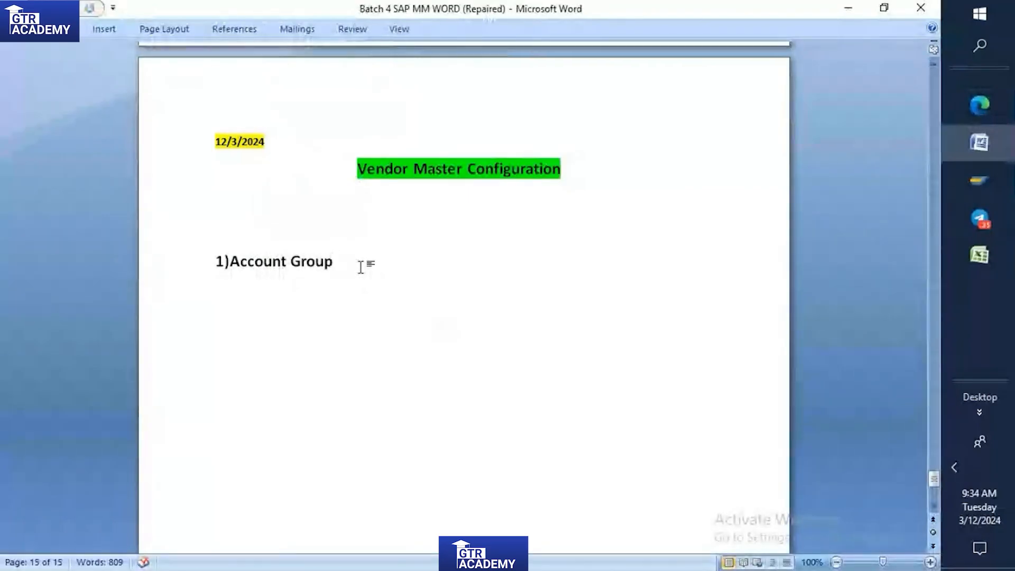
Below the "1)Account Group" heading, write the line "Account group is required to have a diff type of vendor".
key("Return")
type("A")
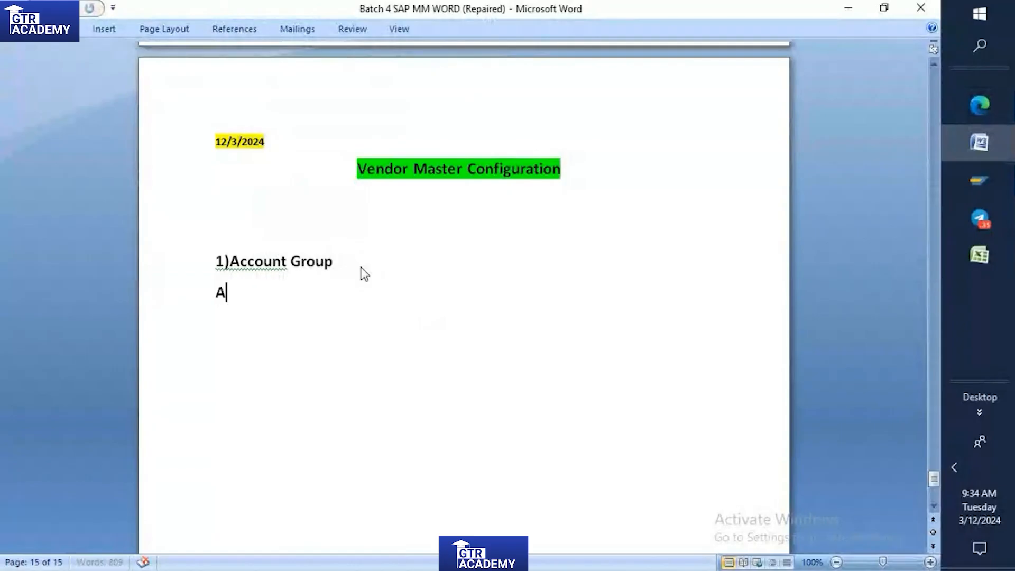
type("ccount group")
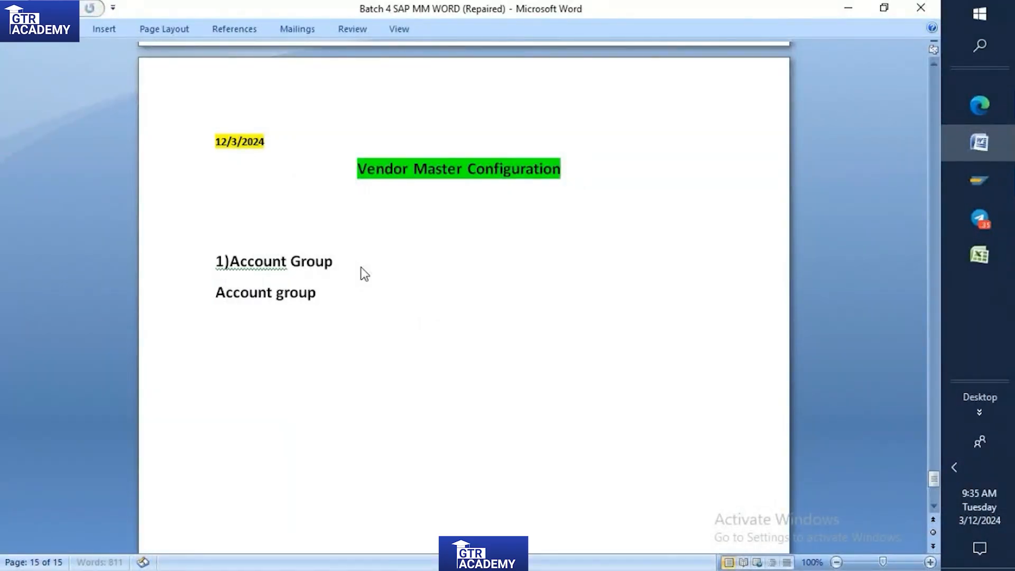
type(" is required")
type("  t")
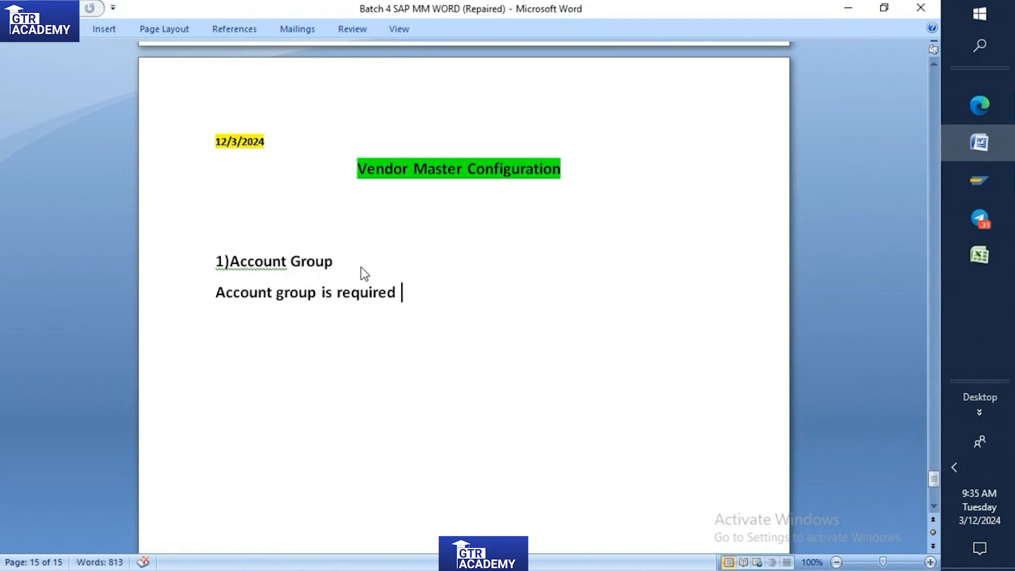
type("o hav")
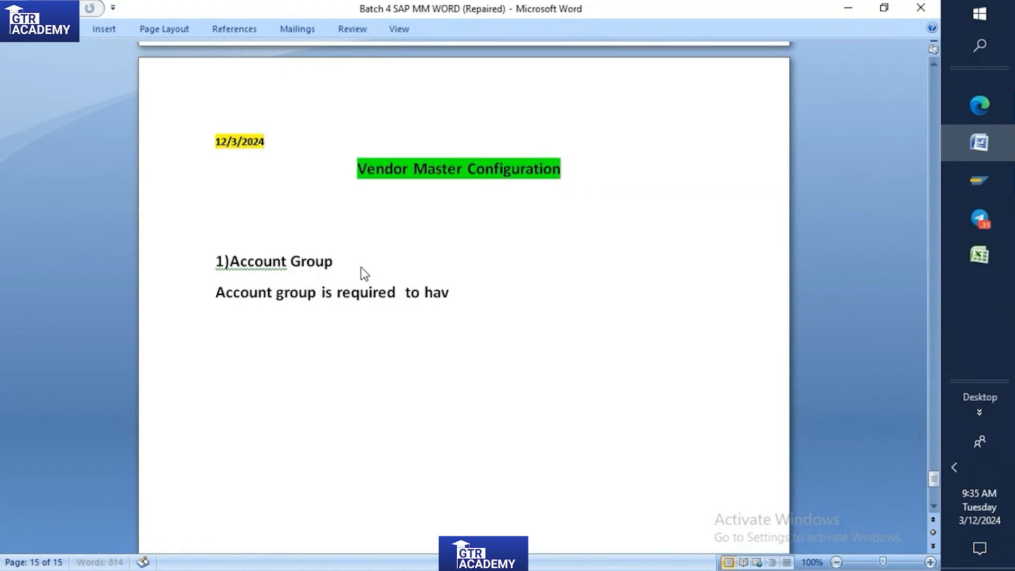
type("e a diff ty")
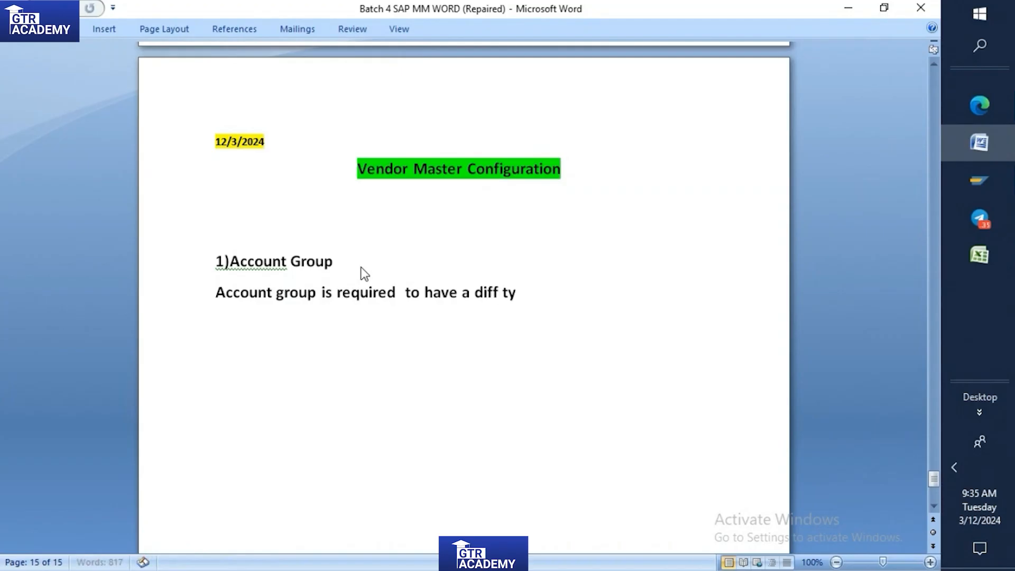
type("peo")
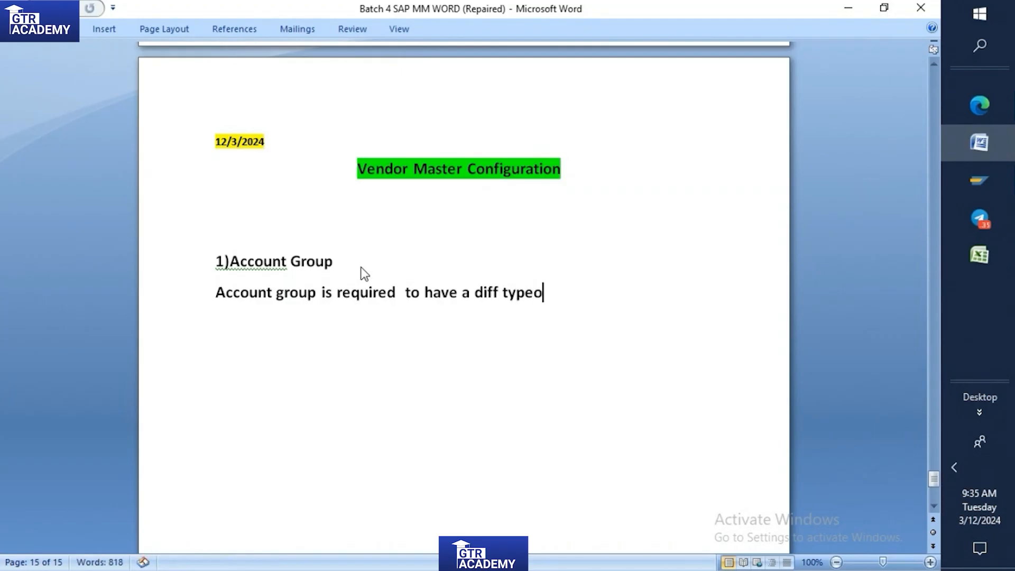
type("f vendor")
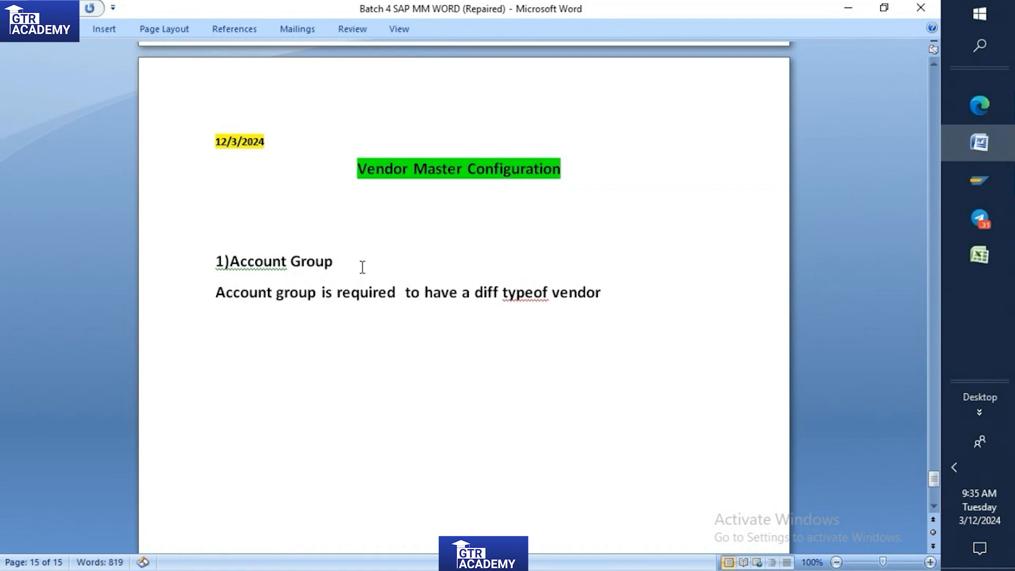
Separate the joined words "type" and "of" with a space in the account group sentence.
key("Left")
key("Left")
key("Left")
key("Left")
key("Left")
key("Left")
key("Left")
key("Left")
key("Left")
key("Right")
key("Right")
key("Right")
key("Right")
key("Right")
key("Right")
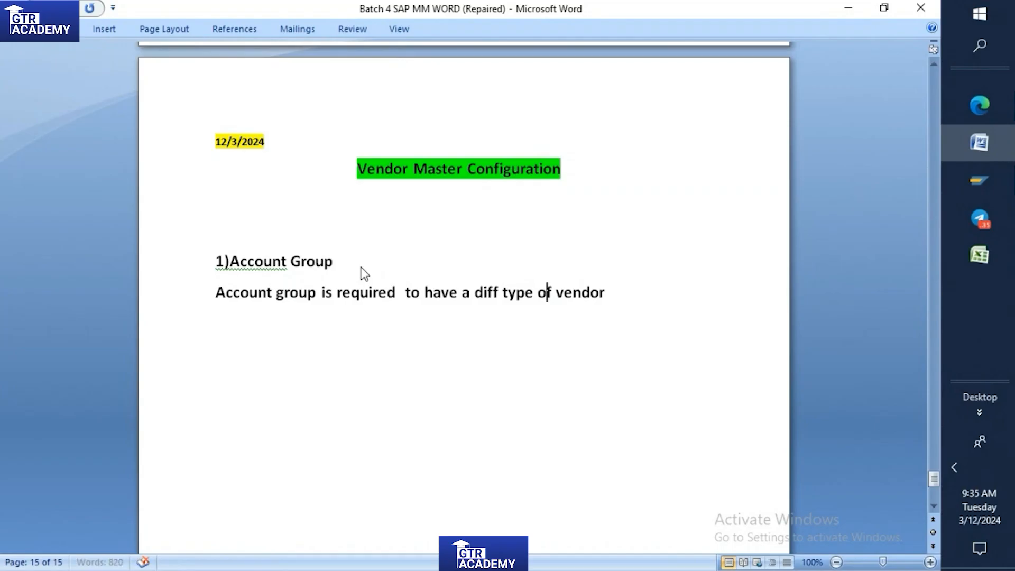
key("Right")
key("Right")
key("Right")
Add the line "Ex:One time vendor, domestic vendor, service provider vendor,import vendor." below the account group sentence.
key("Return")
type("ec")
key("BackSpace")
type("x:")
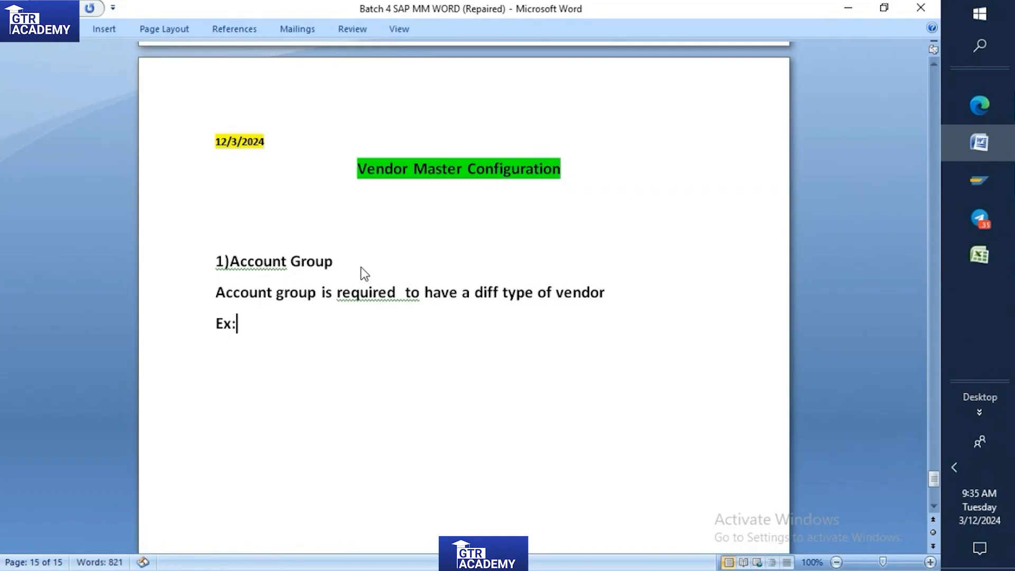
type("One time ven")
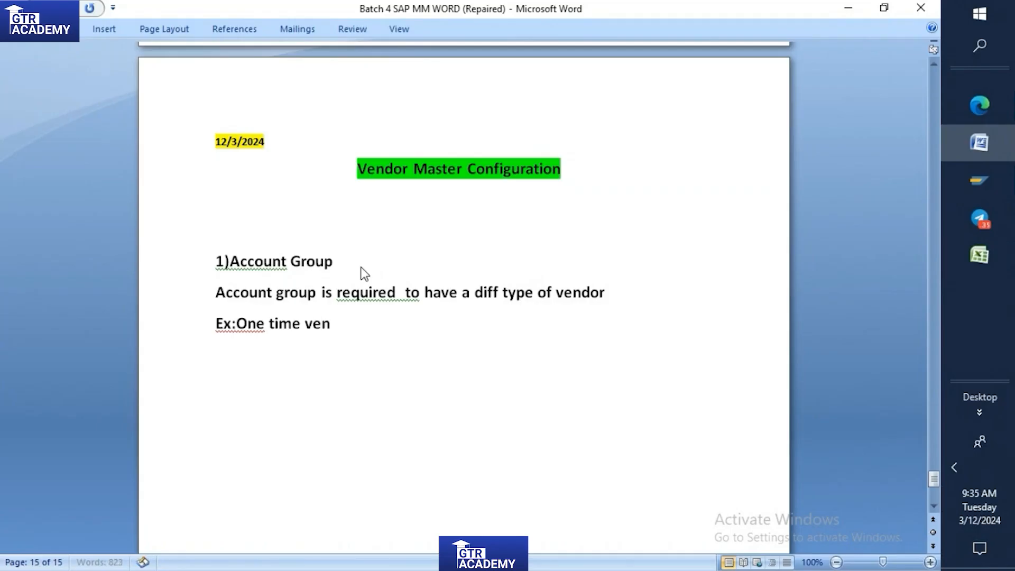
type("dor, domest")
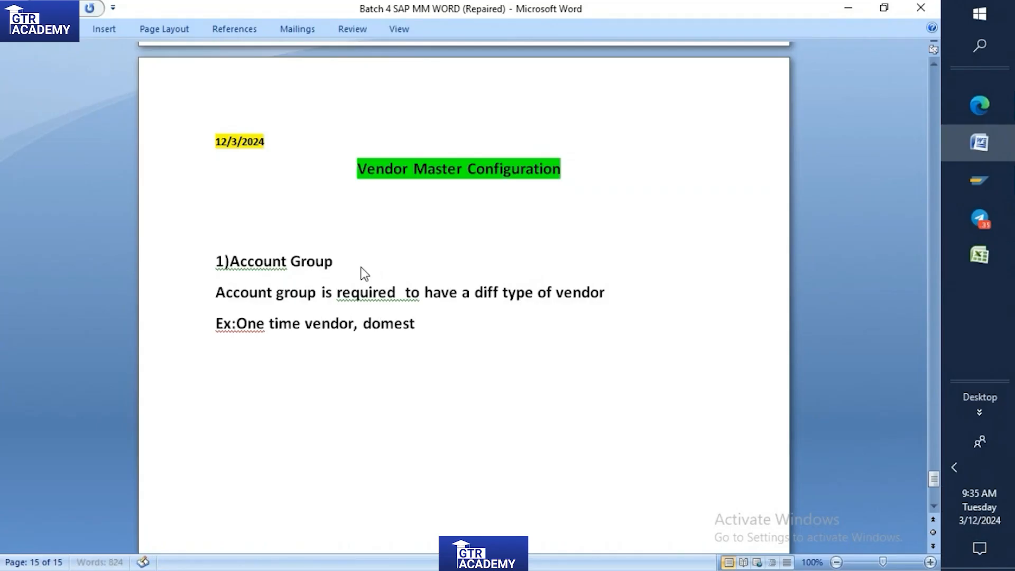
type("ic vendor,")
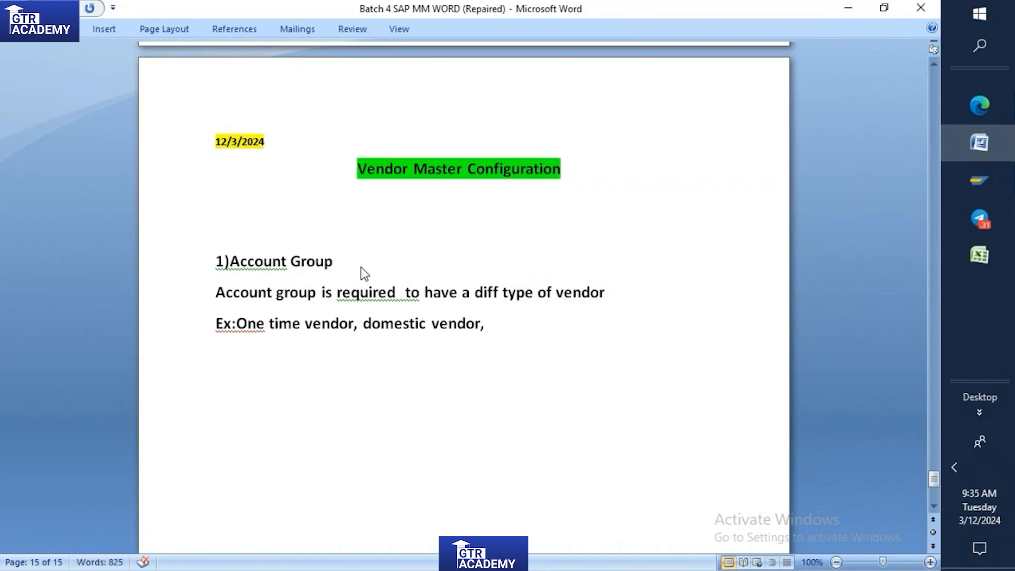
type(" service provider vendor,import vendor.")
key("Return")
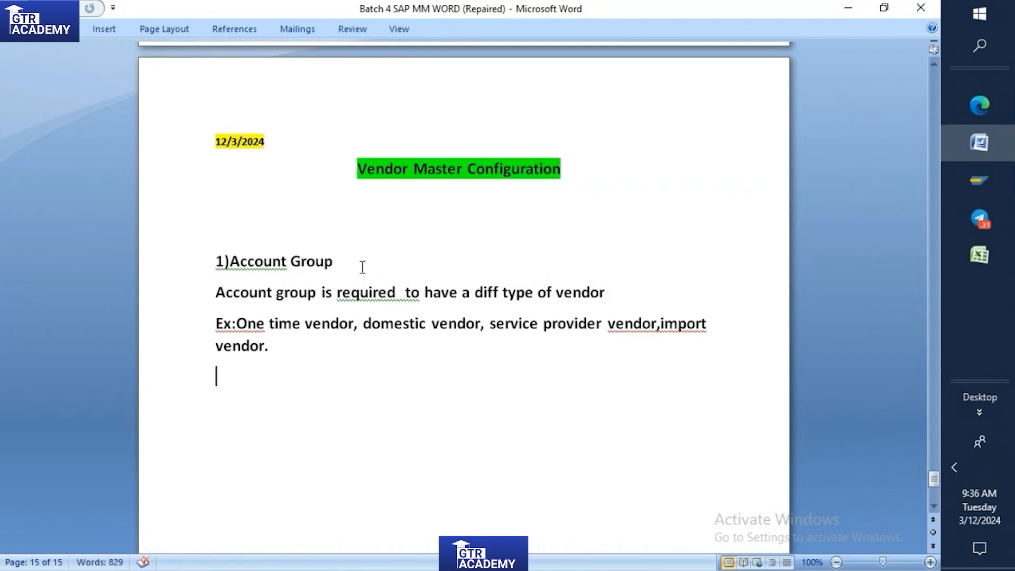
Write the first list item "1)T001 Domestic vendor" below the vendor types line.
type("1)T")
type("001")
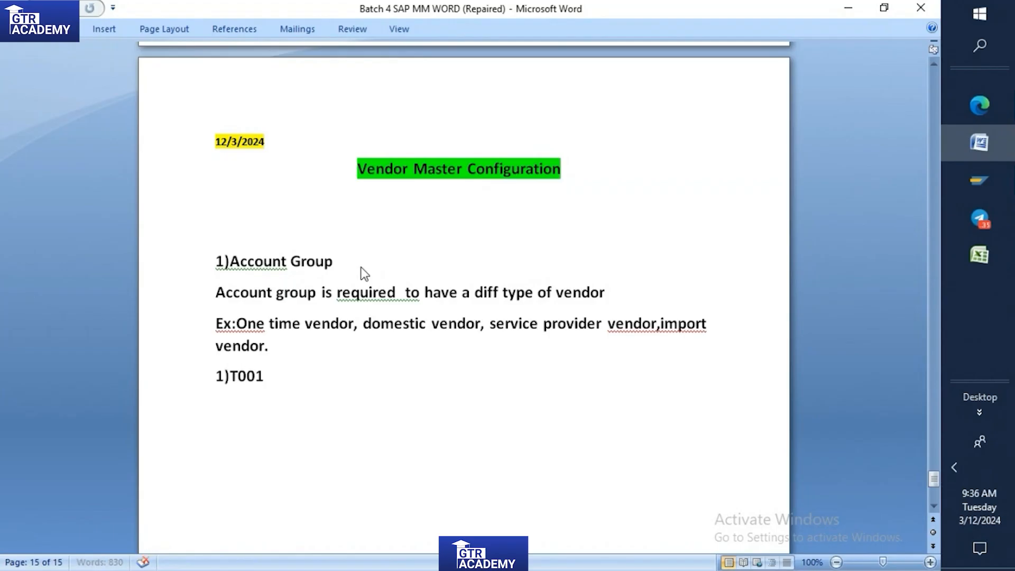
type(" Domestic v")
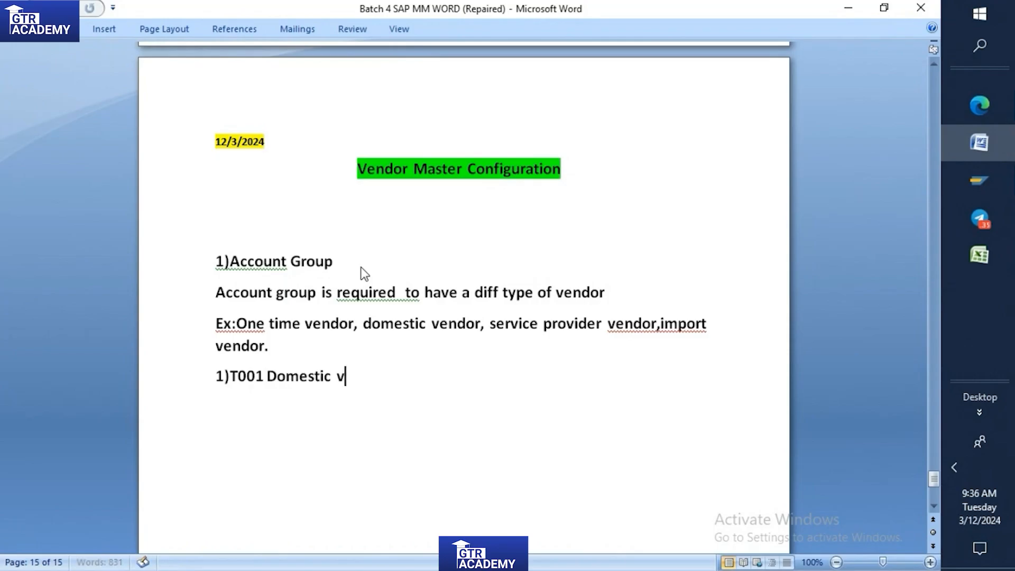
type("endor ")
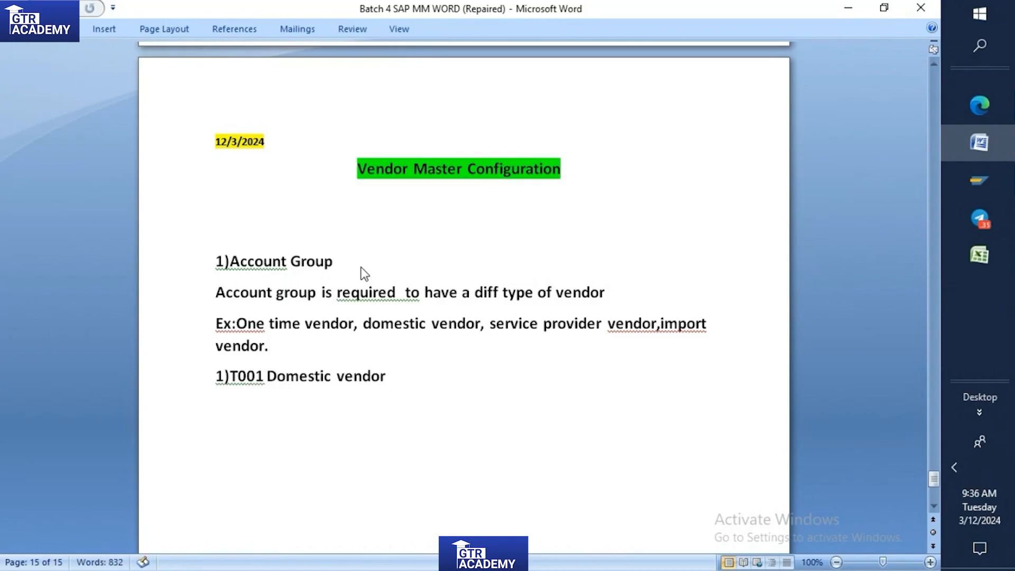
type("2)T002 I")
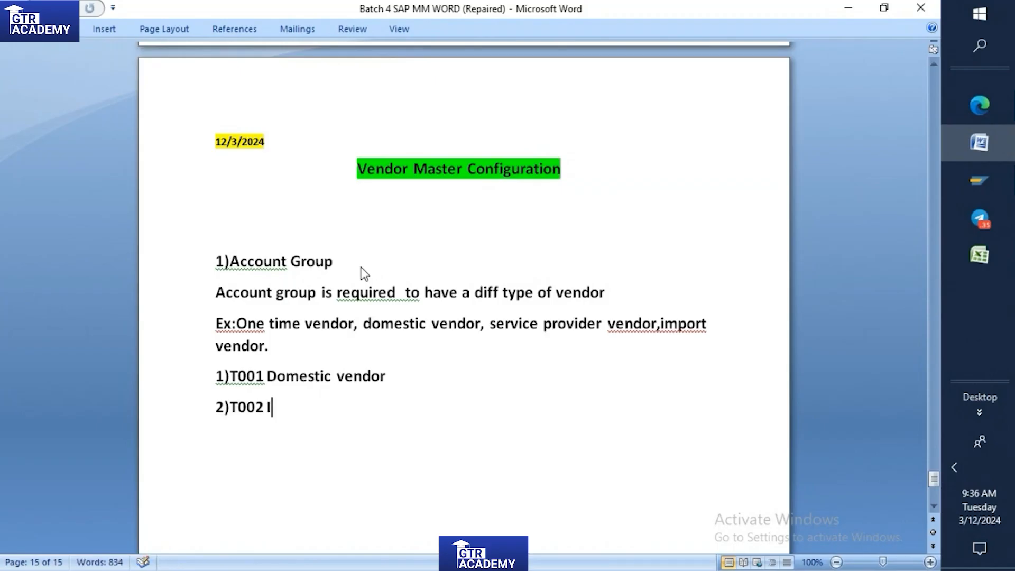
type("mport vendor")
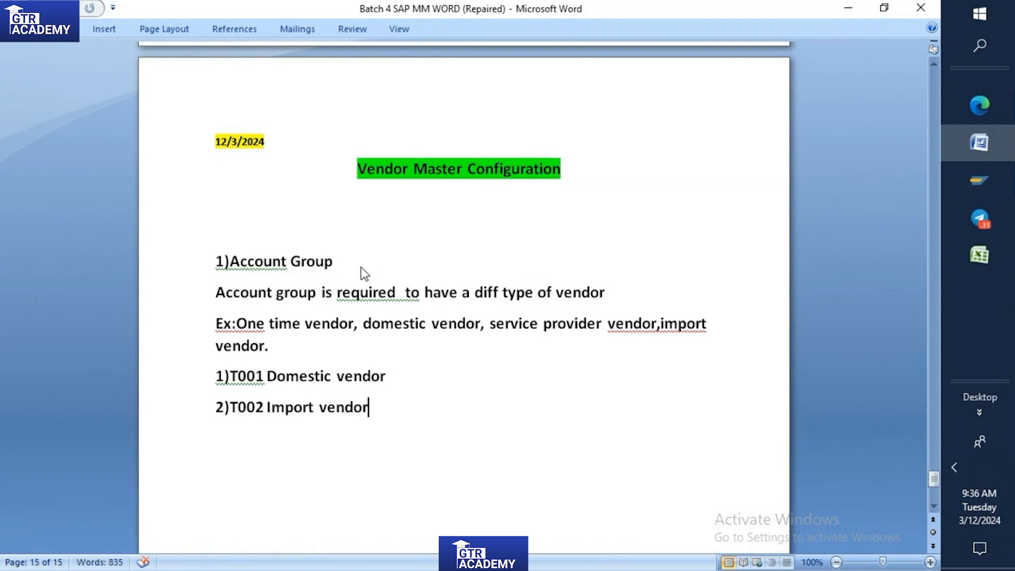
Add the second list item "2)T002 Import vendor" and start a third item with "3)".
key("Return")
type("3)")
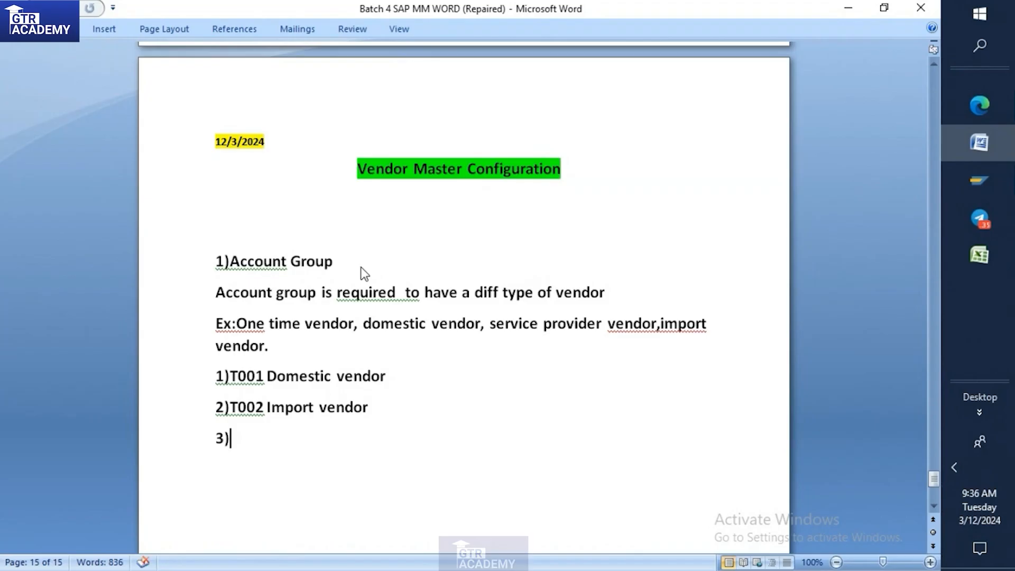
Insert the heading line "EXAMPLE:" between the vendor types line and the numbered list.
left_click(281, 348)
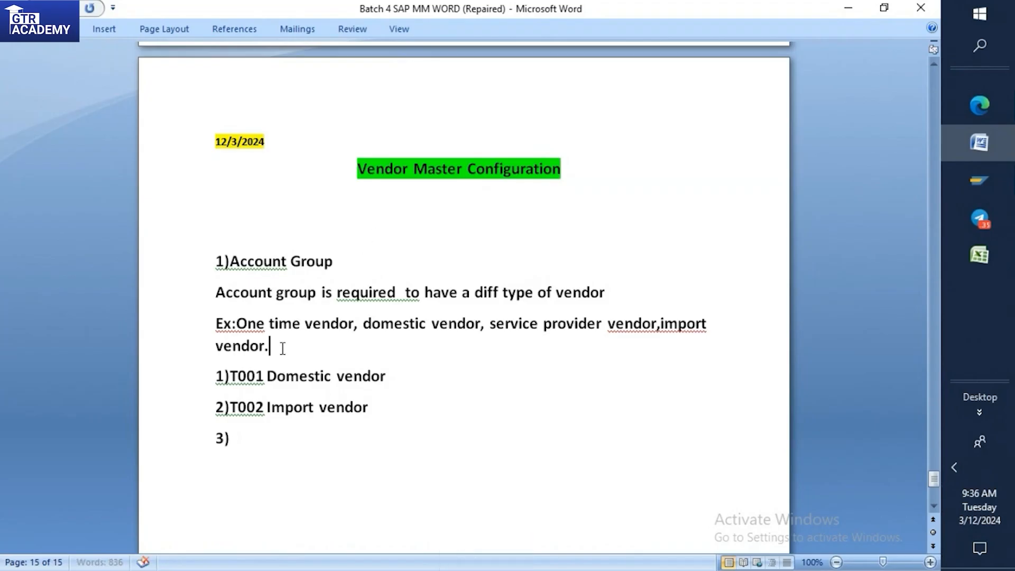
key("Return")
type("EX")
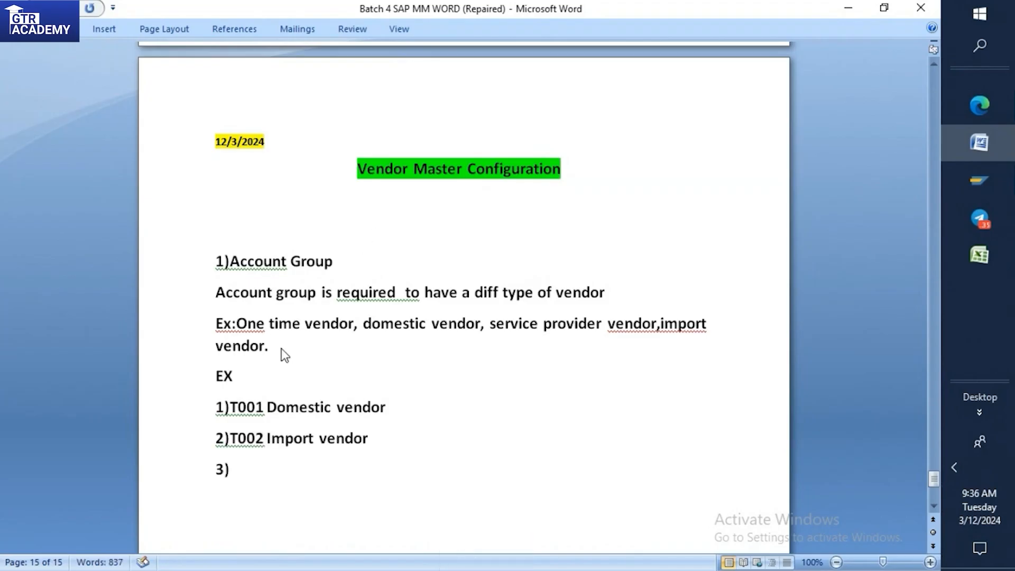
type("AMPLE:")
Complete the third list item as "3)T003 One time vendor".
left_click(237, 467)
type("t")
key("BackSpace")
type("T")
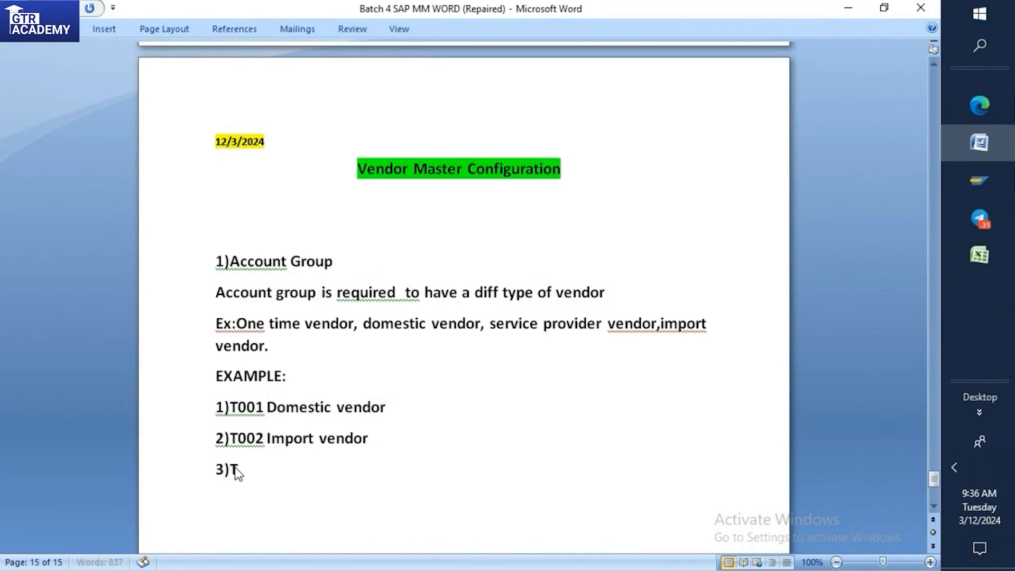
type("003 One time vendor")
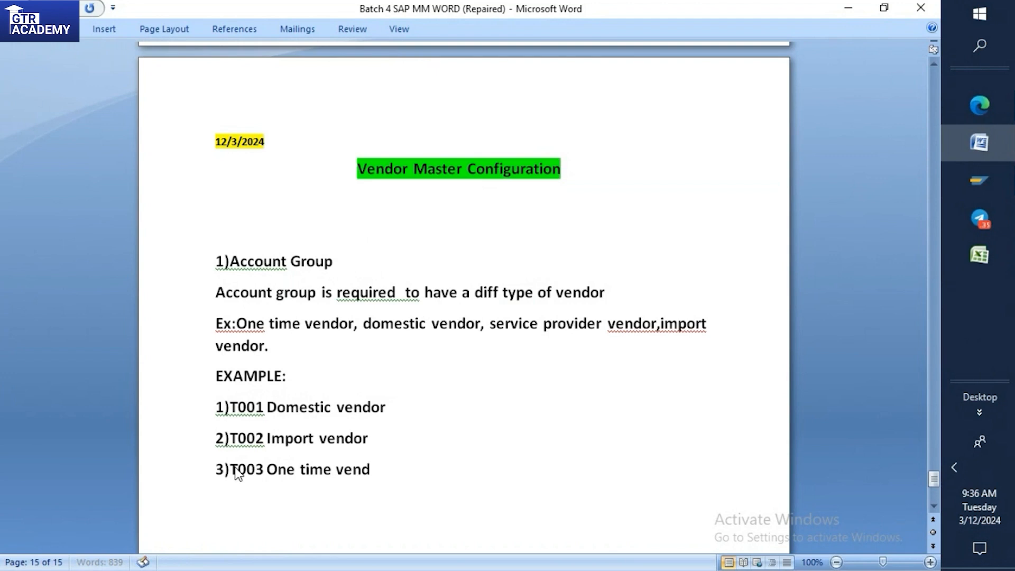
Add the fourth list item "4) T004 Service vendor".
key("Return")
type("4)")
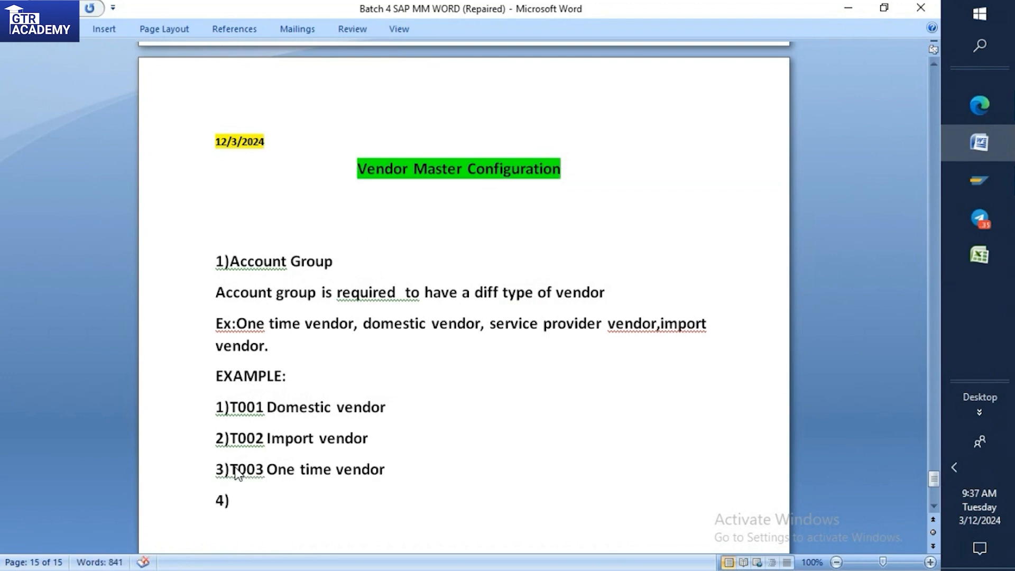
type(" T004 ser")
key("BackSpace")
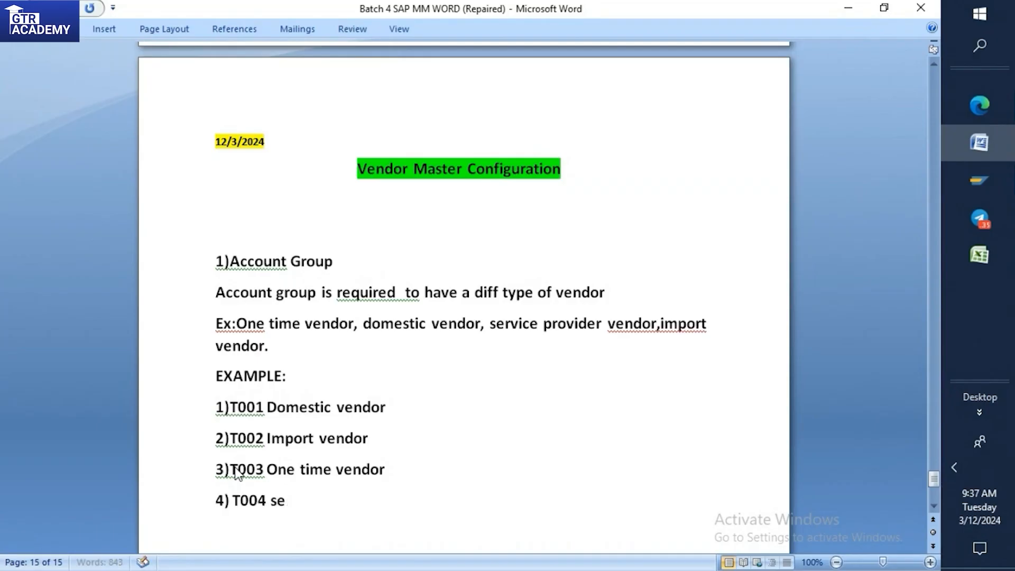
type("Service vendor")
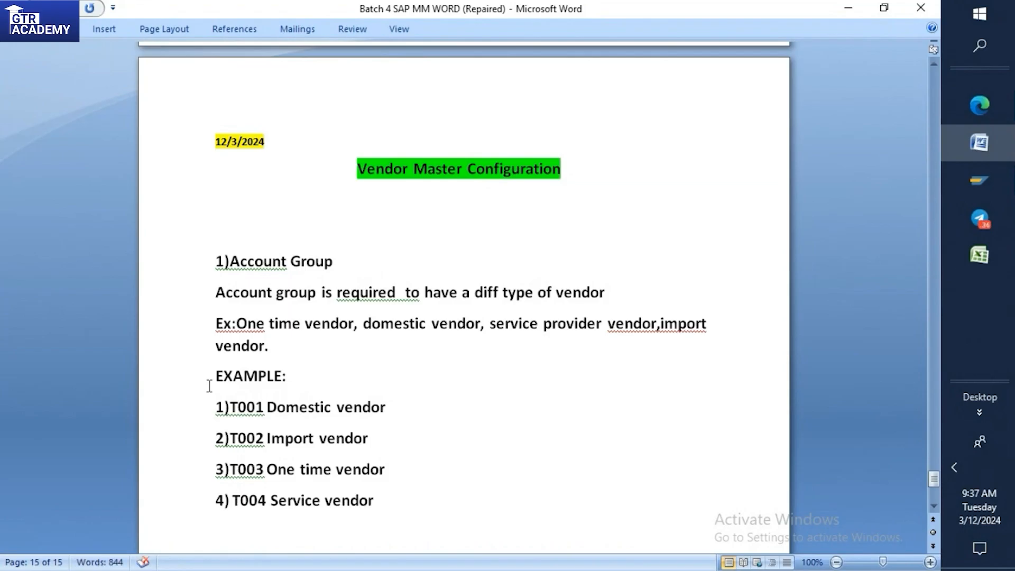
scroll(203, 403, "down", 1)
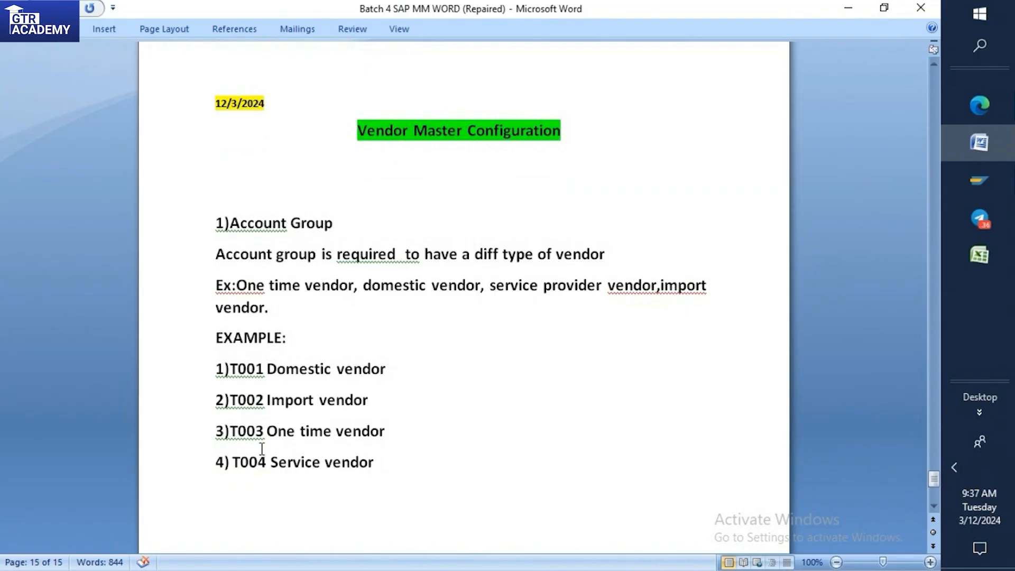
left_click(396, 367)
type("654000")
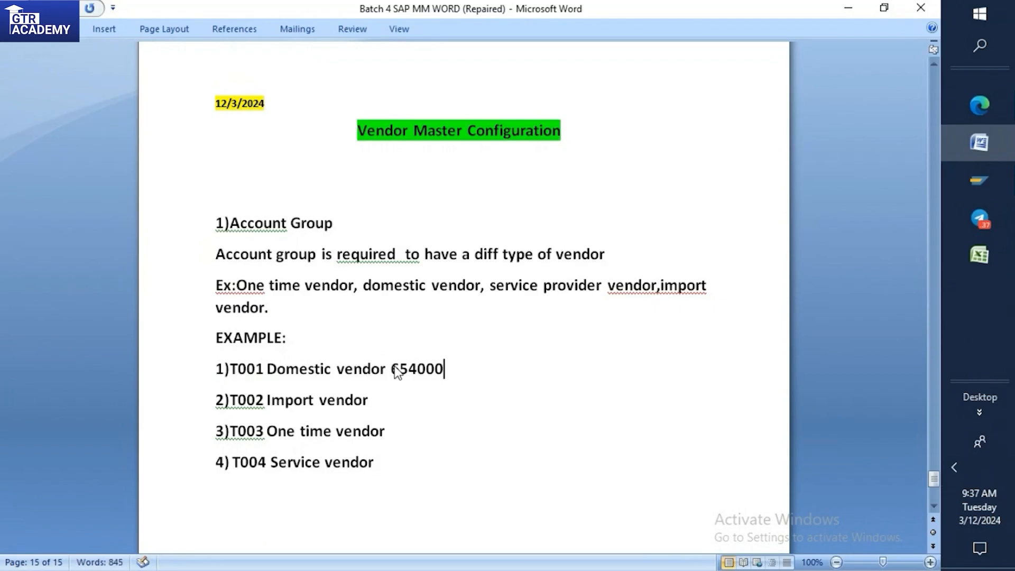
type("0000")
left_click(394, 369)
left_click(271, 369)
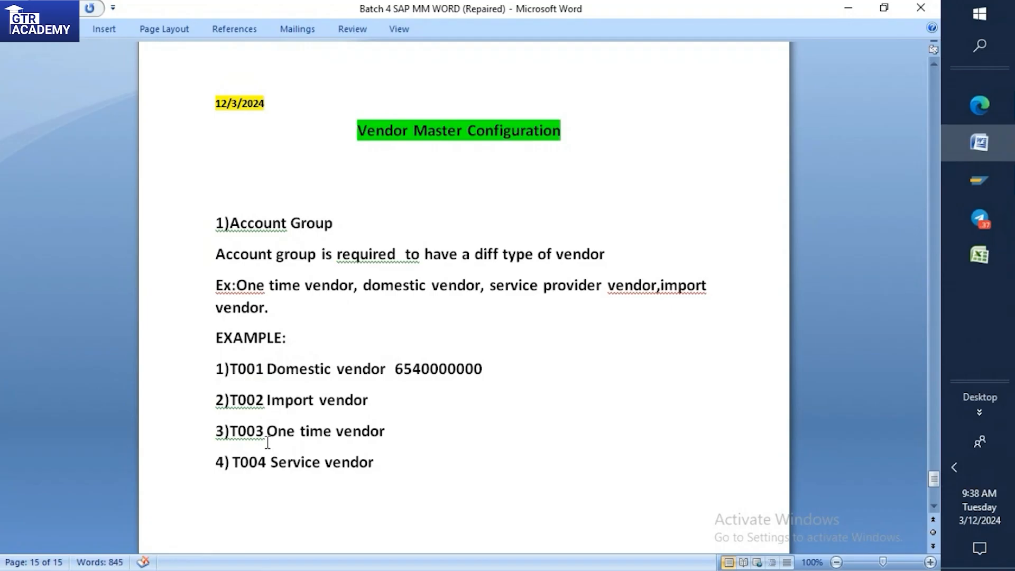
Add two blank lines after the fourth list item, T004 Service vendor.
left_click(411, 470)
key("Return")
key("Return")
scroll(432, 480, "down", 3)
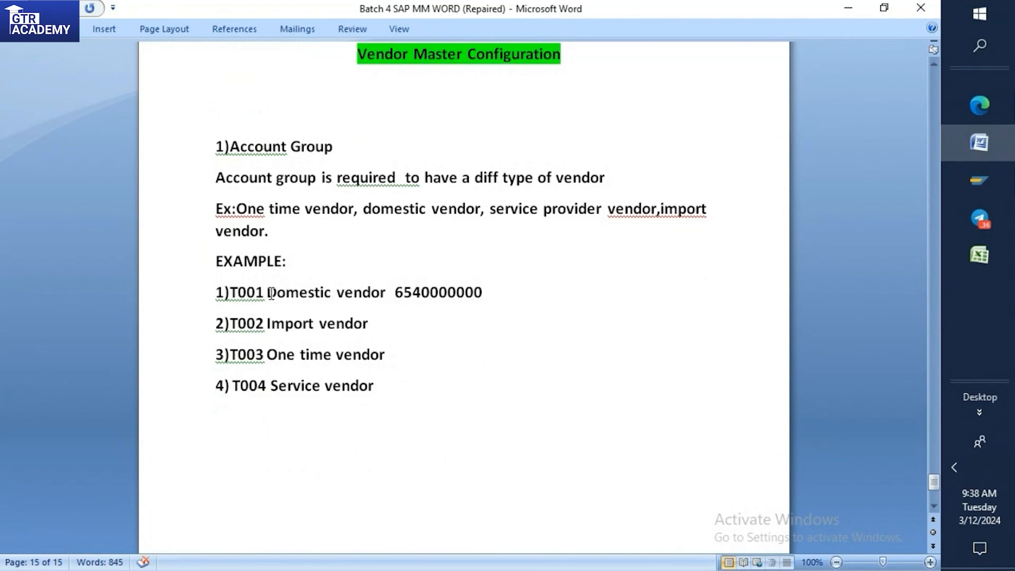
Review the codes of the four example account groups and the number beside the domestic vendor.
left_click_drag(264, 292, 235, 294)
left_click(253, 293)
left_click_drag(394, 290, 486, 286)
left_click(486, 286)
left_click_drag(232, 322, 320, 324)
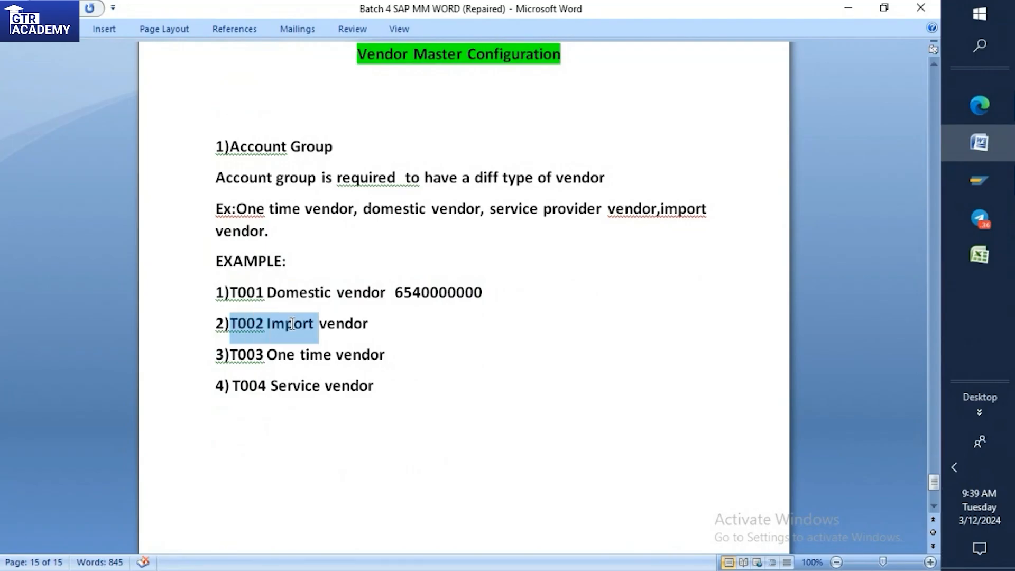
left_click(275, 358)
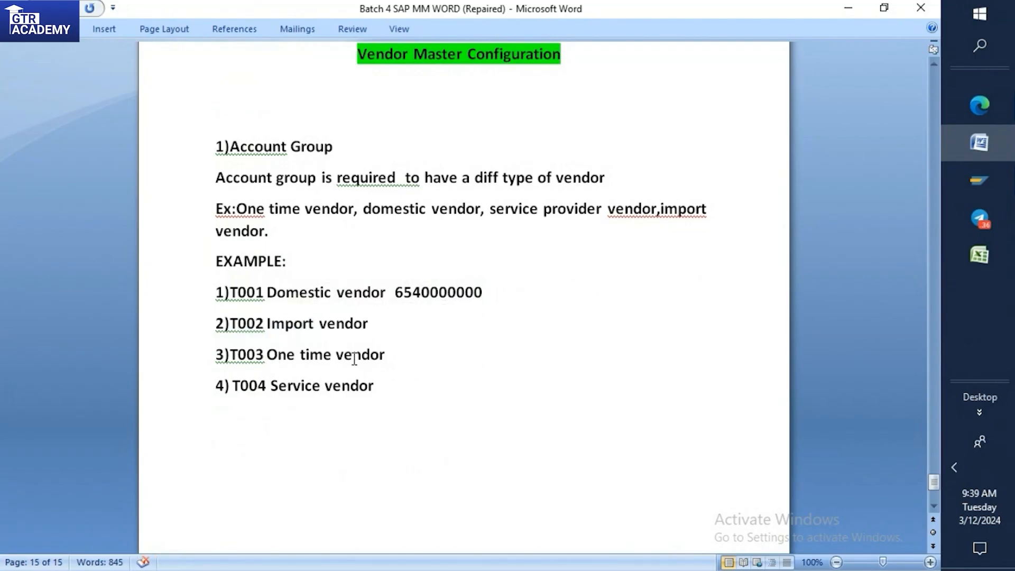
left_click_drag(233, 357, 265, 358)
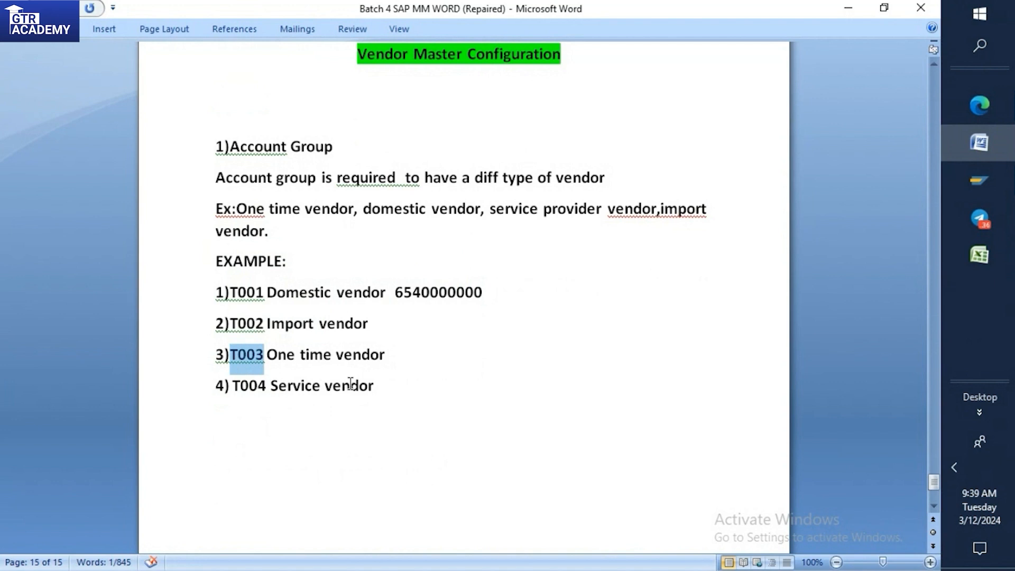
left_click_drag(231, 383, 266, 384)
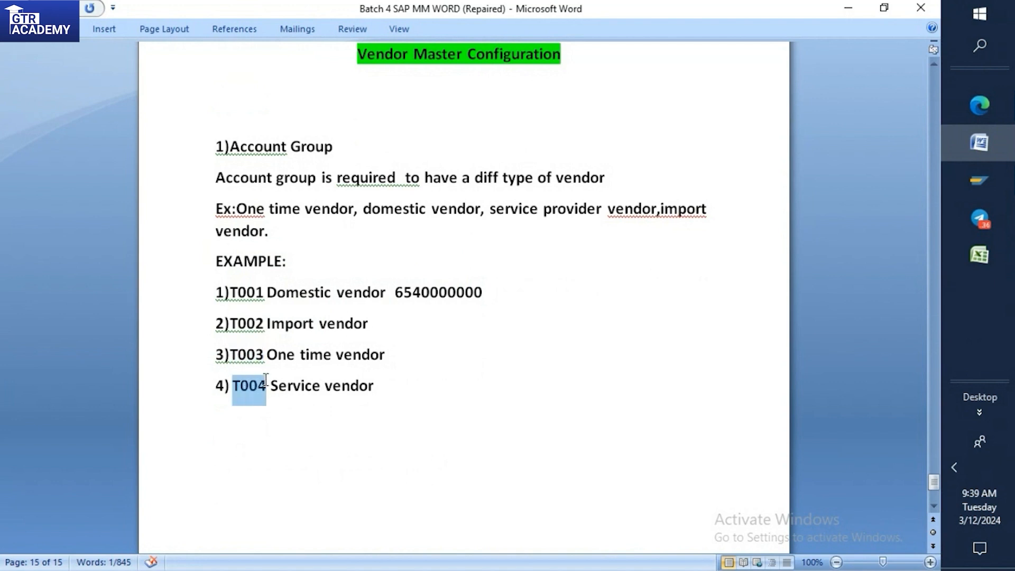
key("Right")
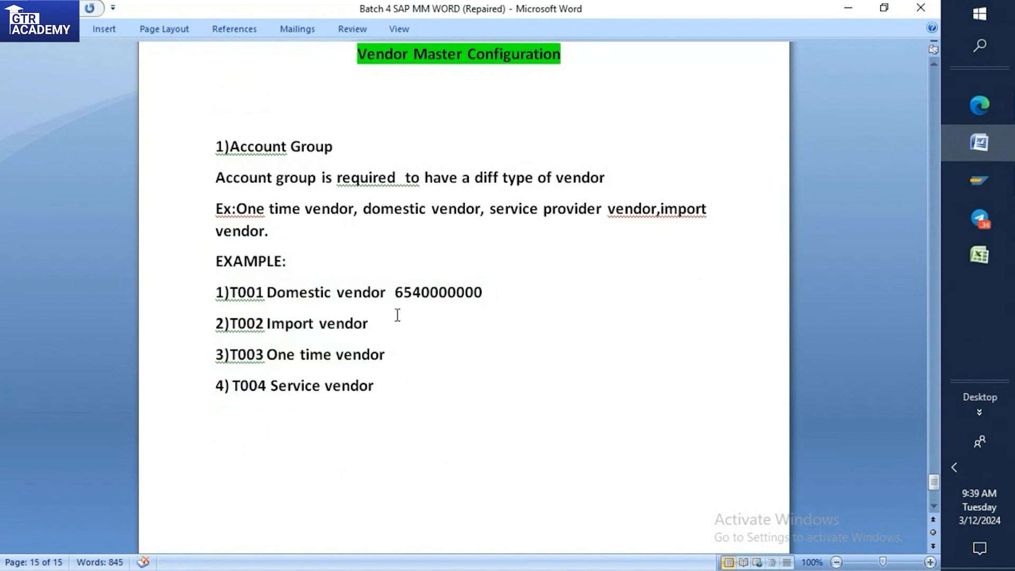
left_click(393, 323)
type("7890000000")
left_click(380, 322)
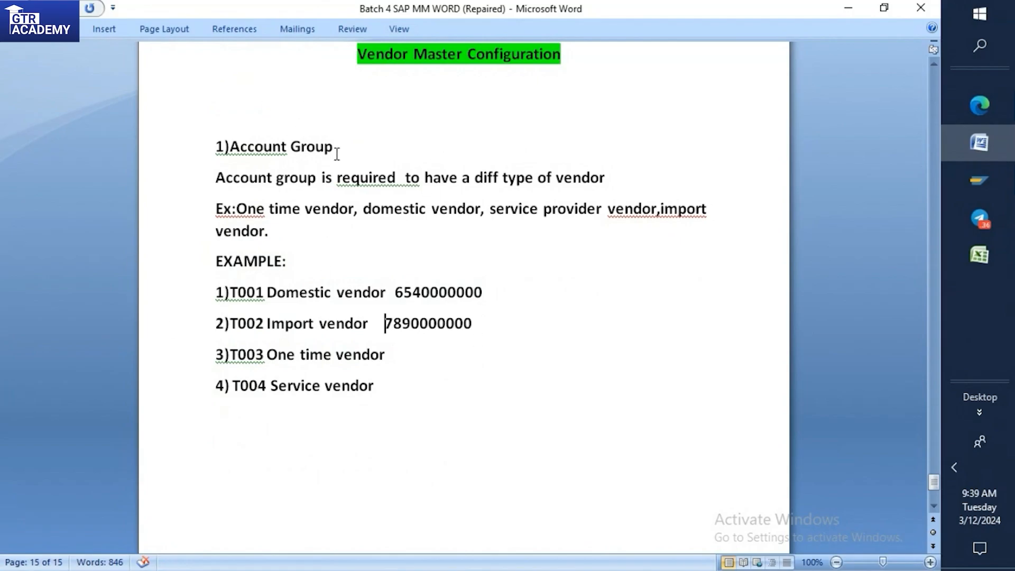
Add the line "PATH=" below the T004 Service vendor item, leaving a blank line between them.
left_click(397, 385)
key("Return")
key("Return")
type("PA")
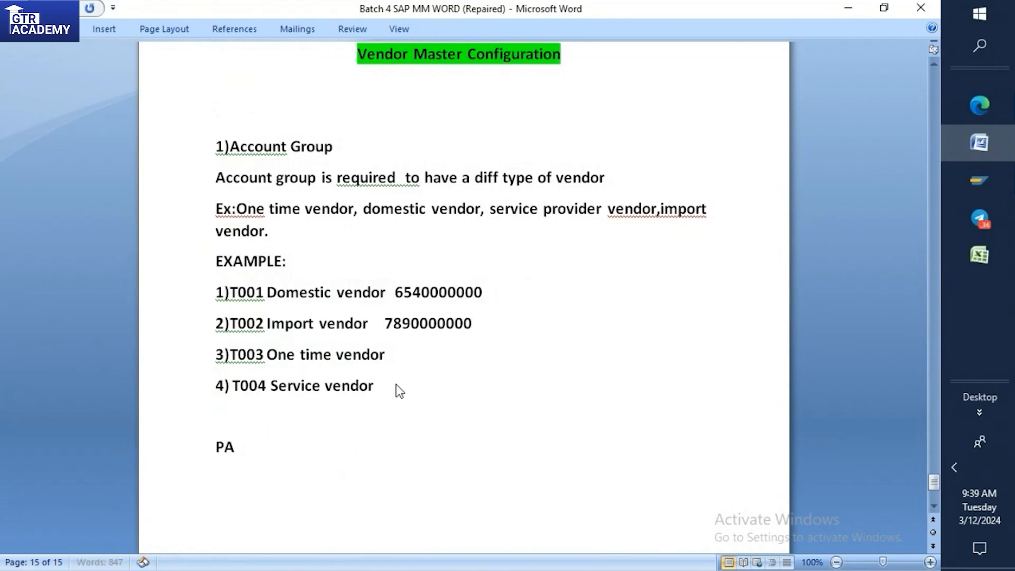
type("TH+")
key("BackSpace")
type("=")
Switch to the SAP vendor deletion flag session and return it to the SAP Easy Access screen.
mouse_move(979, 180)
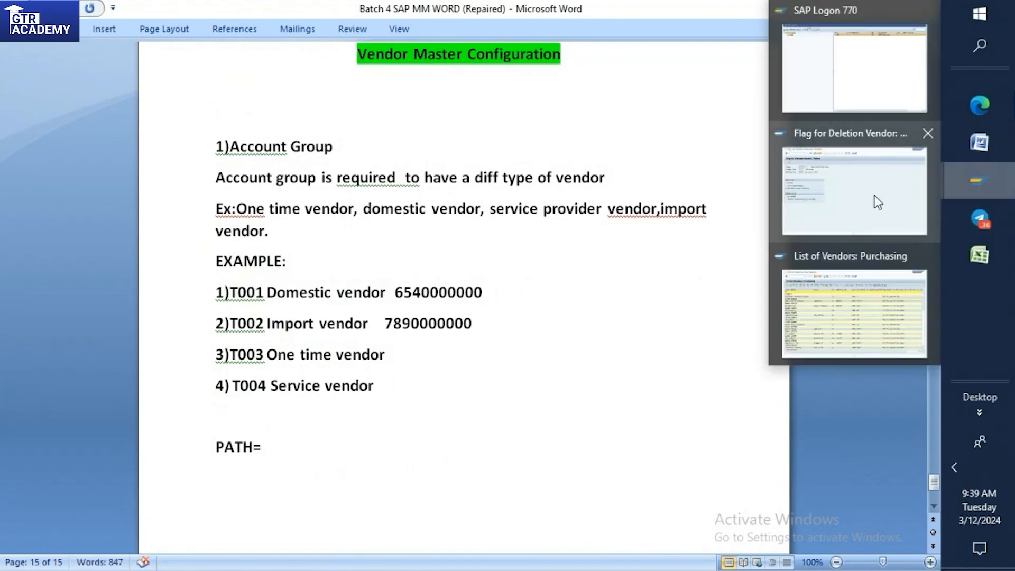
left_click(926, 200)
left_click(99, 42)
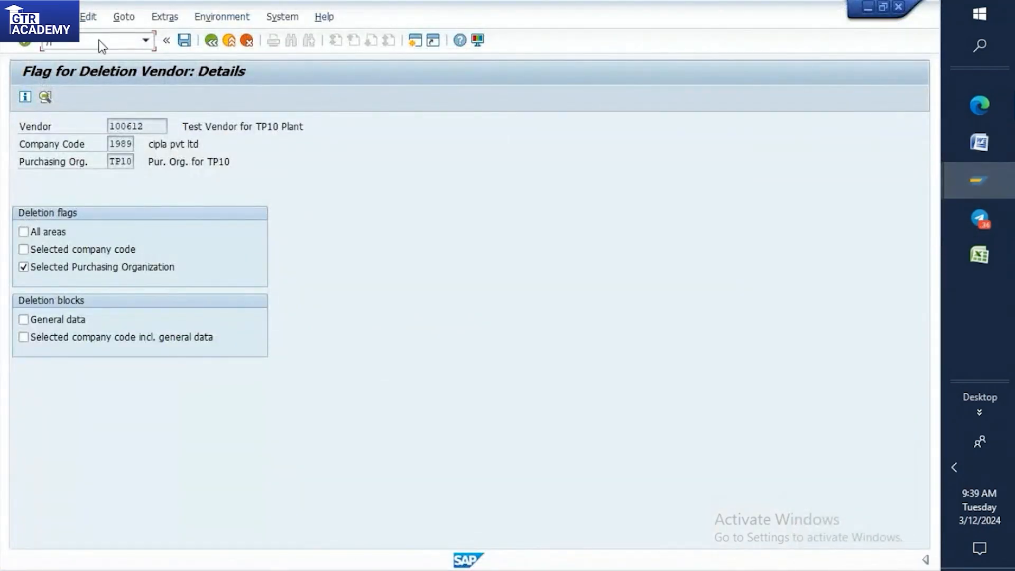
key("Return")
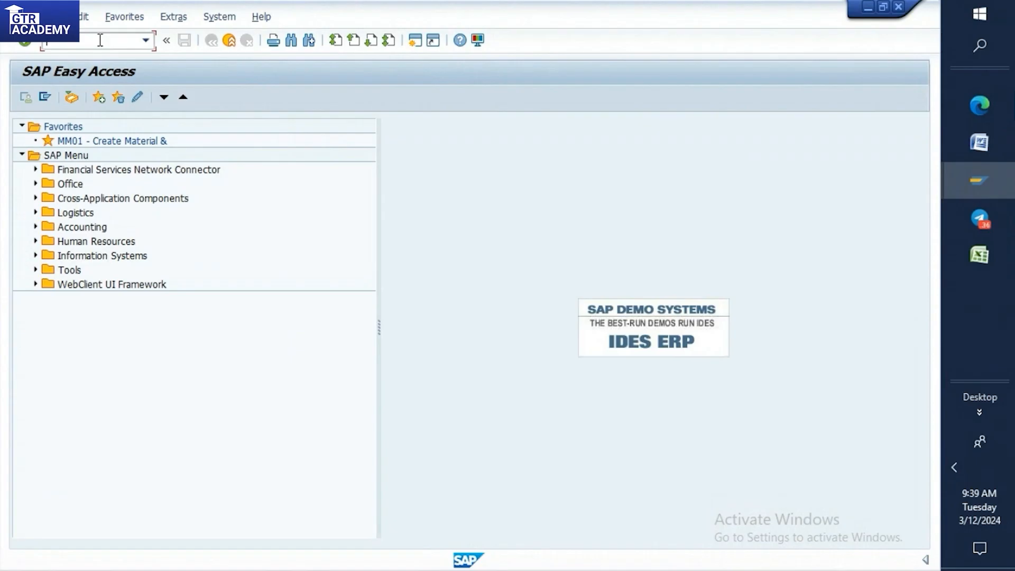
Switch back to the Word notes and highlight the "1)Account Group" heading in yellow.
left_click(991, 152)
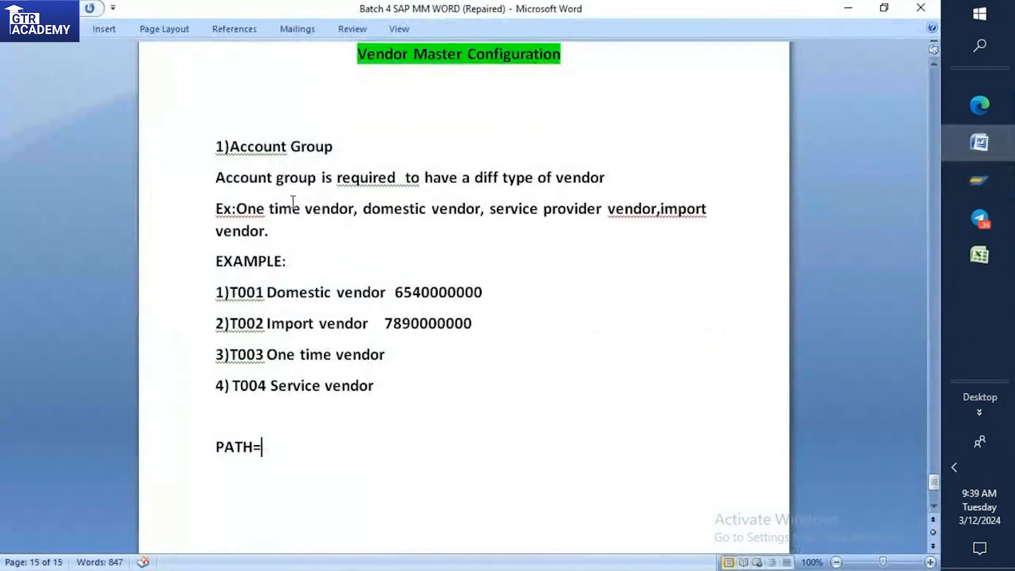
left_click_drag(216, 143, 346, 149)
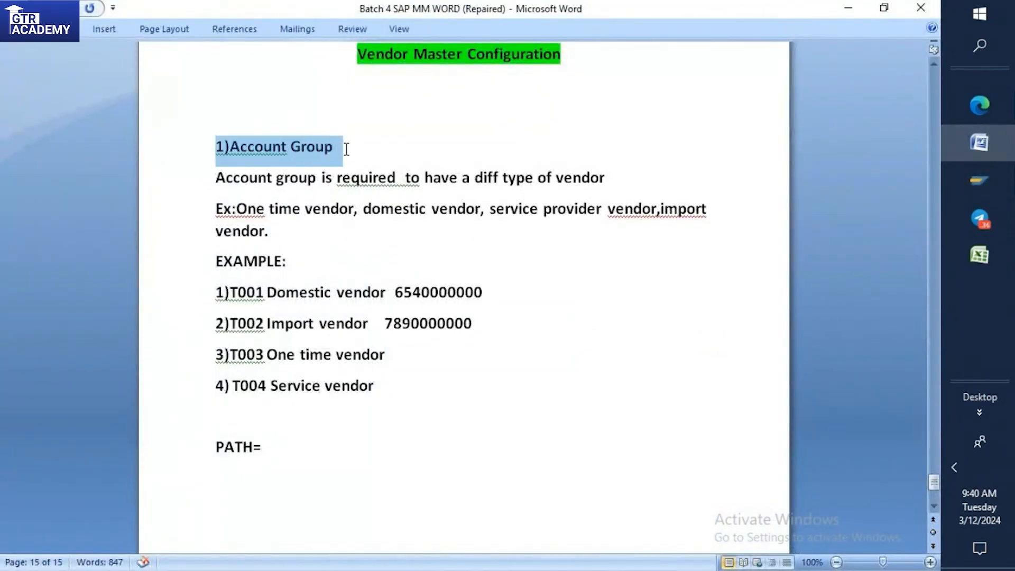
left_click(418, 125)
left_click(411, 149)
left_click(361, 193)
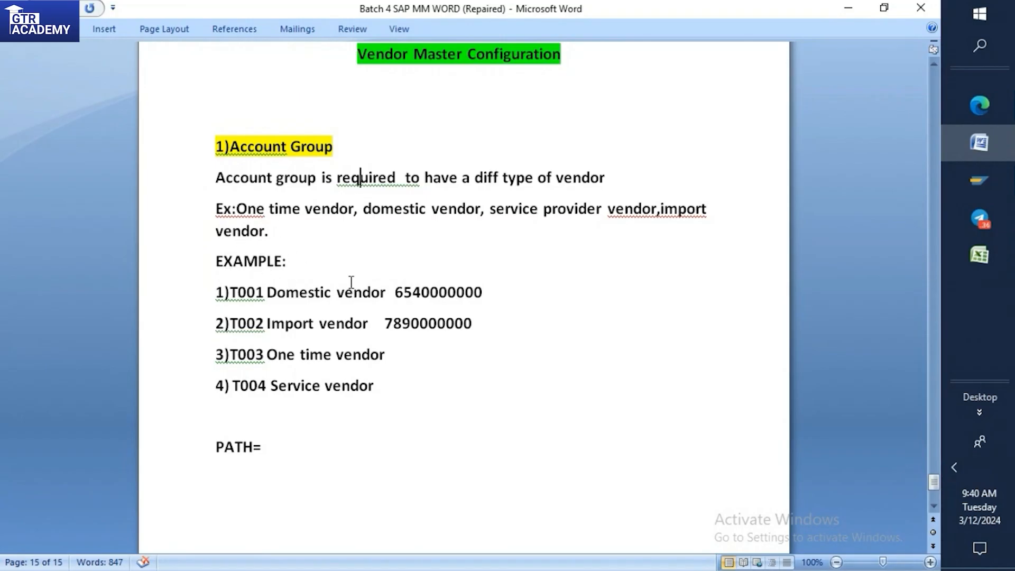
Add "Client Requirement" after "EXAMPLE:", separated by a space.
type("Client R")
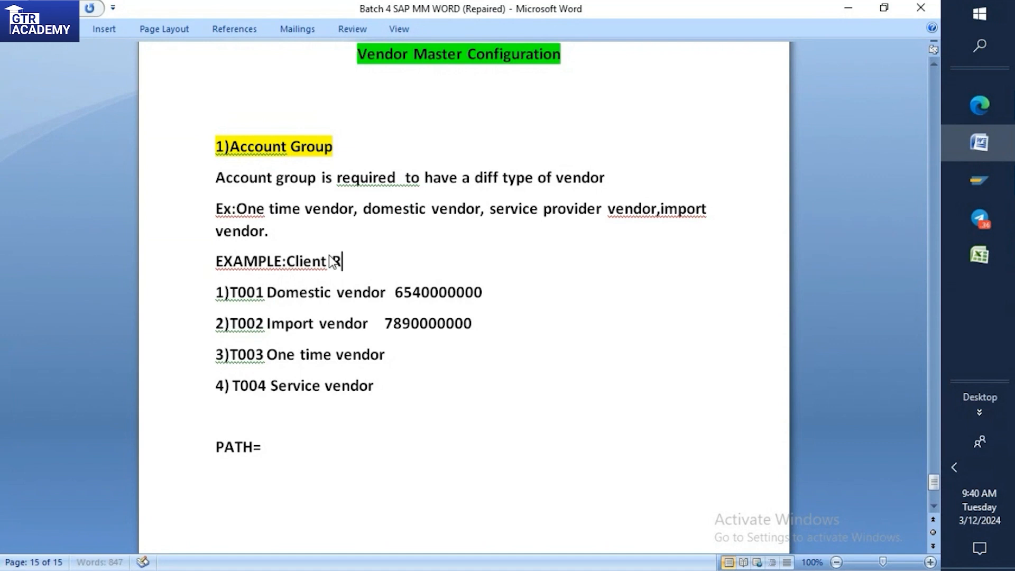
type("equirement")
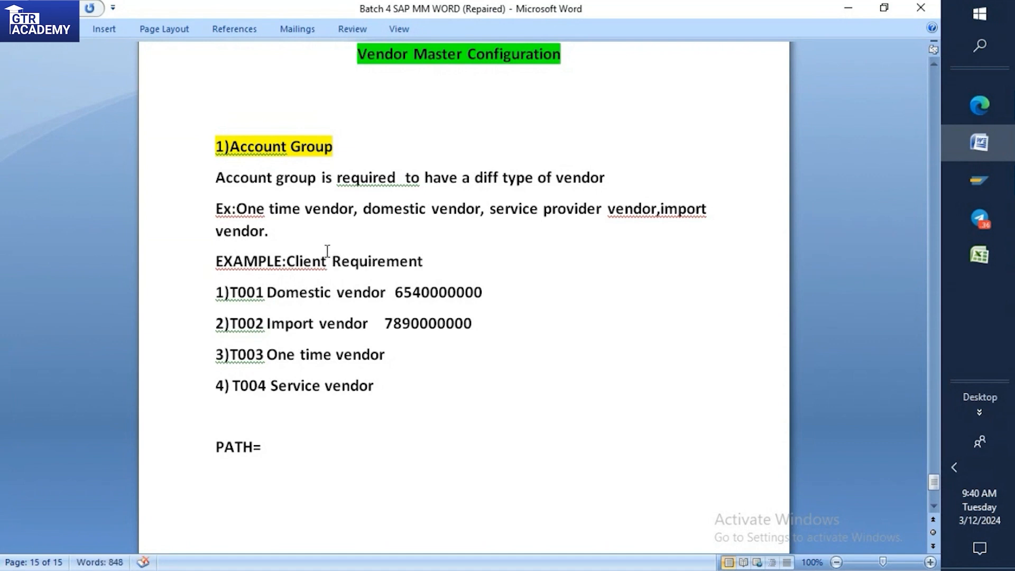
left_click(291, 262)
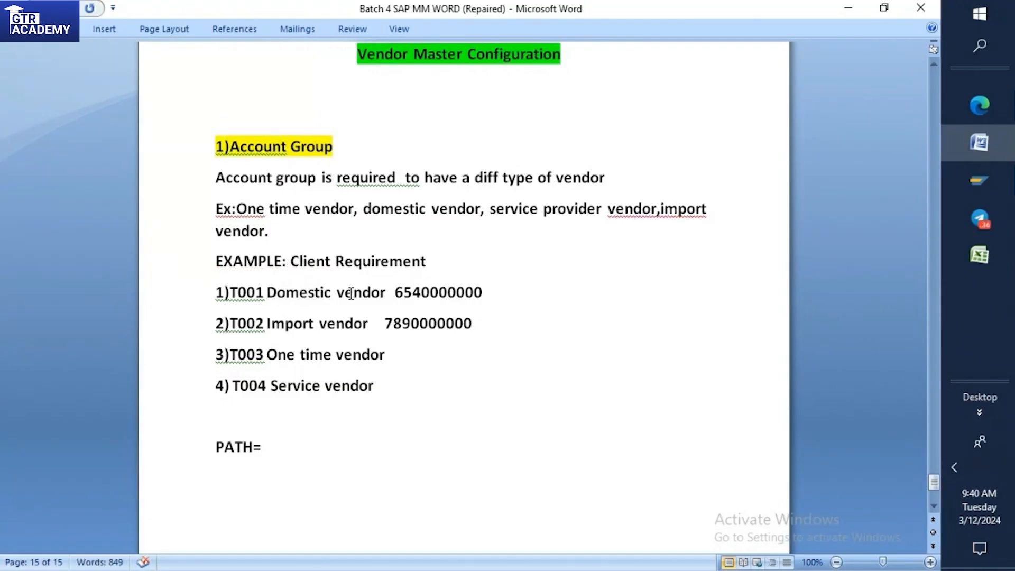
Review the T001 domestic vendor code and its sample number in the client requirement list.
left_click_drag(230, 292, 268, 291)
left_click_drag(392, 292, 500, 302)
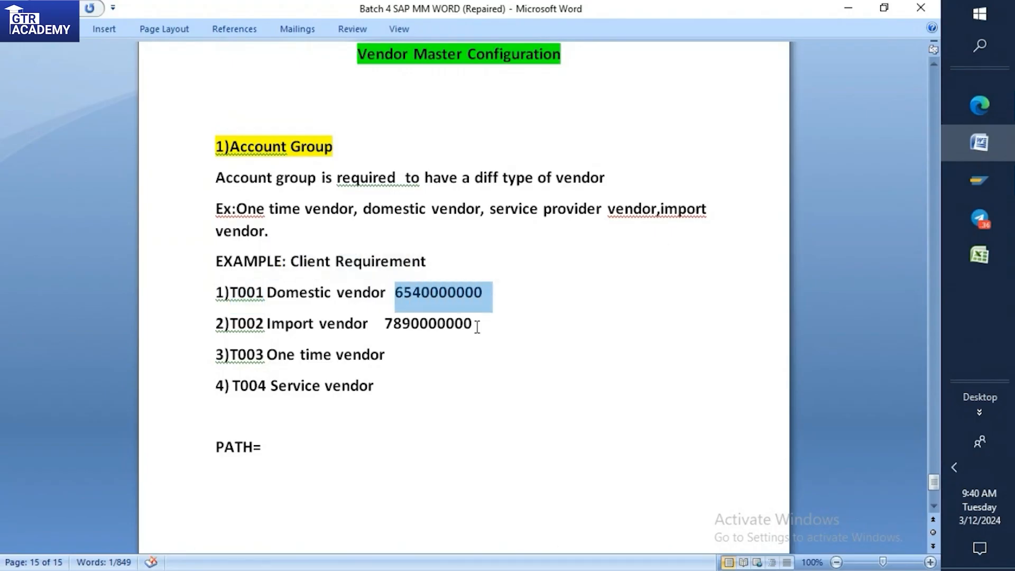
left_click(304, 322)
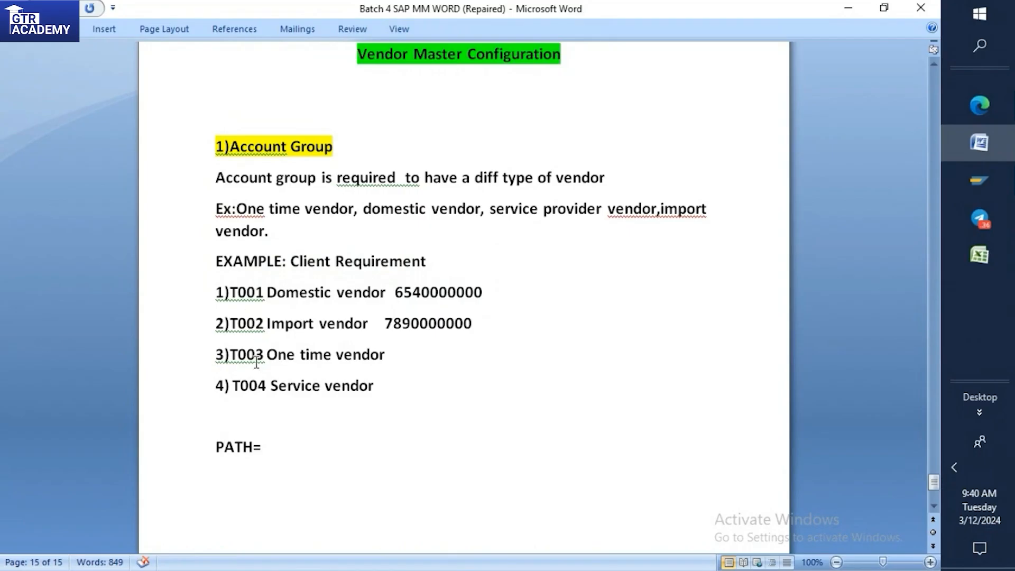
left_click_drag(219, 291, 382, 299)
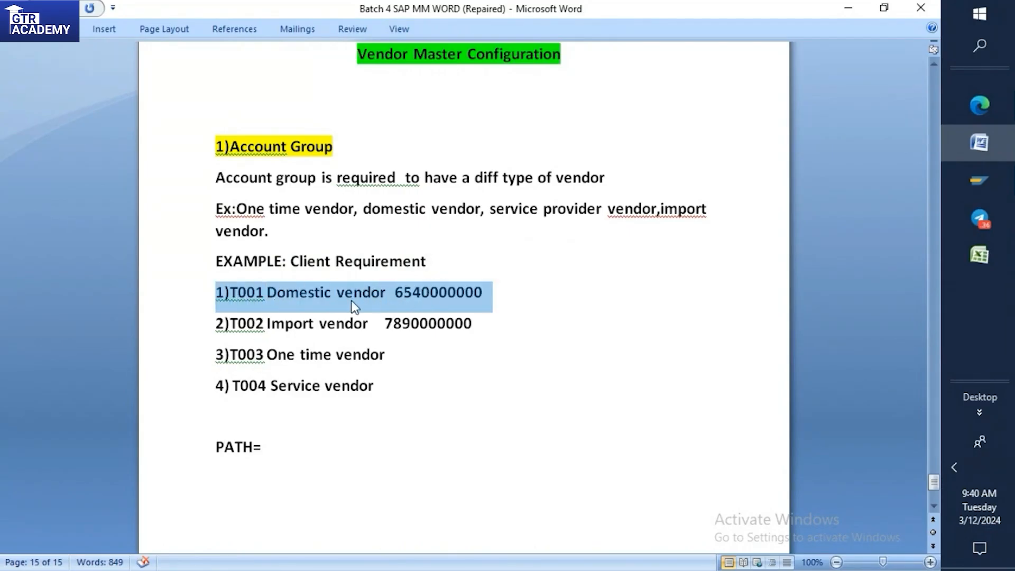
left_click(307, 292)
Switch to the SAP Easy Access session, run transaction spro and display the SAP Reference IMG.
mouse_move(974, 179)
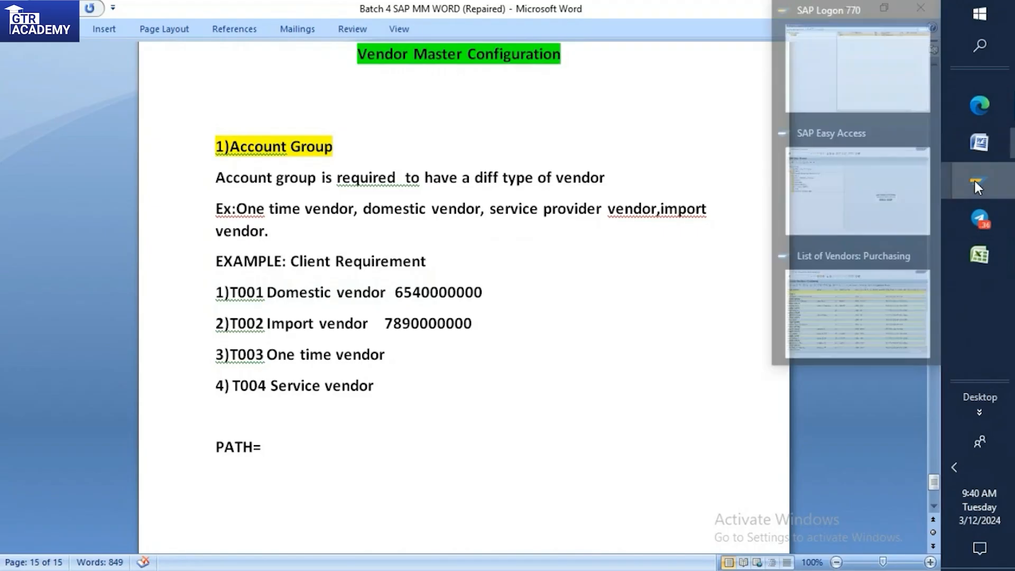
left_click(840, 154)
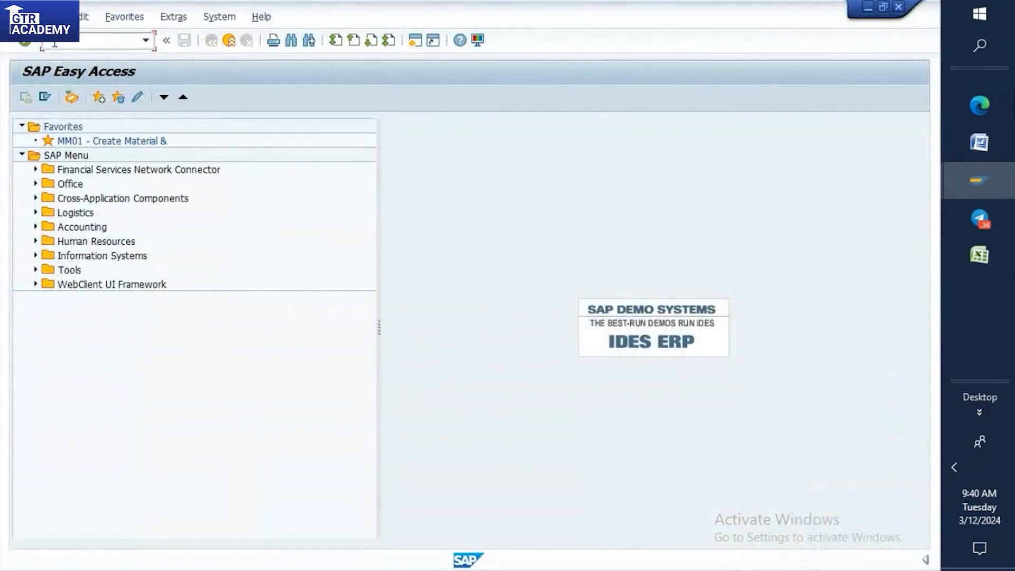
type("spro")
key("Return")
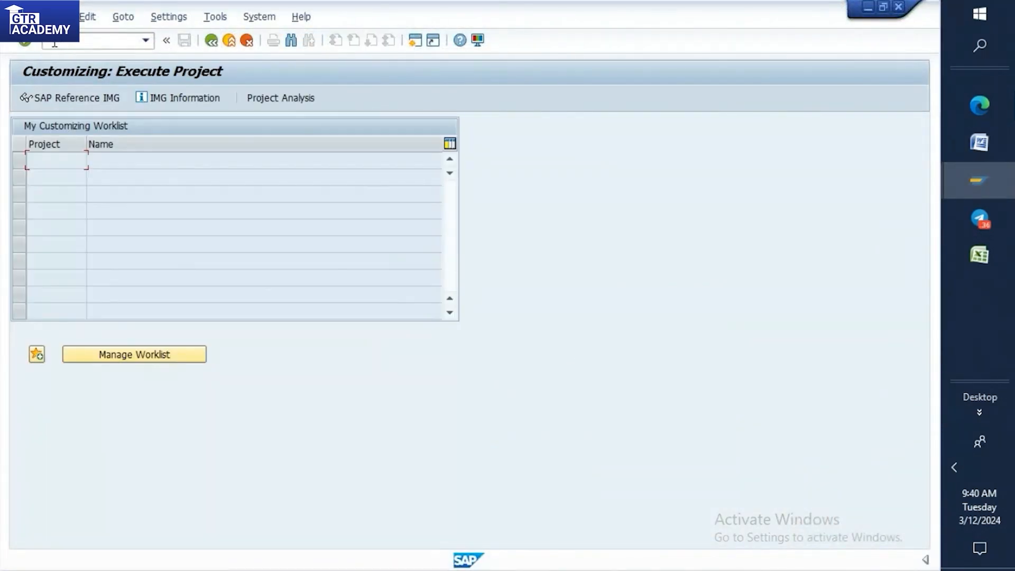
left_click(61, 102)
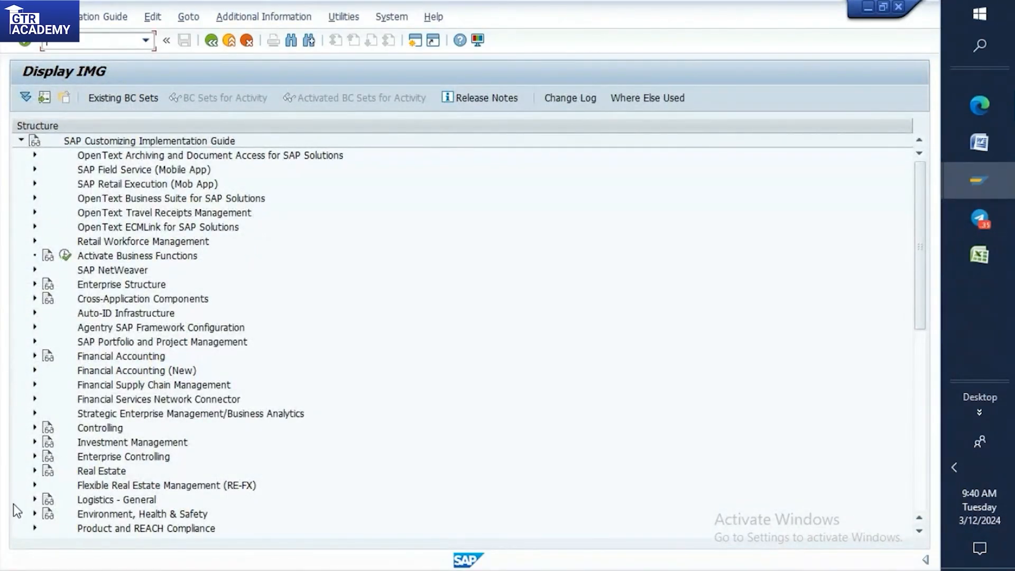
View the account groups activity under Logistics - General, Business Partner, Vendors, Control, and go back to the IMG structure.
left_click(35, 500)
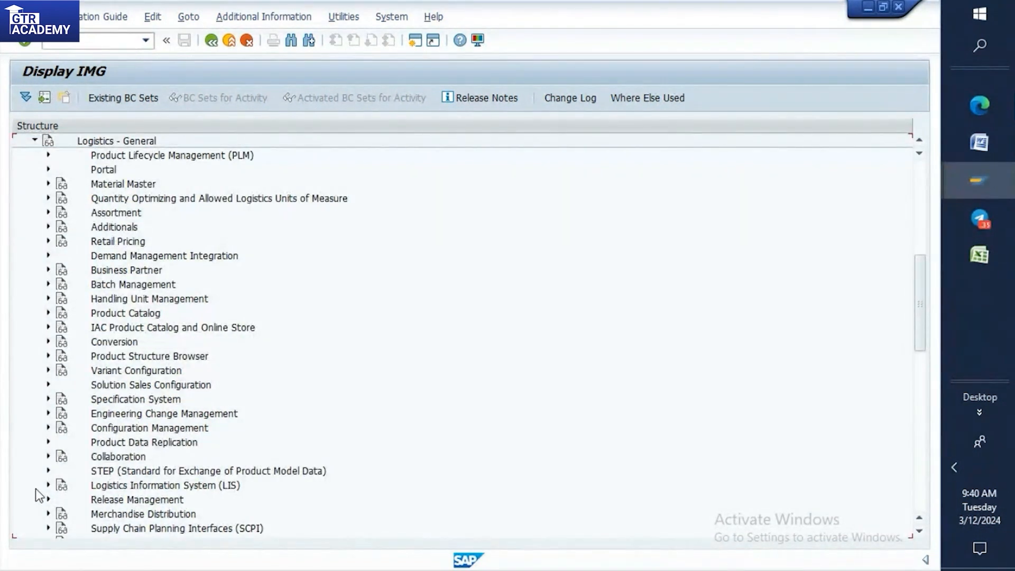
left_click(48, 270)
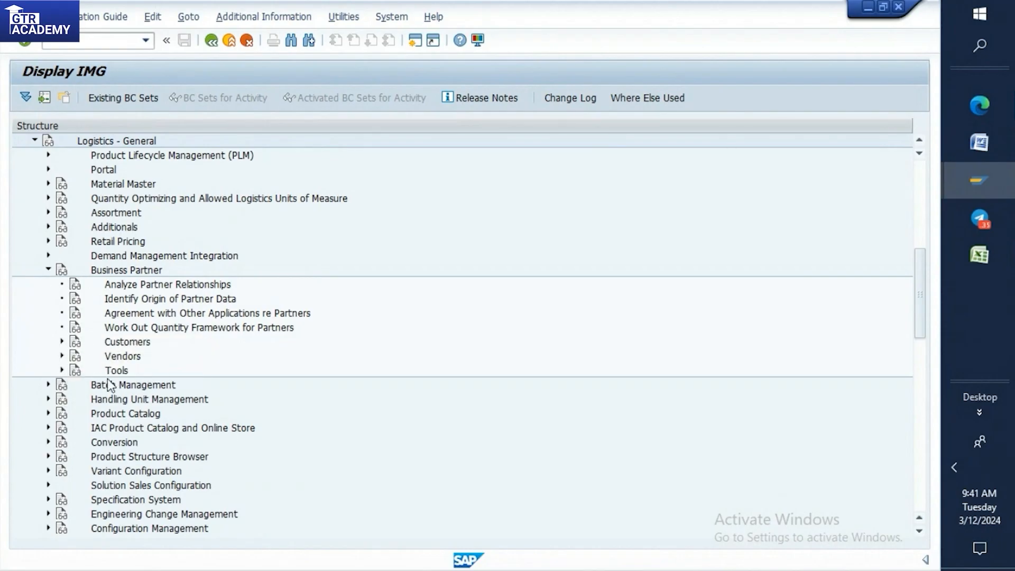
left_click(62, 357)
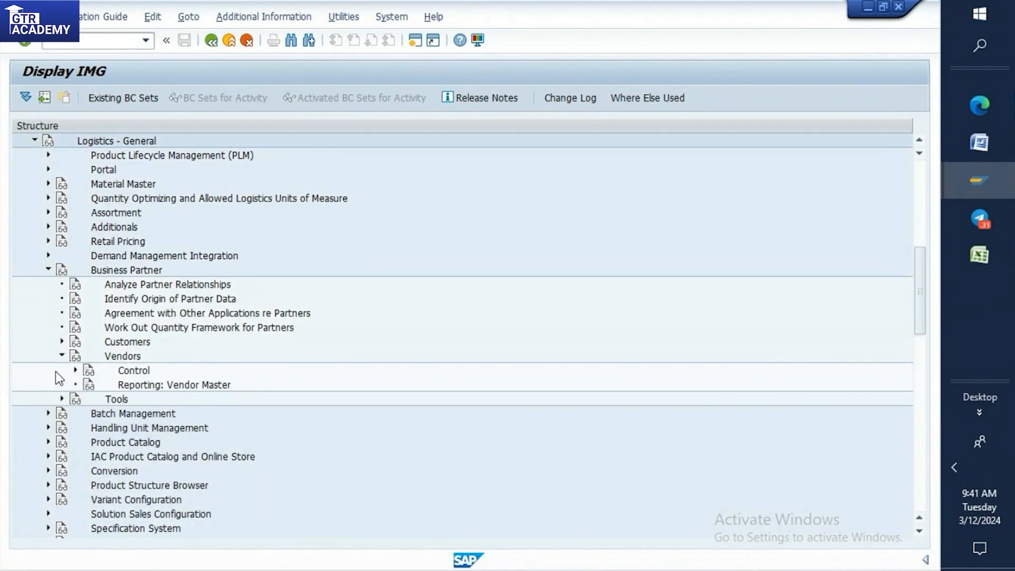
left_click(76, 370)
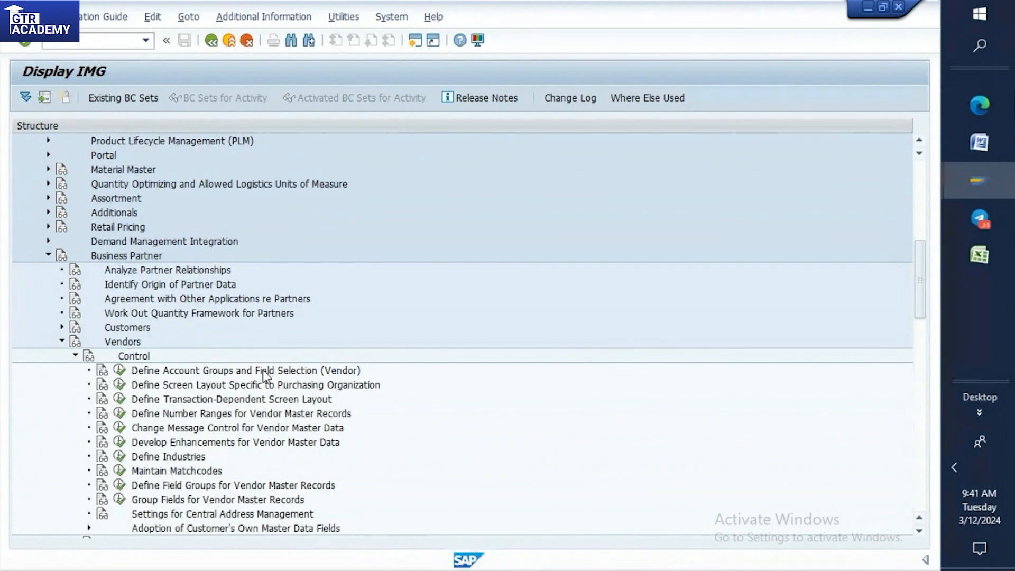
left_click(120, 370)
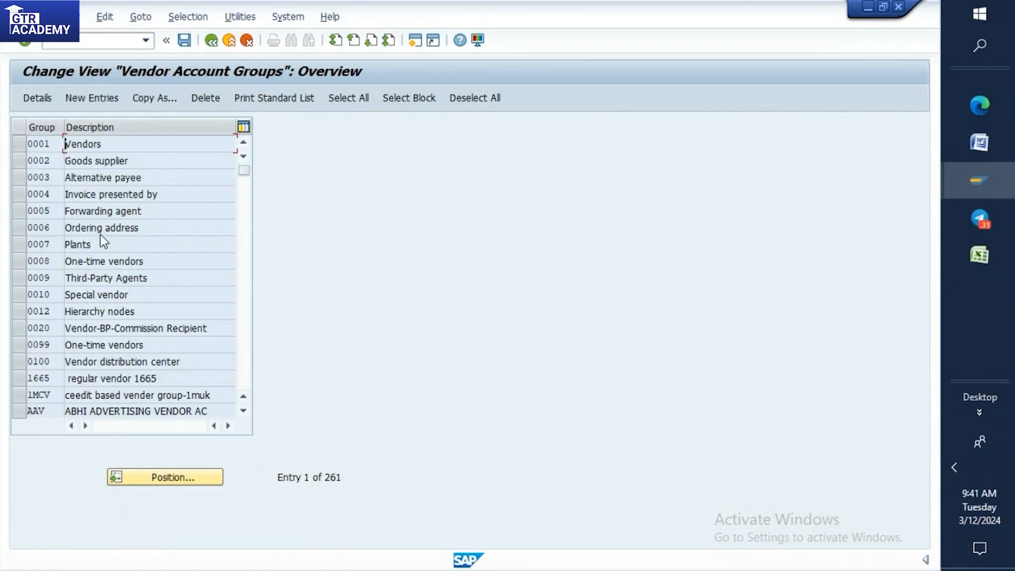
left_click(214, 41)
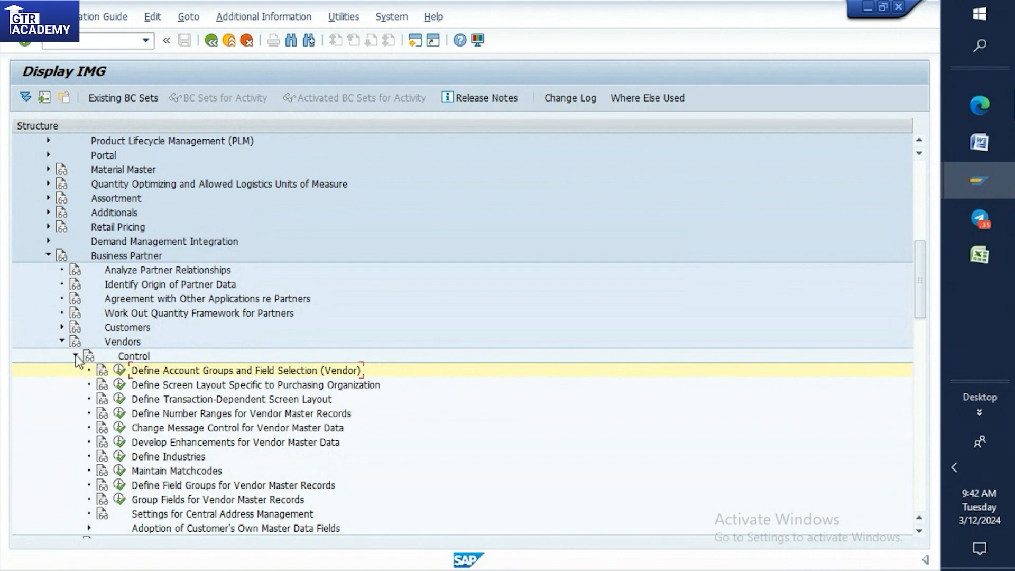
Restart customizing with transaction /nspro and display the SAP Reference IMG again.
left_click(84, 40)
type("/nspro")
key("Return")
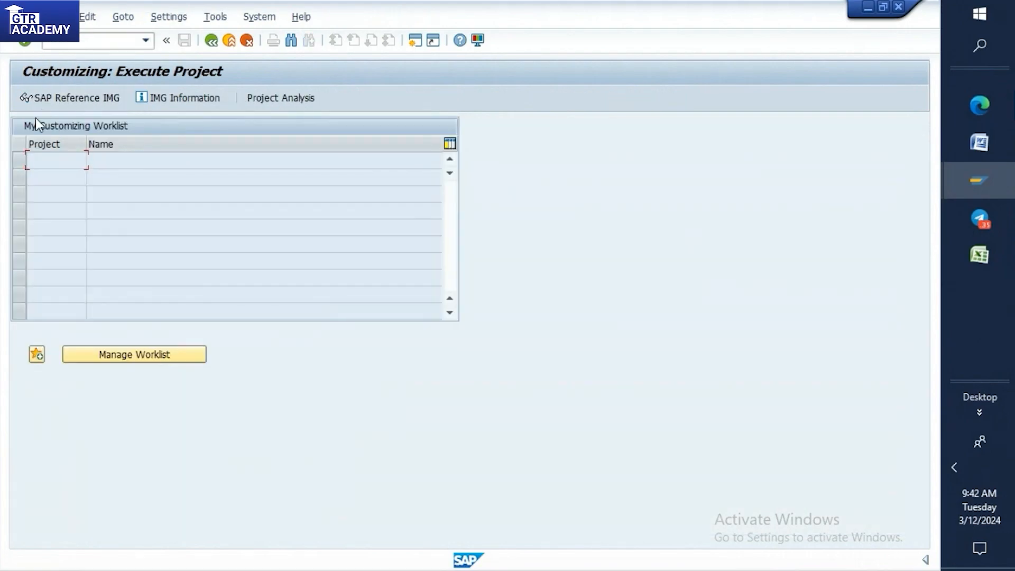
left_click(43, 99)
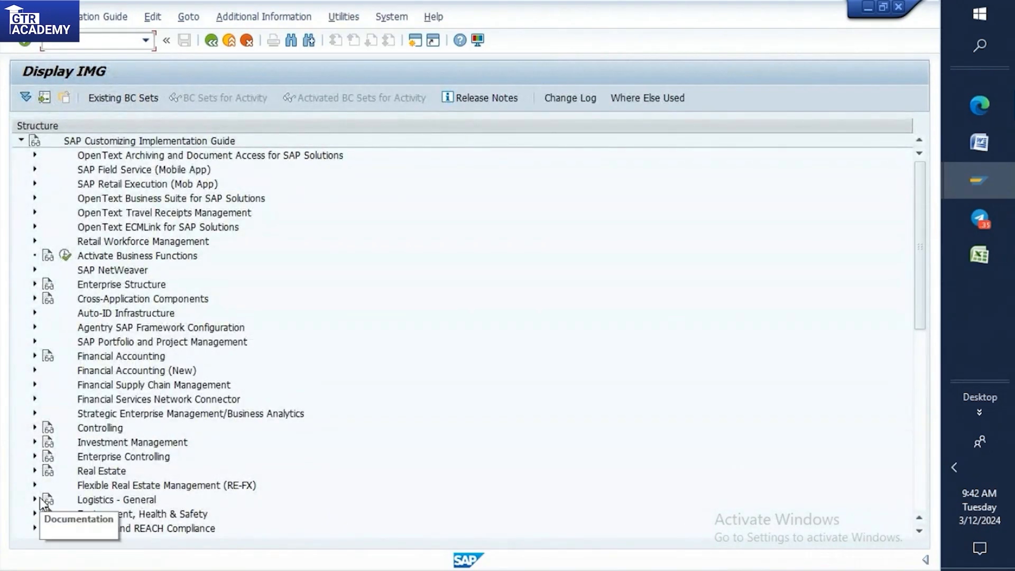
Open Define Account Groups and Field Selection (Vendor) under Logistics - General, Business Partner, Vendors, Control.
left_click(36, 500)
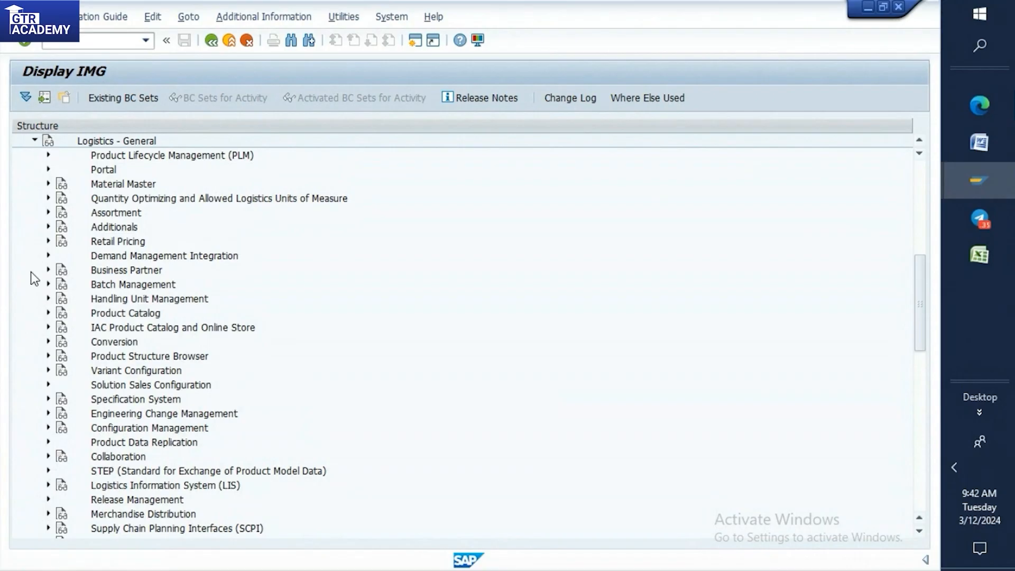
left_click(48, 271)
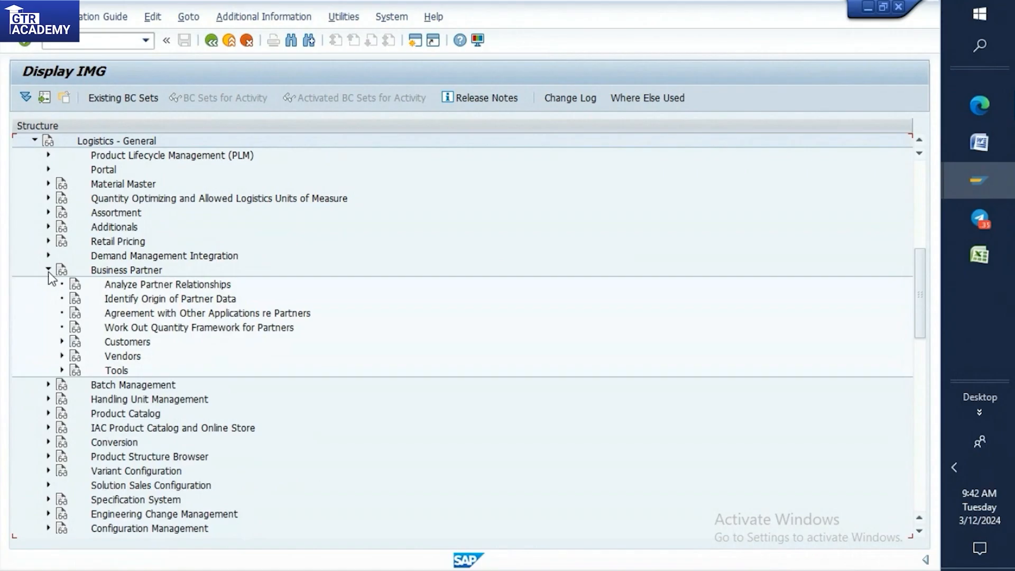
left_click(61, 356)
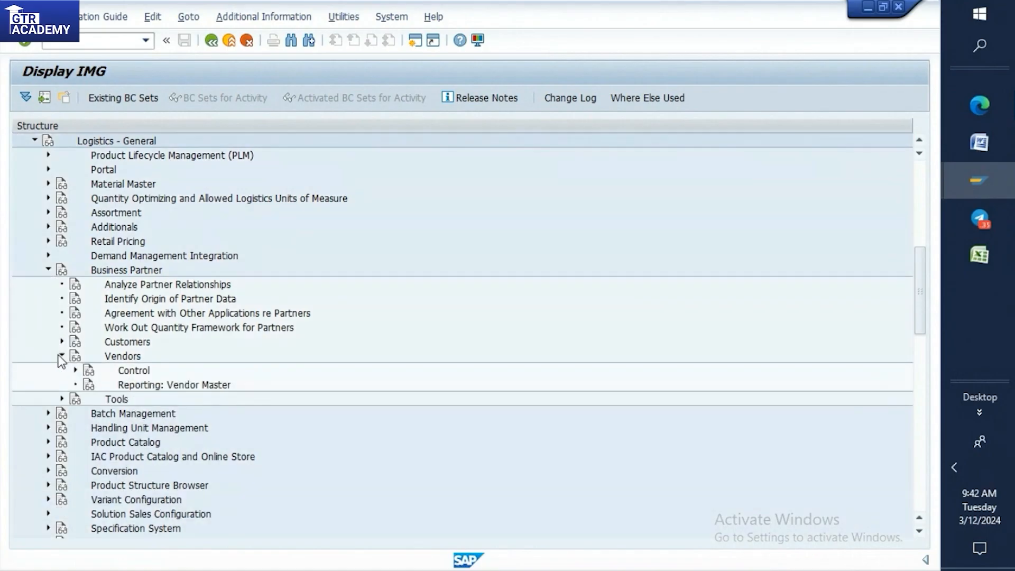
left_click(75, 371)
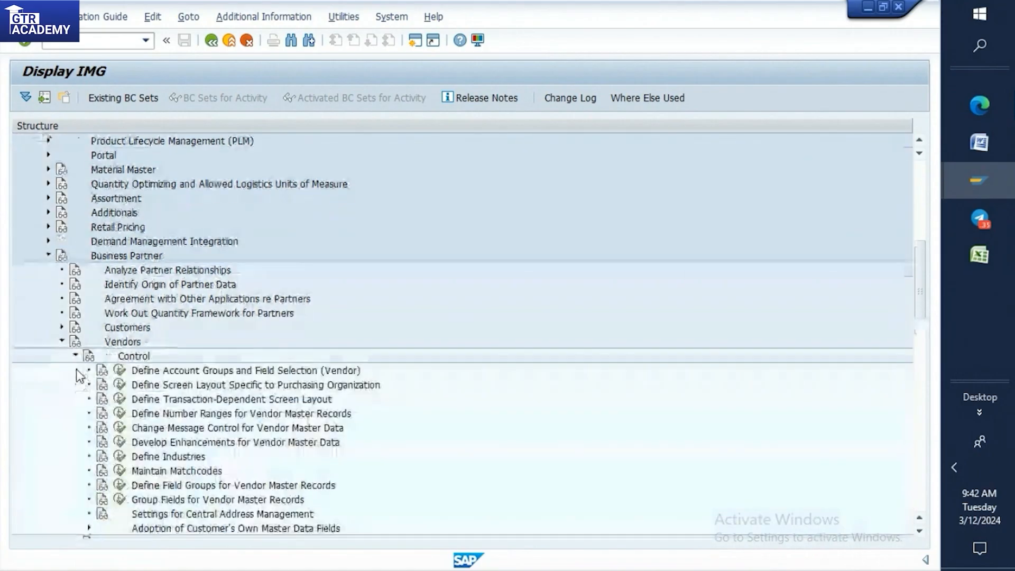
left_click(118, 372)
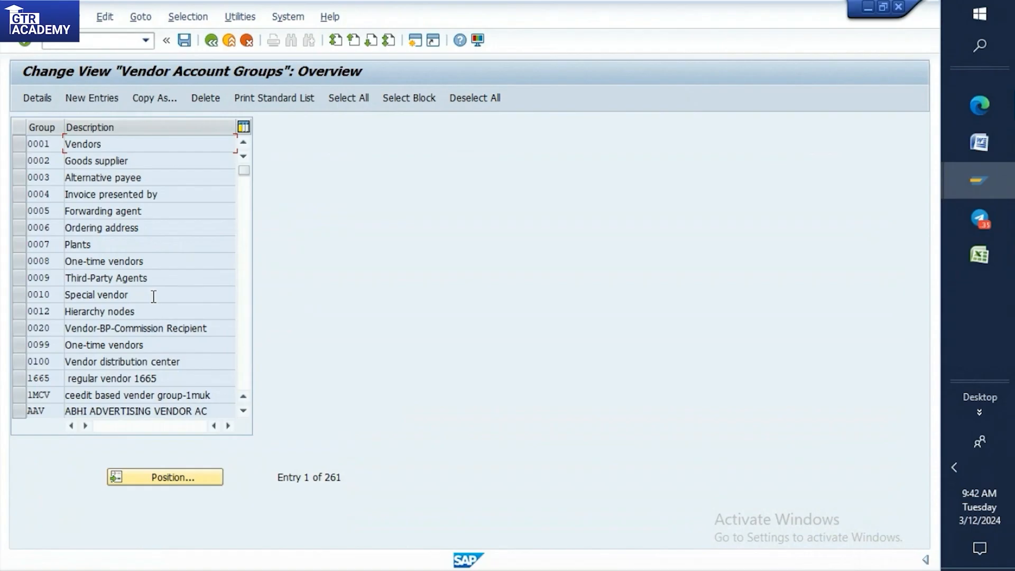
Position the vendor account groups list at KRED, select that group and start copying it.
scroll(154, 296, "down", 1)
scroll(153, 298, "down", 14)
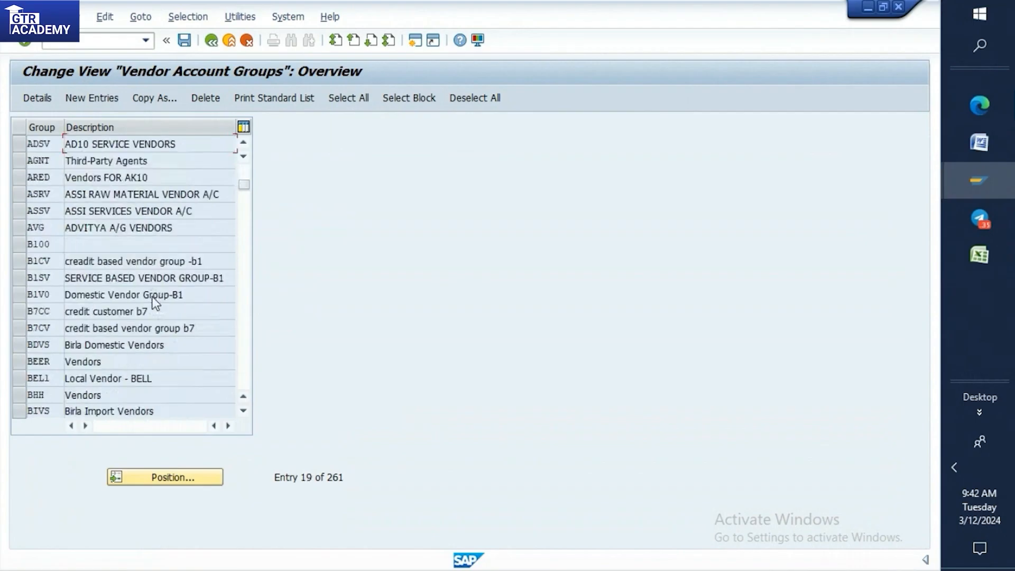
scroll(154, 297, "down", 5)
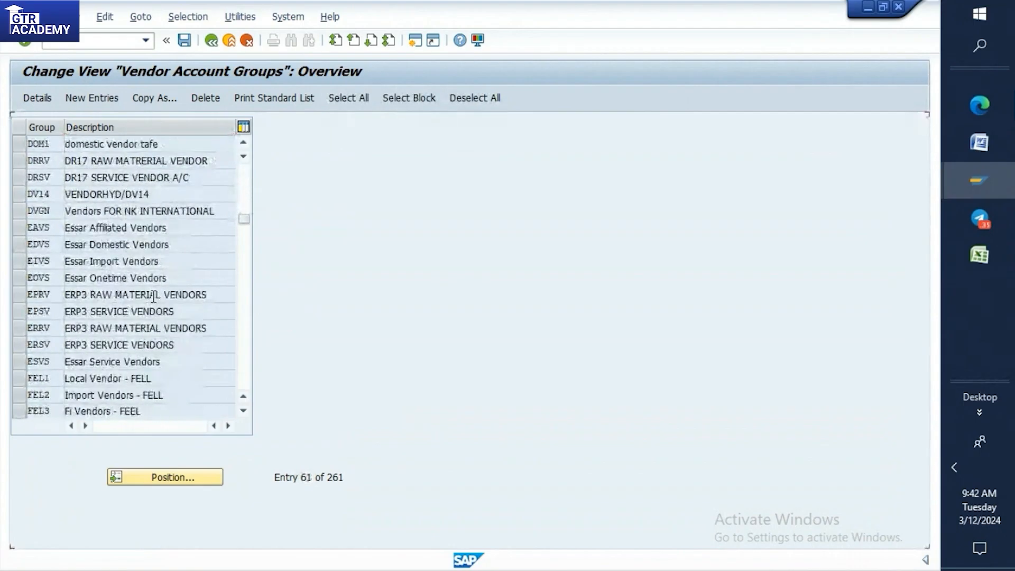
left_click(160, 477)
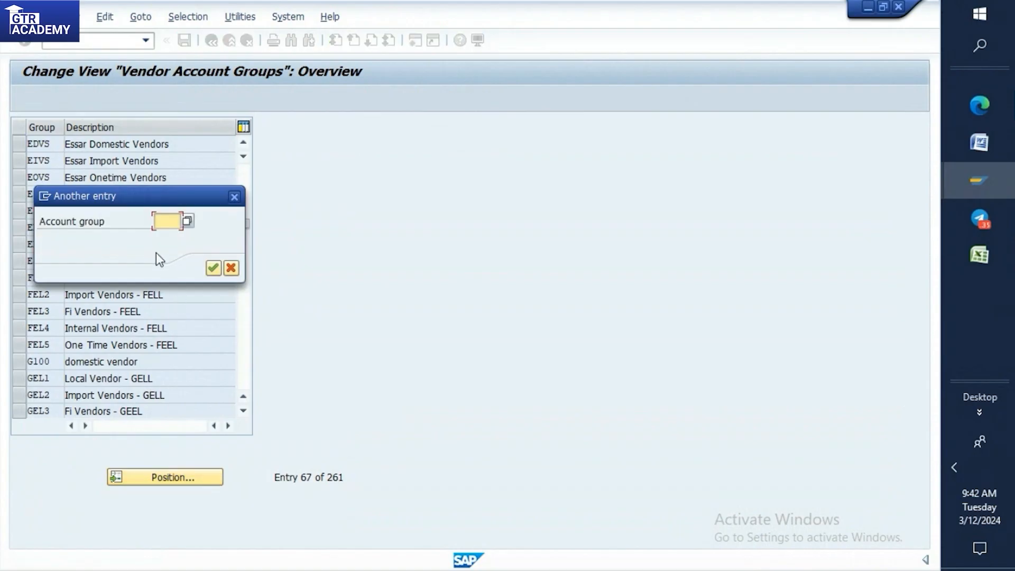
type("kred")
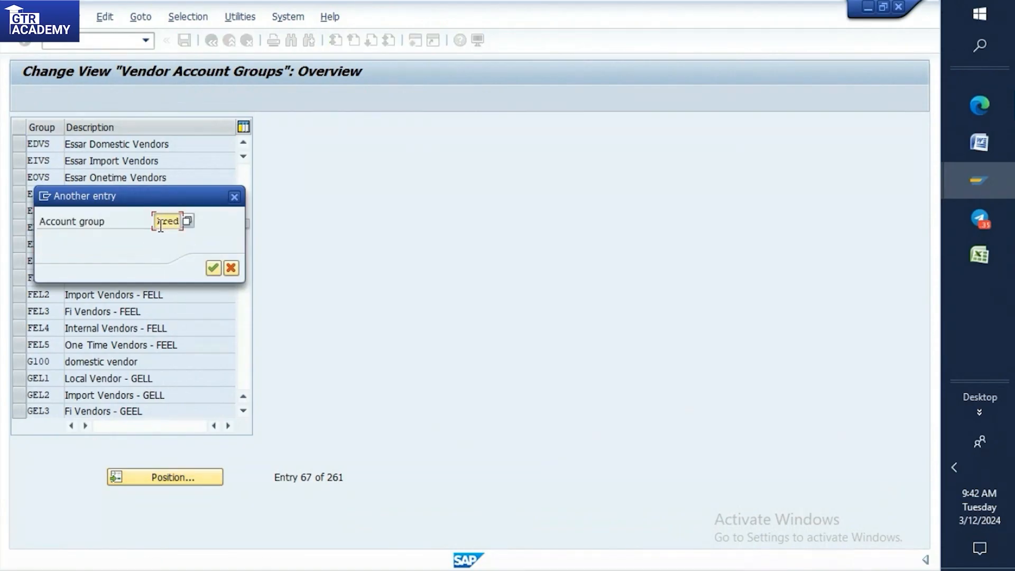
key("Return")
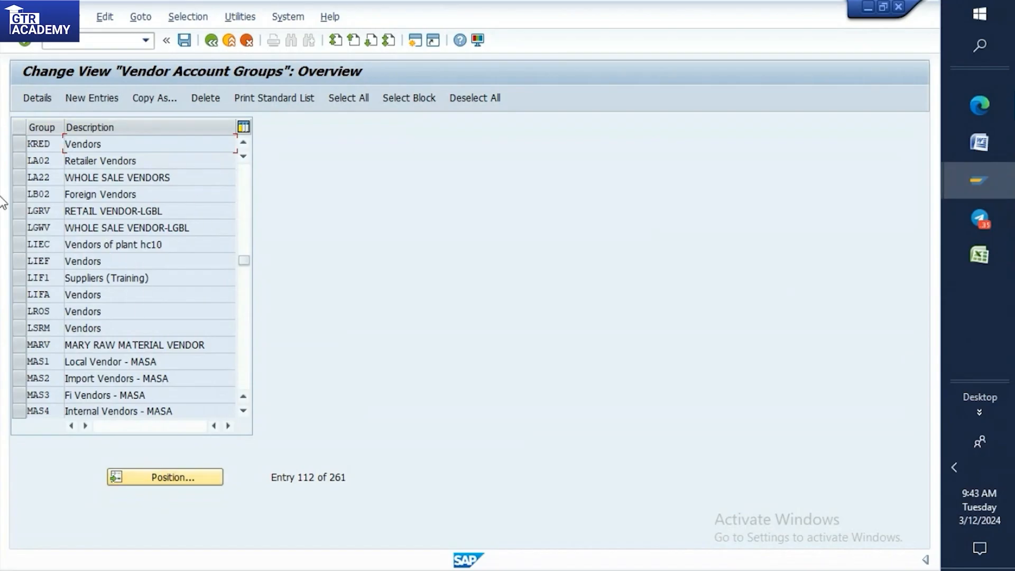
left_click(18, 145)
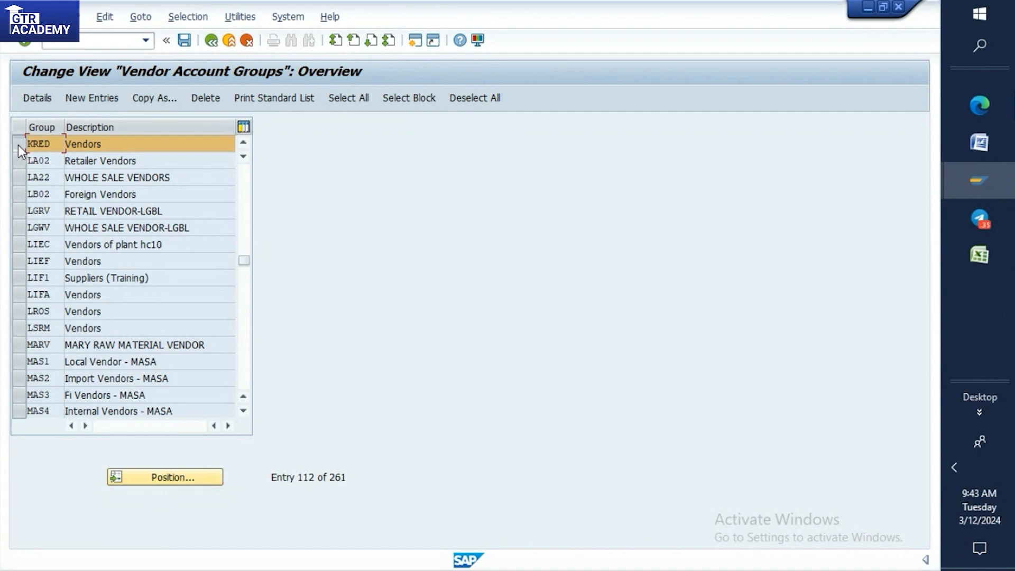
left_click(142, 101)
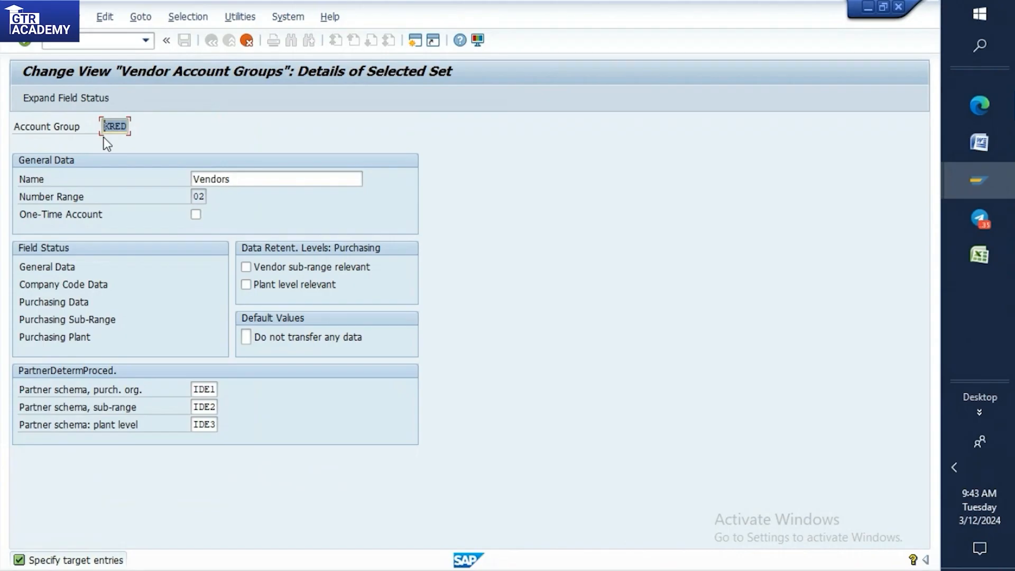
Set the code of the copied account group to T001.
key("BackSpace")
type("T001")
Check the account group codes in the Word notes' client requirement list and return to the vendor account group details in SAP.
left_click(979, 142)
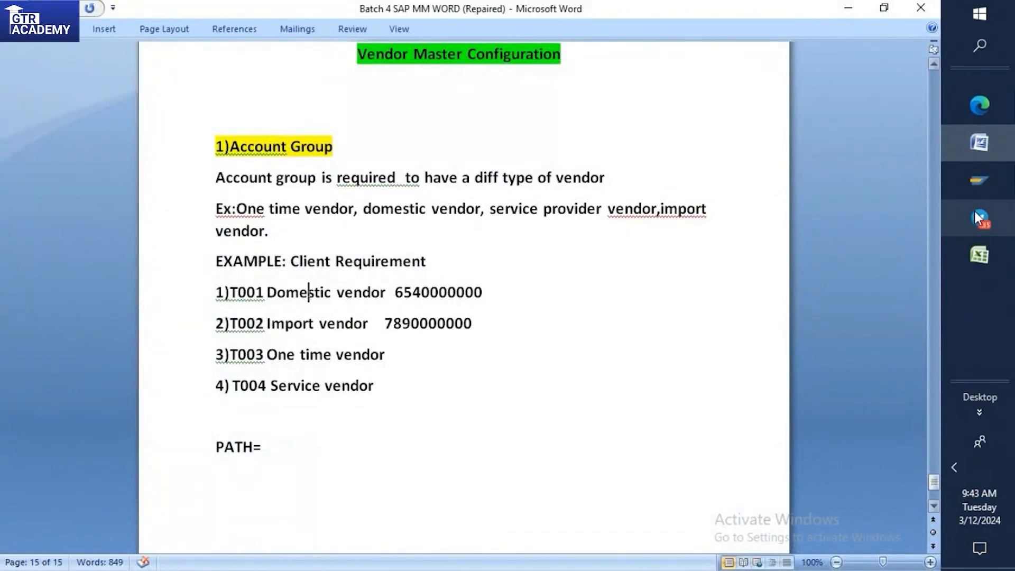
left_click(986, 184)
left_click(831, 188)
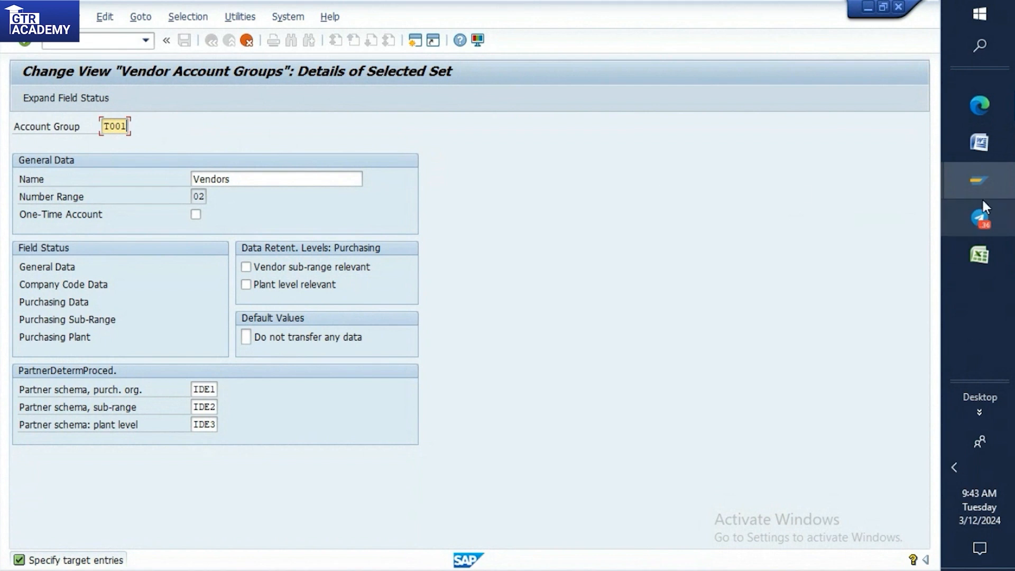
left_click(982, 144)
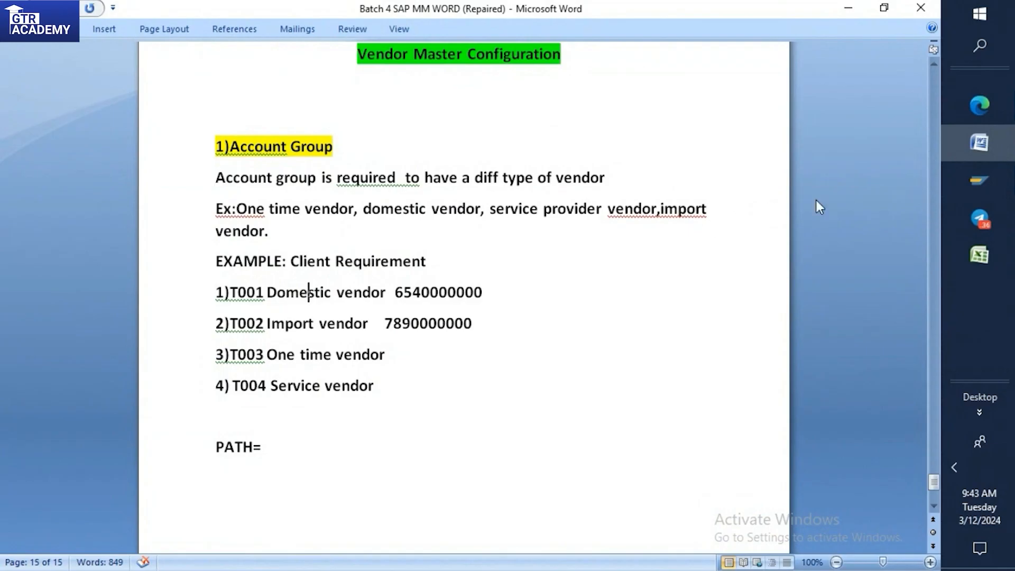
mouse_move(975, 179)
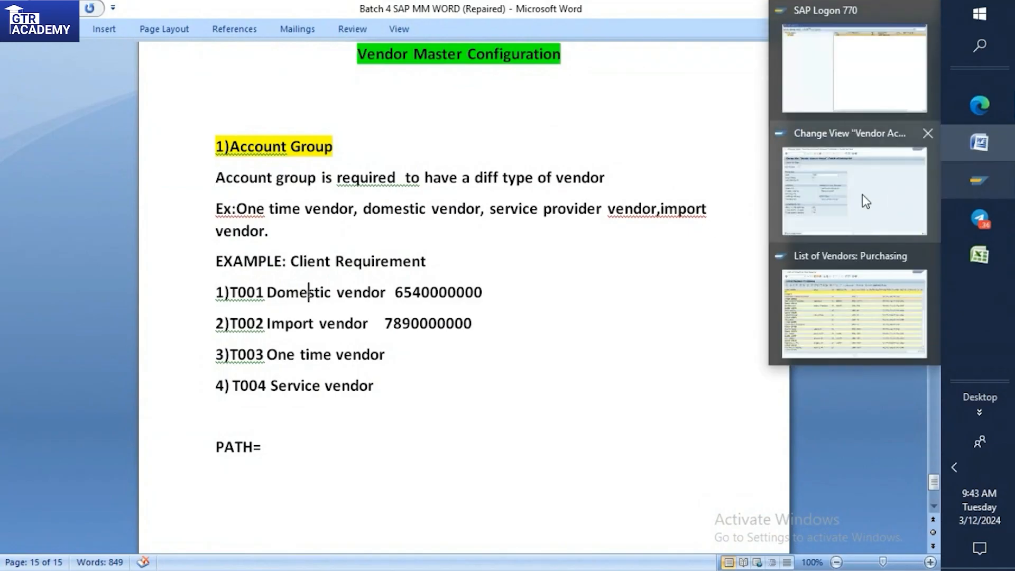
left_click(862, 194)
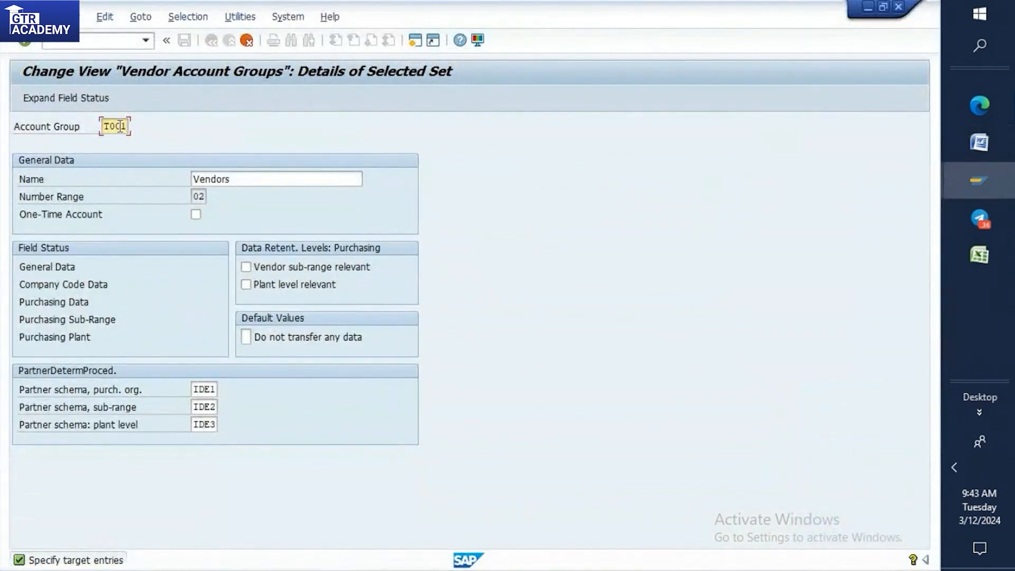
Set the name of account group T001 to Domestic Vendor.
left_click(249, 179)
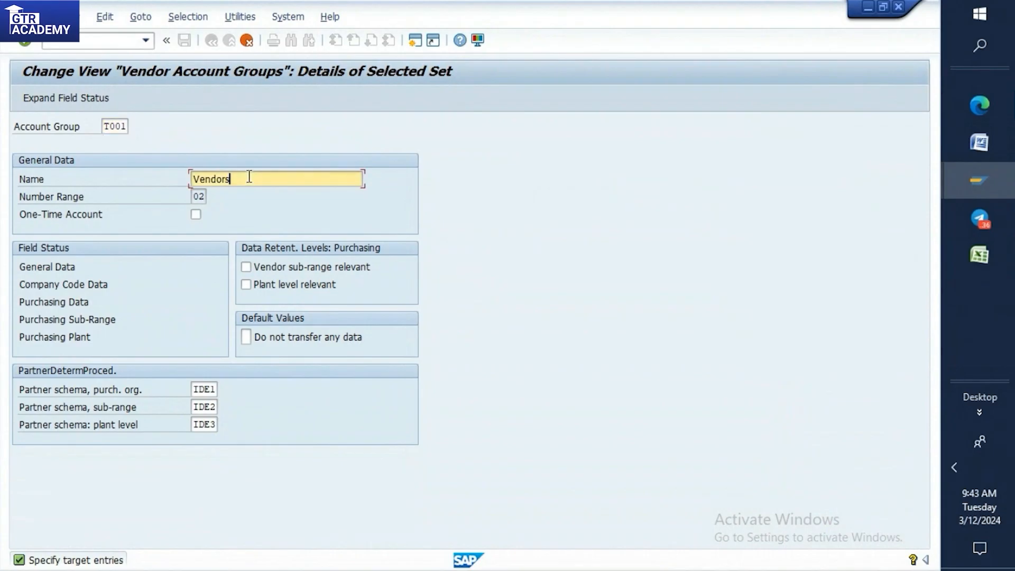
left_click_drag(249, 179, 192, 178)
key("BackSpace")
type("Domes")
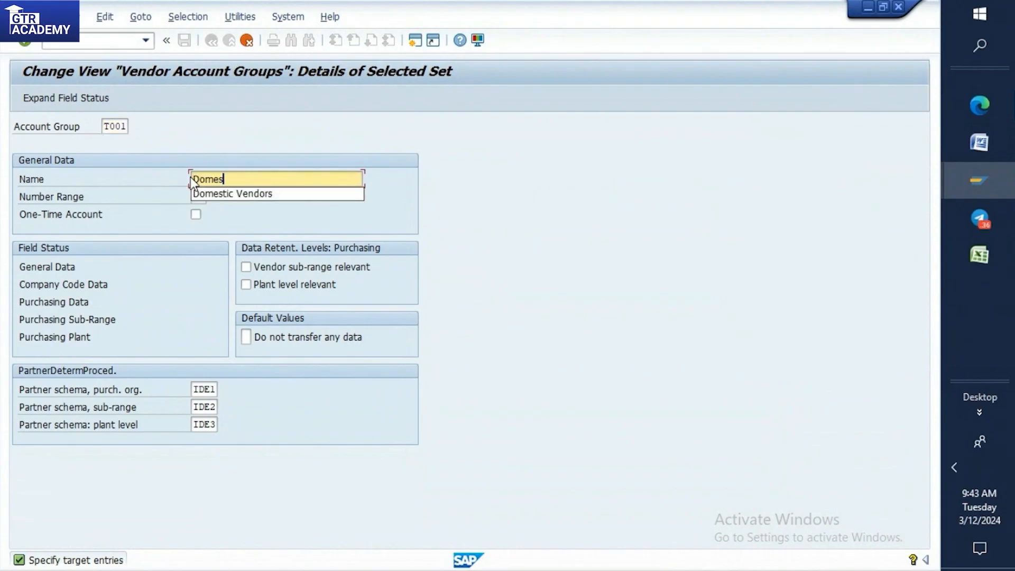
type("tic Vendor")
left_click(315, 135)
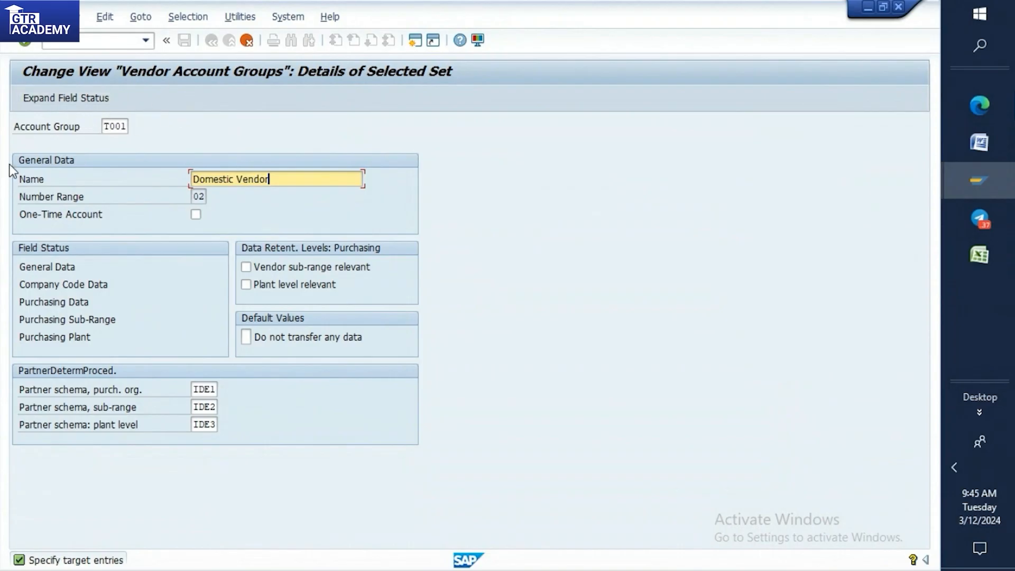
Confirm the copied account group T001 and save it under the proposed customizing request.
left_click_drag(128, 127, 110, 128)
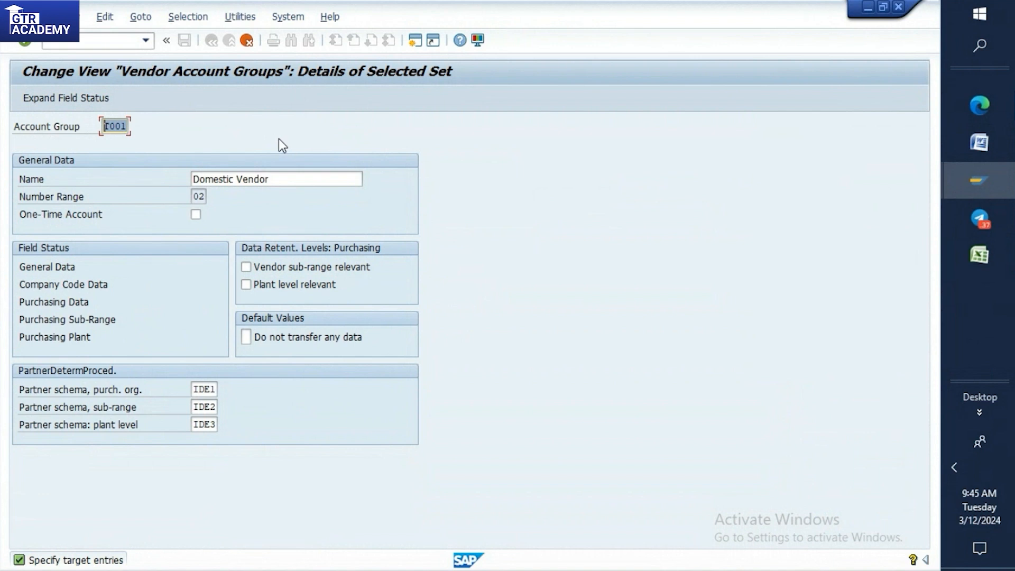
key("Return")
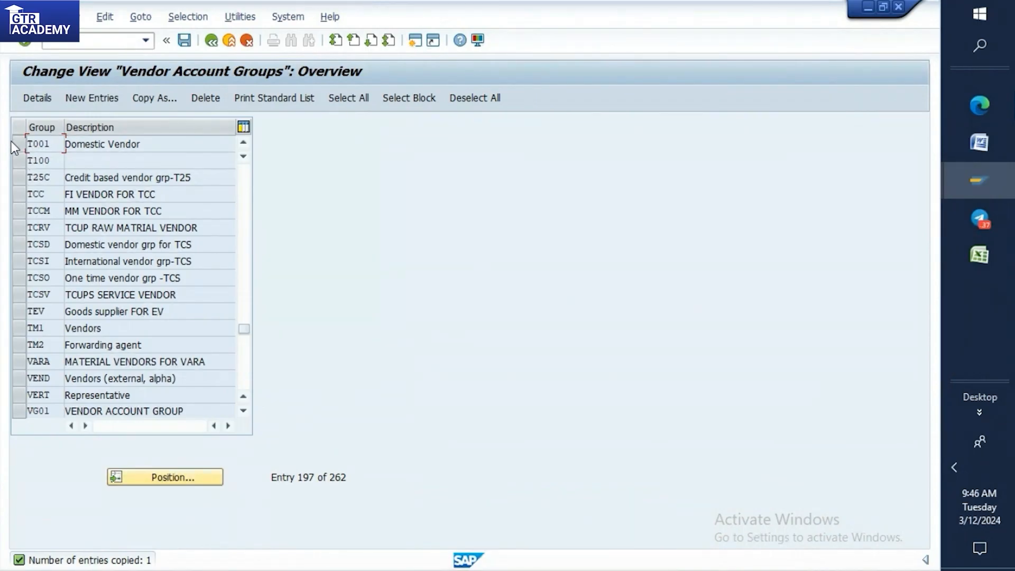
left_click(183, 40)
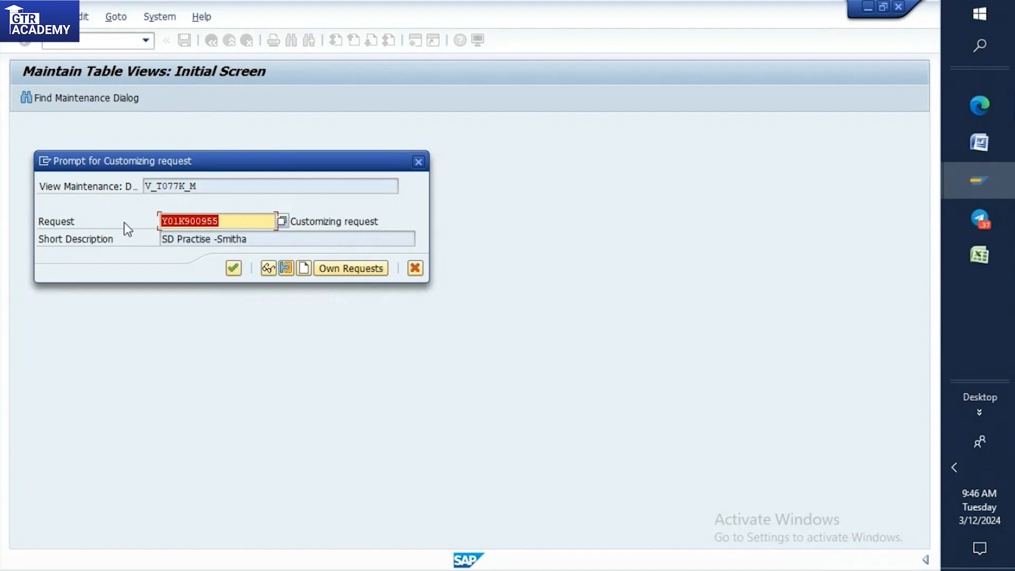
left_click(234, 270)
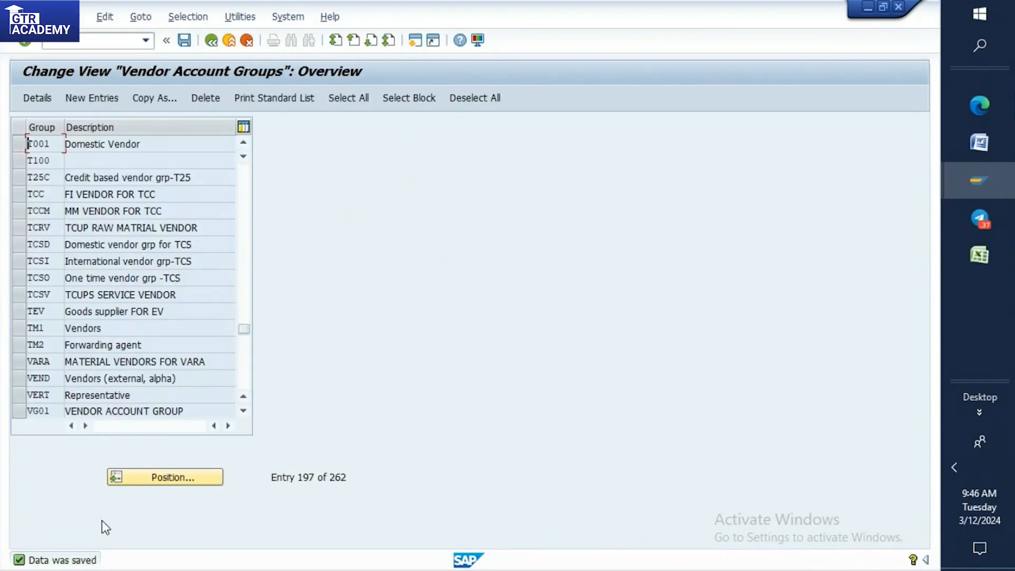
View the details of account group T001, and switch to the Word notes to review the SAP Landscape section.
double_click(47, 143)
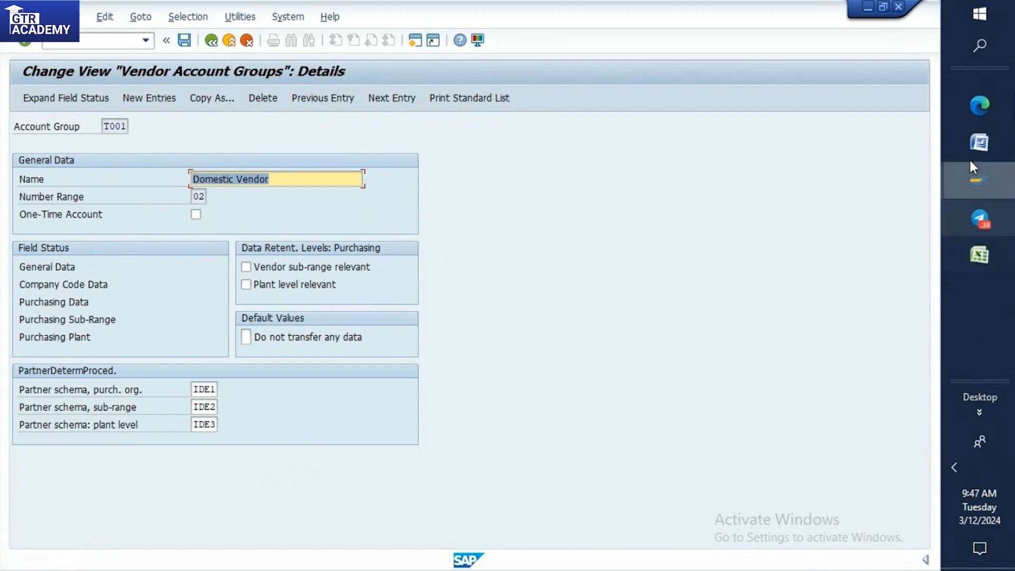
left_click(979, 143)
left_click(385, 431)
left_click_drag(933, 483, 934, 110)
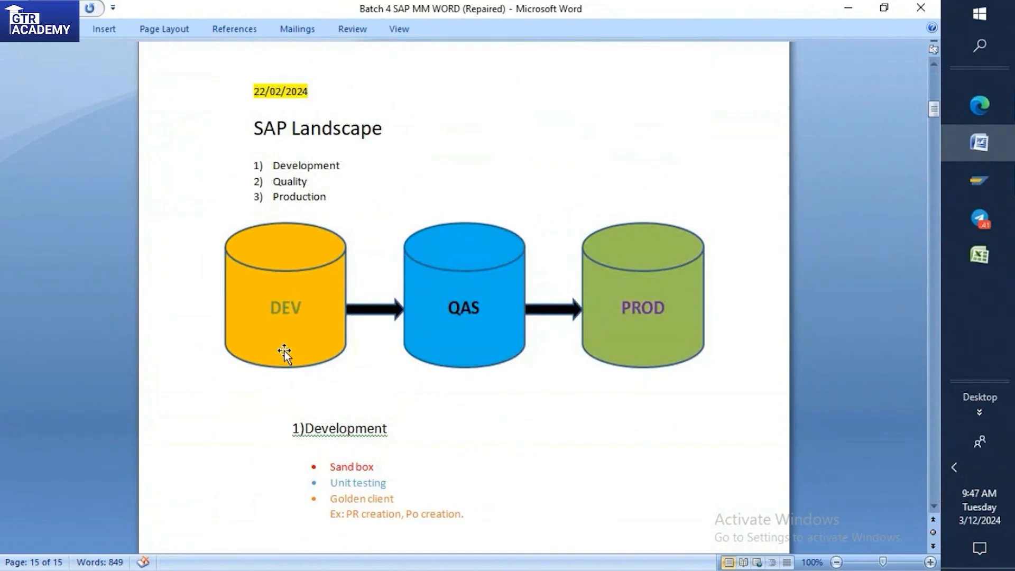
scroll(346, 397, "down", 3)
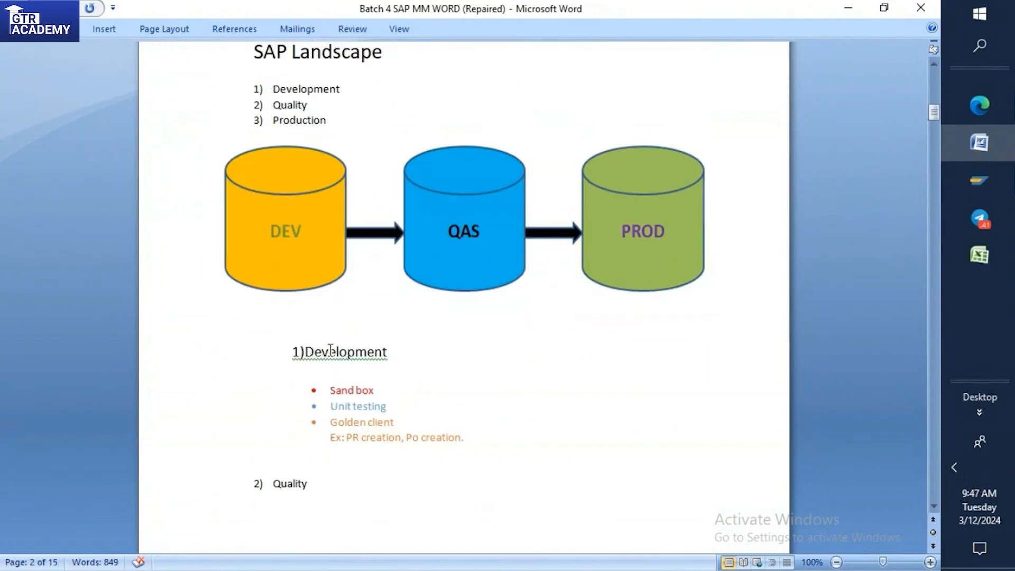
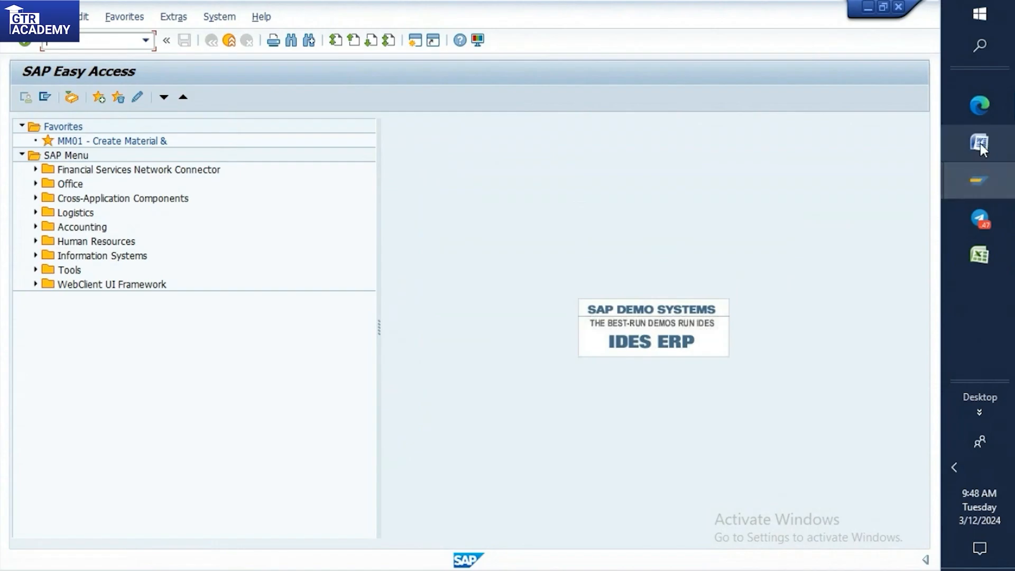
Check the SAP Landscape section in the Word notes and return to the SAP Easy Access screen.
mouse_move(980, 144)
left_click(903, 158)
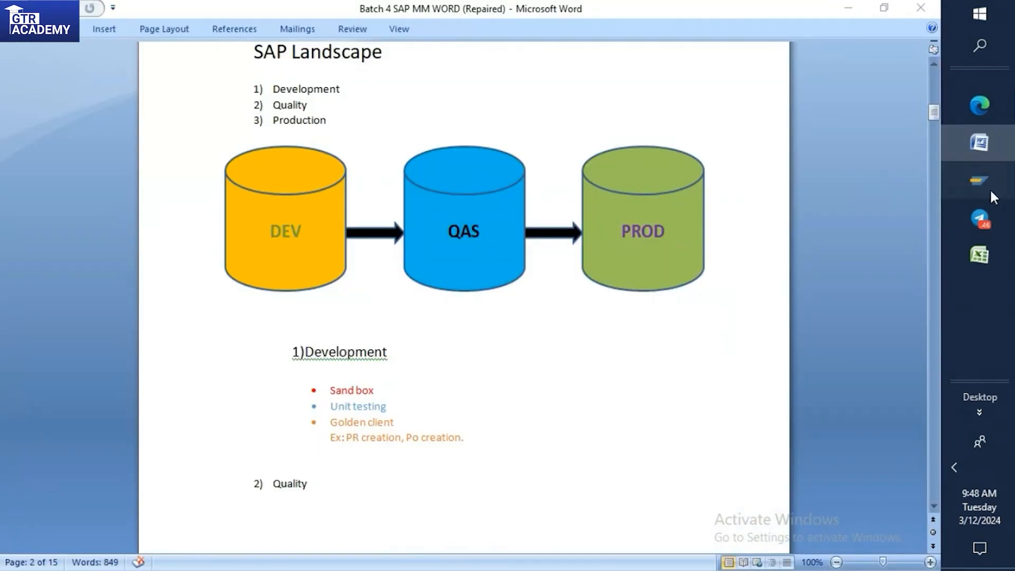
mouse_move(979, 184)
left_click(815, 177)
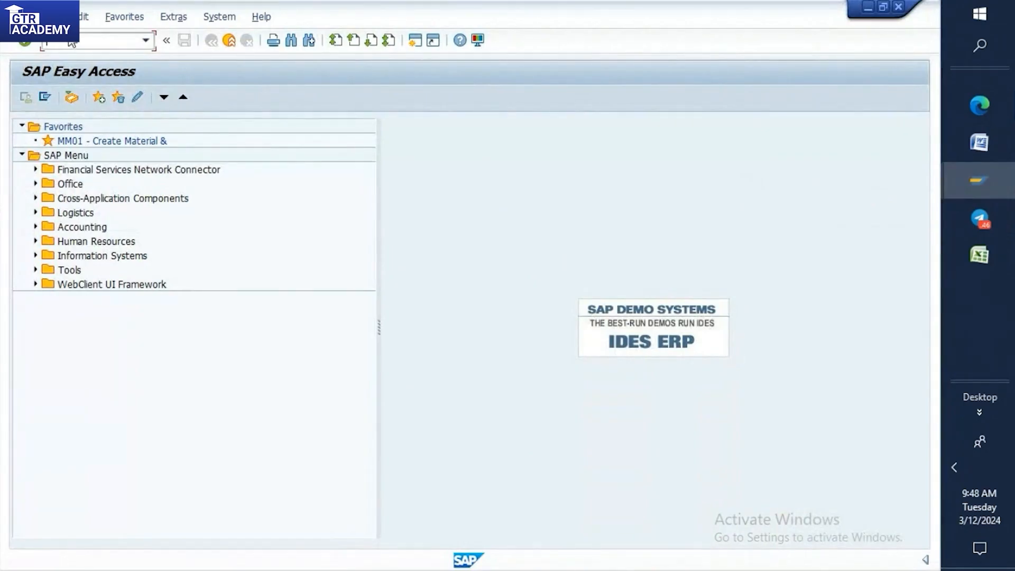
Open the SAP Reference IMG through transaction SPRO.
type("/n")
type("spr")
key("Return")
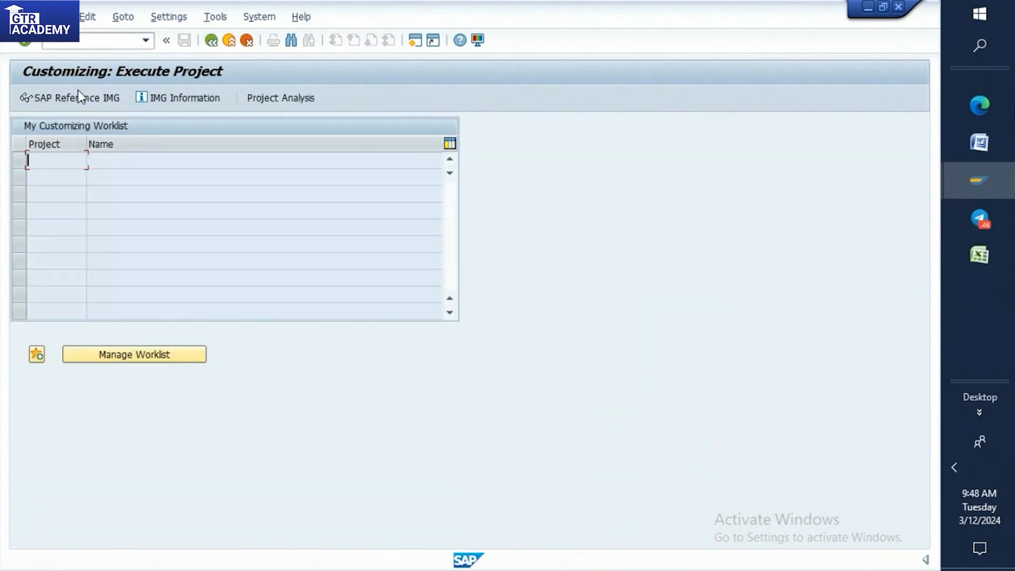
left_click(81, 99)
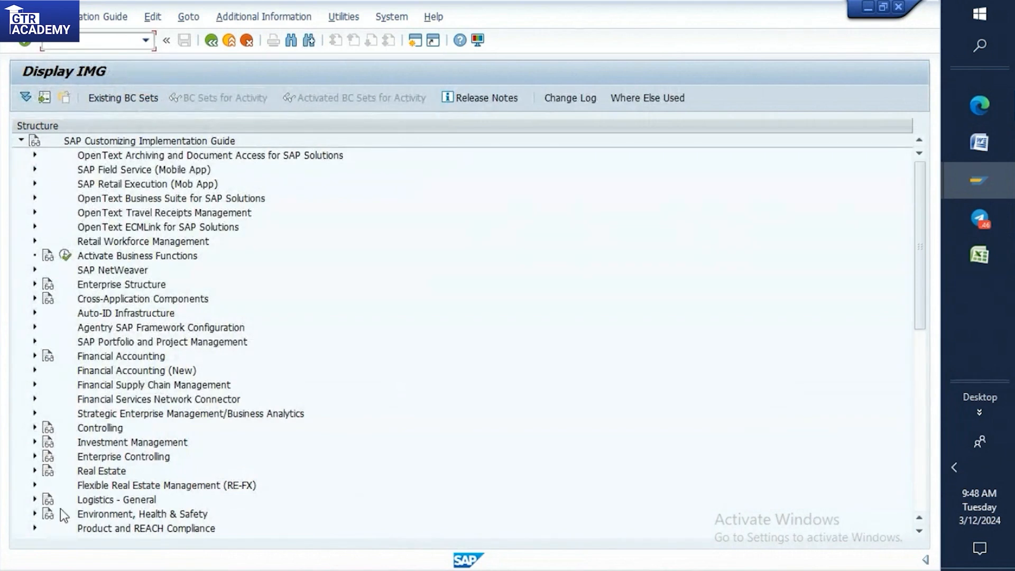
Run Define Account Groups and Field Selection (Vendor) under Logistics - General, Business Partner, Vendors, Control.
left_click(34, 498)
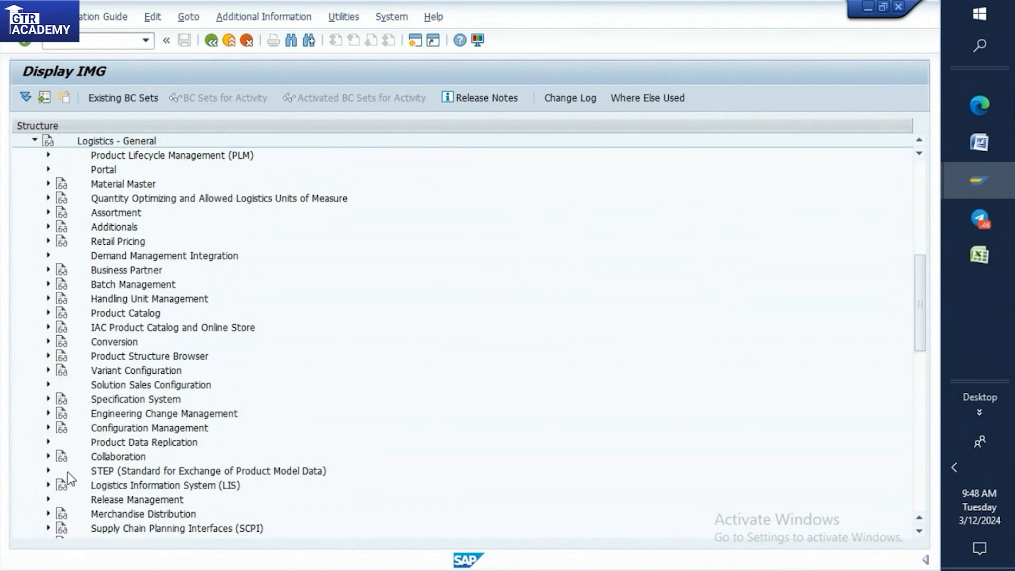
left_click(48, 270)
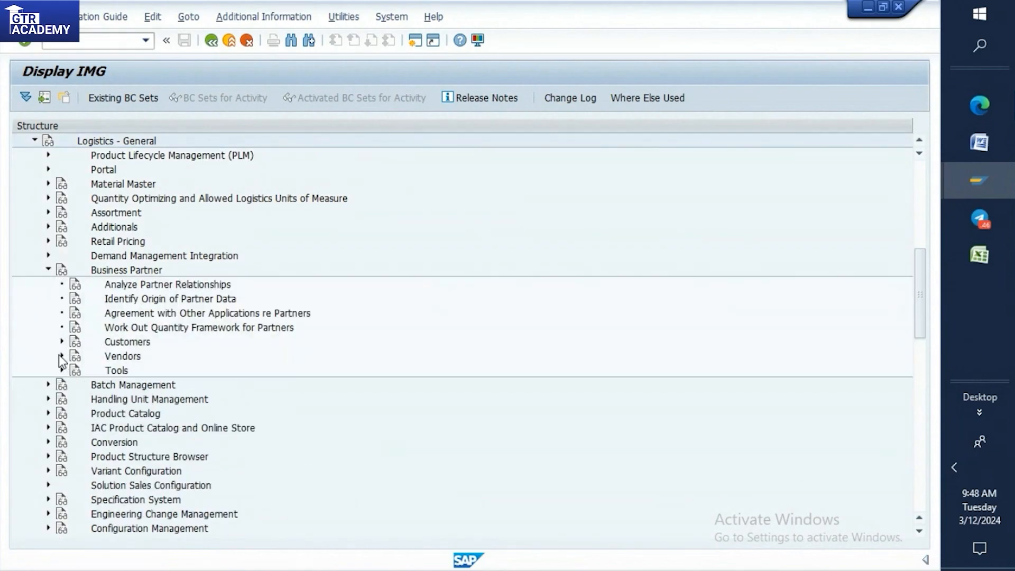
left_click(61, 356)
left_click(75, 370)
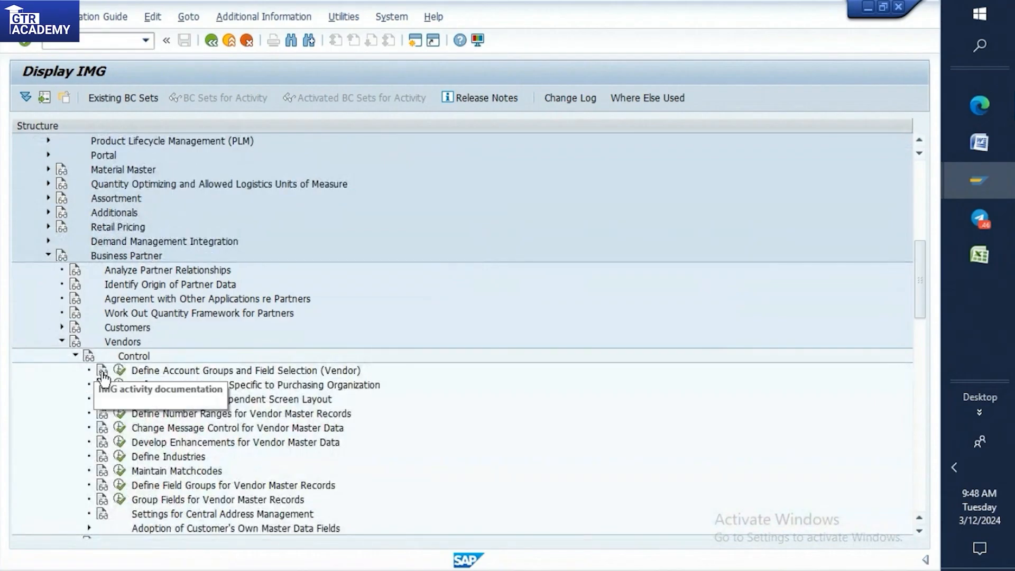
left_click(119, 370)
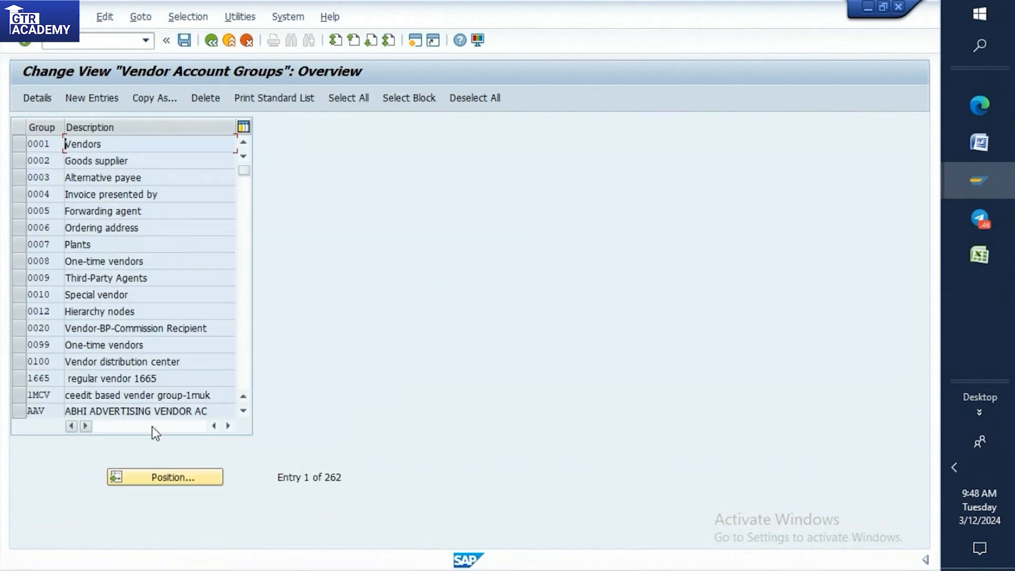
Position the vendor account group list at T001 and open that group's details.
left_click(156, 476)
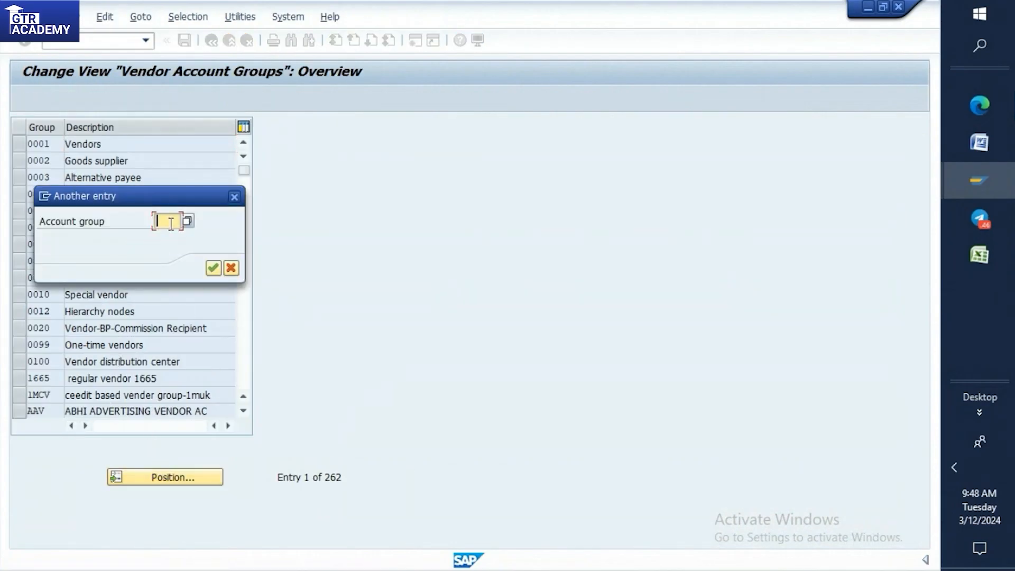
type("t001")
key("Return")
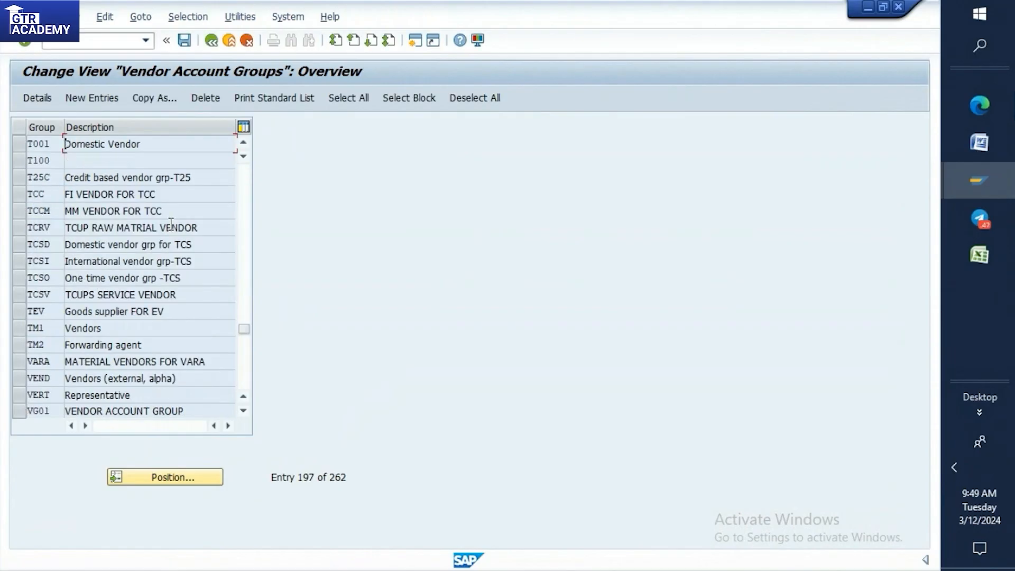
double_click(43, 142)
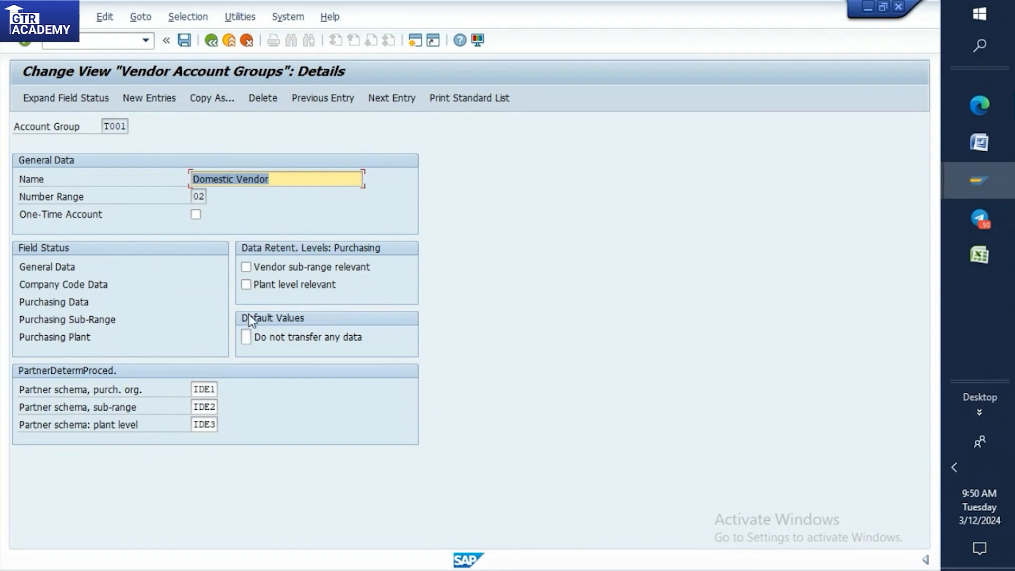
Save the details of account group T001.
left_click(111, 36)
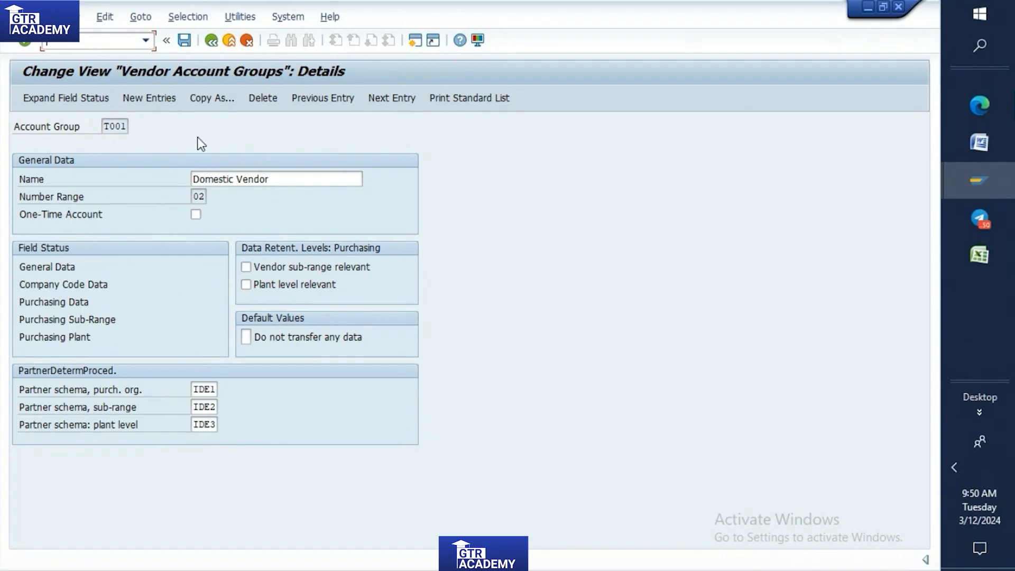
left_click(184, 40)
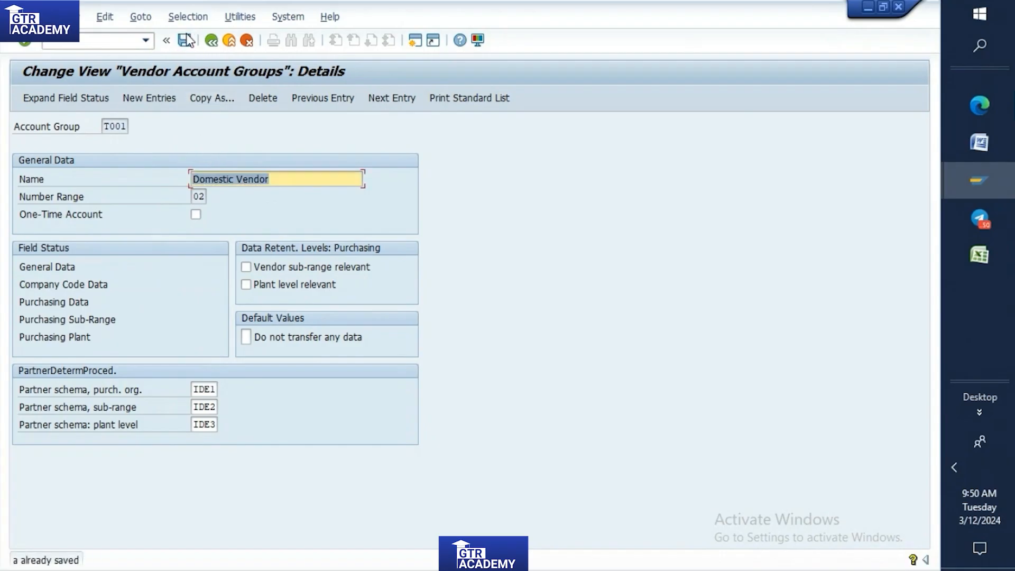
left_click(186, 40)
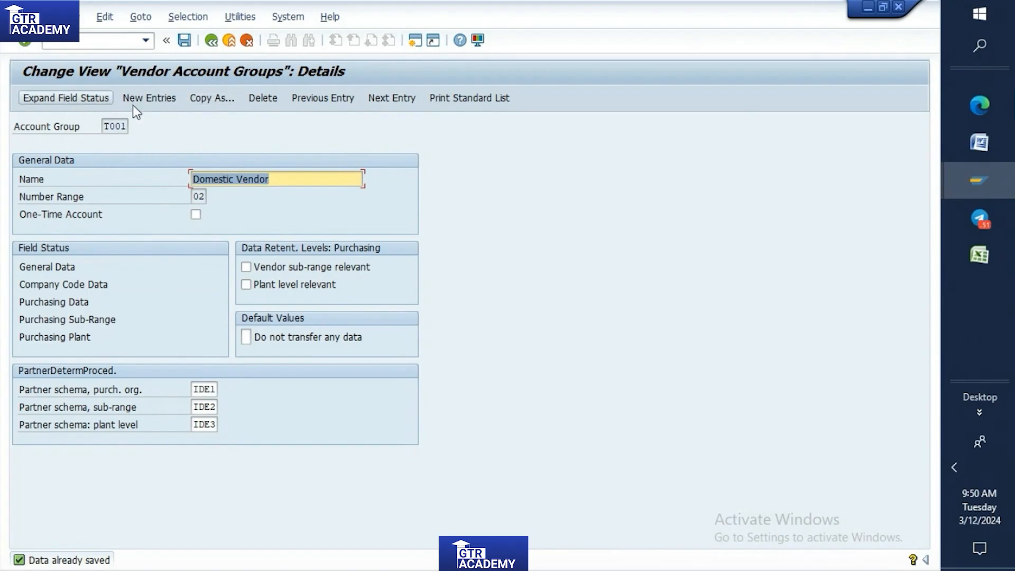
Leave the account group customizing for SAP Easy Access and start vendor creation with transaction XK01.
left_click(211, 40)
left_click(97, 42)
type("/n")
key("Return")
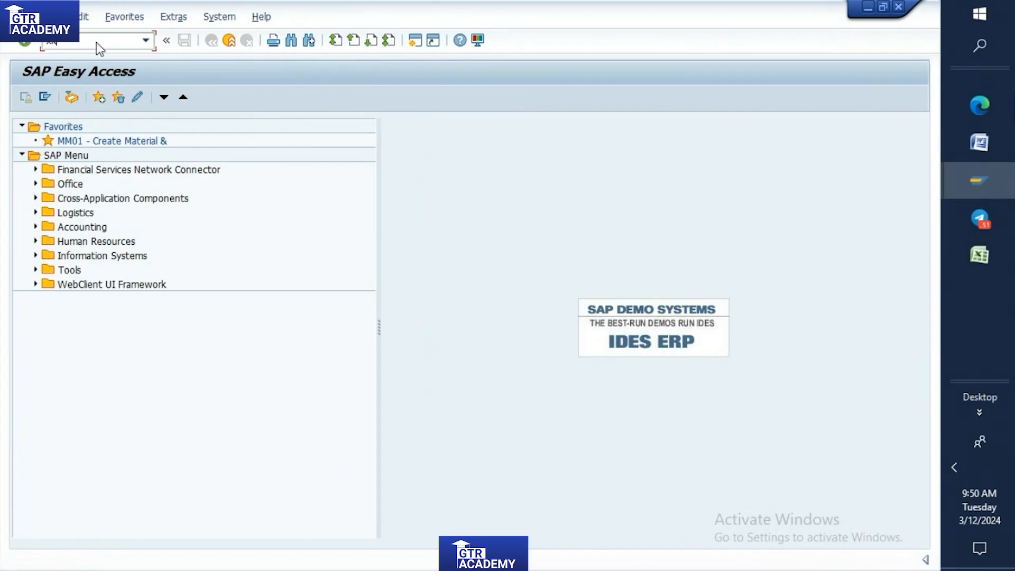
type("01")
key("Return")
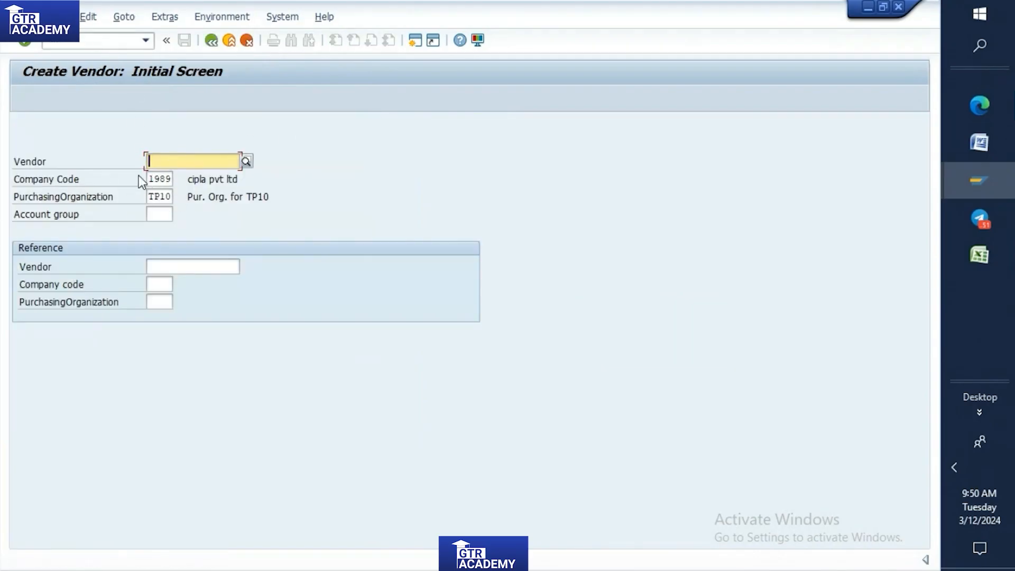
Check the purchase org in the Excel practice sheet and set the vendor's purchasing organization to HHPO from the value list.
left_click(169, 197)
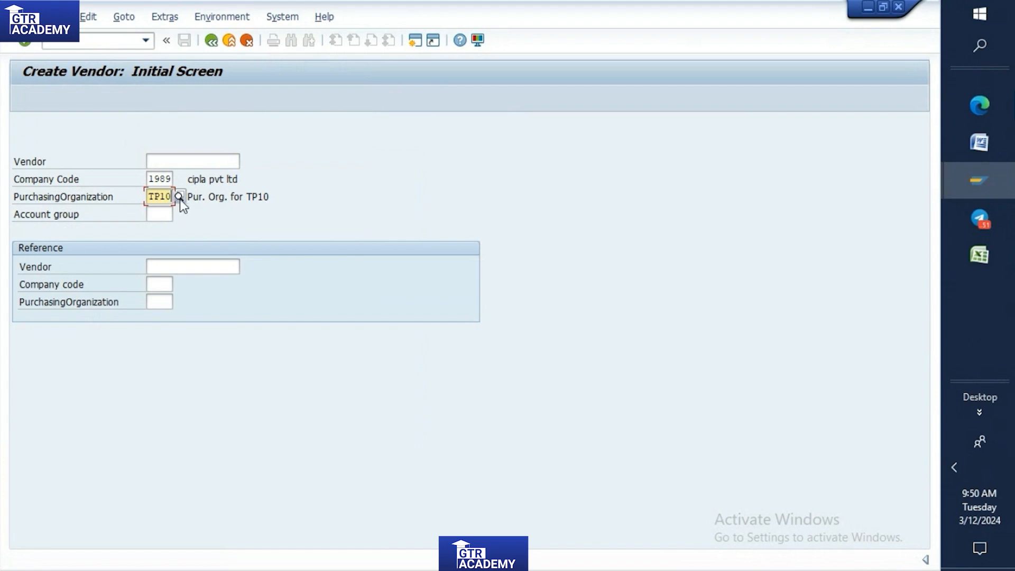
key("F4")
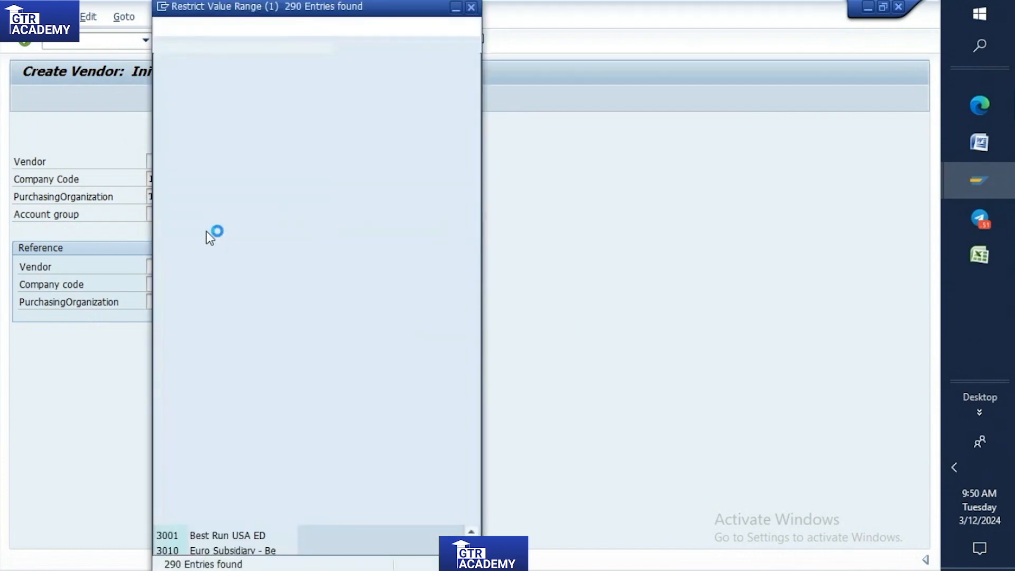
scroll(206, 233, "down", 20)
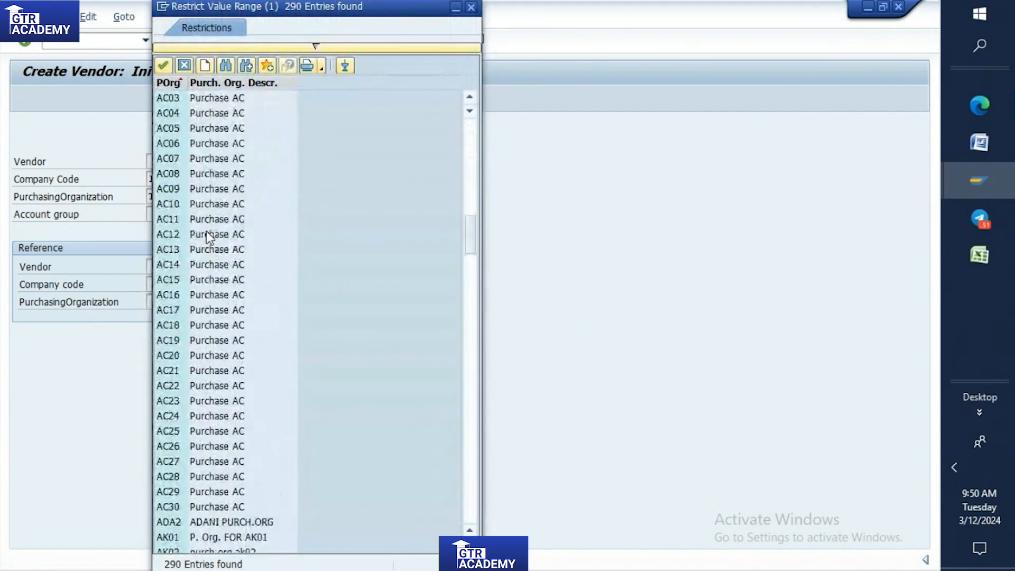
scroll(207, 234, "down", 20)
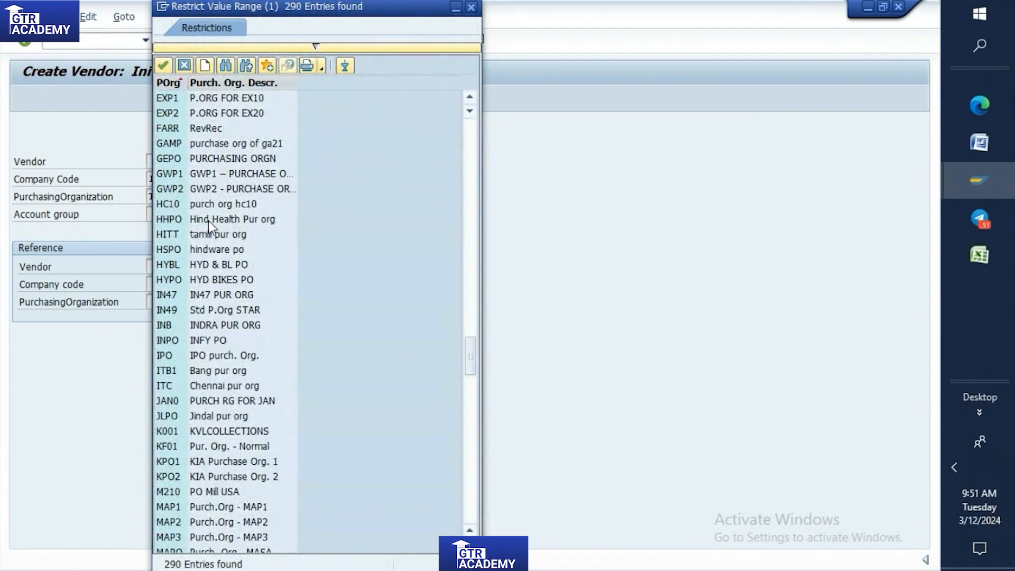
left_click(969, 265)
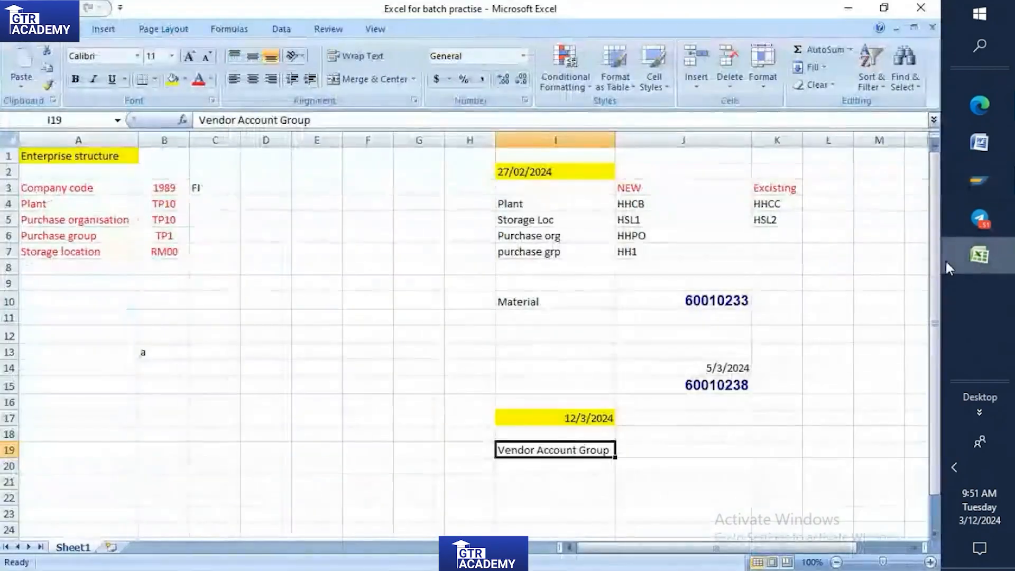
left_click(982, 256)
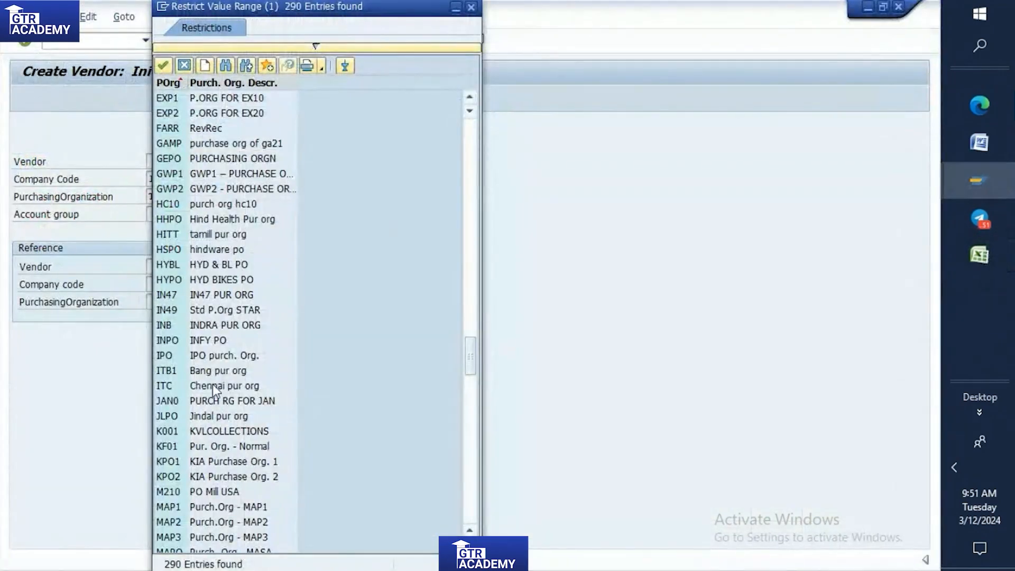
double_click(173, 221)
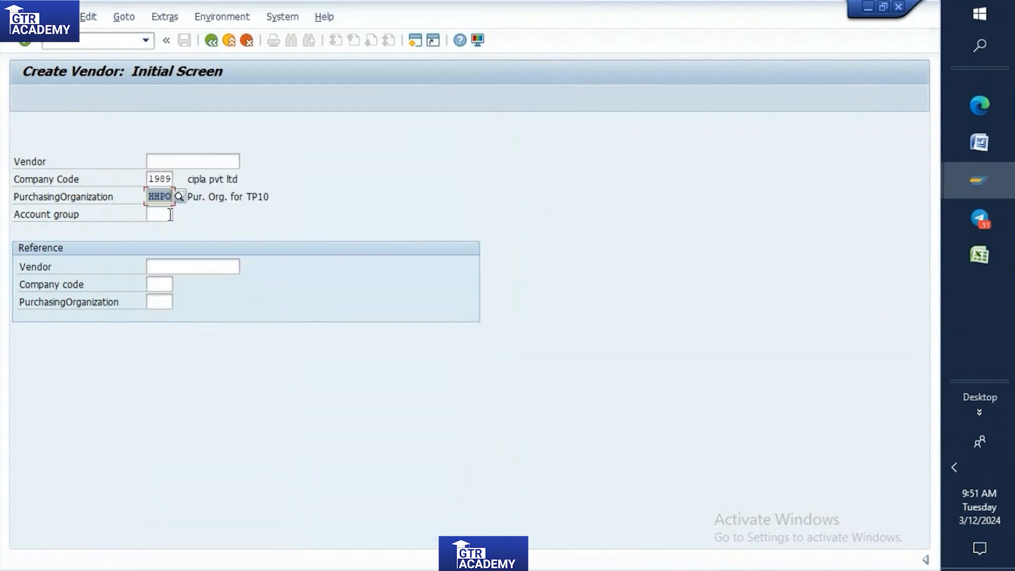
Choose account group T001 (Domestic Vendor) from the value list and continue to the new vendor's address data.
left_click(172, 215)
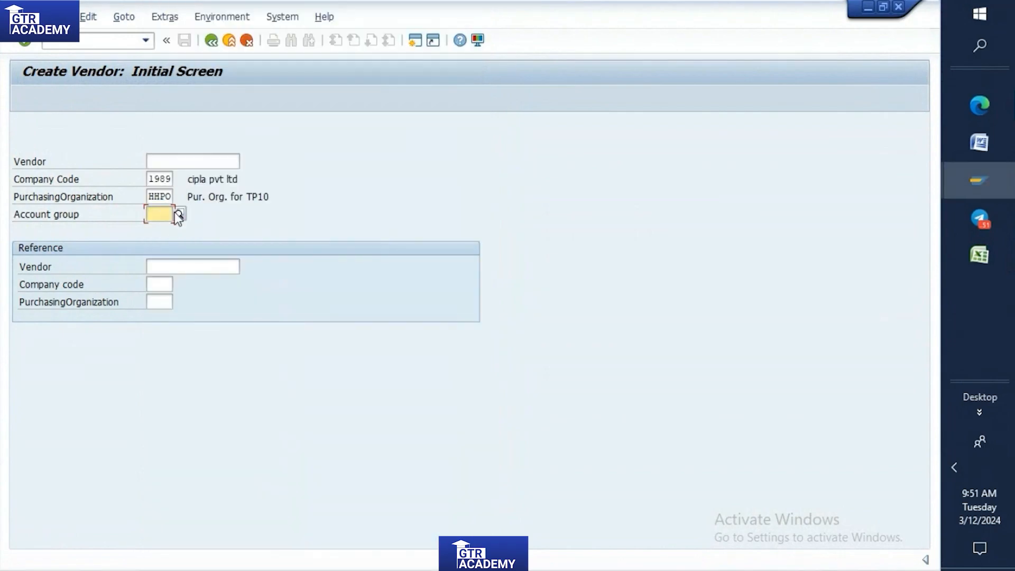
left_click(178, 214)
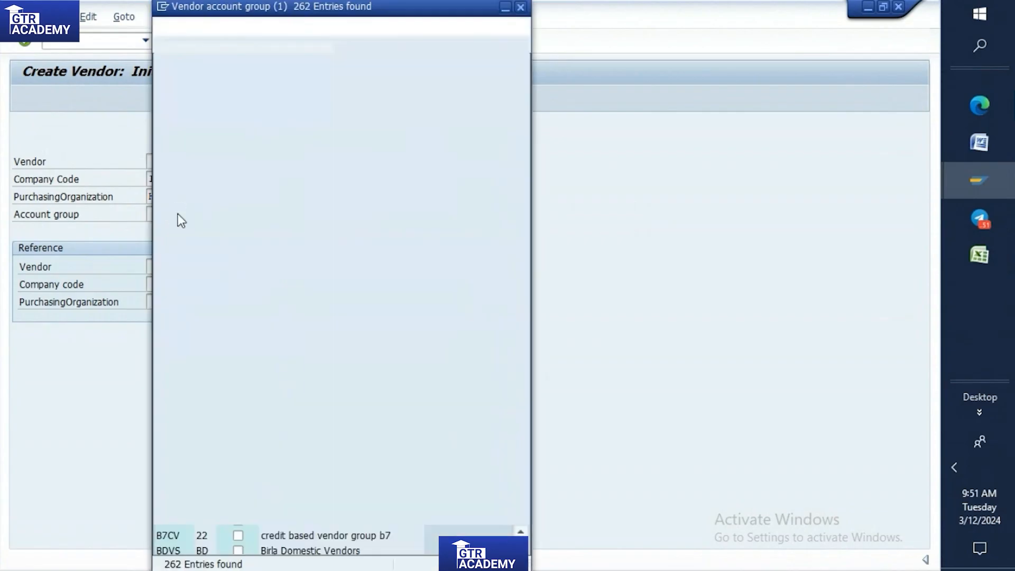
scroll(186, 211, "down", 20)
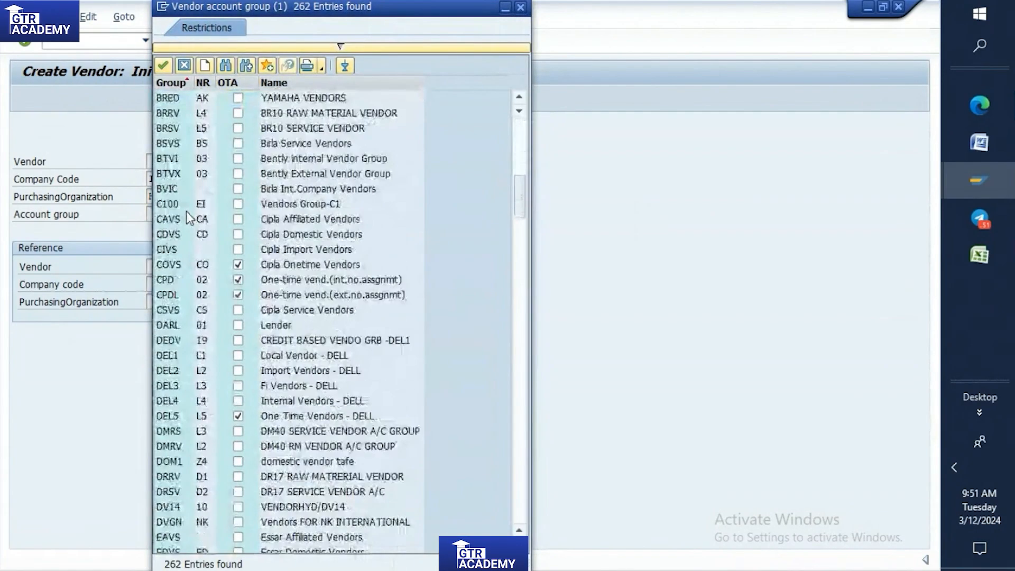
scroll(186, 211, "down", 20)
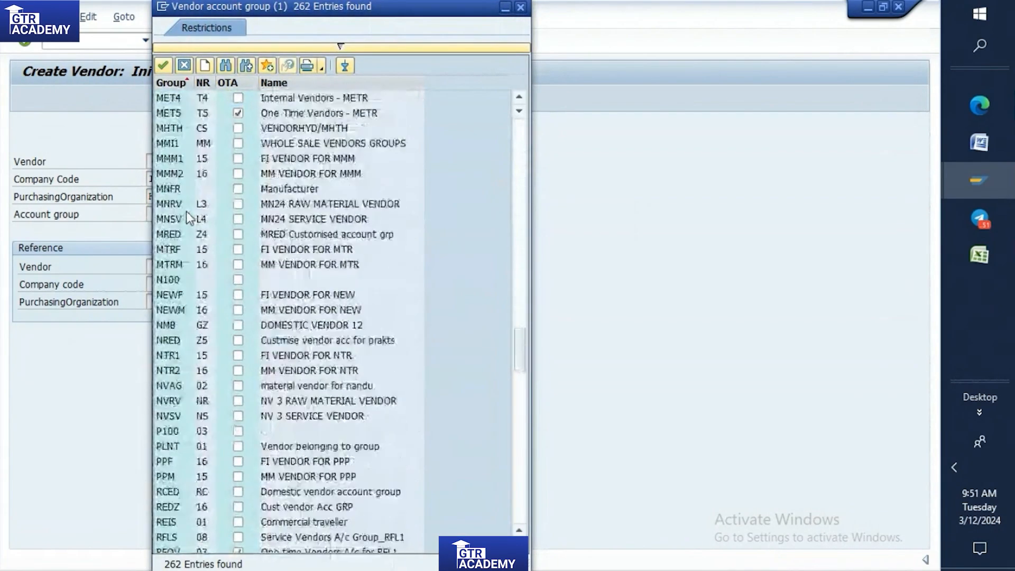
scroll(186, 211, "down", 15)
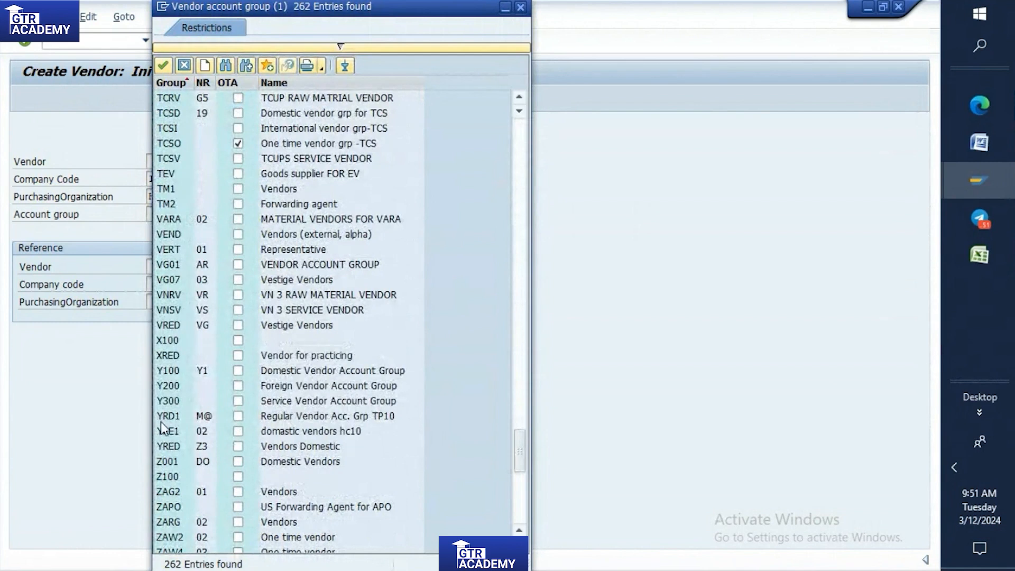
scroll(189, 238, "up", 2)
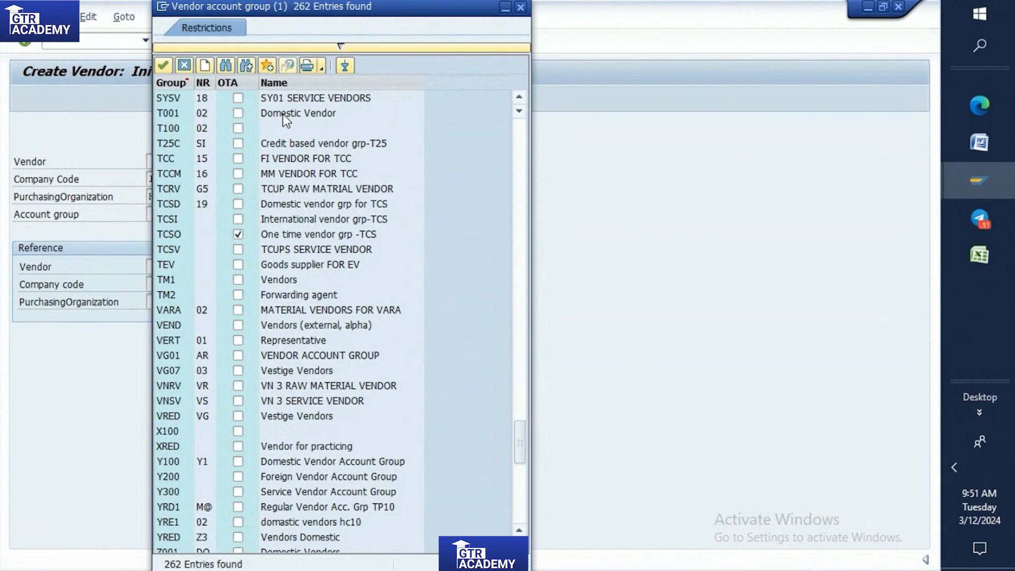
double_click(257, 112)
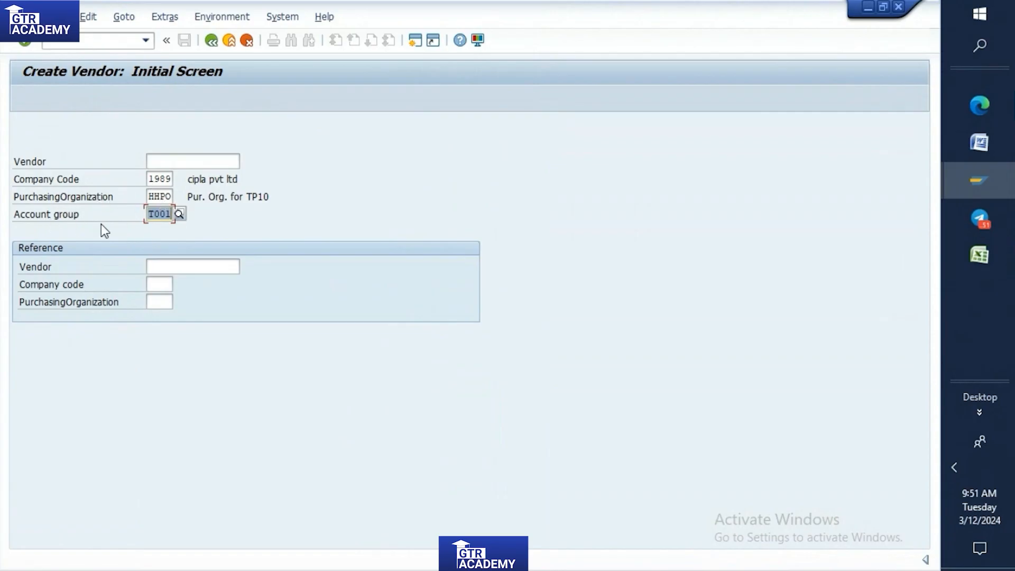
key("Return")
left_click(155, 199)
left_click(157, 211)
left_click(157, 215)
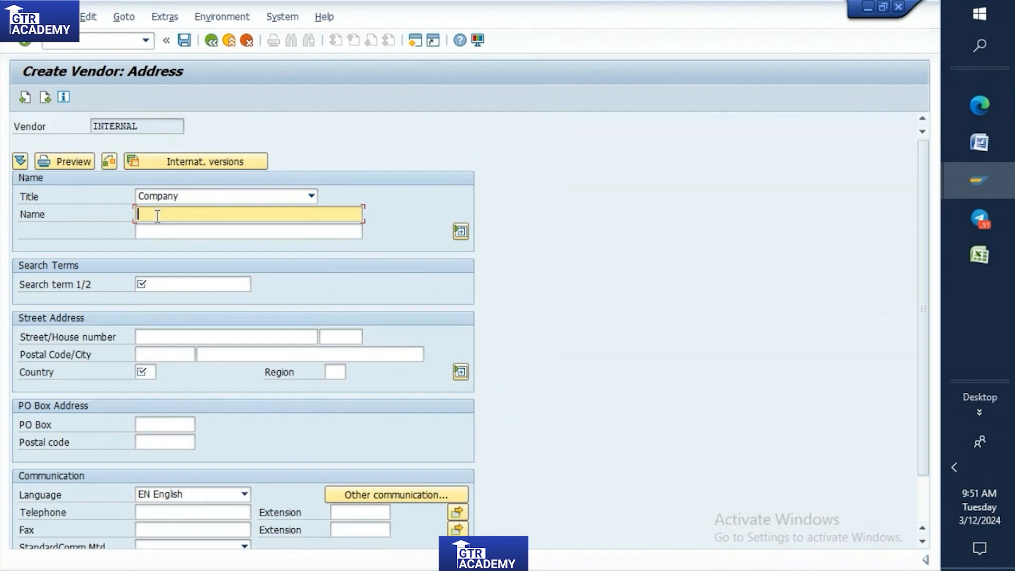
Enter Hinduja vendor as the new vendor's name and 20 as its search term.
type("T")
key("BackSpace")
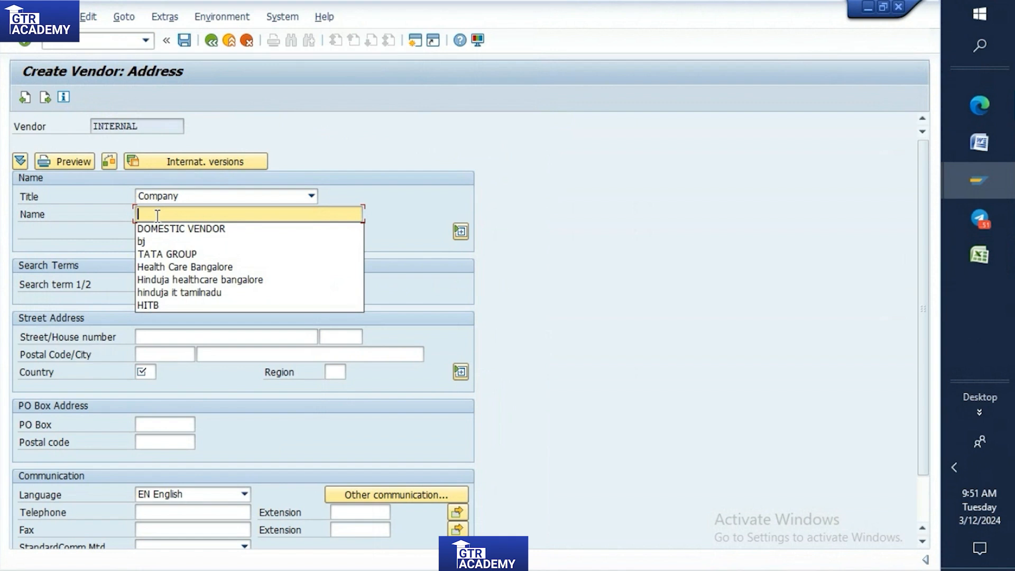
type("Hinduja vendor")
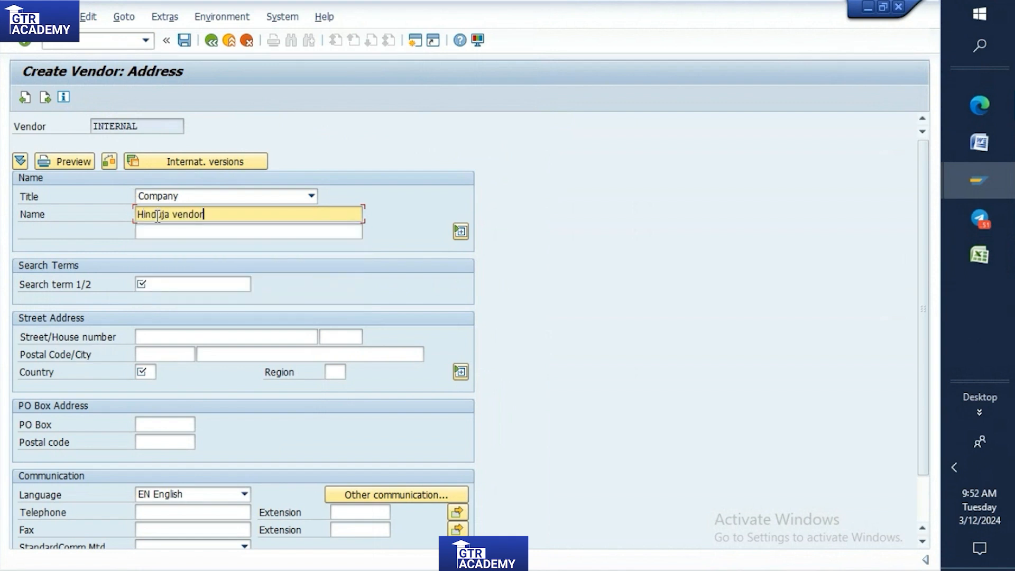
left_click(162, 289)
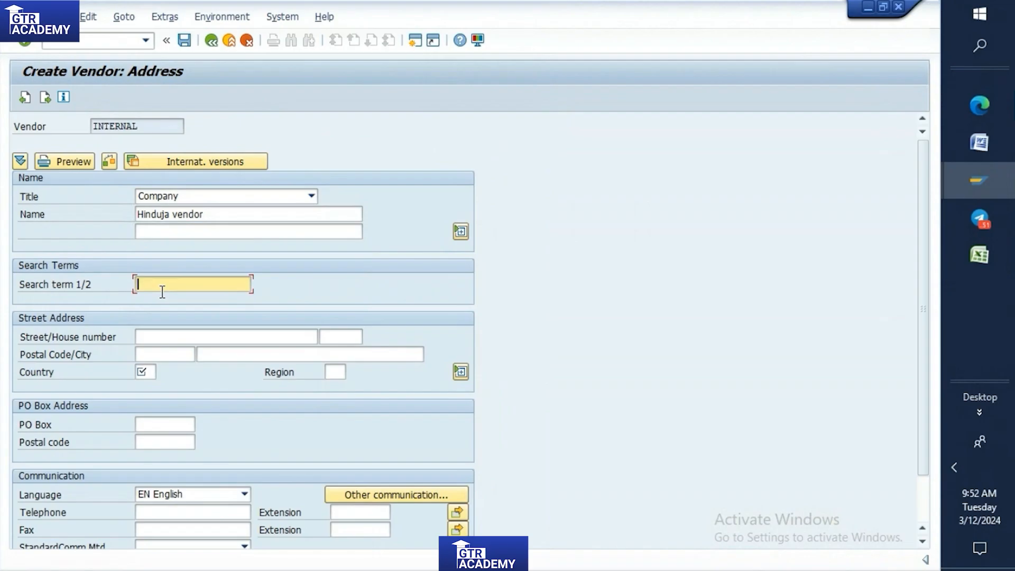
type("20")
Fill in the vendor's street and postal code and set the country to IN.
left_click(144, 337)
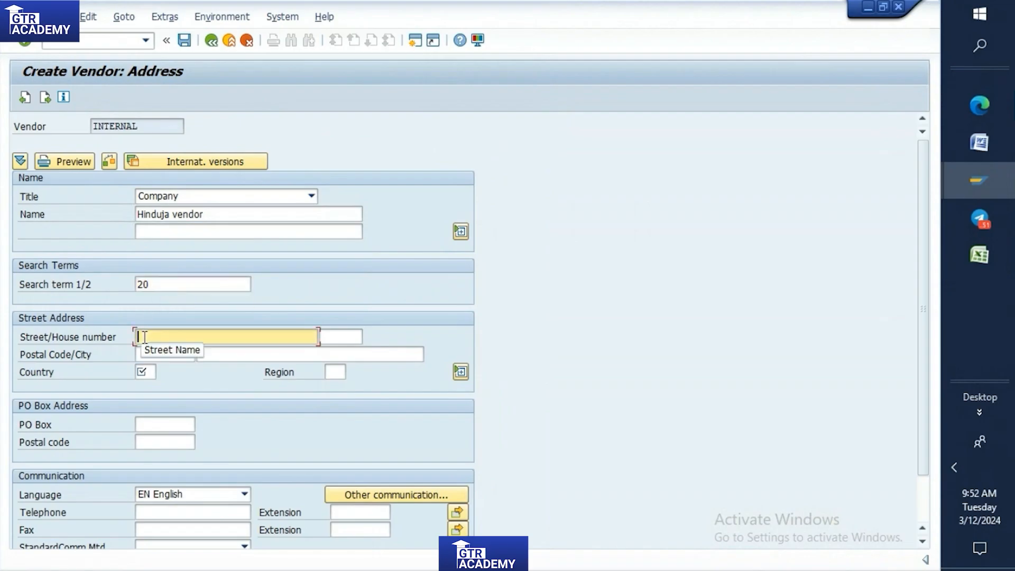
type("20")
left_click(152, 355)
type("560091")
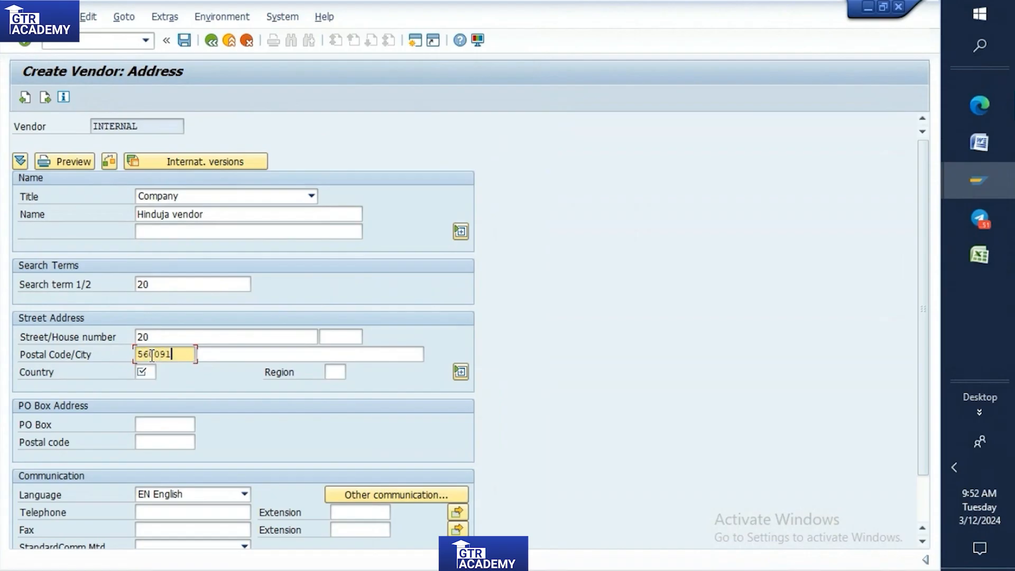
left_click(145, 370)
type("in")
left_click(156, 407)
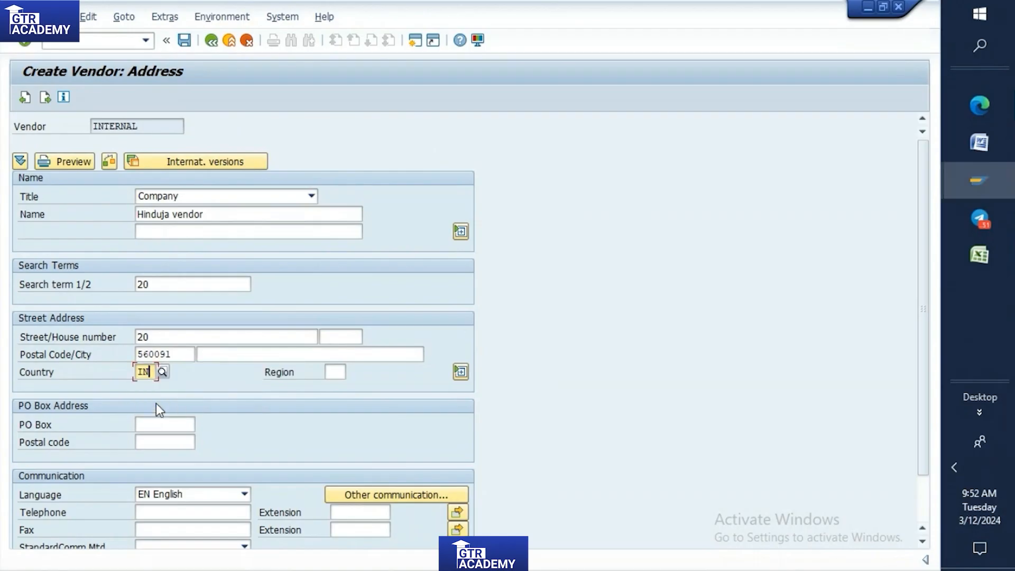
Confirm the address and continue past the control, bank details and contact persons screens to the accounting information.
key("Return")
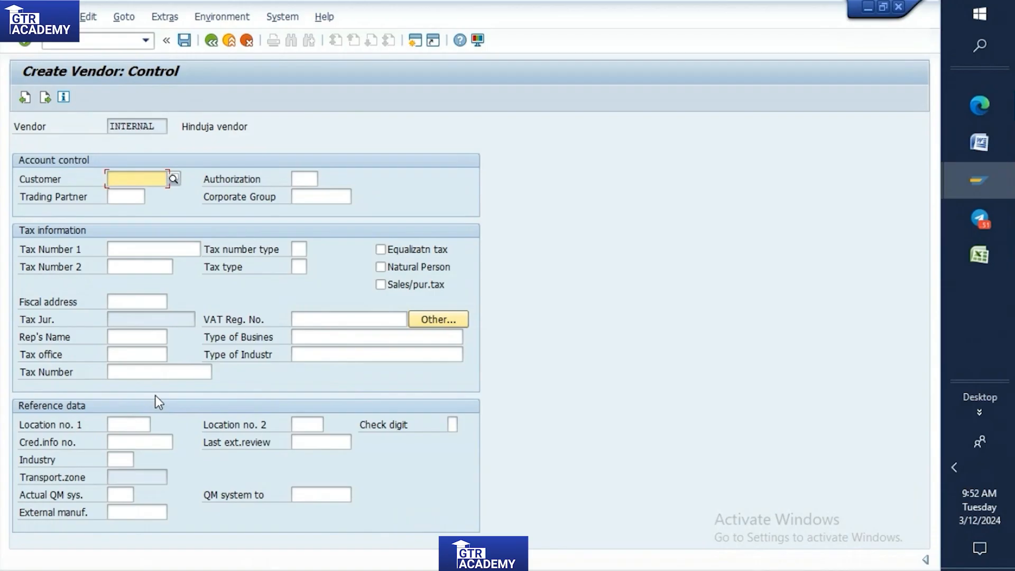
key("Return")
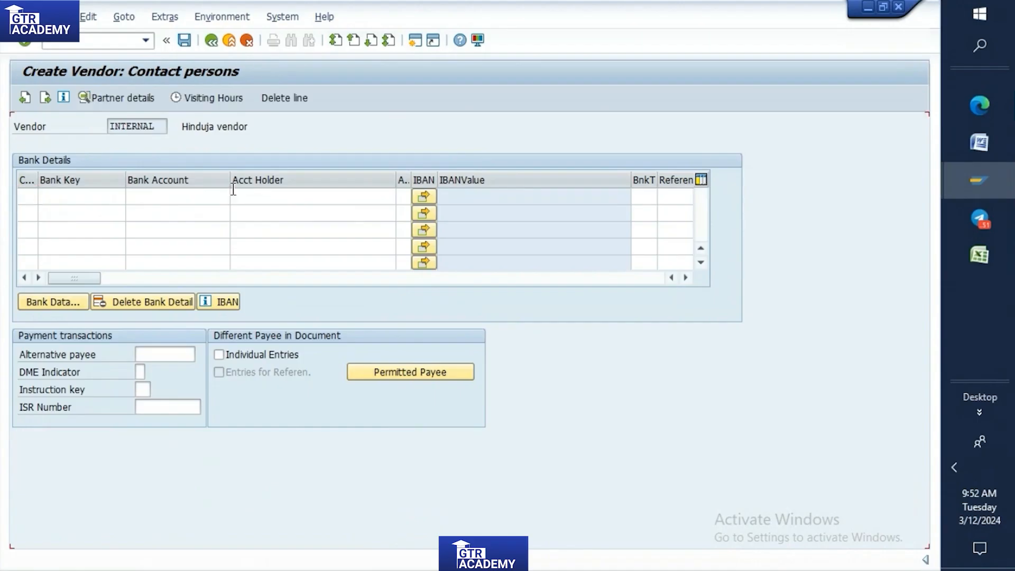
key("Return")
key("Return")
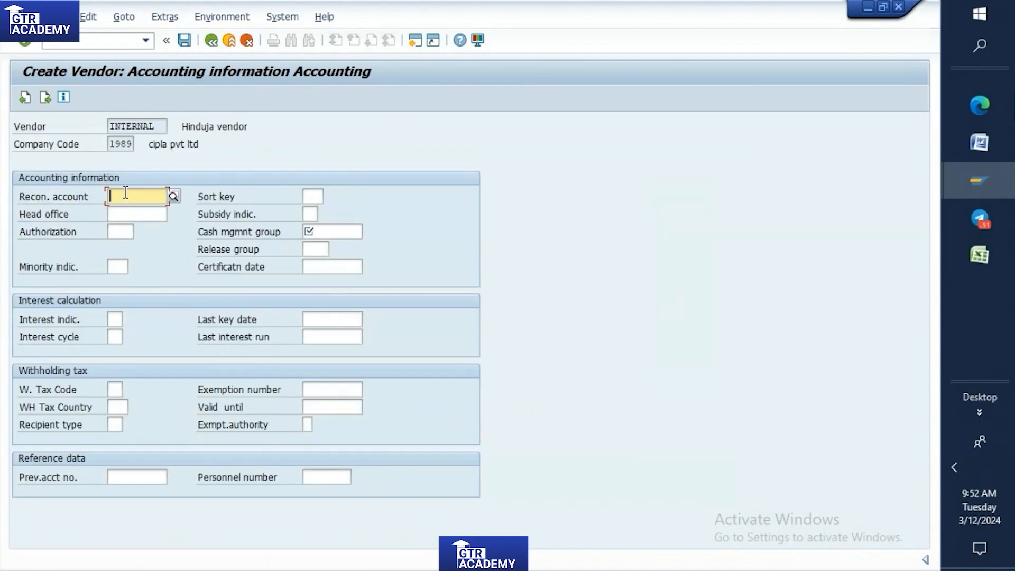
Set the vendor's reconciliation account to 160000 (Trade Payables - domestic) from the value list.
type("160000")
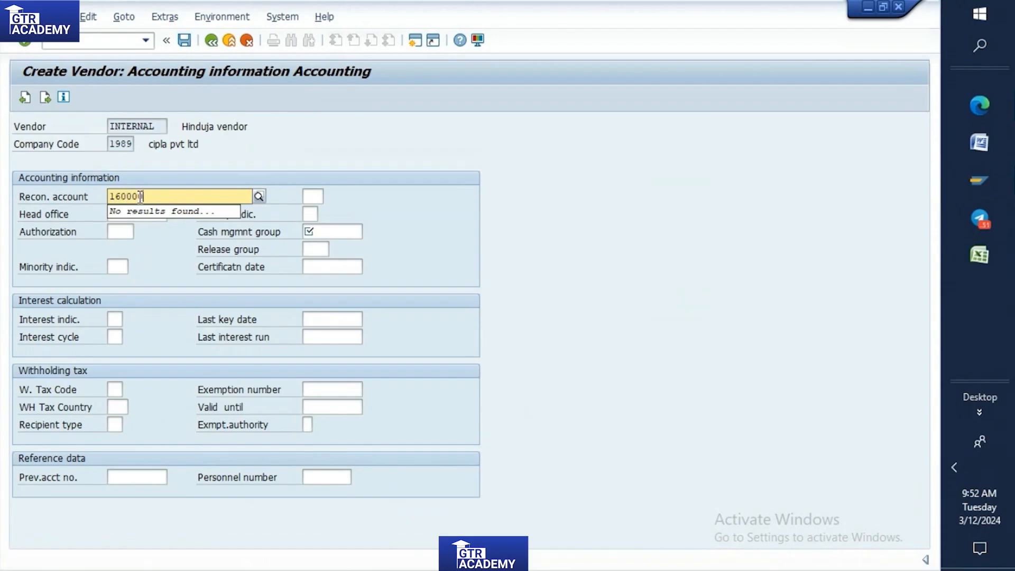
left_click(260, 198)
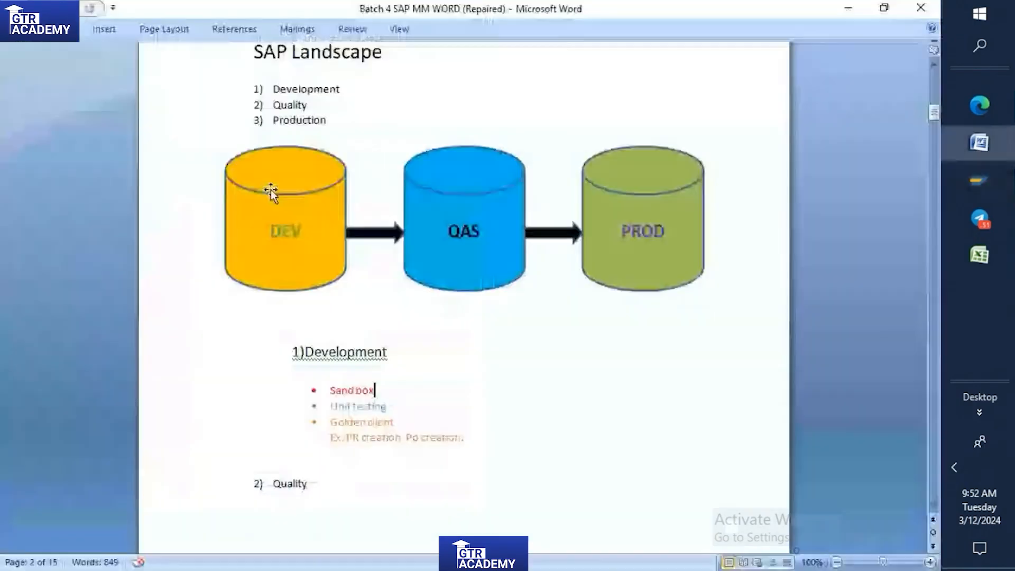
scroll(85, 173, "down", 2)
scroll(84, 173, "up", 2)
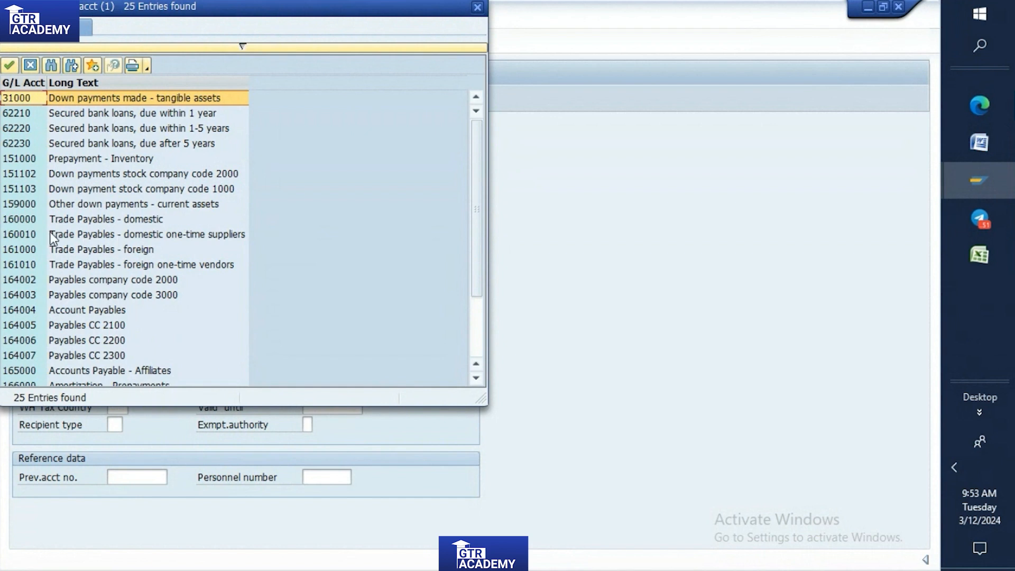
left_click(14, 221)
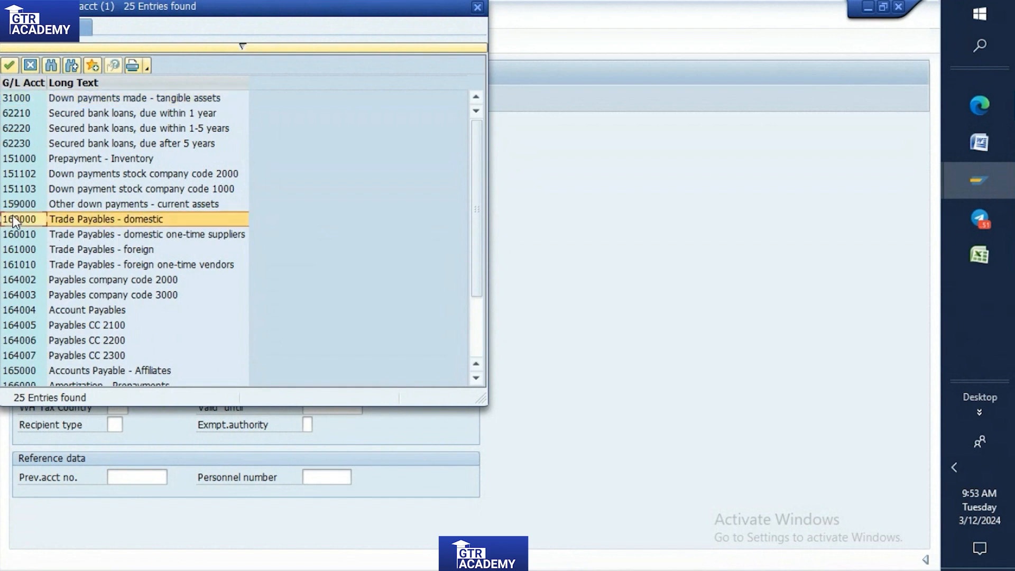
double_click(16, 220)
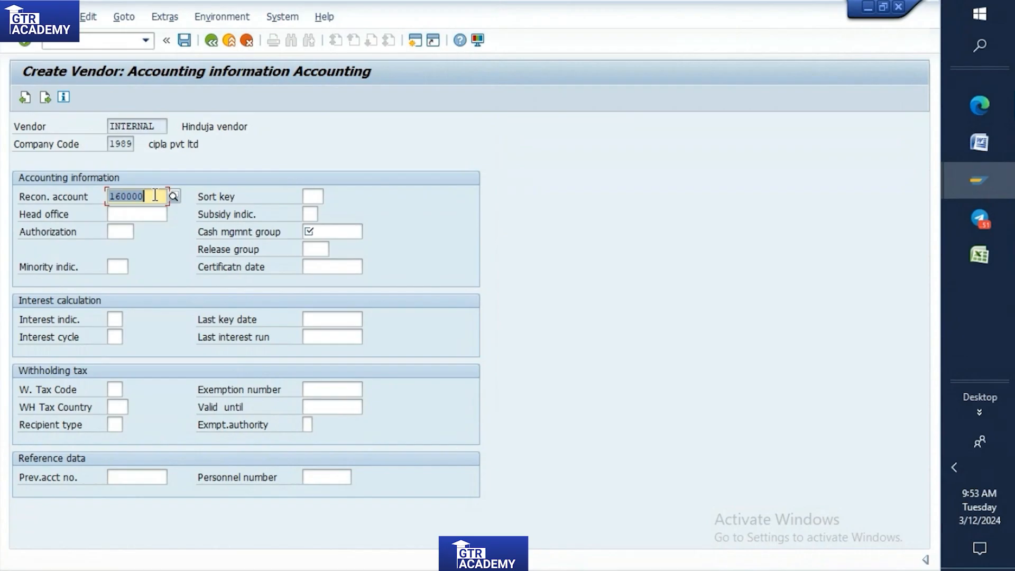
Set the cash management group to A1 (Domestic payments) from the value list and continue to the vendor's purchasing data.
left_click(318, 233)
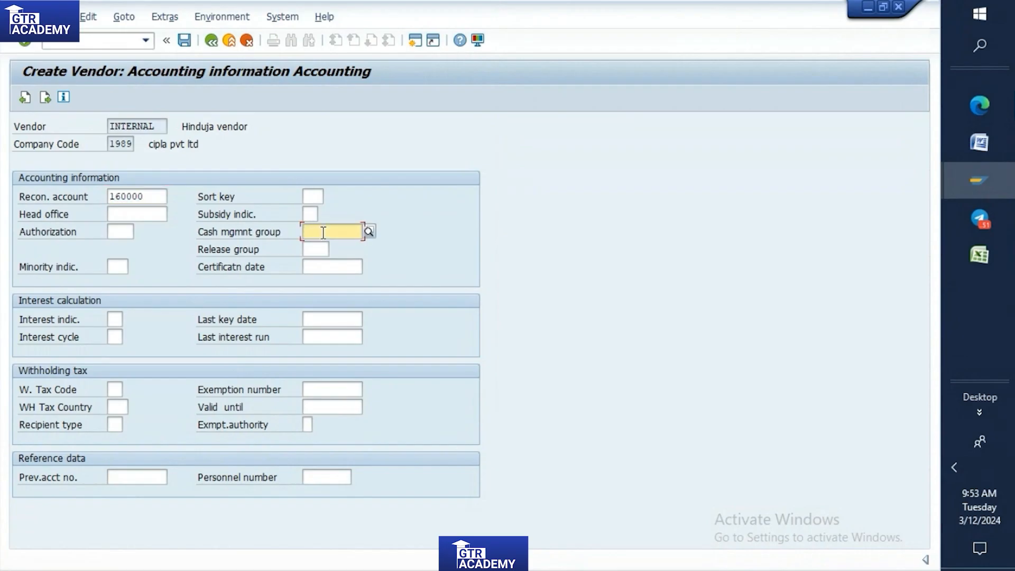
left_click(369, 231)
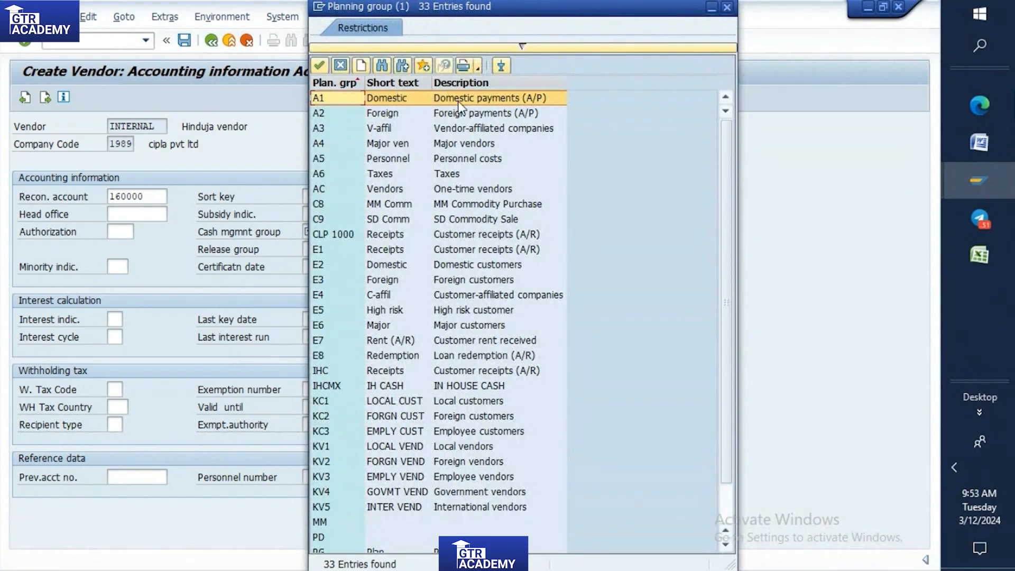
double_click(329, 100)
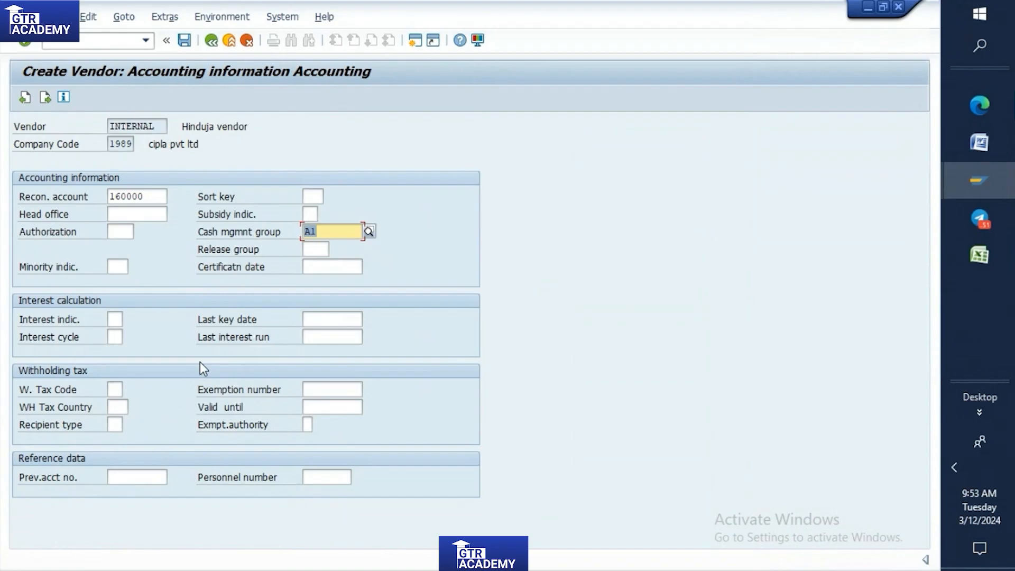
key("Return")
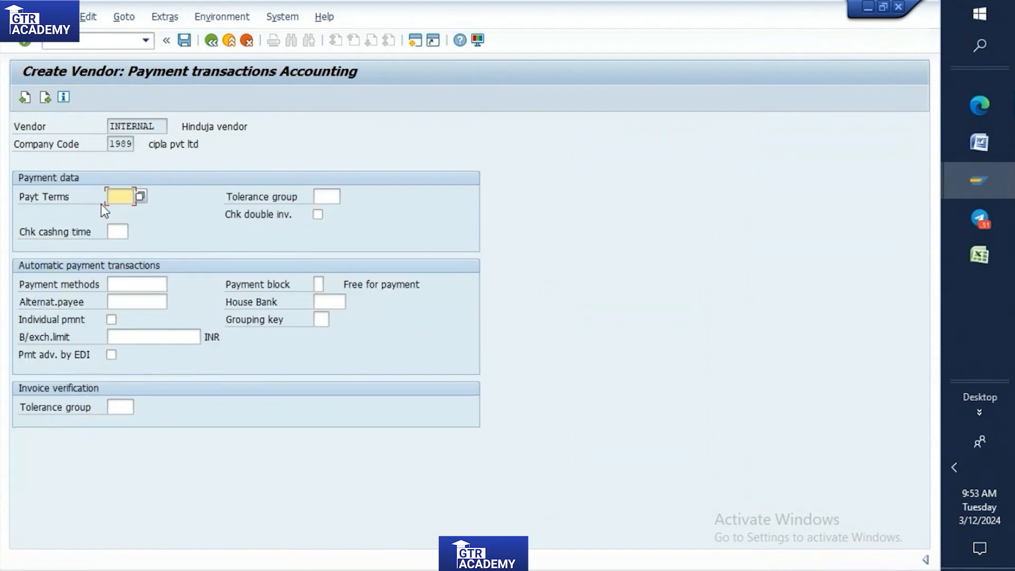
key("Return")
key("Return")
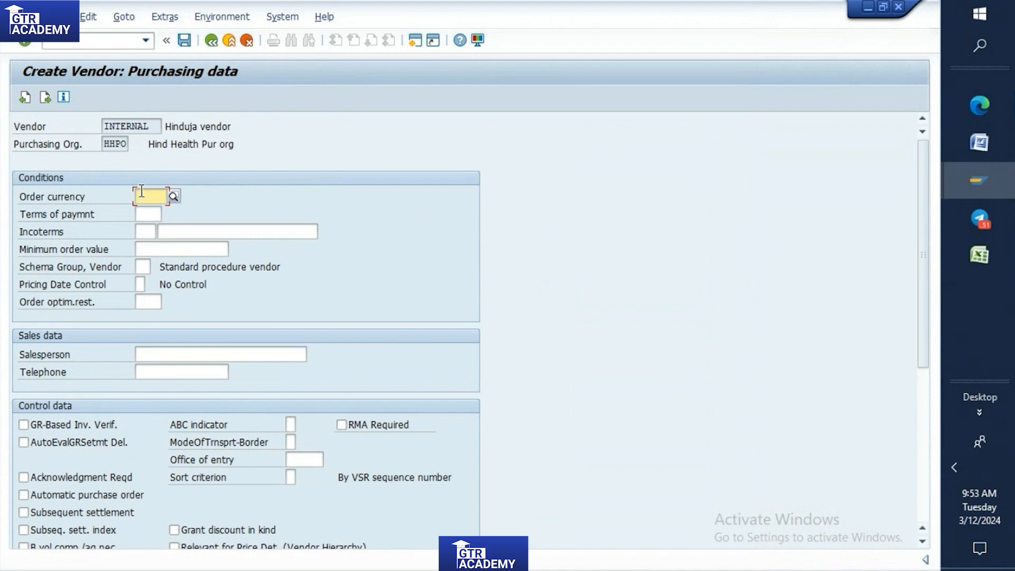
Set the order currency to INR, continue past the partner functions and save the new vendor.
type("inr")
left_click(168, 233)
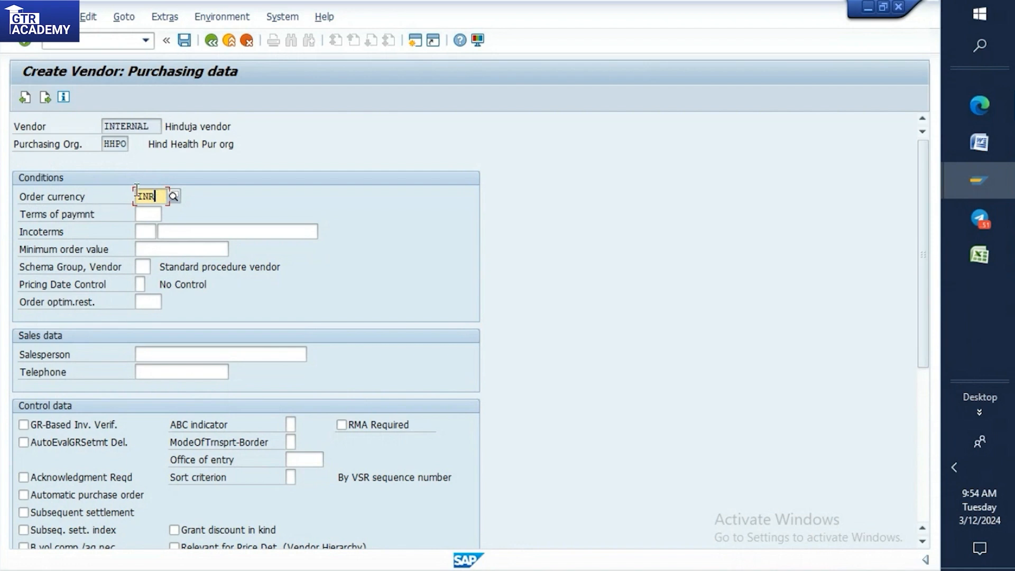
key("Return")
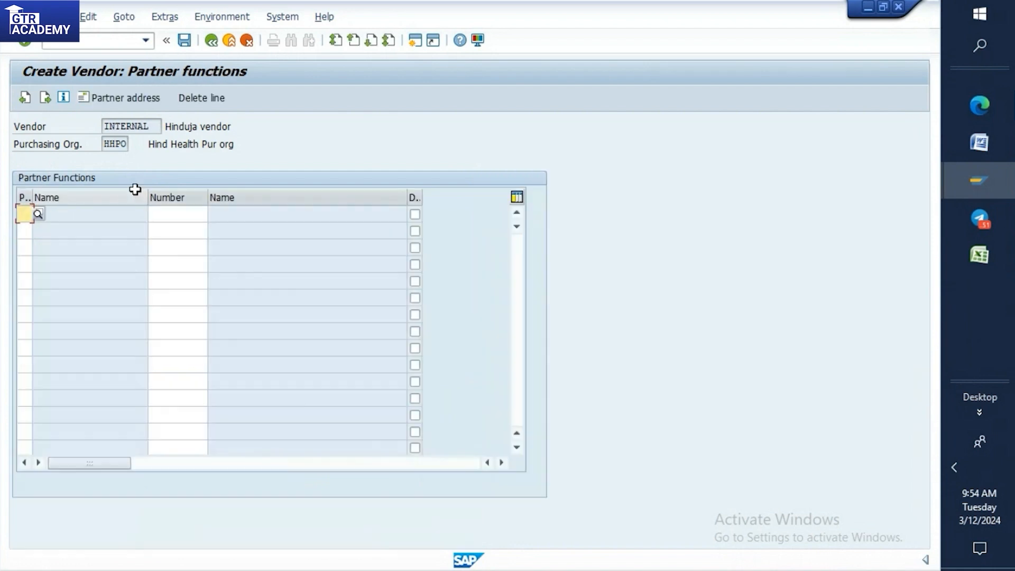
key("Return")
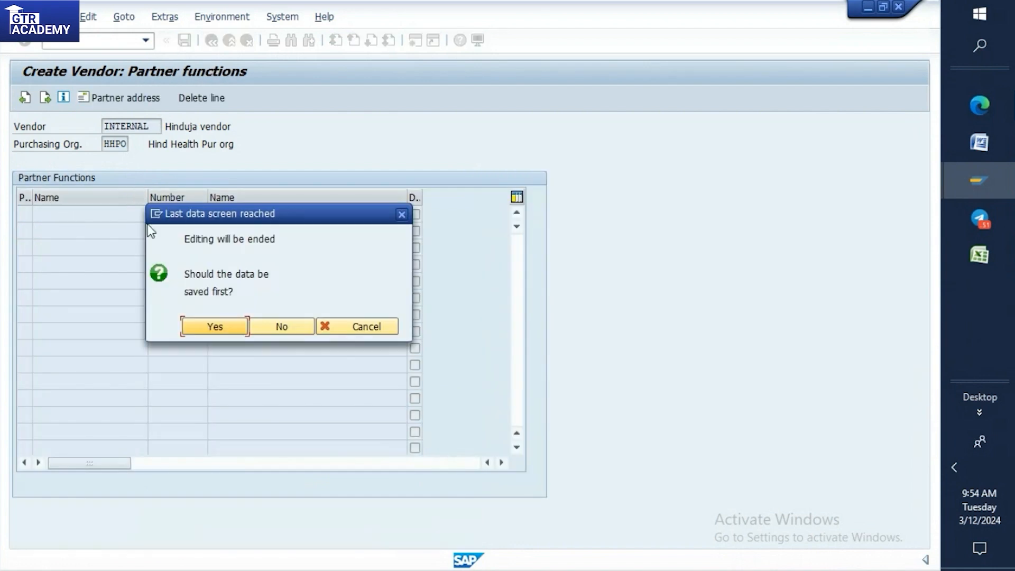
left_click(206, 328)
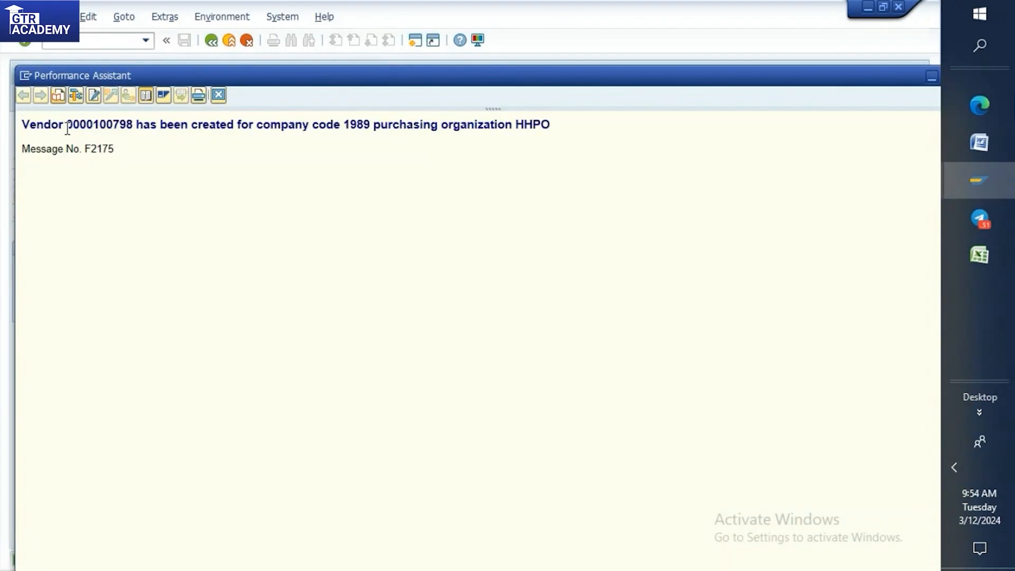
Copy the created vendor's number from the message details and paste it into cell J20 of the Excel practice sheet.
left_click_drag(67, 127, 133, 128)
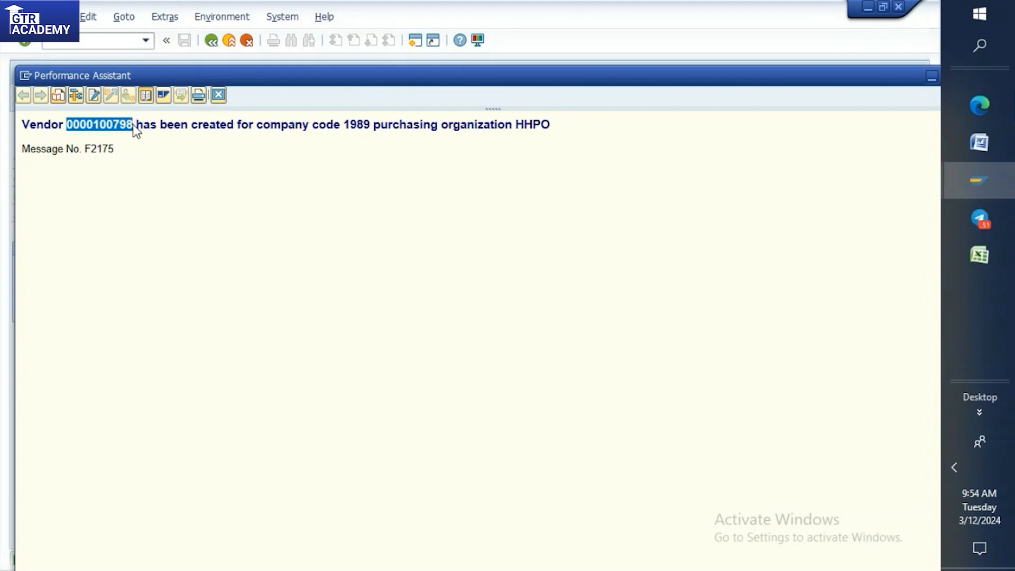
left_click(1003, 256)
scroll(765, 441, "down", 2)
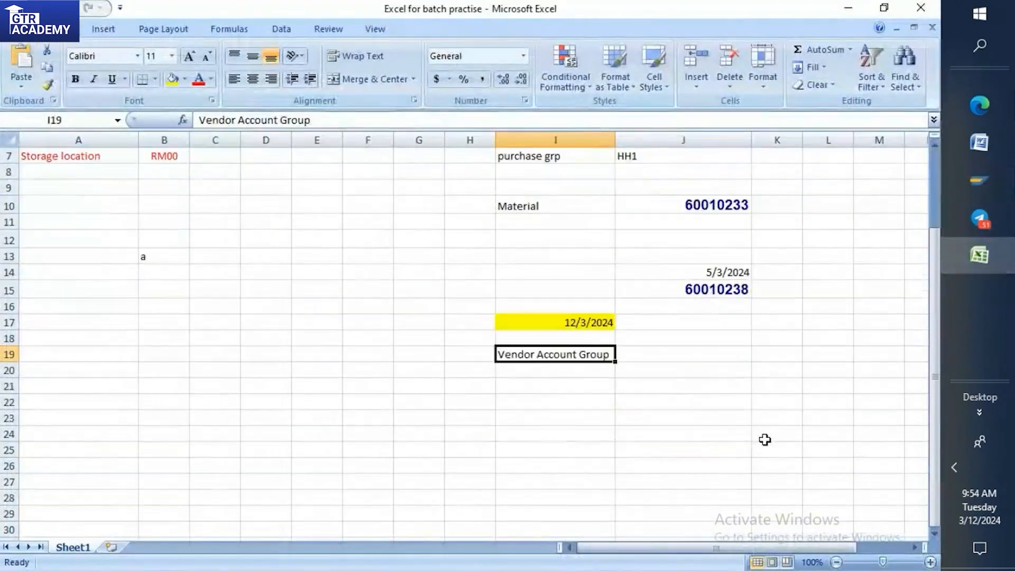
scroll(765, 440, "down", 3)
left_click(632, 221)
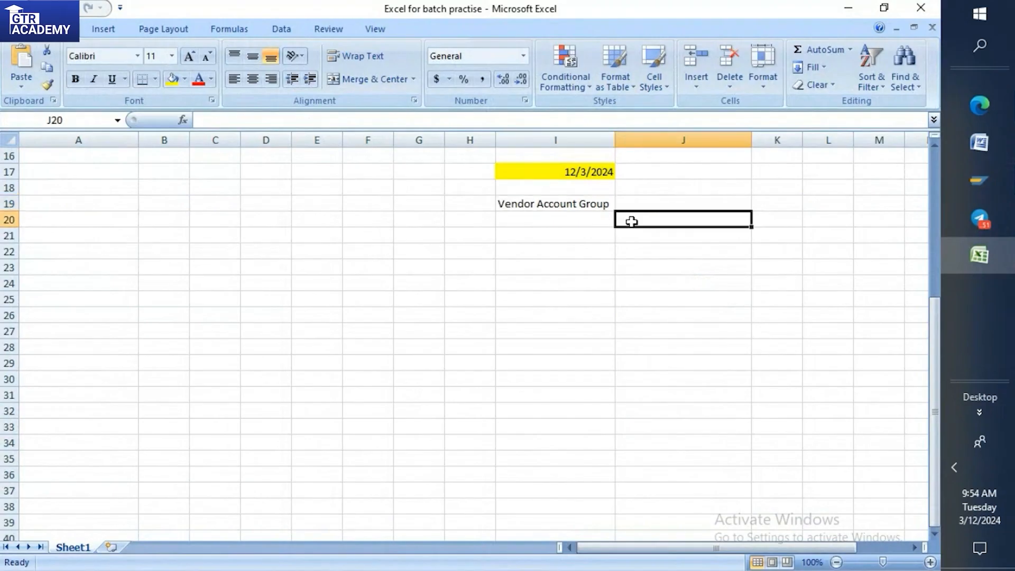
type("100798")
Enter T001 in cell J19 beside the Vendor Account Group label.
left_click(636, 203)
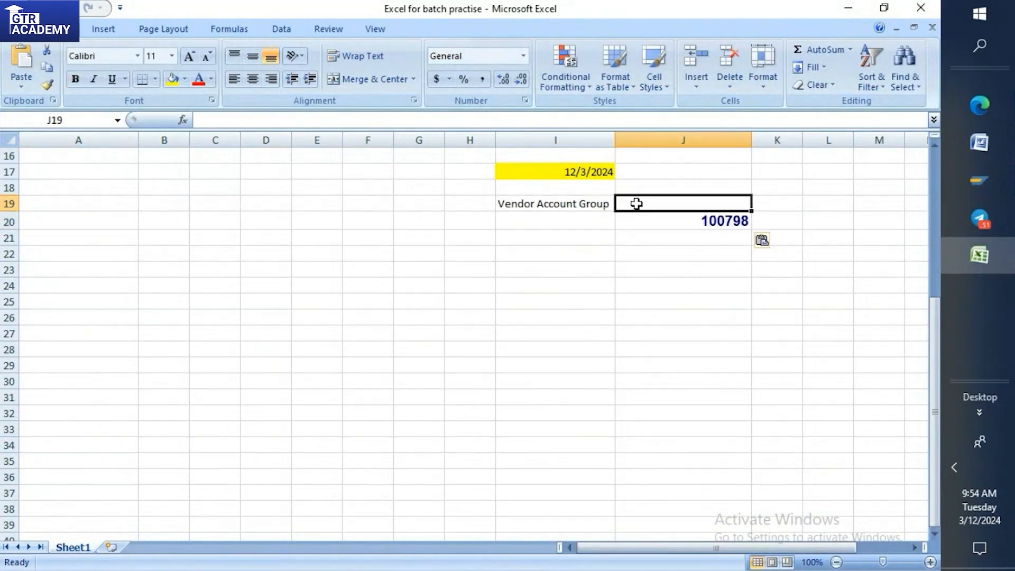
type("t001")
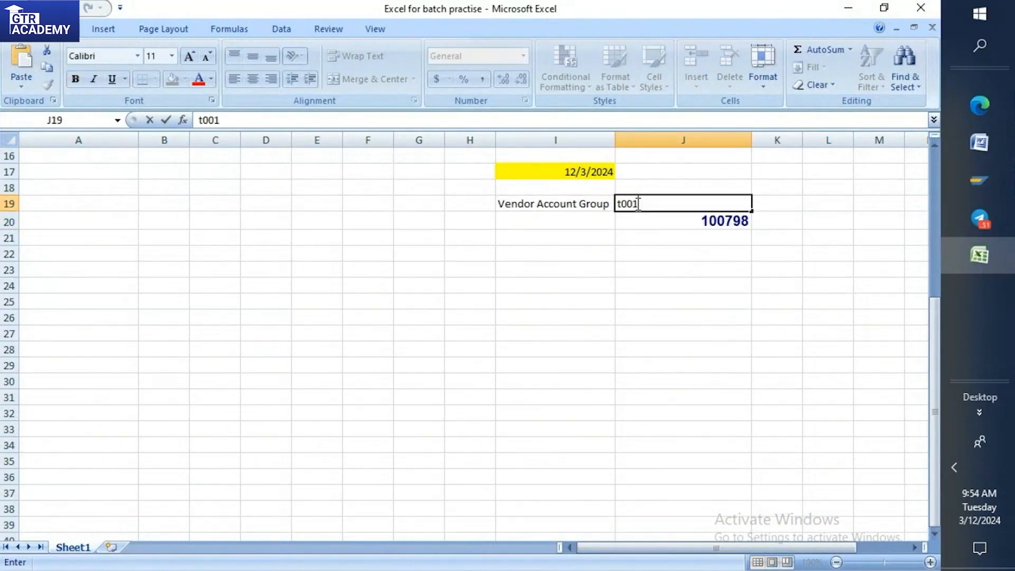
key("BackSpace")
key("BackSpace")
key("BackSpace")
key("BackSpace")
type("T001")
left_click(720, 219)
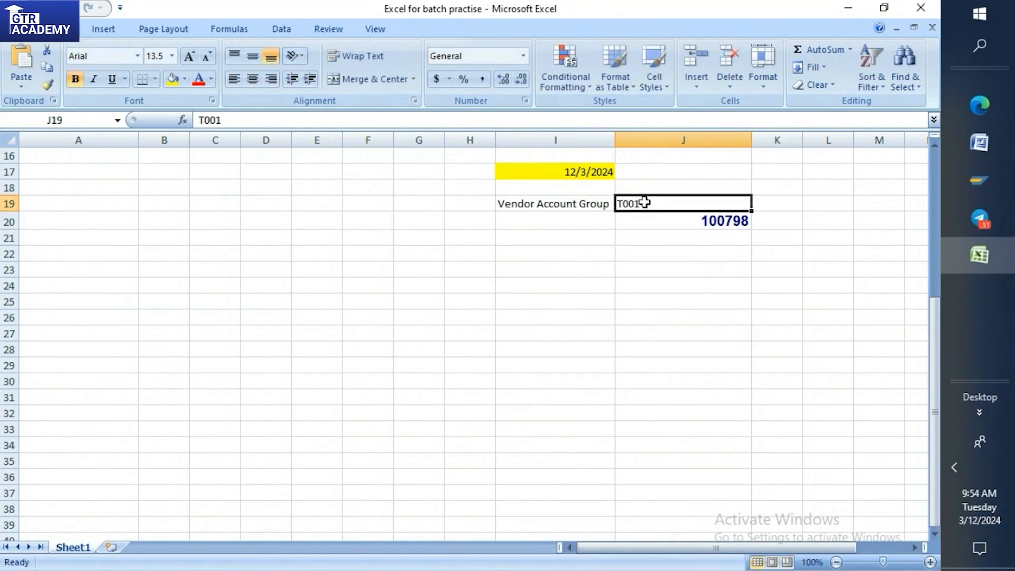
Label cell I20 as Vendor master and switch back to the Create Vendor initial screen in SAP.
left_click(531, 221)
type("Ve")
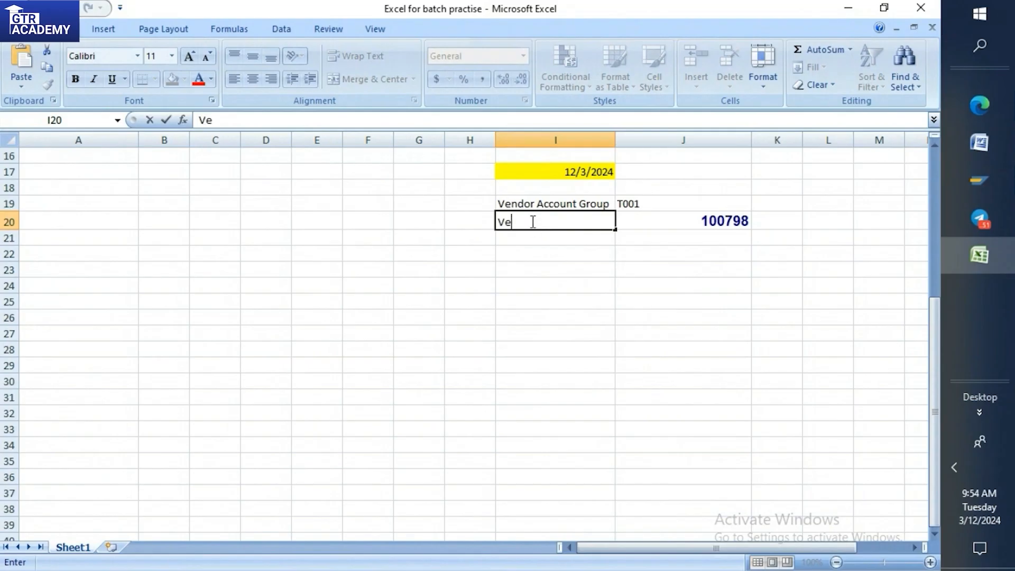
type("ndor master")
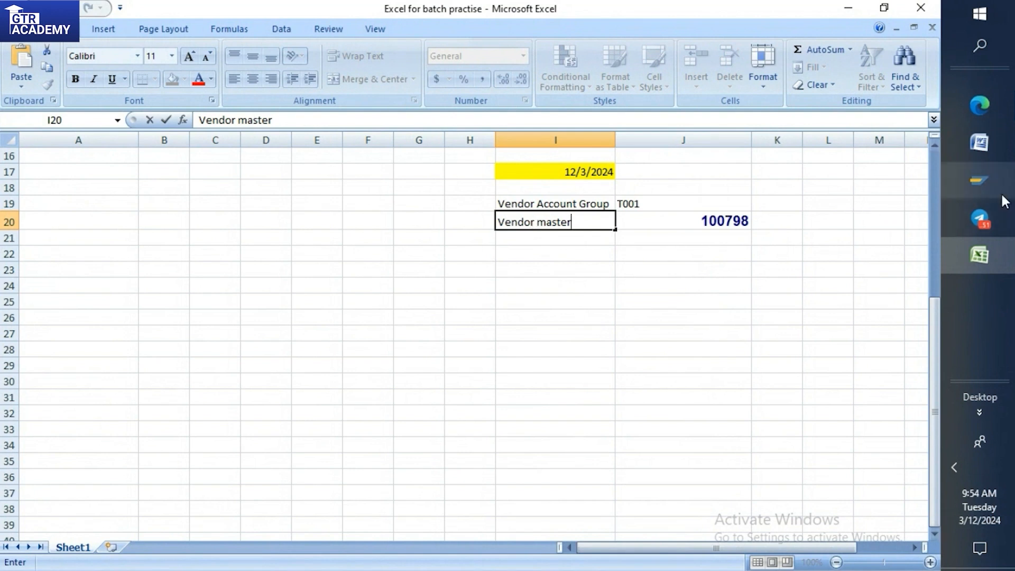
left_click(989, 182)
left_click(843, 190)
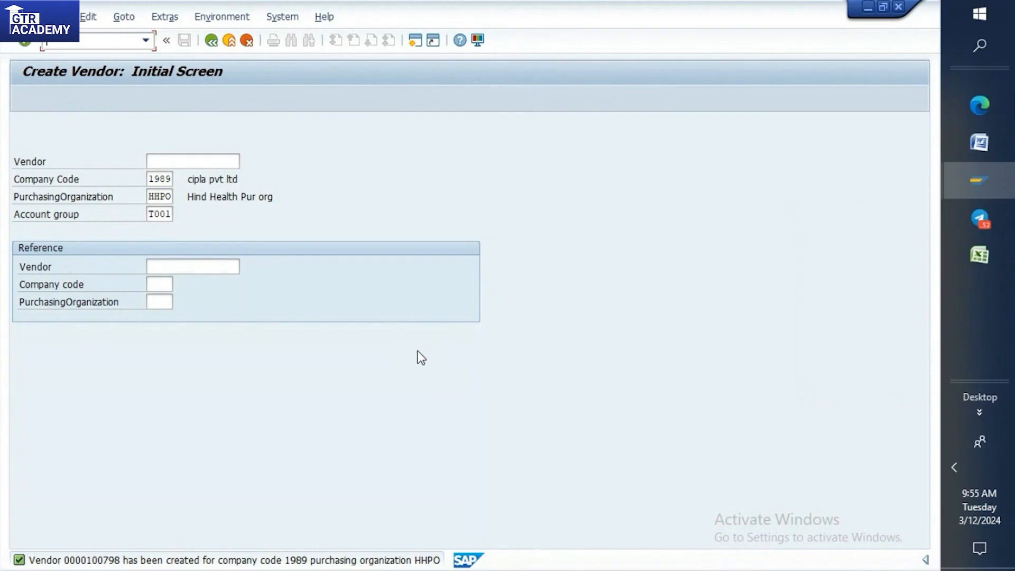
Switch to the SAP MM Word document and review the Sand box and Unit testing entries under Development.
left_click(981, 144)
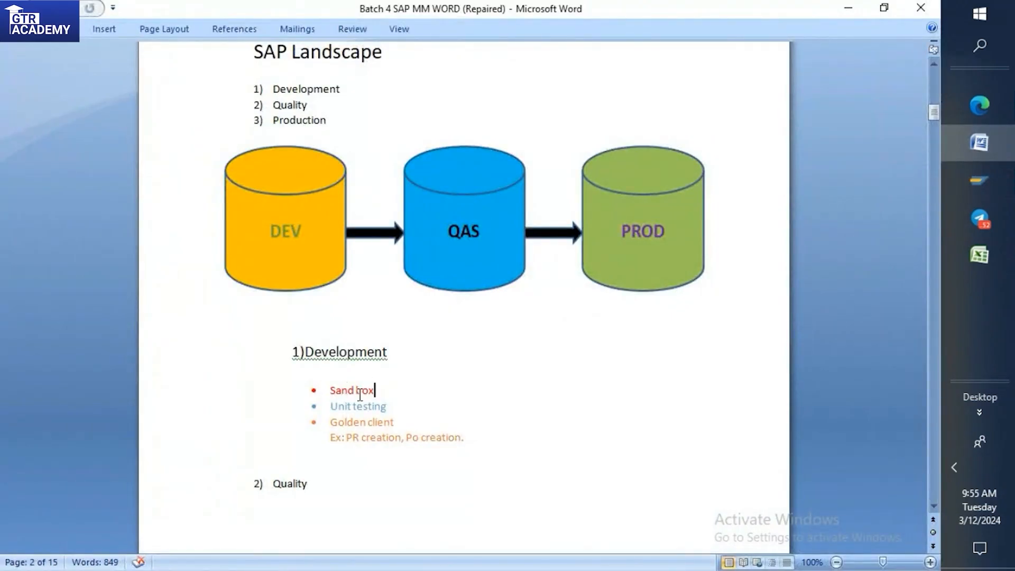
left_click(330, 390)
left_click(385, 390, "shift")
left_click(332, 407)
left_click(393, 408, "shift")
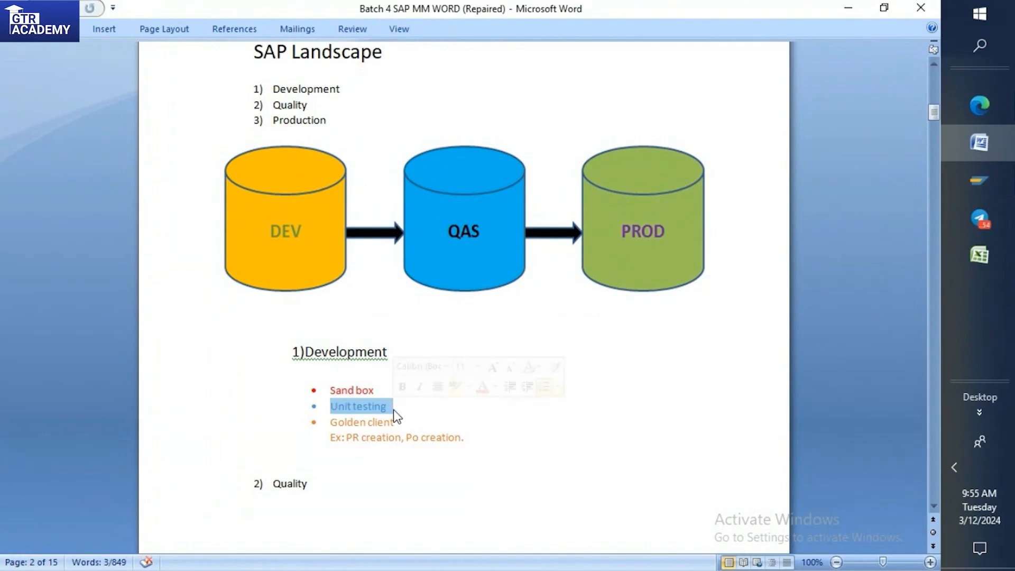
left_click(975, 177)
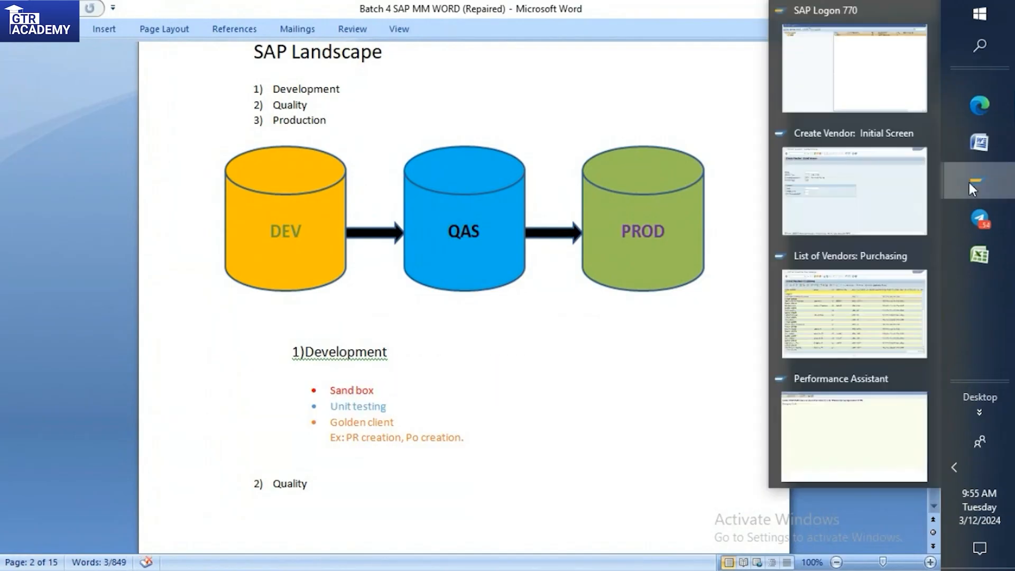
left_click(858, 184)
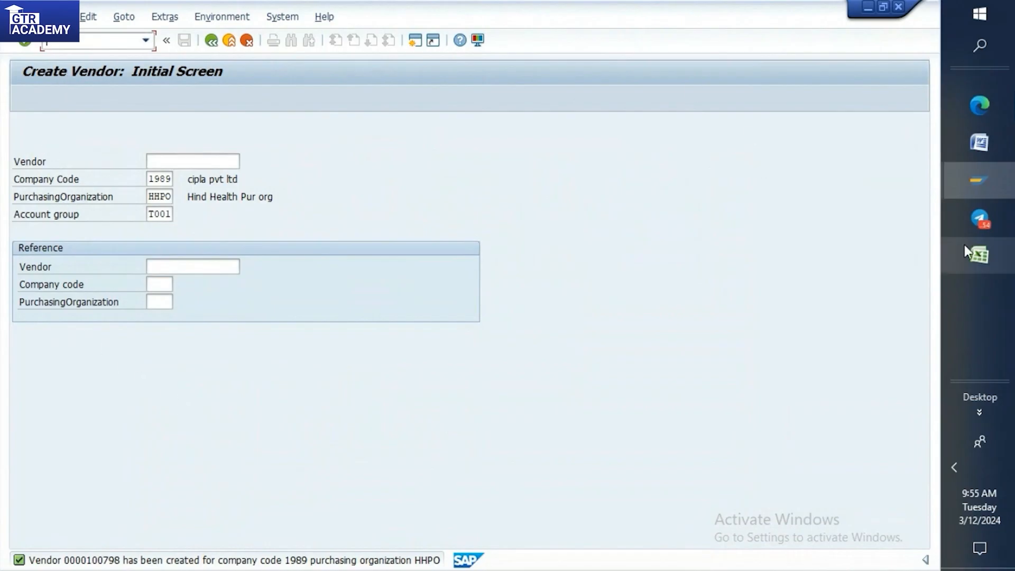
left_click(977, 187)
left_click(976, 141)
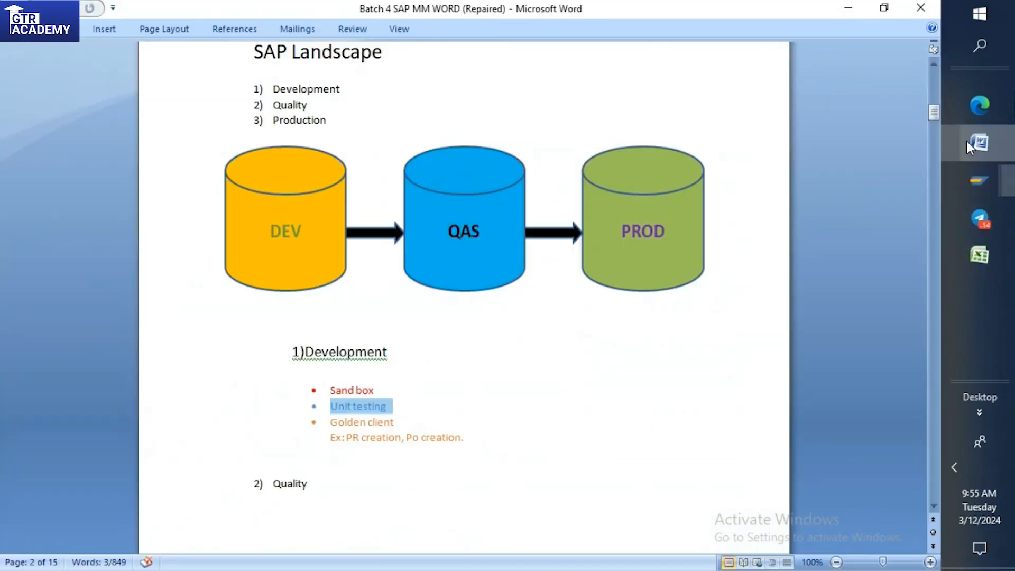
Add the line "2)Screen Field Setting" below PATH= at the end of the Account Group notes in the Word document.
left_click_drag(931, 114, 933, 490)
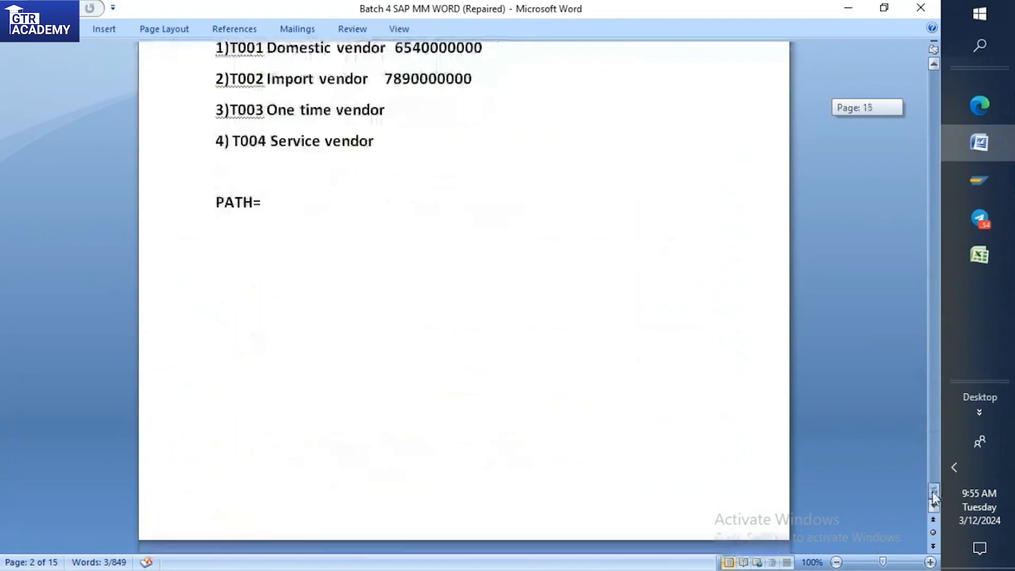
scroll(482, 244, "up", 3)
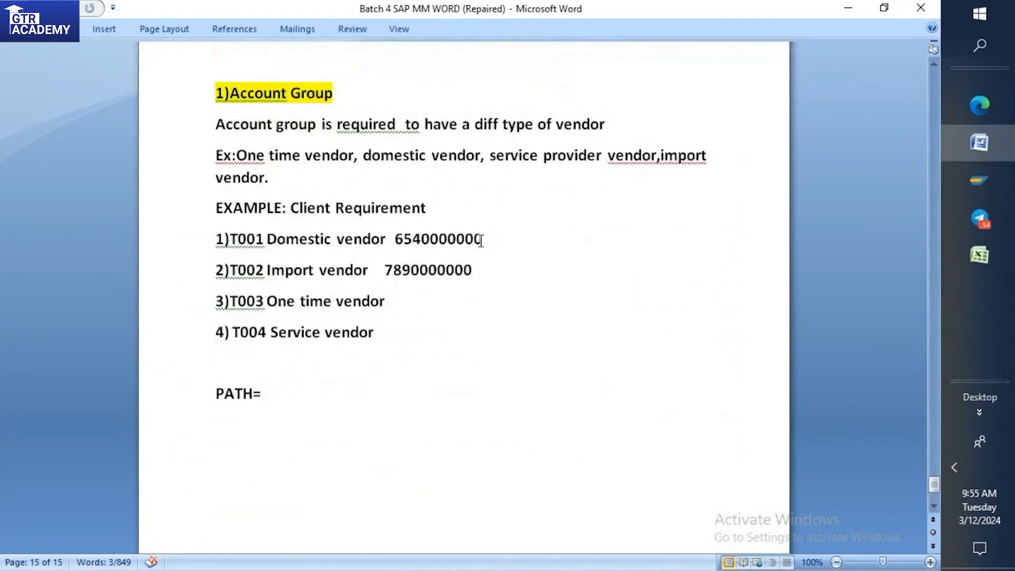
left_click(338, 93)
left_click(285, 391)
key("Return")
type("2)")
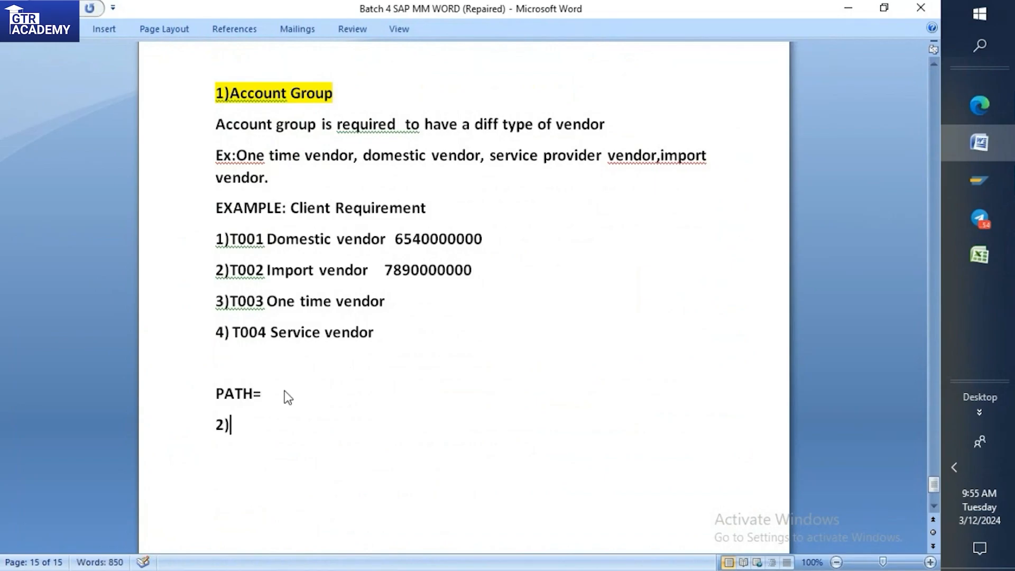
type("Screen Fie")
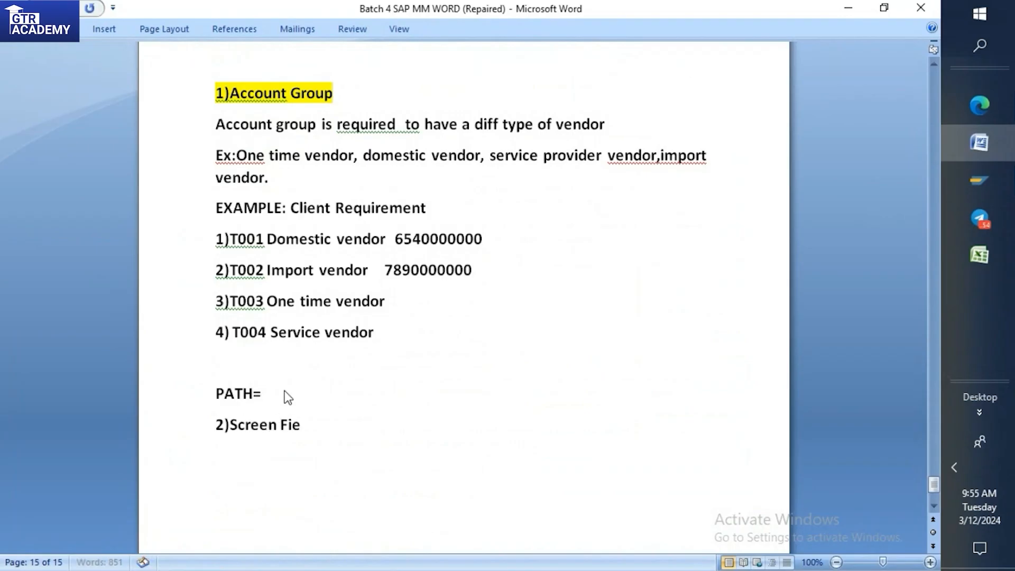
type("ld Setting")
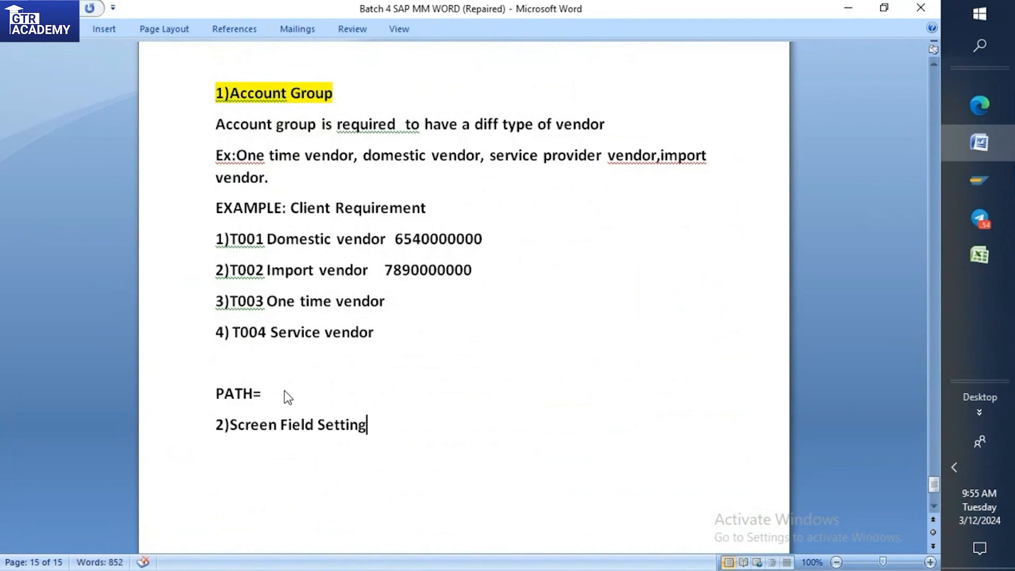
Highlight the "2)Screen Field Setting" heading in yellow, with a blank line above it and a new line below it.
left_click_drag(216, 428, 367, 427)
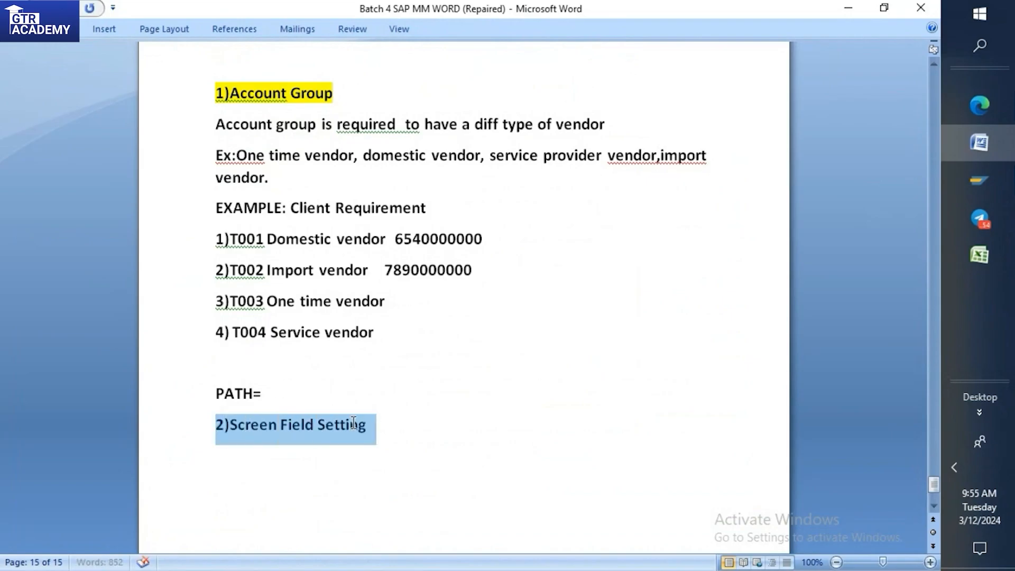
left_click(418, 399)
left_click(284, 403)
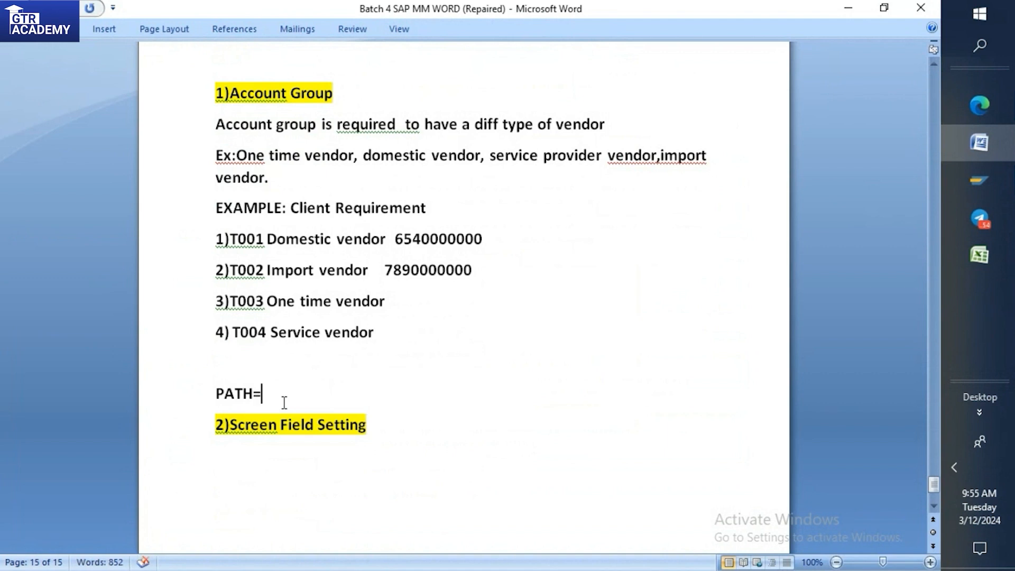
key("Return")
scroll(284, 402, "down", 1)
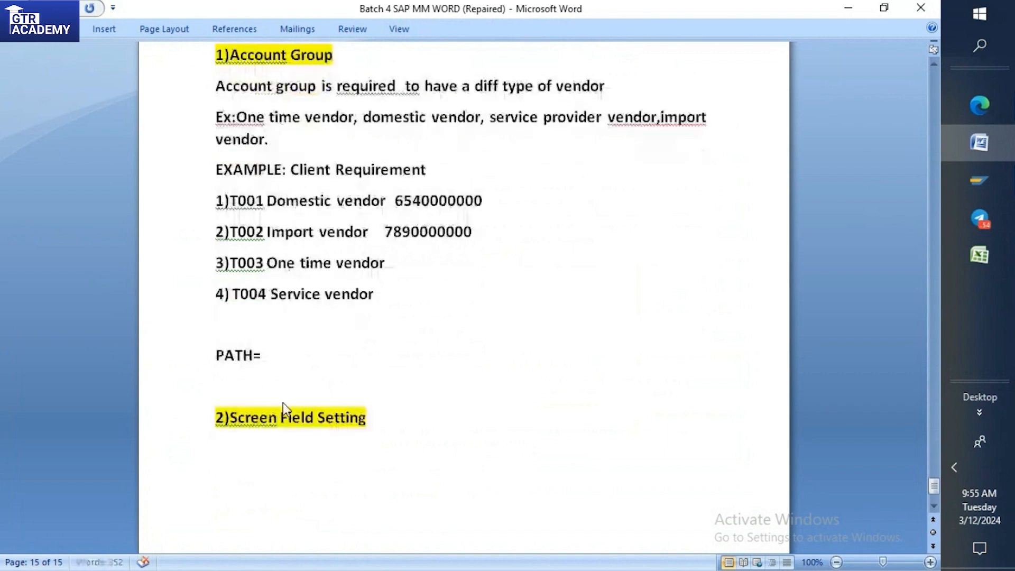
scroll(284, 402, "down", 2)
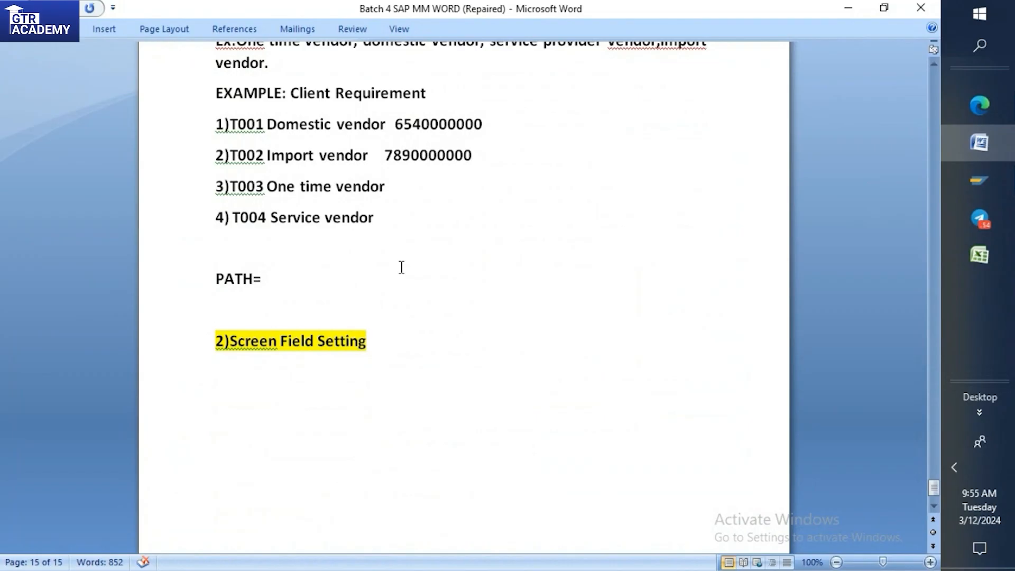
left_click(383, 337)
key("Return")
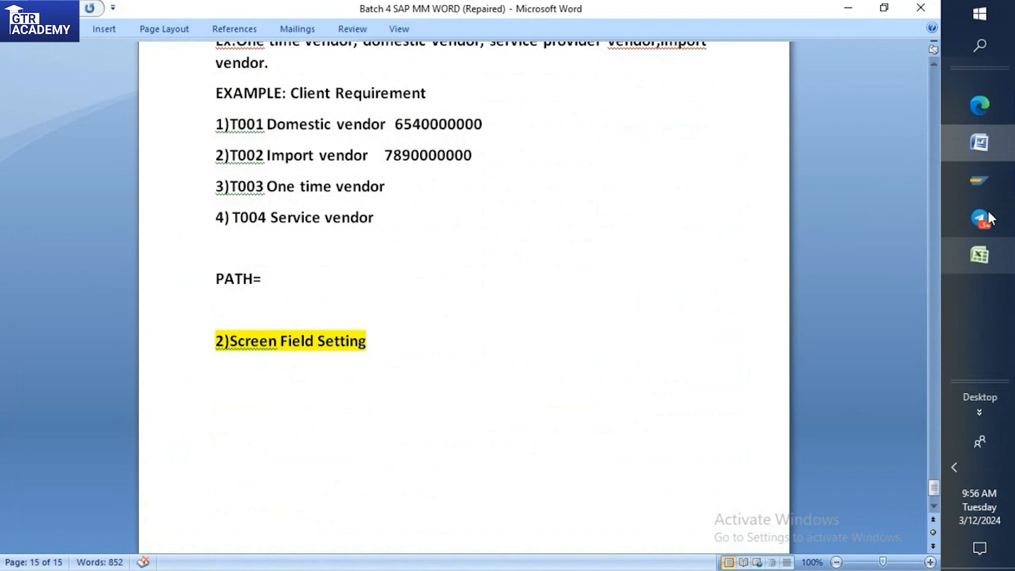
Switch to the Create Vendor screen in SAP, continue to the address data for account group T001 and examine its mandatory and optional fields.
mouse_move(988, 186)
left_click(847, 222)
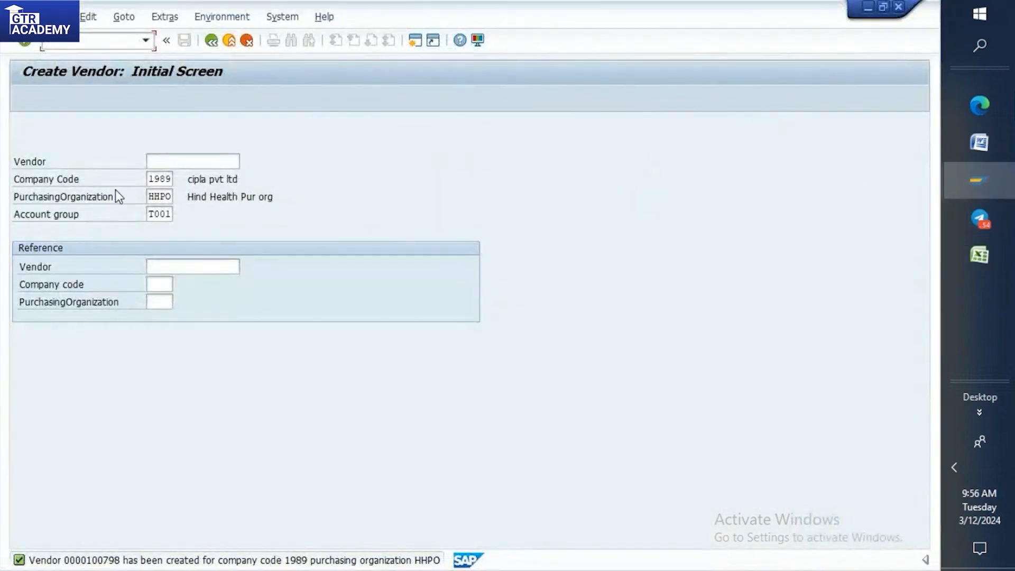
key("Return")
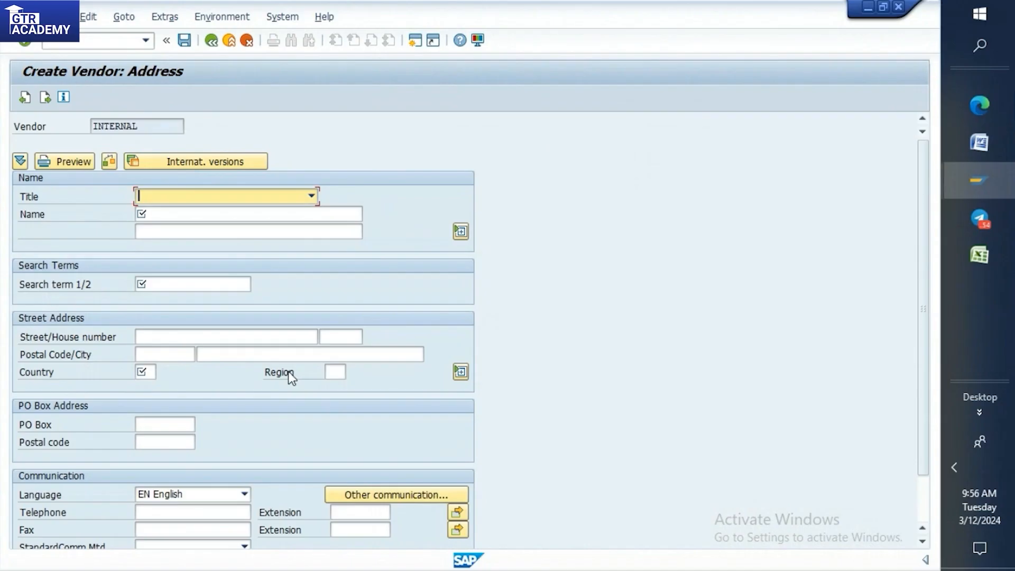
scroll(297, 378, "down", 1)
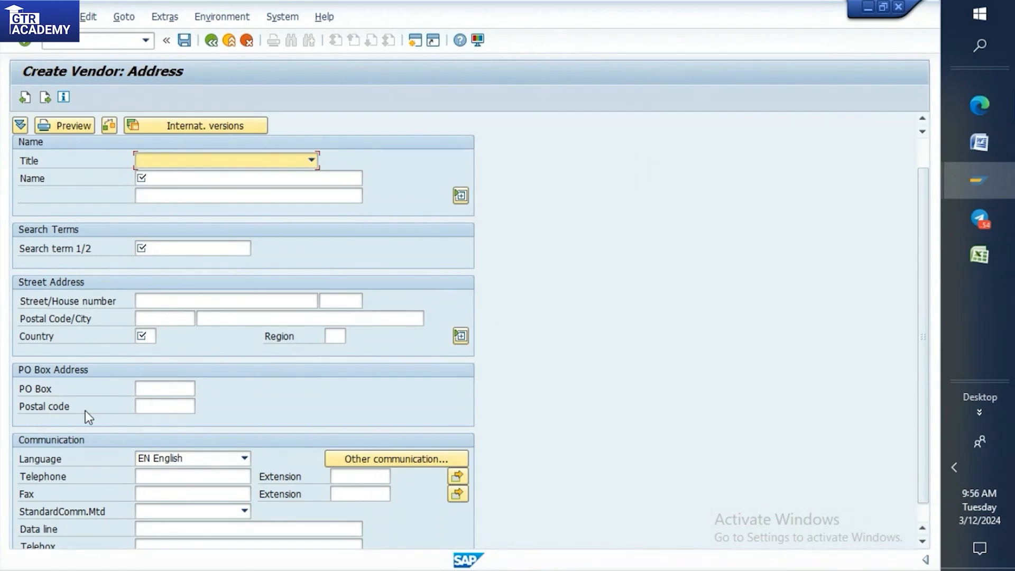
scroll(85, 411, "down", 1)
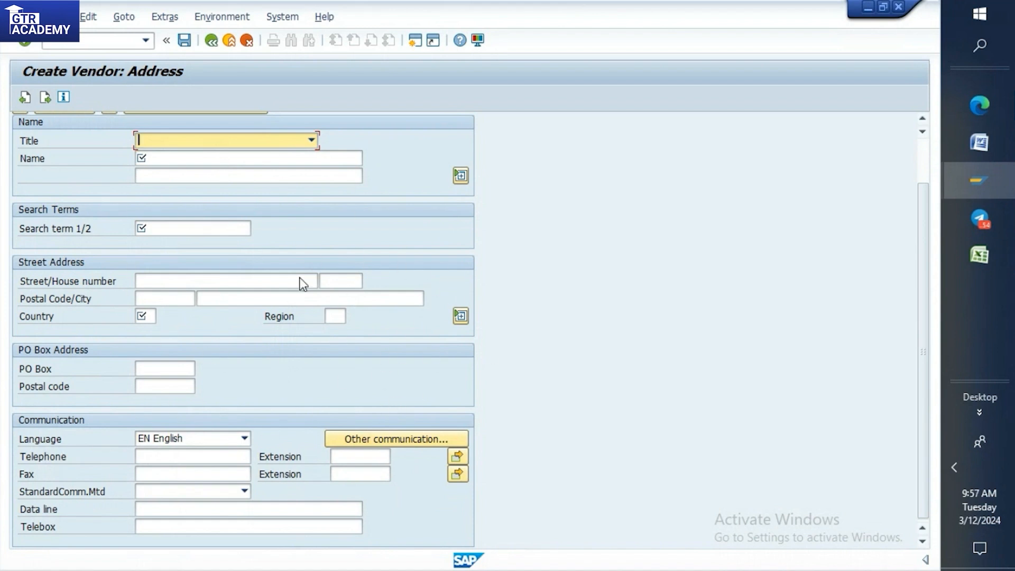
scroll(372, 295, "up", 1)
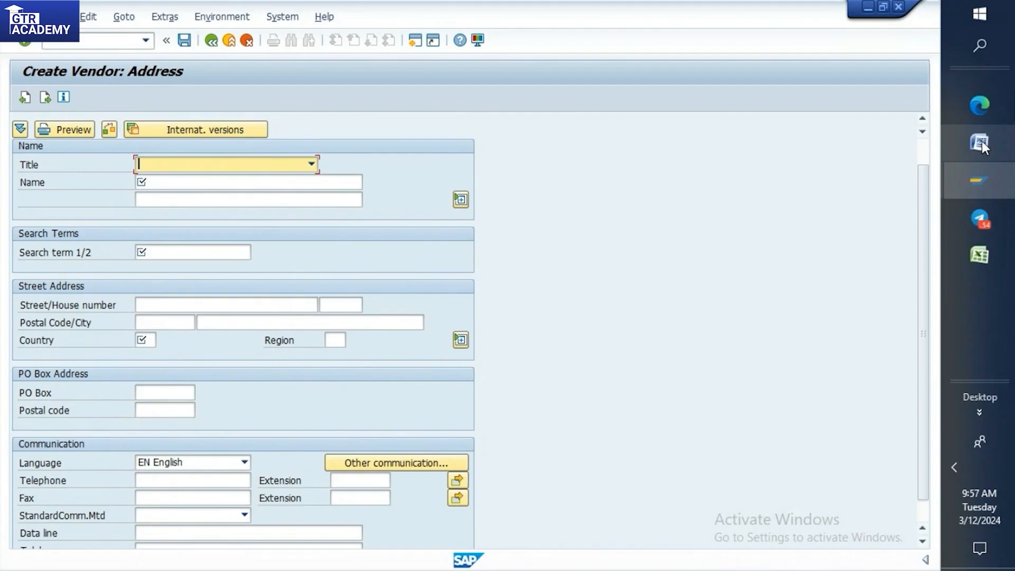
left_click(966, 181)
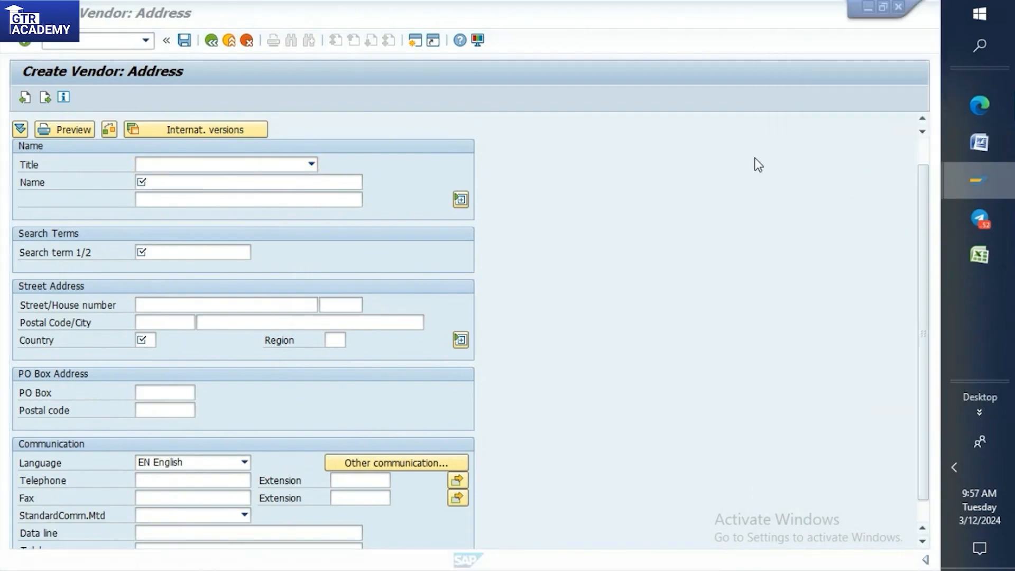
left_click(754, 157)
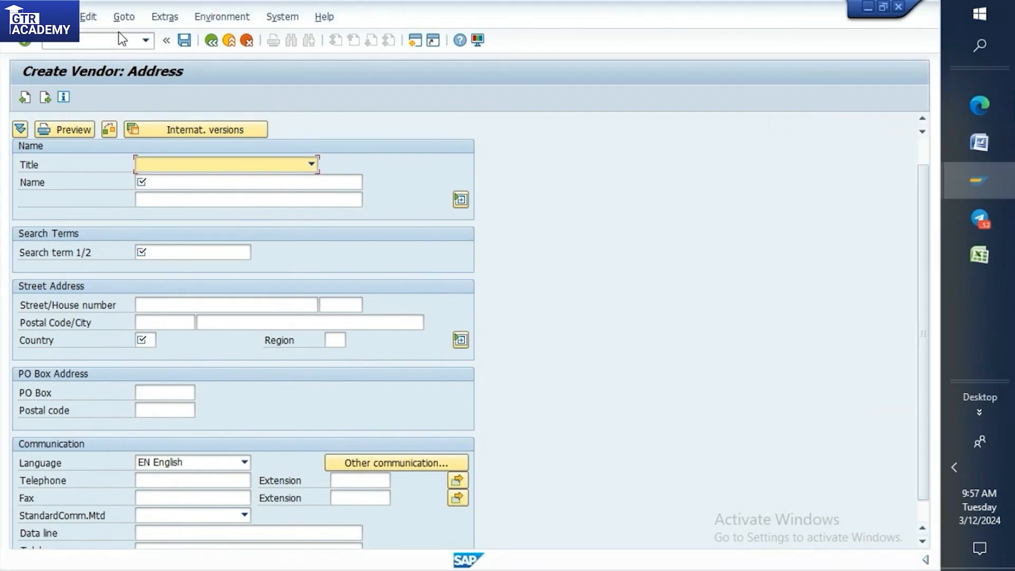
Leave the vendor creation transaction and return to SAP Easy Access.
left_click(111, 36)
type("/n")
key("Return")
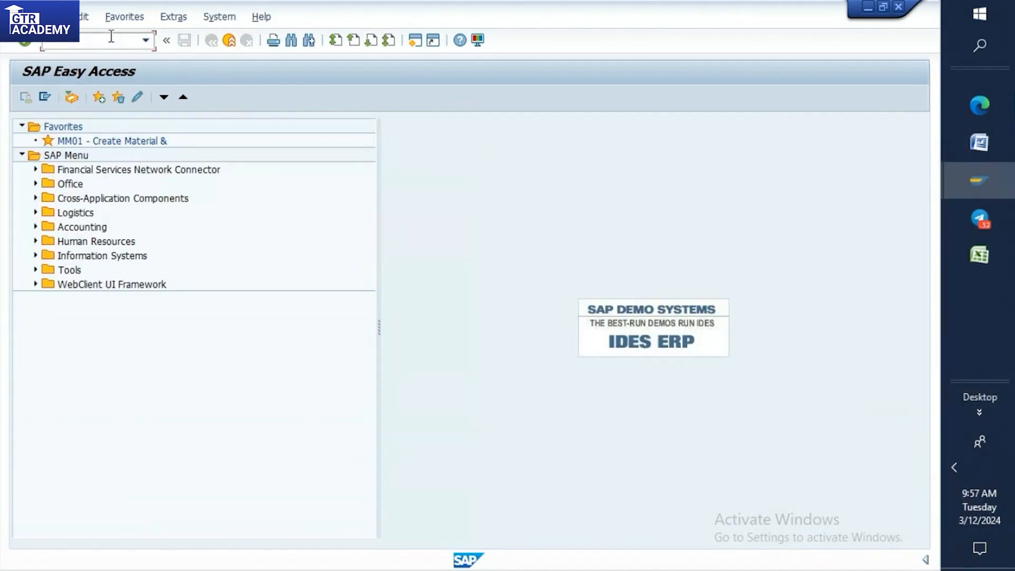
Switch to the Word document and write "FOR T001= Payment terms should be mandatory" under the Screen Field Setting heading.
left_click(981, 143)
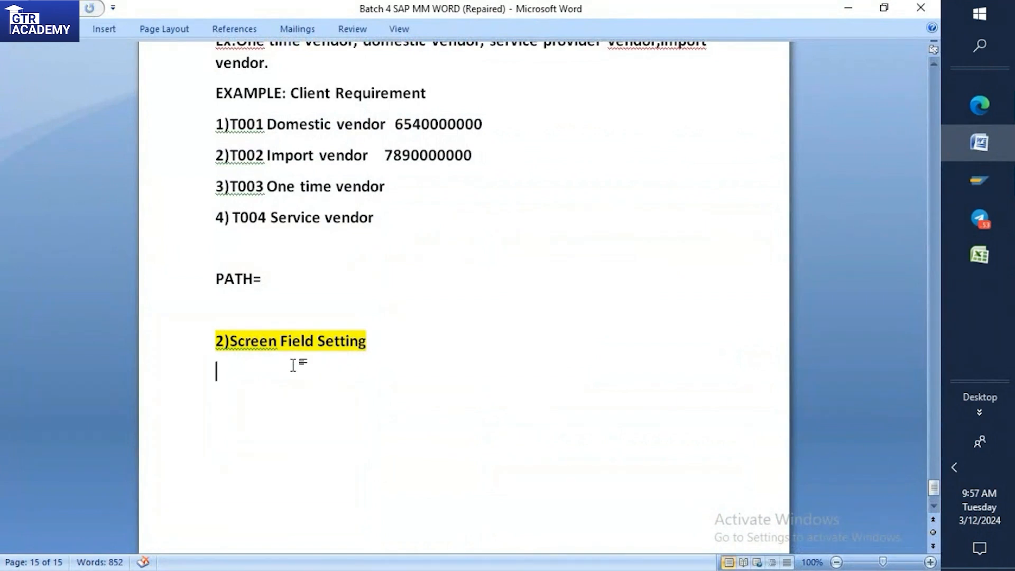
type("FOR T001")
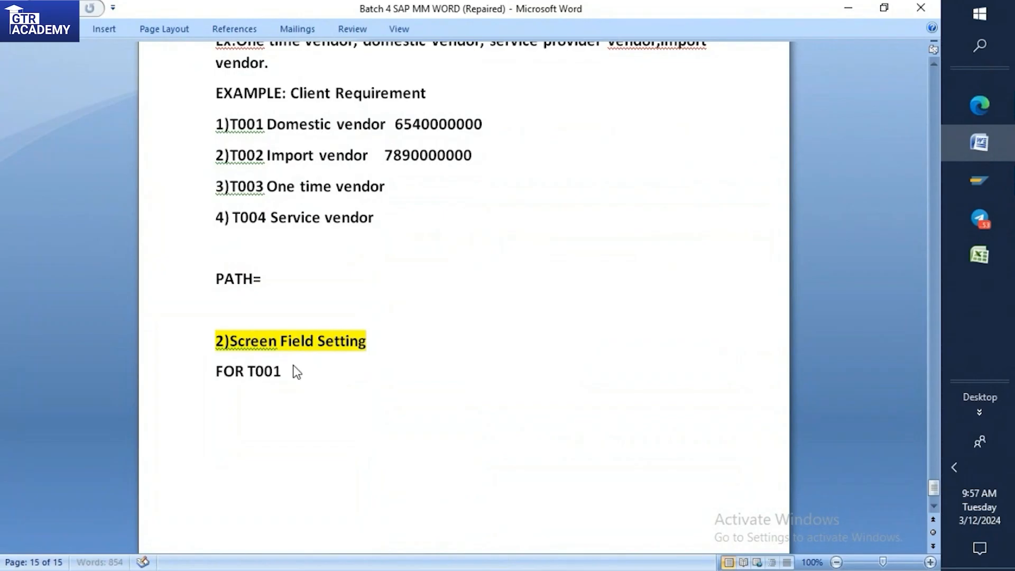
type("=")
type("Pa")
type("yment")
type(" ter")
key("BackSpace")
type("terms")
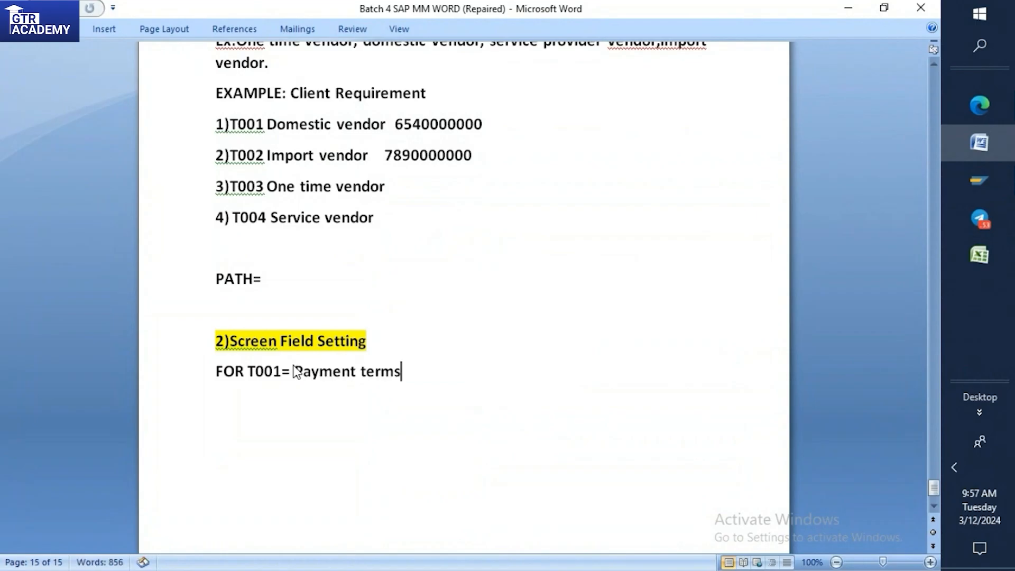
type(" should be manda")
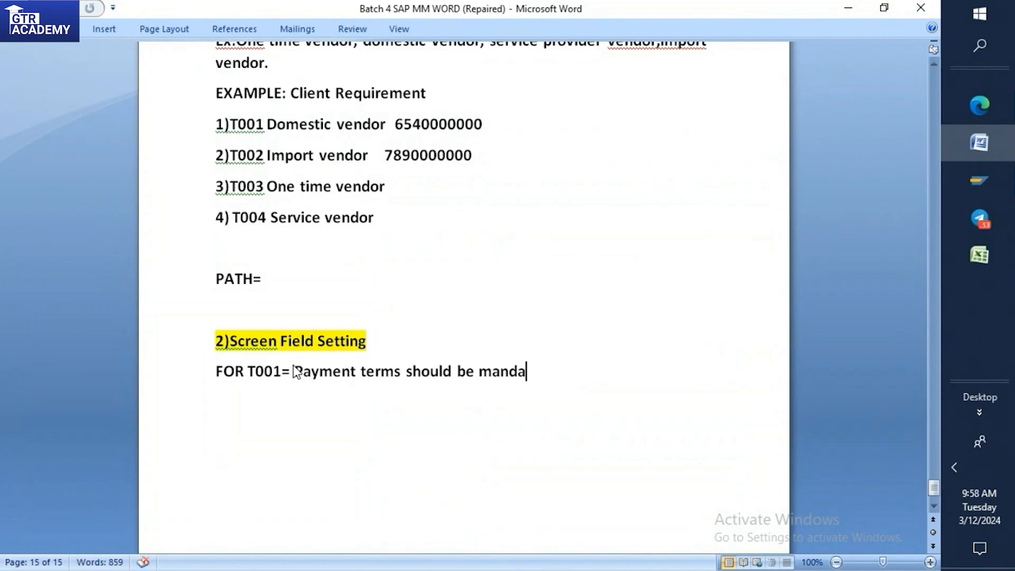
type("tory")
Color the words "Payment terms" red in the T001 requirement line.
left_click_drag(300, 374, 406, 375)
left_click(482, 341)
left_click(555, 386)
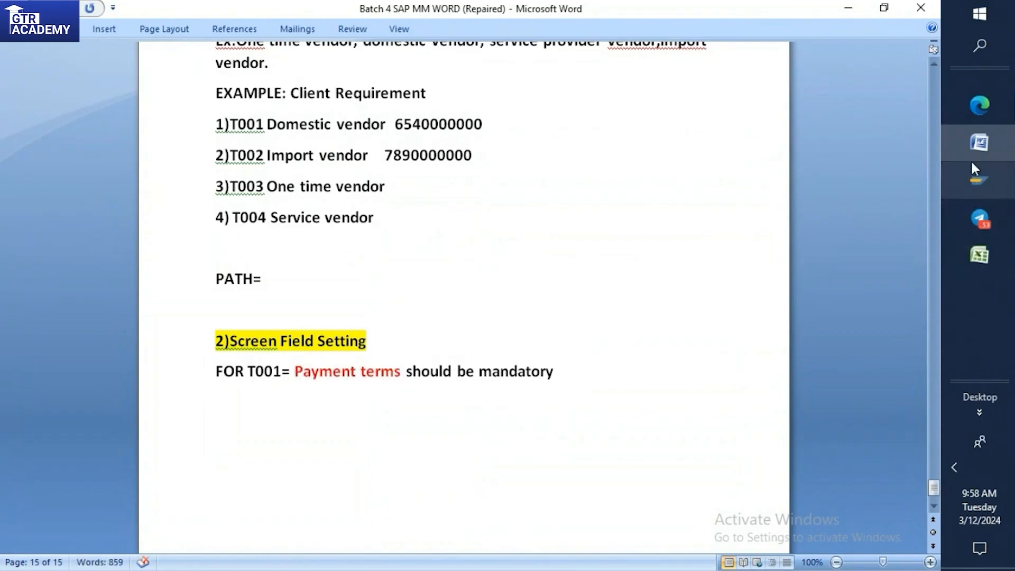
Switch to SAP and open the Customizing: Execute Project screen.
mouse_move(965, 172)
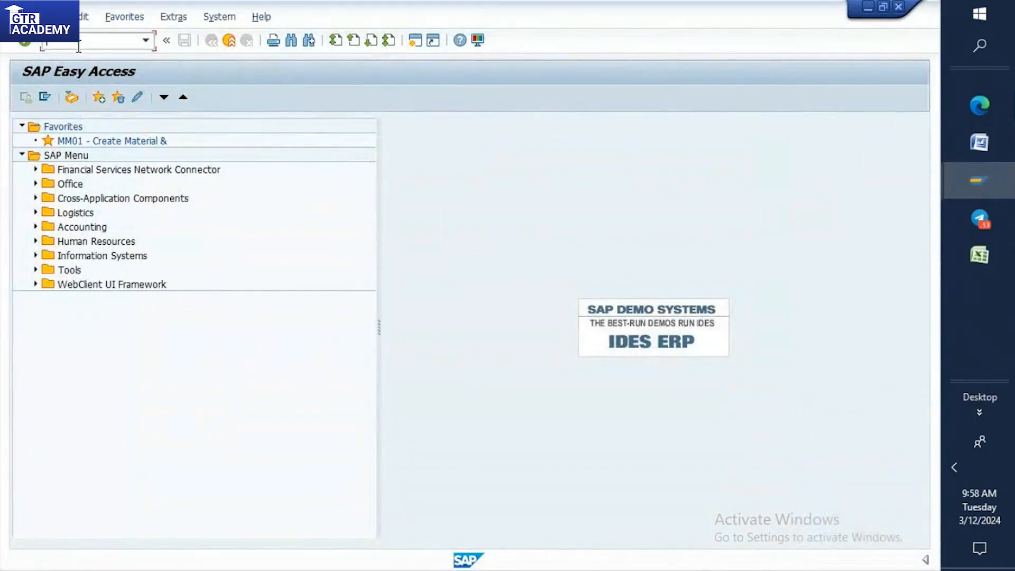
key("Return")
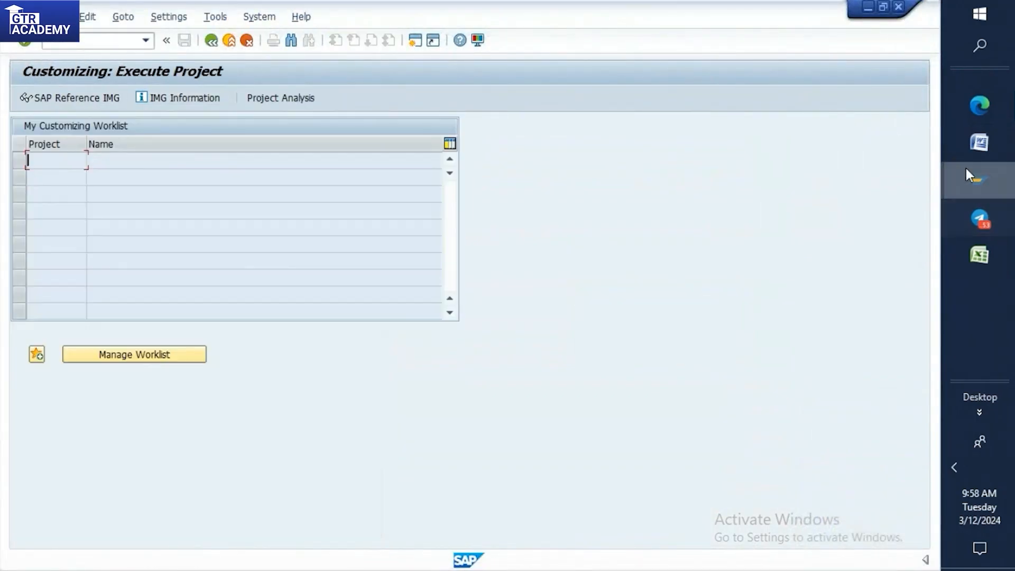
Switch back to the Word document and add a "Path:" line below the T001 payment terms requirement.
left_click(980, 143)
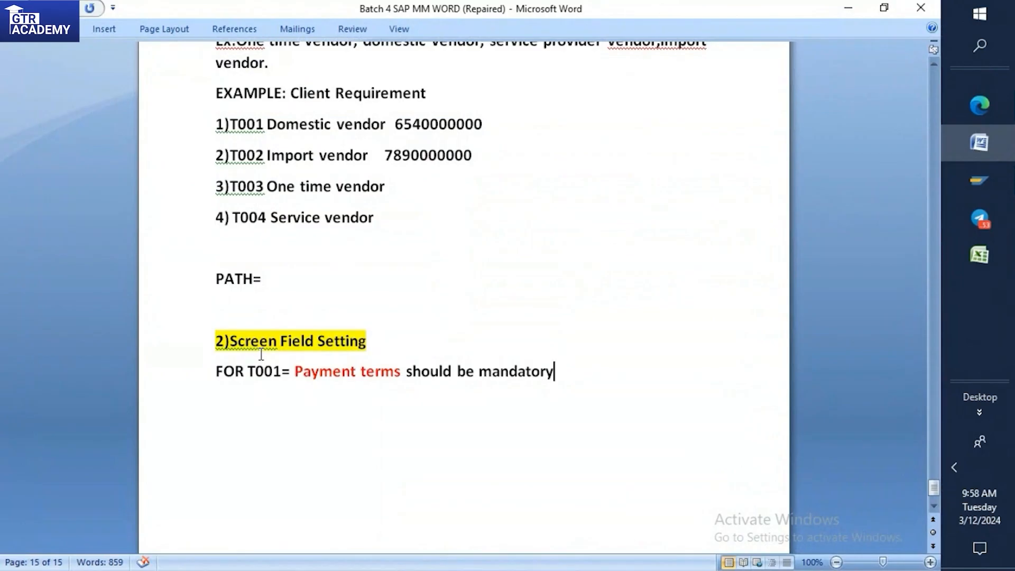
scroll(265, 346, "down", 1)
left_click(212, 342)
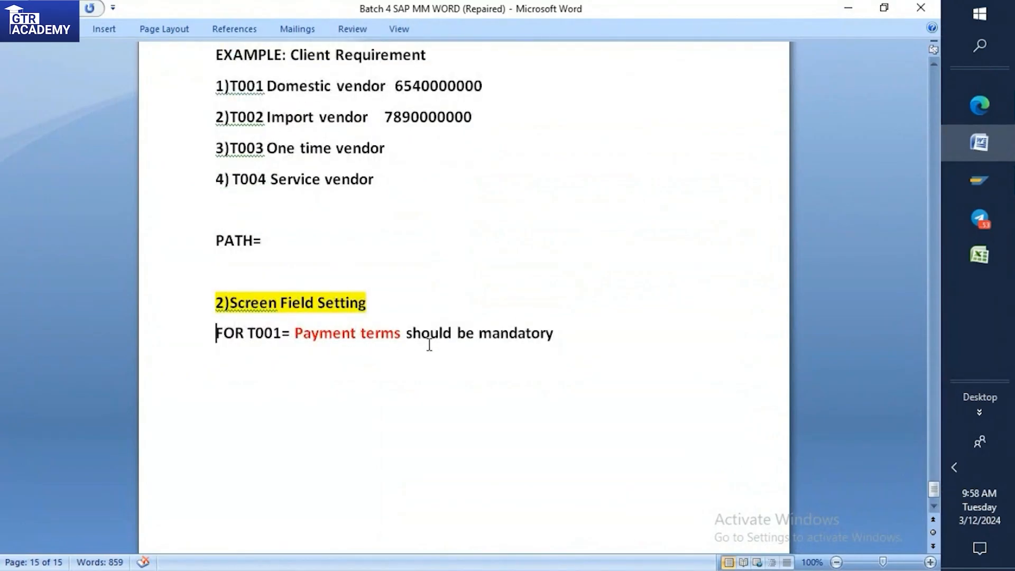
left_click(559, 334)
key("Return")
type("Pat")
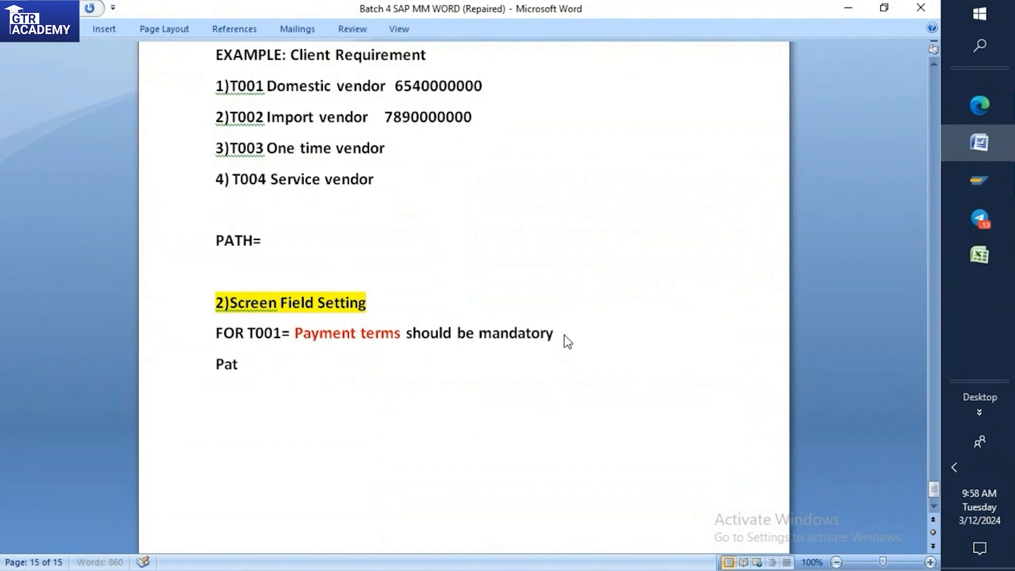
type("h:")
Switch to SAP, open the SAP reference IMG and launch Define Account Groups and Field Selection (Vendor) under Logistics - General, Business Partner, Vendors, Control.
left_click(976, 181)
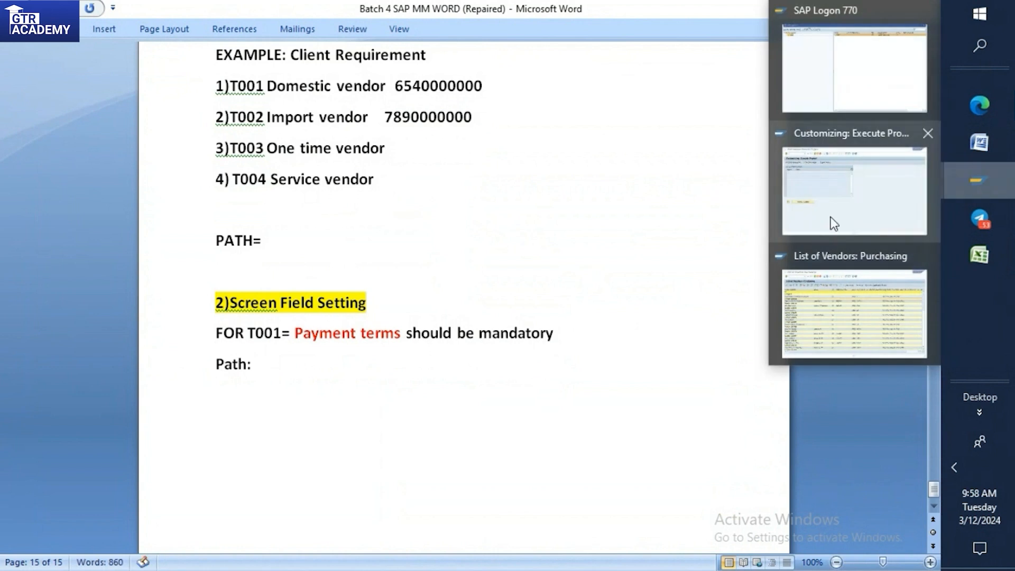
left_click(833, 221)
left_click(74, 97)
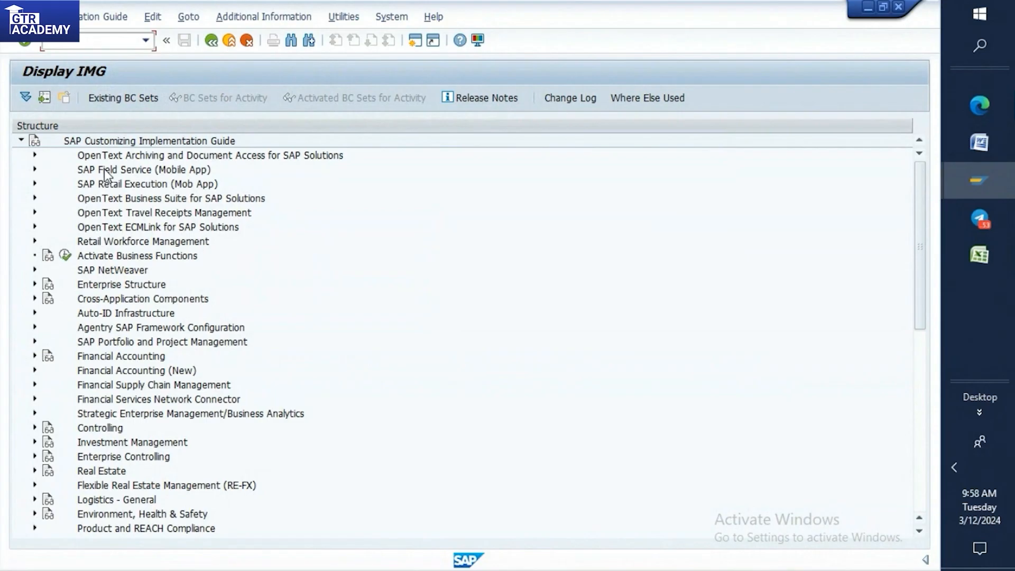
left_click(36, 500)
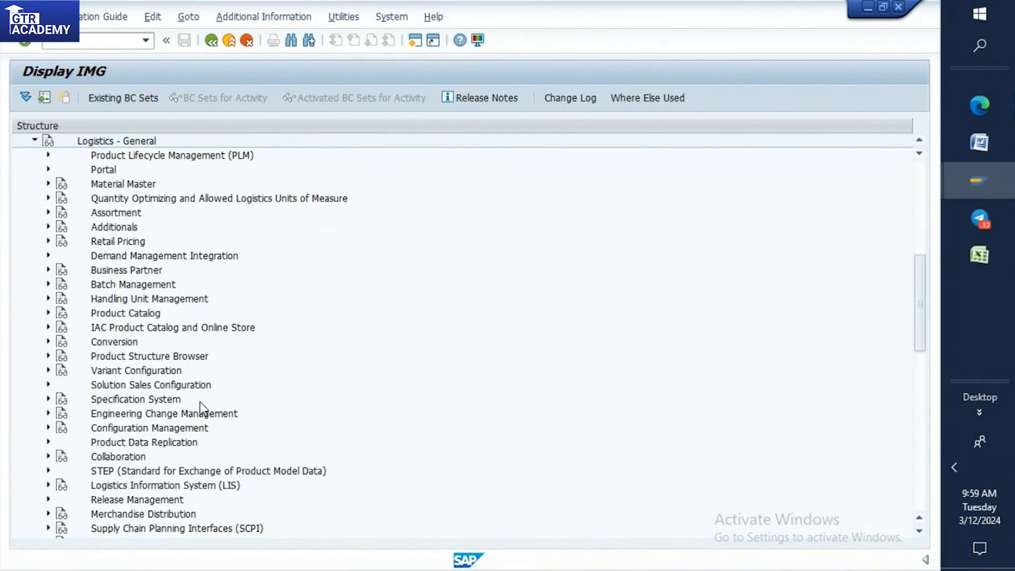
left_click(48, 270)
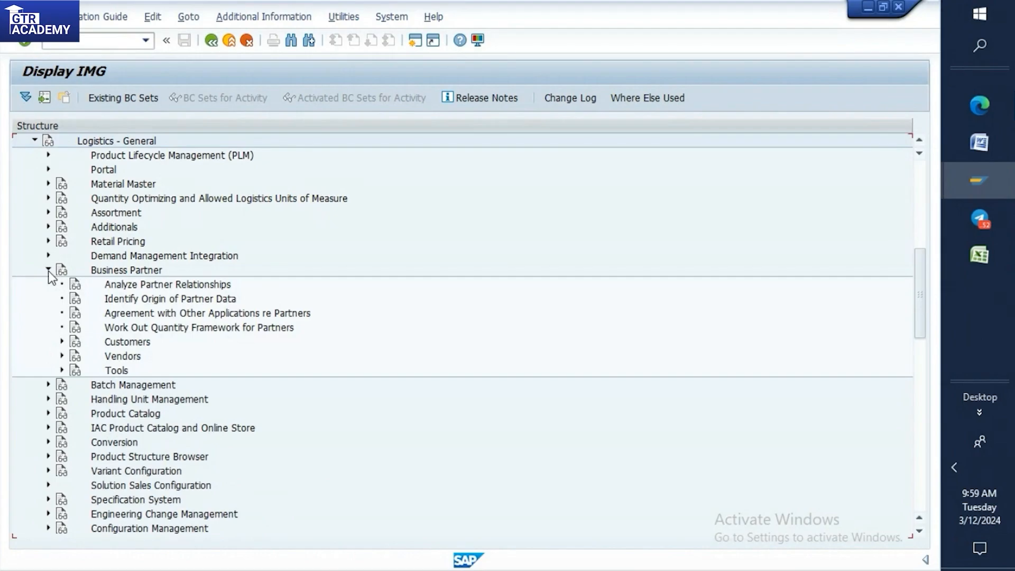
left_click(61, 355)
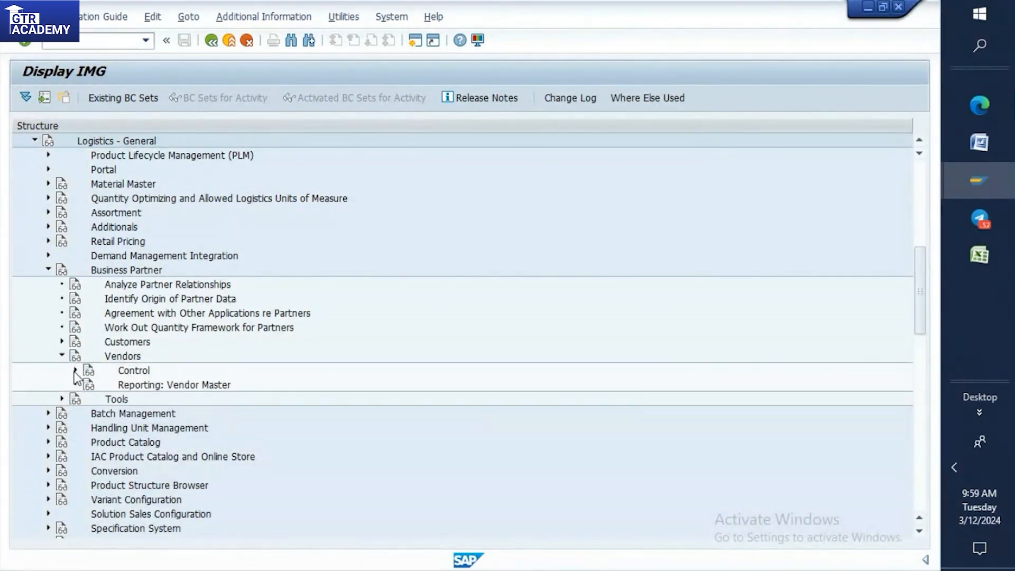
left_click(75, 370)
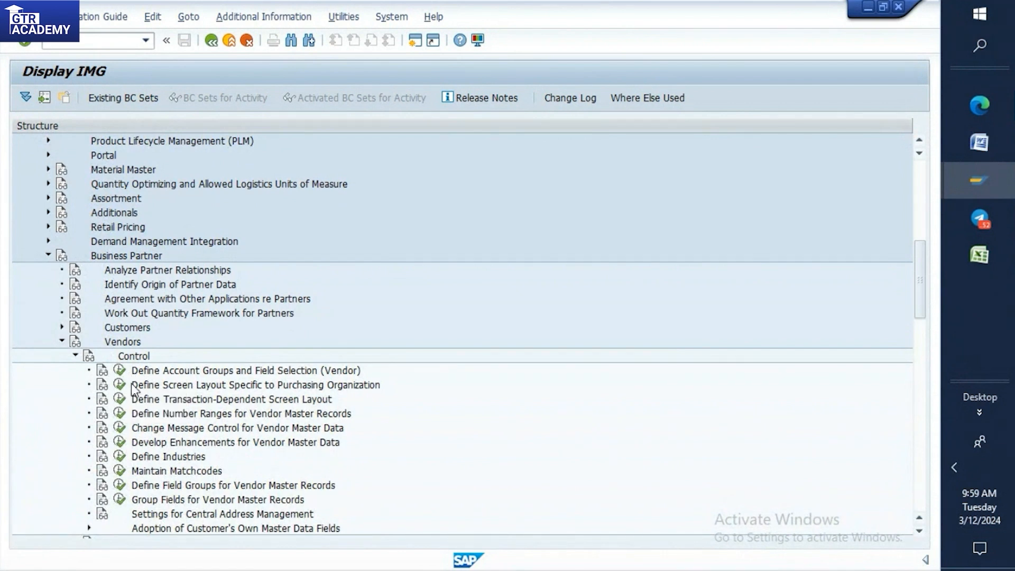
left_click(120, 371)
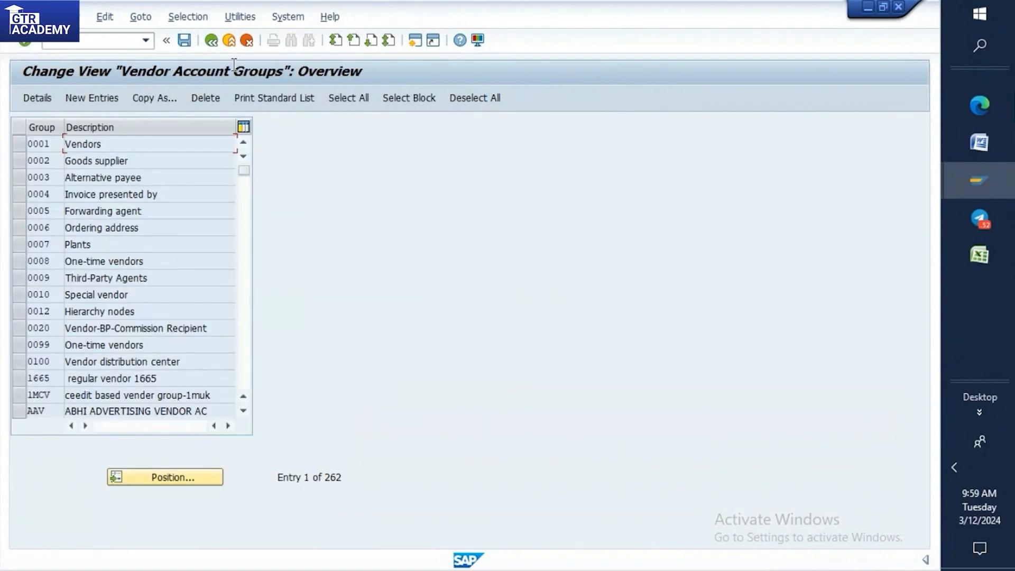
Position the vendor account groups list at account group T001.
left_click(141, 481)
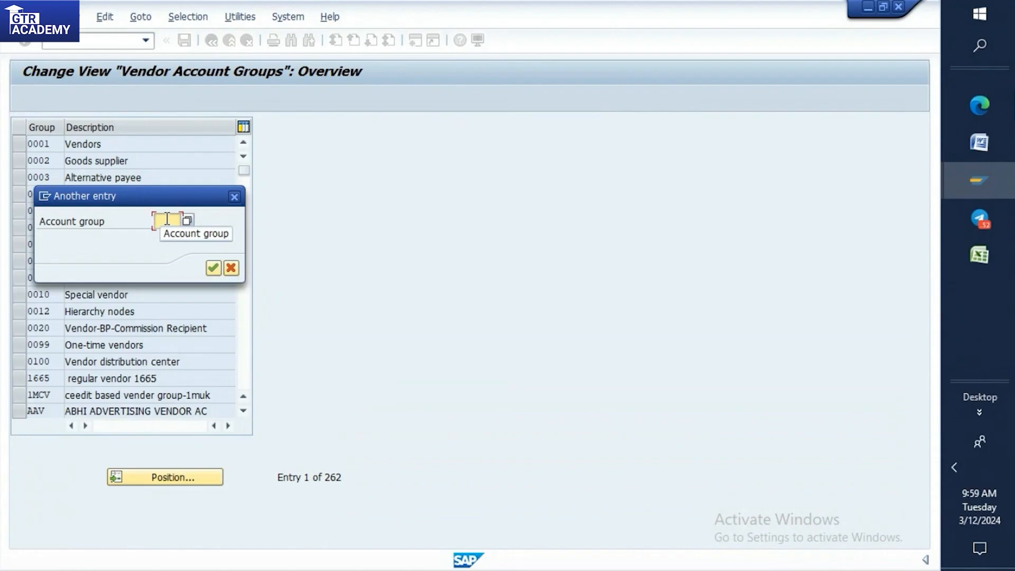
type("T00")
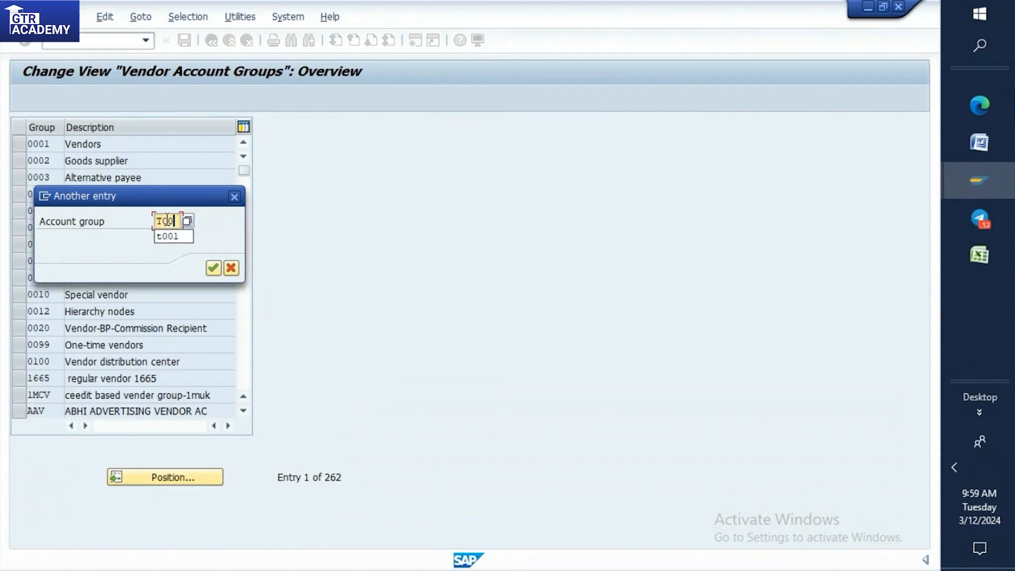
type("1")
key("BackSpace")
type("1")
left_click(214, 266)
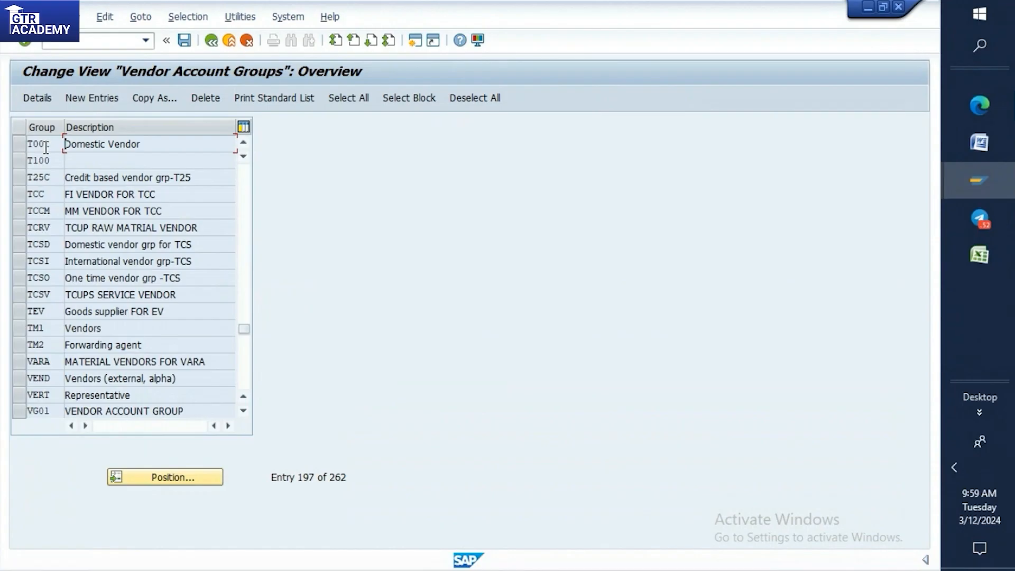
Open the details of account group T001 and display the Address field status of its General Data.
double_click(45, 147)
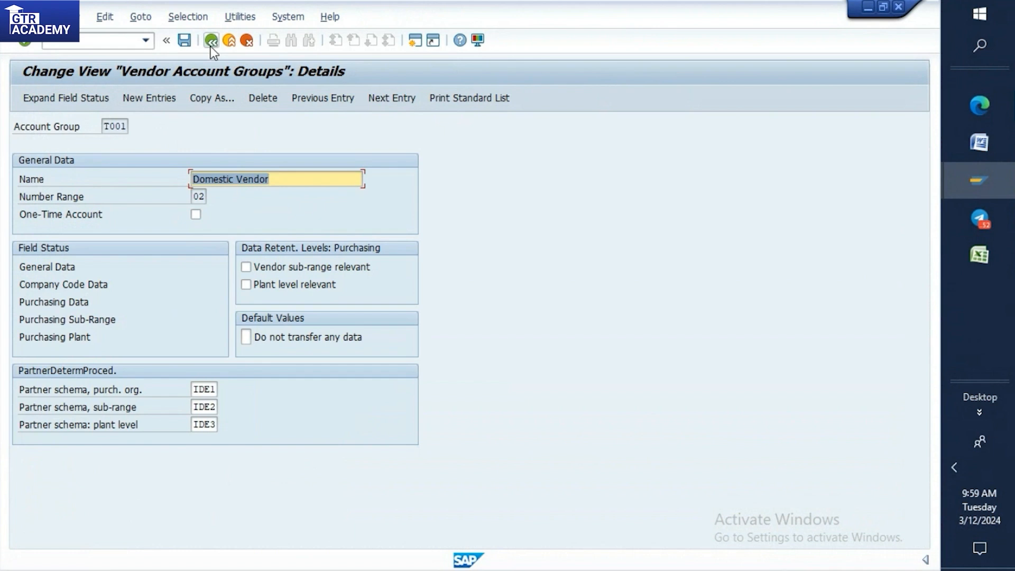
double_click(34, 269)
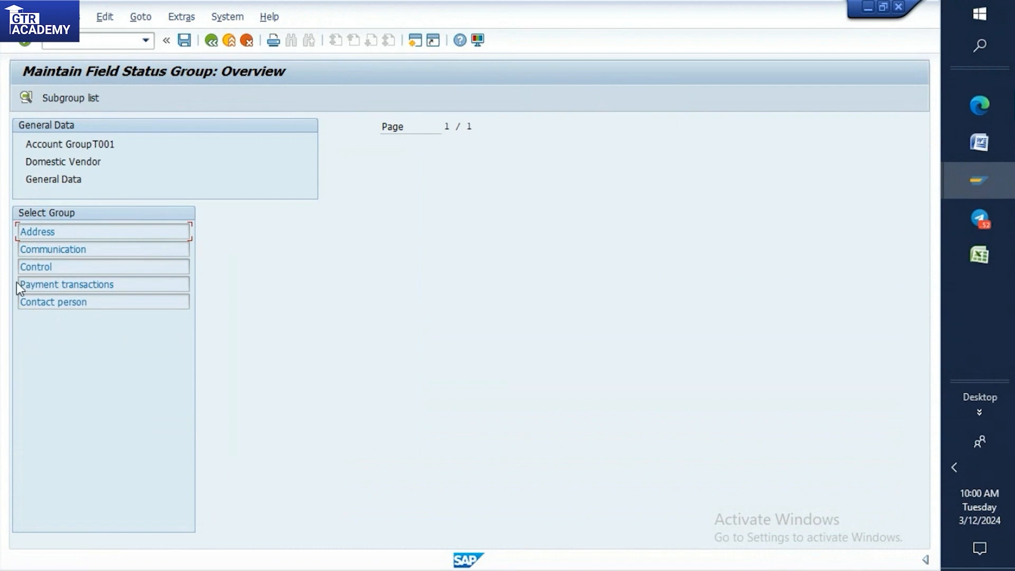
double_click(43, 233)
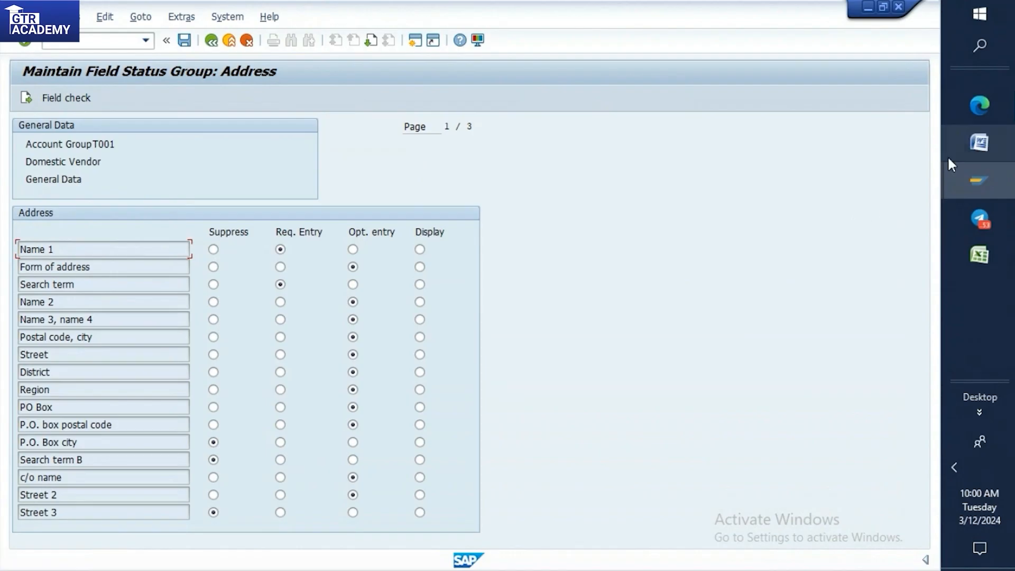
Start transaction XK01 in a new session and proceed to the Create Vendor address screen for account group T001.
mouse_move(982, 186)
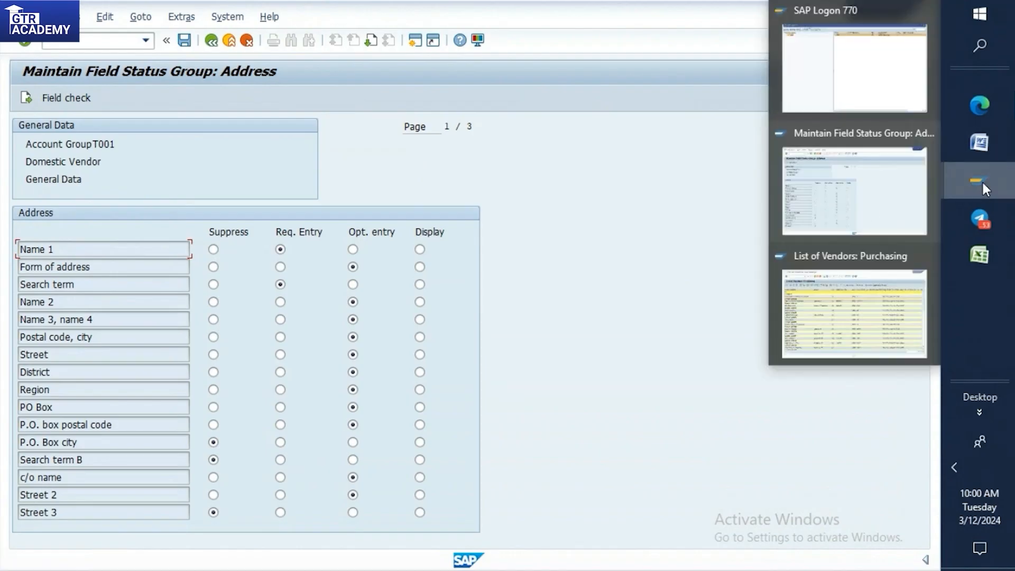
left_click(889, 192)
left_click(124, 41)
type("/oxk01")
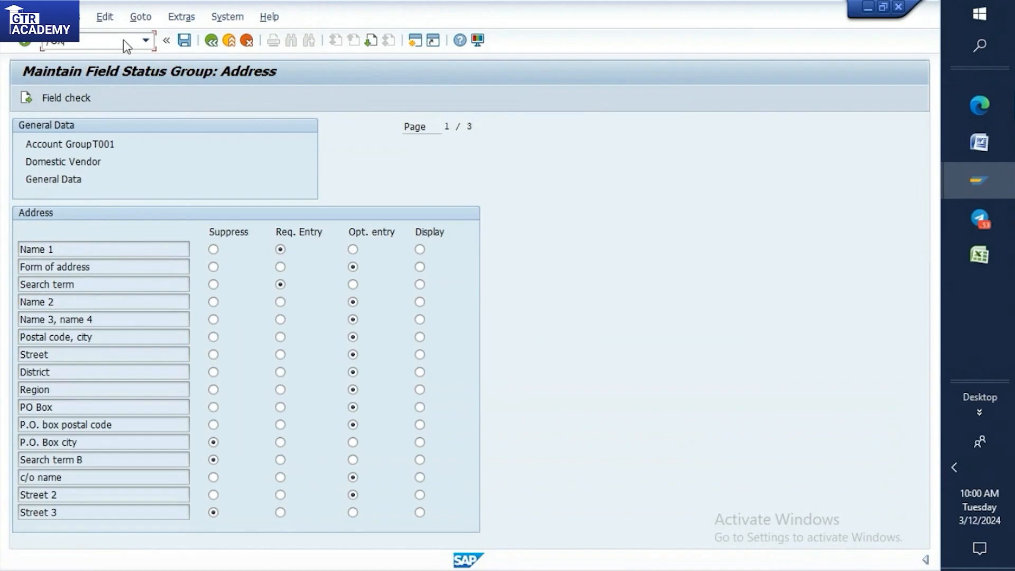
key("Return")
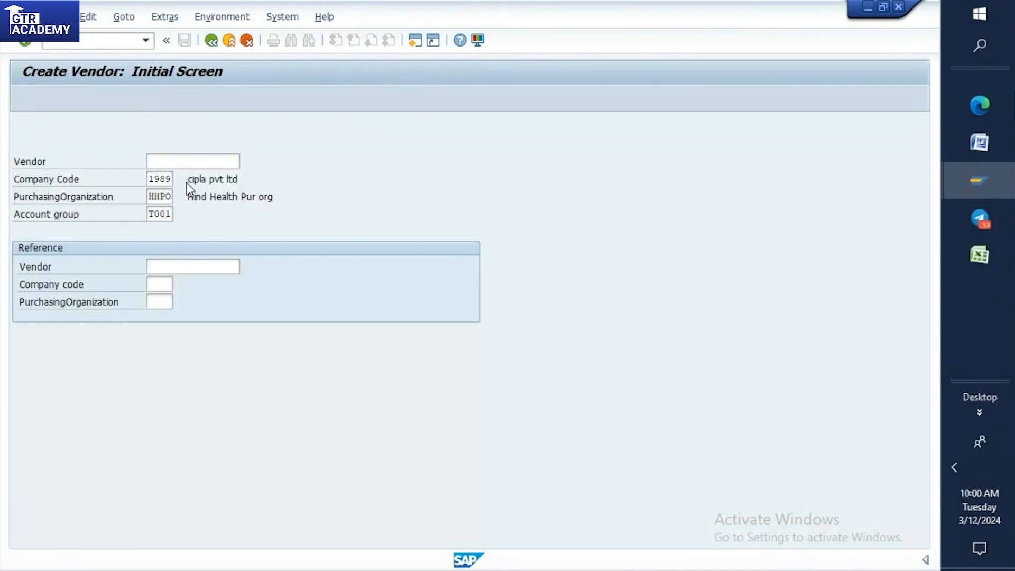
key("Return")
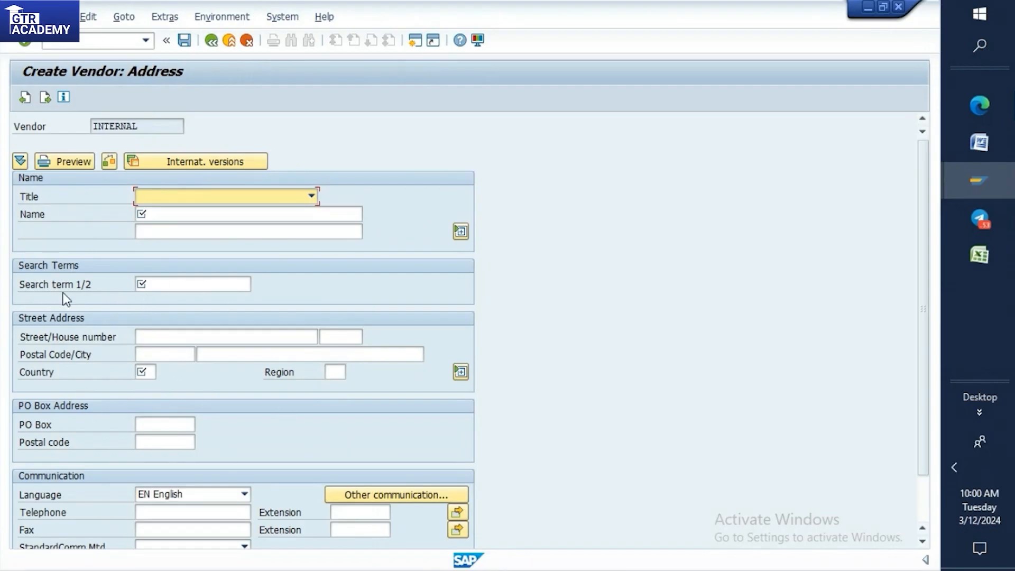
Compare the required fields in the T001 address field status with the mandatory fields on the Create Vendor address screen.
left_click(984, 173)
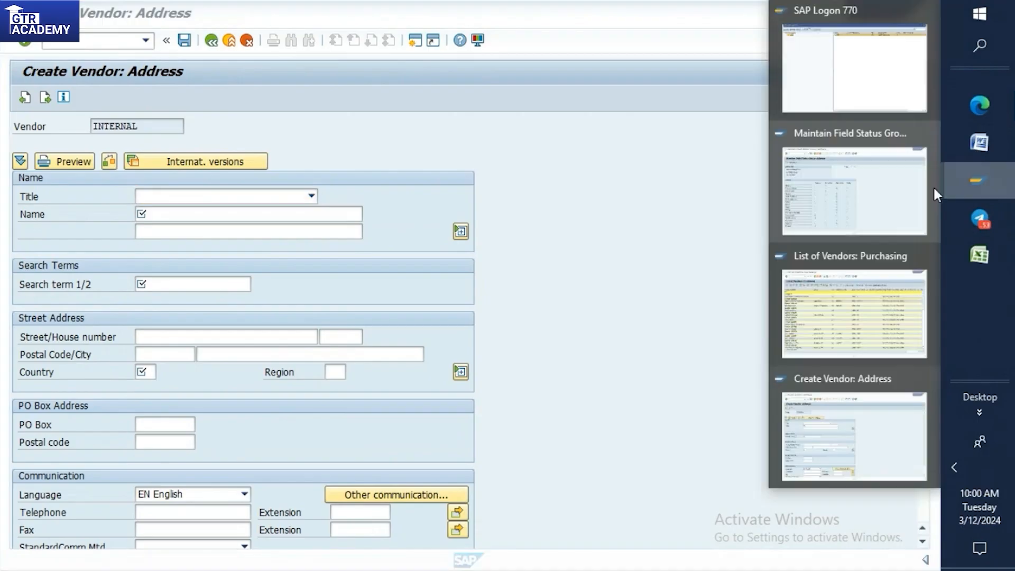
left_click(831, 197)
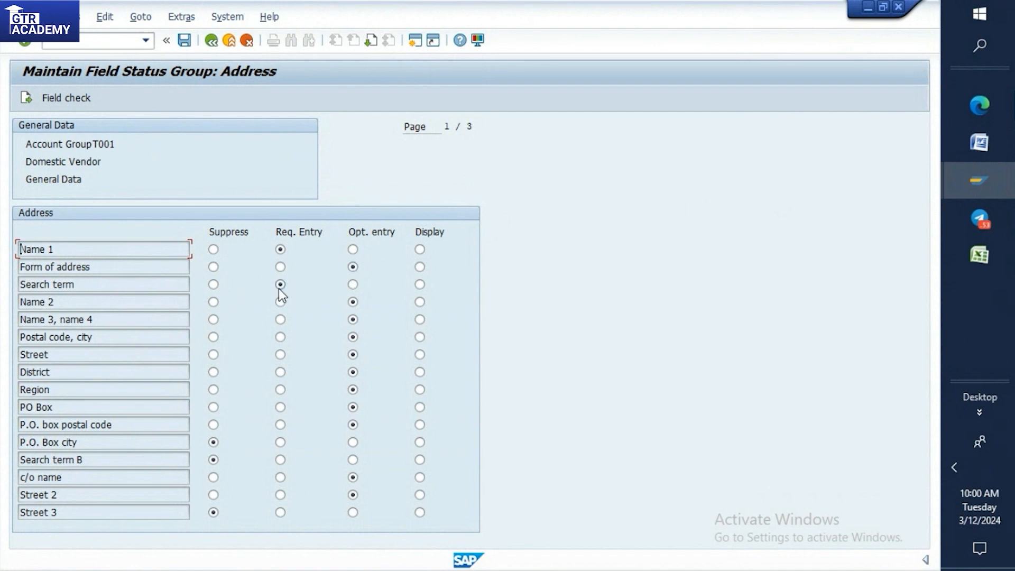
left_click(983, 181)
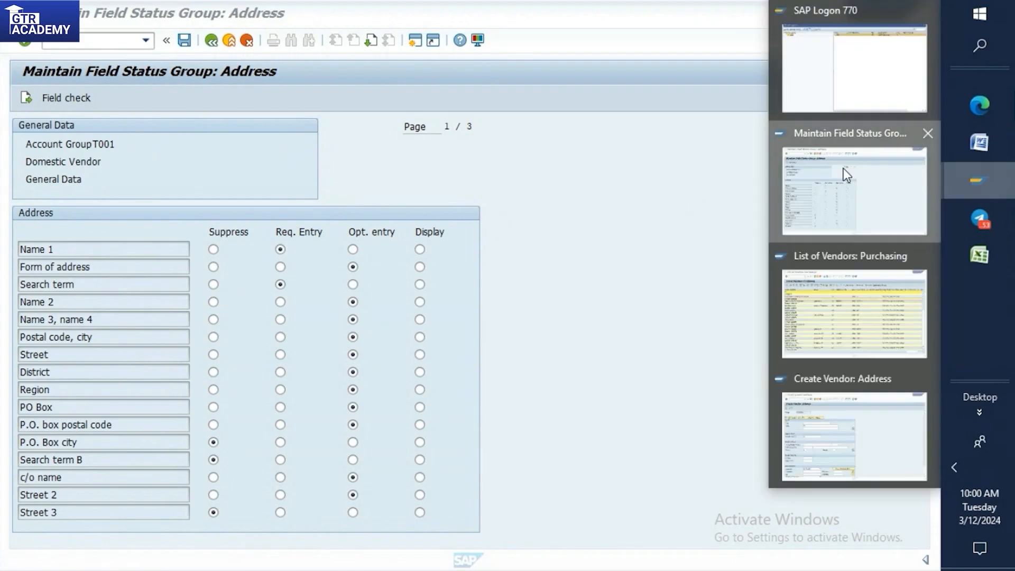
left_click(843, 168)
left_click(973, 195)
left_click(788, 462)
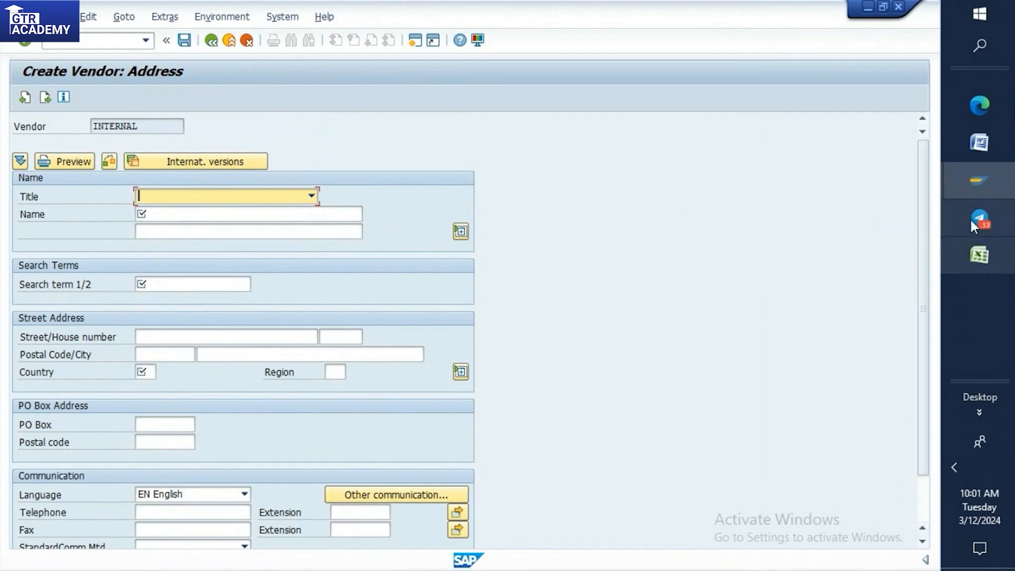
left_click(980, 180)
left_click(886, 176)
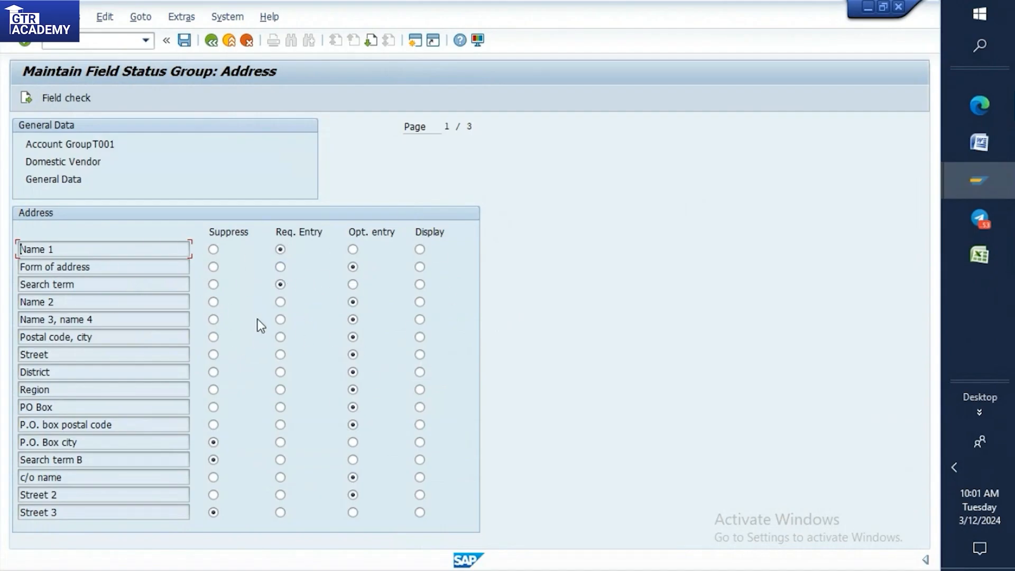
mouse_move(985, 182)
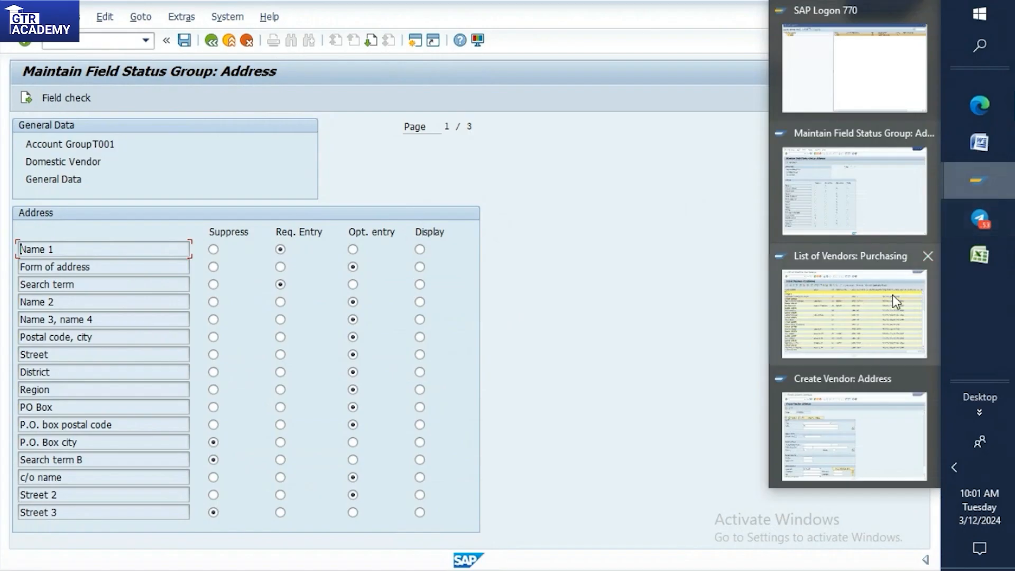
left_click(852, 421)
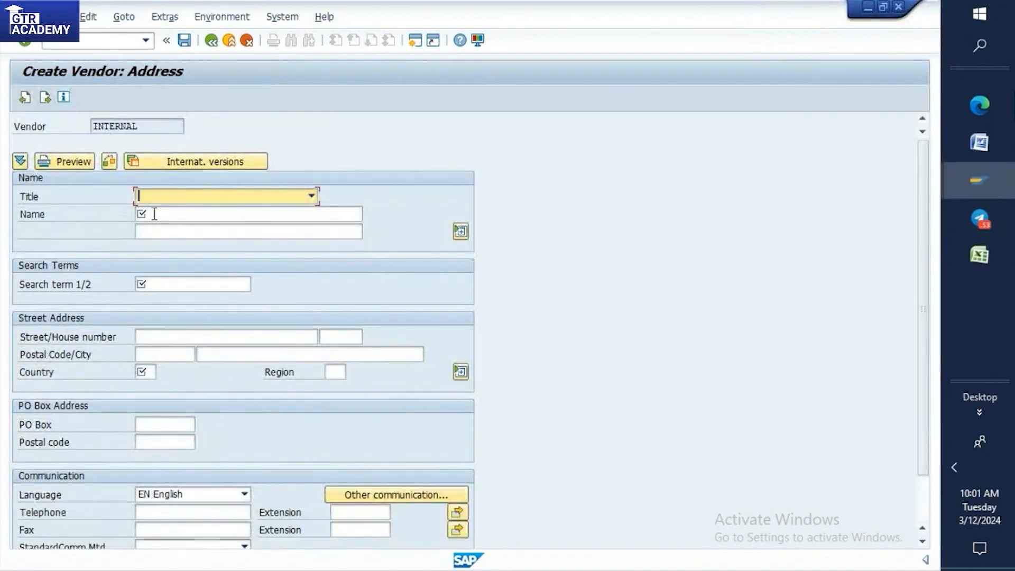
Return to the T001 address field status and set the District field to required entry.
mouse_move(977, 183)
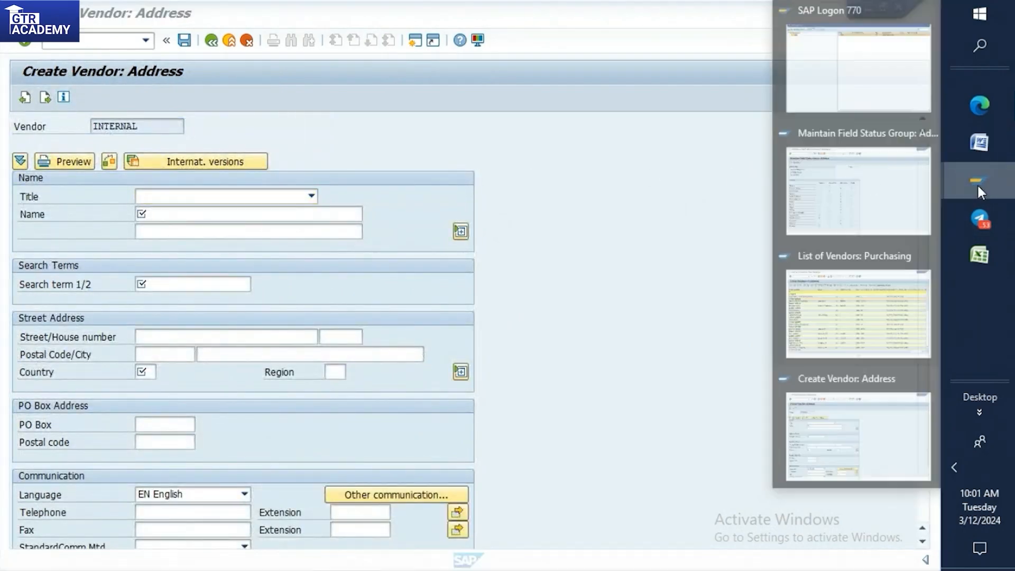
left_click(814, 213)
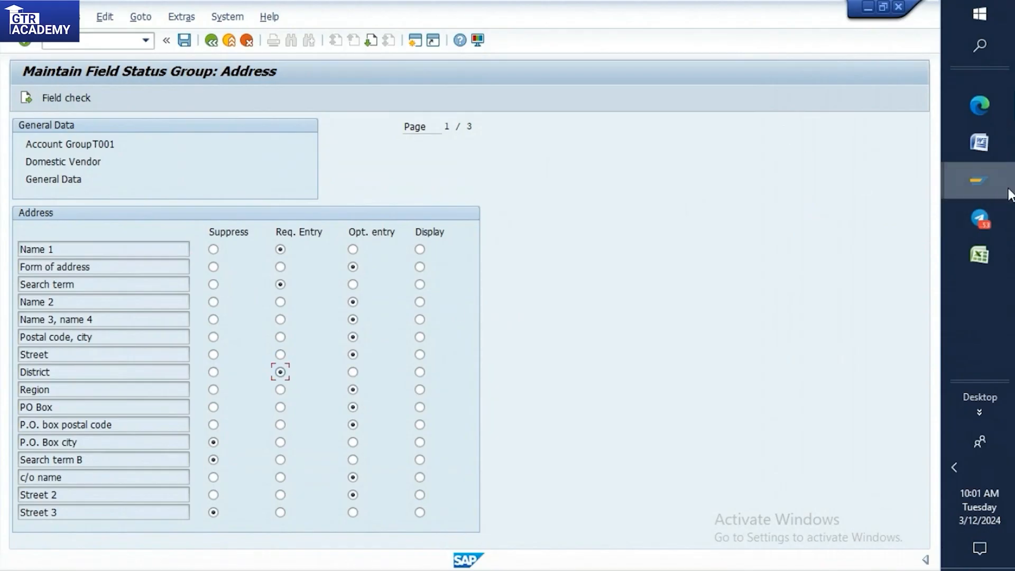
Switch to the Word document and add a red "District" line between the payment terms requirement and the "Path:" line.
left_click(983, 148)
left_click(596, 328)
key("Return")
type("District")
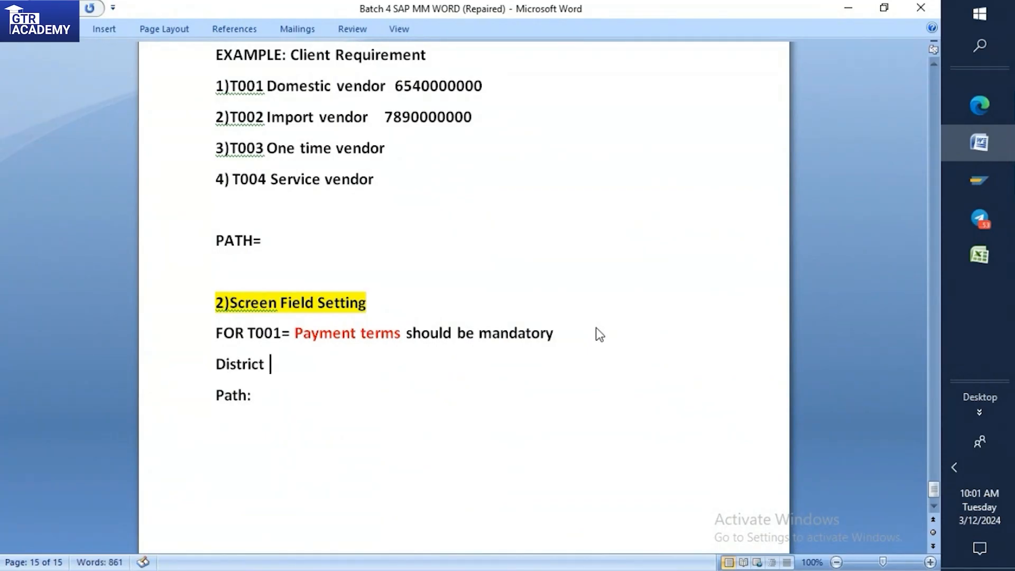
left_click_drag(212, 367, 265, 360)
left_click(353, 335)
left_click(425, 389)
Switch back to SAP and save the T001 address field status under the proposed customizing request.
mouse_move(992, 185)
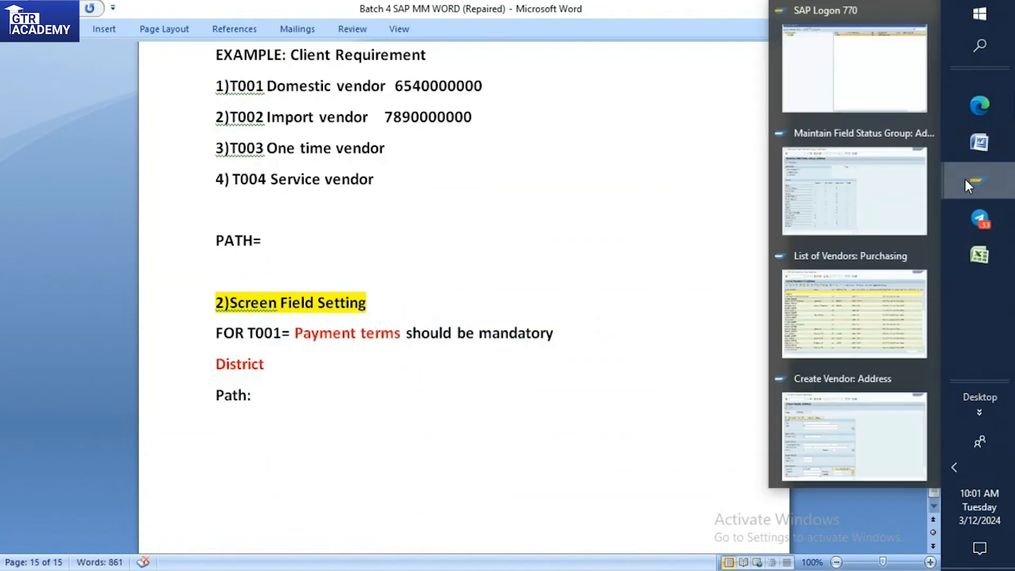
left_click(844, 191)
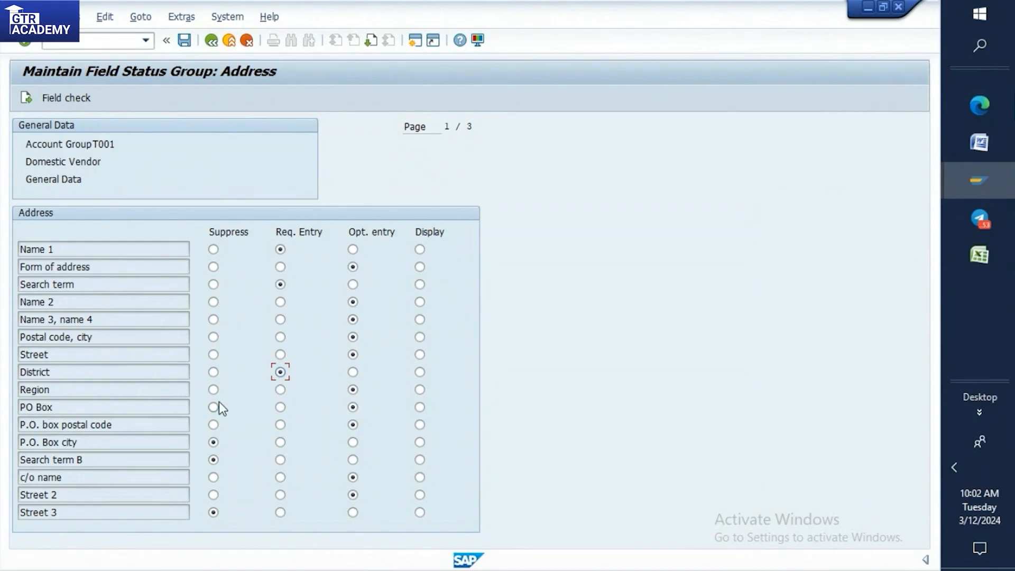
left_click(184, 45)
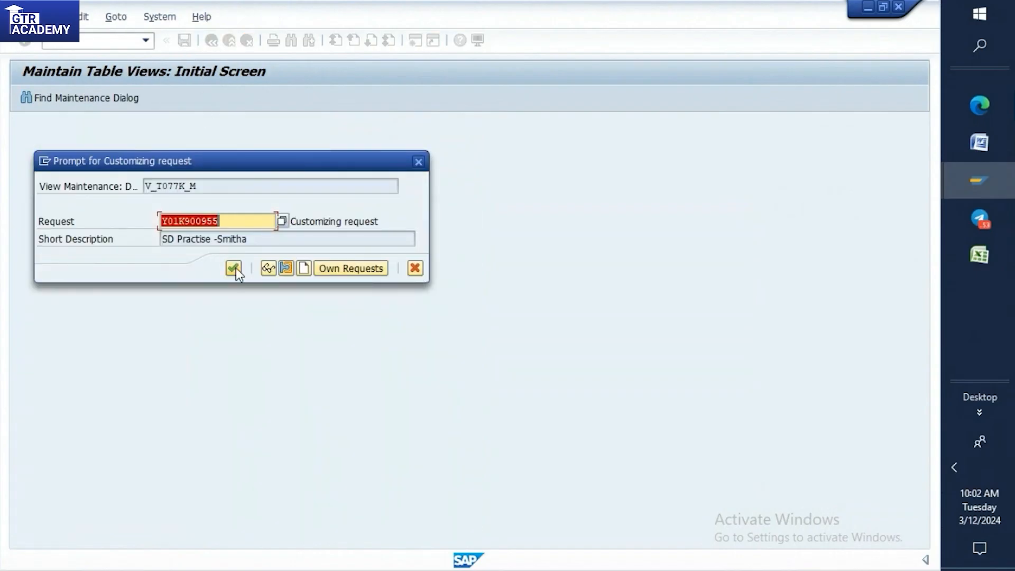
left_click(234, 268)
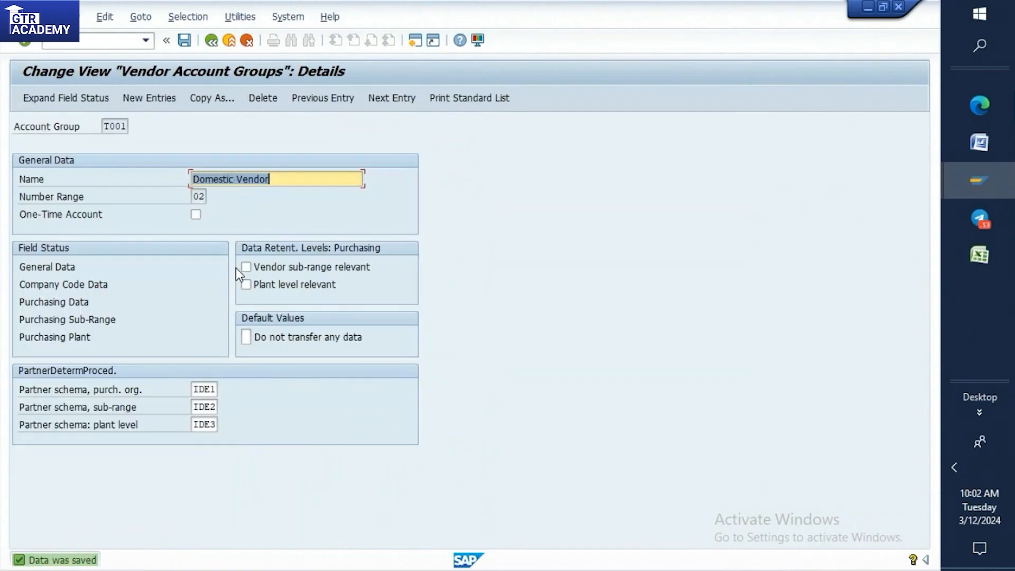
Reopen the T001 address field status under General Data to check District, and compare it with the Create Vendor address screen.
double_click(45, 267)
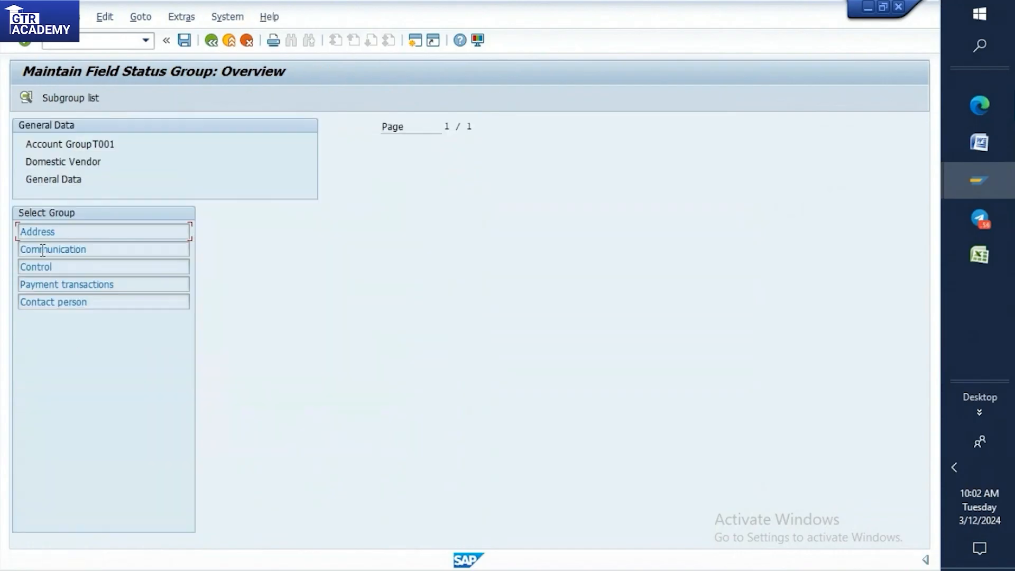
double_click(42, 229)
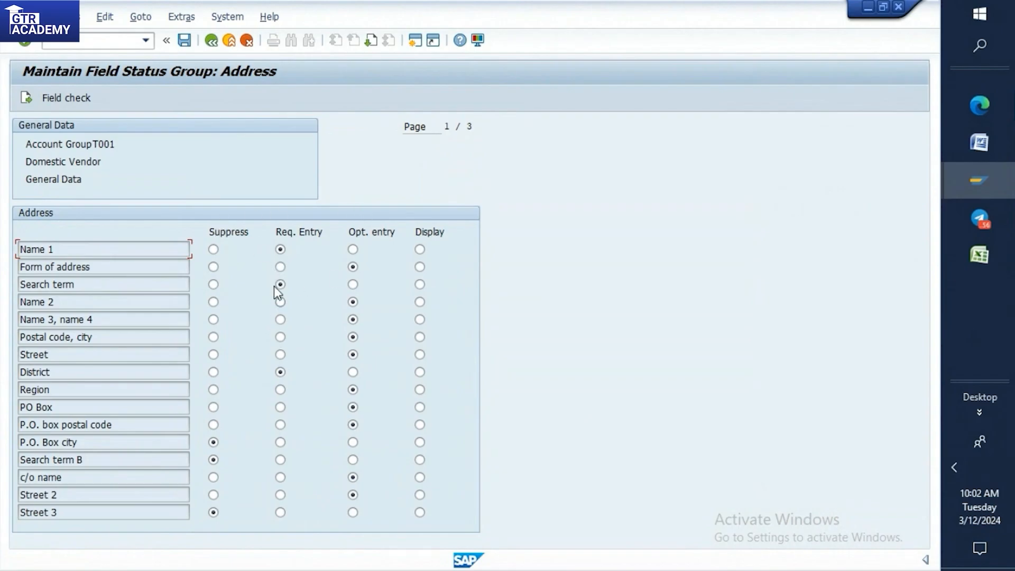
mouse_move(977, 178)
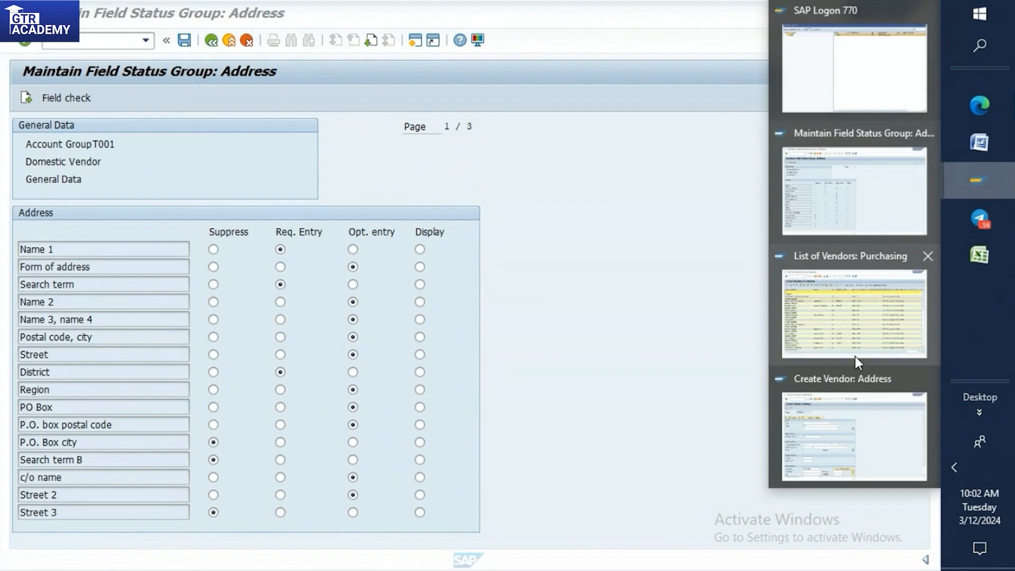
left_click(856, 418)
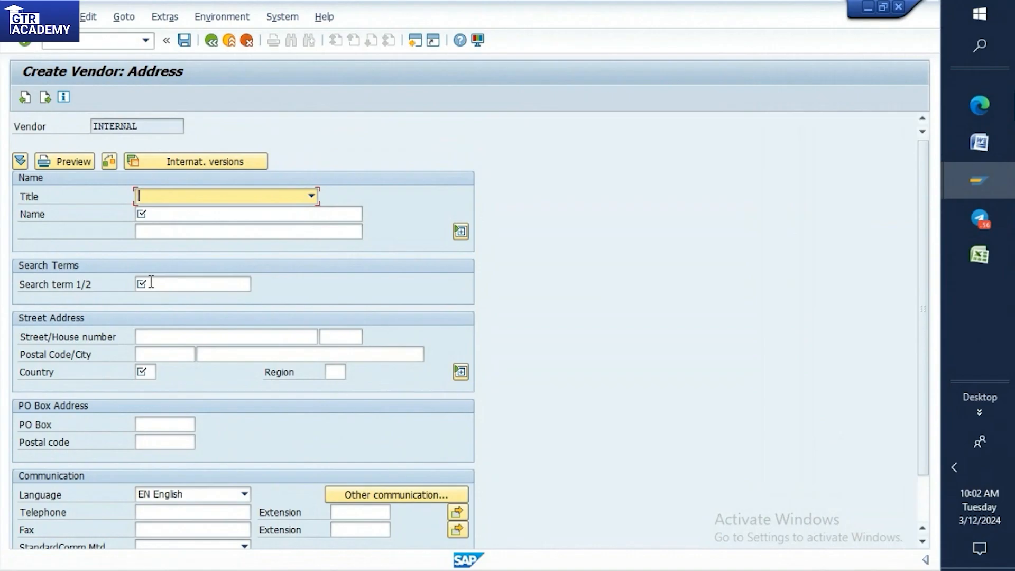
Compare the T001 address field status settings with the fields on the Create Vendor address screen, finishing on the field status screen.
left_click(973, 189)
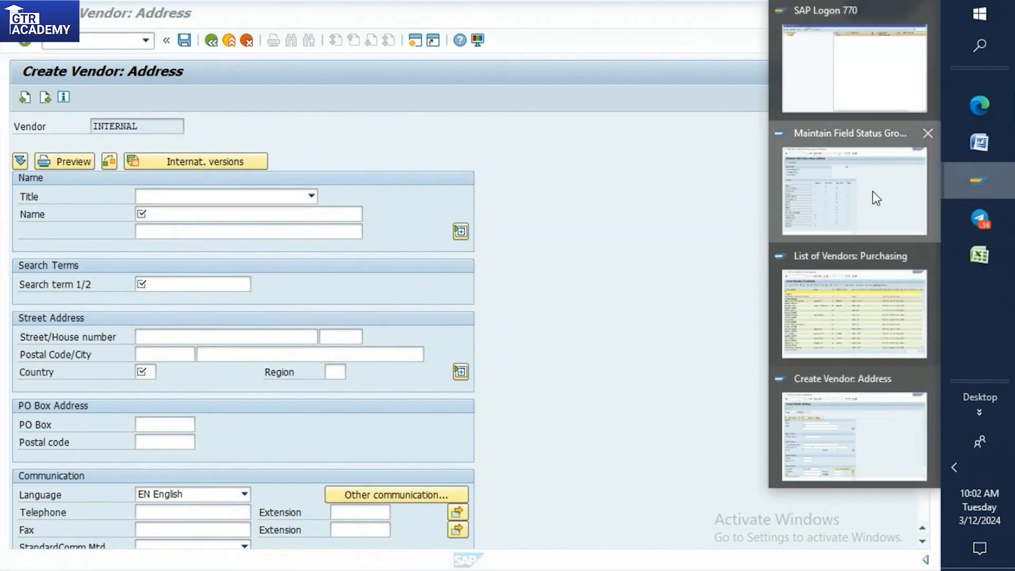
left_click(907, 199)
mouse_move(986, 189)
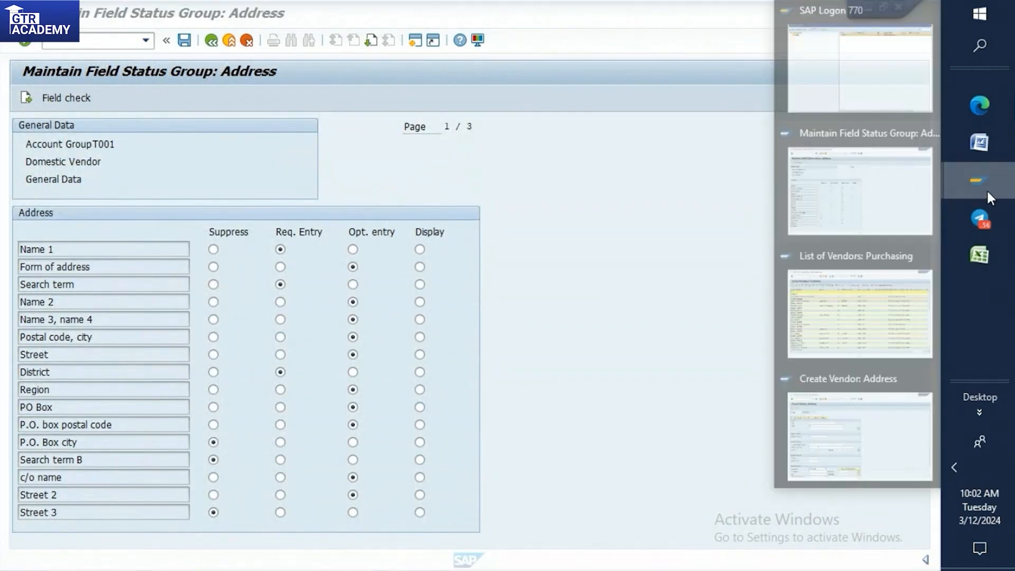
left_click(852, 422)
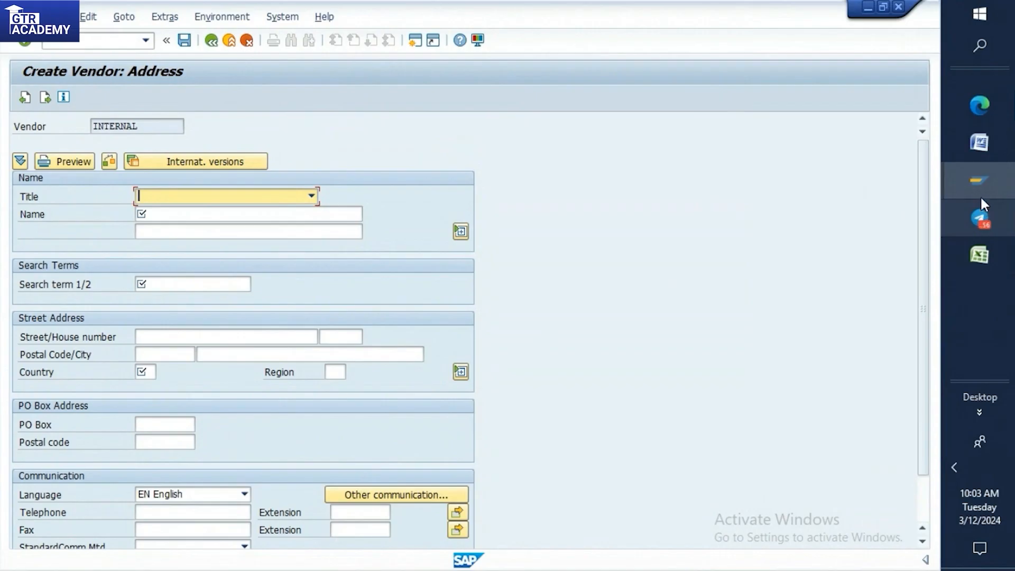
mouse_move(981, 180)
left_click(857, 225)
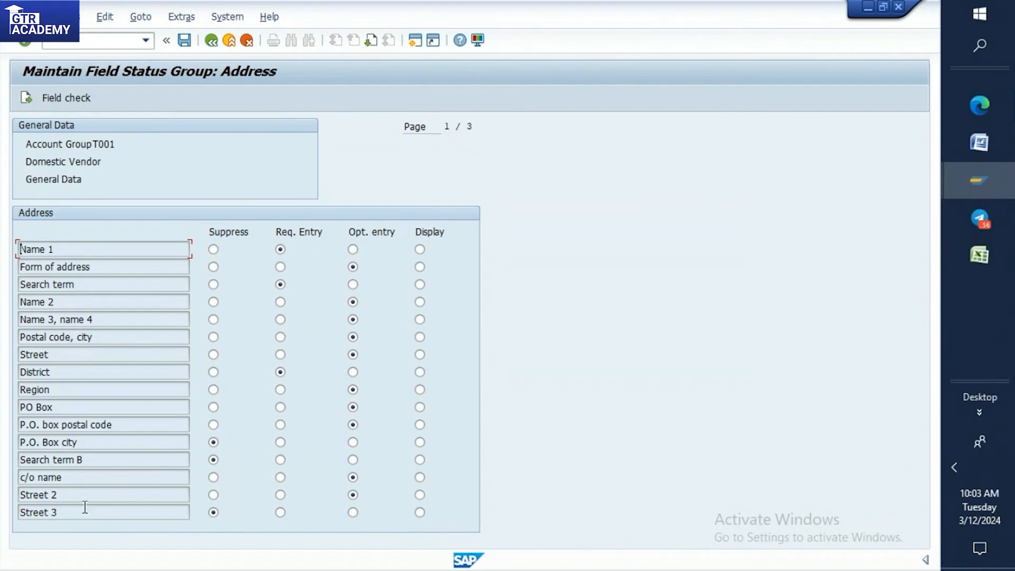
mouse_move(979, 180)
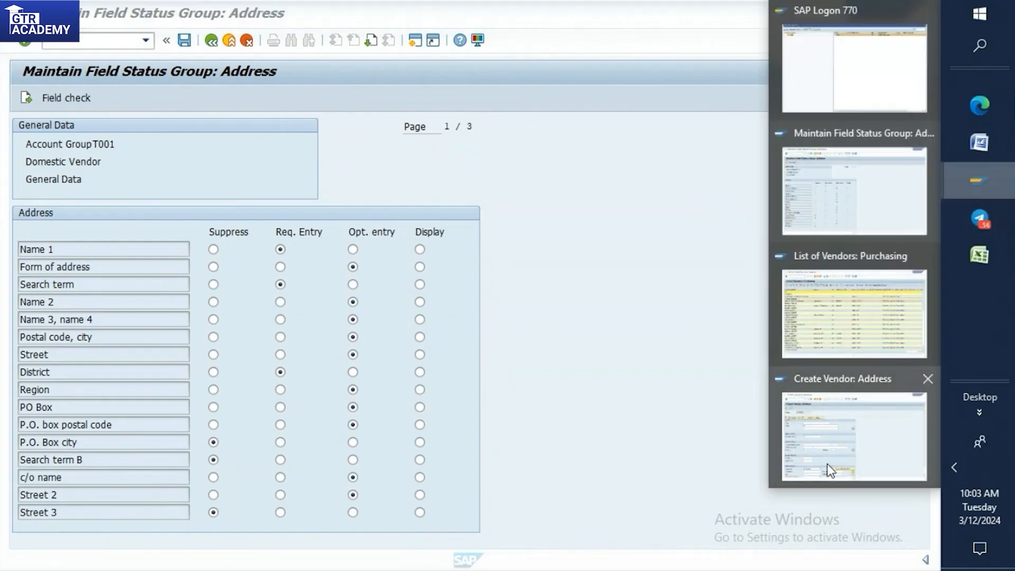
left_click(829, 469)
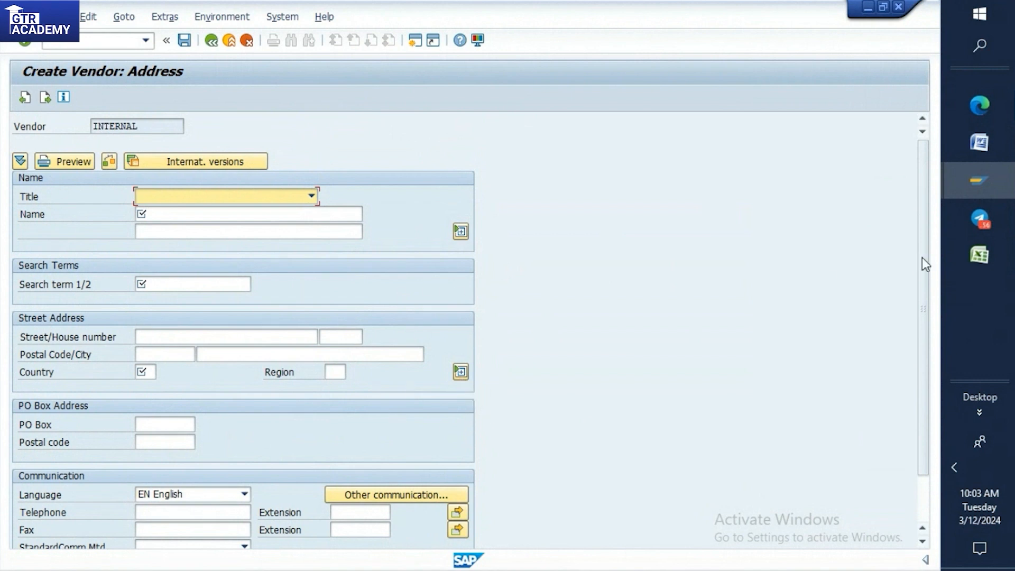
left_click(977, 176)
left_click(842, 218)
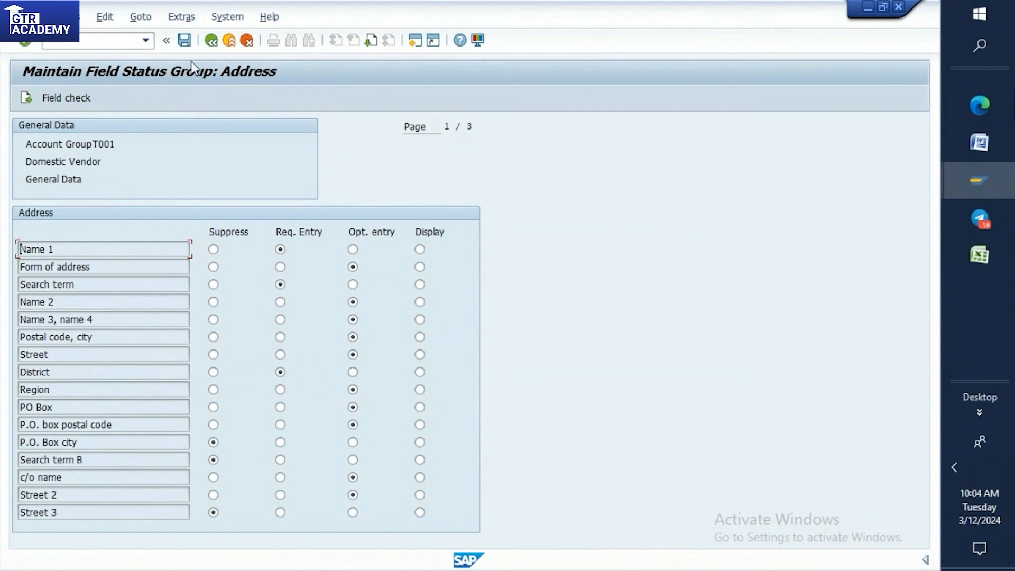
Review the Communication and Control field status groups under General Data for T001.
left_click(212, 41)
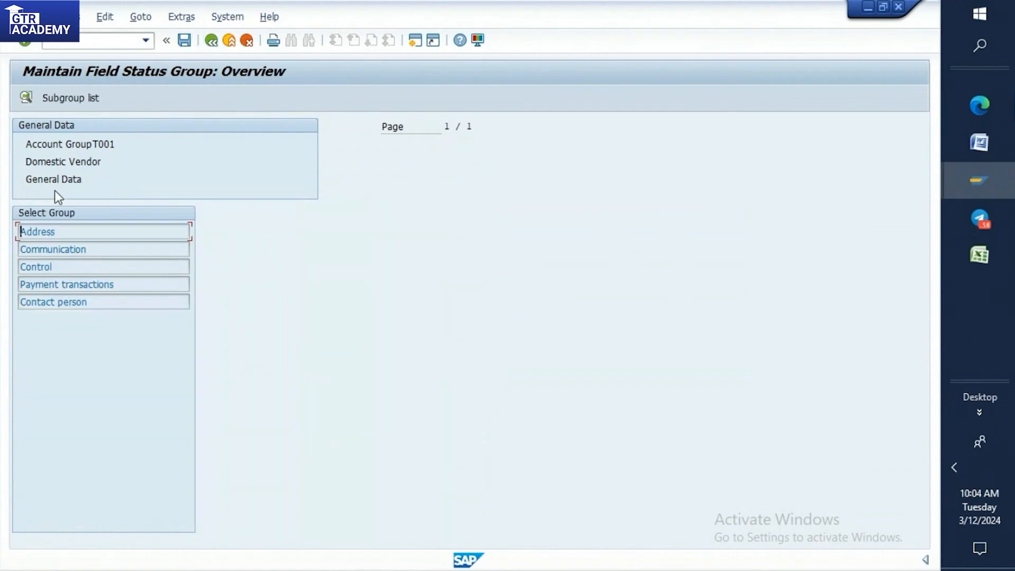
double_click(32, 250)
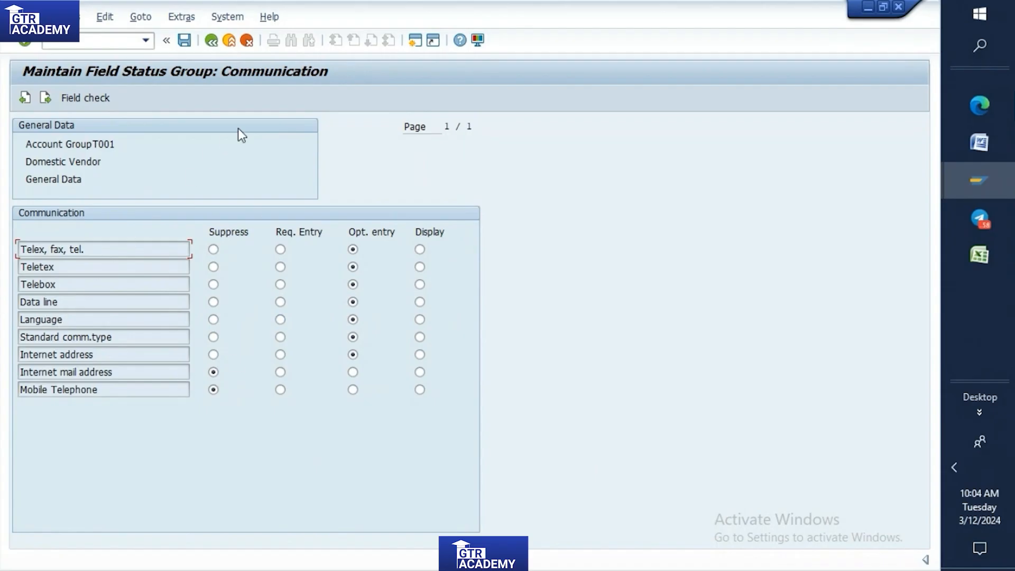
left_click(211, 42)
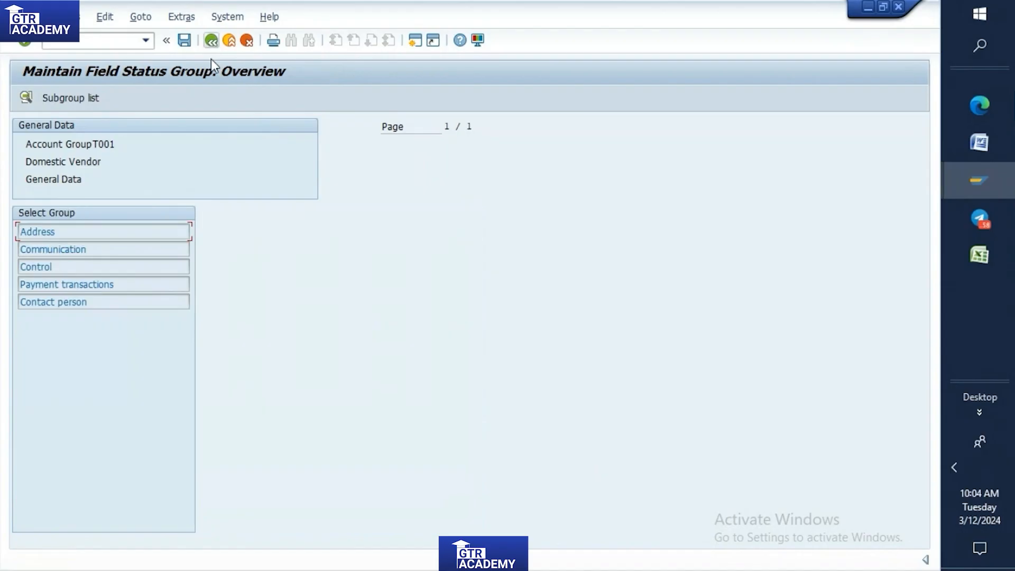
double_click(53, 267)
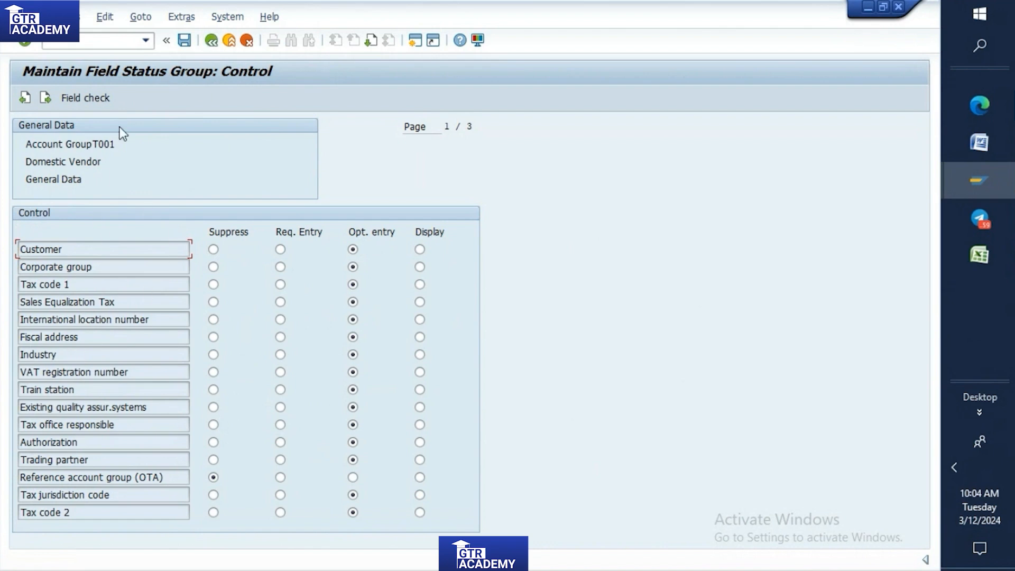
left_click(211, 40)
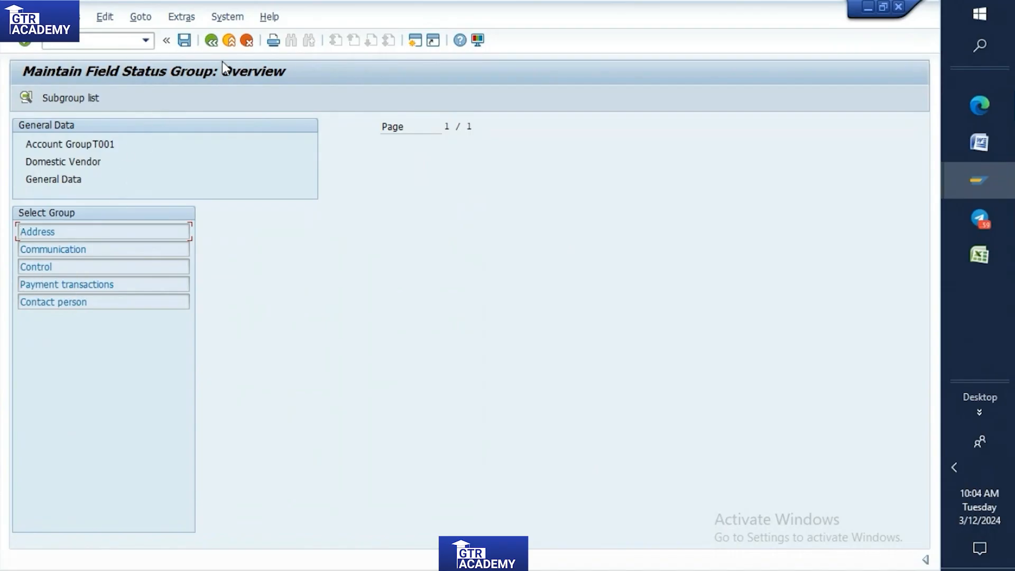
Examine the Account management field status group under Company Code Data for T001, and return to the account group details.
left_click(212, 43)
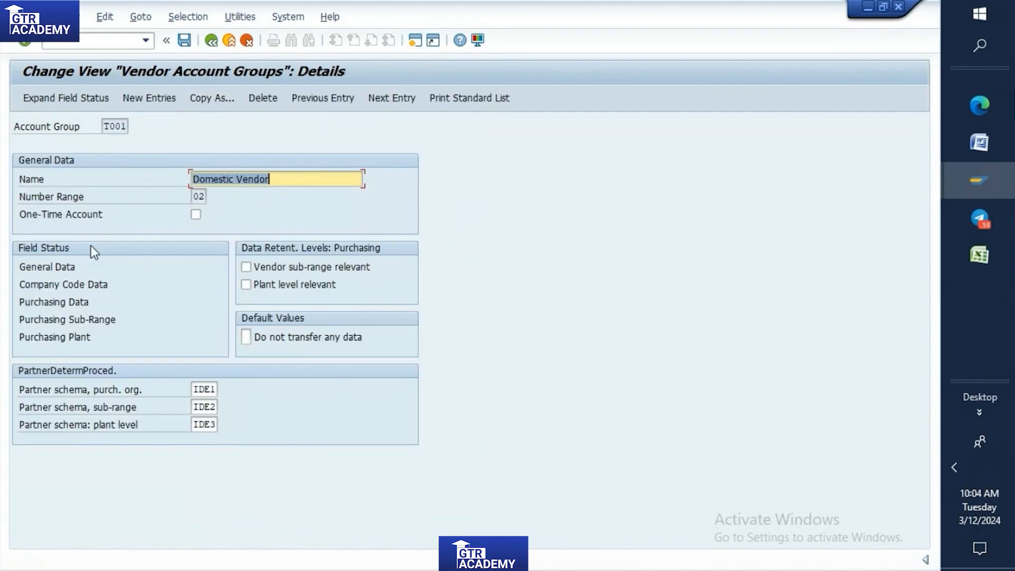
double_click(45, 285)
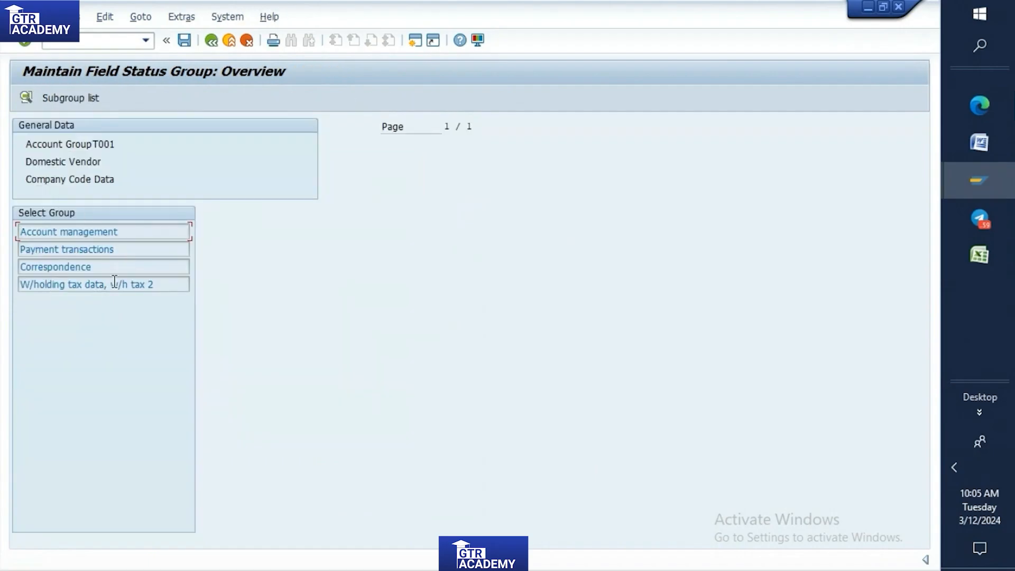
double_click(50, 233)
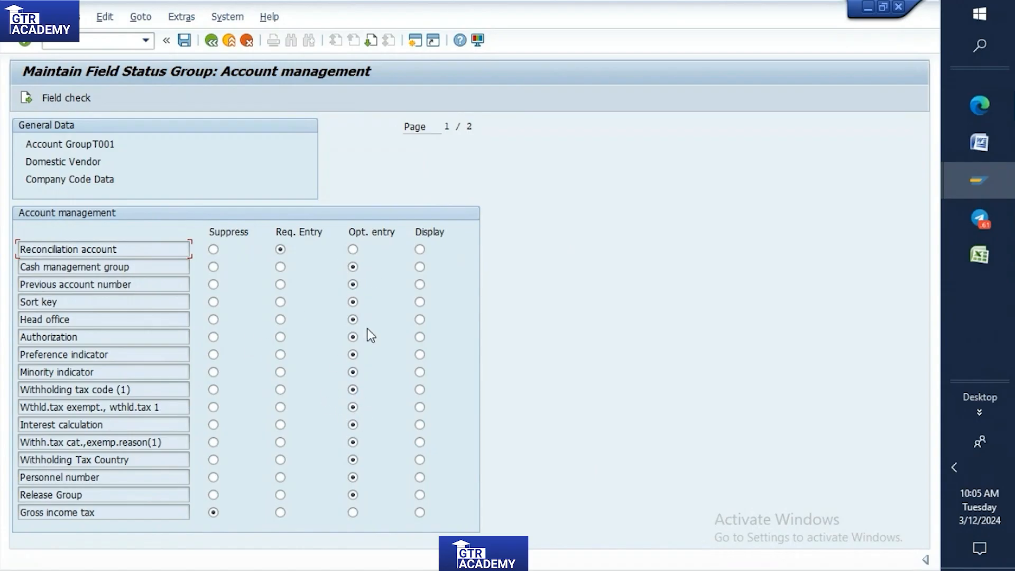
left_click(208, 47)
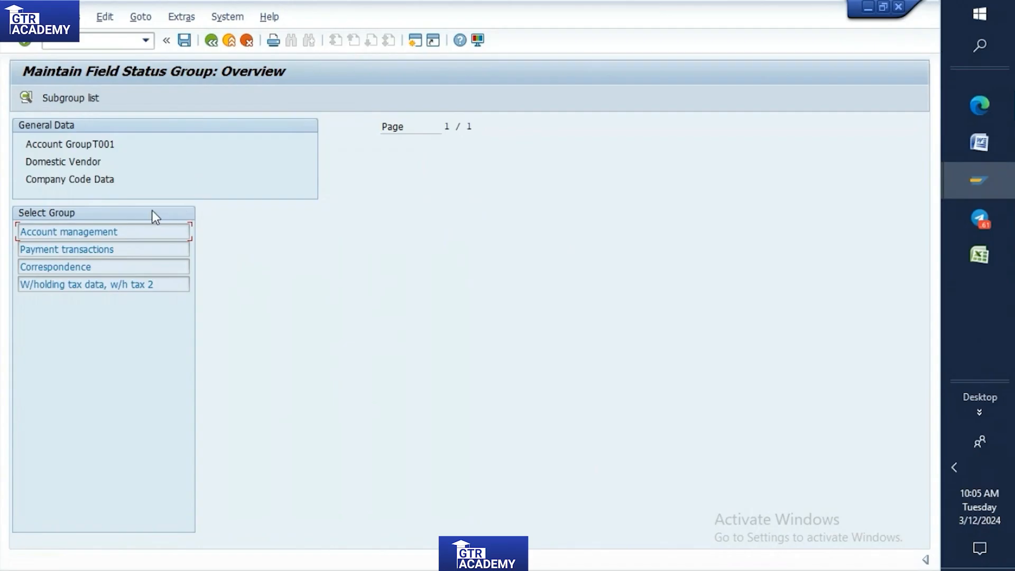
double_click(64, 233)
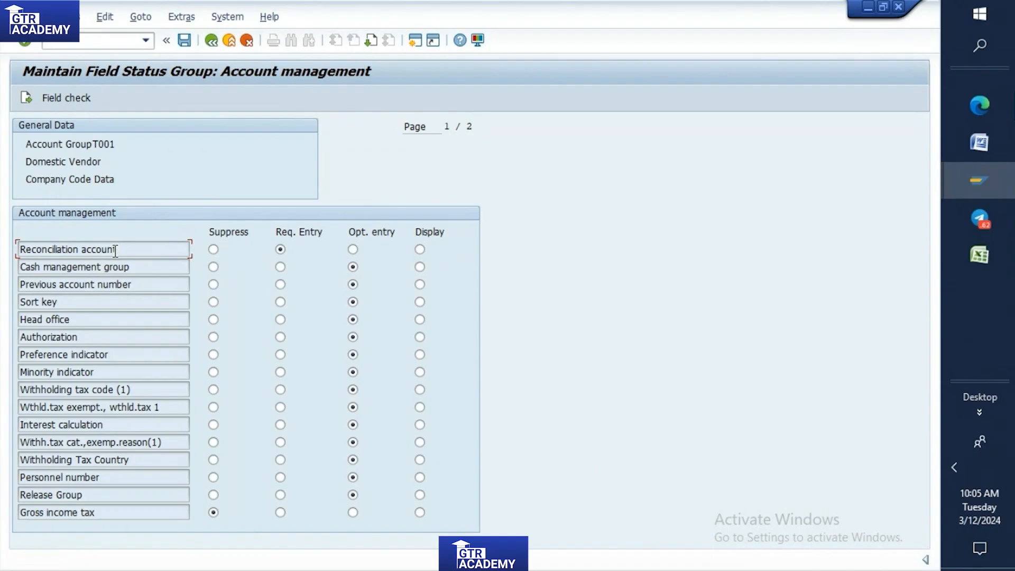
left_click(211, 41)
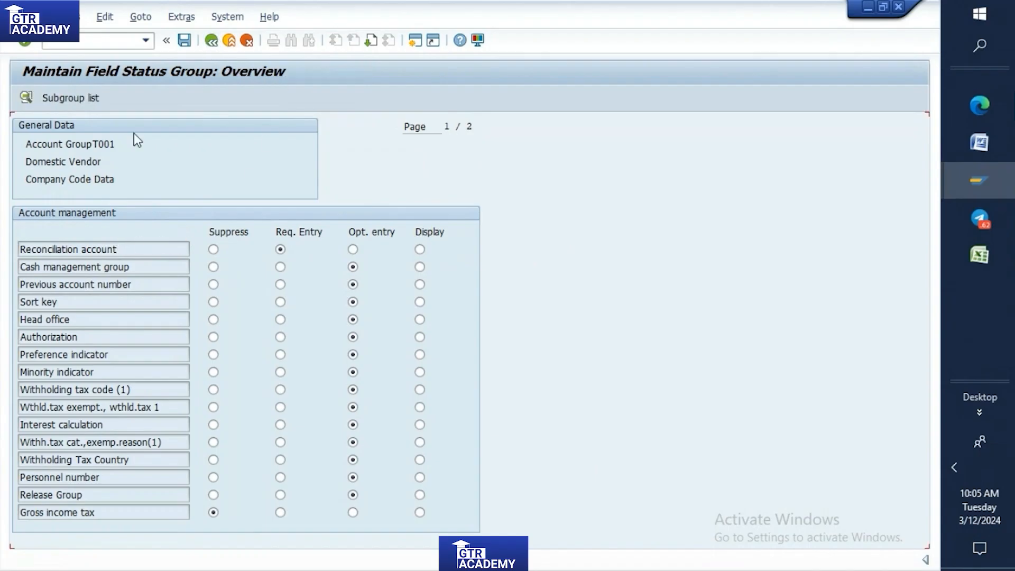
left_click(212, 41)
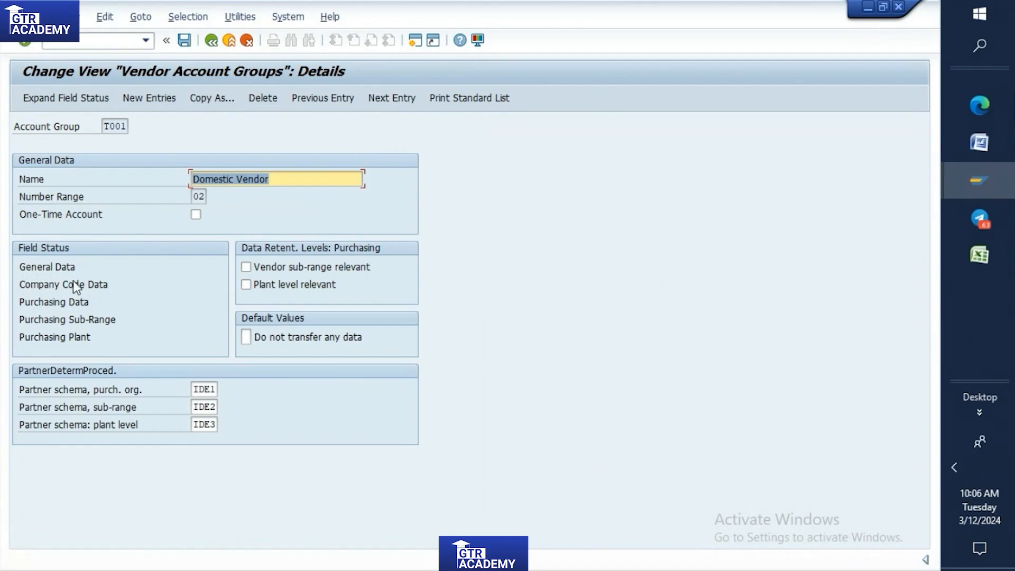
Reopen the General Data address field status for T001 and check it against the Screen Field Setting requirements in the Word document.
double_click(46, 269)
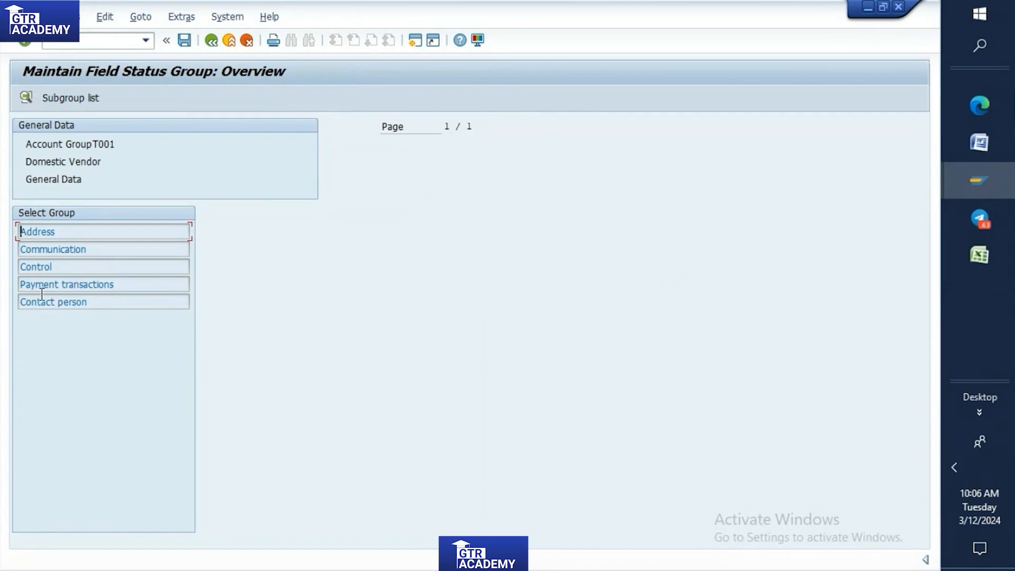
double_click(43, 232)
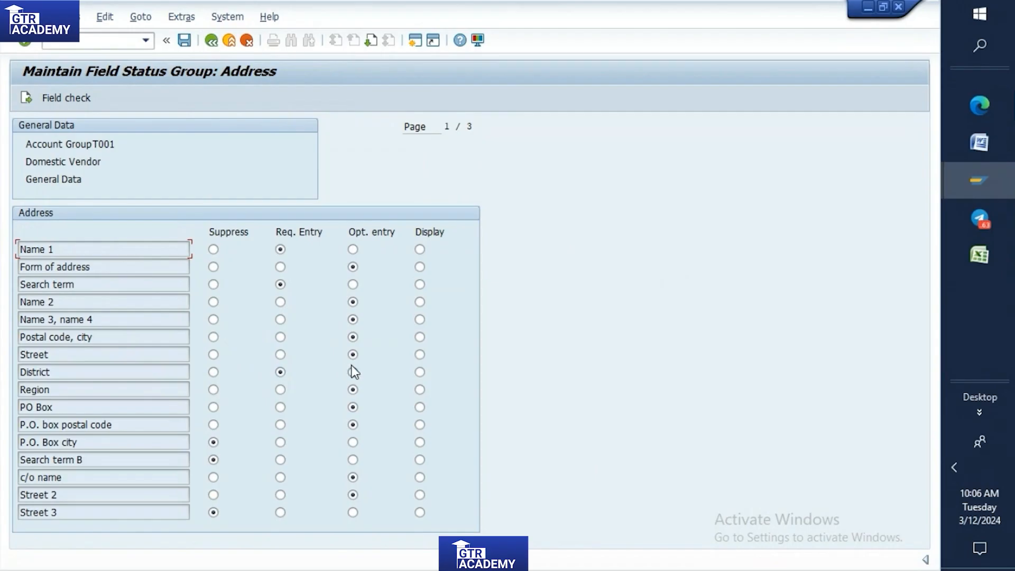
left_click(985, 147)
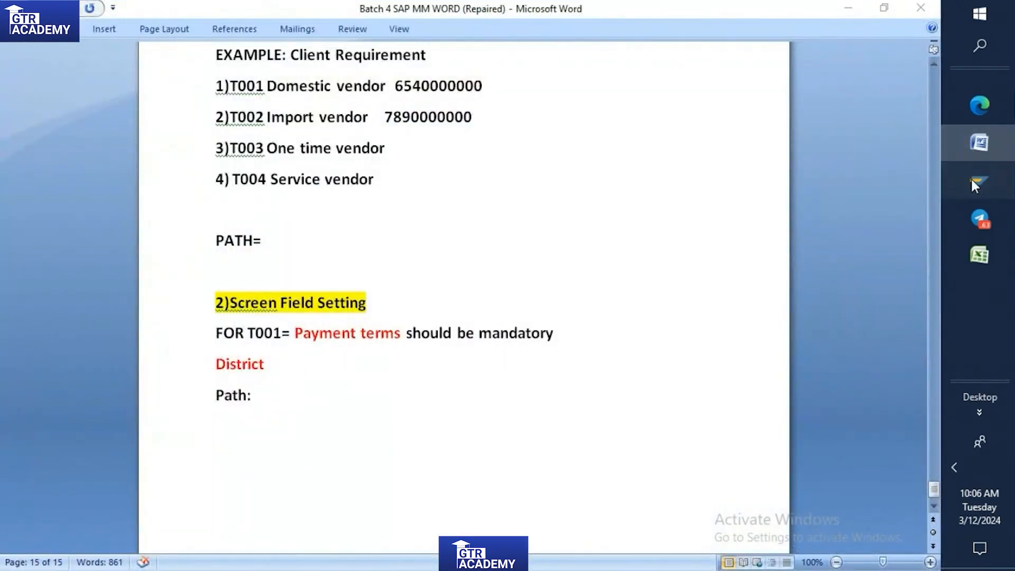
mouse_move(972, 178)
left_click(843, 211)
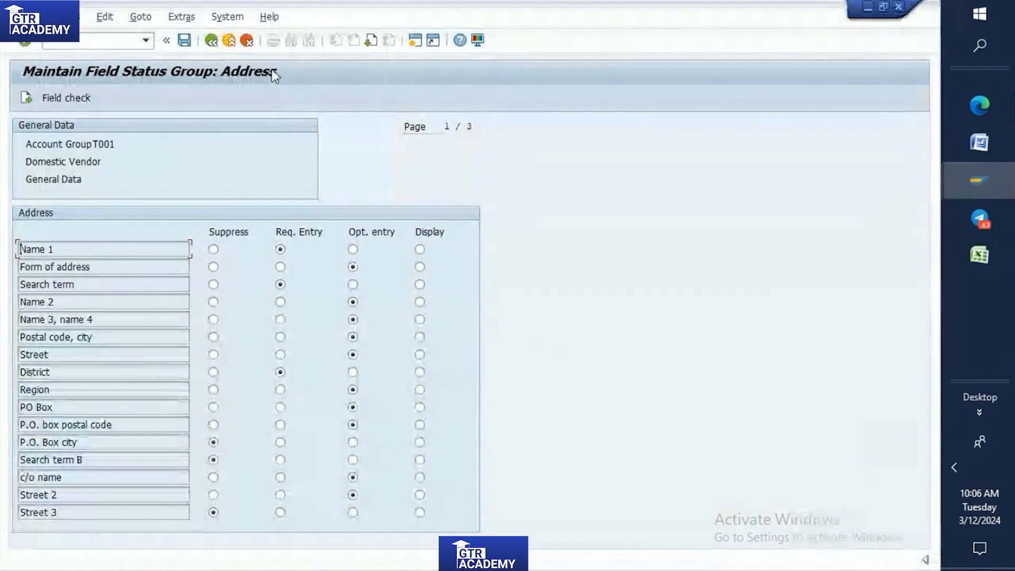
Look for payment terms in the Account management and Payment transactions groups under T001's Company Code Data, and return to the account group details.
left_click(211, 40)
left_click(211, 41)
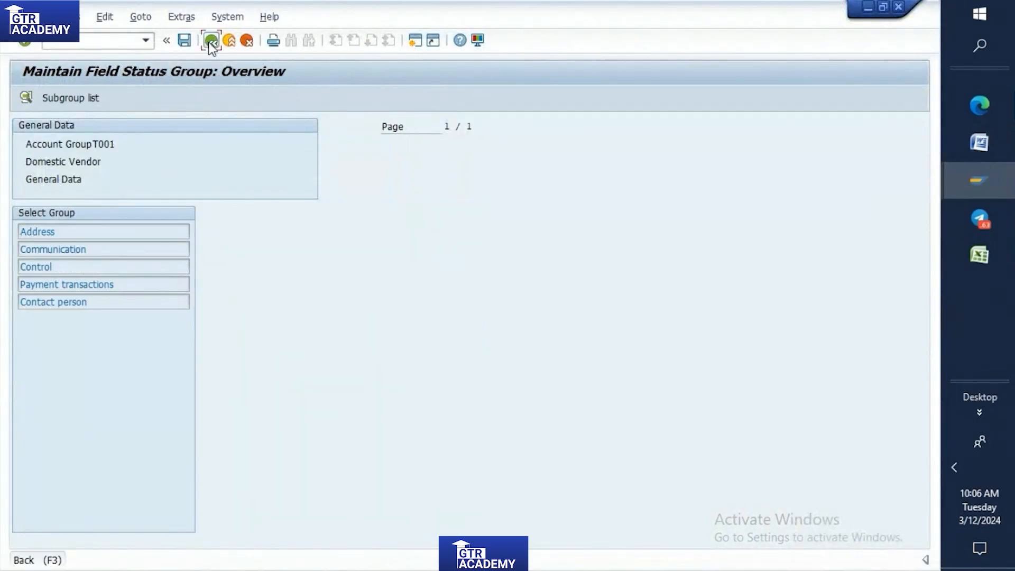
left_click(52, 284)
double_click(51, 284)
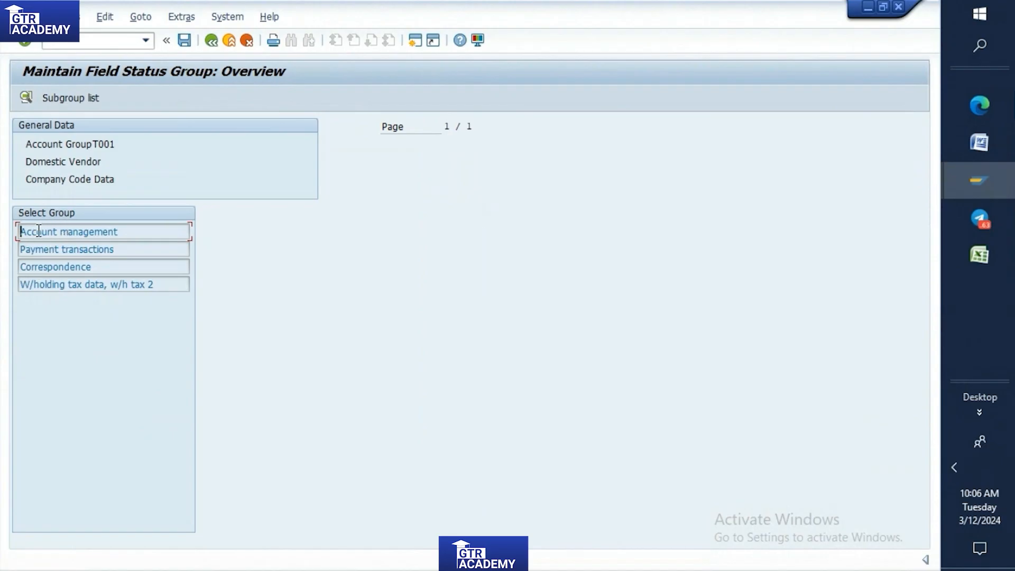
double_click(61, 231)
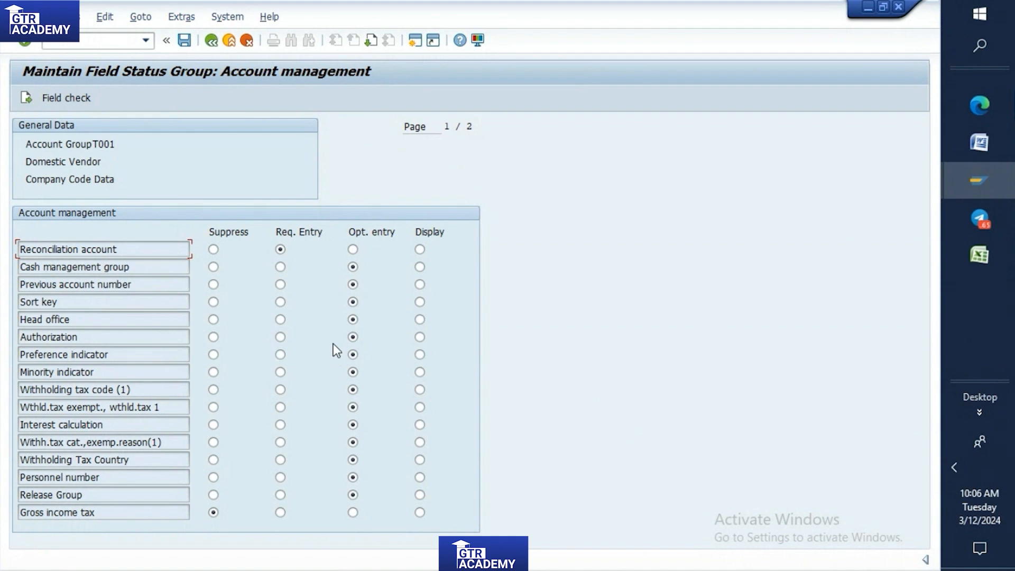
left_click(210, 40)
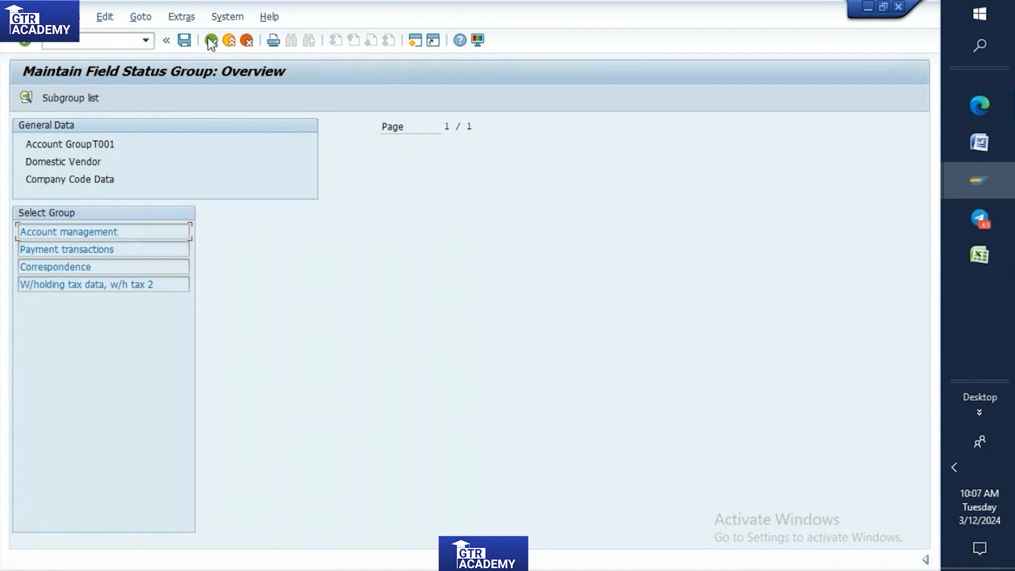
double_click(57, 251)
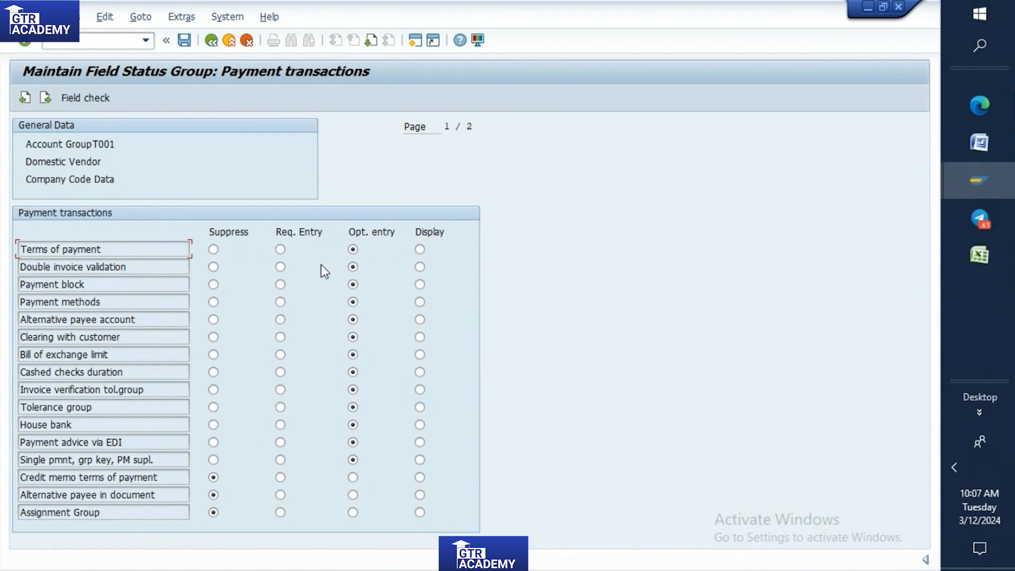
left_click(206, 43)
left_click(205, 43)
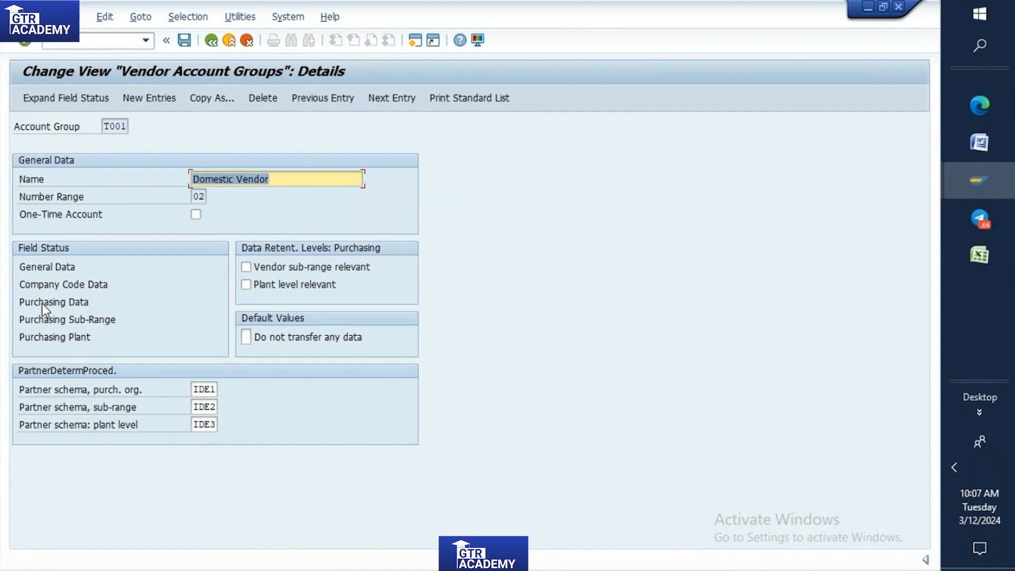
Open the Purchasing data field status group for T001, check the requirement in Word, and set Terms of payment to required entry.
double_click(46, 301)
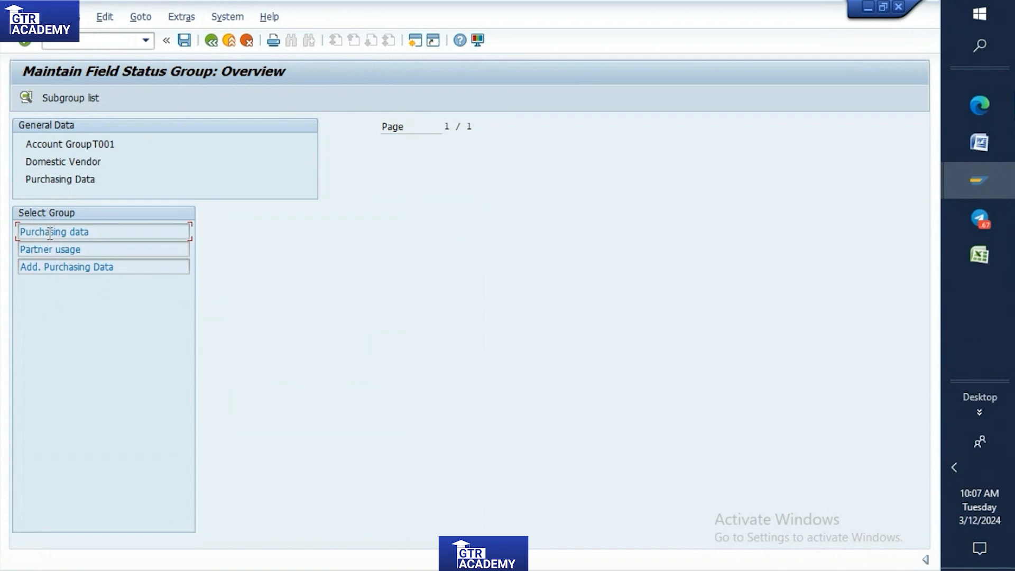
double_click(51, 231)
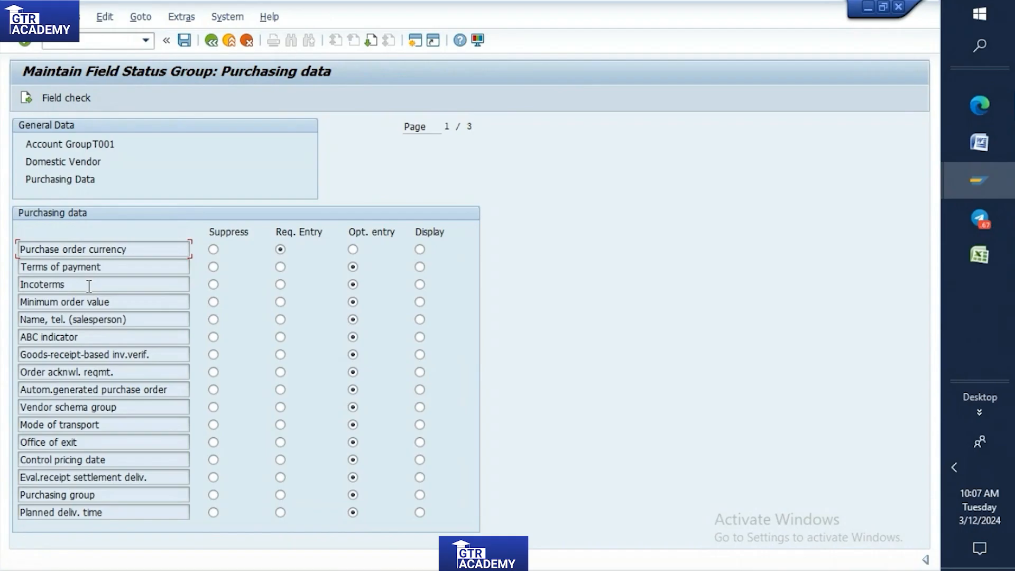
left_click(980, 142)
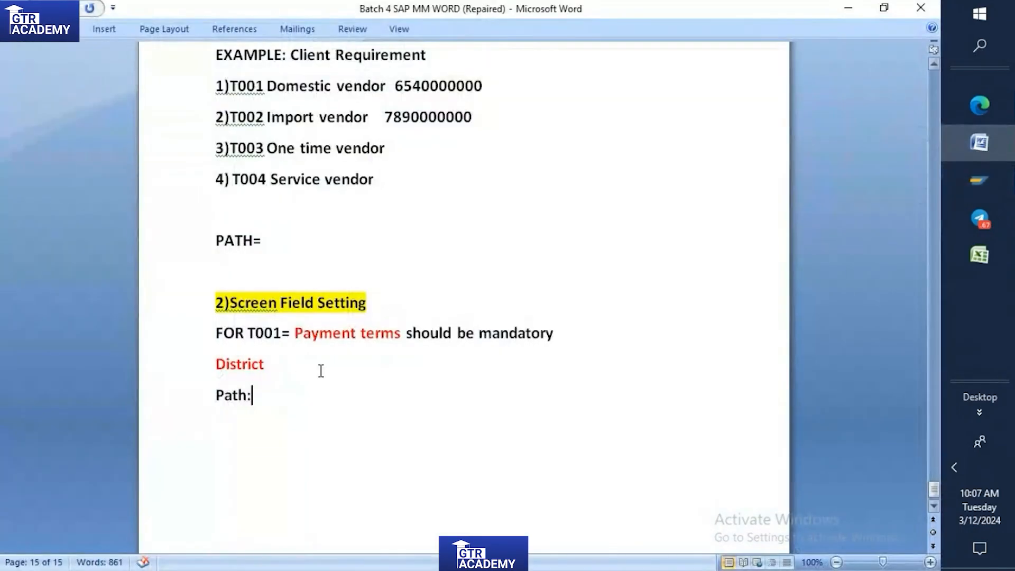
mouse_move(992, 184)
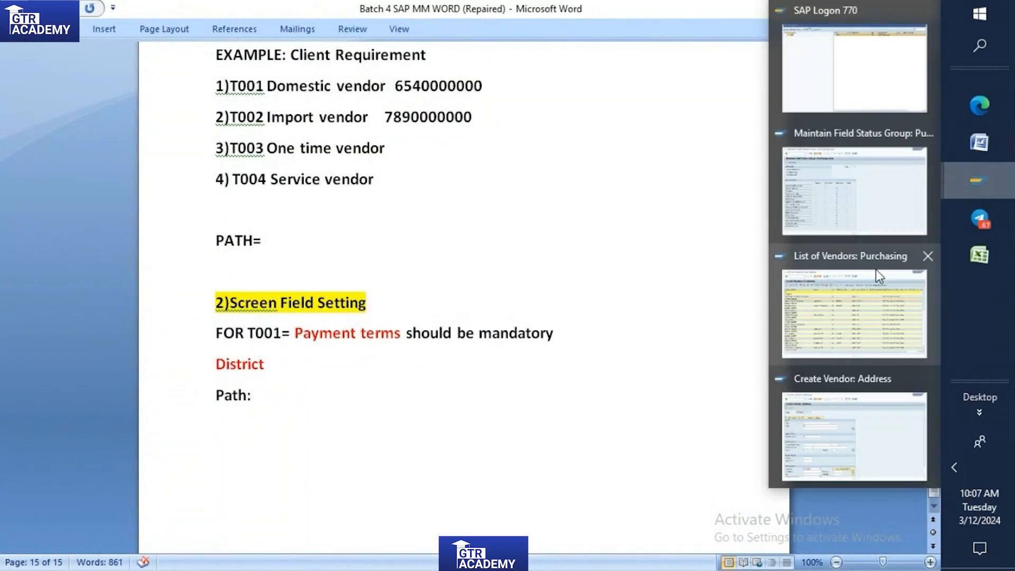
left_click(851, 233)
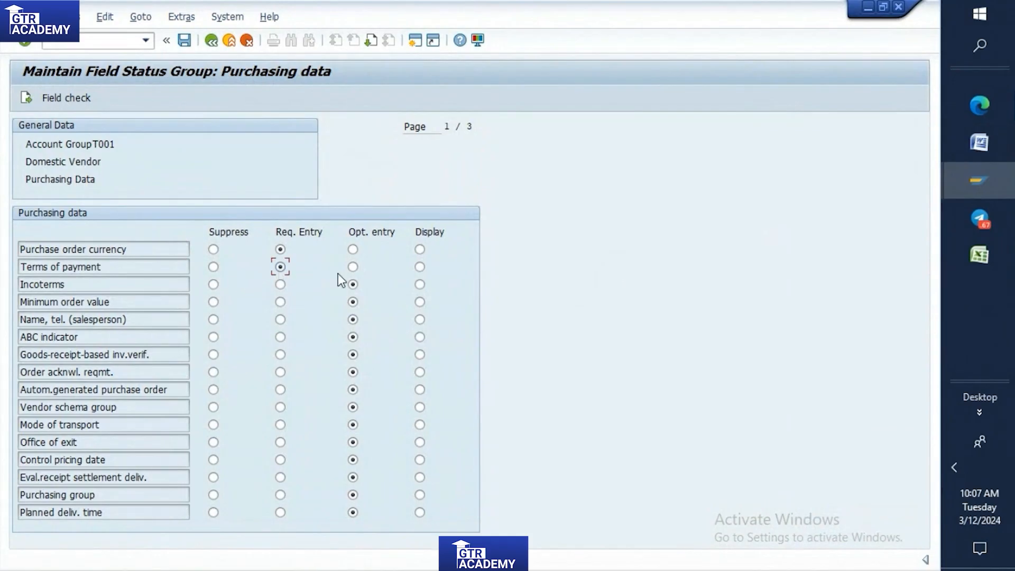
left_click(353, 267)
left_click(281, 272)
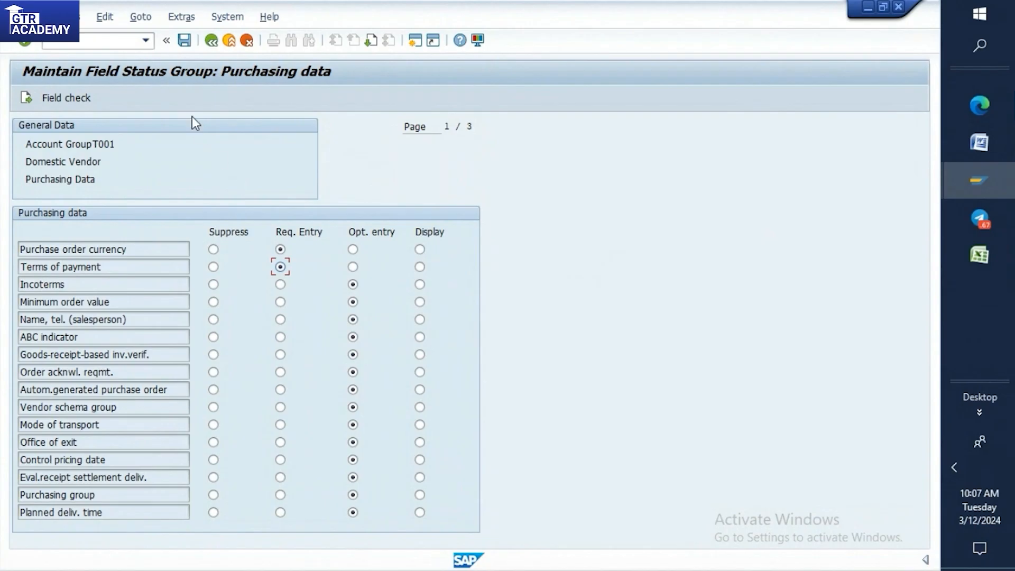
Save the Purchasing data field status for T001, reopen the group to check the Terms of payment setting, and save again.
left_click(184, 40)
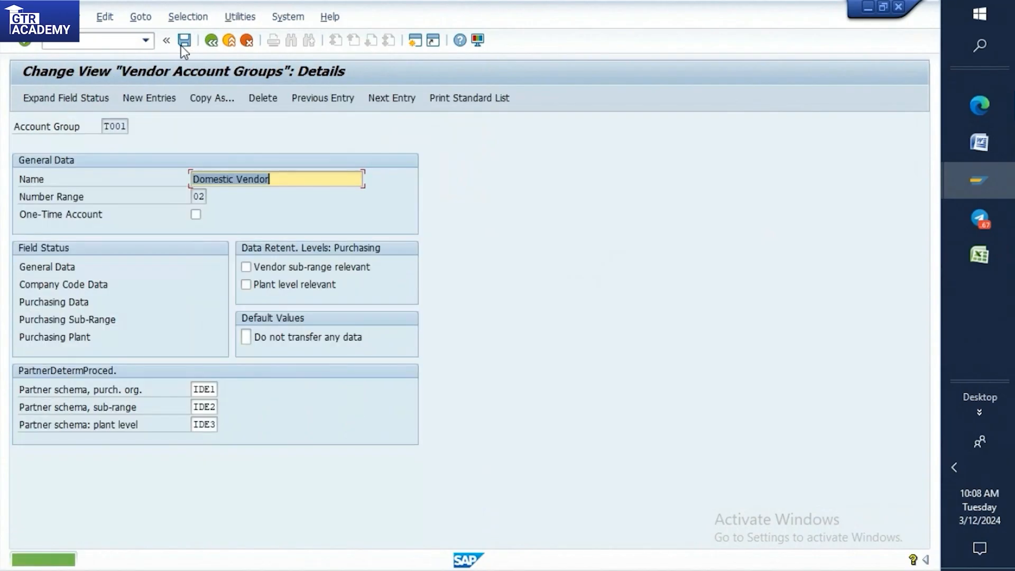
left_click(183, 41)
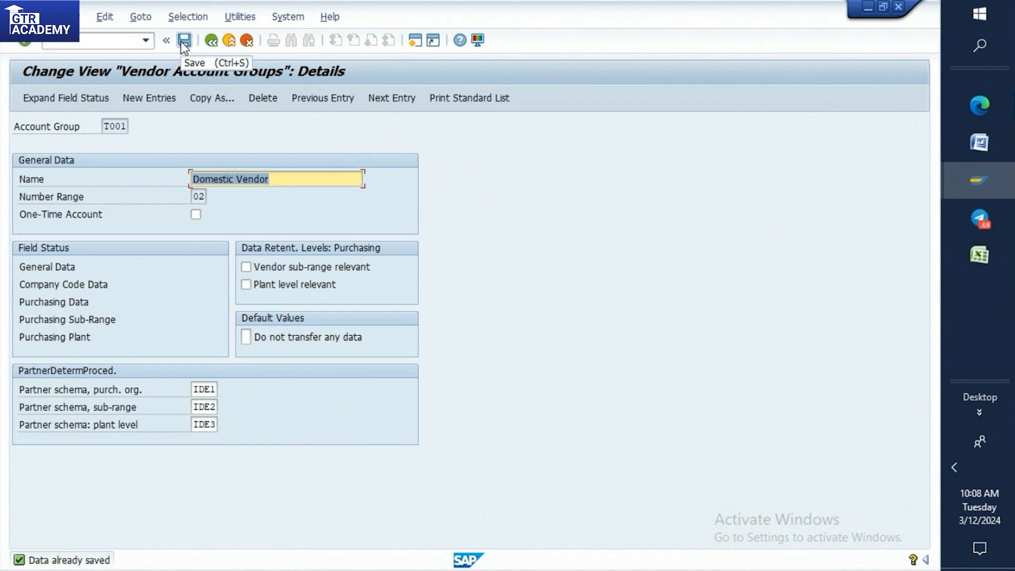
double_click(53, 306)
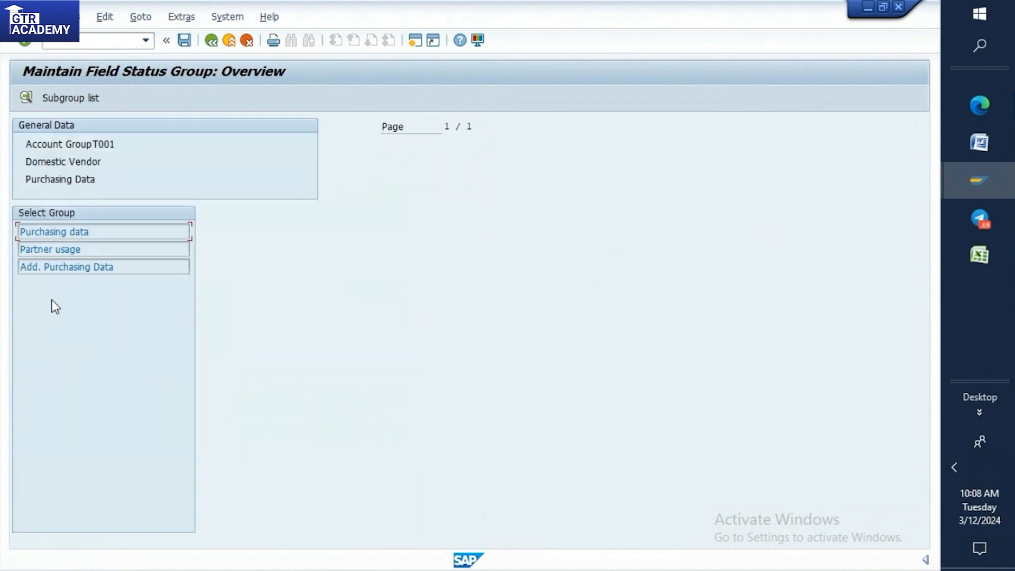
double_click(57, 231)
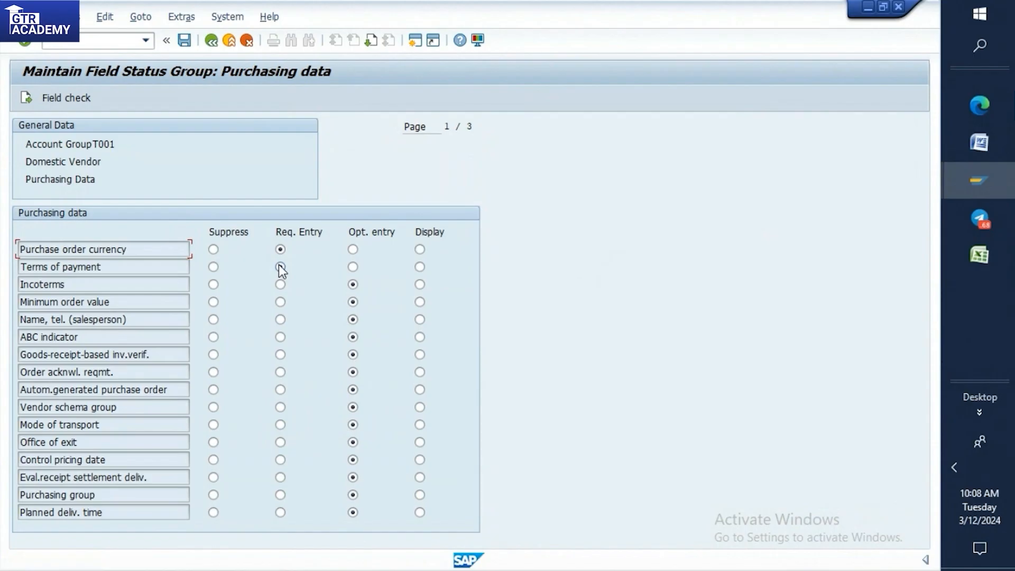
left_click(189, 42)
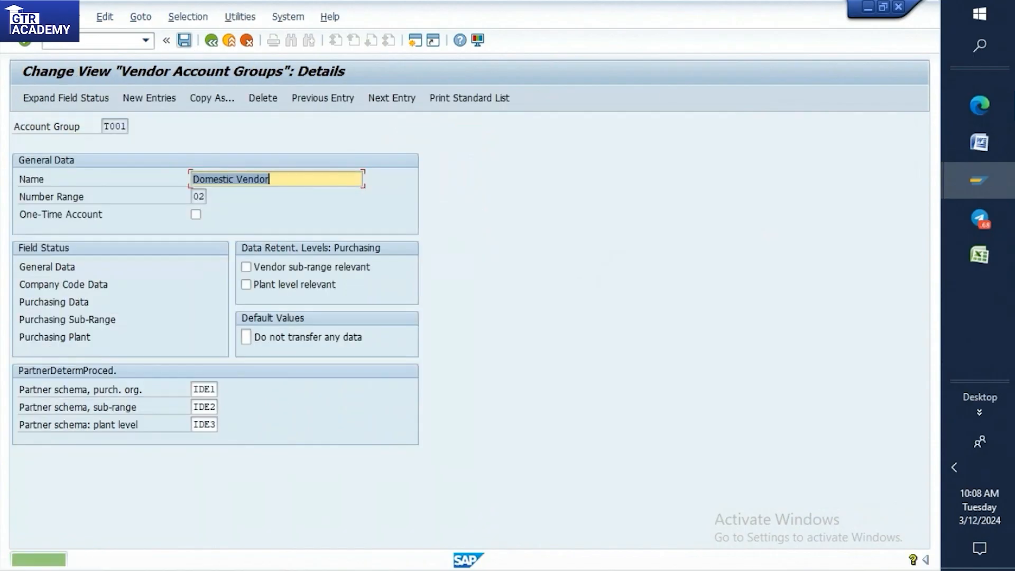
Review the Screen Field Setting requirements for T001 in the Word document, return to SAP, and save the account group.
left_click(980, 142)
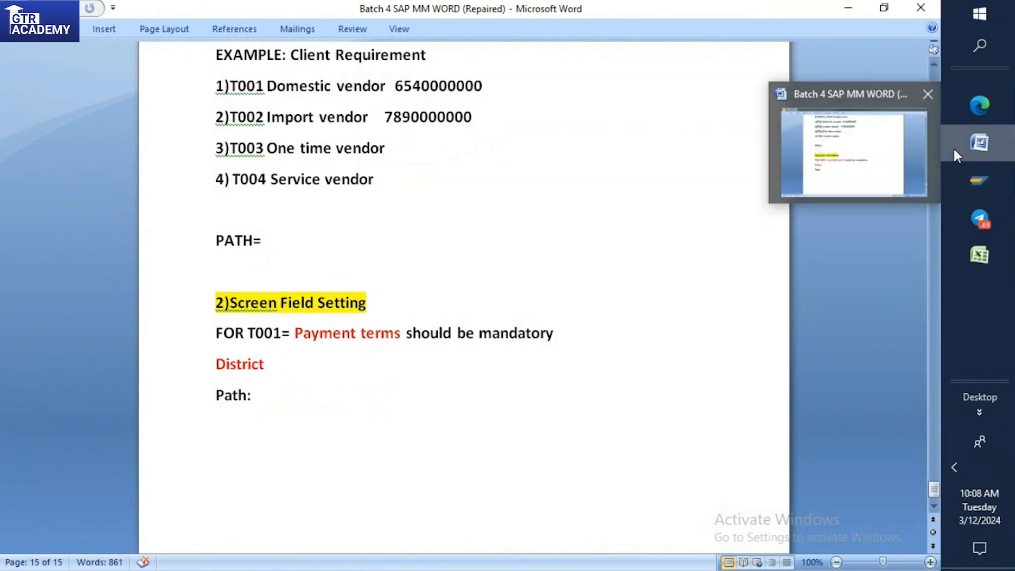
mouse_move(963, 177)
left_click(895, 198)
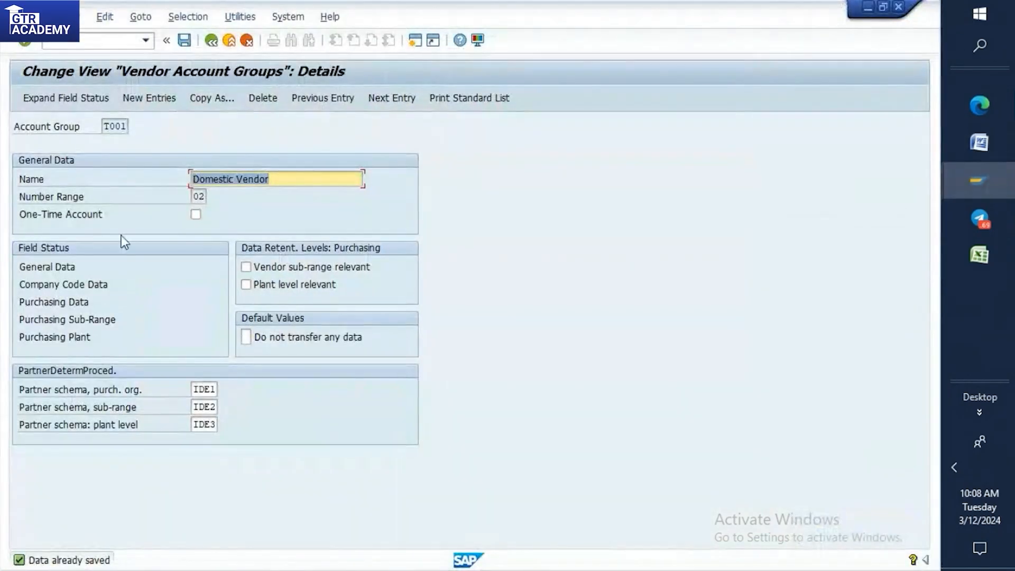
left_click(183, 40)
left_click(184, 41)
Open the Create Vendor transaction in a new session.
left_click(92, 44)
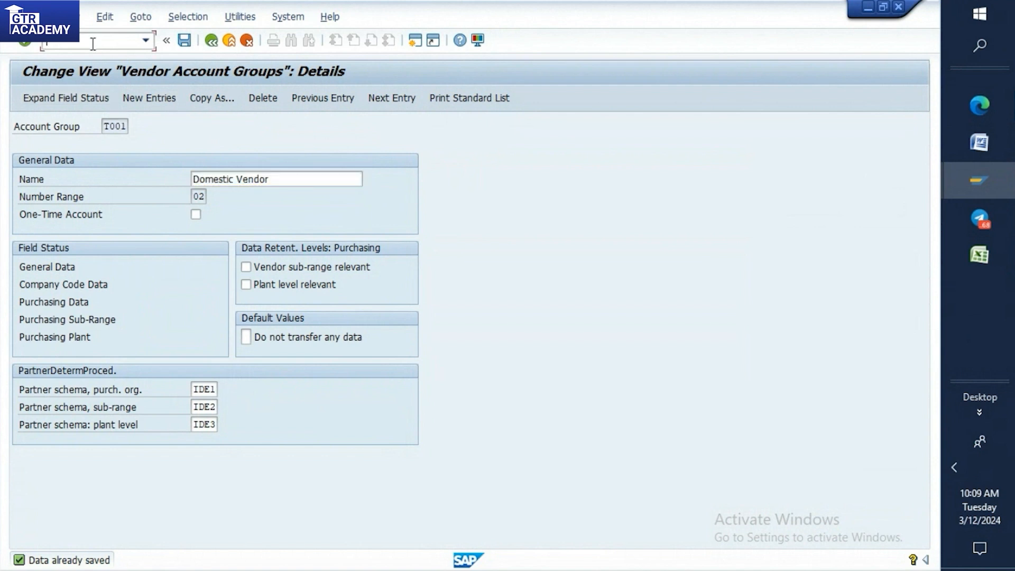
type("/n")
key("BackSpace")
type("oxk")
key("Return")
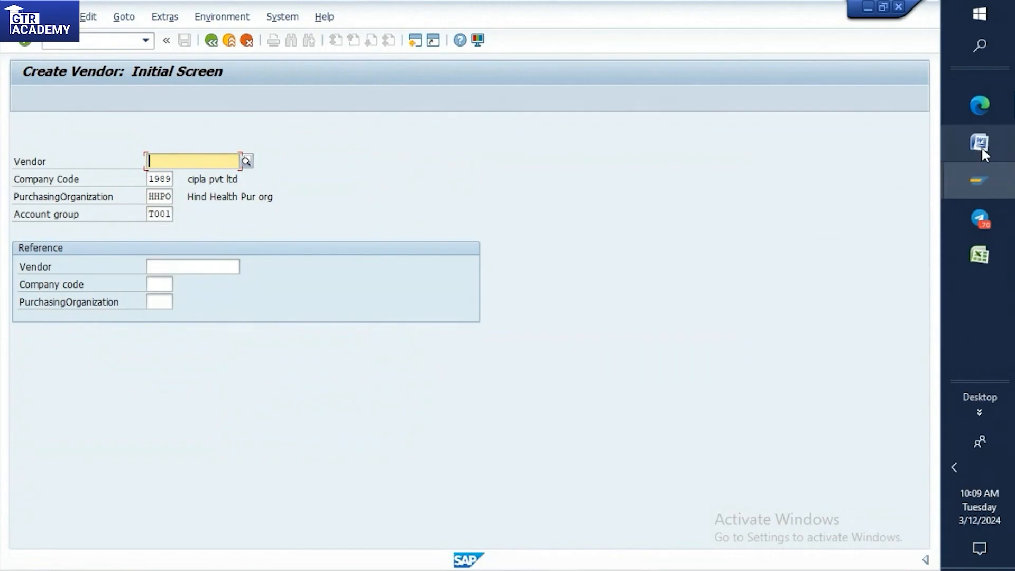
Bring the Create Vendor session back up and continue to the address screen for account group T001.
left_click(982, 113)
left_click(886, 97)
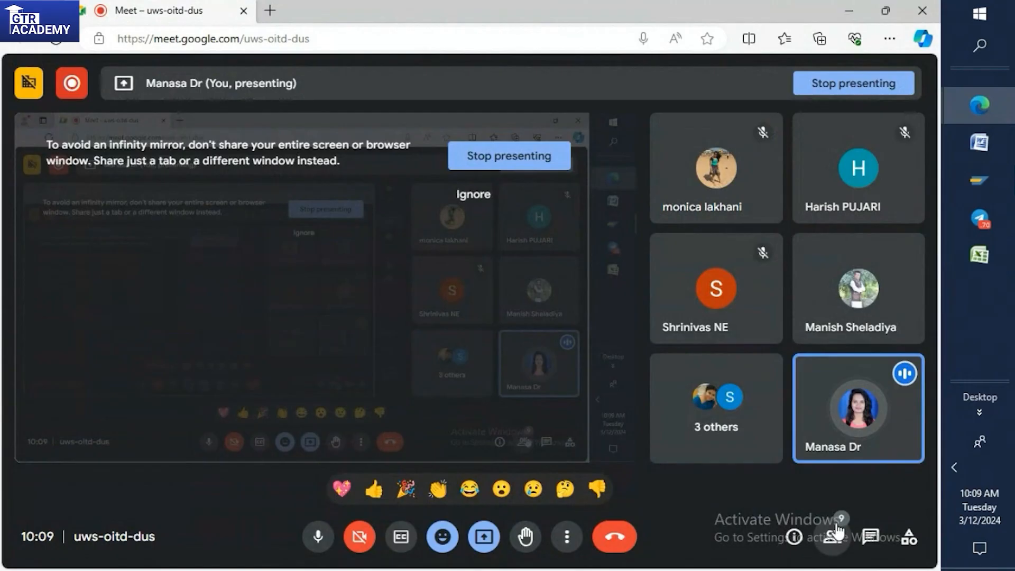
key("alt+Tab")
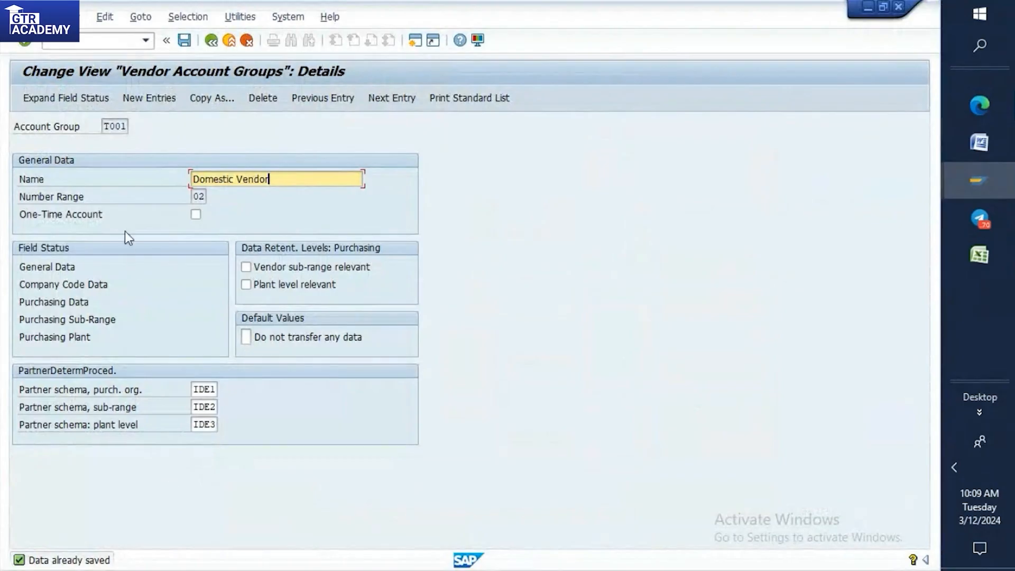
left_click(995, 183)
left_click(877, 186)
left_click(956, 180)
left_click(852, 508)
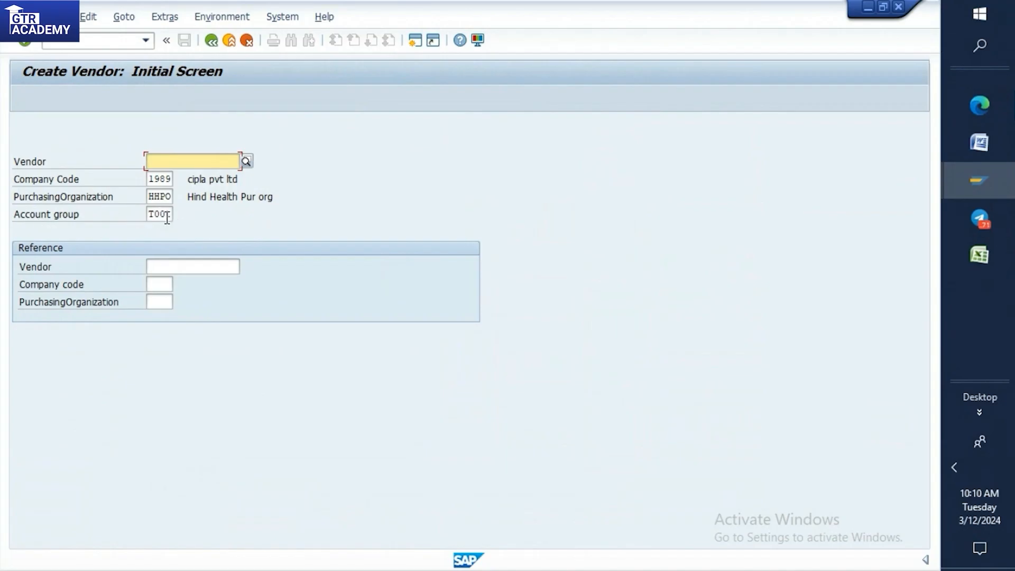
key("Return")
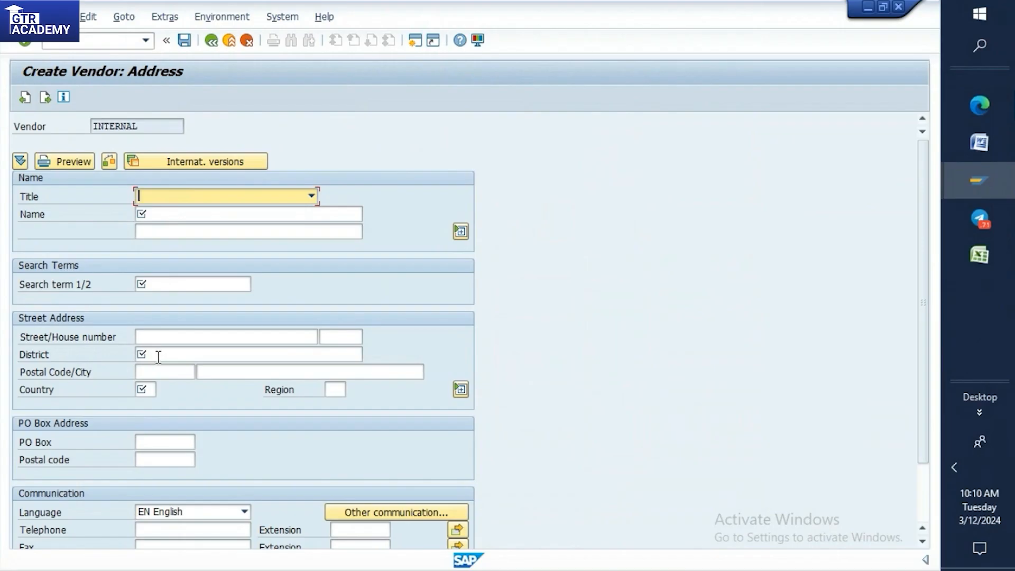
Open a second Create Vendor session from the vendor address screen.
left_click(105, 39)
type("/nobd3")
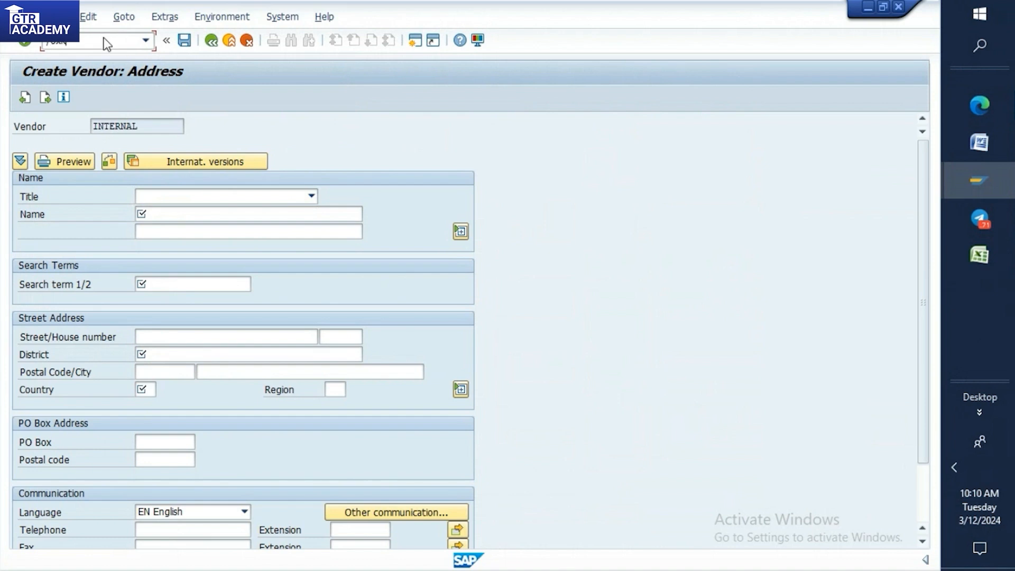
key("Return")
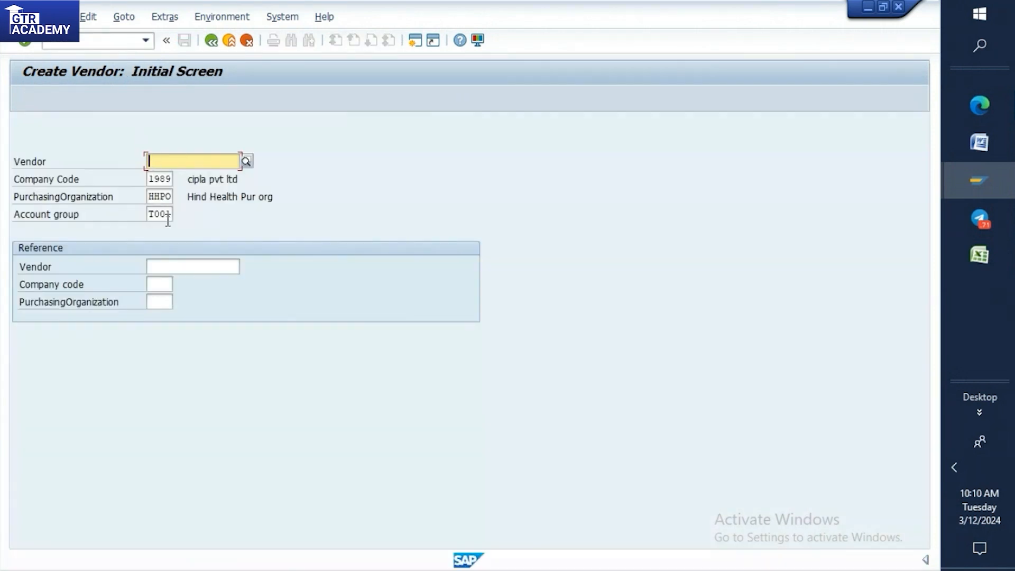
Set the account group to KRED in the second Create Vendor session and examine its address fields for comparison with T001.
left_click(169, 217)
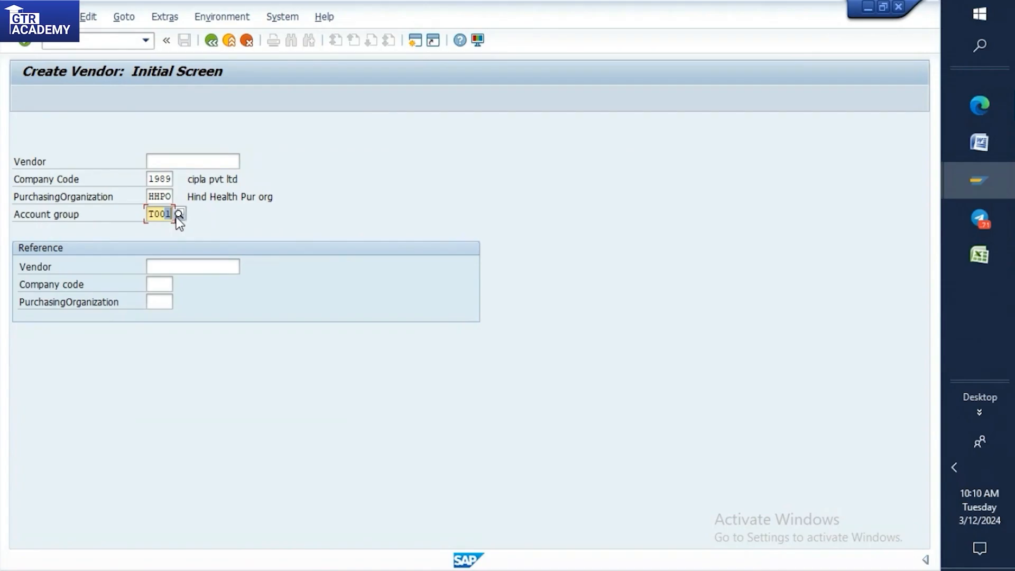
key("BackSpace")
key("BackSpace")
key("BackSpace")
key("BackSpace")
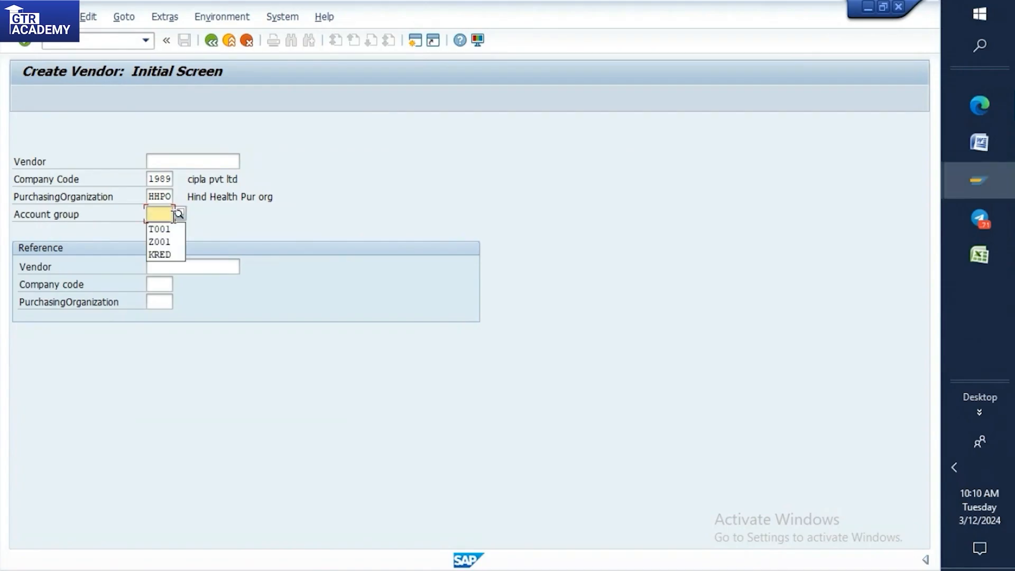
type("KRED")
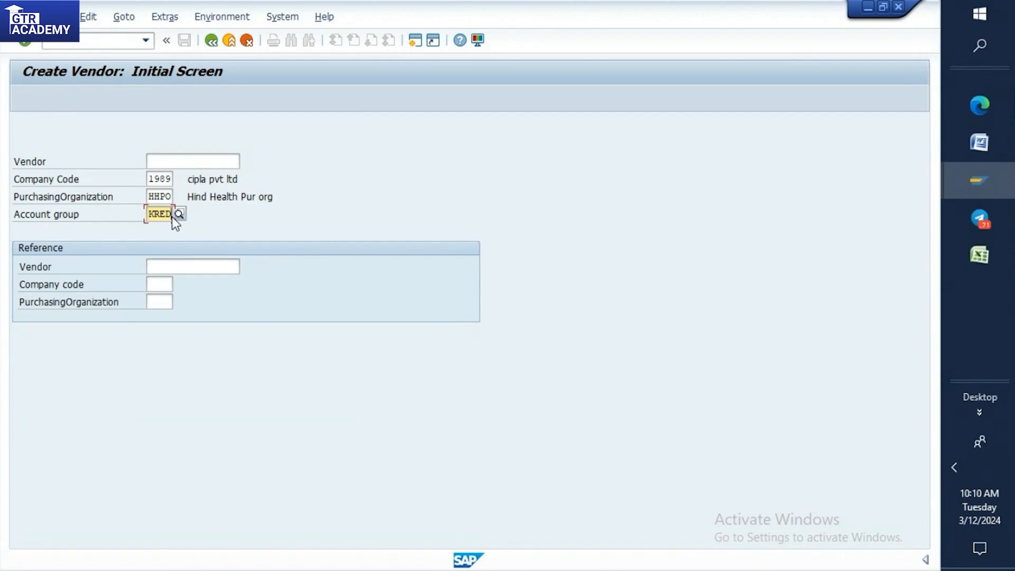
key("Return")
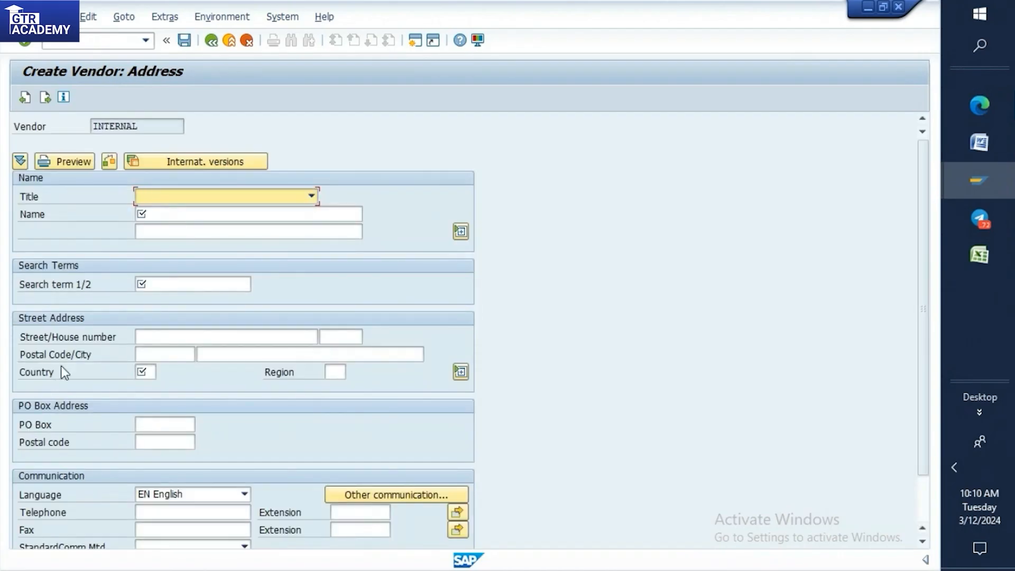
scroll(133, 451, "down", 1)
scroll(132, 450, "down", 3)
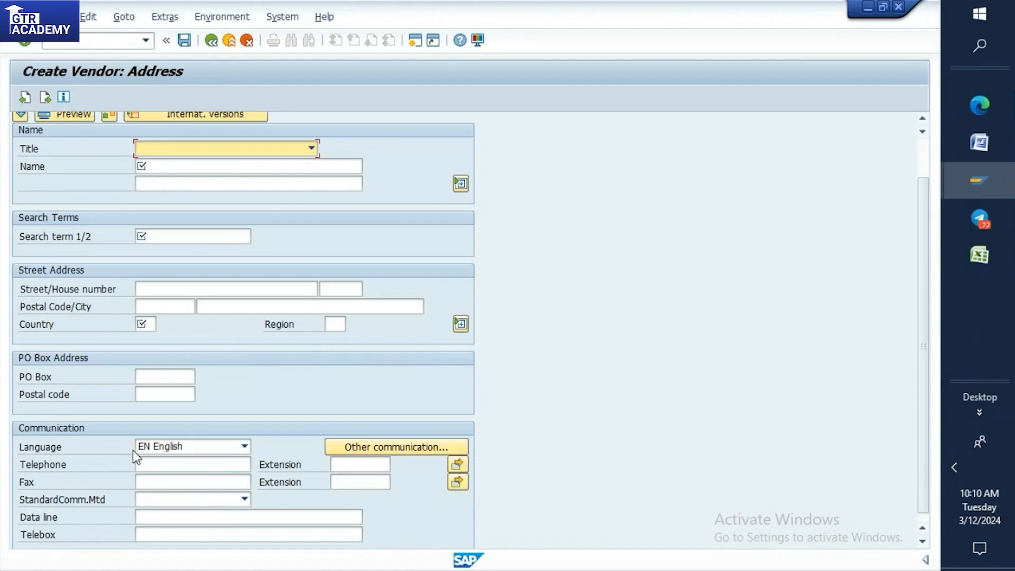
scroll(323, 374, "down", 1)
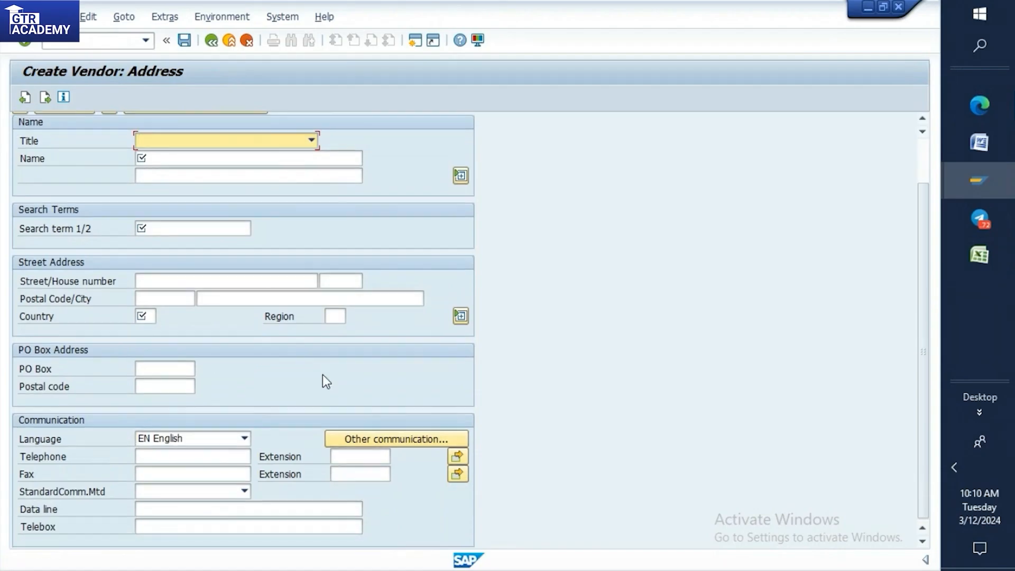
scroll(323, 374, "up", 5)
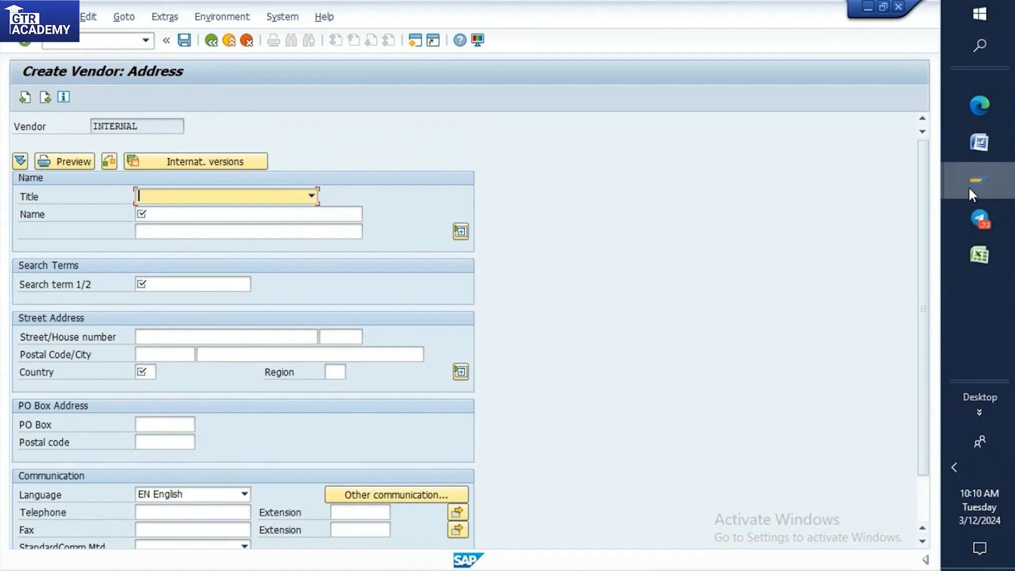
Switch back to the T001 vendor address session, set the title to Company and enter the name HINDUJA VENDOR ACCOUNT GROUP.
mouse_move(970, 191)
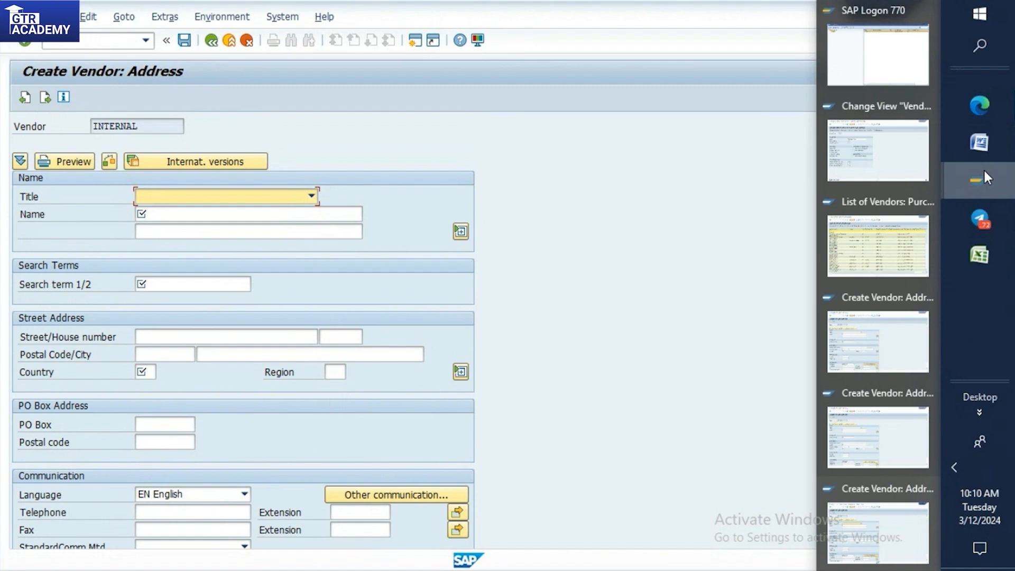
left_click(852, 445)
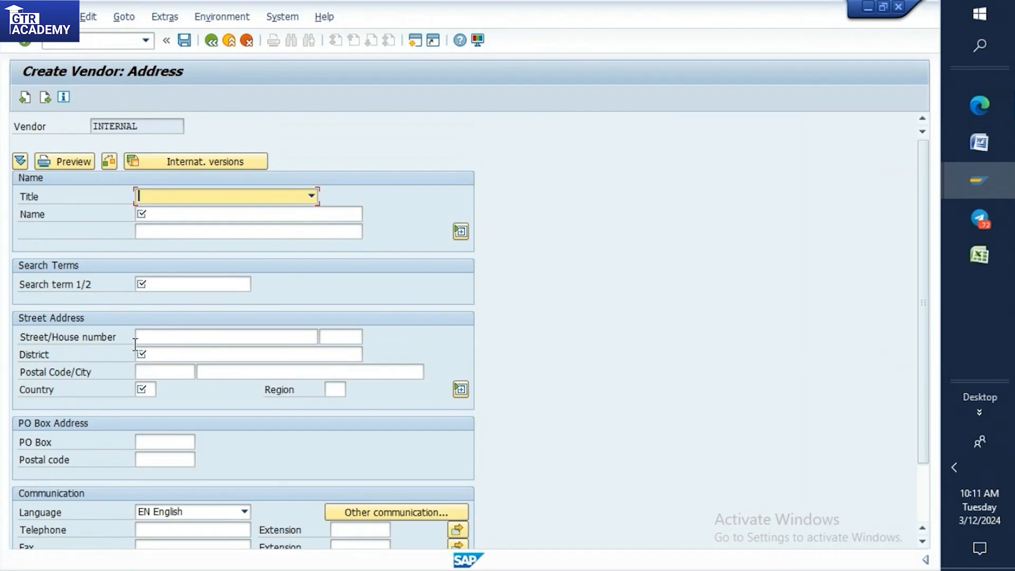
left_click(165, 193)
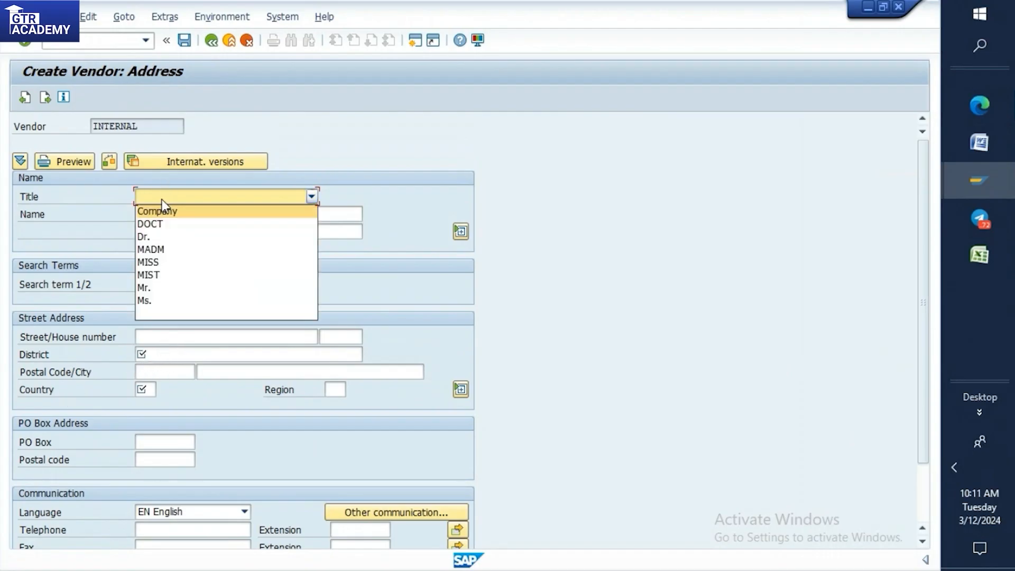
left_click(156, 214)
left_click(157, 213)
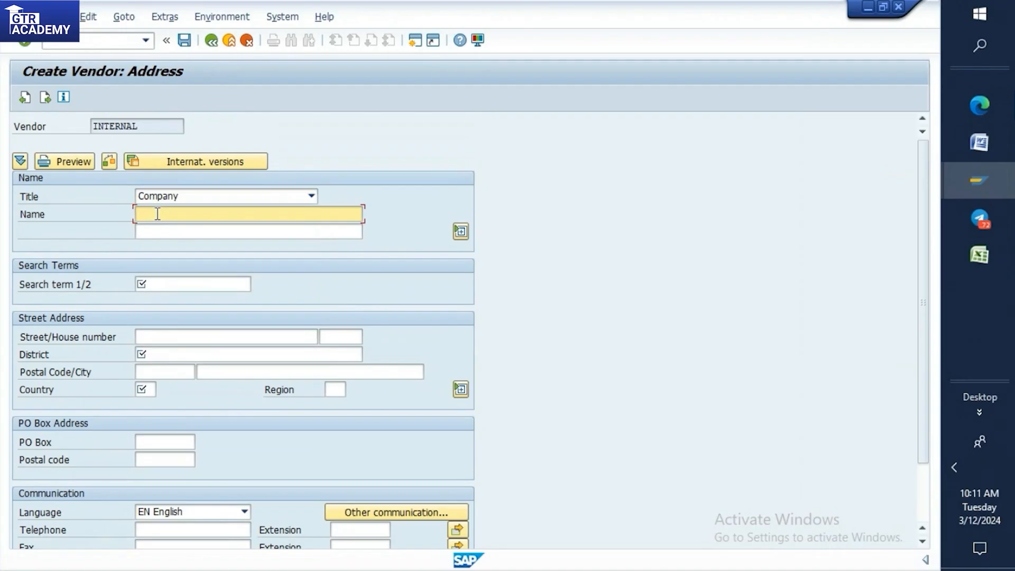
type("H")
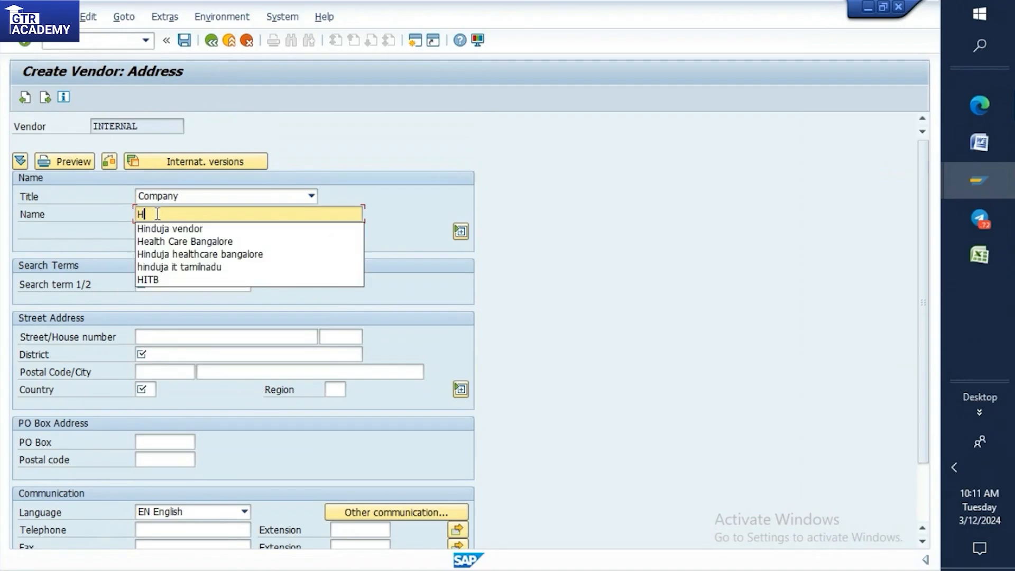
type("INDUJA ")
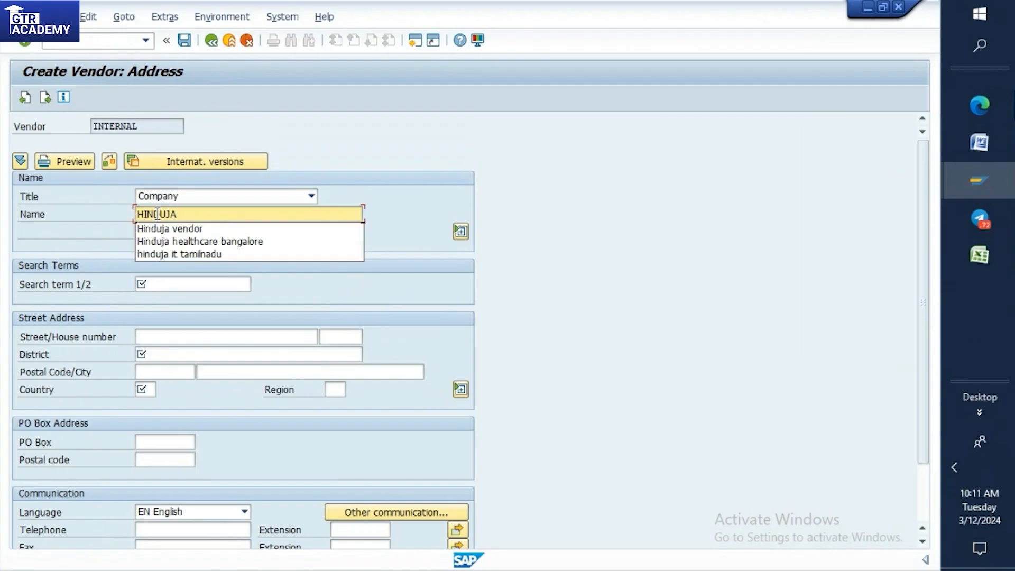
type("VENDOR")
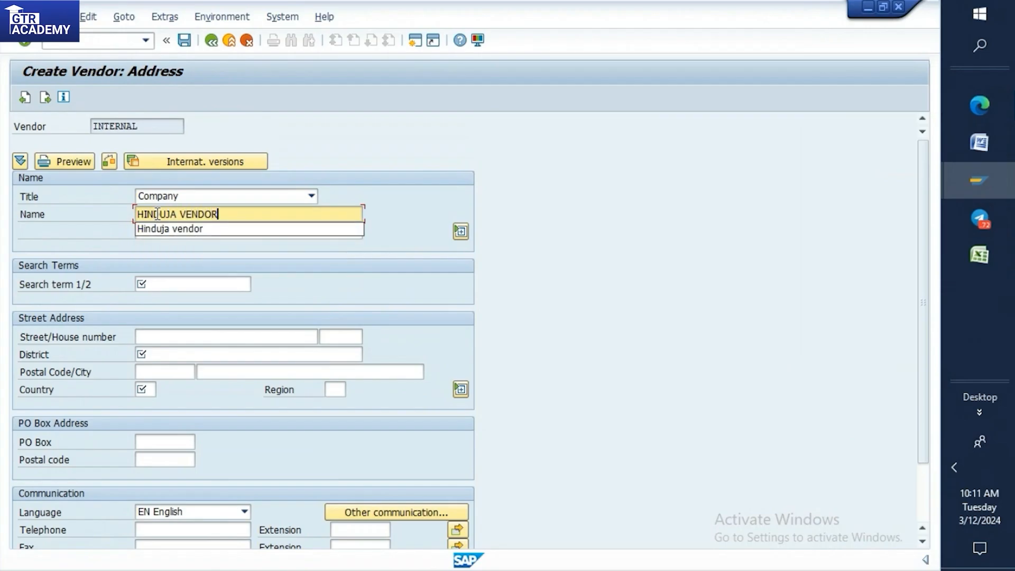
type(" ACCOUNT")
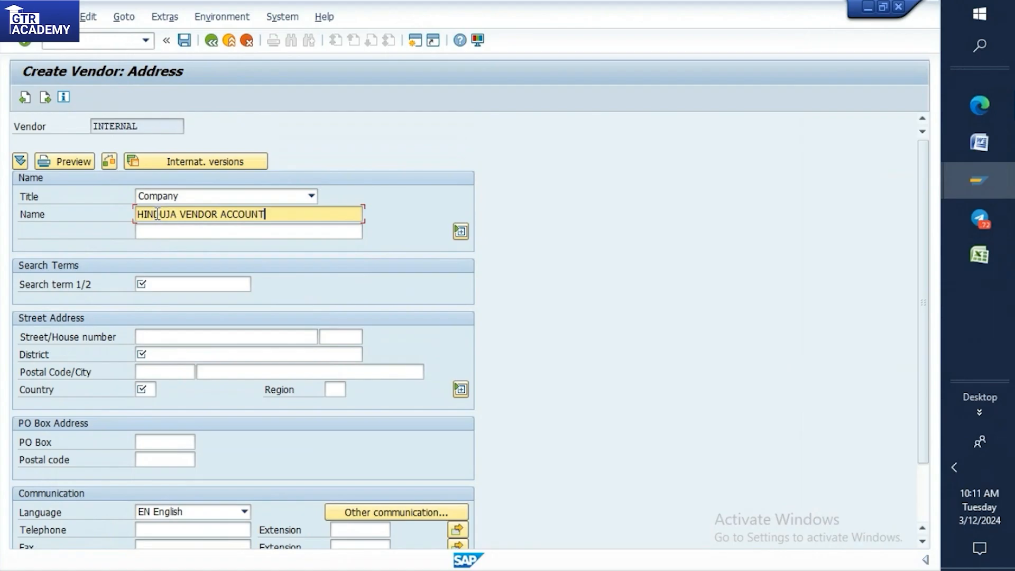
type(" GROUP")
Set the vendor's search term to 20 and enter the street/house number.
left_click(183, 287)
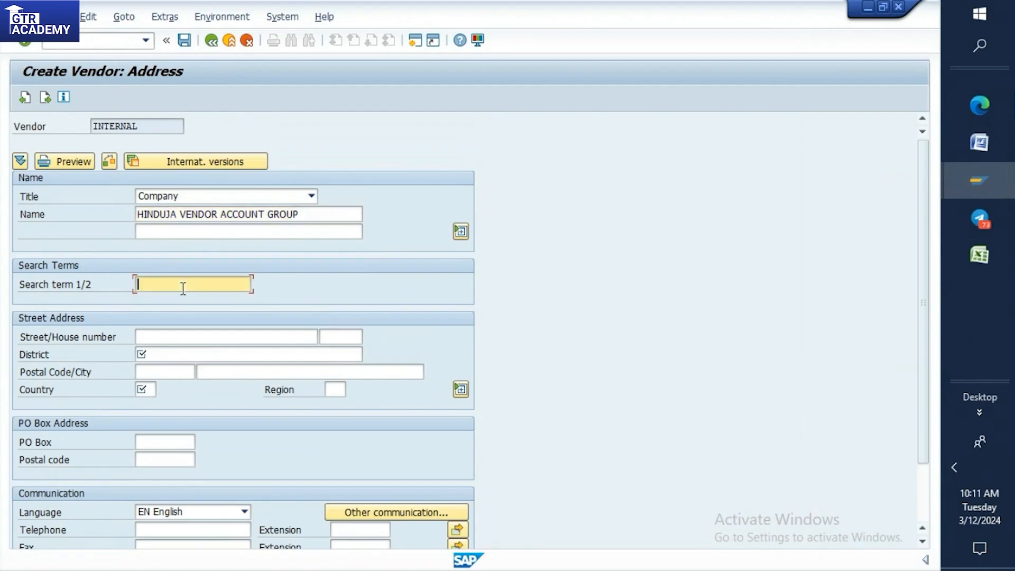
type("20")
left_click(169, 340)
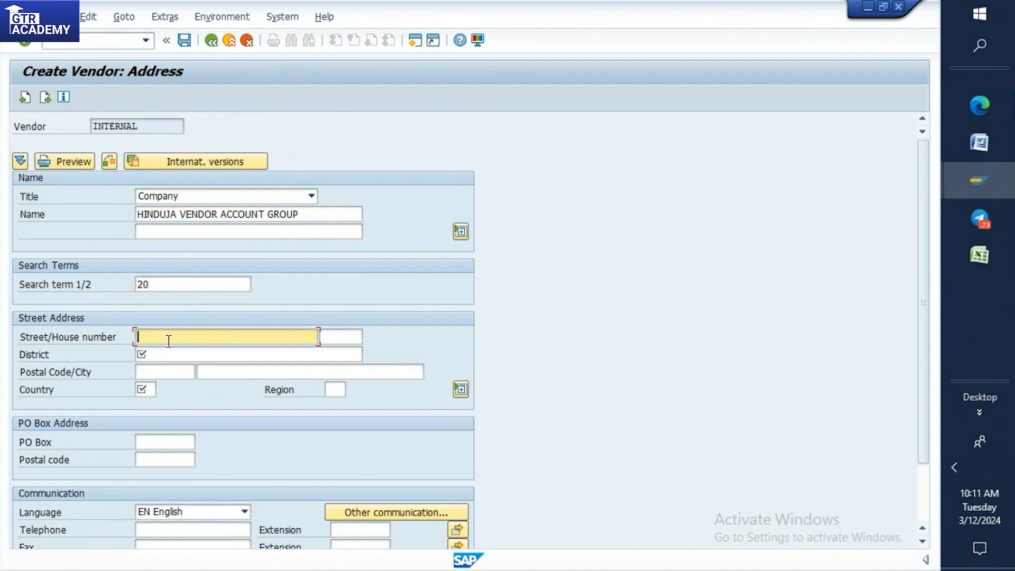
type("30")
Enter the vendor's district and postal code, and set the country to IN.
left_click(159, 355)
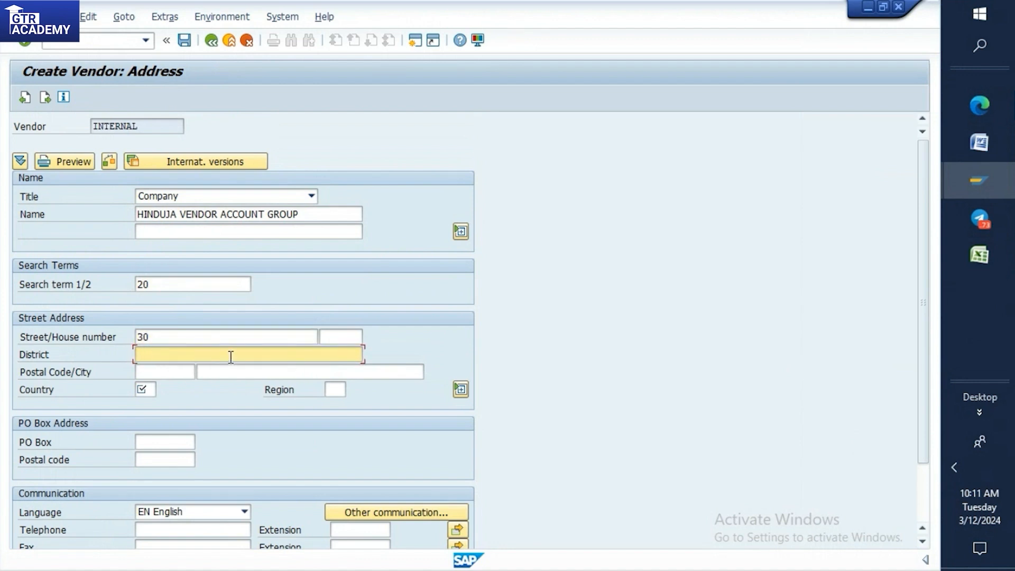
type("BANGALORE")
left_click(170, 369)
type("5600")
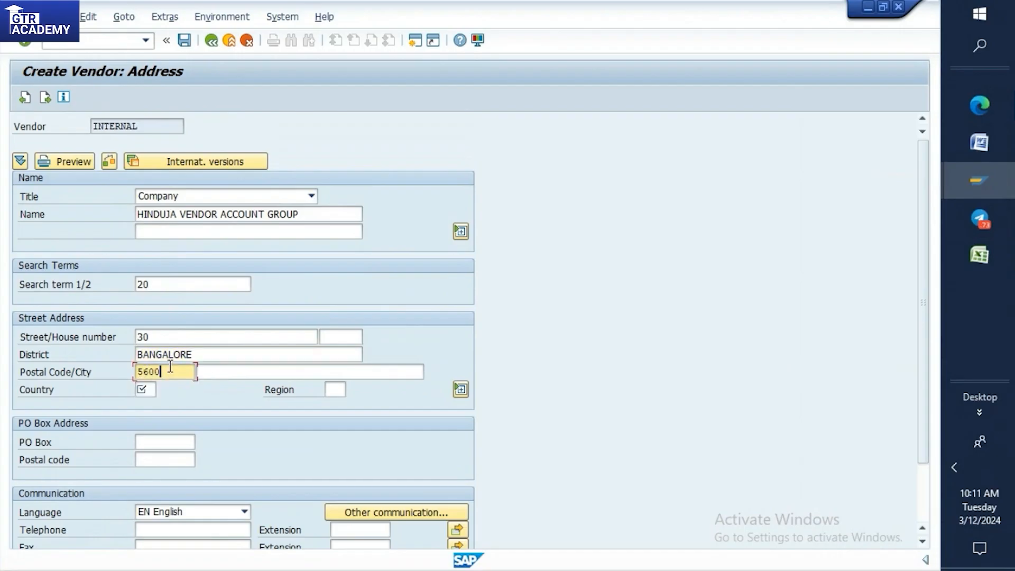
type("91")
left_click(143, 391)
type("N")
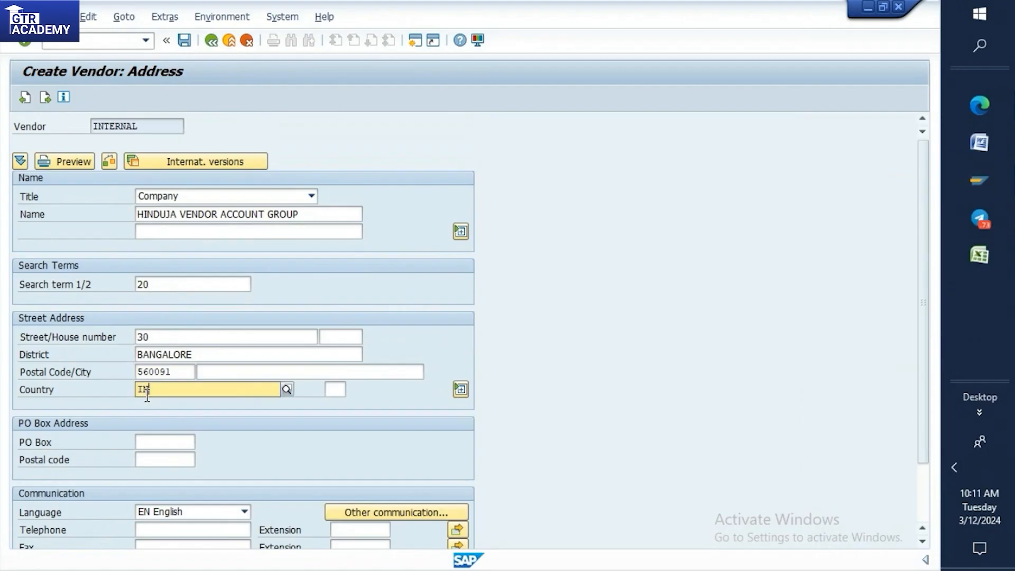
Accept the vendor's address and continue through the control and contact person screens to the accounting information without entering further data.
key("Return")
key("Return")
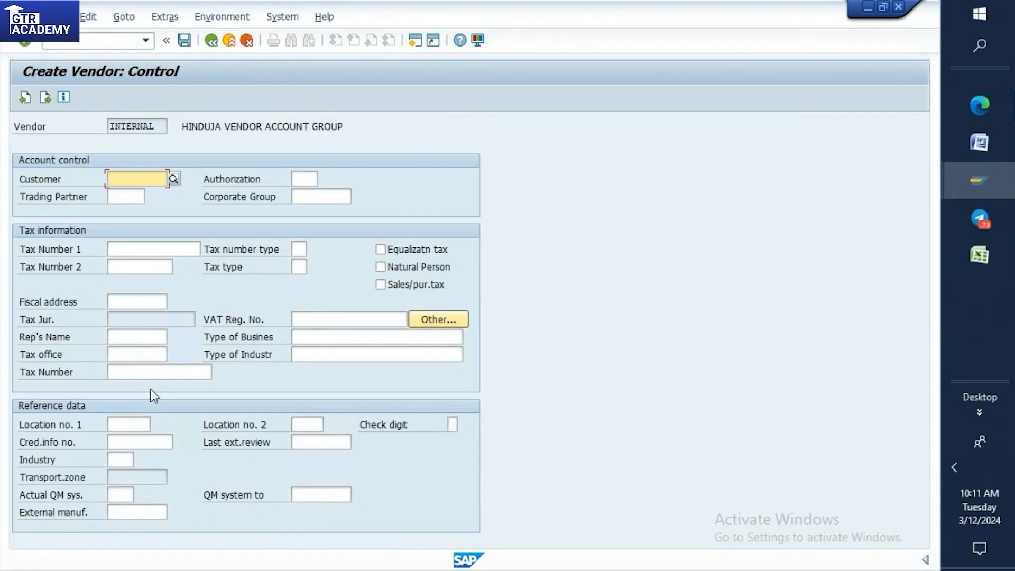
key("Return")
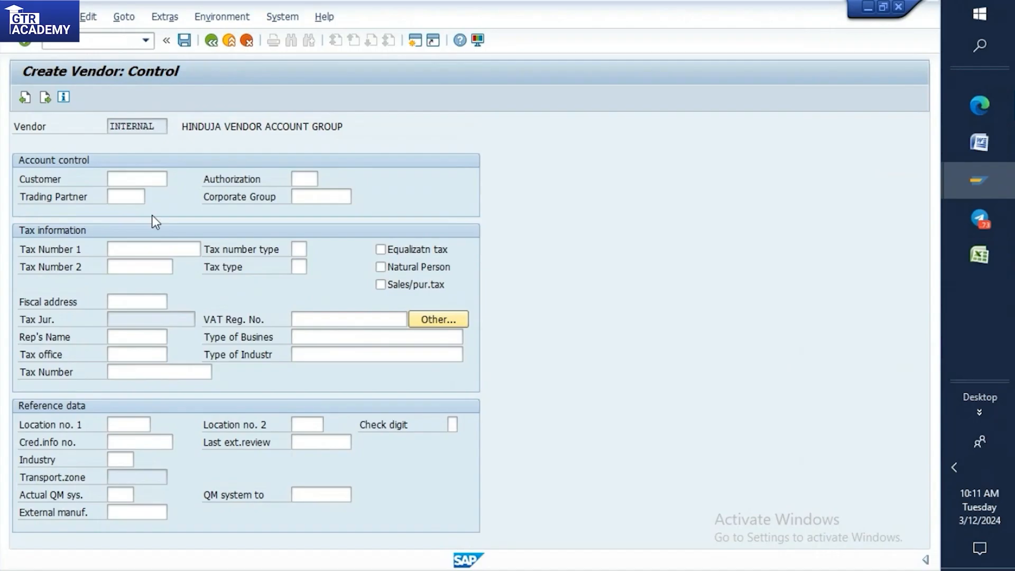
key("Return")
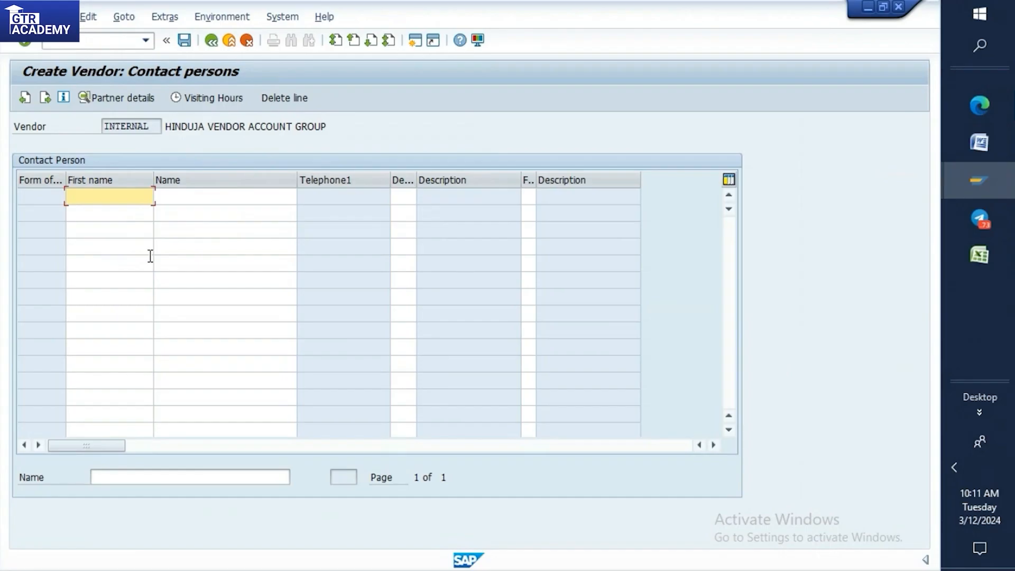
key("Return")
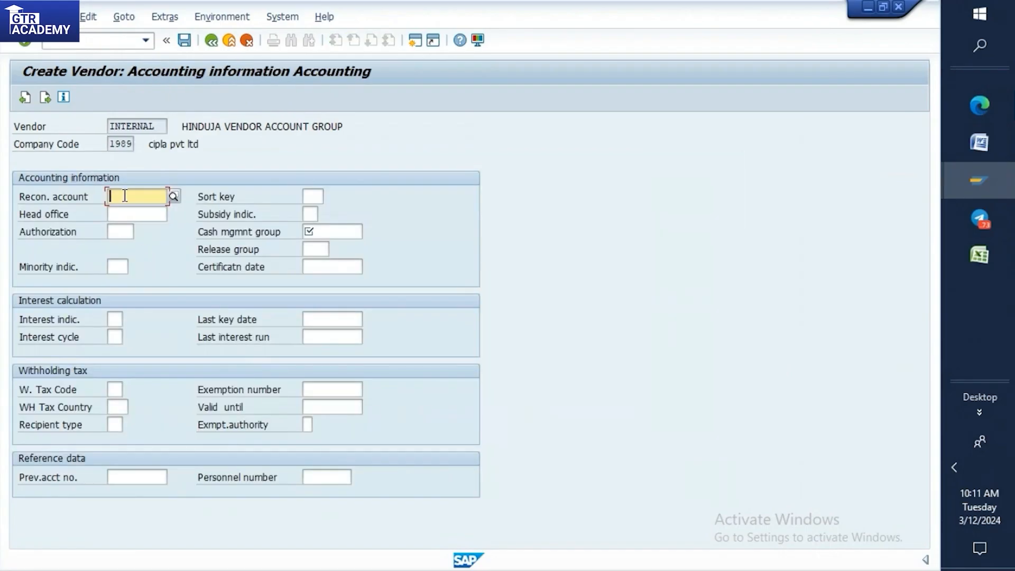
Enter reconciliation account 1600000 and cash management group A1 in the vendor's accounting information, and submit them.
type("1600000")
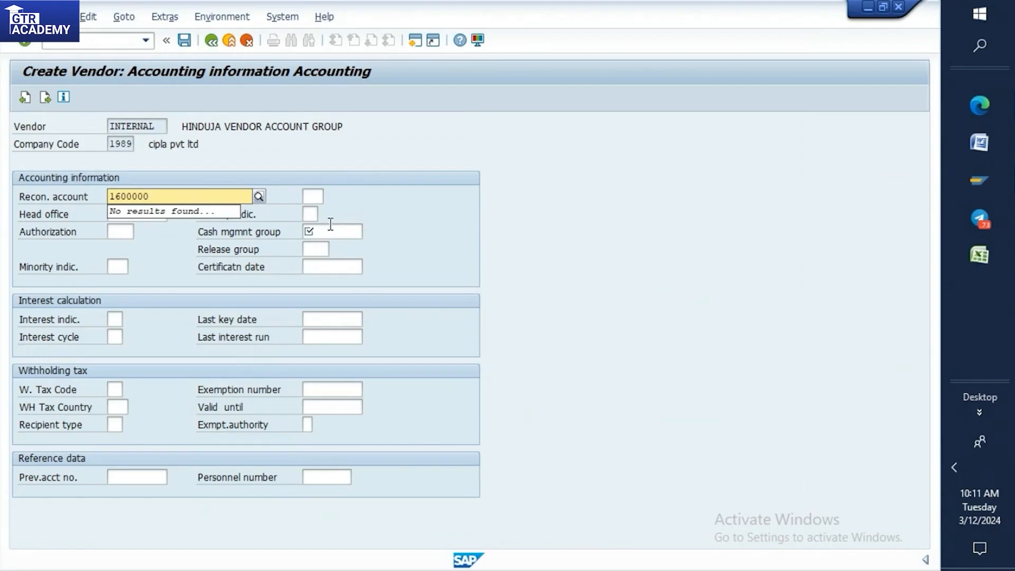
left_click(330, 227)
type("A1")
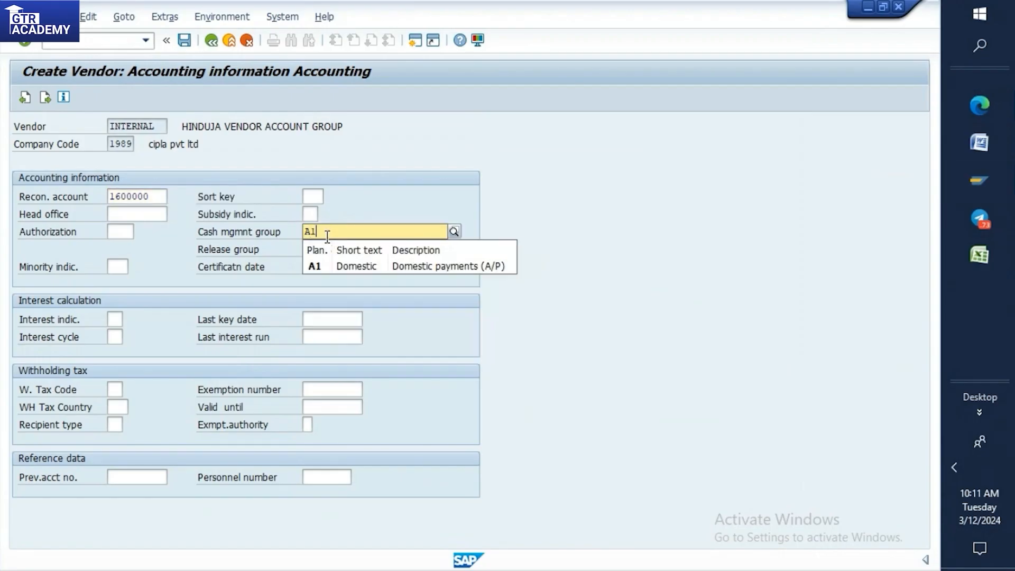
key("Return")
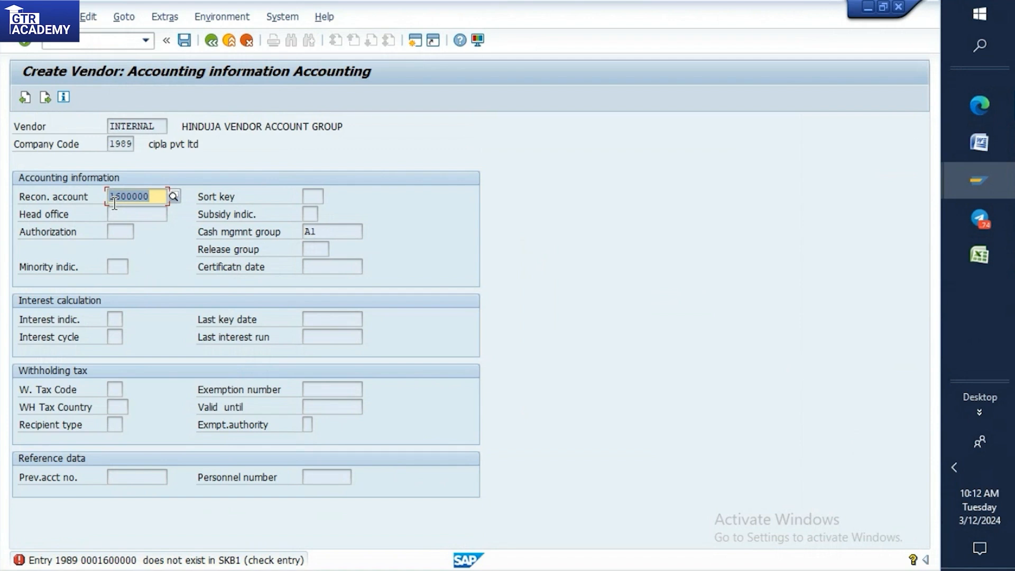
Correct the reconciliation account and continue past the remaining accounting screens to the vendor's purchasing data.
left_click(151, 195)
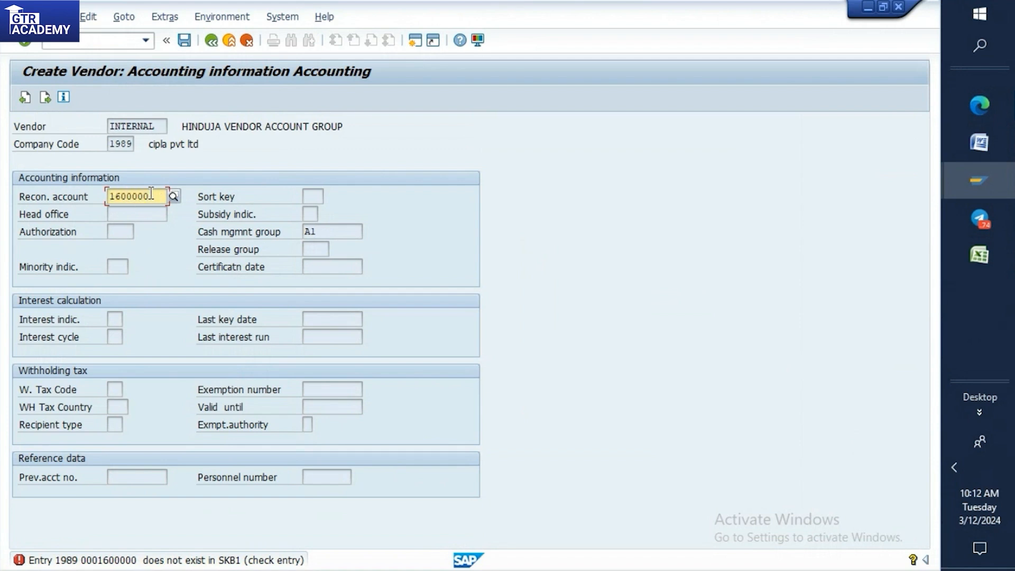
type("1")
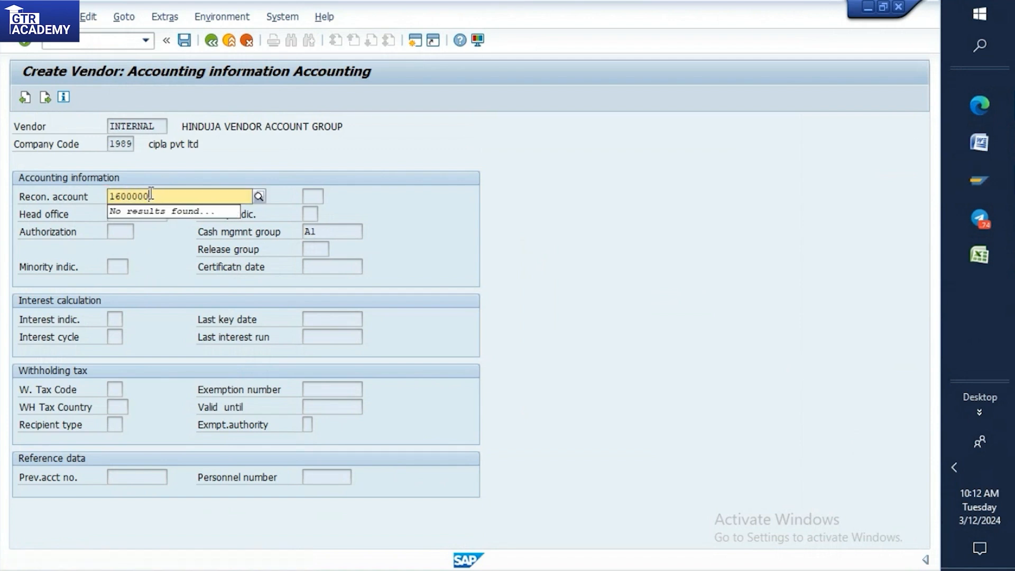
key("Return")
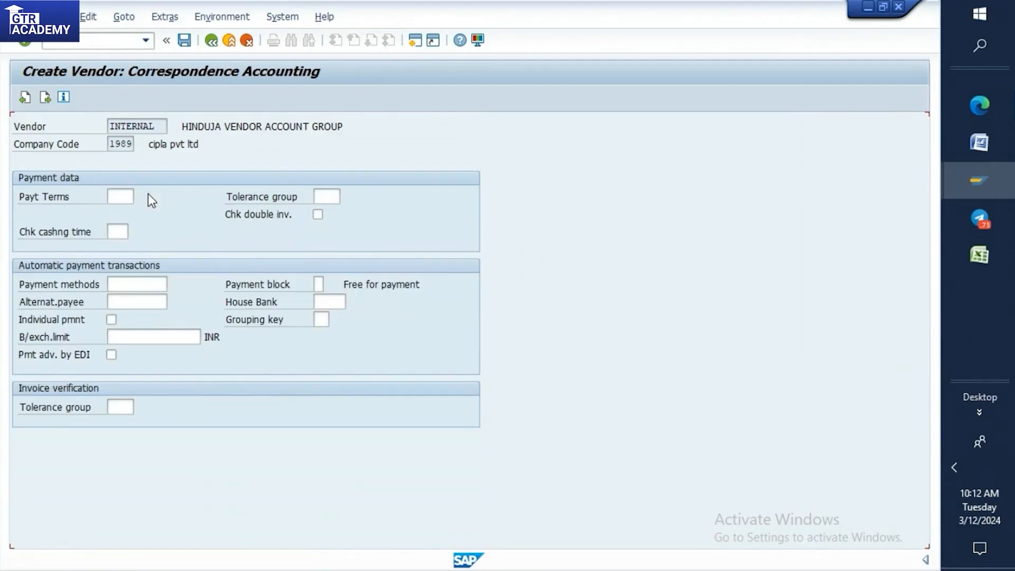
key("Return")
key("Return")
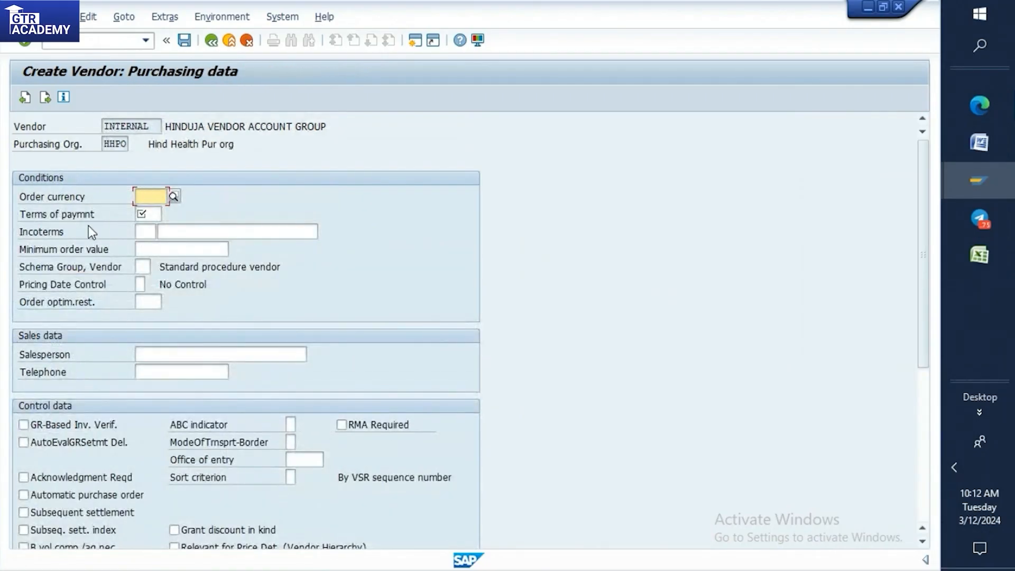
Check the Terms of payment field against the T001 requirement in the Word notes and the account group details, and return to the purchasing data.
left_click(160, 214)
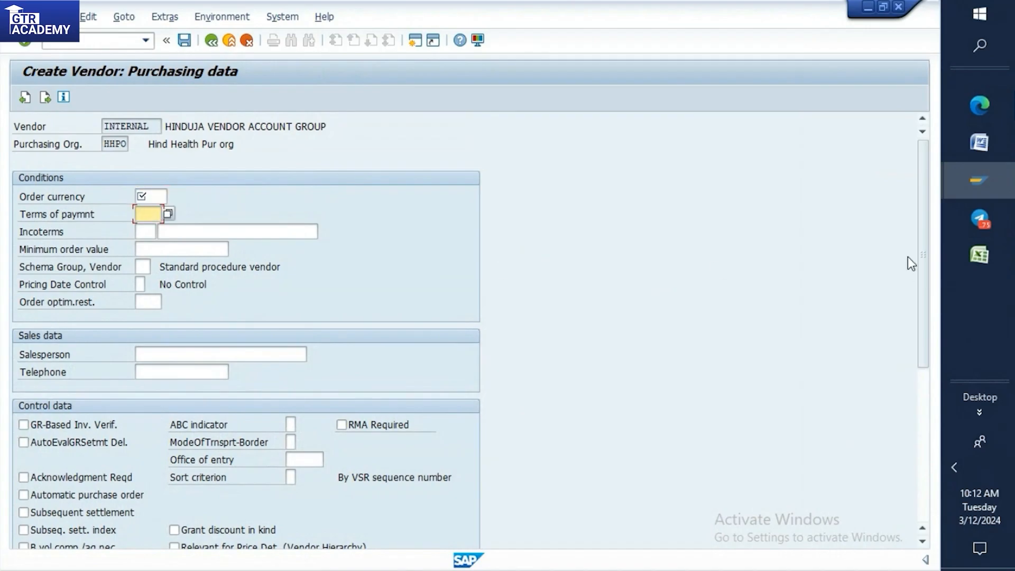
left_click(963, 152)
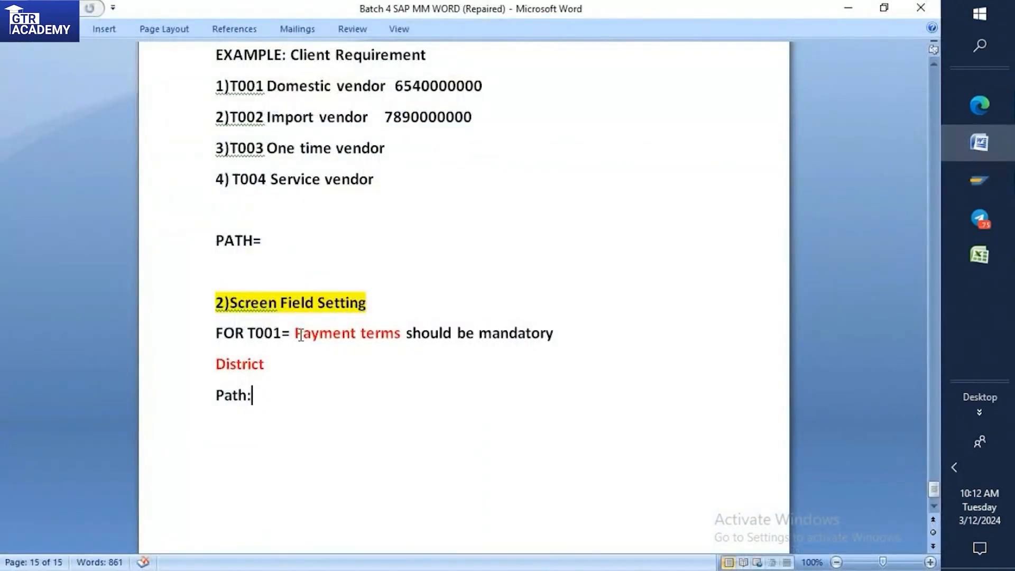
mouse_move(992, 173)
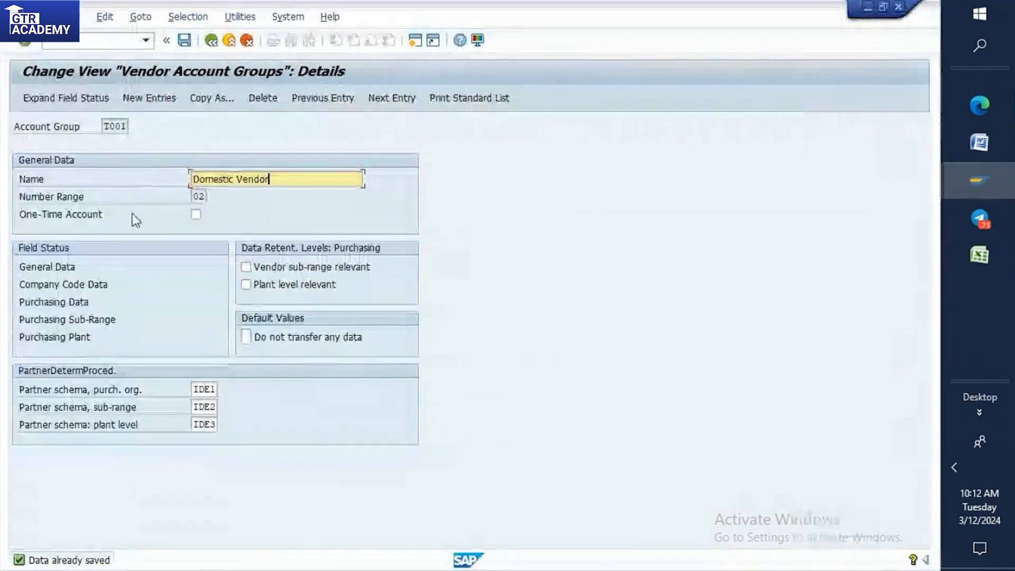
left_click(893, 162)
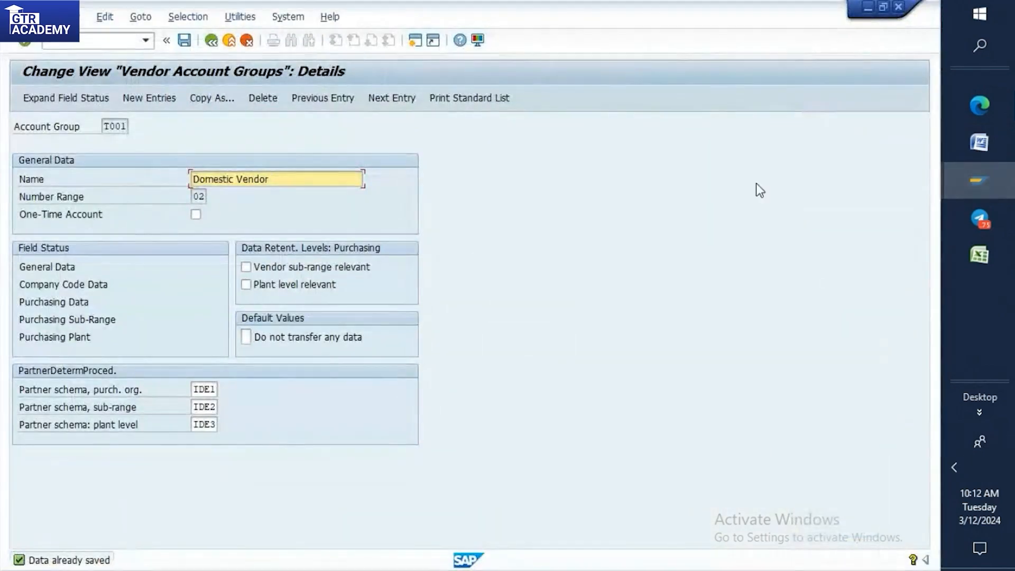
mouse_move(966, 178)
left_click(861, 431)
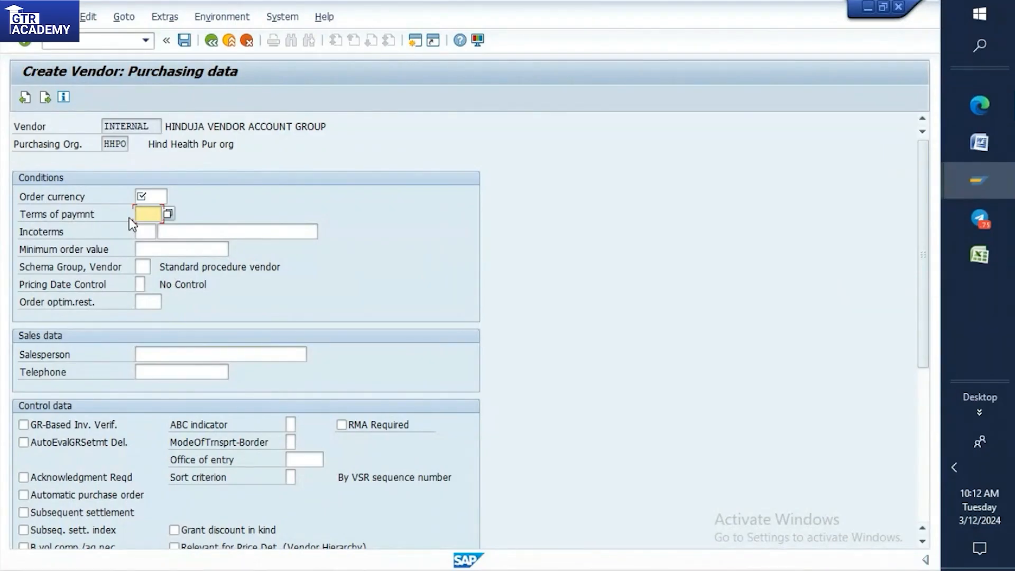
Set the vendor's order currency to INR and choose 0002 as the purchasing terms of payment.
left_click(240, 200)
left_click(155, 195)
type("IN")
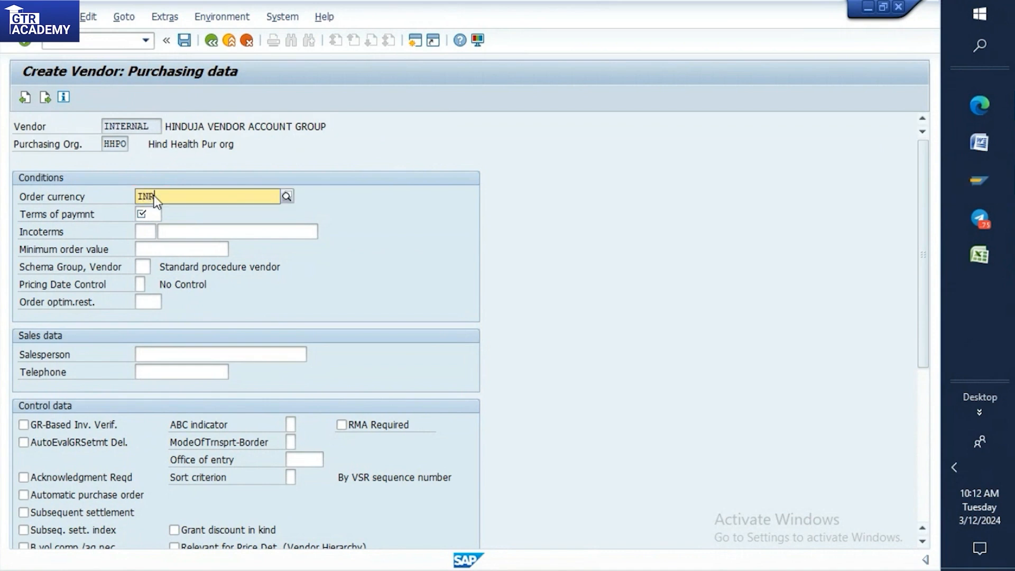
type("R")
left_click(162, 217)
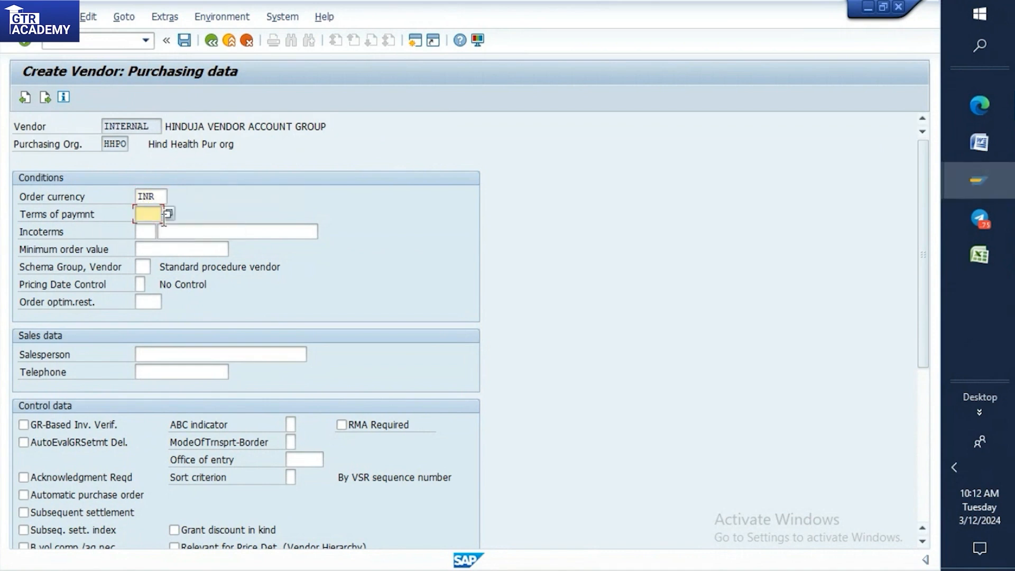
left_click(168, 213)
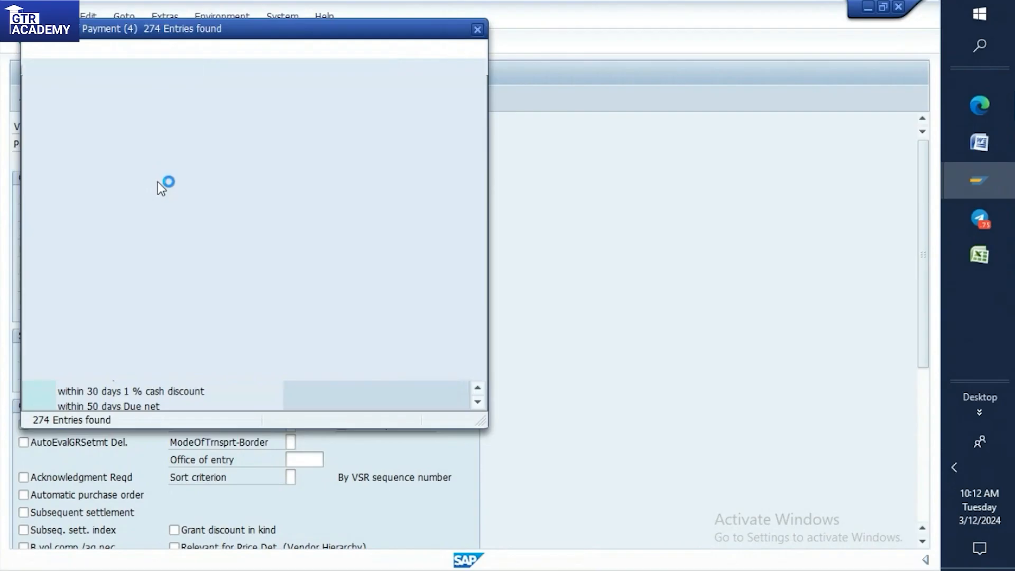
double_click(117, 134)
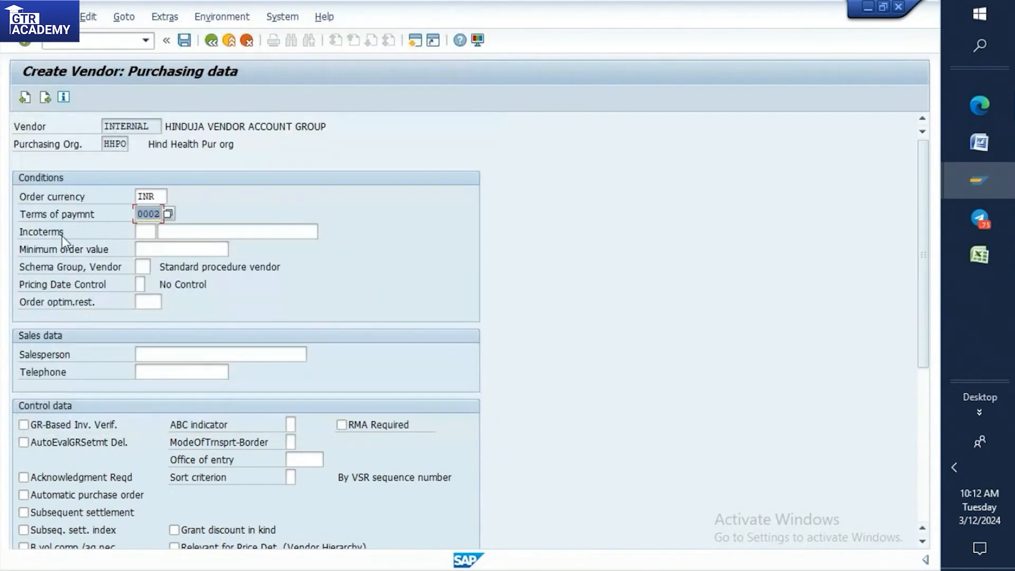
Continue past the partner functions and save the new vendor.
key("Return")
key("Return")
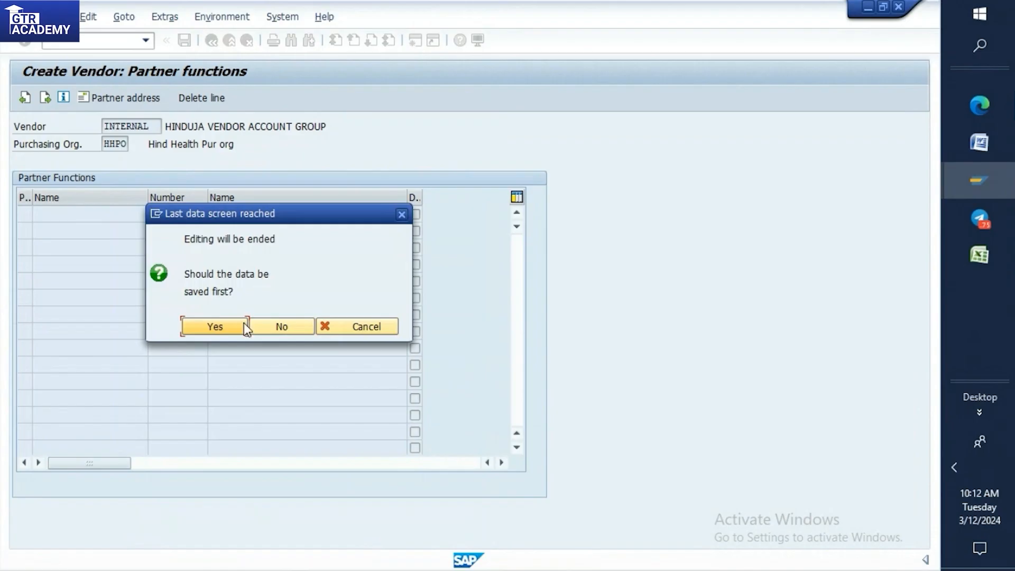
left_click(219, 327)
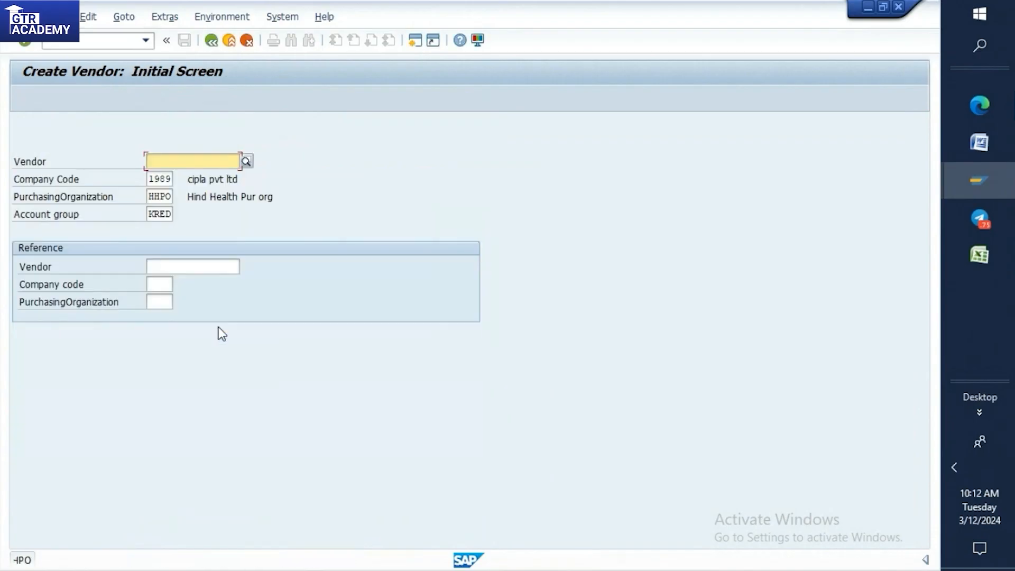
Copy the new vendor's number from the creation message's details and paste it into cell J21 of the Excel practice sheet.
double_click(104, 563)
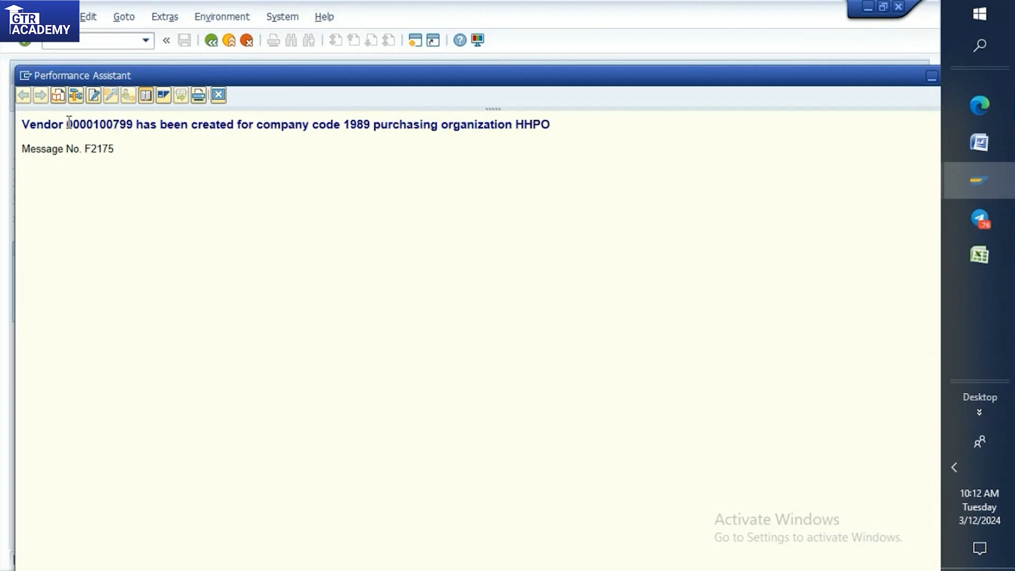
left_click_drag(66, 124, 133, 124)
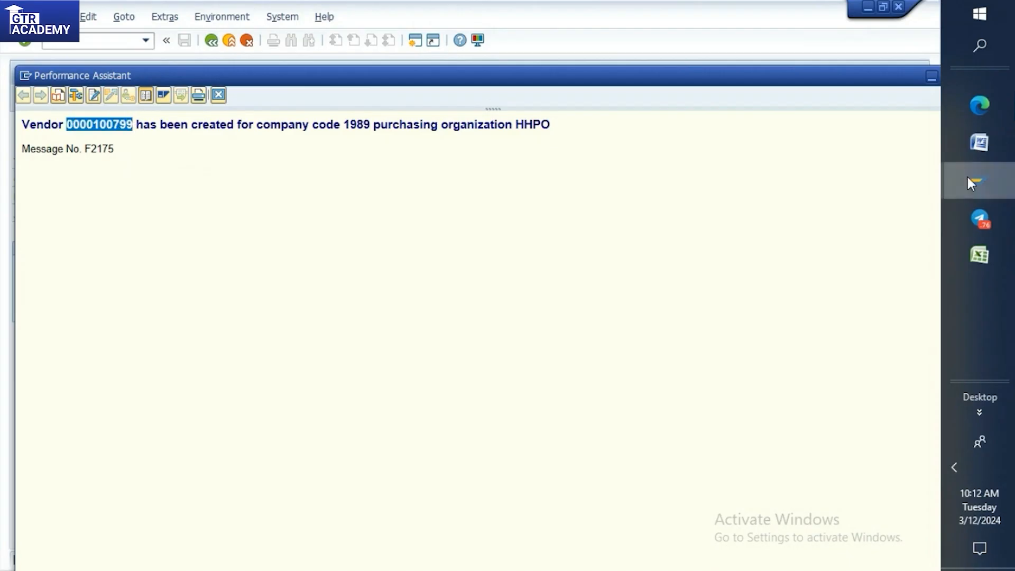
left_click(982, 254)
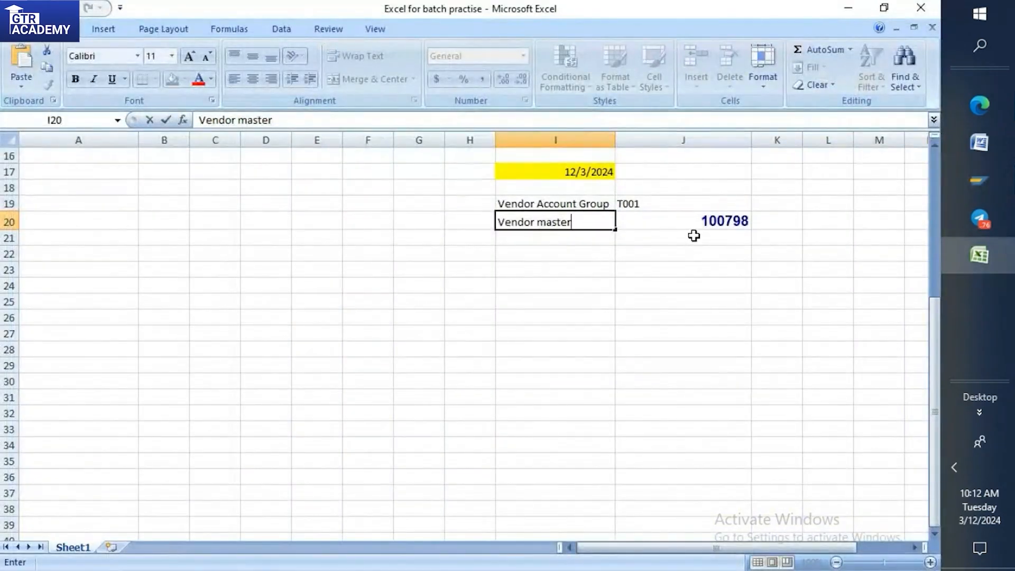
left_click(693, 235)
type("100799")
Label the new vendor number with VEN SCR FLD in cell I21.
left_click(525, 241)
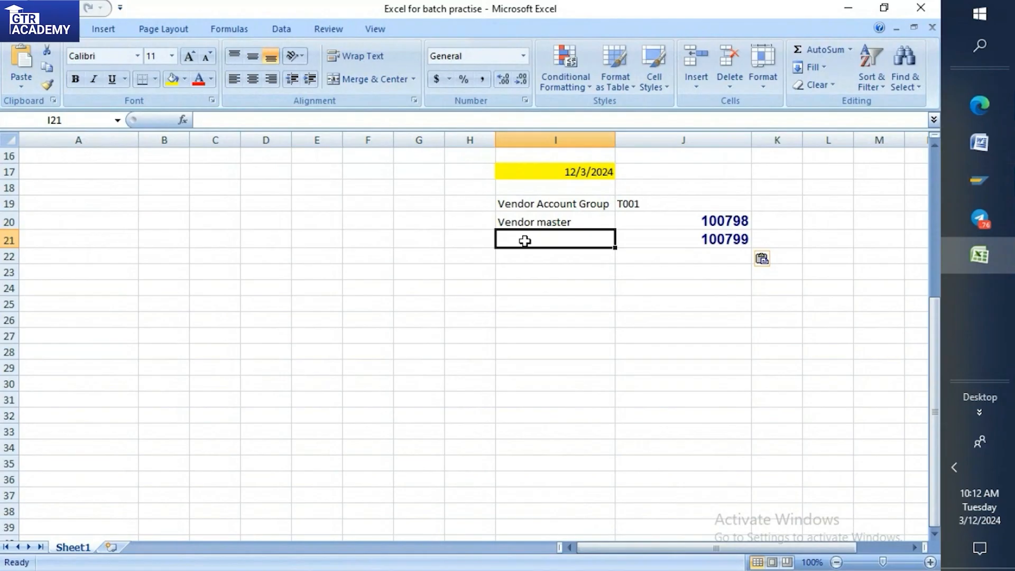
type("VEN ")
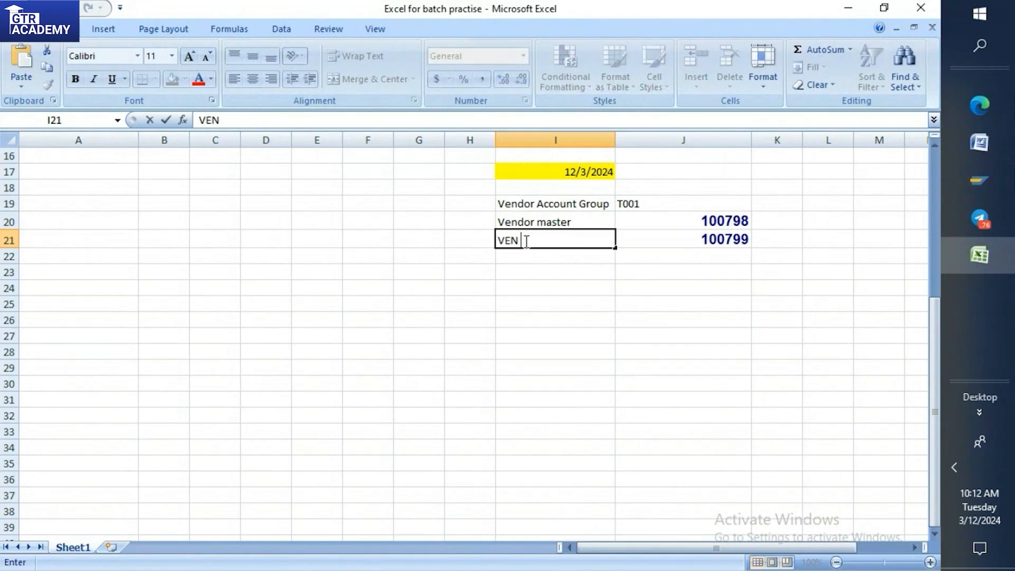
type("SCR FLD")
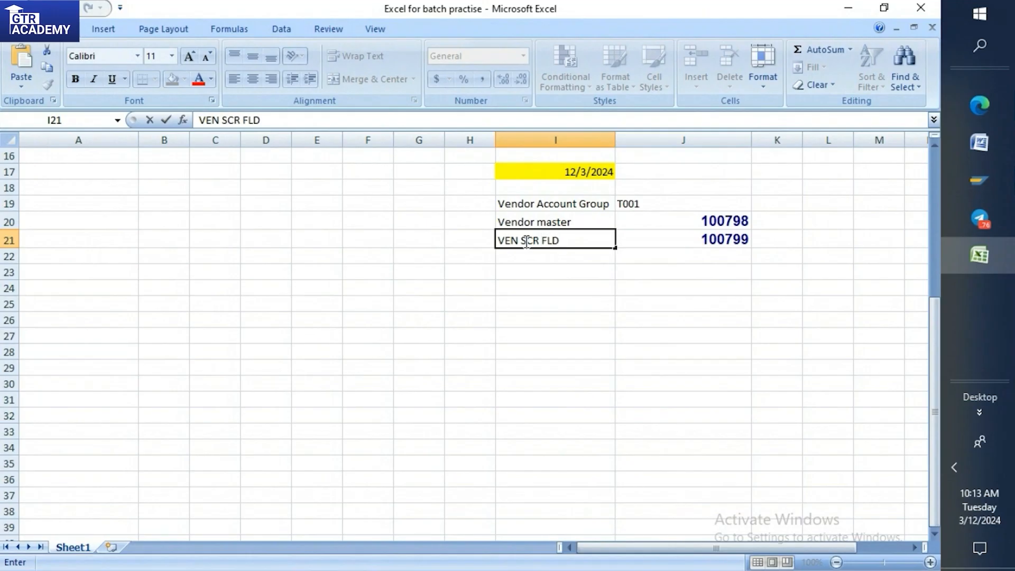
left_click(608, 270)
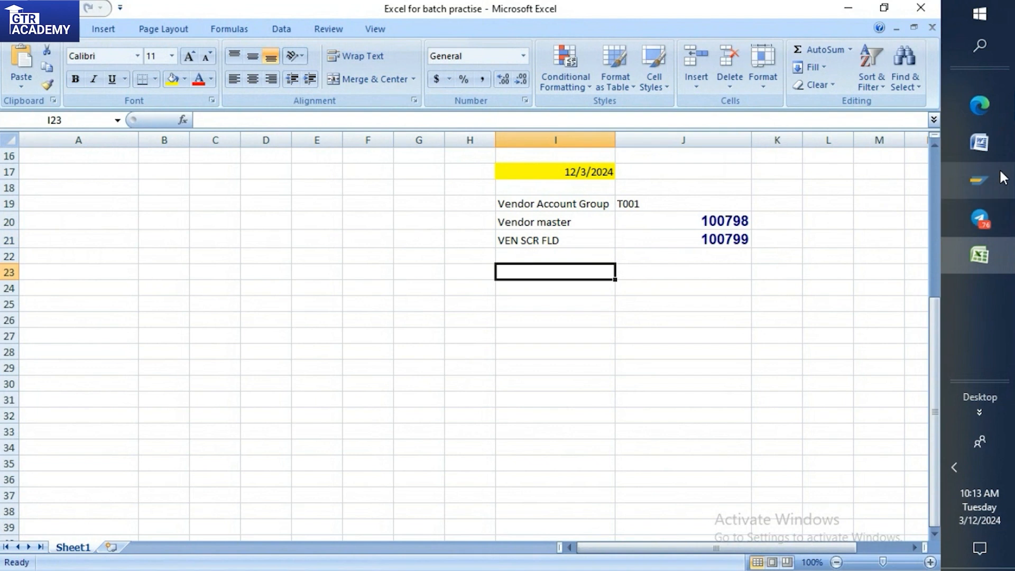
Close the extra SAP windows: the Create Vendor sessions, the message help and the List of Vendors.
mouse_move(1002, 178)
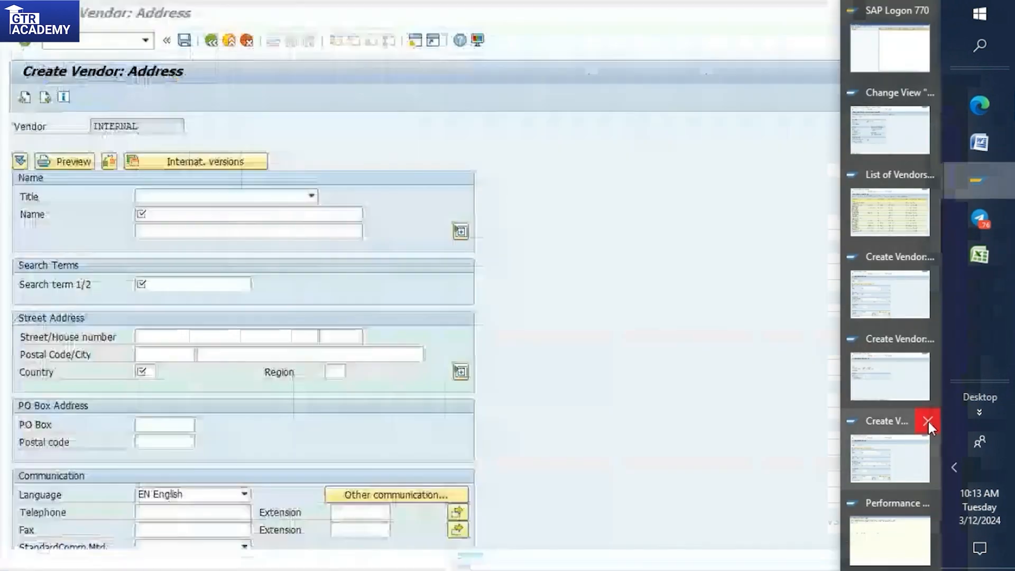
left_click(930, 422)
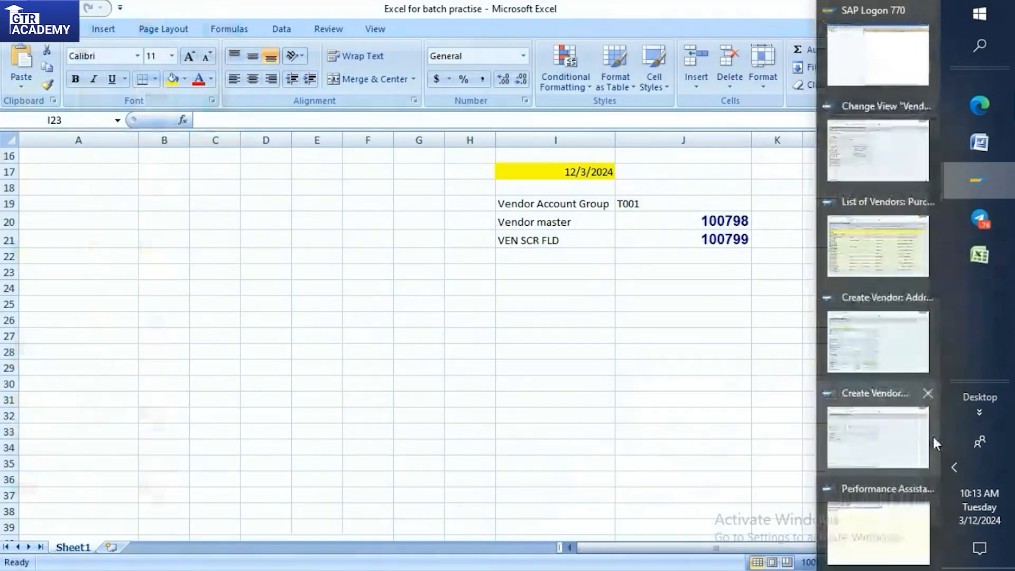
left_click(927, 468)
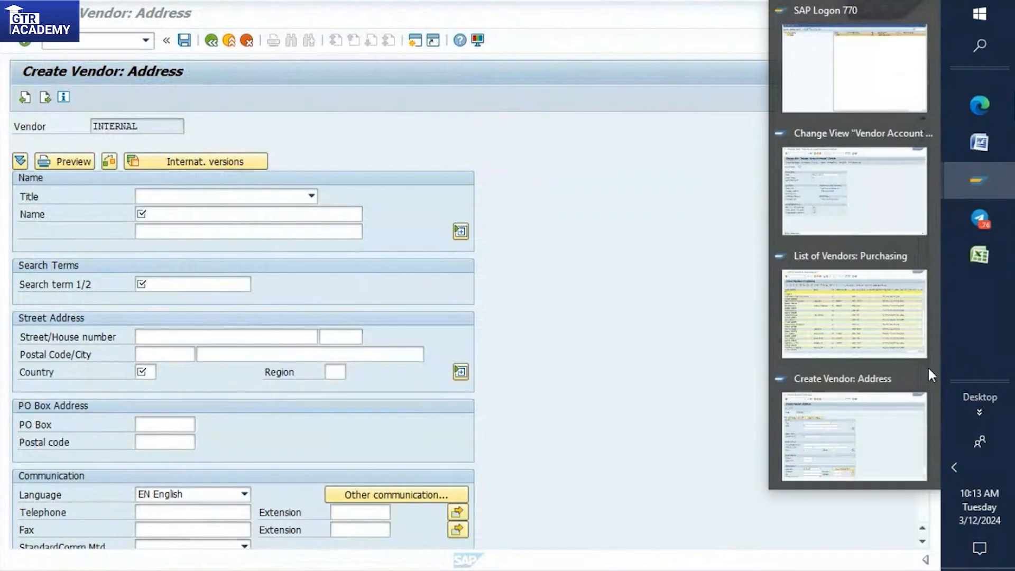
left_click(928, 379)
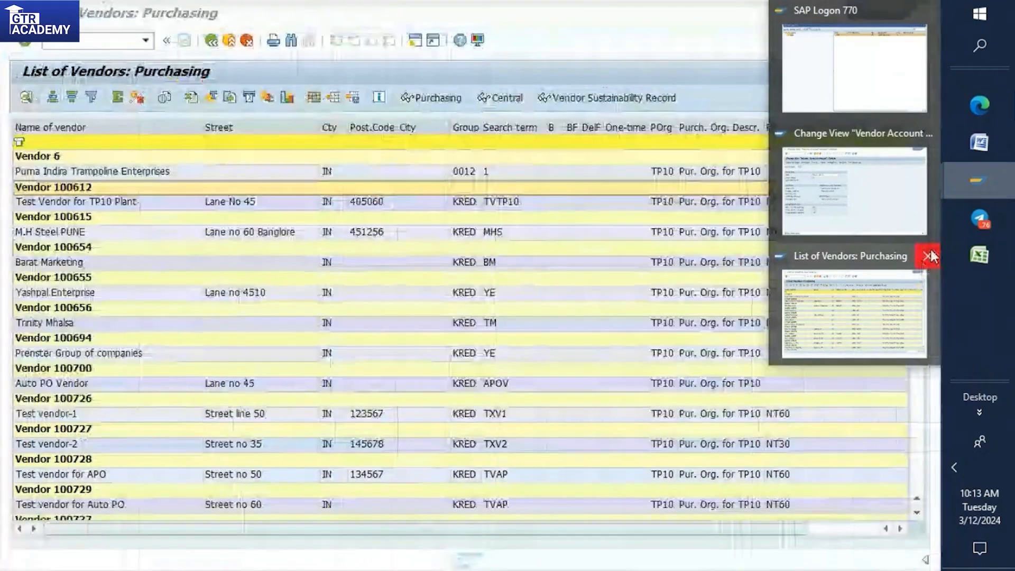
left_click(930, 255)
Switch to the Vendor Account Groups session and leave it with /n, returning to the SAP Easy Access screen.
left_click(885, 222)
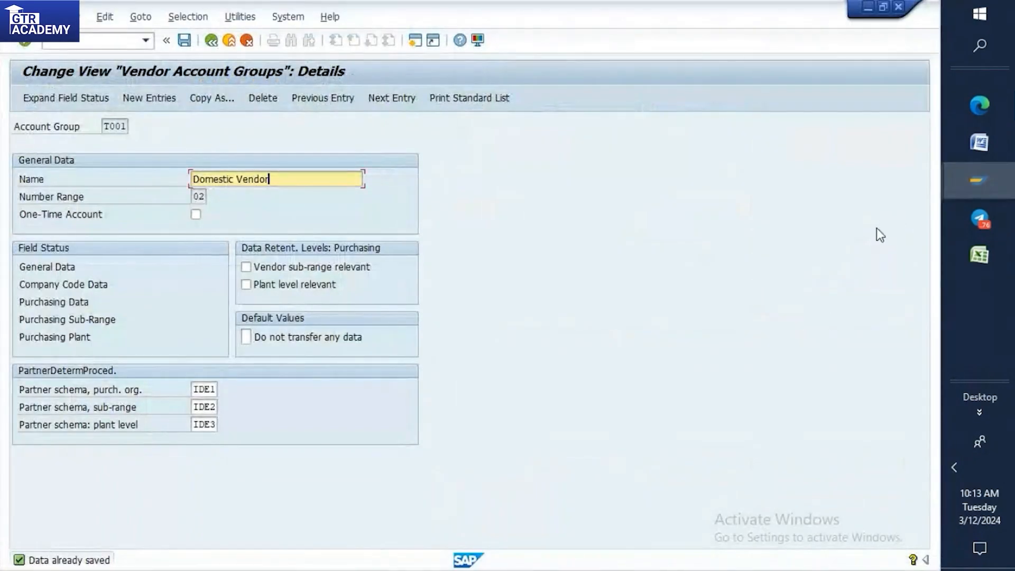
left_click(144, 40)
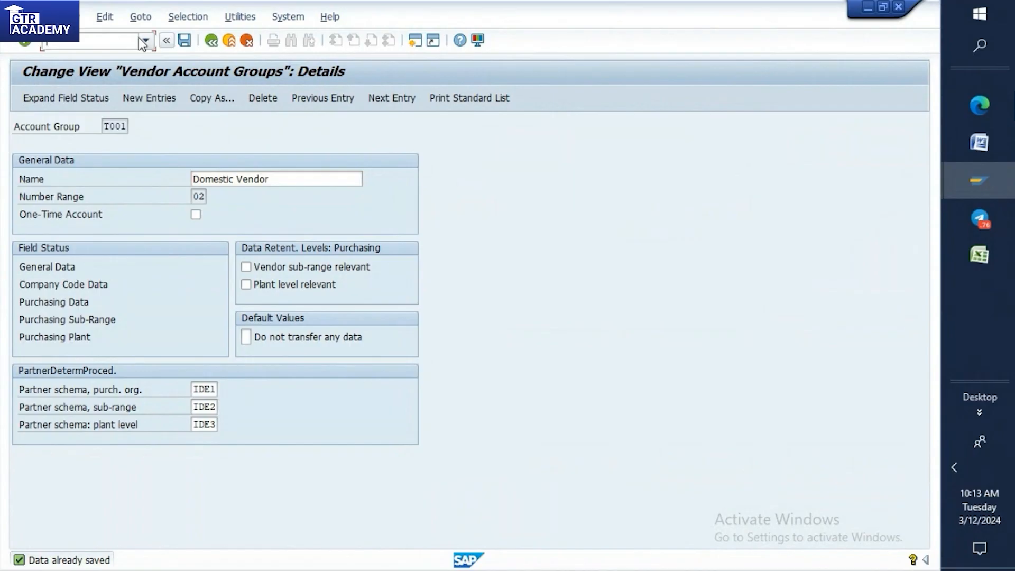
left_click(129, 42)
type("/n")
key("Return")
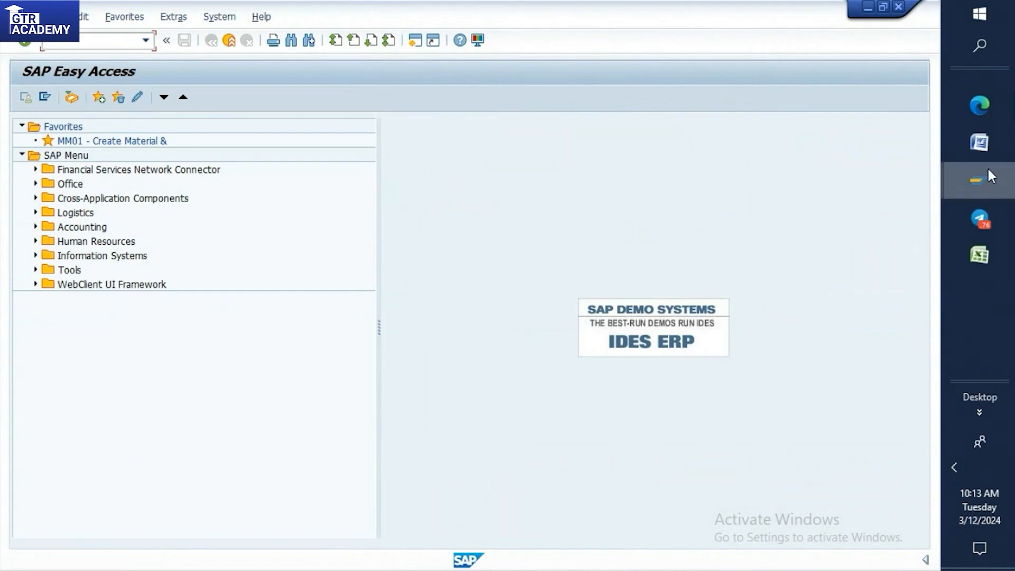
In the Word notes, add the heading "3)Number ranges" below the Screen Field Setting section's Path line and highlight it in yellow.
left_click(986, 148)
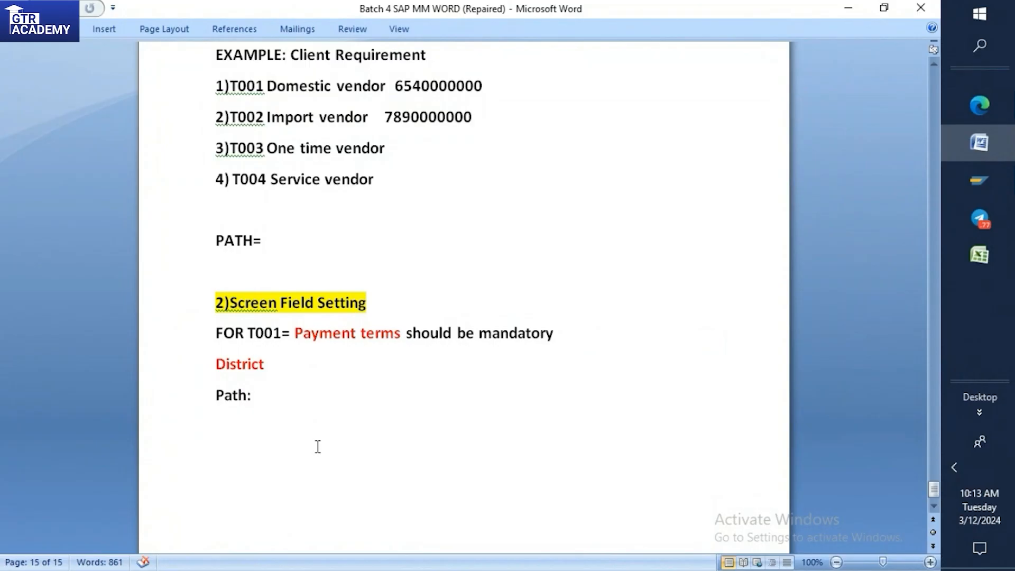
key("Return")
key("Return")
type("3)N")
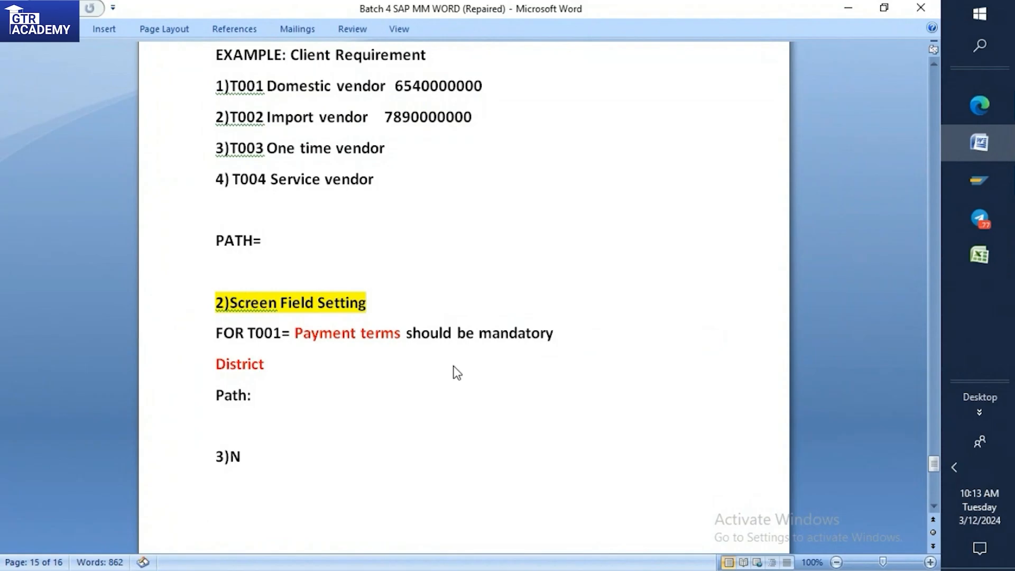
type("U")
key("BackSpace")
type("umber ranges")
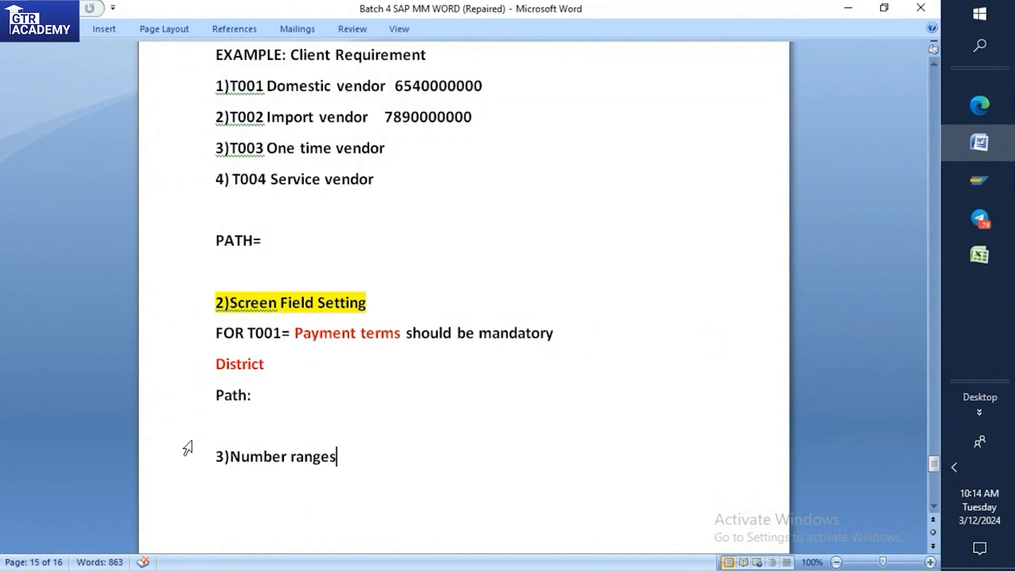
left_click_drag(215, 456, 336, 456)
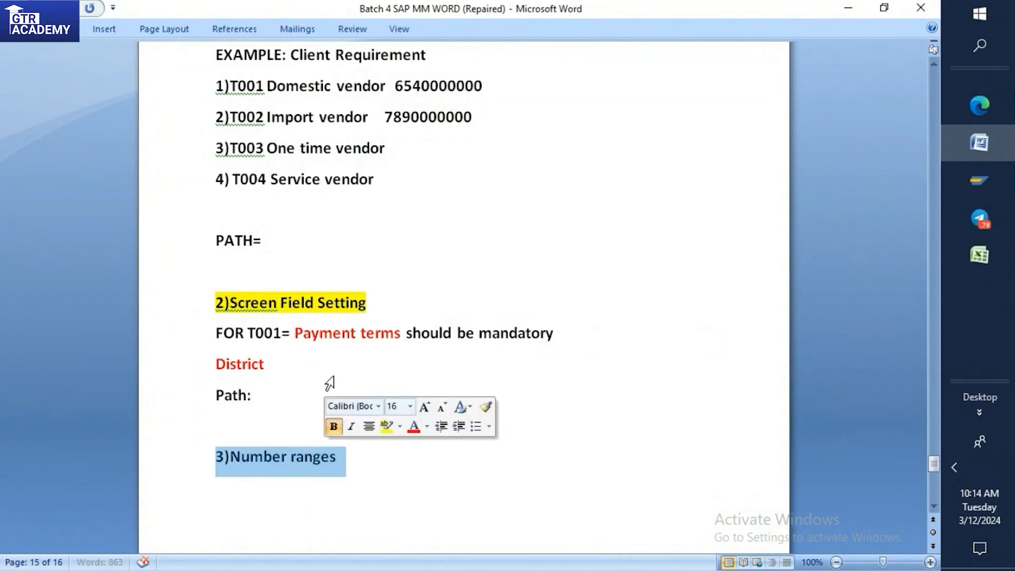
left_click(387, 425)
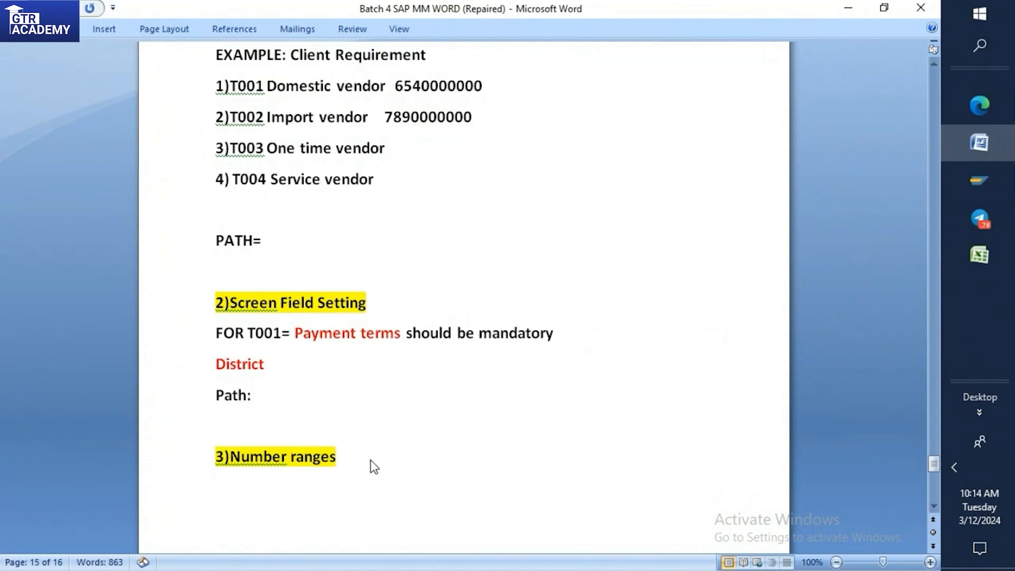
scroll(375, 467, "up", 1)
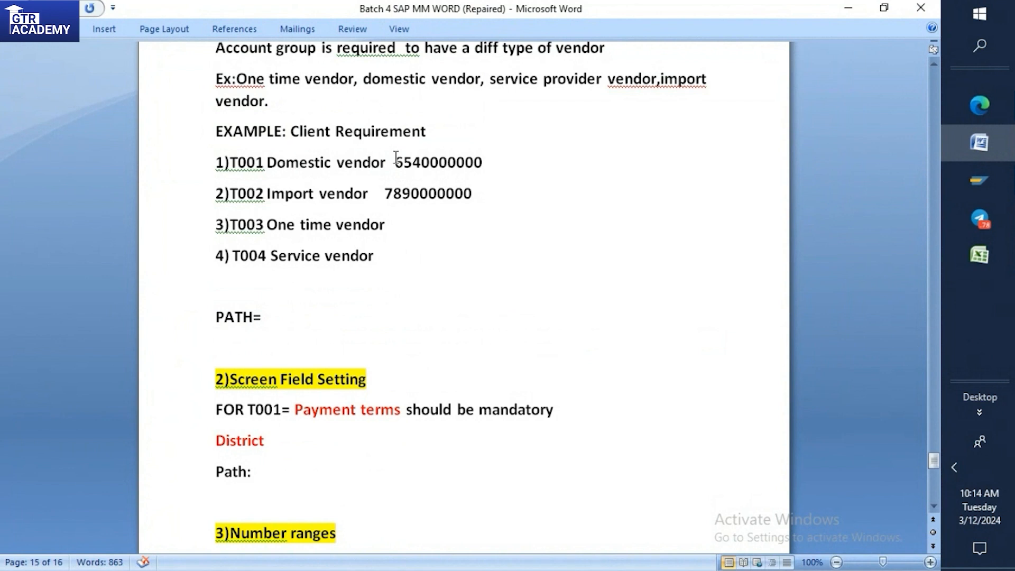
left_click_drag(396, 161, 423, 157)
left_click(414, 161)
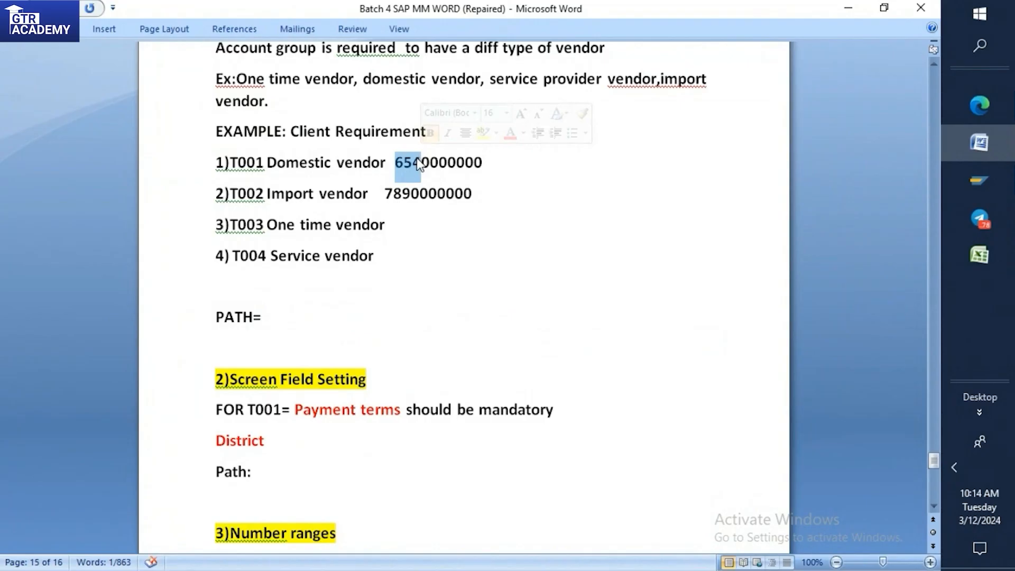
left_click_drag(232, 161, 492, 163)
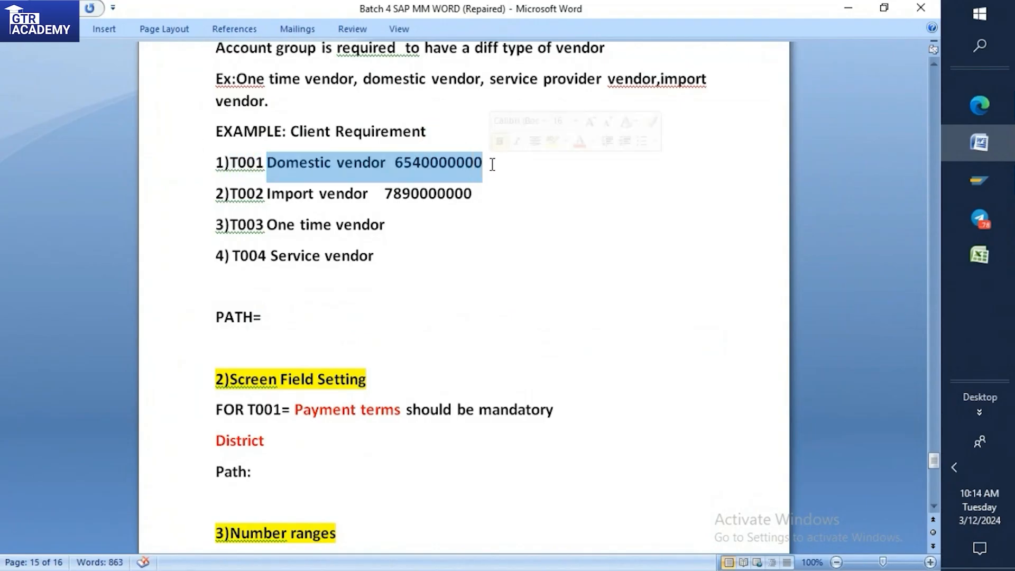
left_click(494, 184)
left_click_drag(432, 134, 483, 162)
key("ctrl+c")
scroll(408, 288, "down", 3)
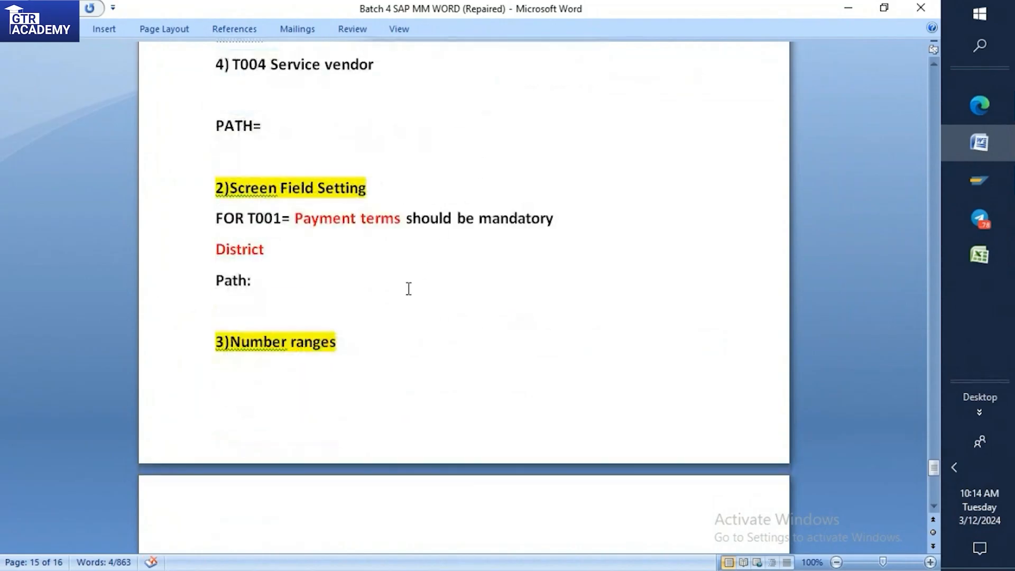
left_click(224, 374)
key("ctrl+v")
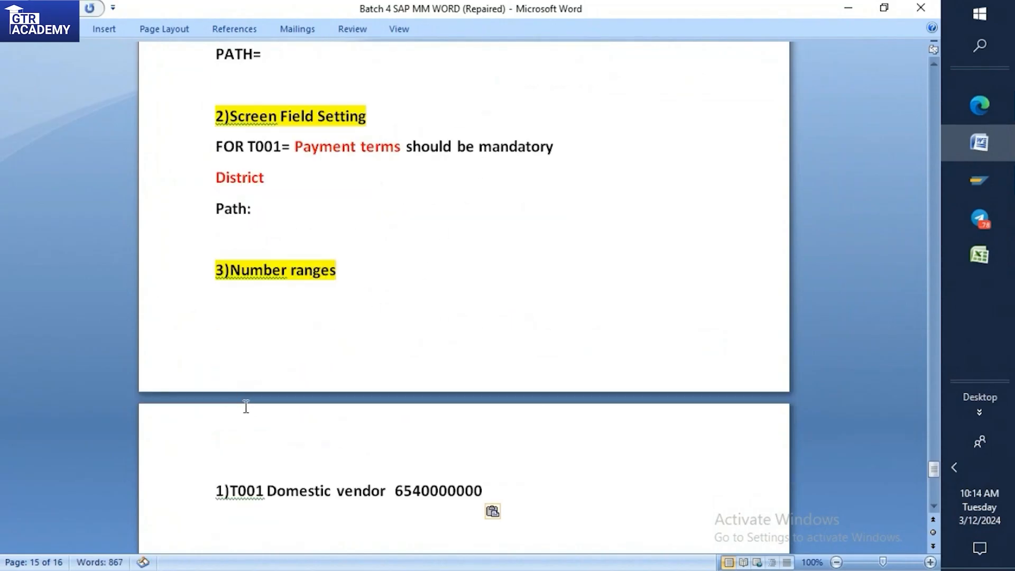
scroll(248, 441, "down", 1)
left_click(230, 414)
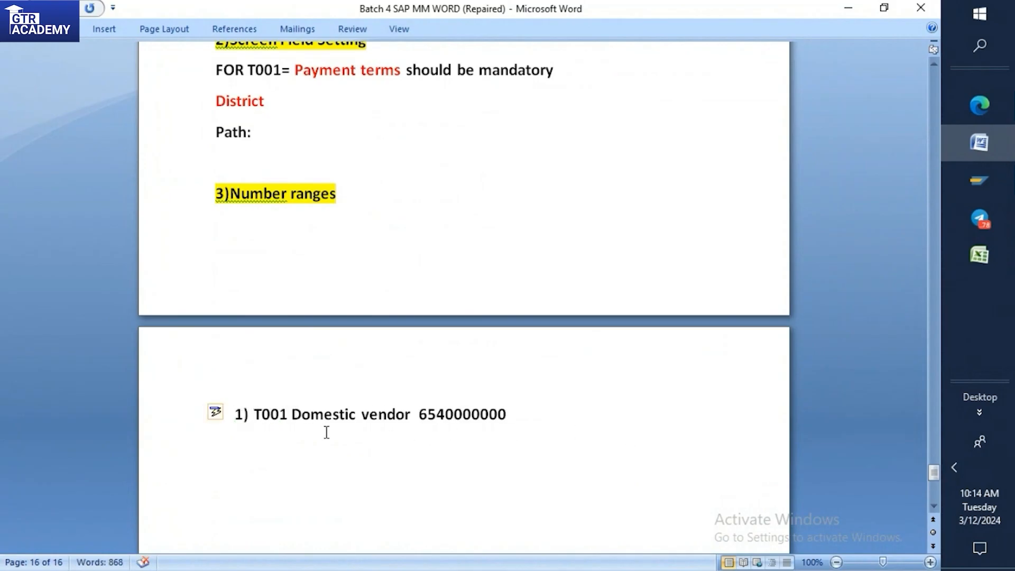
left_click_drag(418, 414, 517, 423)
left_click(456, 423)
left_click(420, 415)
scroll(442, 413, "down", 1)
left_click(538, 368)
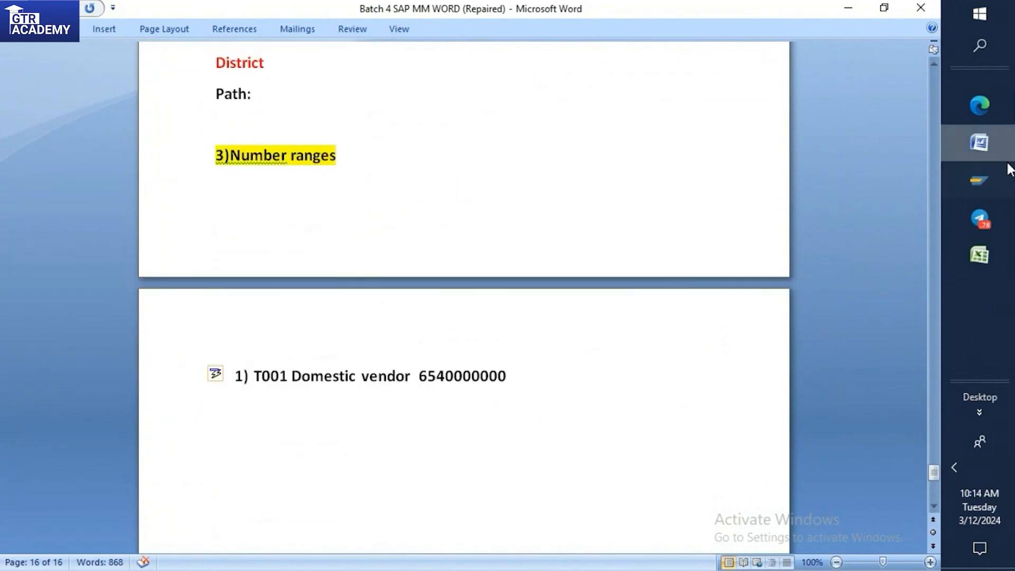
Switch to the SAP Easy Access session, run transaction SPRO and display the SAP Reference IMG, dismissing the desktop notification.
mouse_move(980, 180)
left_click(890, 224)
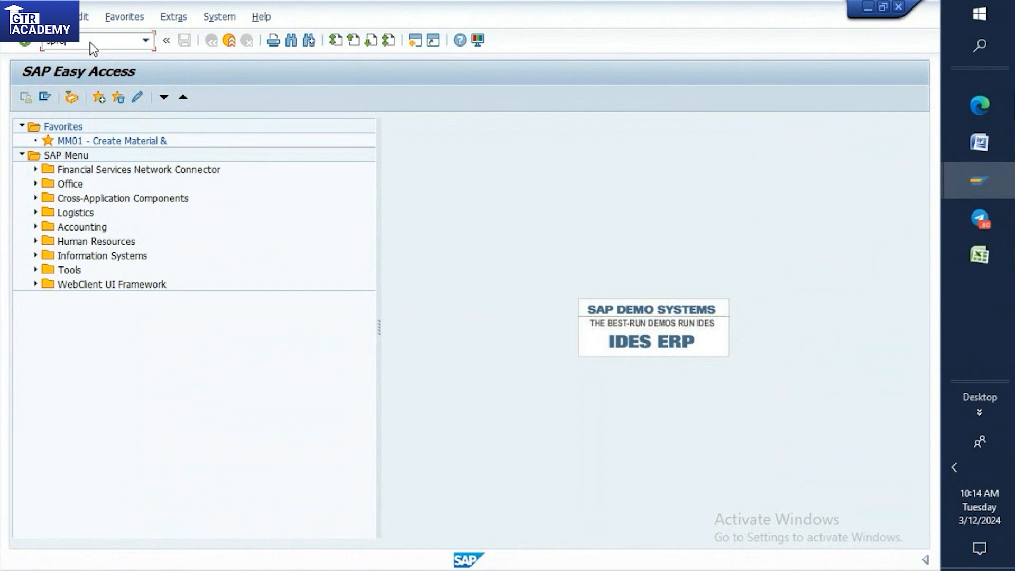
key("Return")
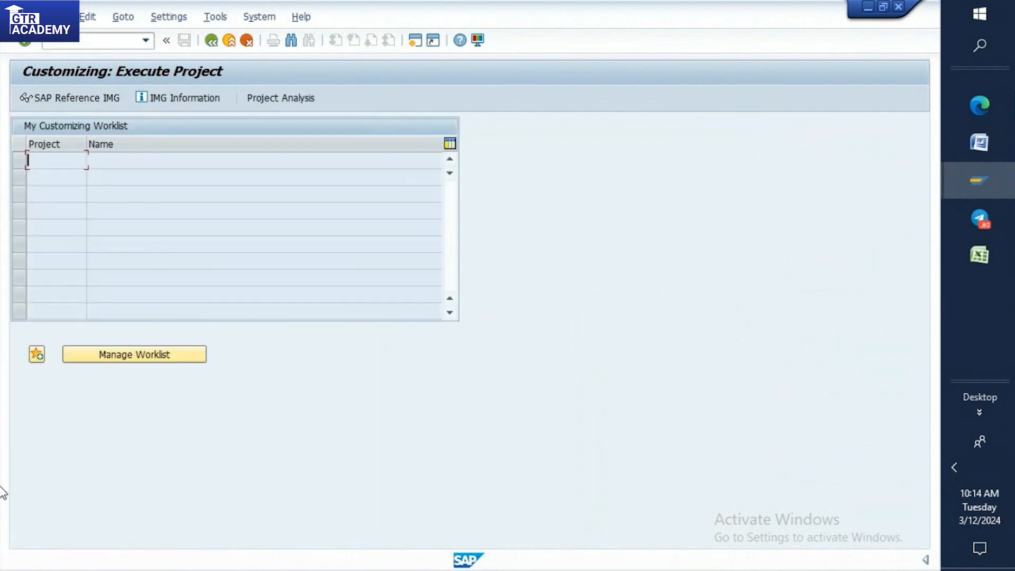
left_click(71, 99)
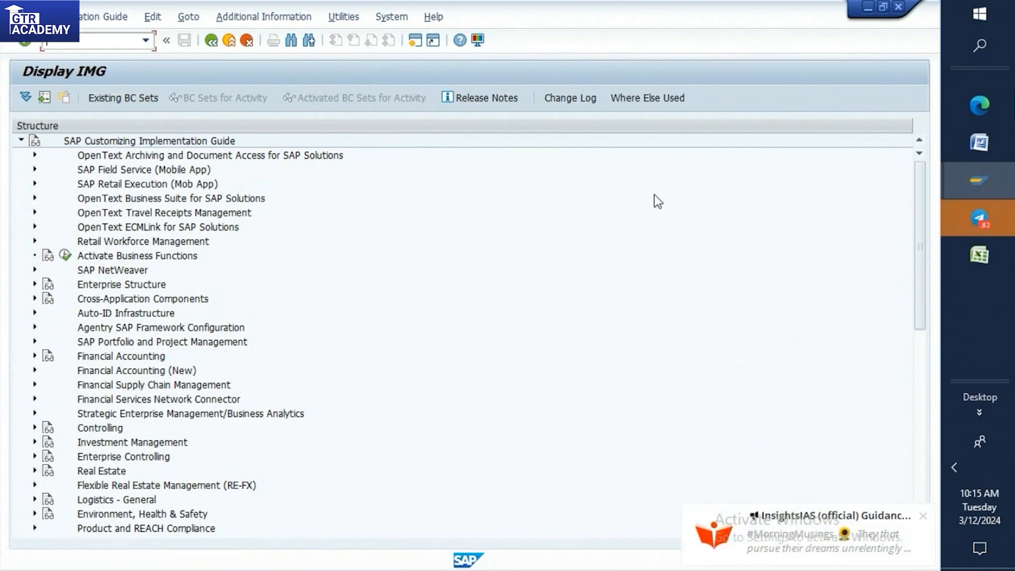
left_click(923, 516)
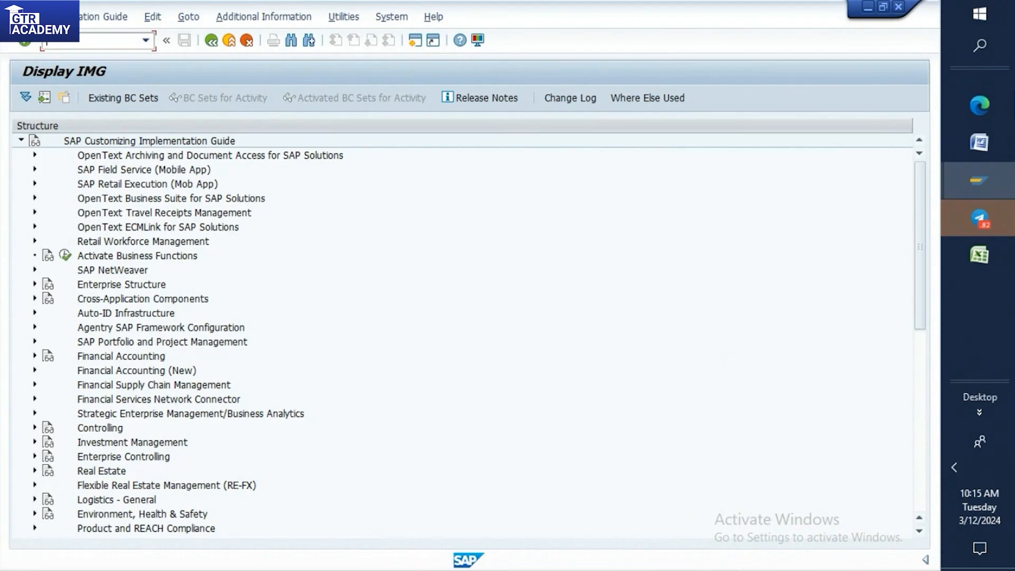
Under Logistics - General, Business Partner, Vendors, Control, open the activity Define Number Ranges for Vendor Master Records.
left_click(35, 499)
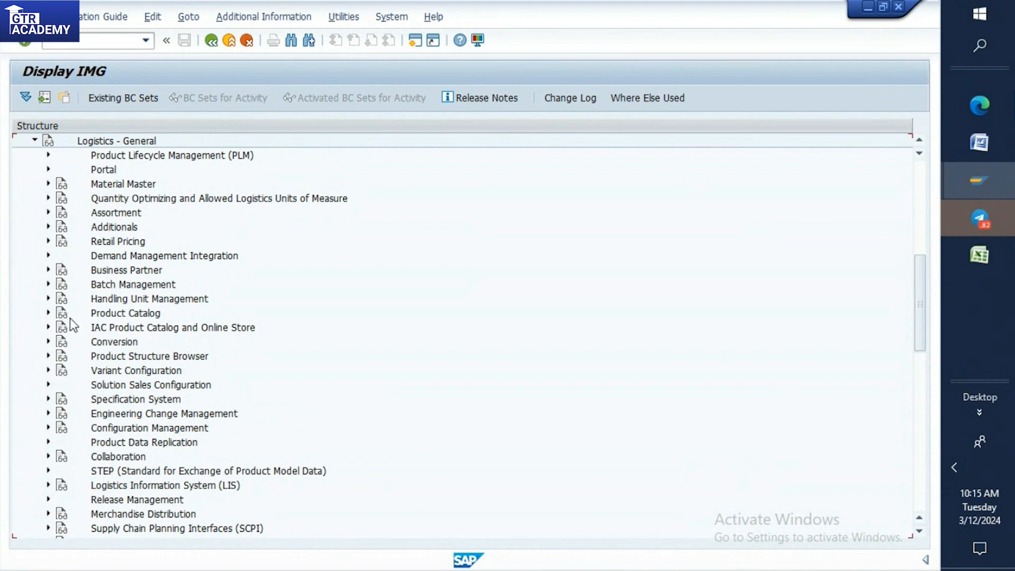
left_click(48, 271)
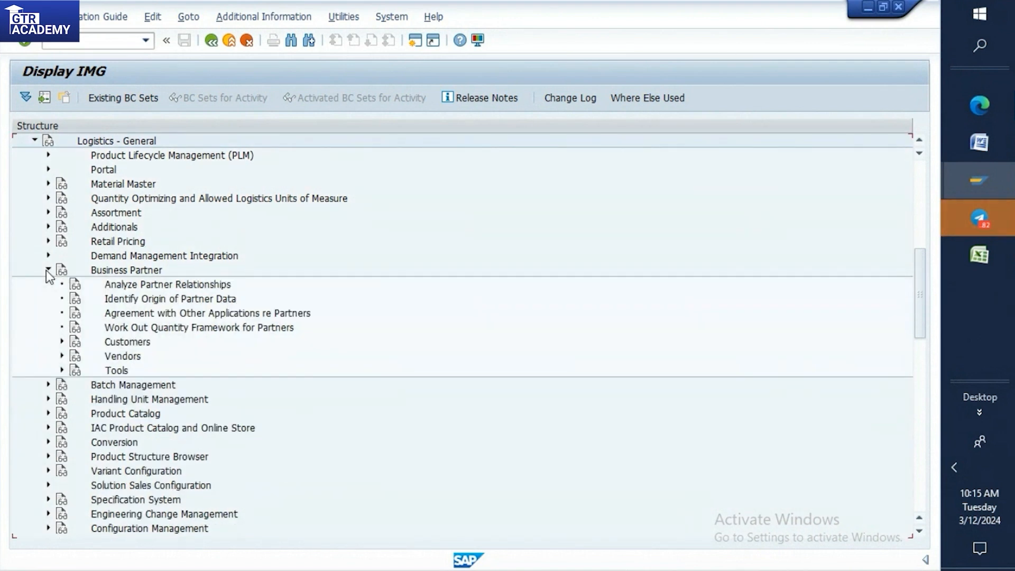
left_click(61, 357)
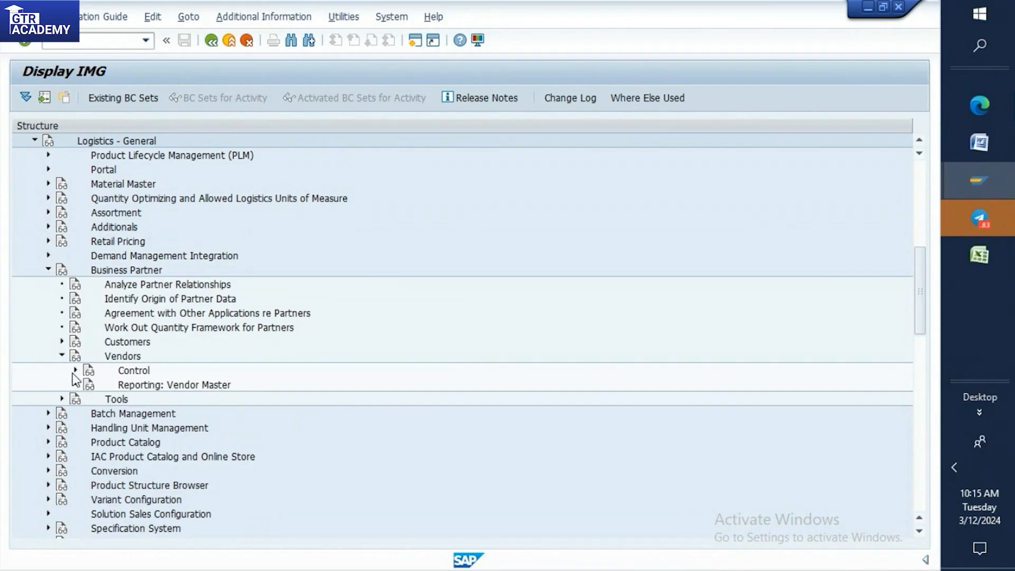
left_click(75, 370)
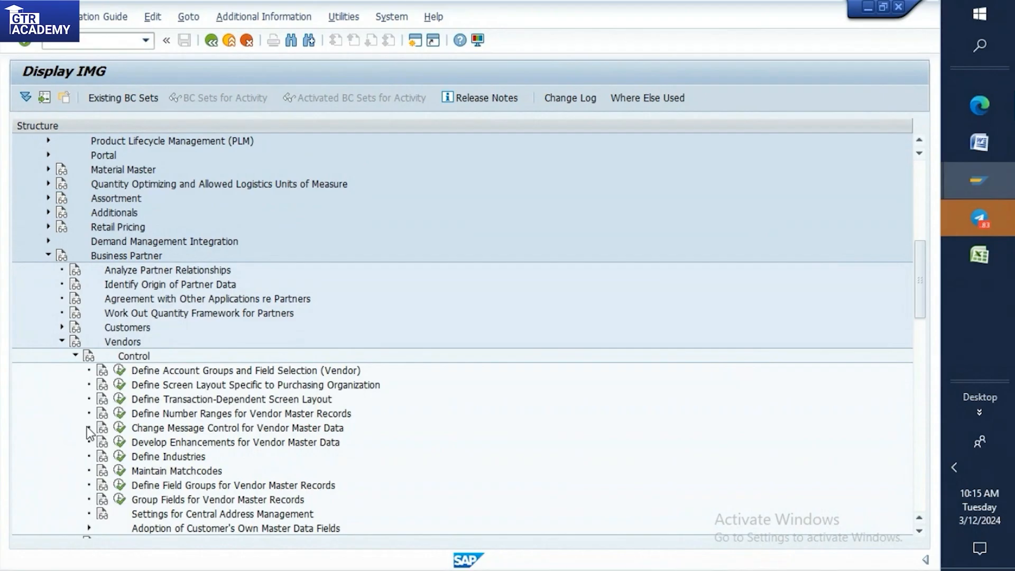
left_click(119, 414)
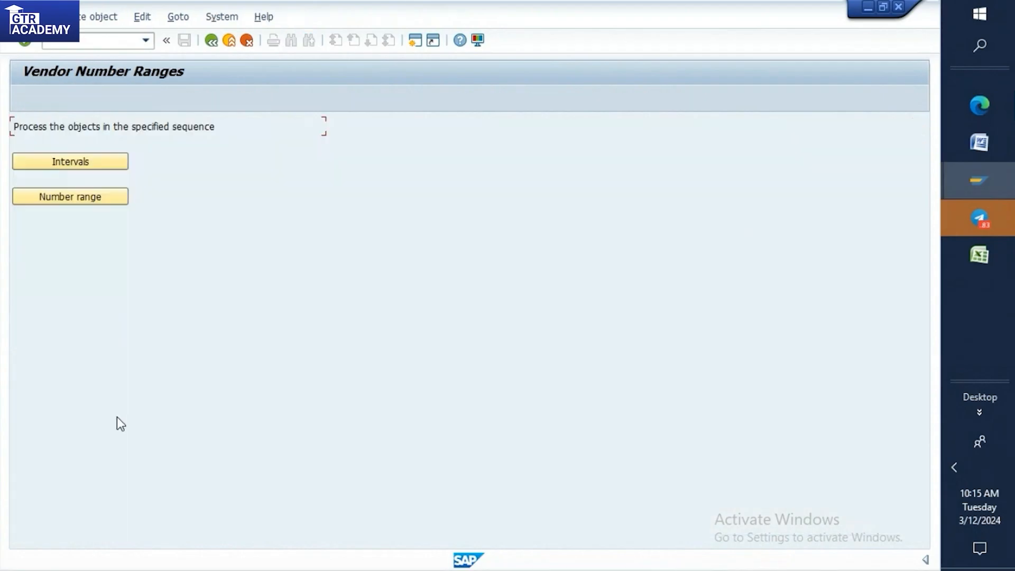
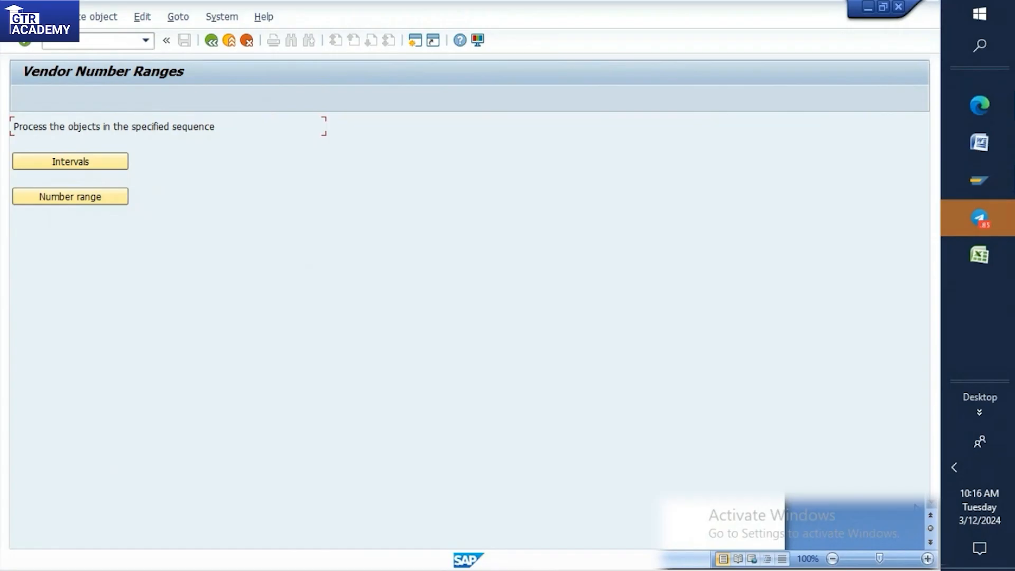
Open the vendor number range intervals for maintenance and insert a new interval line numbered DT.
left_click(51, 163)
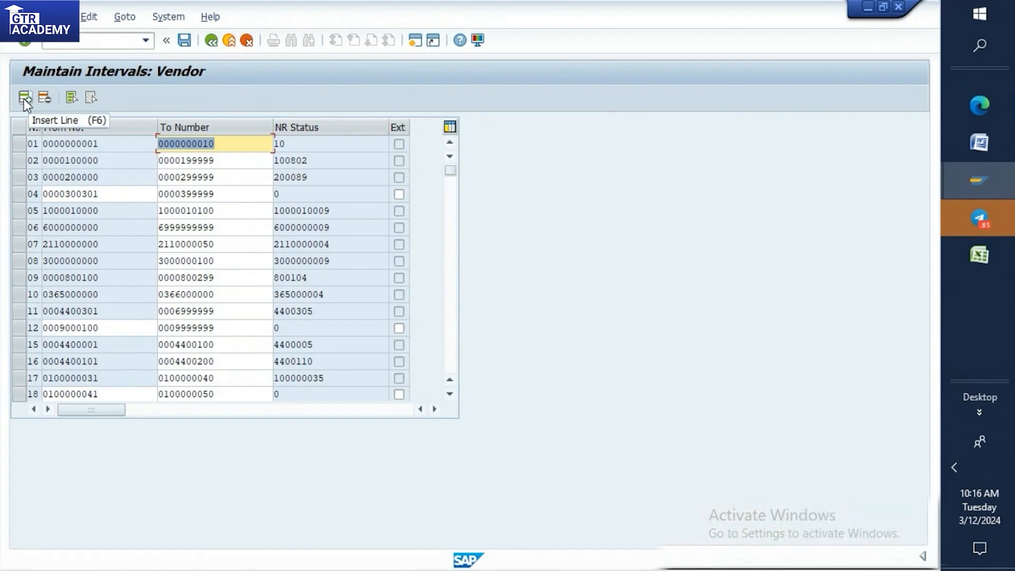
left_click(24, 99)
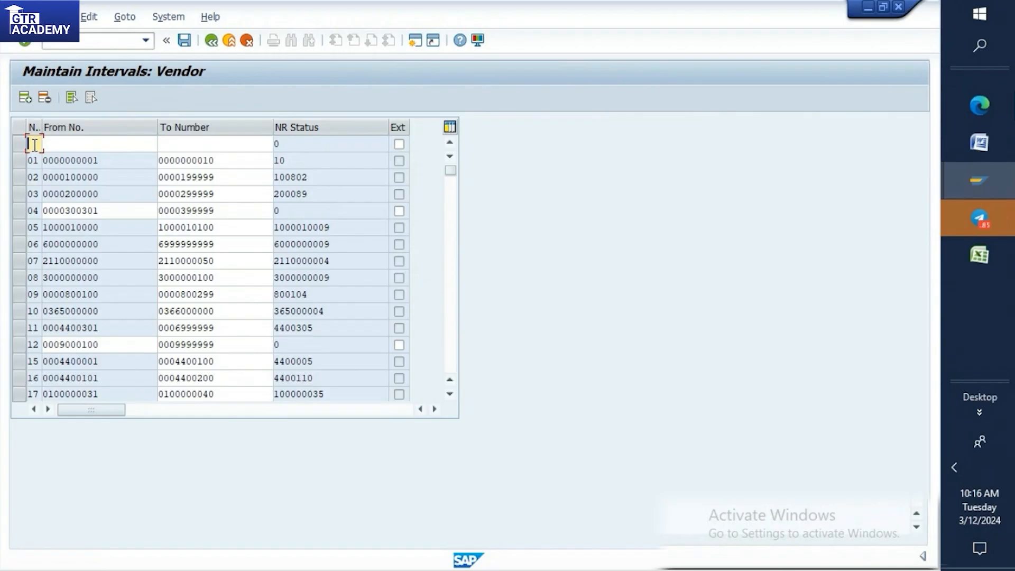
type("DK")
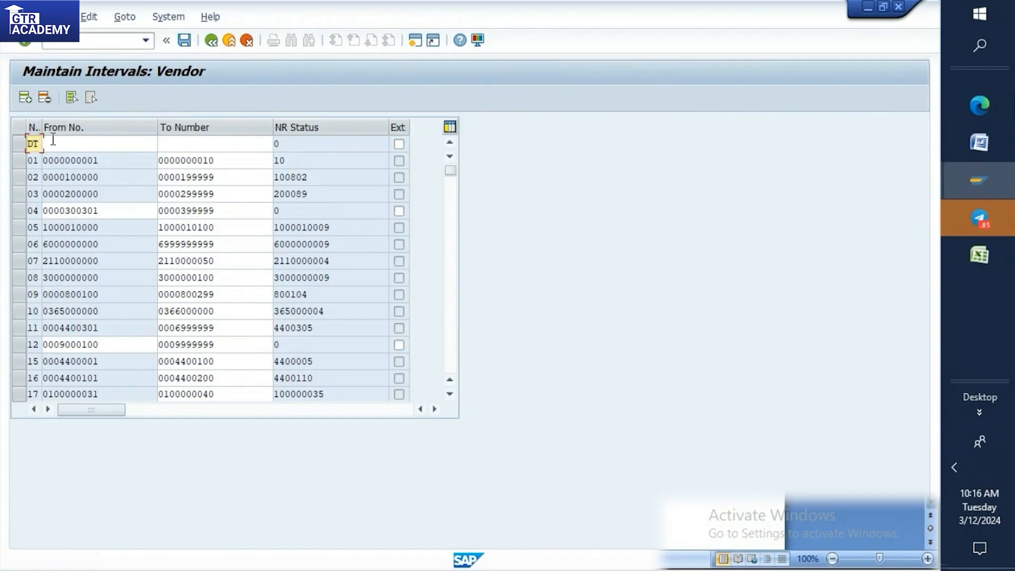
left_click(985, 156)
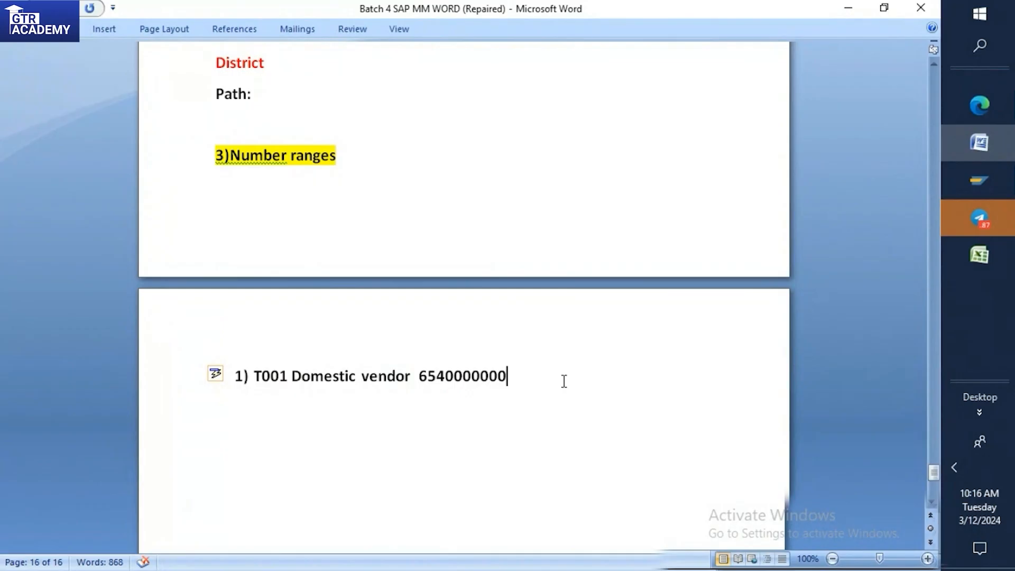
key("Return")
key("BackSpace")
type("NO")
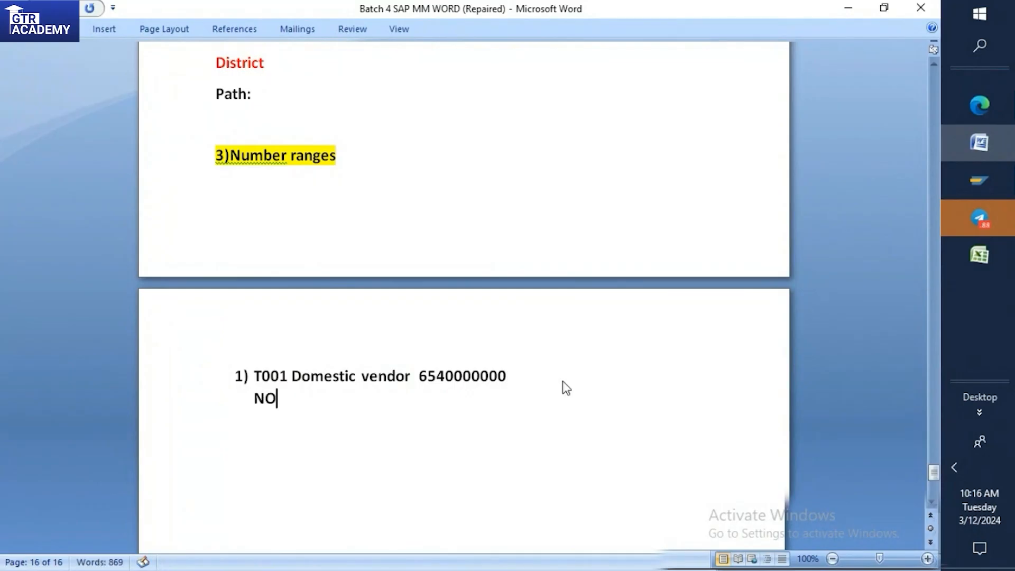
type("+")
key("BackSpace")
type("+")
key("BackSpace")
type("=DT")
key("Return")
type("FROM=")
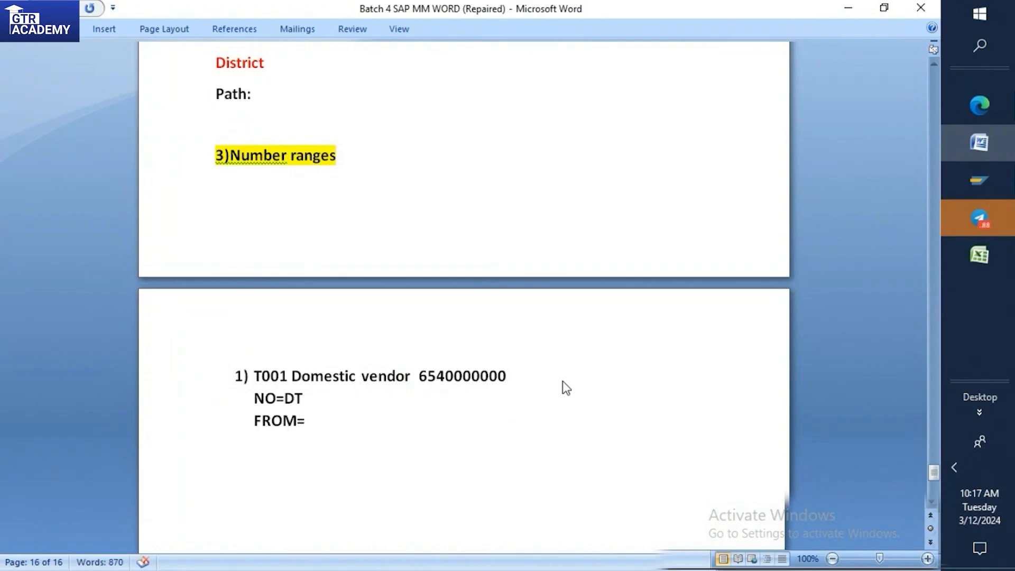
type("6540000000")
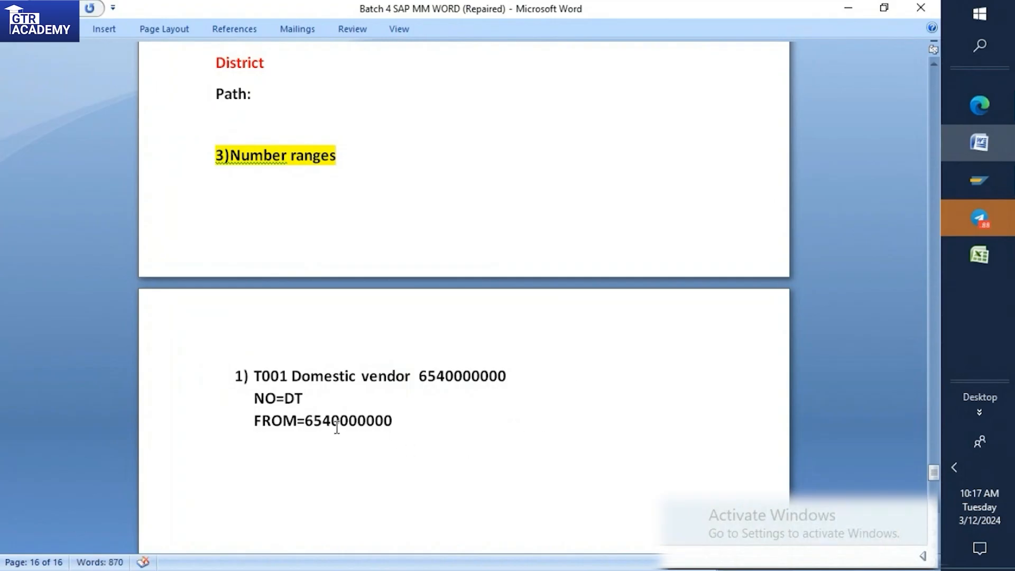
key("Return")
type("TO=")
left_click_drag(306, 422, 402, 423)
key("ctrl+c")
left_click(302, 444)
key("ctrl+v")
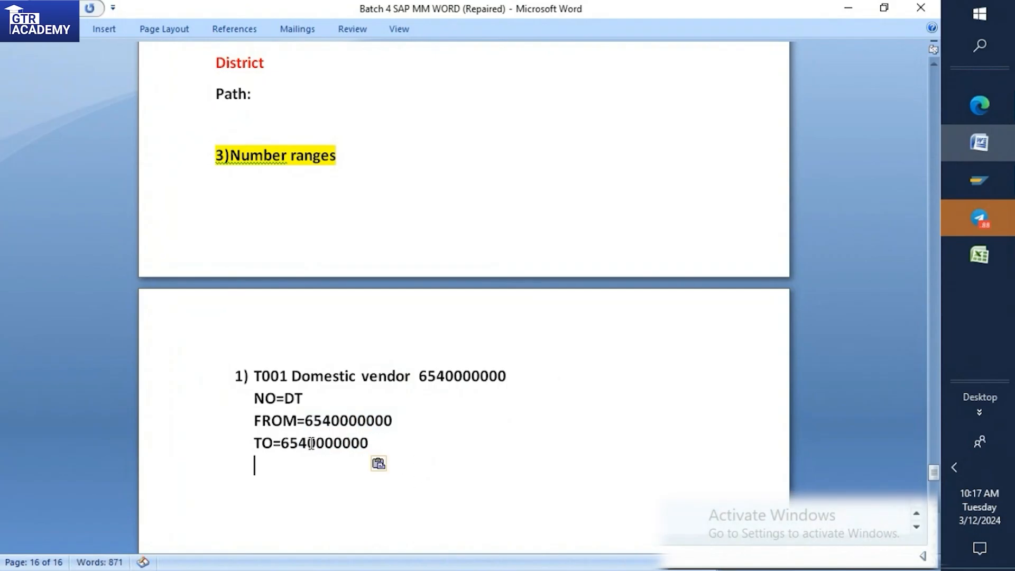
left_click_drag(369, 443, 315, 449)
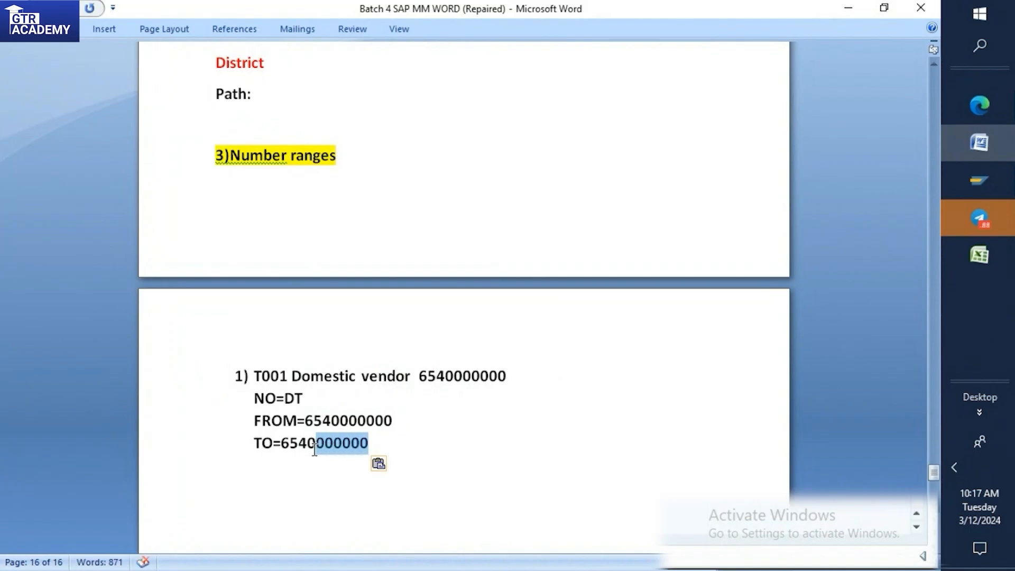
key("BackSpace")
key("BackSpace")
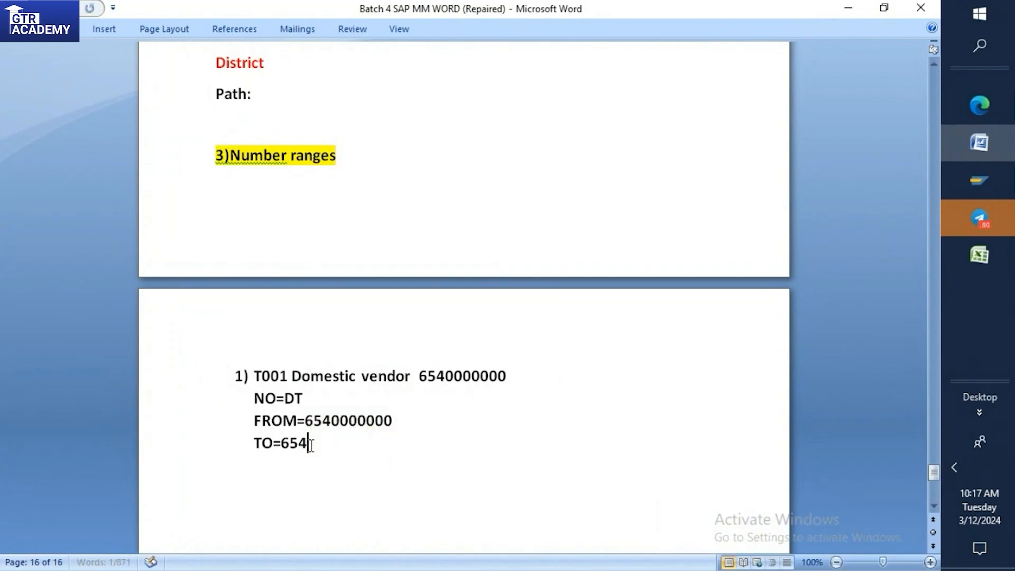
type("9999999")
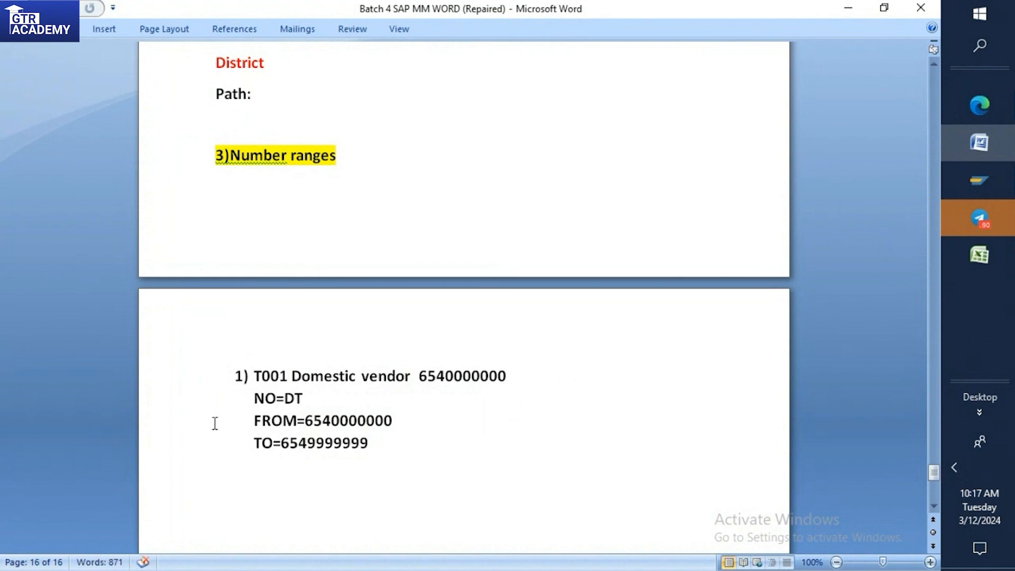
Insert an unnumbered blank line between the T001 Domestic vendor item and the NO=DT line.
left_click(547, 373)
key("Return")
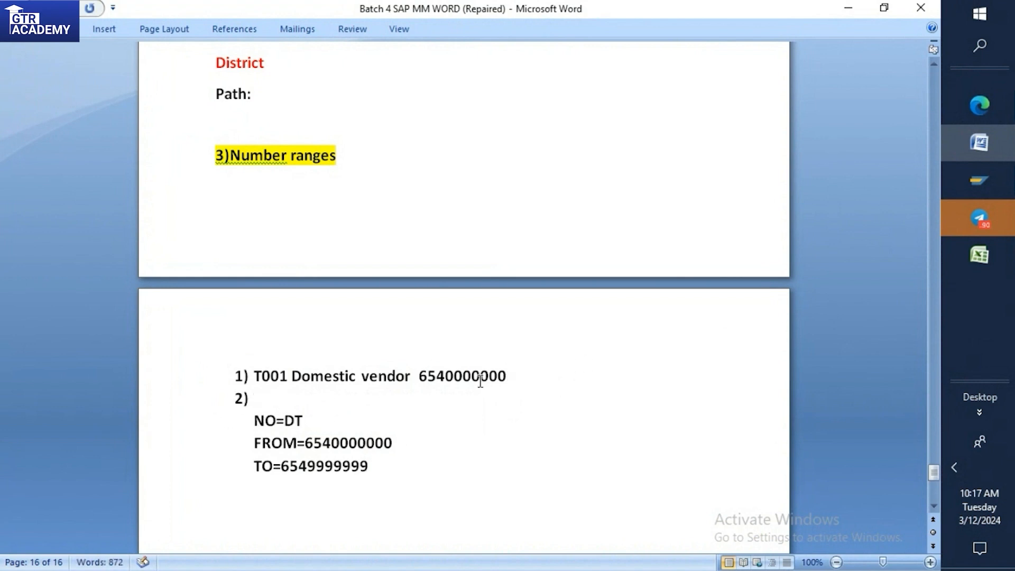
key("BackSpace")
scroll(302, 416, "down", 3)
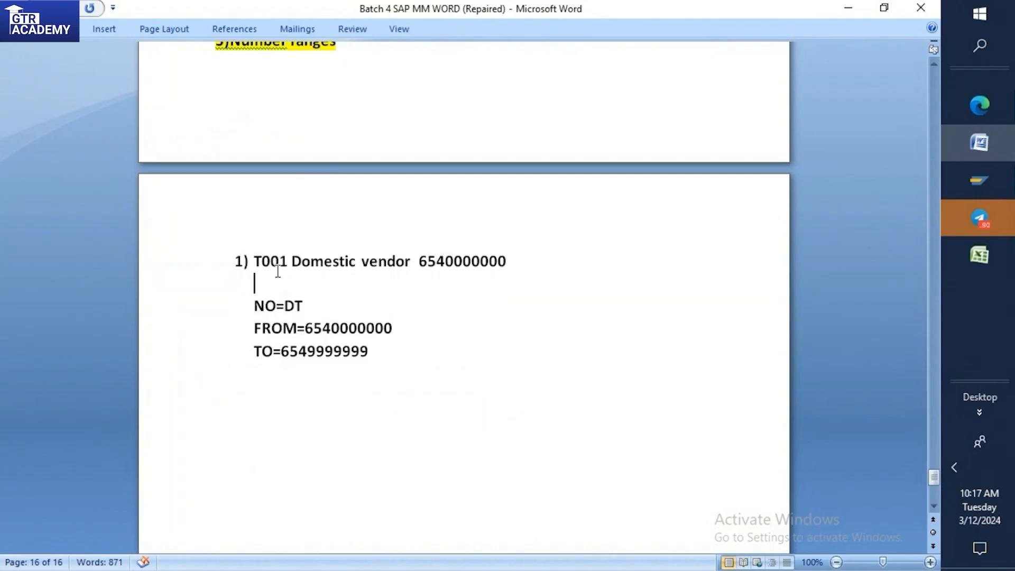
mouse_move(957, 170)
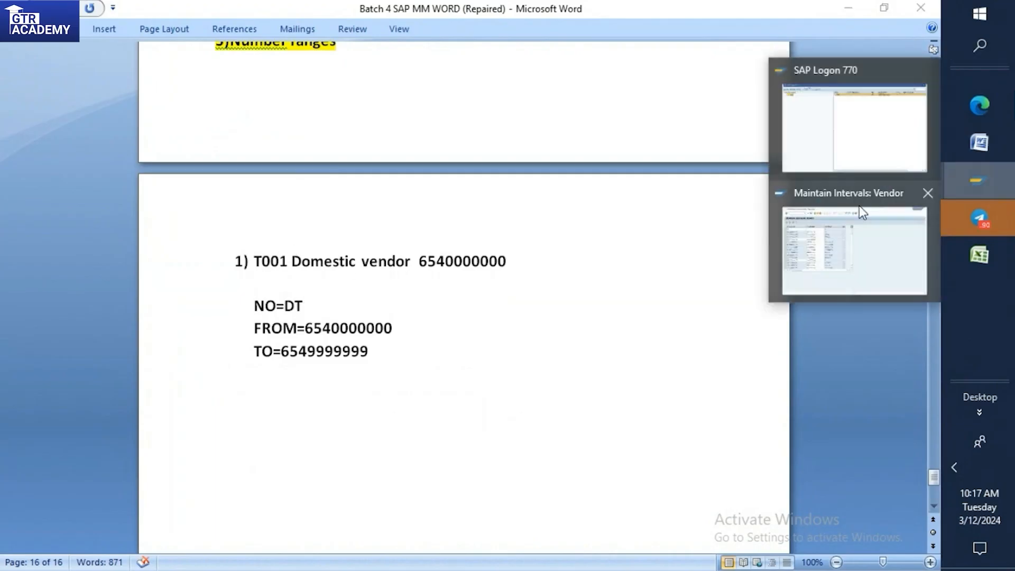
left_click(856, 241)
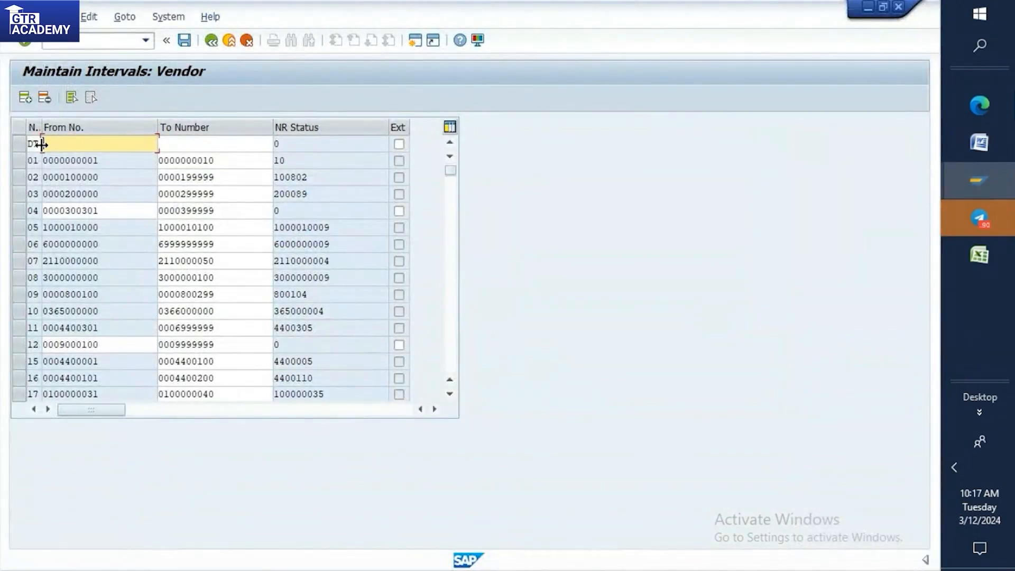
left_click(979, 182)
left_click(979, 142)
left_click(305, 328)
left_click_drag(305, 328, 403, 324)
key("ctrl+c")
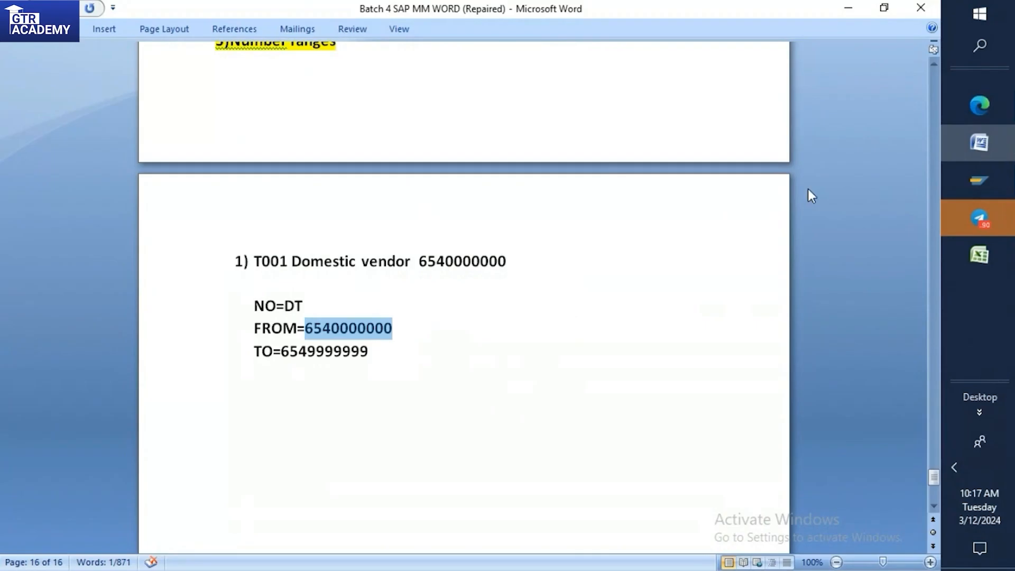
left_click(975, 183)
left_click(868, 250)
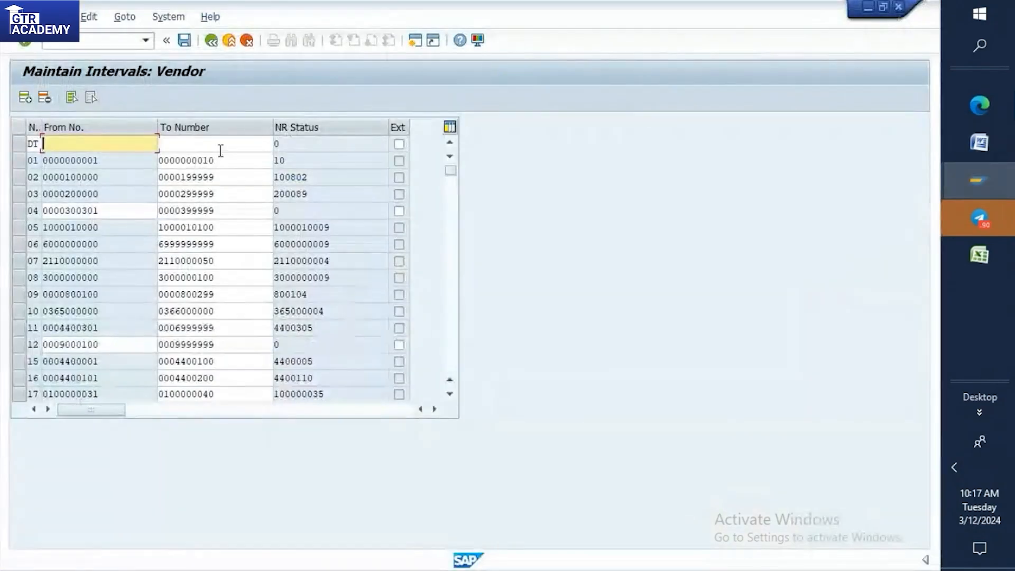
key("ctrl+v")
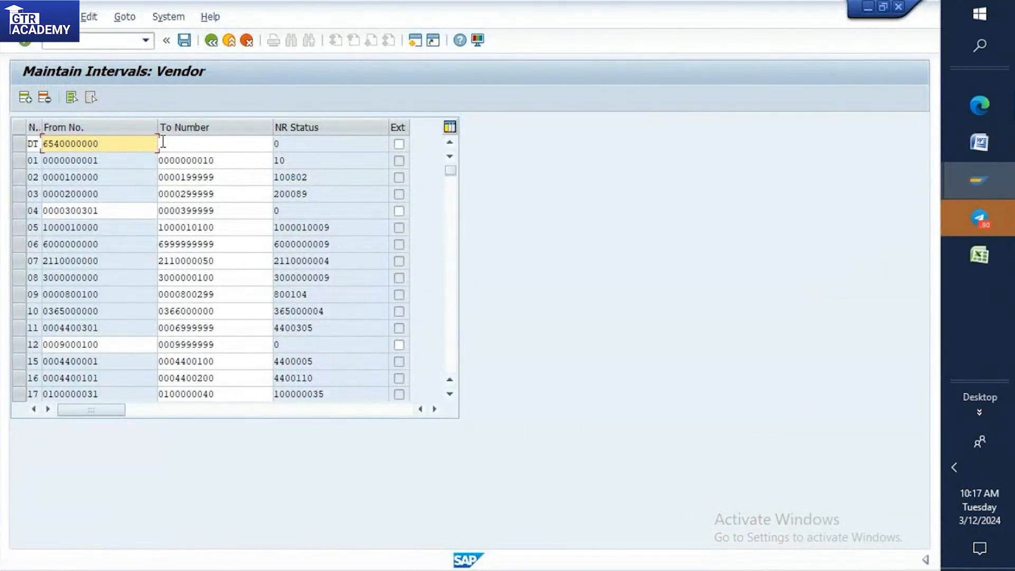
left_click(973, 153)
left_click(390, 356)
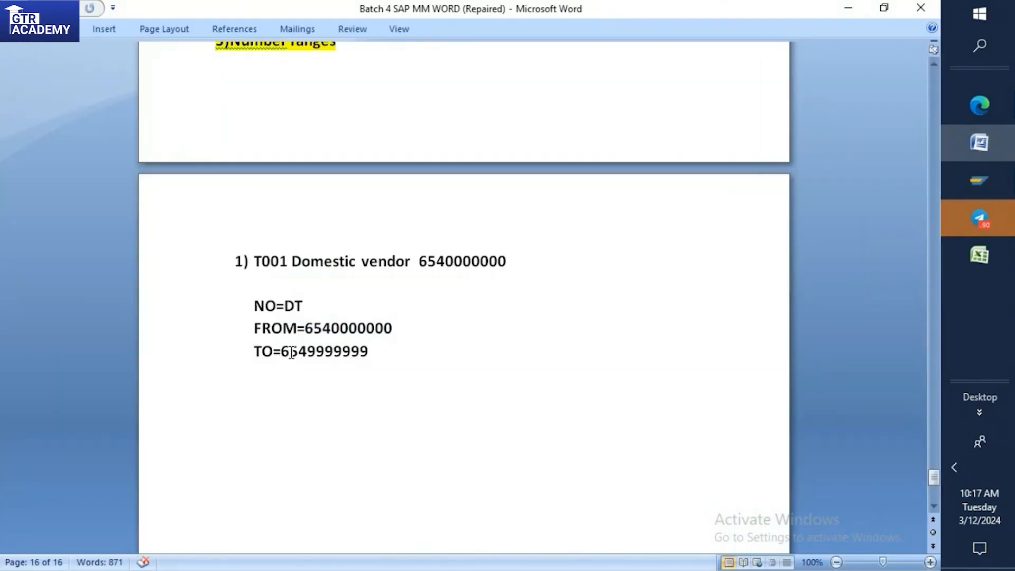
left_click_drag(281, 352, 376, 355)
key("ctrl+c")
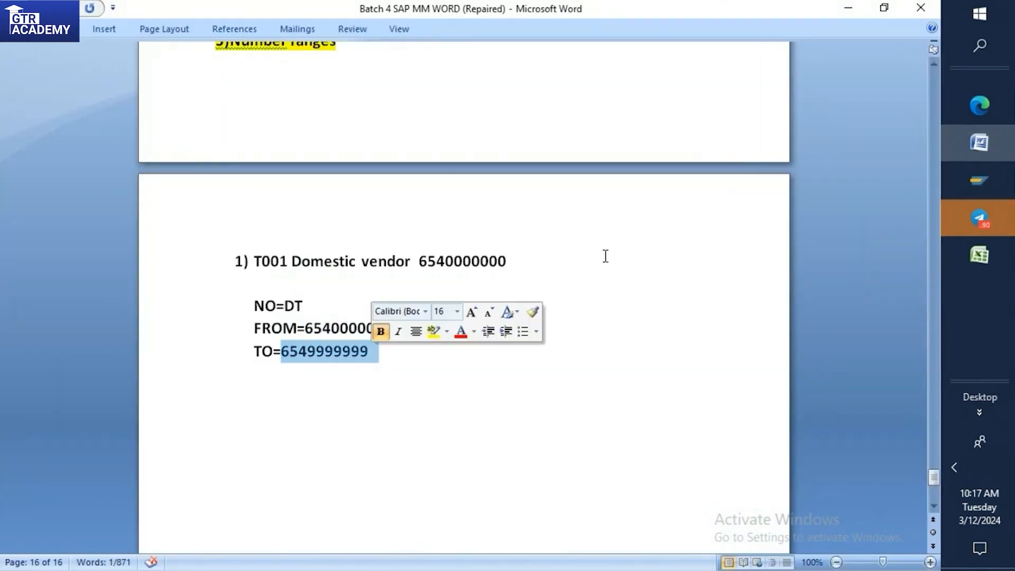
left_click(996, 182)
left_click(890, 227)
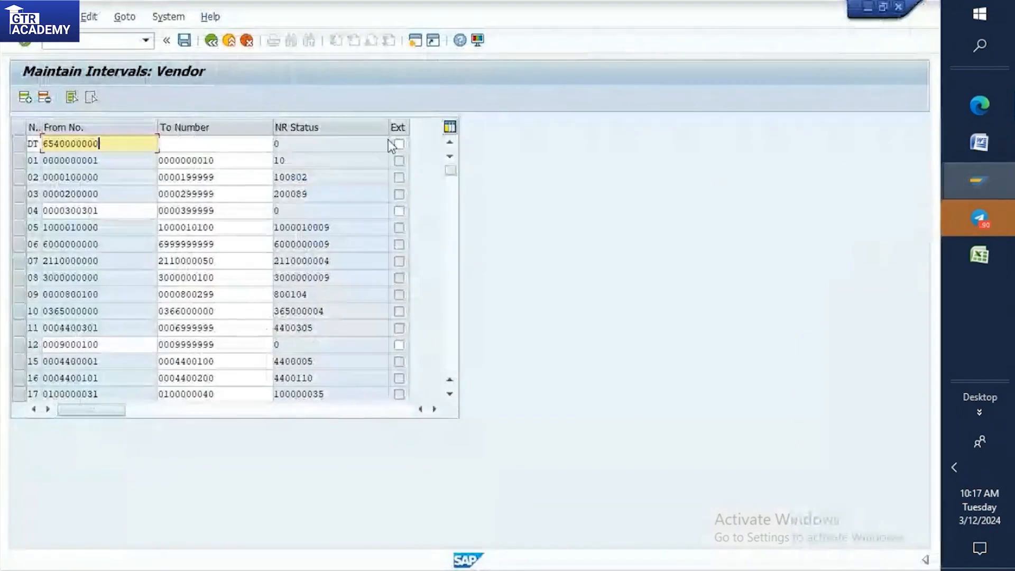
left_click(236, 146)
key("ctrl+v")
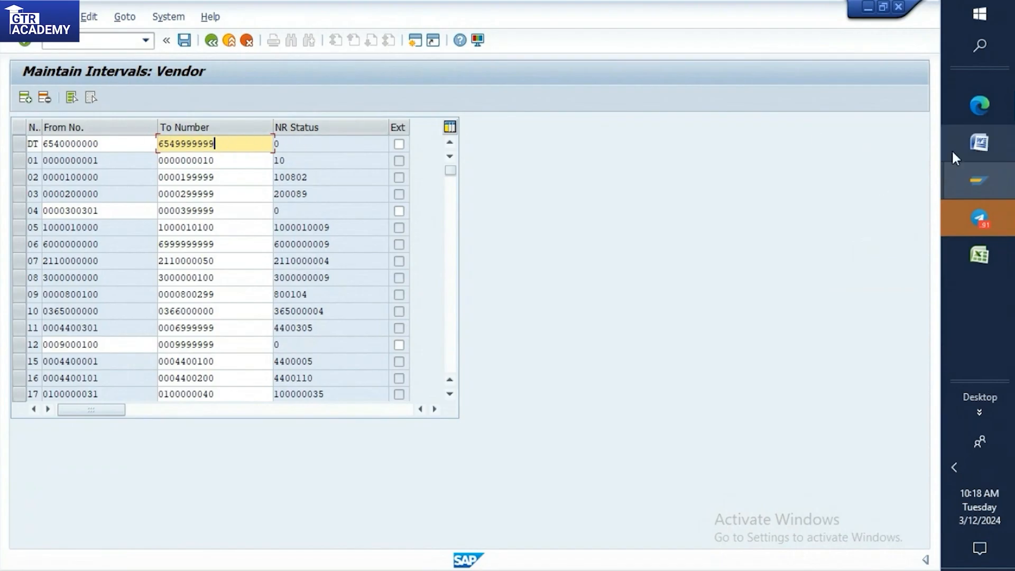
left_click(979, 144)
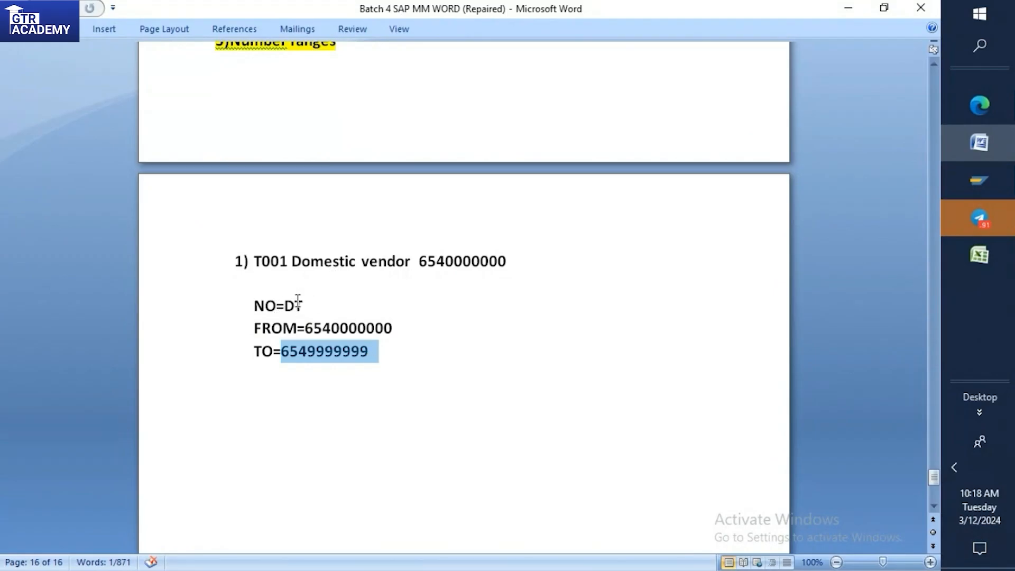
left_click(979, 168)
left_click(848, 253)
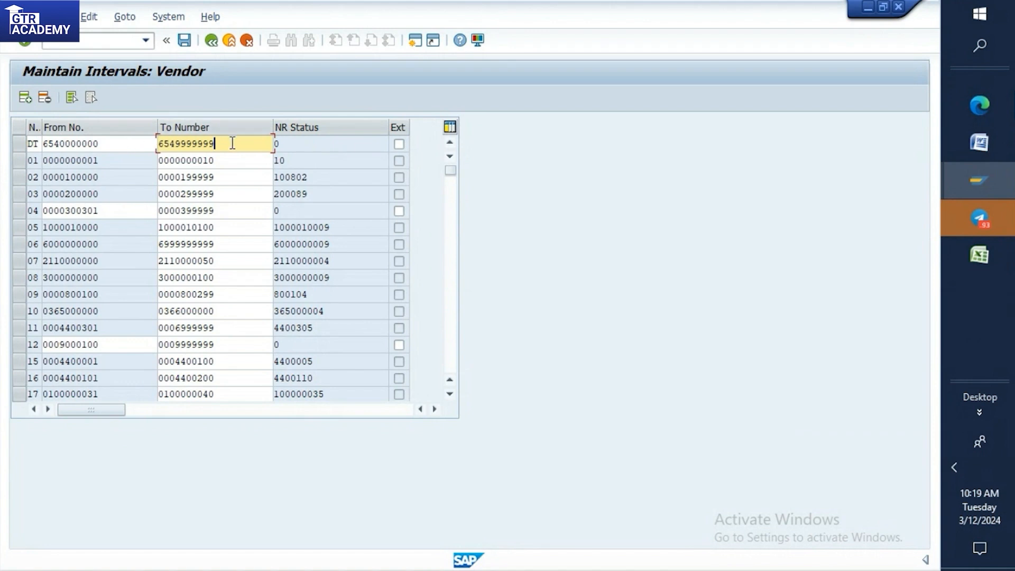
Confirm the new DT interval entry and locate its row in the vendor interval list.
key("Return")
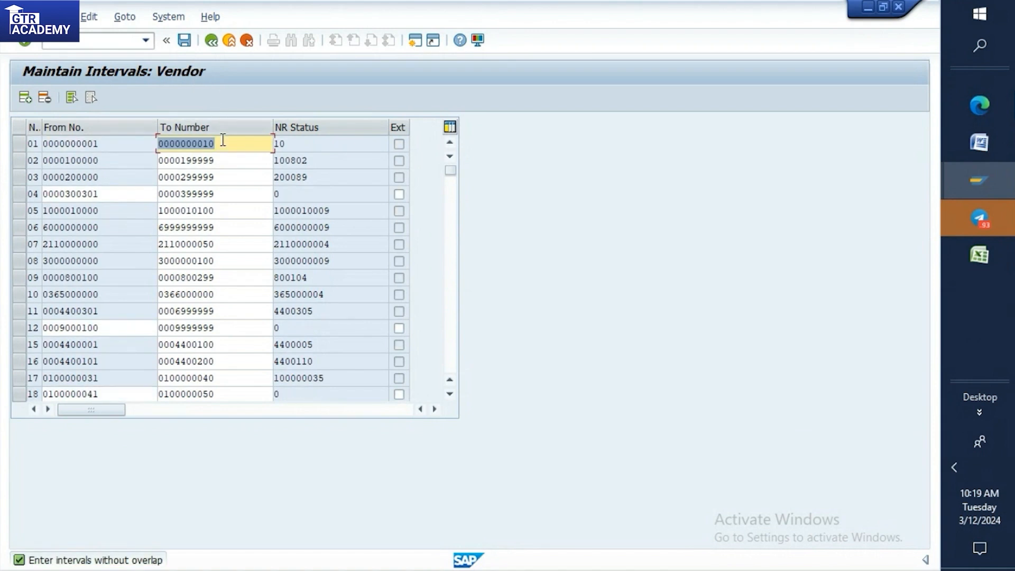
scroll(227, 200, "down", 4)
scroll(227, 201, "down", 20)
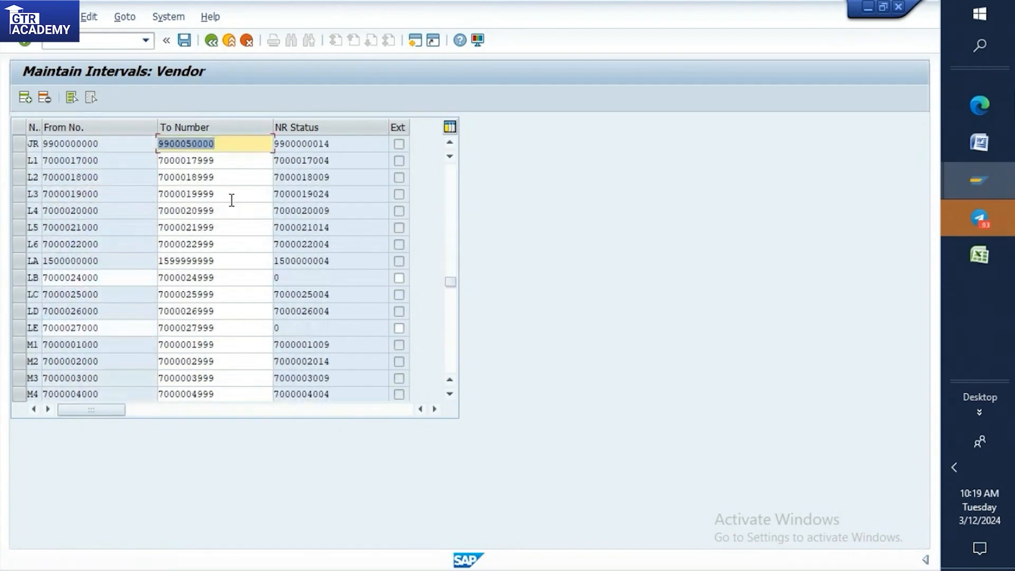
scroll(232, 200, "down", 6)
scroll(238, 196, "up", 2)
scroll(238, 194, "up", 10)
scroll(239, 193, "up", 4)
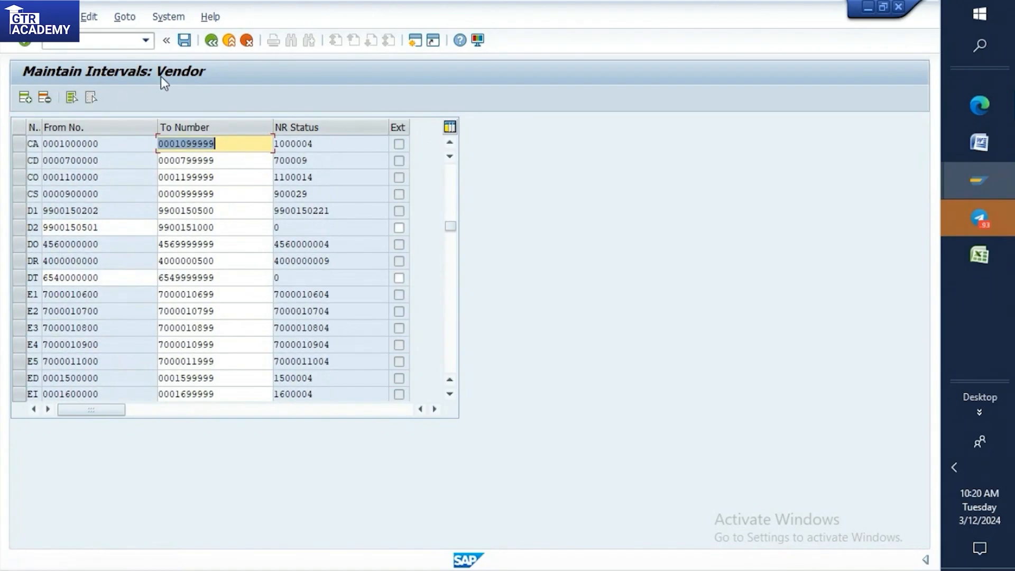
Try to save the vendor intervals with the DT row selected, and return to the IMG structure.
left_click(189, 49)
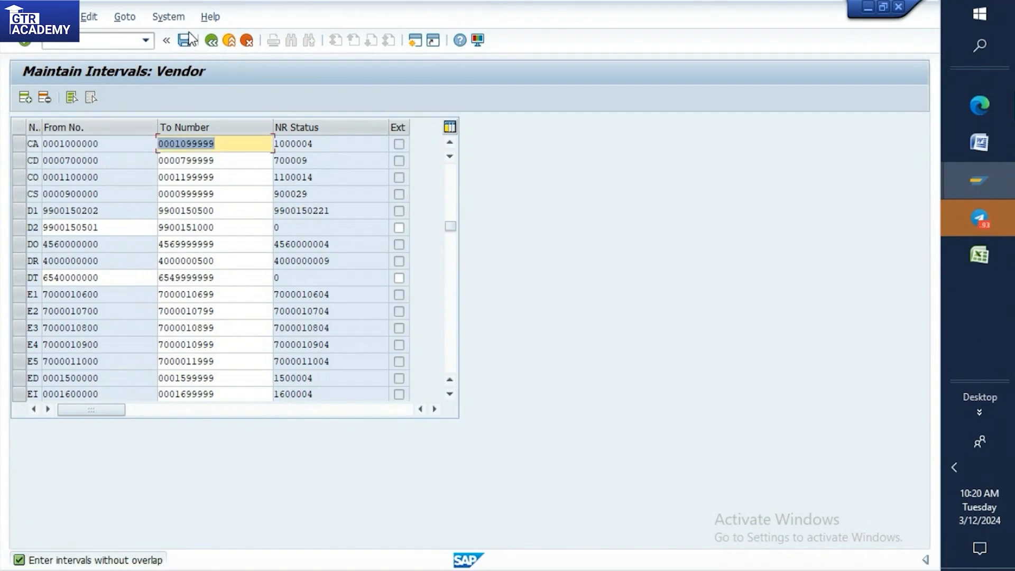
left_click(18, 274)
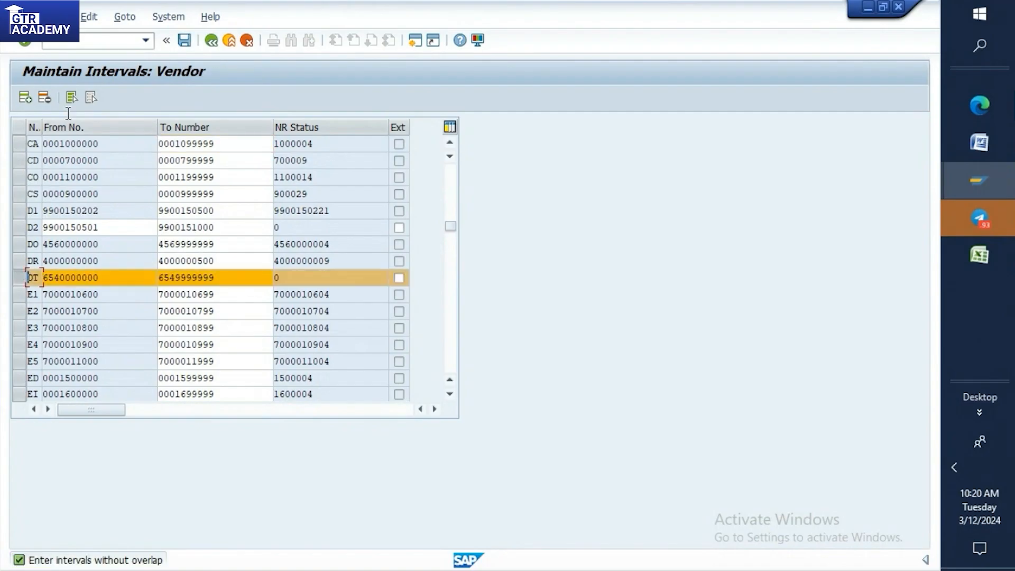
left_click(185, 44)
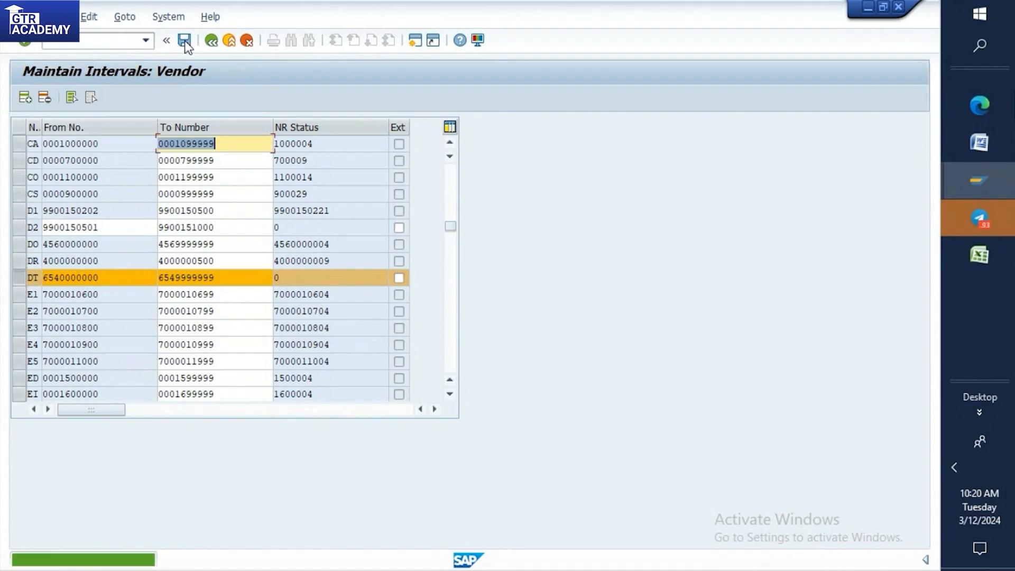
left_click(219, 40)
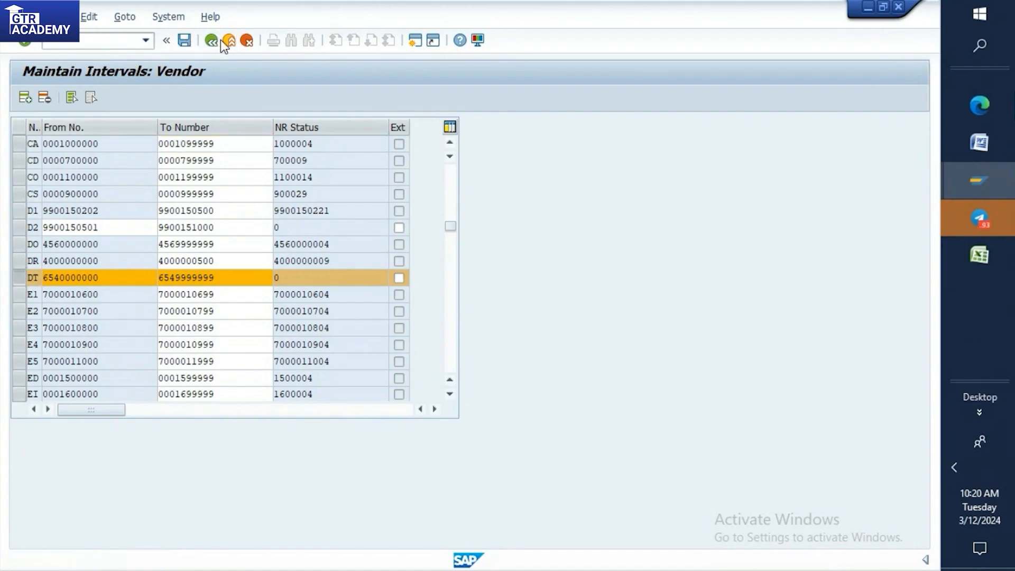
left_click(236, 316)
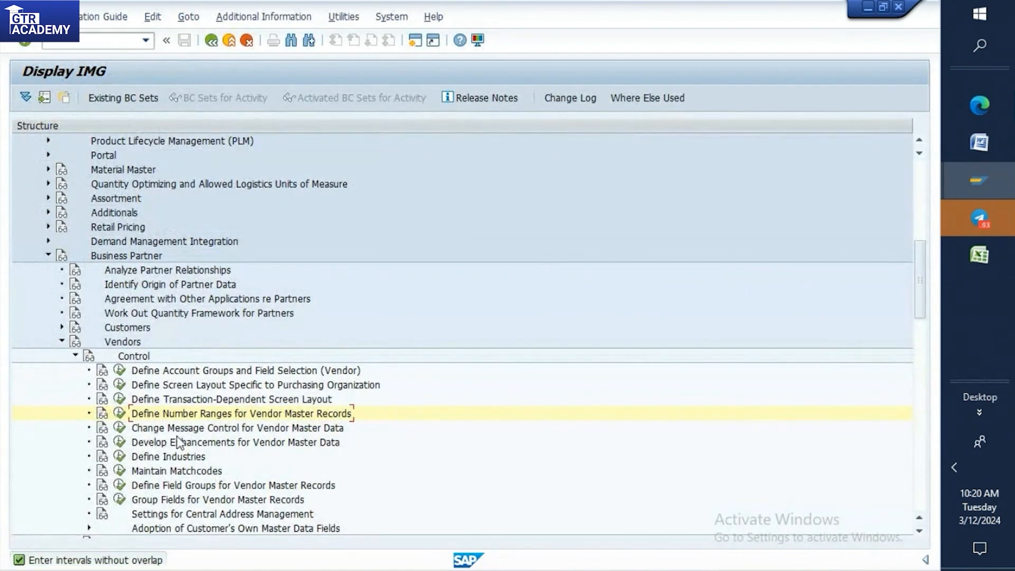
Reopen the vendor number range intervals and look for the DT interval in the list.
left_click(120, 414)
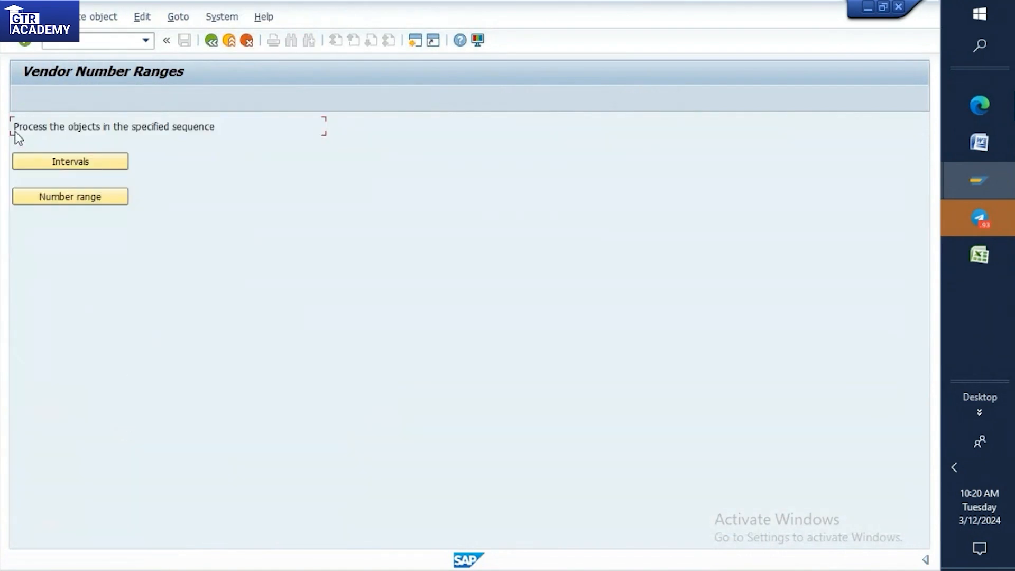
left_click(56, 168)
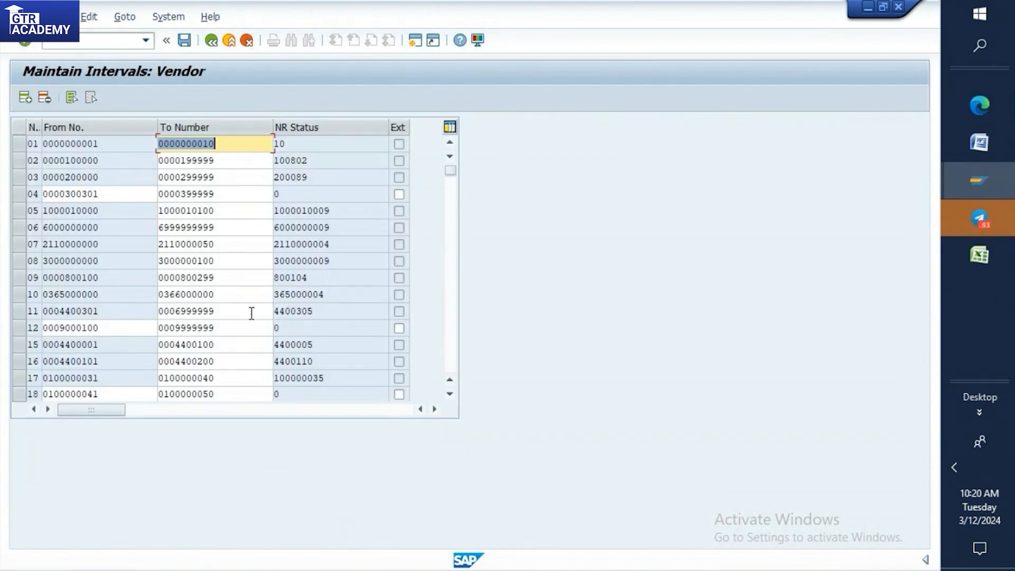
scroll(131, 293, "down", 7)
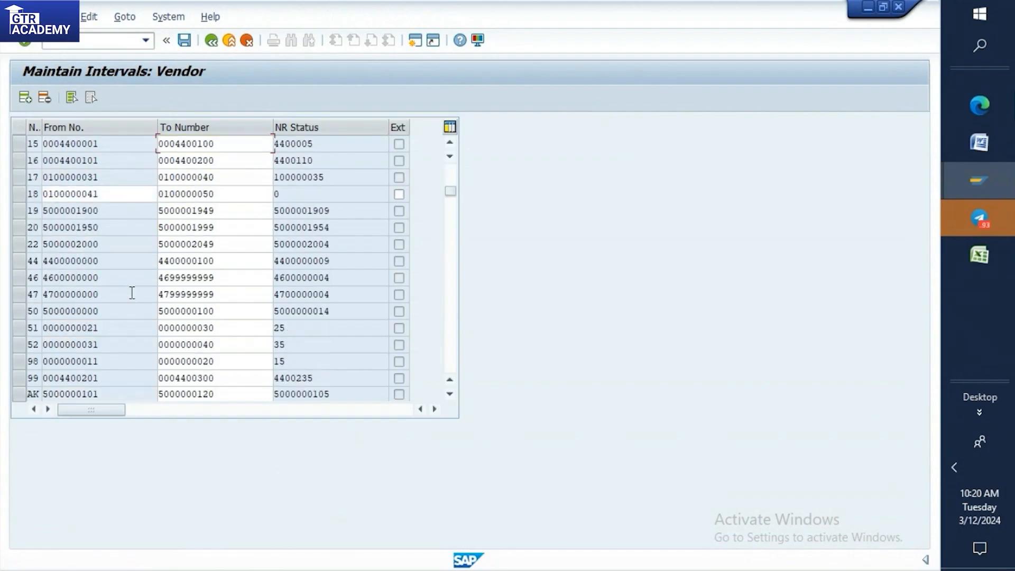
scroll(131, 293, "down", 4)
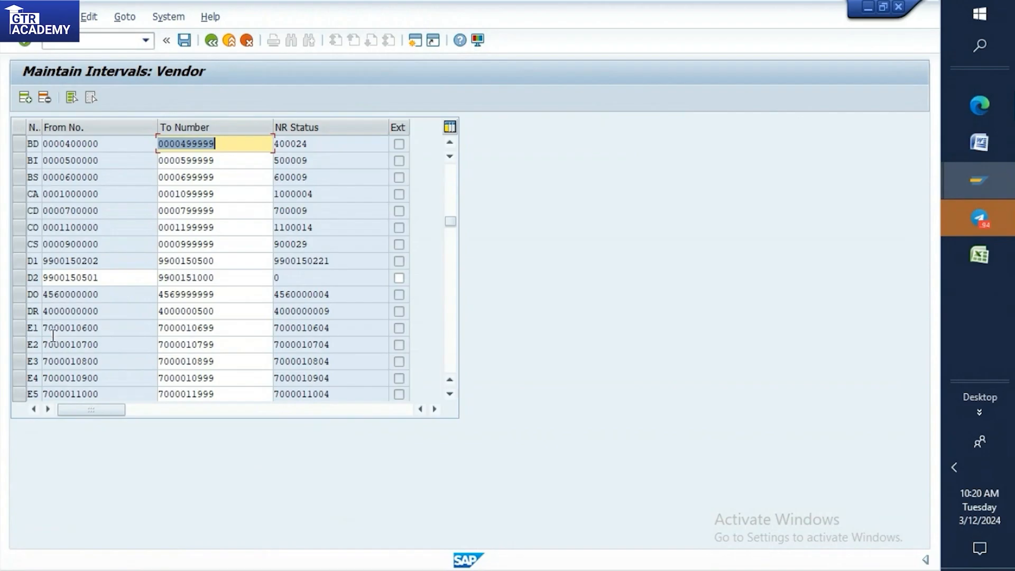
Insert a new line in the vendor intervals and enter TD as its number range number.
left_click(26, 97)
scroll(126, 140, "up", 1)
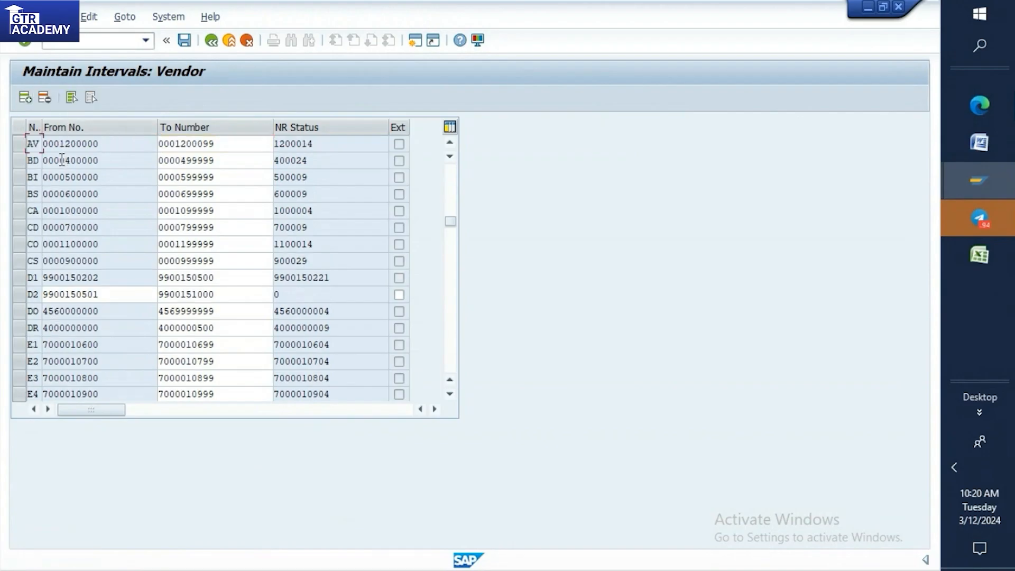
left_click(30, 99)
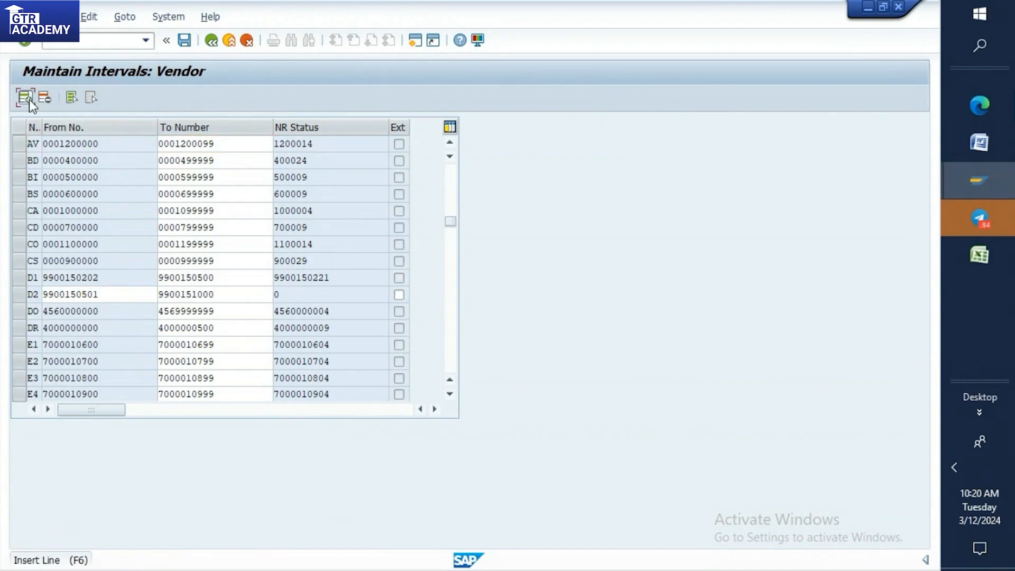
left_click_drag(449, 222, 450, 171)
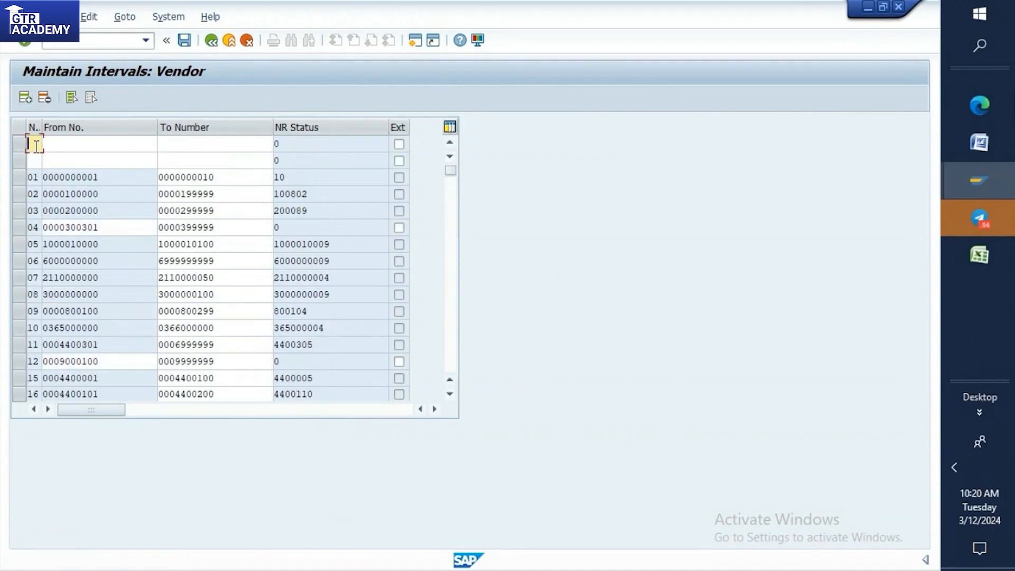
type("TR")
left_click(56, 141)
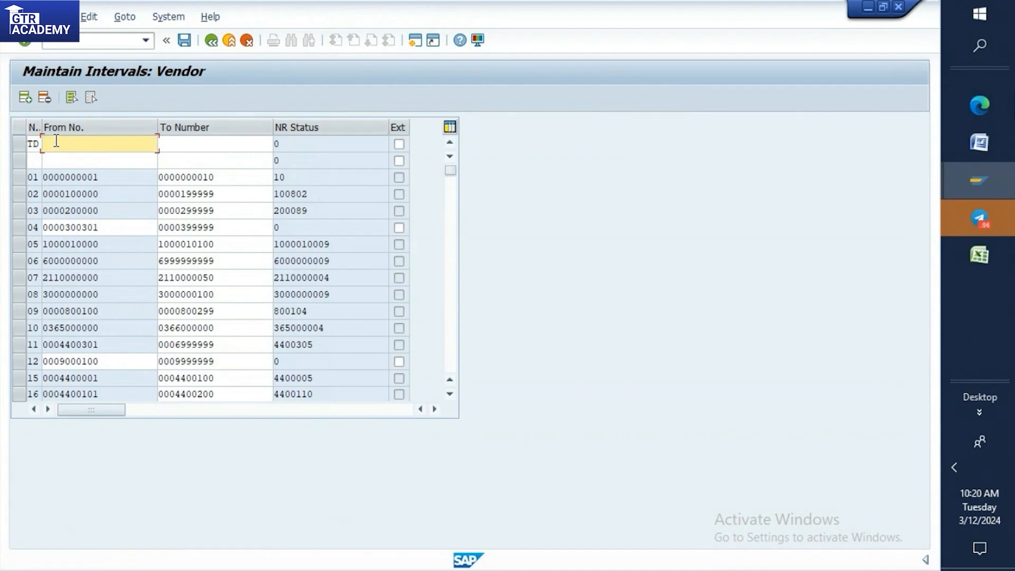
type("456")
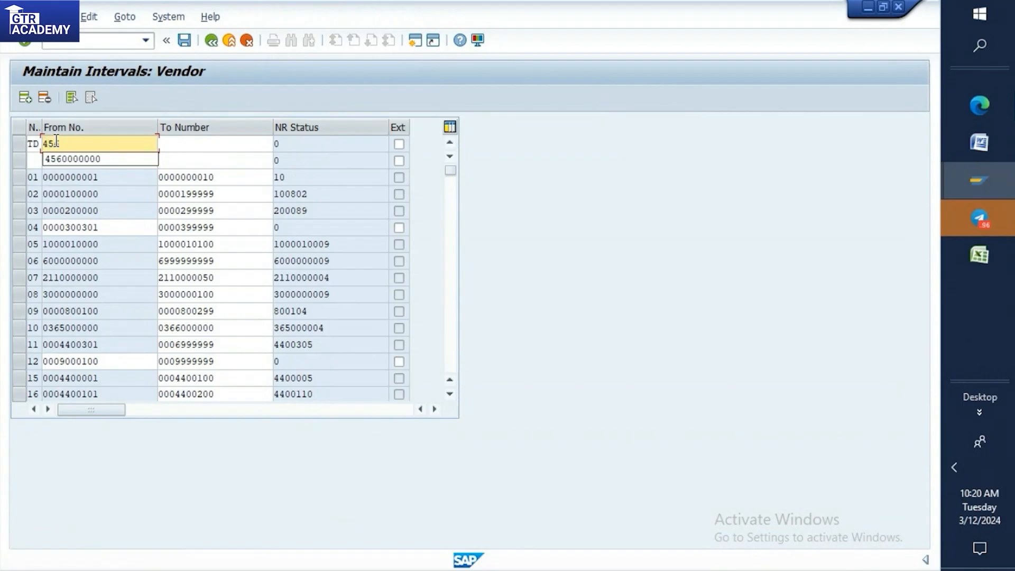
key("BackSpace")
key("BackSpace")
key("BackSpace")
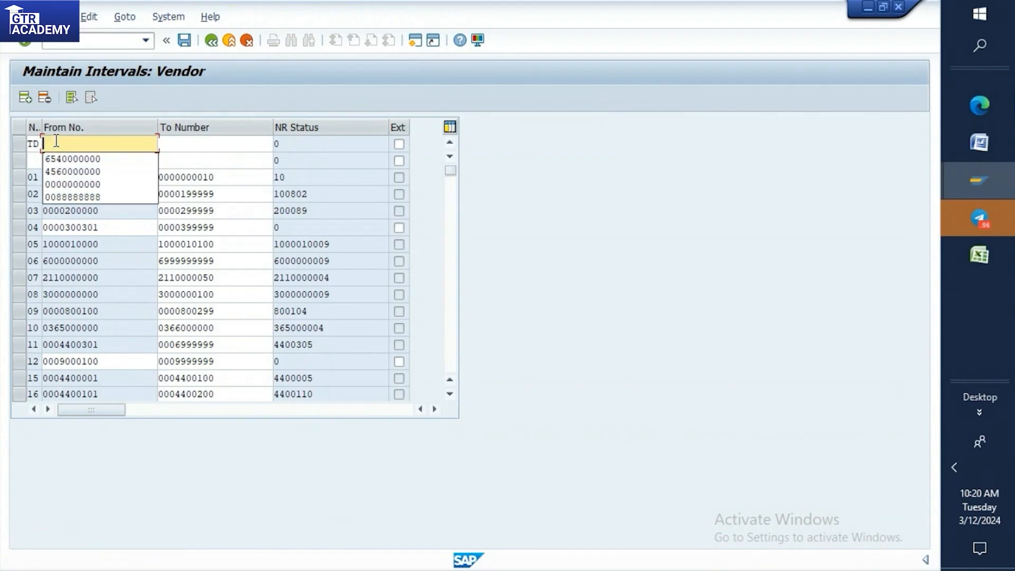
type("456")
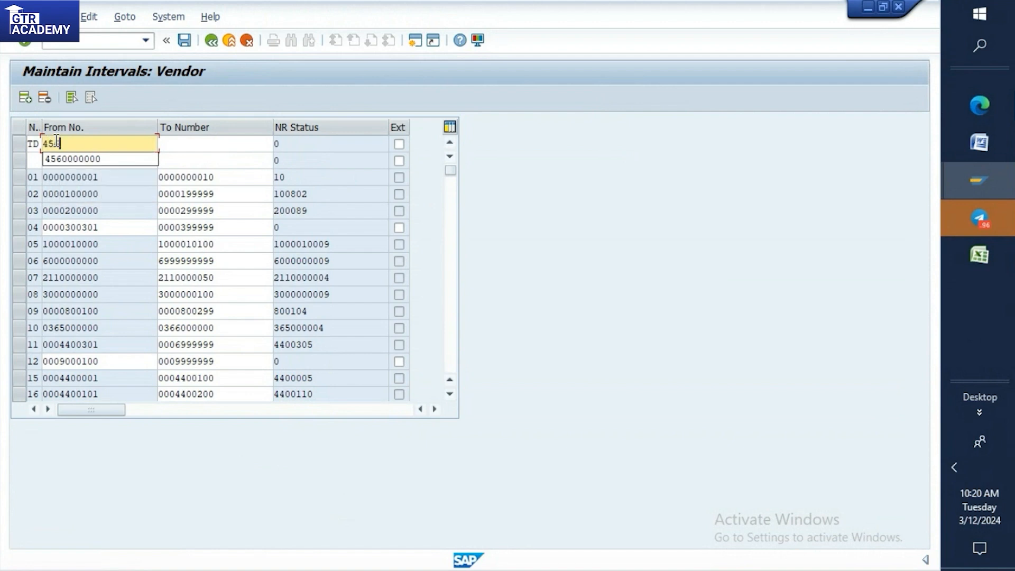
type("0000")
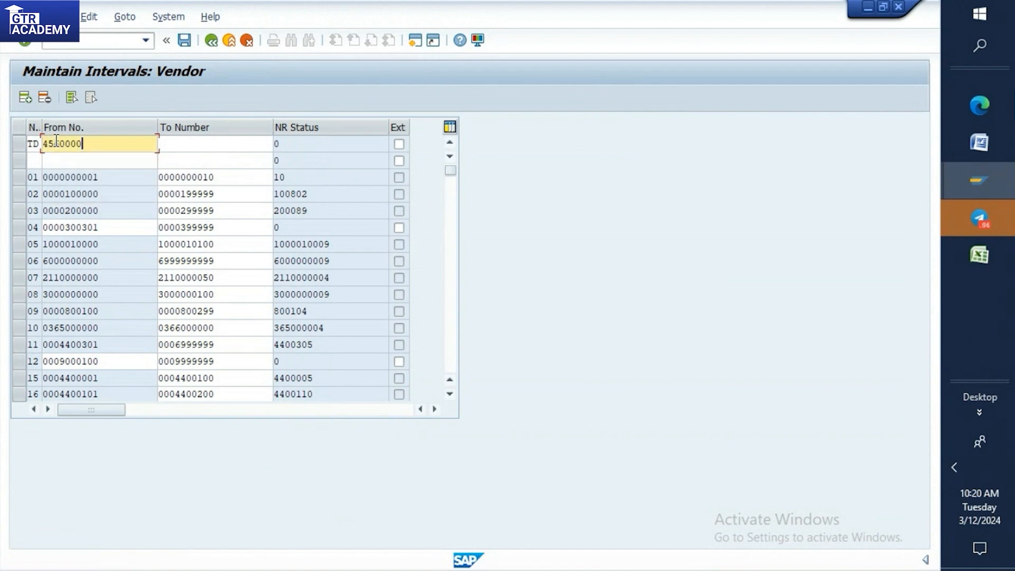
type("000")
left_click_drag(100, 144, 44, 149)
key("ctrl+c")
left_click(168, 137)
key("ctrl+v")
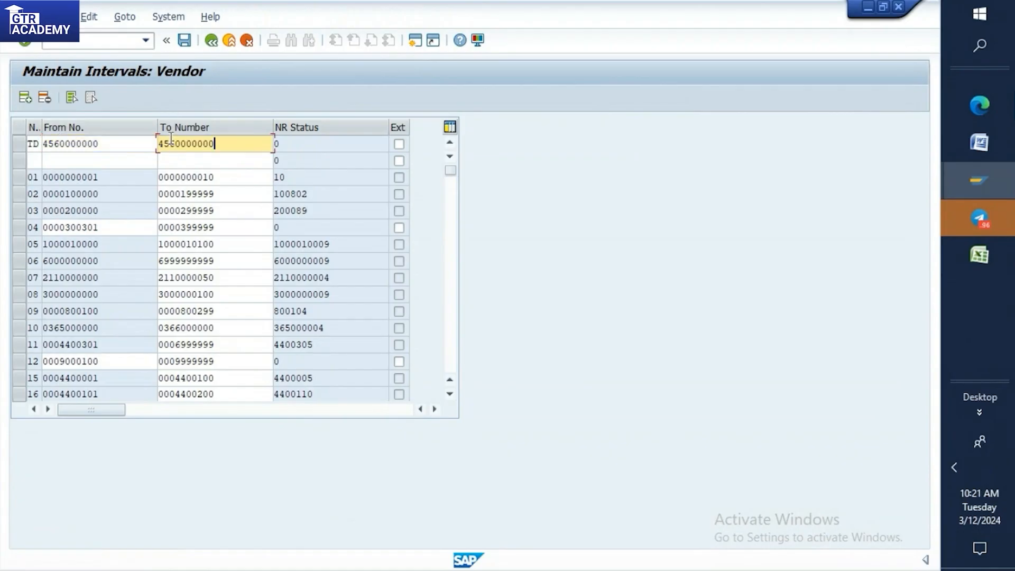
left_click_drag(214, 143, 180, 143)
key("BackSpace")
key("BackSpace")
type("9999999")
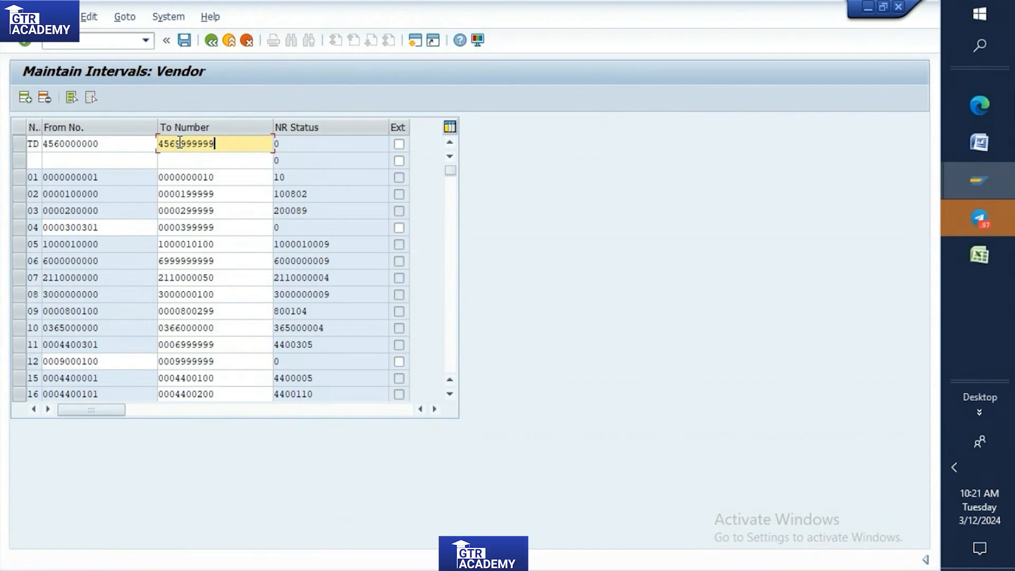
key("Return")
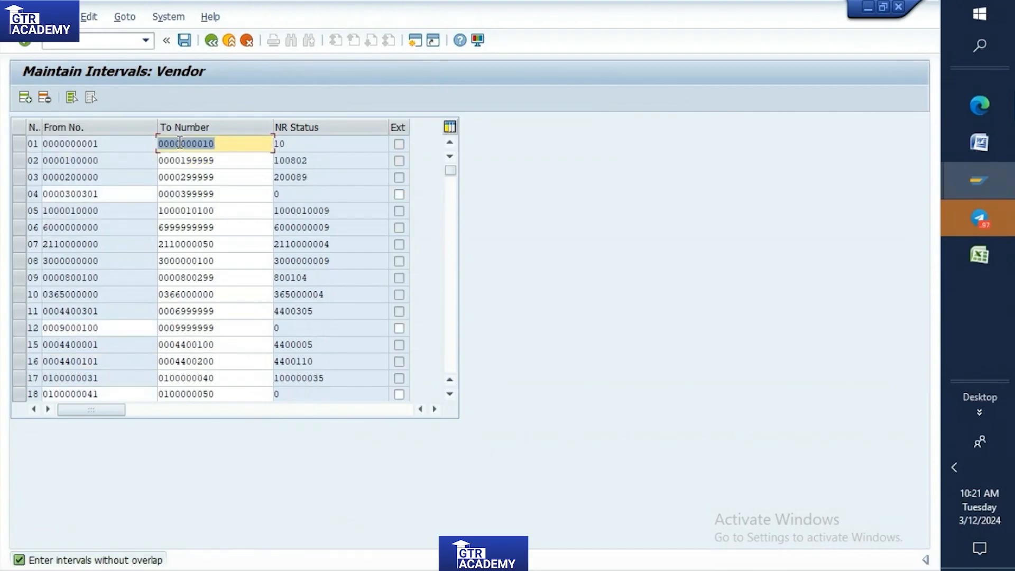
Check the interval list around the D entries and insert another line numbered TD with From No. 444000000.
scroll(205, 153, "down", 6)
scroll(205, 154, "down", 6)
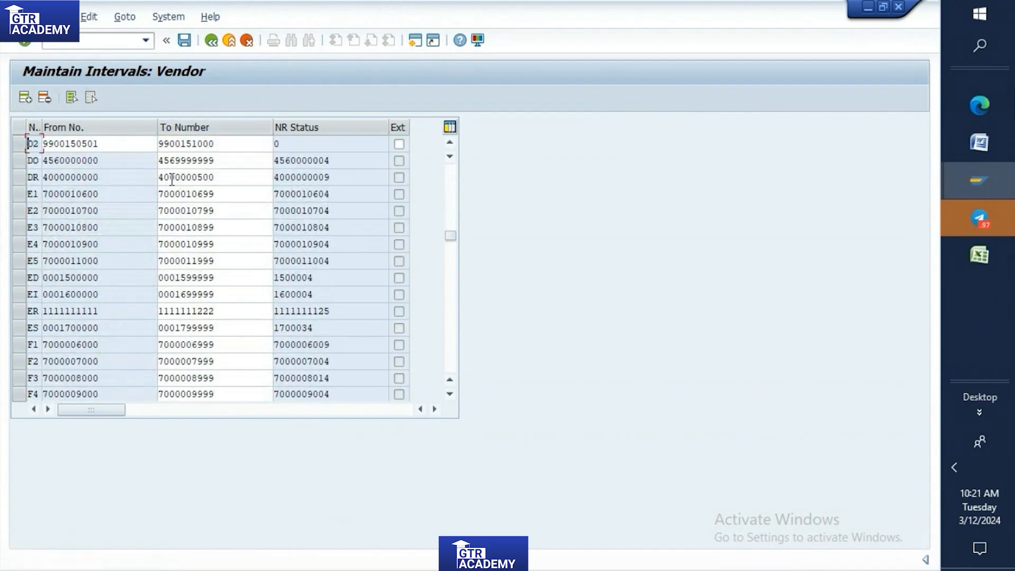
left_click_drag(451, 236, 447, 165)
type("TD")
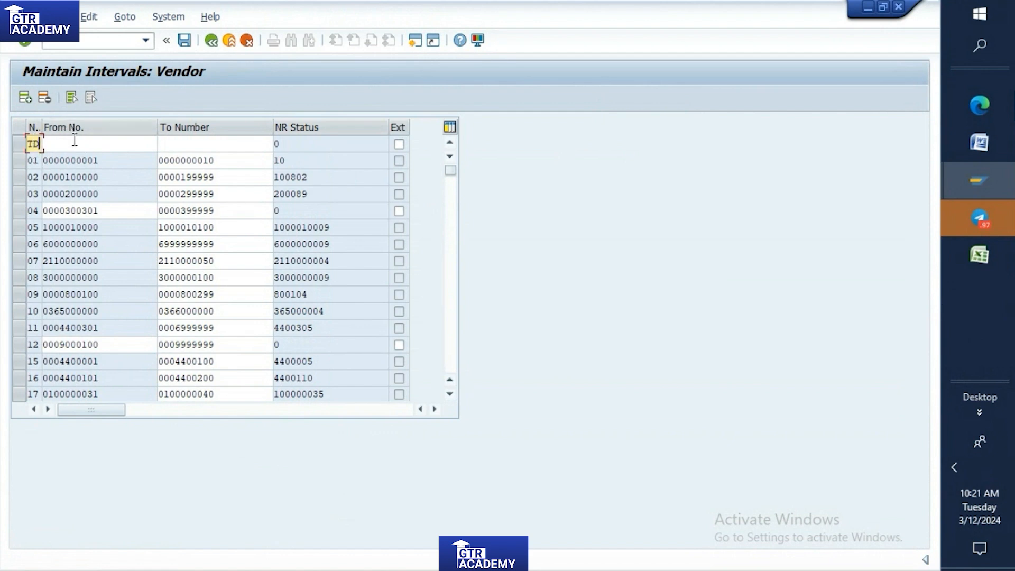
key("Tab")
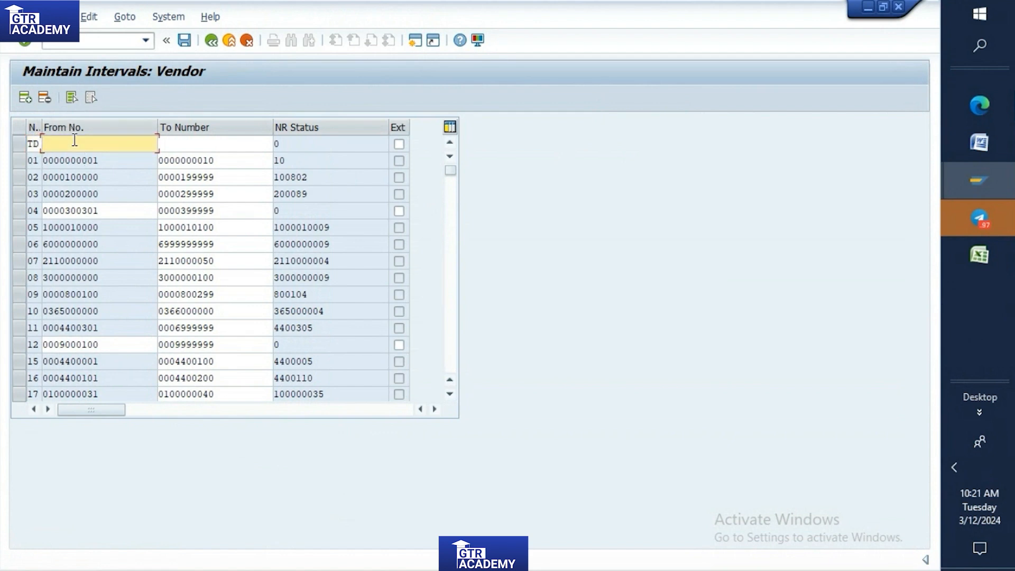
type("444000")
type("000")
Set the new line's To Number to 444999999 and try to confirm the interval as TD.
left_click(218, 142)
key("ctrl+v")
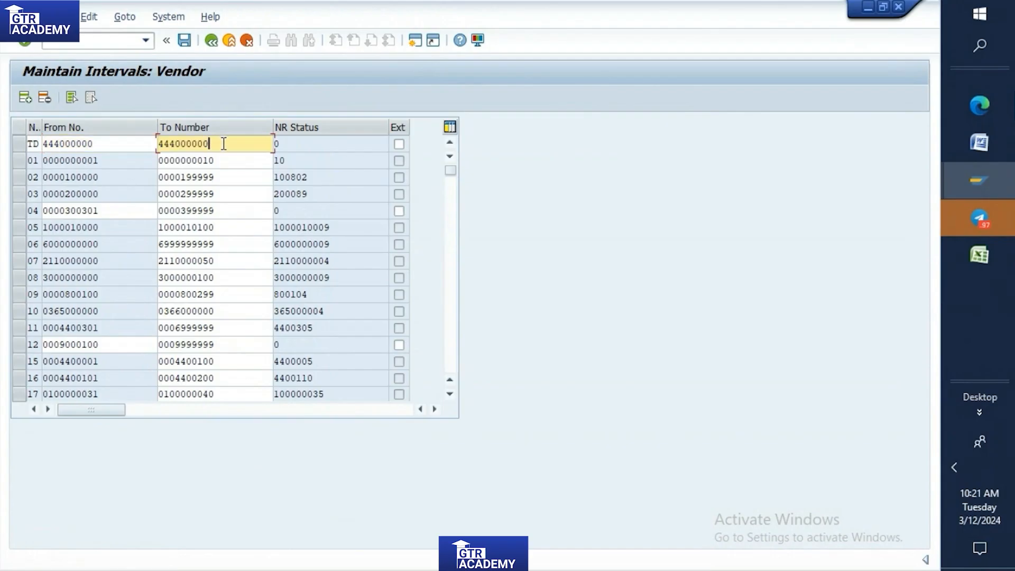
key("BackSpace")
key("BackSpace")
key("BackSpace")
key("BackSpace")
key("BackSpace")
type("999999")
key("Return")
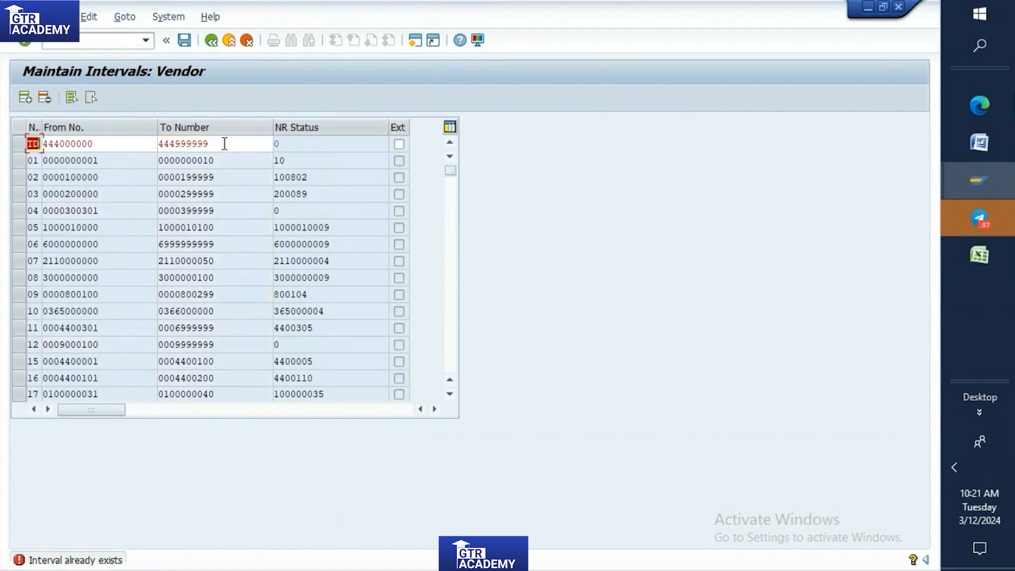
Renumber the 444000000 interval as DT, confirm it, and select its row in the interval list.
left_click(38, 144)
key("BackSpace")
key("BackSpace")
type("DT")
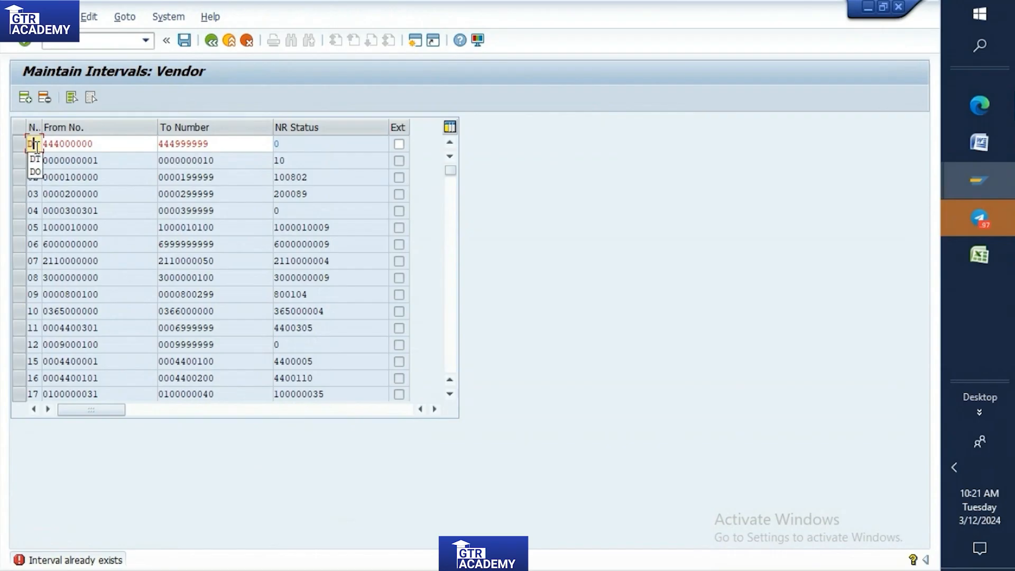
key("Return")
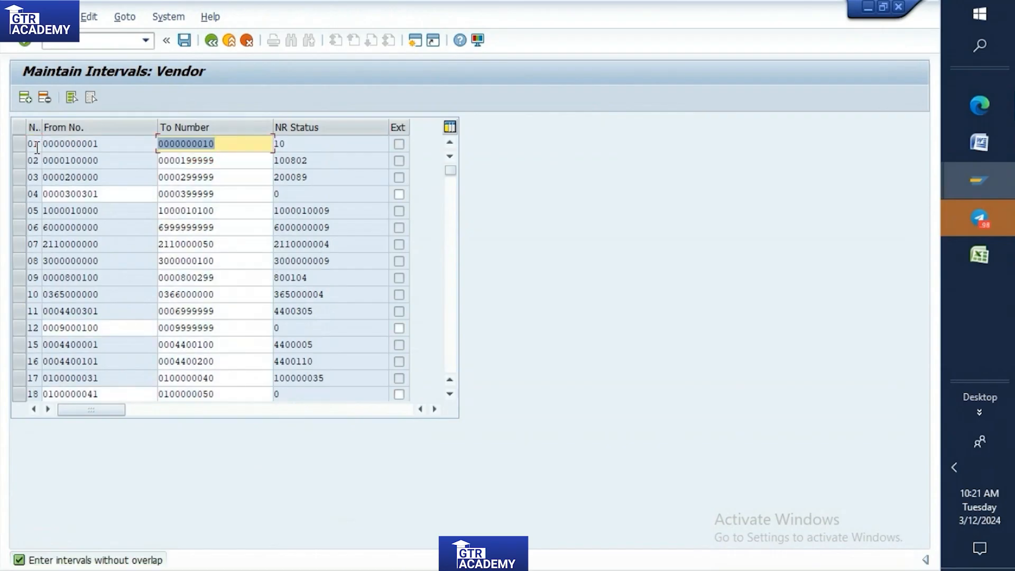
scroll(62, 195, "down", 2)
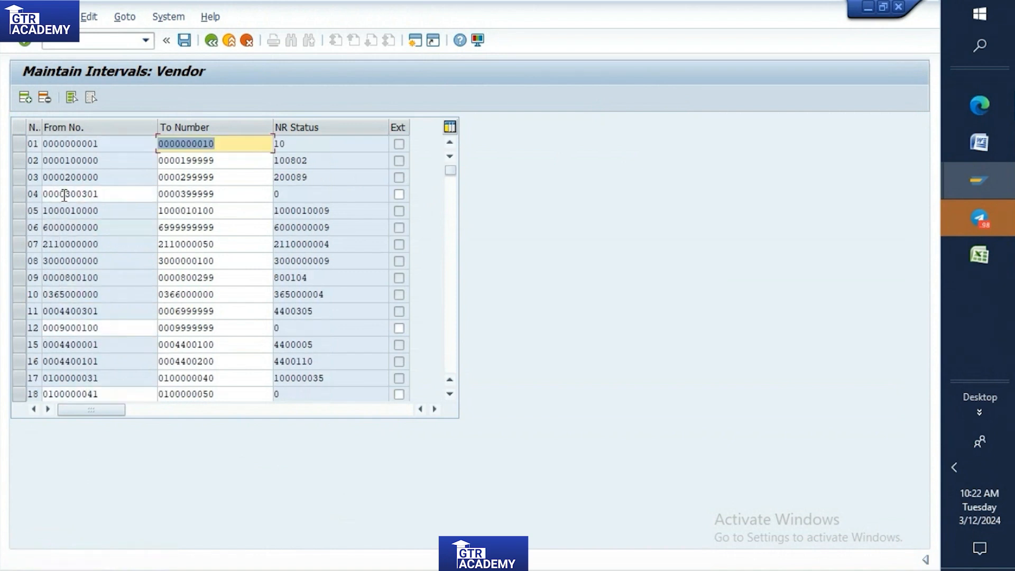
scroll(64, 199, "down", 10)
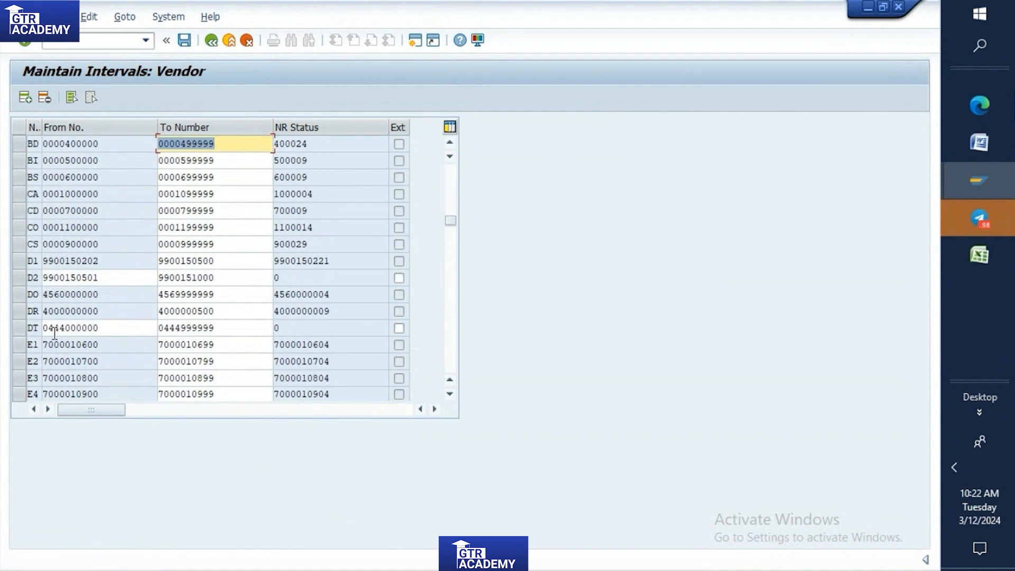
left_click(20, 328)
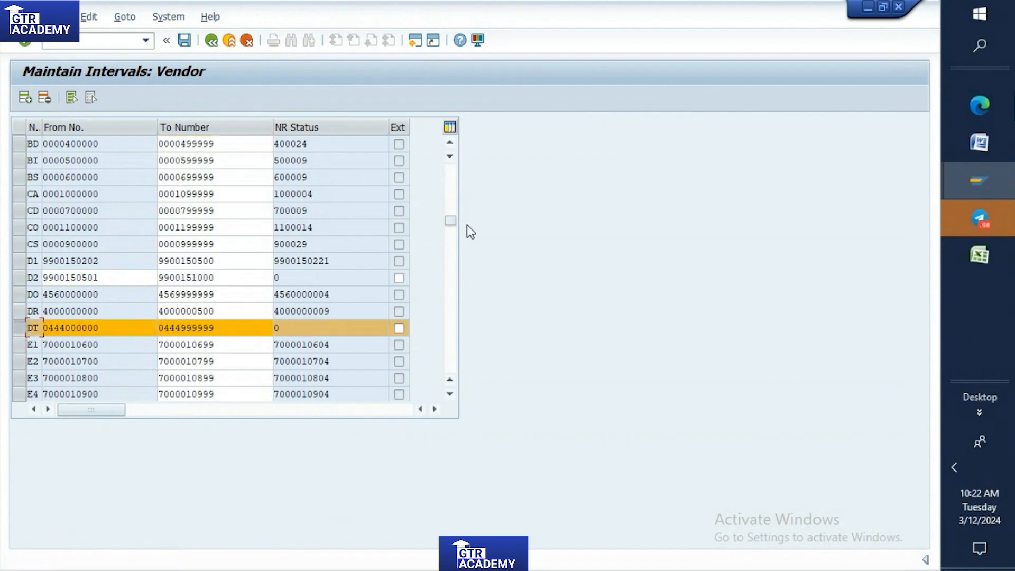
Insert another vendor interval line numbered DT with From No. 333000000.
left_click_drag(448, 221, 446, 153)
left_click(25, 97)
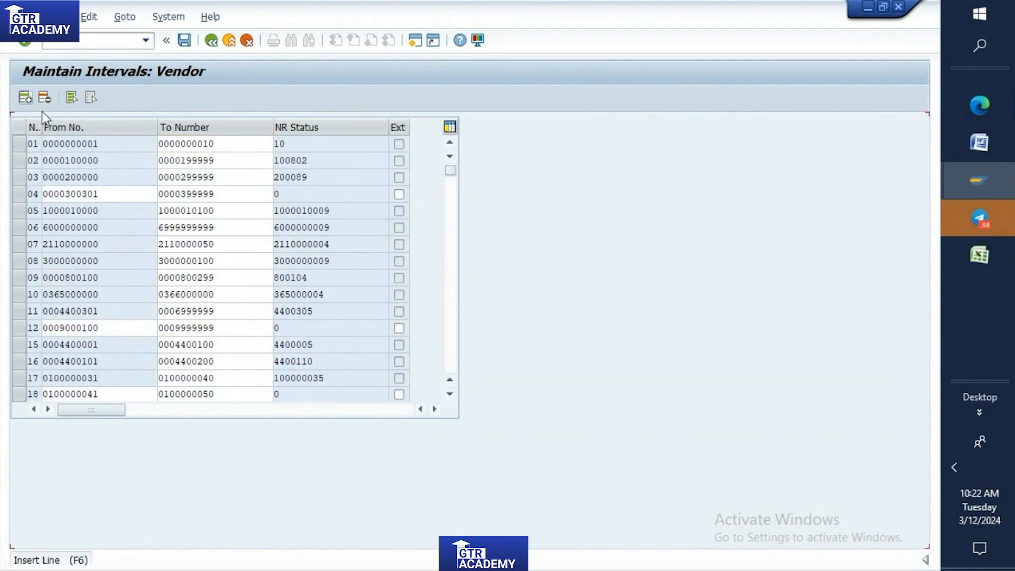
type("DT")
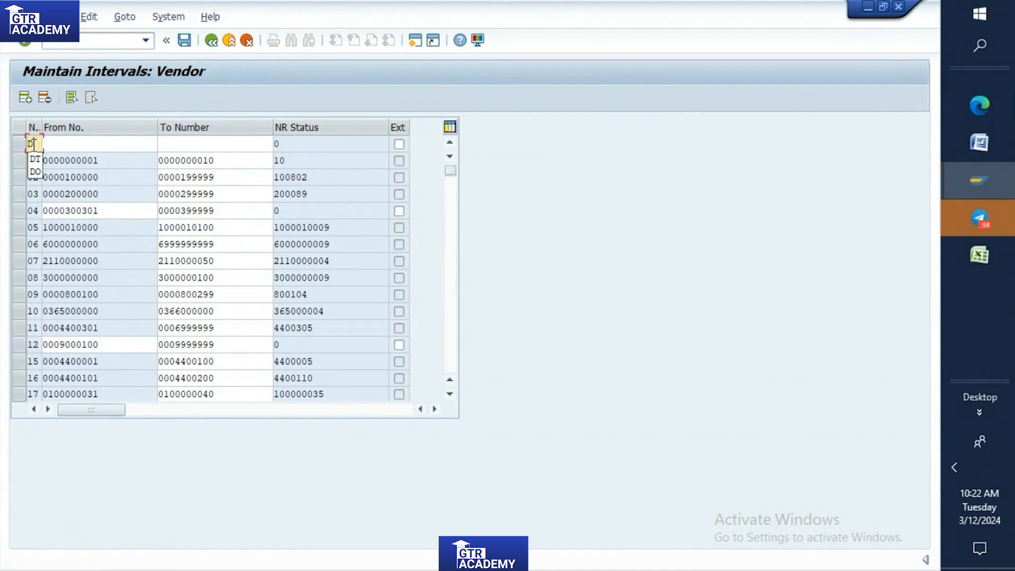
left_click(49, 144)
type("33300")
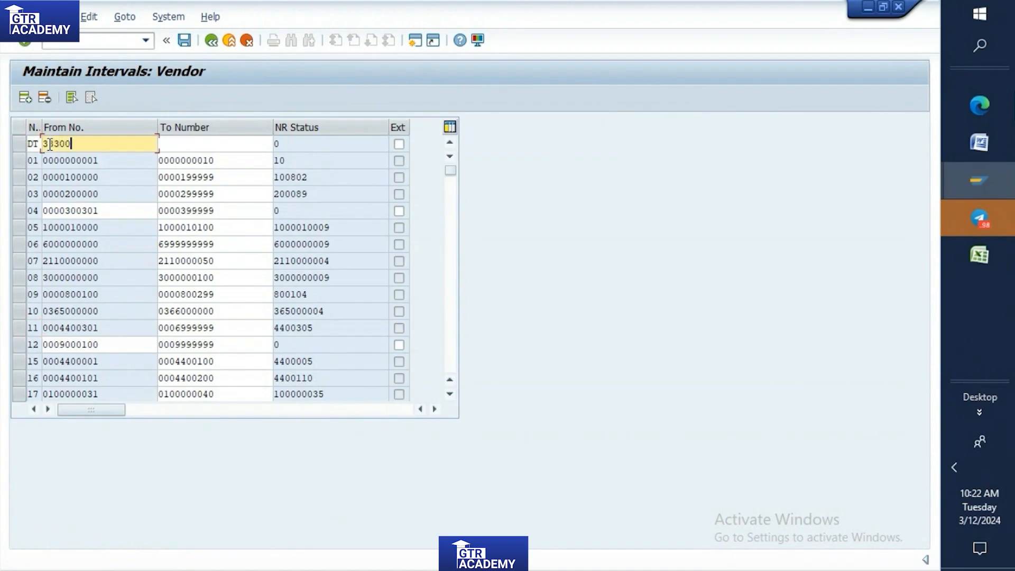
type("0000")
Set the new line's To Number to 333999999 and try to confirm the interval as DT.
left_click_drag(100, 144, 42, 143)
key("ctrl+c")
left_click(184, 142)
key("ctrl+v")
key("BackSpace")
key("BackSpace")
key("BackSpace")
key("BackSpace")
type("999")
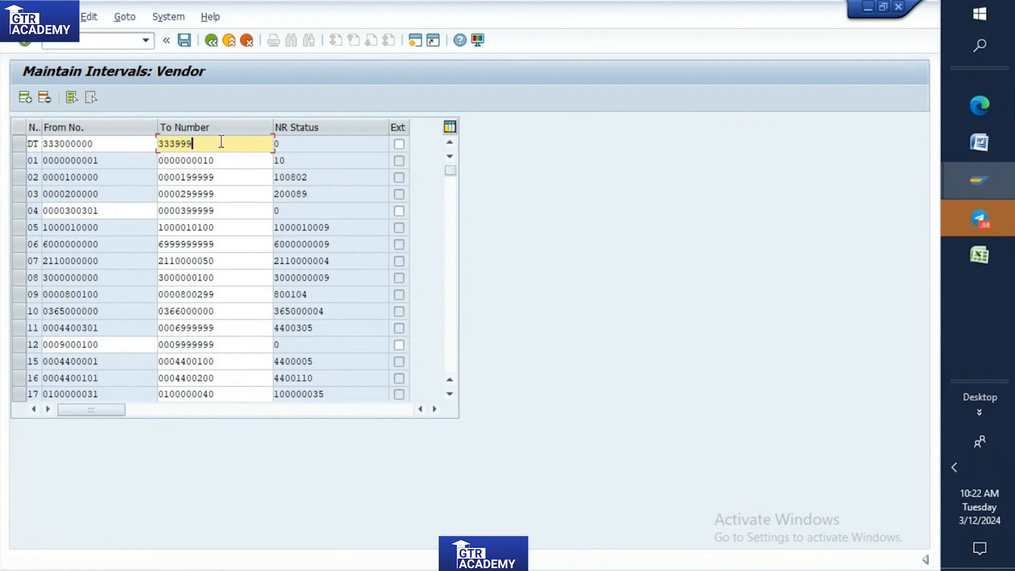
type("999")
key("Return")
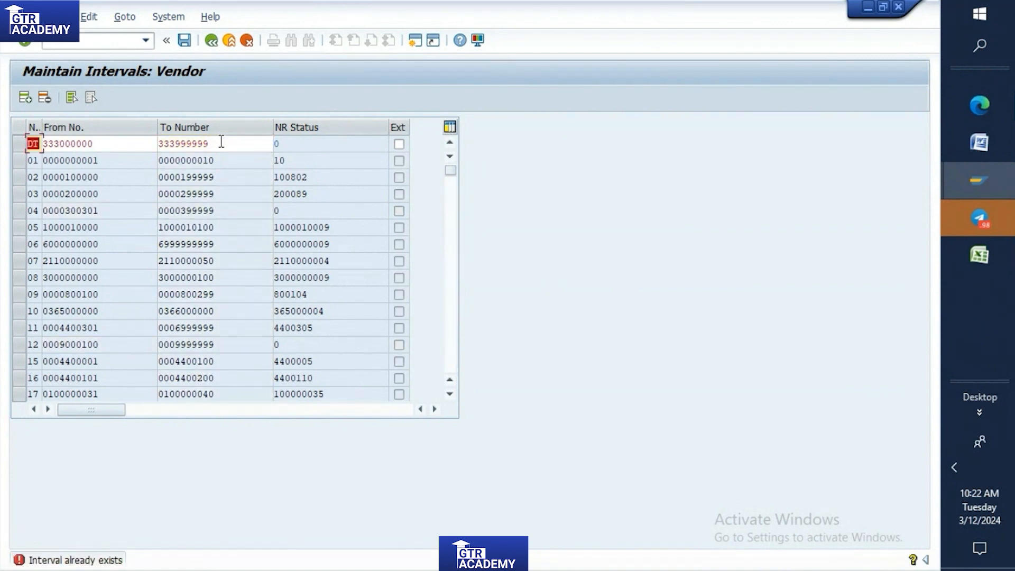
Try TD as the number of the 333000000 interval, replace it with XD, and confirm the entry.
type("TD")
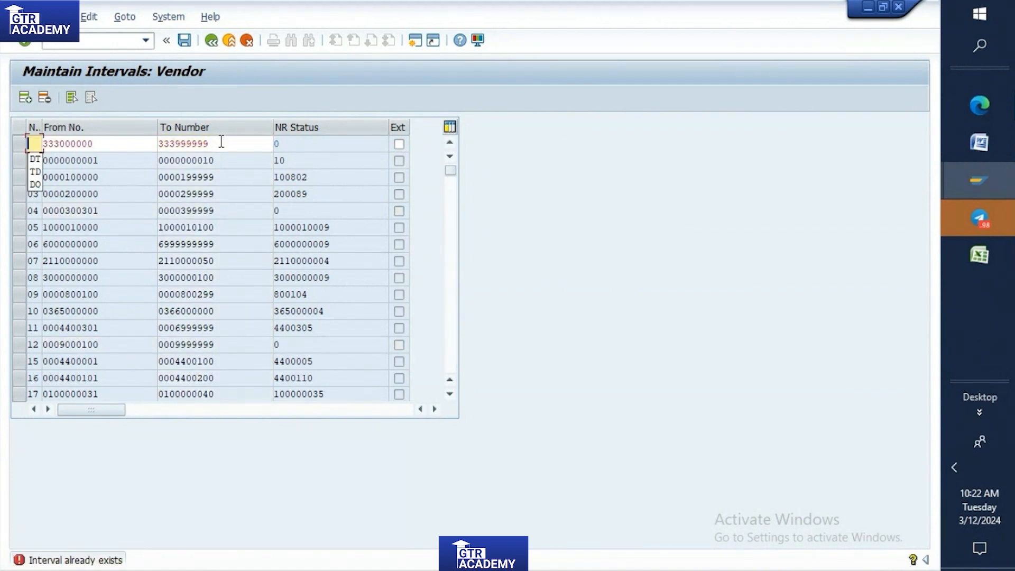
key("Return")
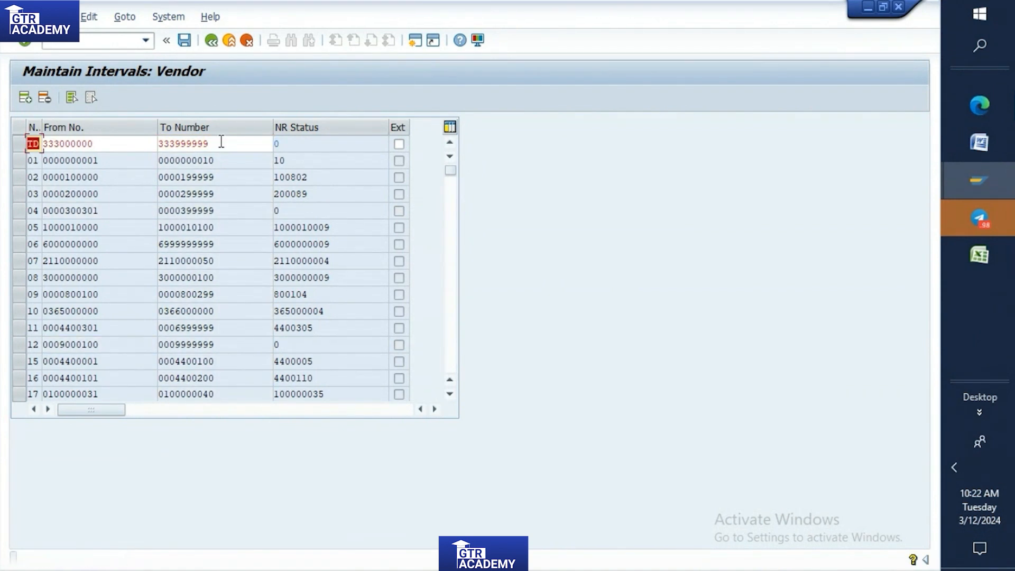
key("BackSpace")
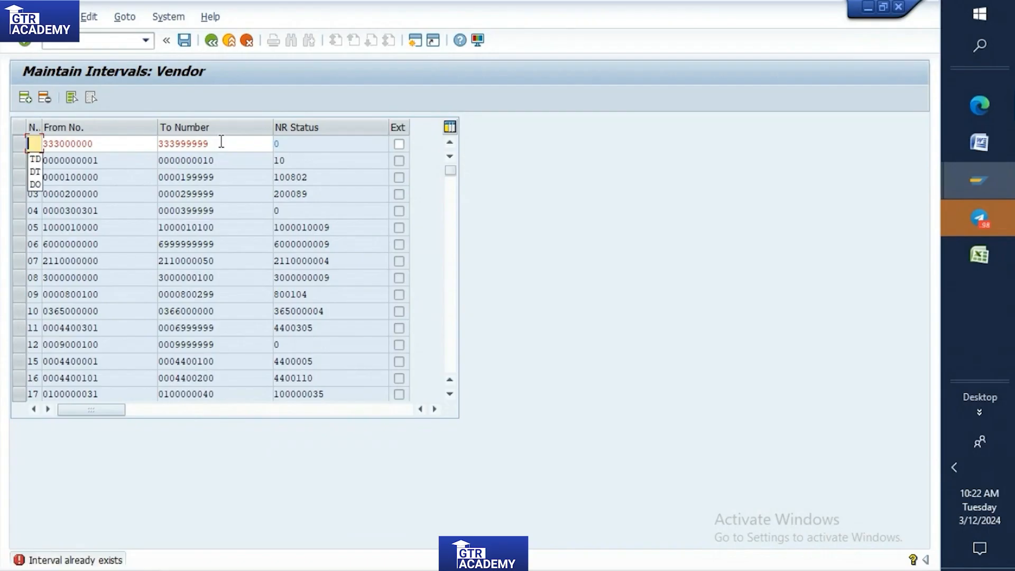
type("XD")
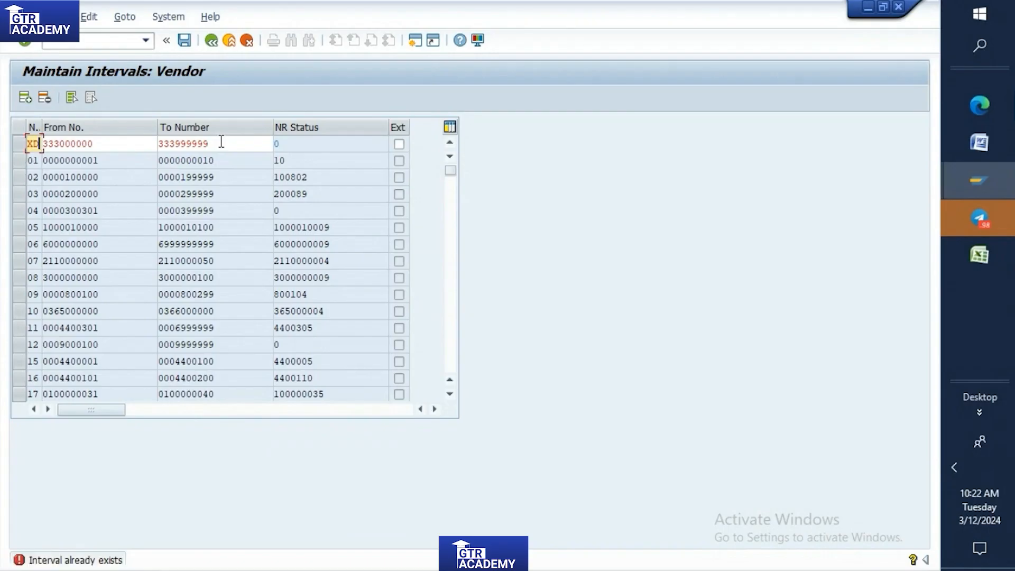
key("Return")
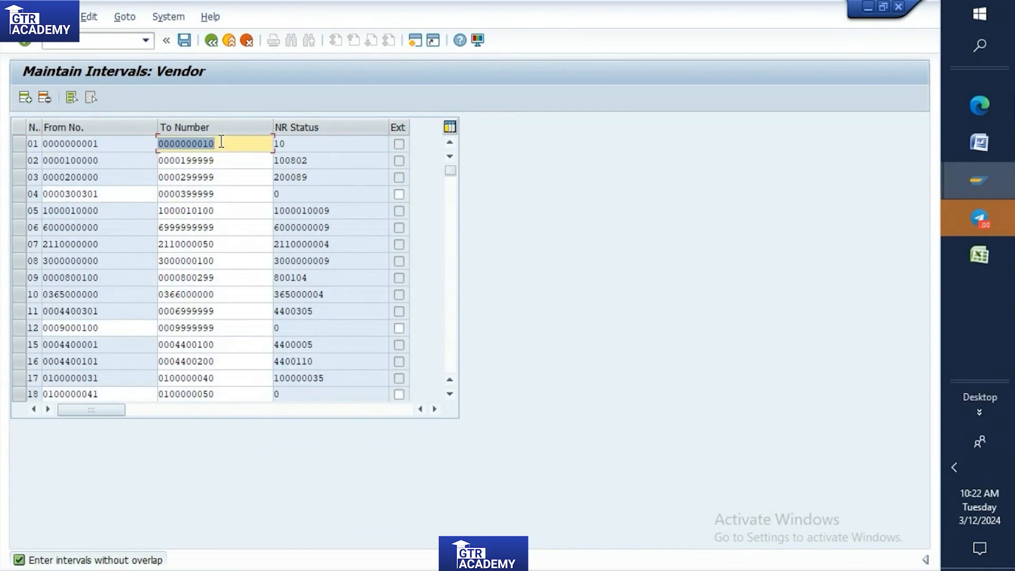
Look through the vendor intervals for the newly added lines and the ranges around DT, and mark the DO interval's row.
scroll(228, 133, "down", 15)
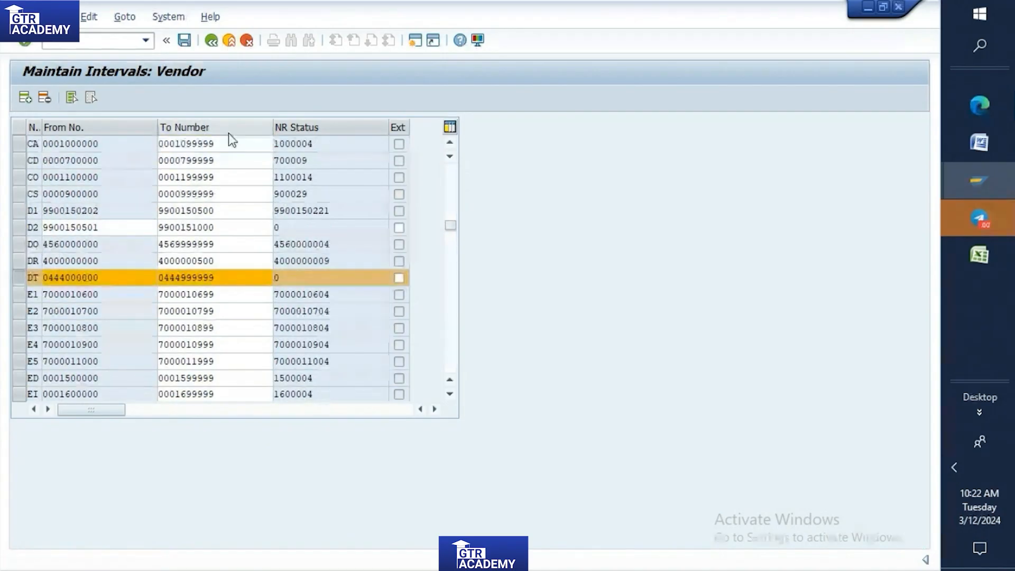
scroll(229, 133, "down", 1)
scroll(228, 132, "down", 2)
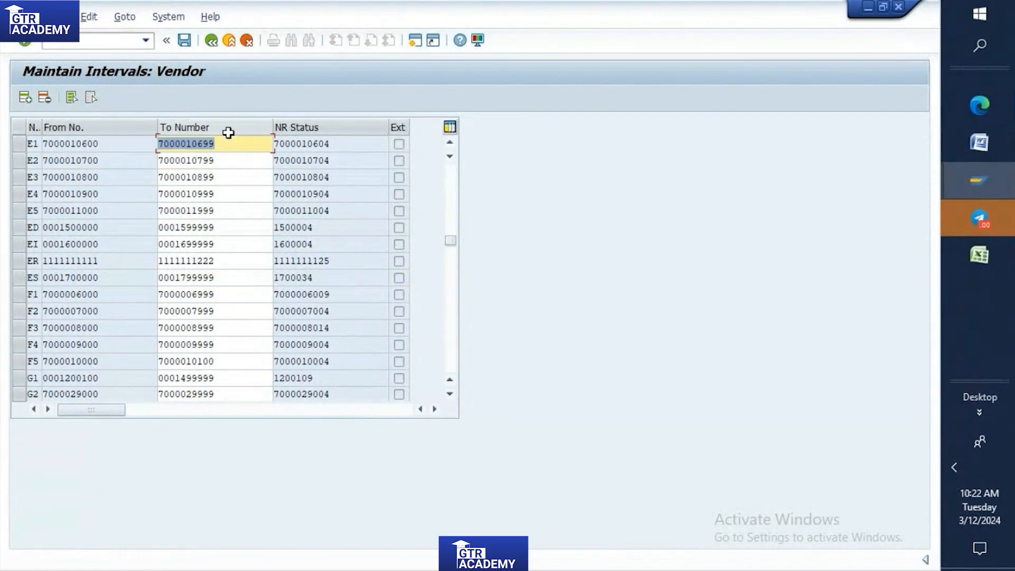
scroll(204, 216, "up", 7)
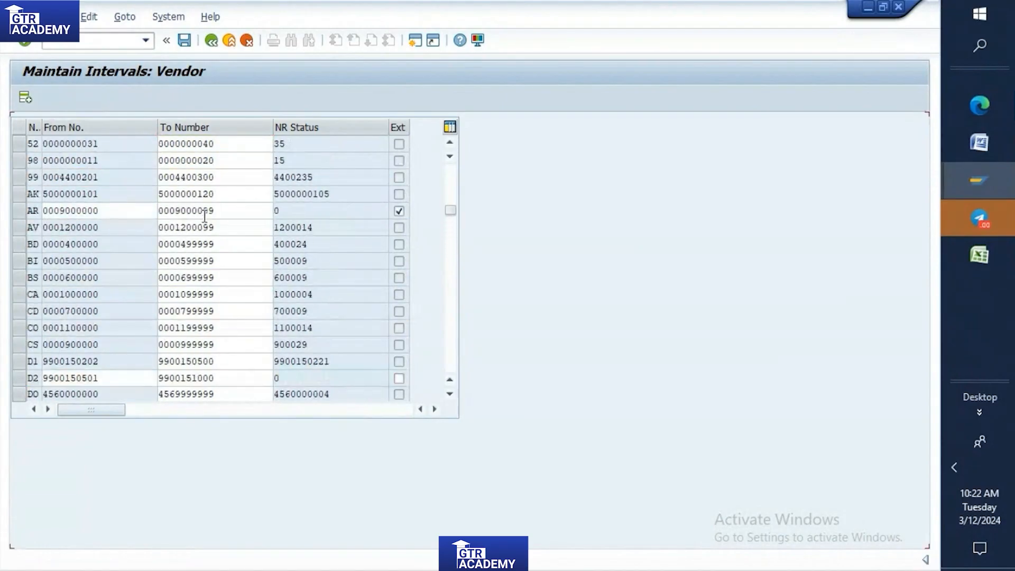
scroll(203, 216, "down", 13)
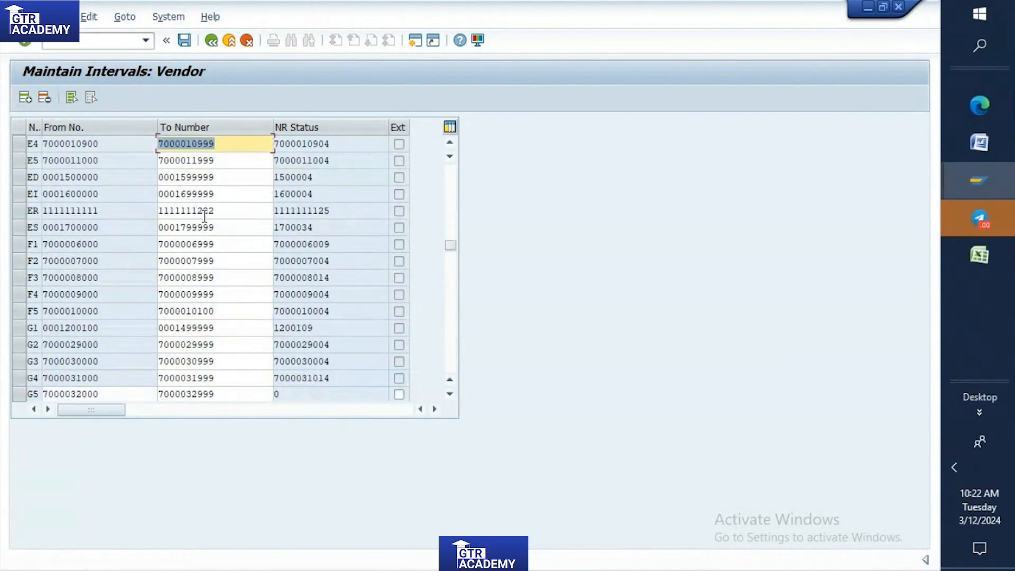
scroll(204, 216, "down", 4)
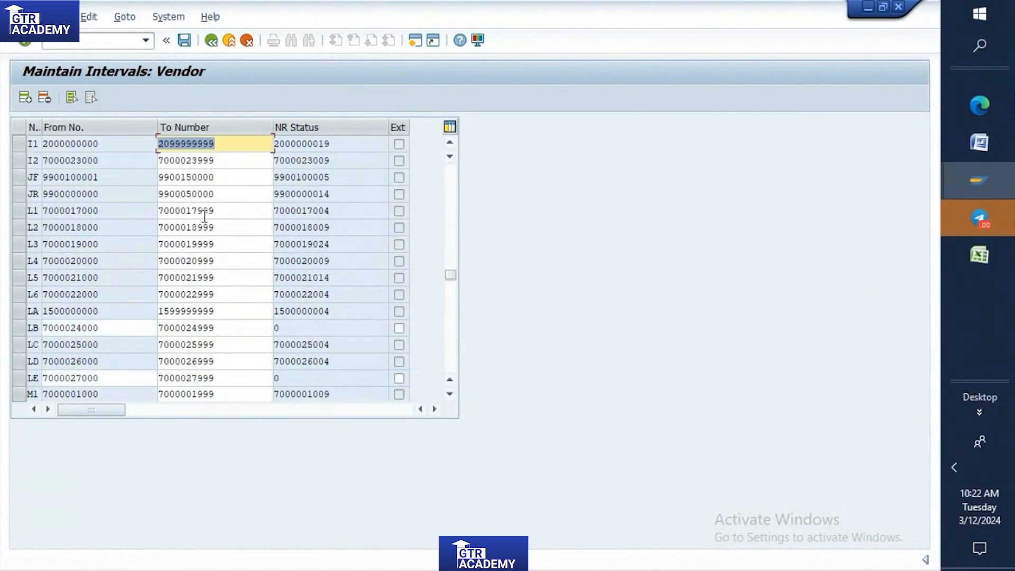
scroll(204, 216, "down", 1)
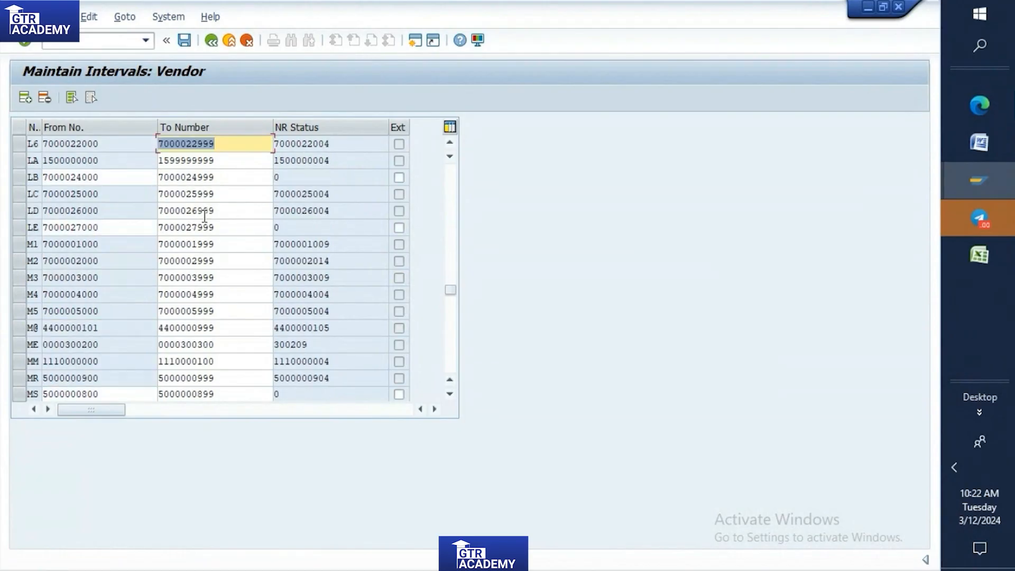
scroll(204, 216, "up", 5)
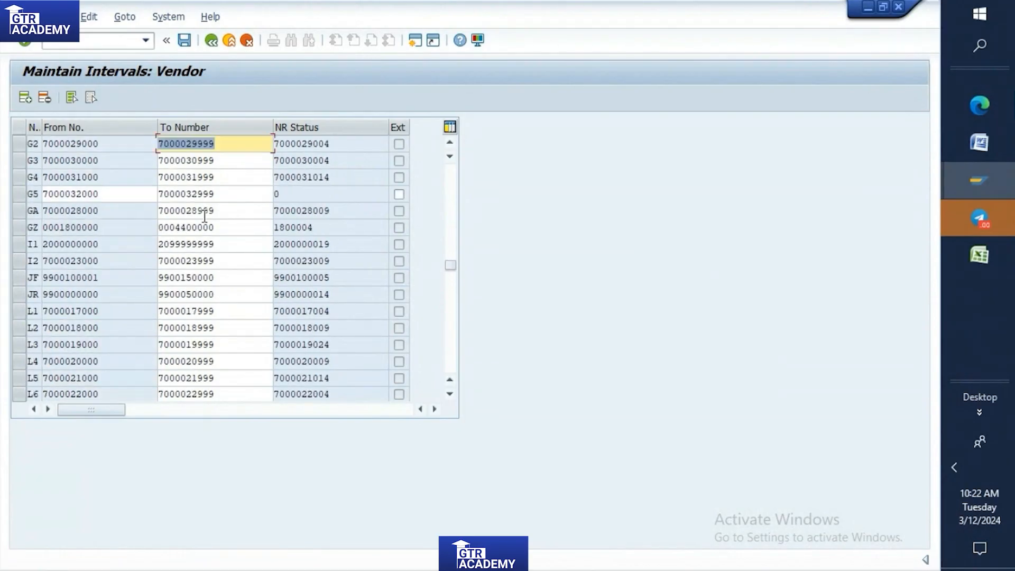
scroll(204, 216, "up", 8)
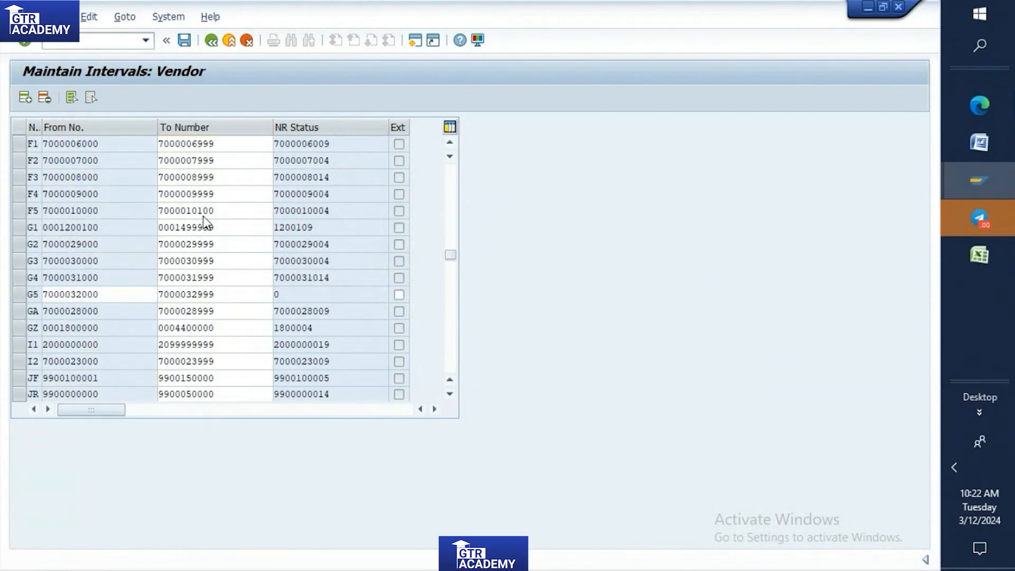
scroll(203, 215, "up", 6)
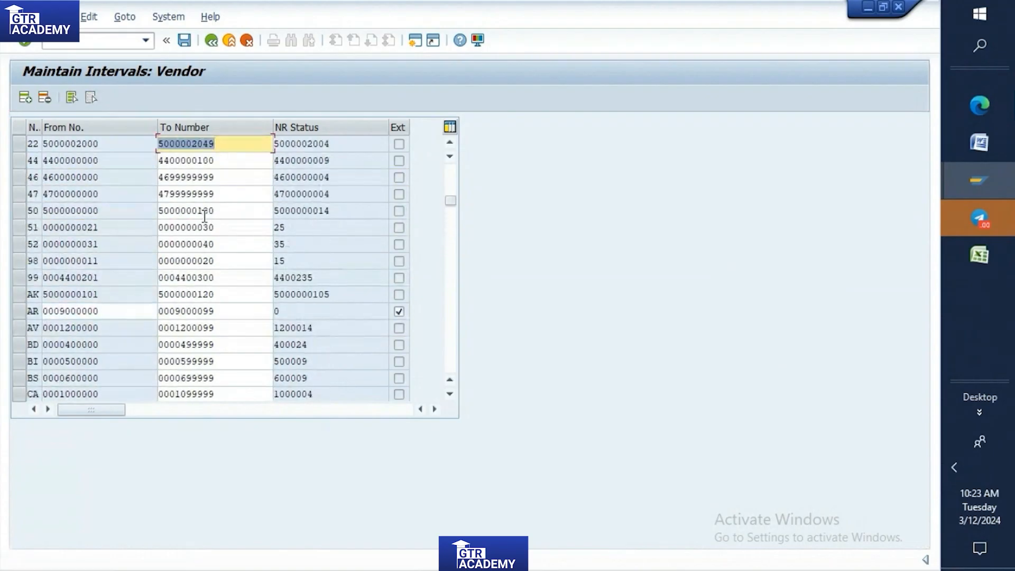
scroll(203, 216, "down", 1)
scroll(203, 215, "down", 5)
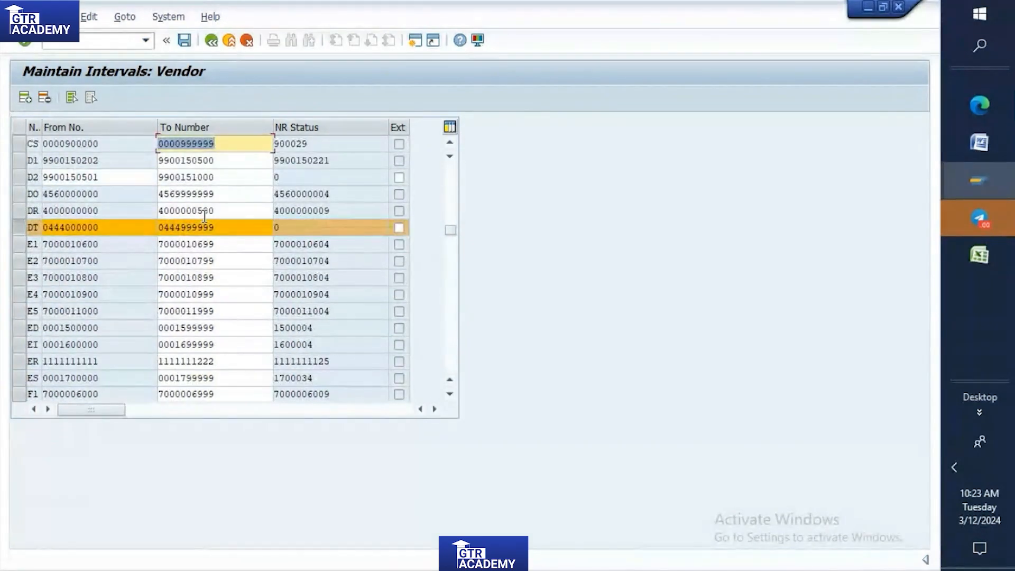
double_click(61, 195)
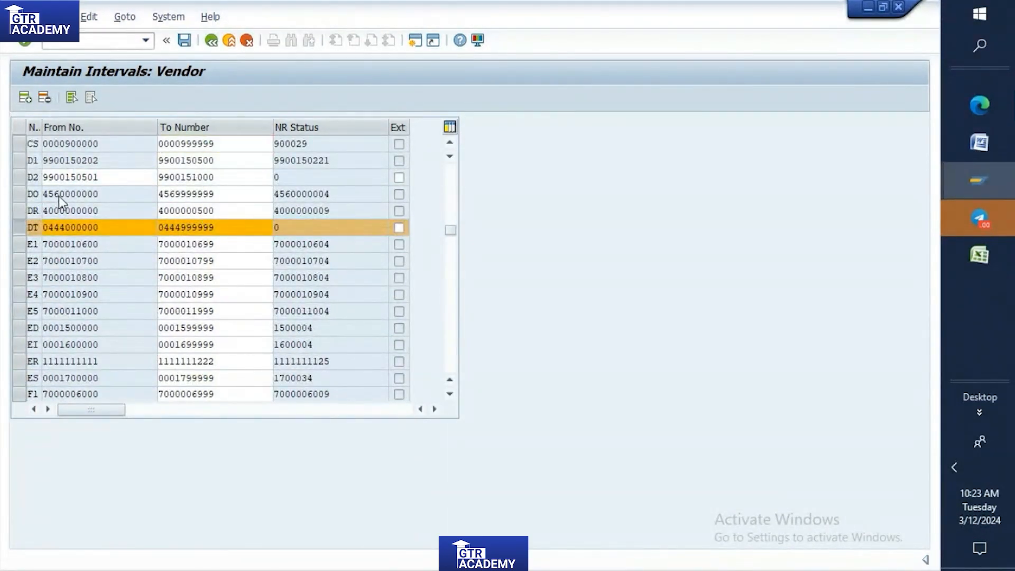
left_click(23, 195)
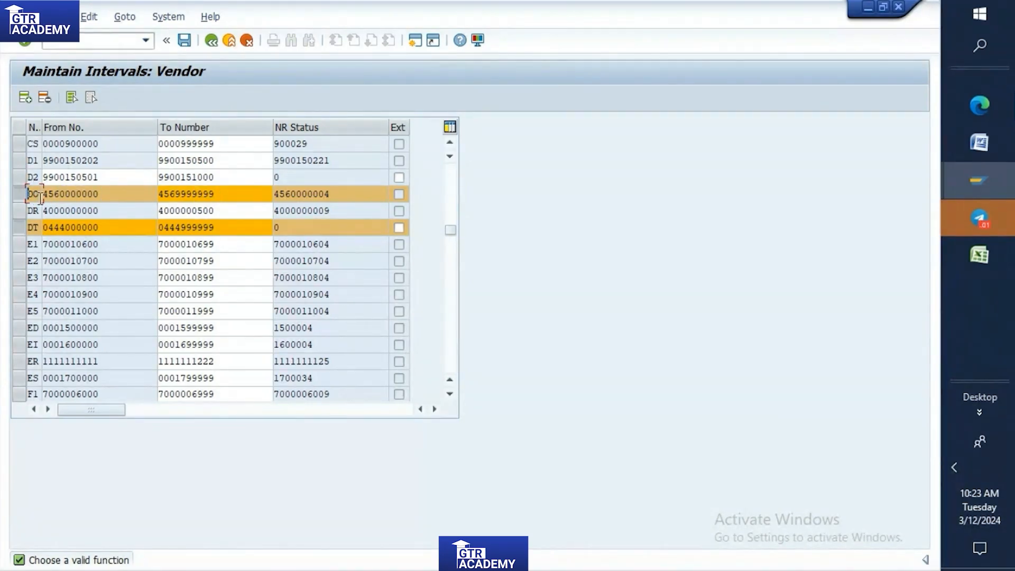
scroll(47, 195, "up", 1)
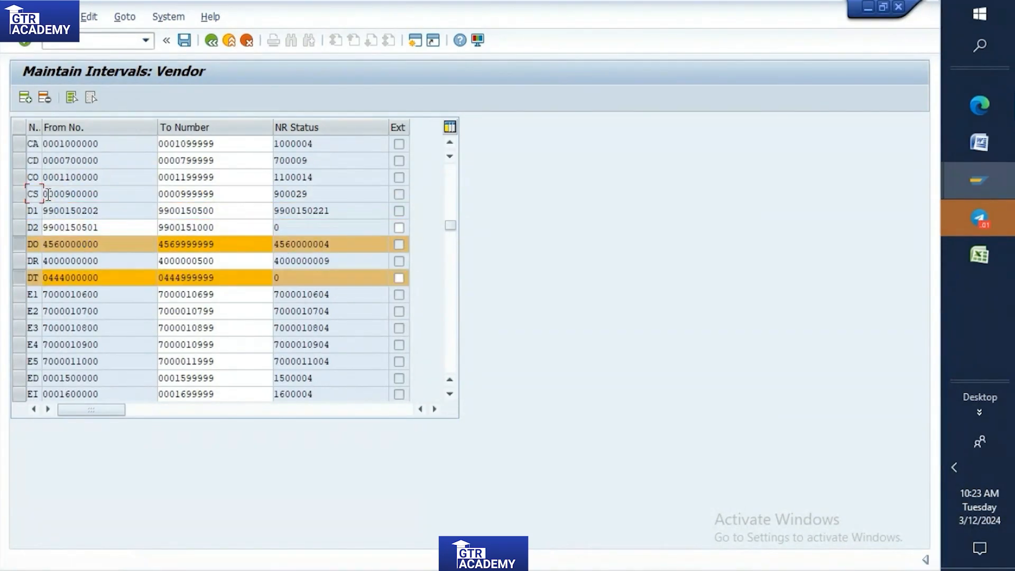
left_click(22, 99)
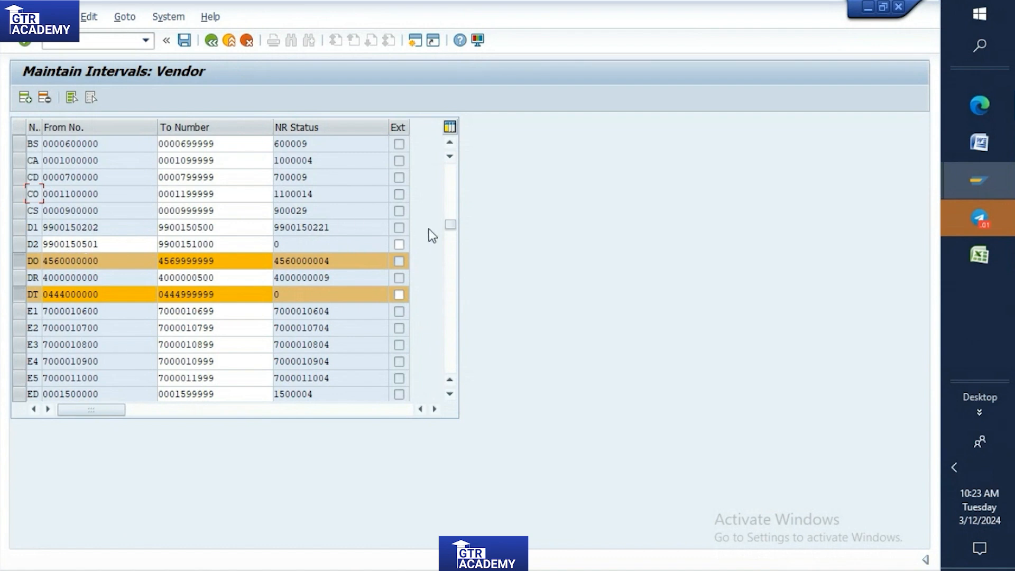
left_click_drag(443, 159, 443, 159)
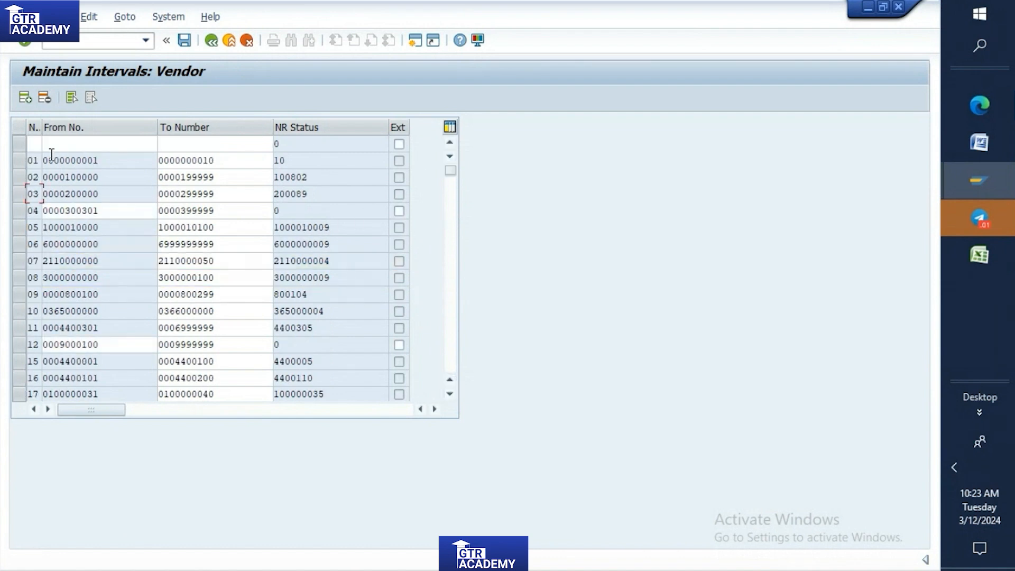
left_click(33, 145)
type("TP")
left_click(57, 141)
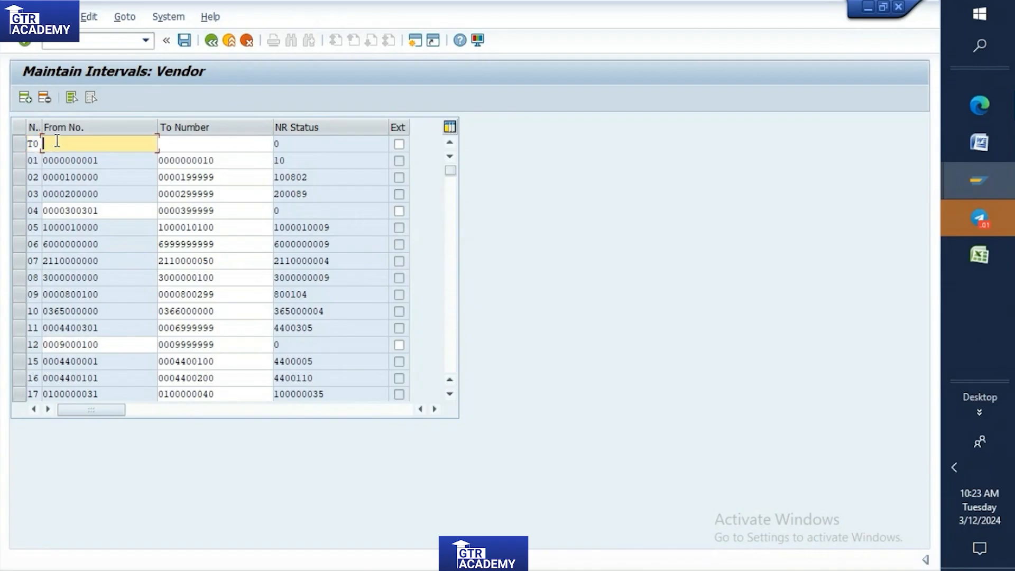
type("4310000000")
left_click(205, 144)
type("4329999999")
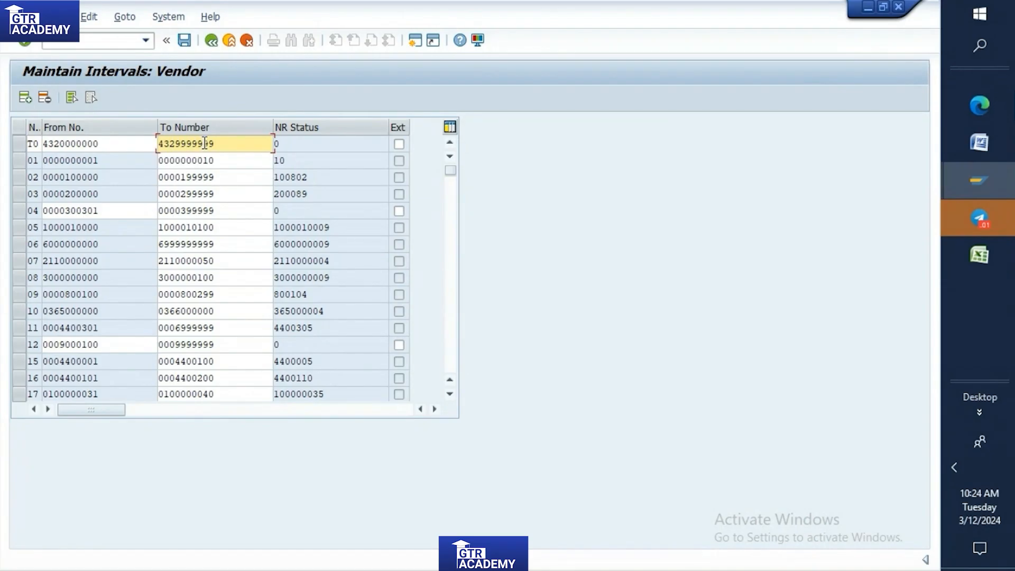
key("Return")
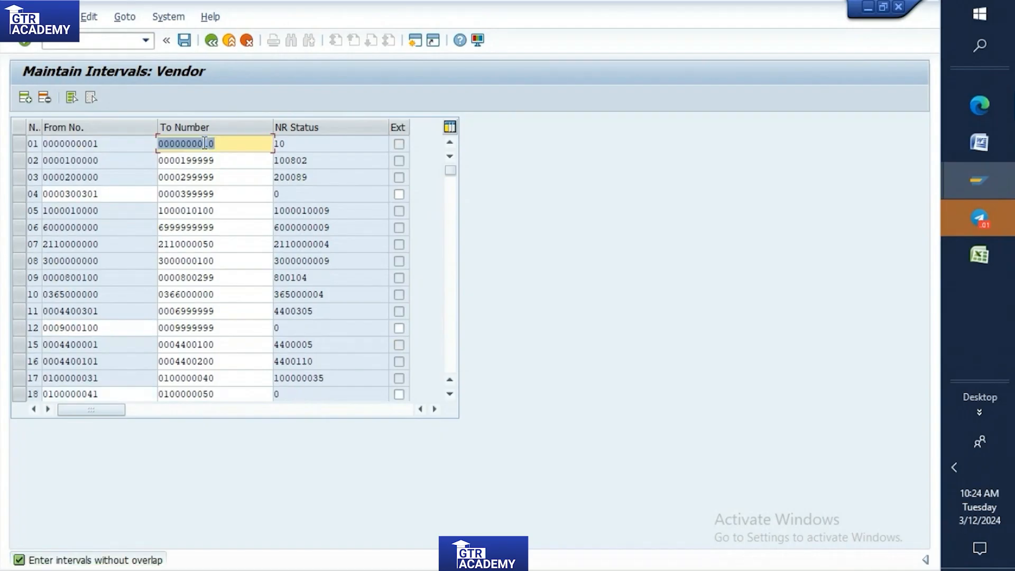
Check the interval list for the T0 line and deselect the DT interval's row.
scroll(217, 194, "down", 7)
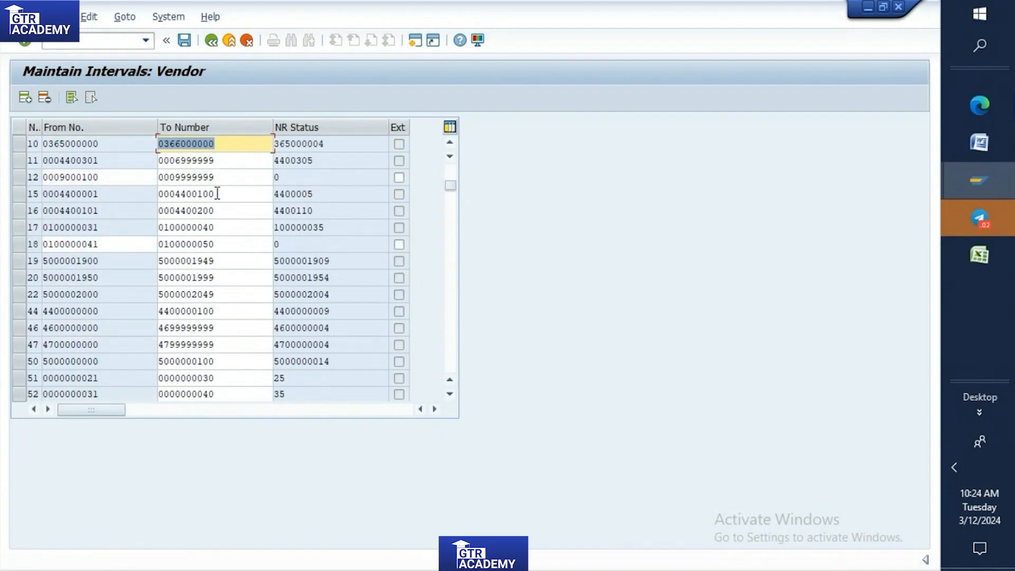
scroll(218, 194, "down", 15)
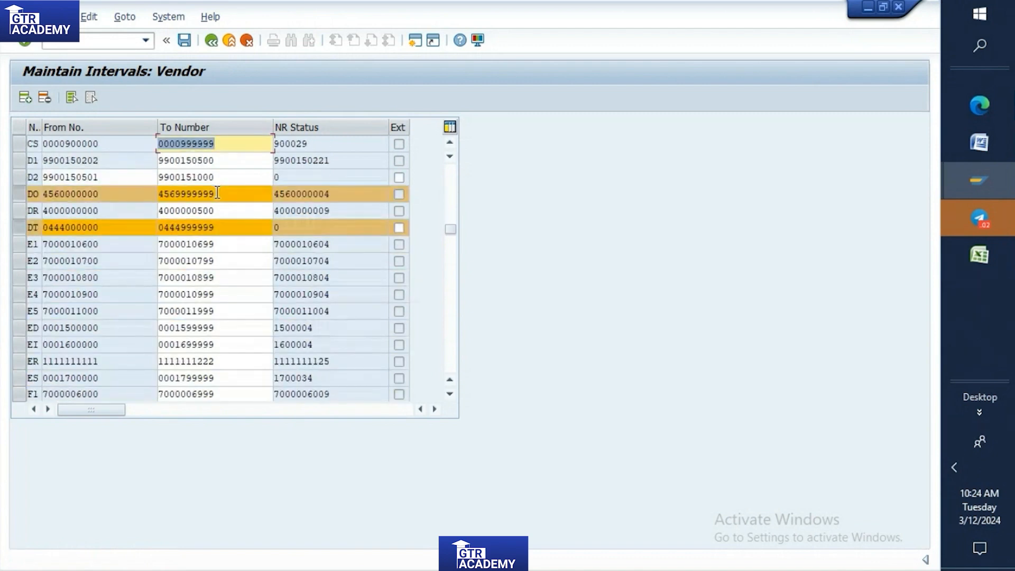
scroll(229, 237, "down", 10)
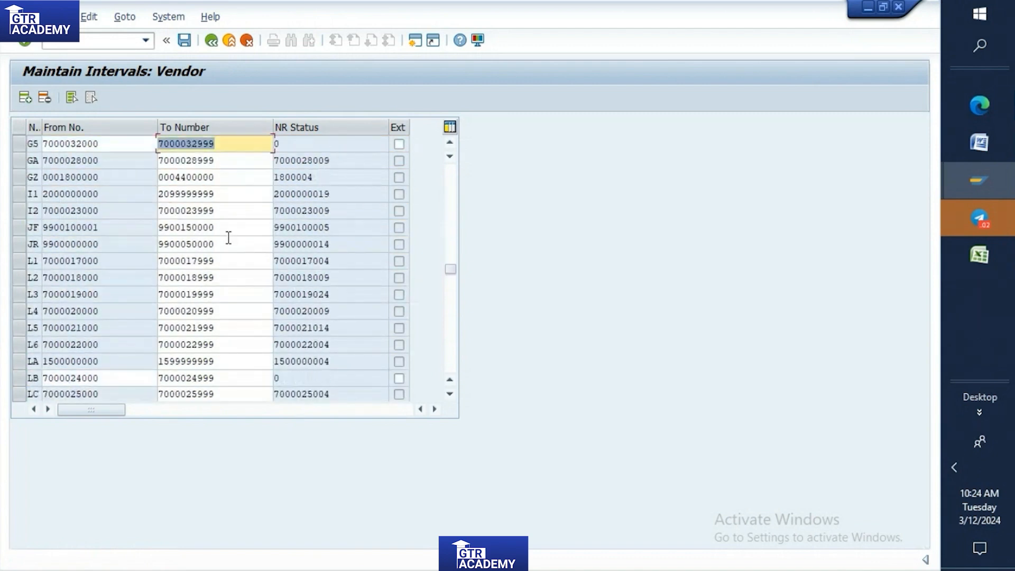
scroll(228, 237, "down", 10)
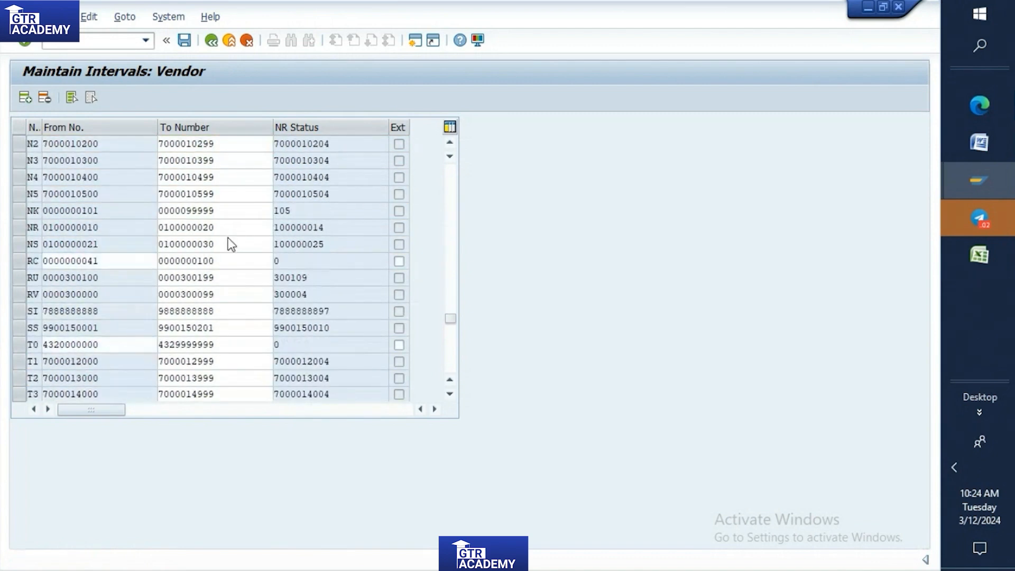
scroll(229, 238, "up", 12)
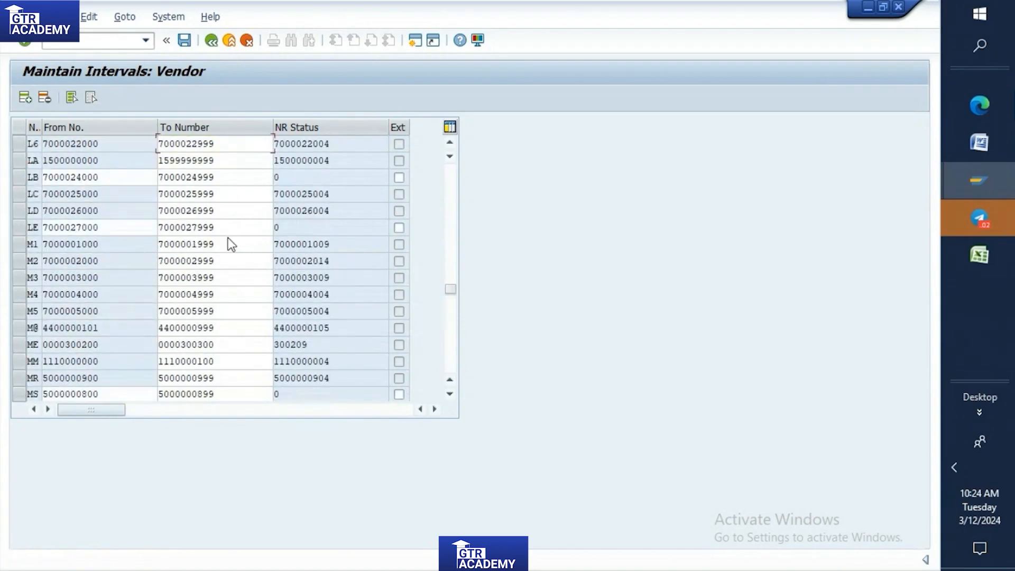
scroll(228, 237, "up", 8)
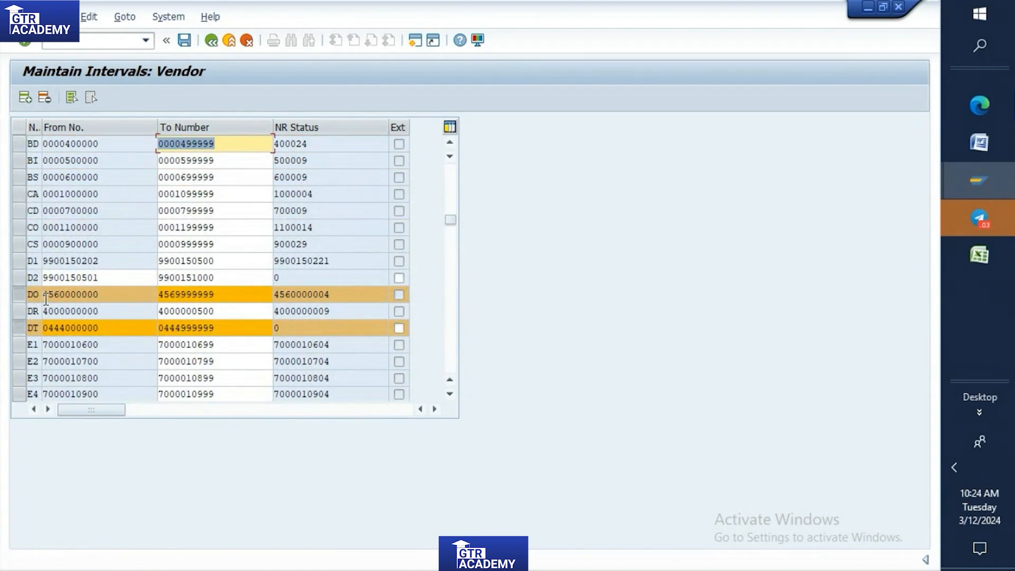
left_click(18, 329)
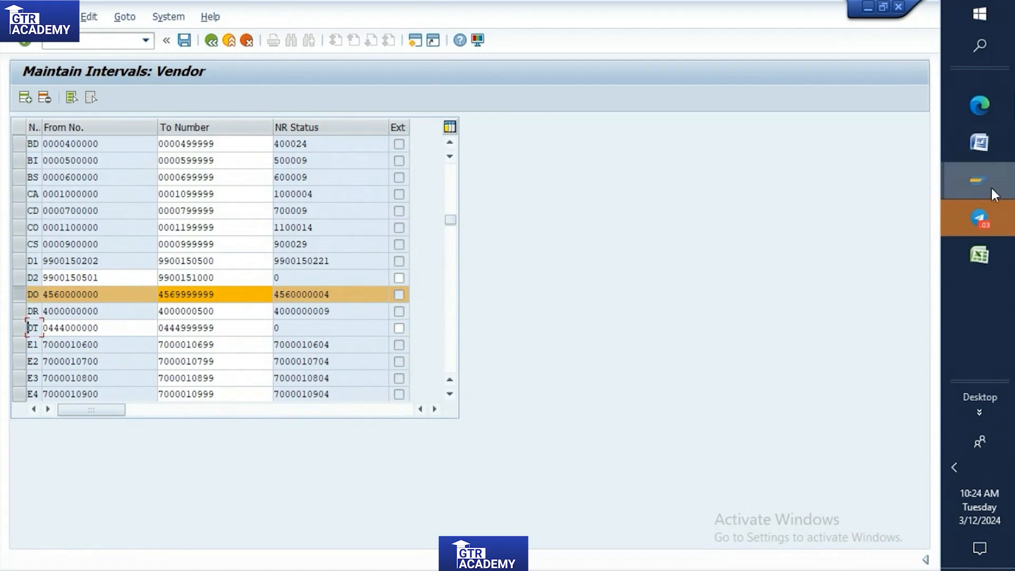
Check the number range noted for the T001 domestic vendor in the Word document and return to SAP.
left_click(979, 144)
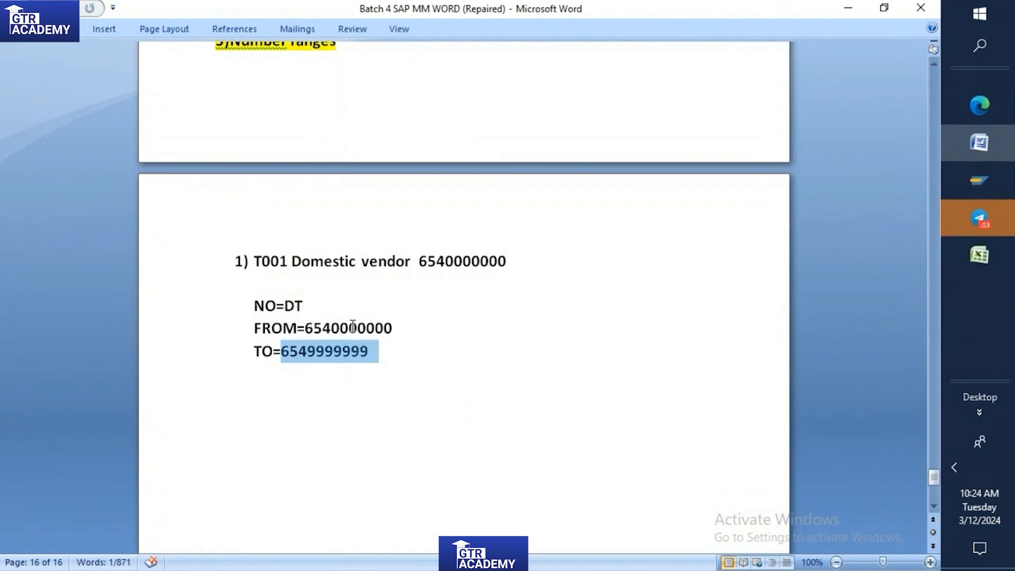
left_click(981, 180)
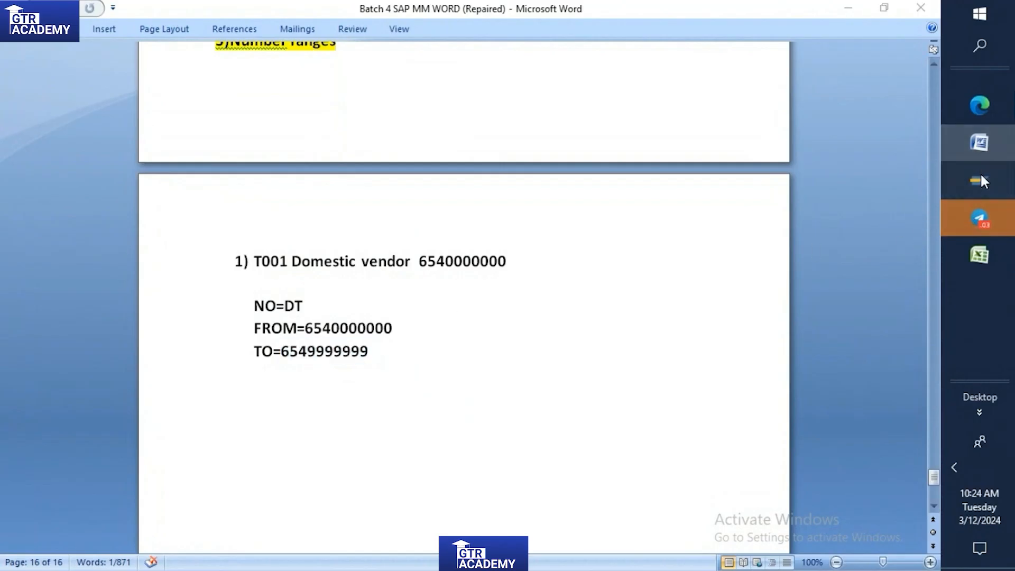
left_click(850, 249)
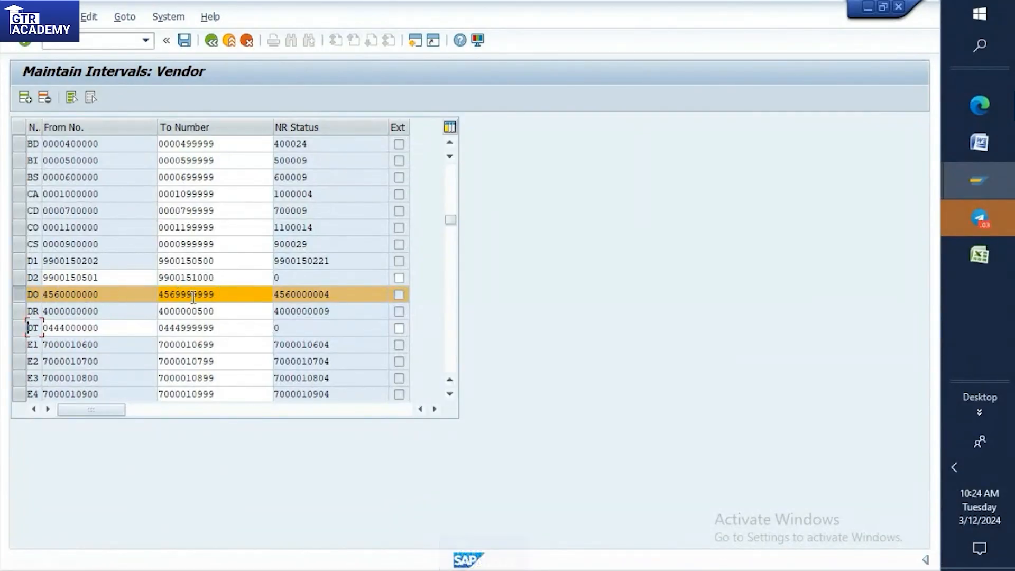
Try to save the maintained vendor number range intervals.
left_click(192, 41)
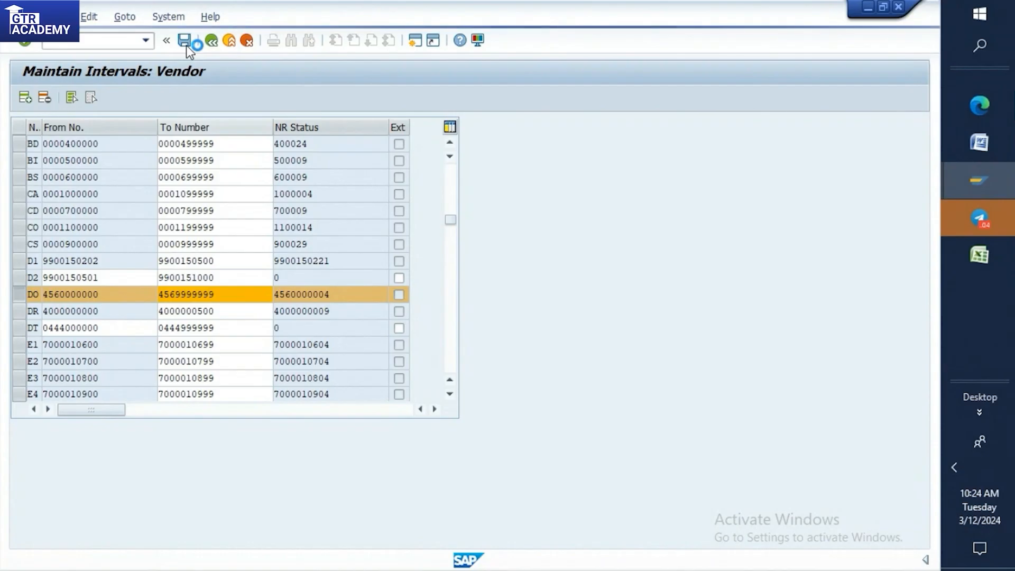
left_click(187, 46)
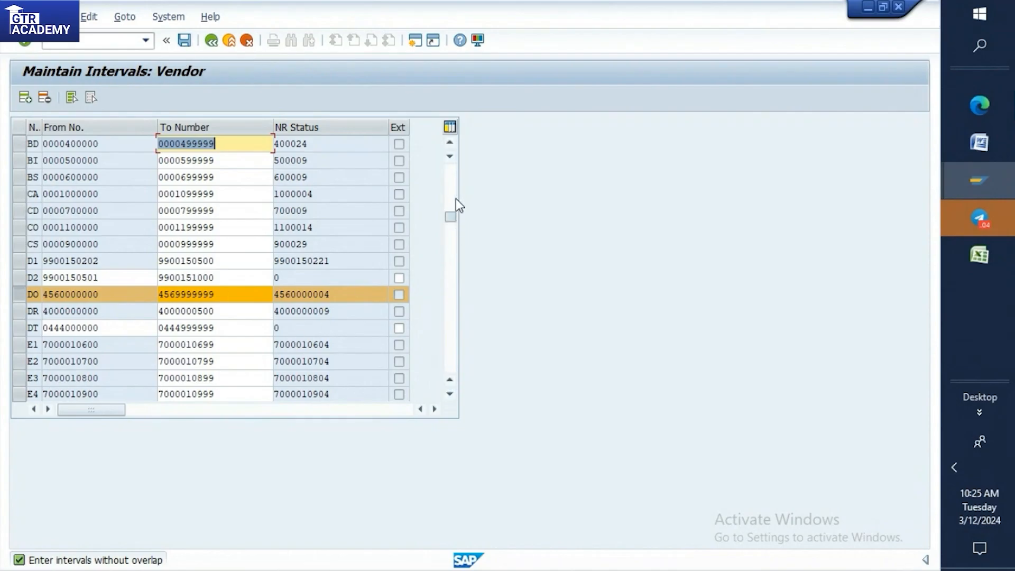
Examine the vendor interval list from line 01 down to T0 for overlapping number ranges.
scroll(450, 168, "up", 10)
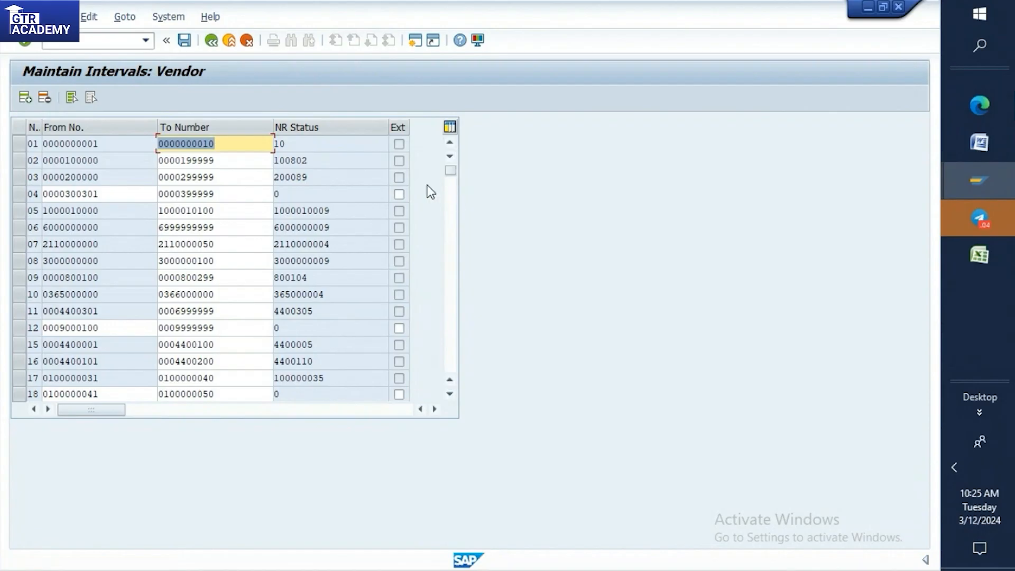
scroll(354, 259, "down", 3)
scroll(350, 255, "down", 4)
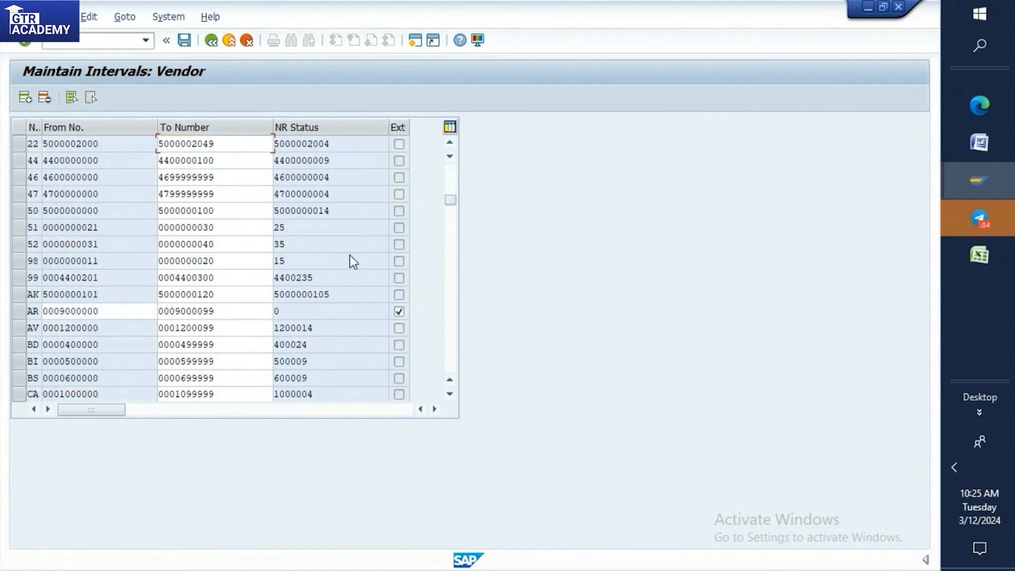
scroll(350, 255, "up", 6)
scroll(350, 255, "up", 1)
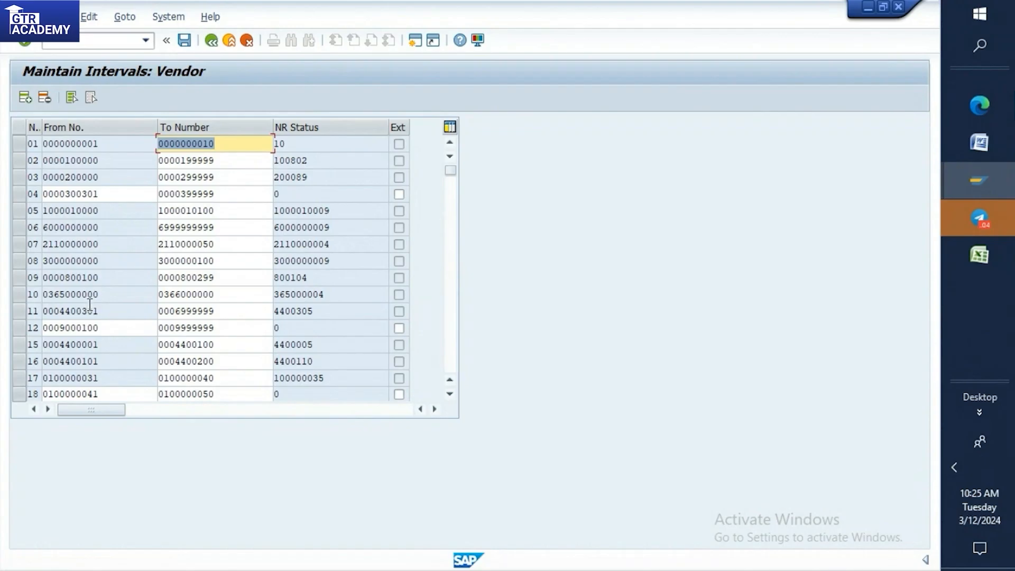
scroll(94, 320, "down", 2)
scroll(94, 328, "down", 5)
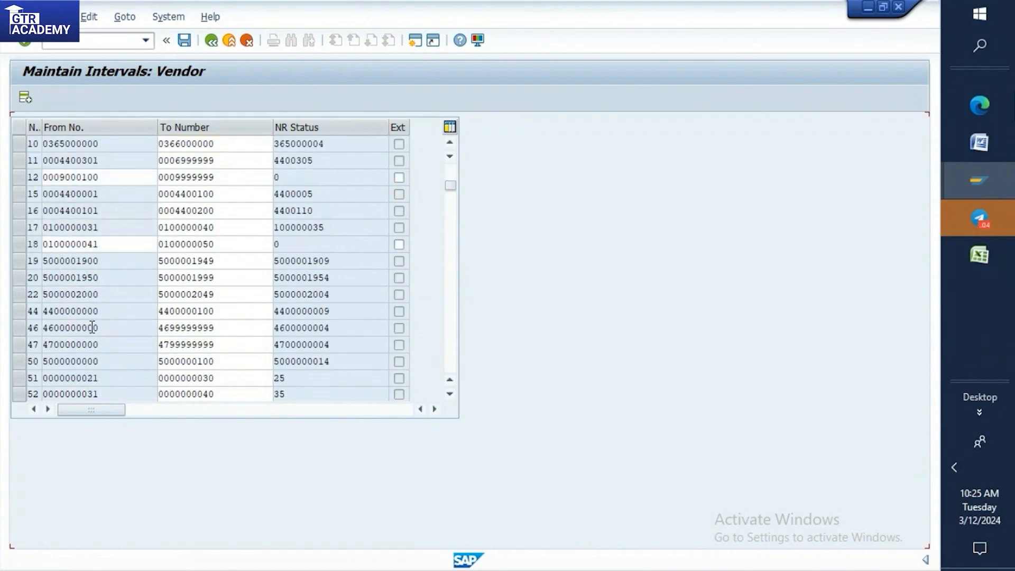
scroll(58, 309, "down", 5)
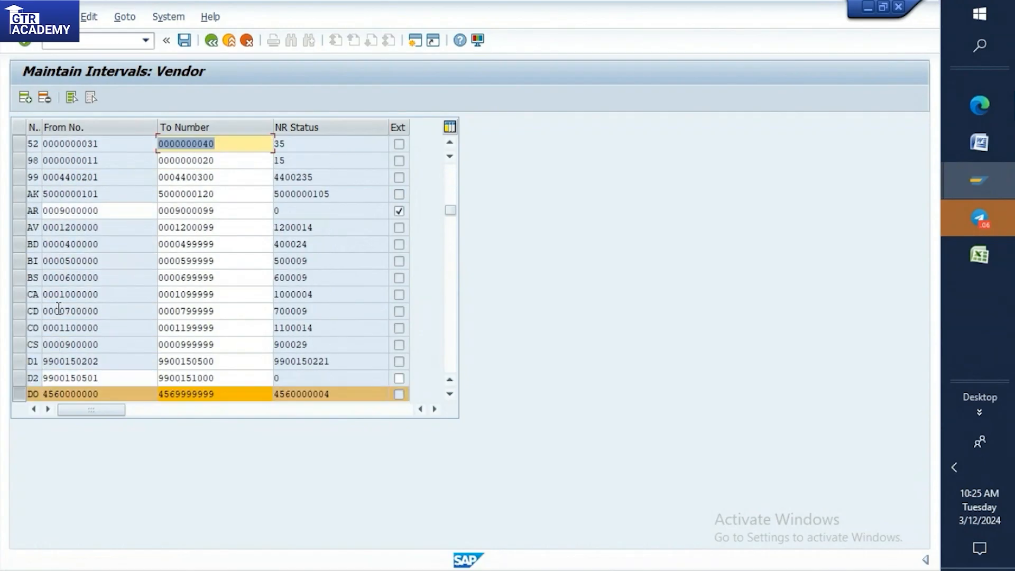
scroll(67, 307, "down", 2)
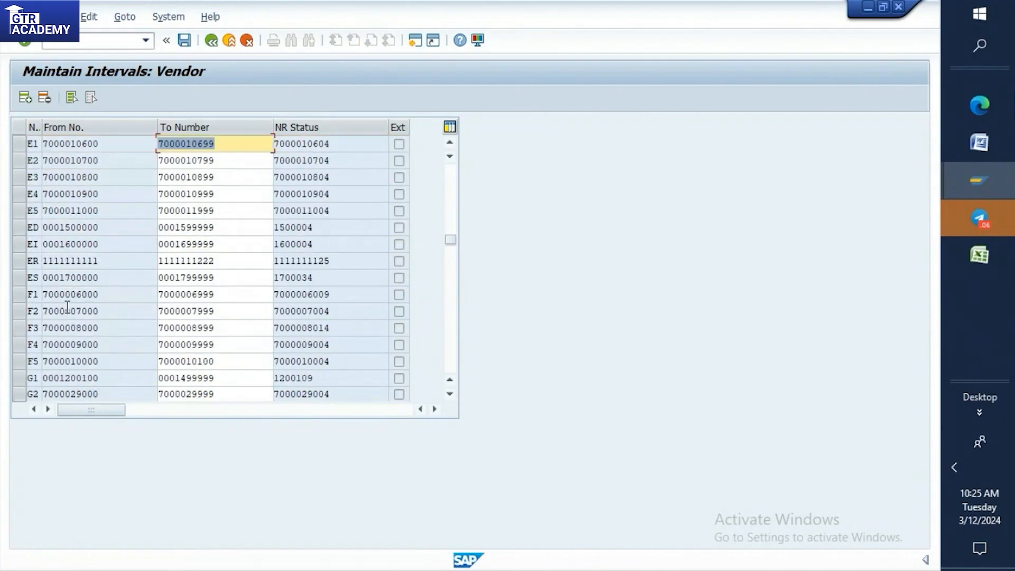
scroll(68, 307, "down", 2)
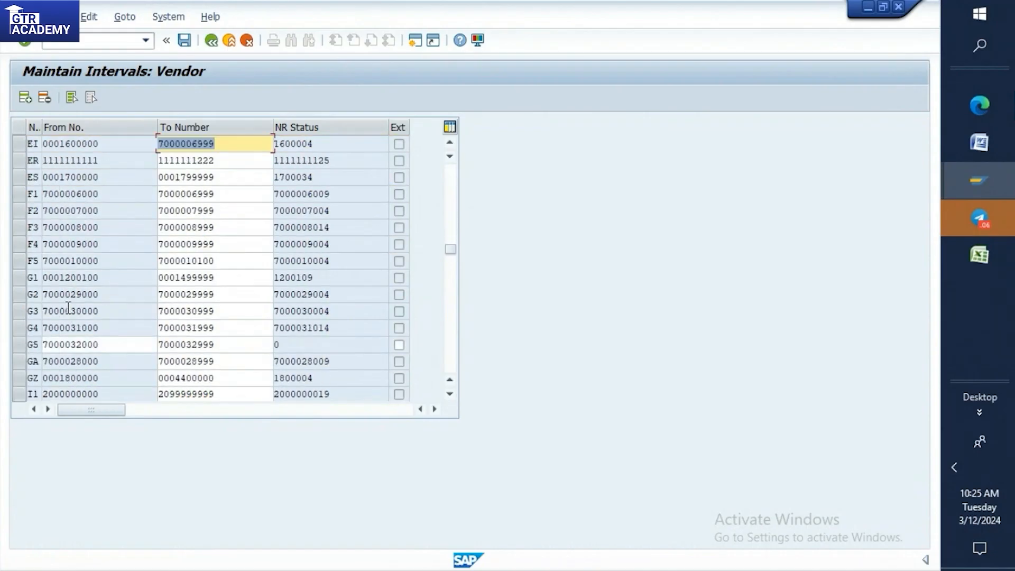
scroll(73, 308, "down", 1)
scroll(79, 307, "down", 2)
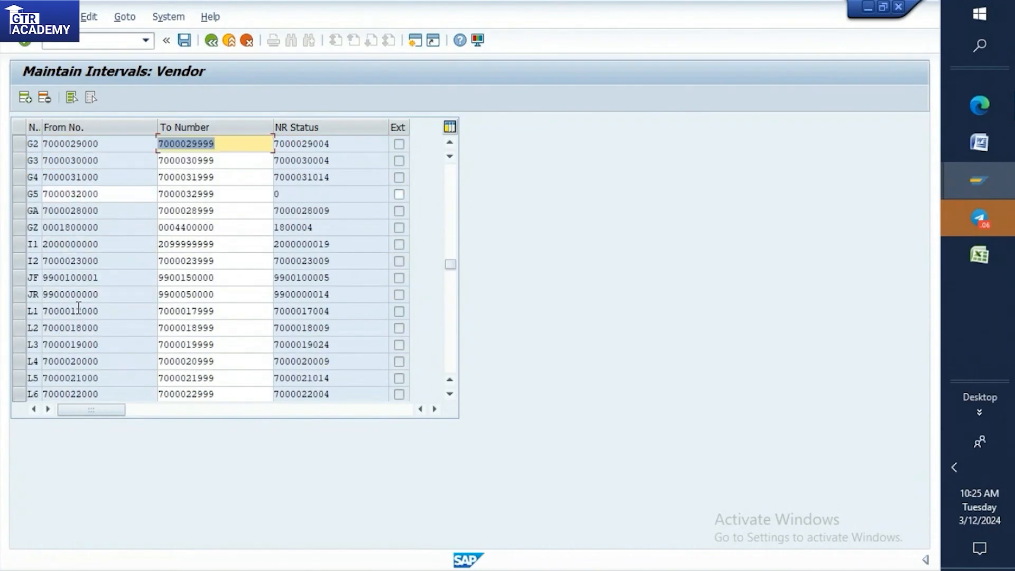
scroll(79, 306, "down", 2)
scroll(79, 306, "down", 4)
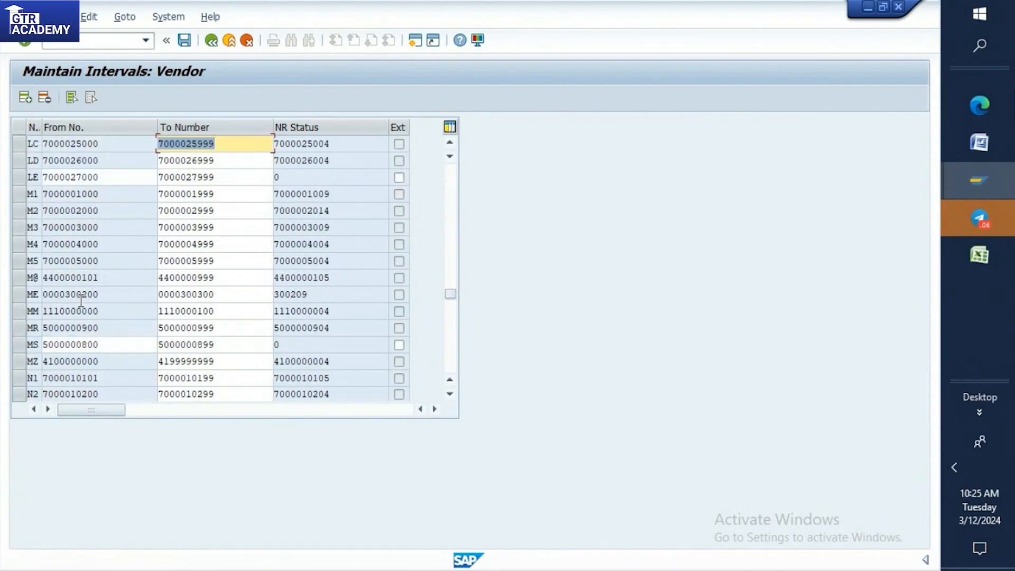
scroll(195, 254, "down", 1)
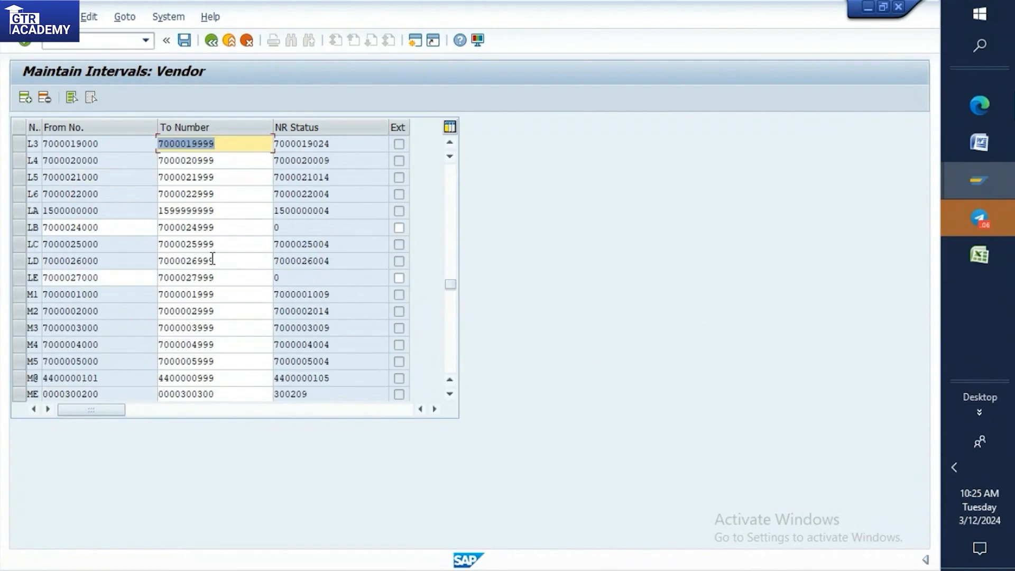
scroll(212, 258, "down", 10)
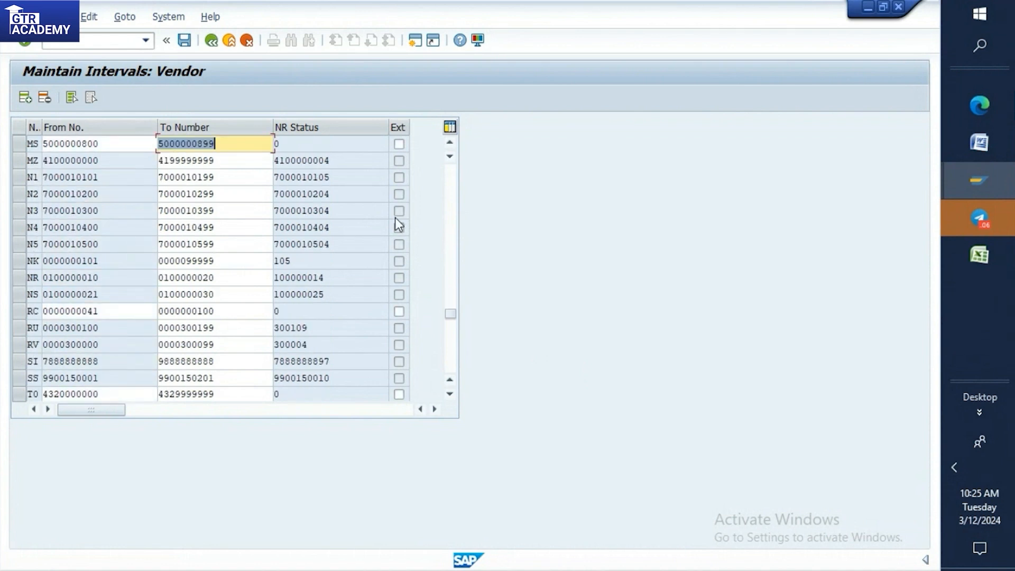
Recheck the number ranges around the DO and DT lines and return to the start of the interval list.
scroll(153, 233, "up", 4)
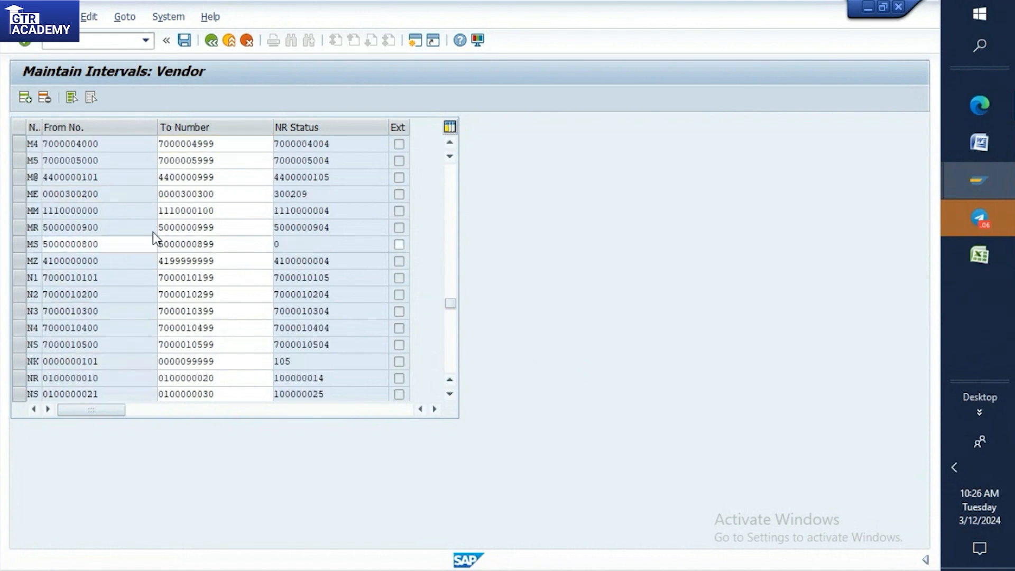
scroll(153, 232, "up", 12)
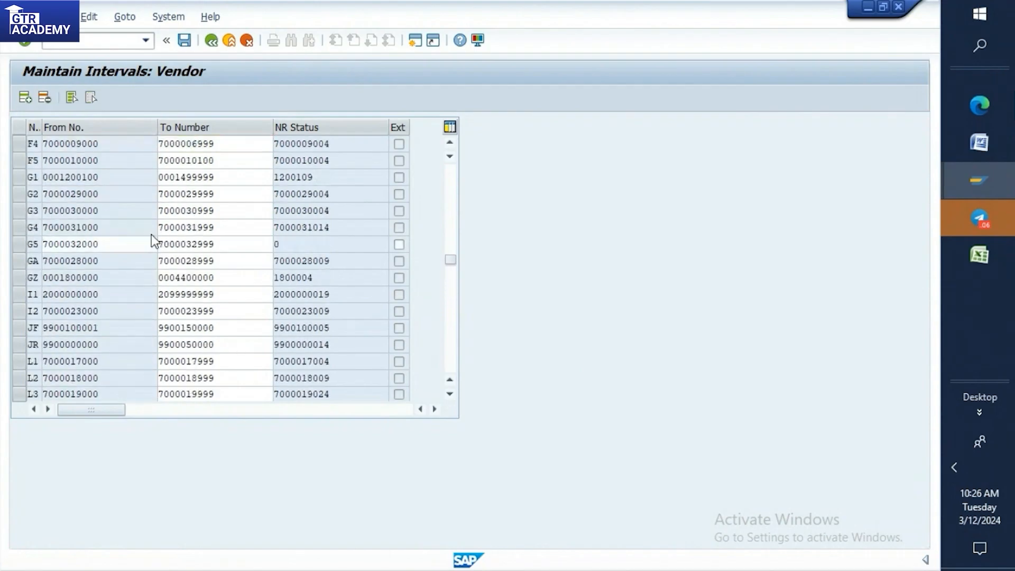
scroll(95, 238, "up", 4)
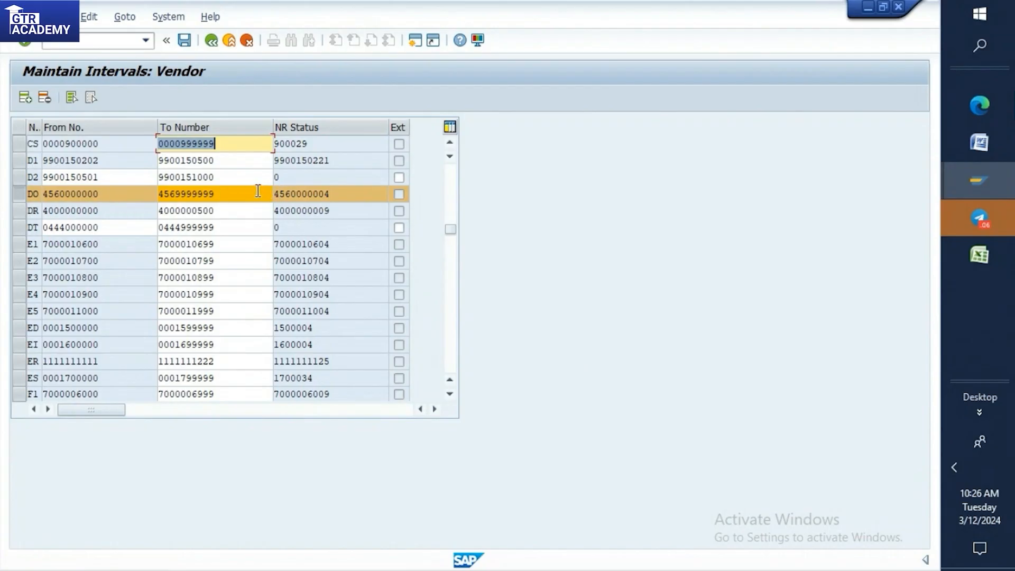
left_click(241, 190)
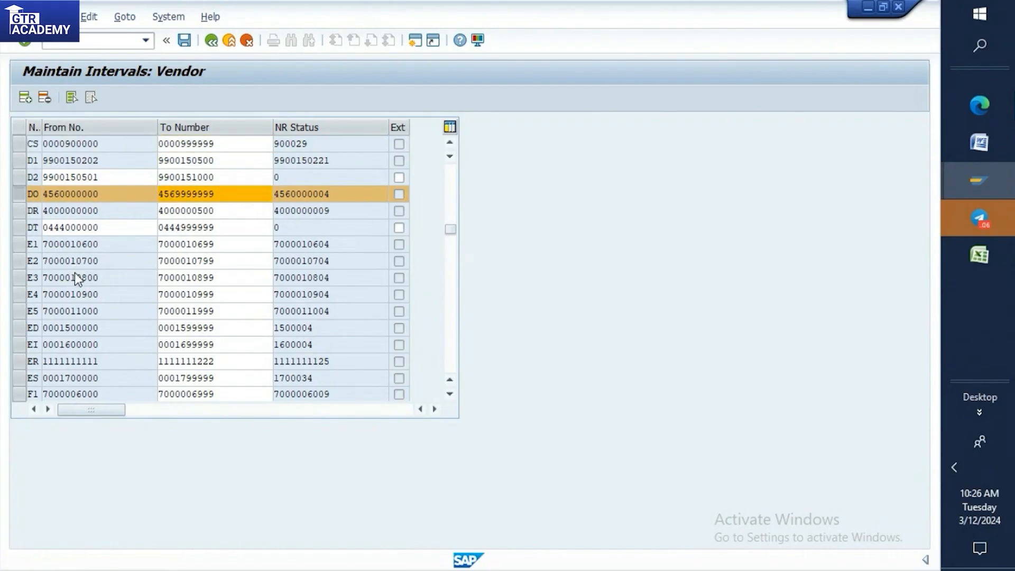
scroll(95, 267, "up", 10)
scroll(103, 259, "up", 2)
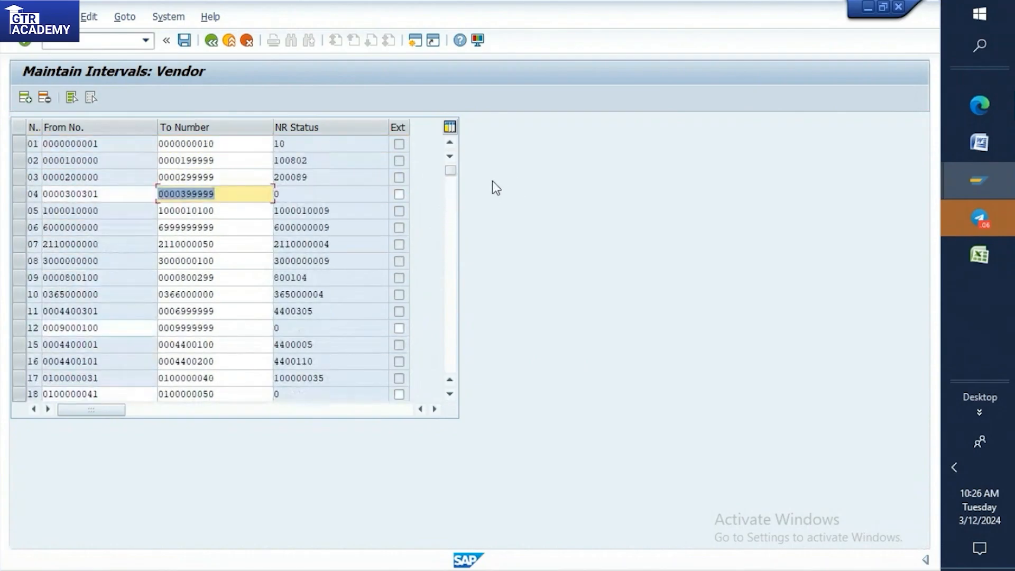
Try to add a new interval line numbered TO with From No. 9.
left_click(25, 97)
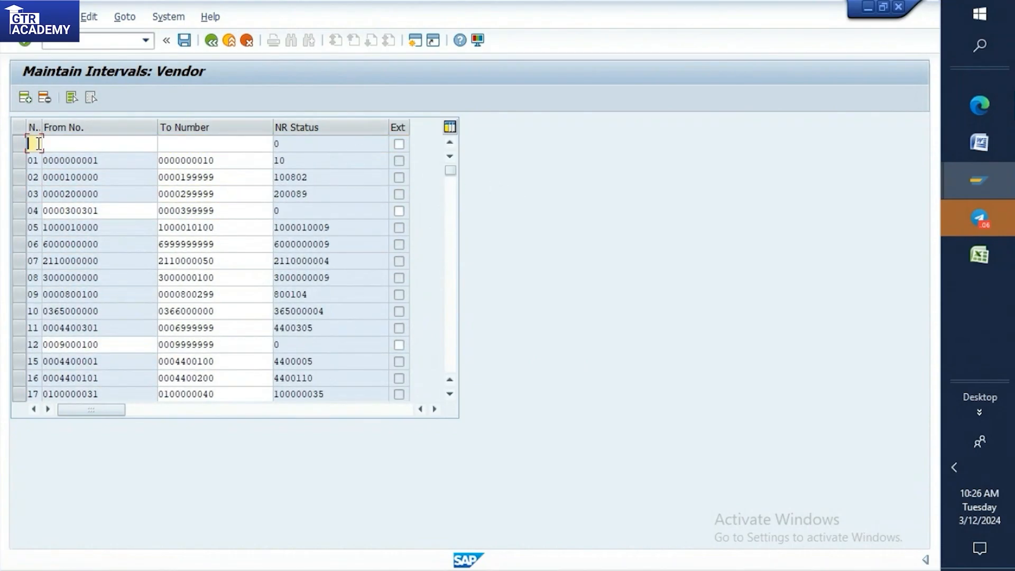
type("TC")
left_click(56, 145)
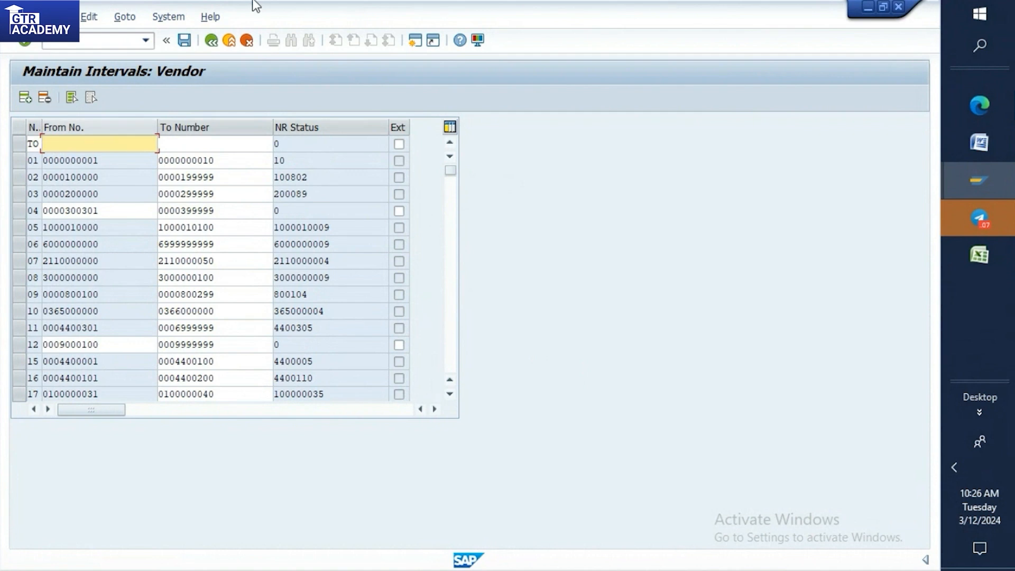
type("9")
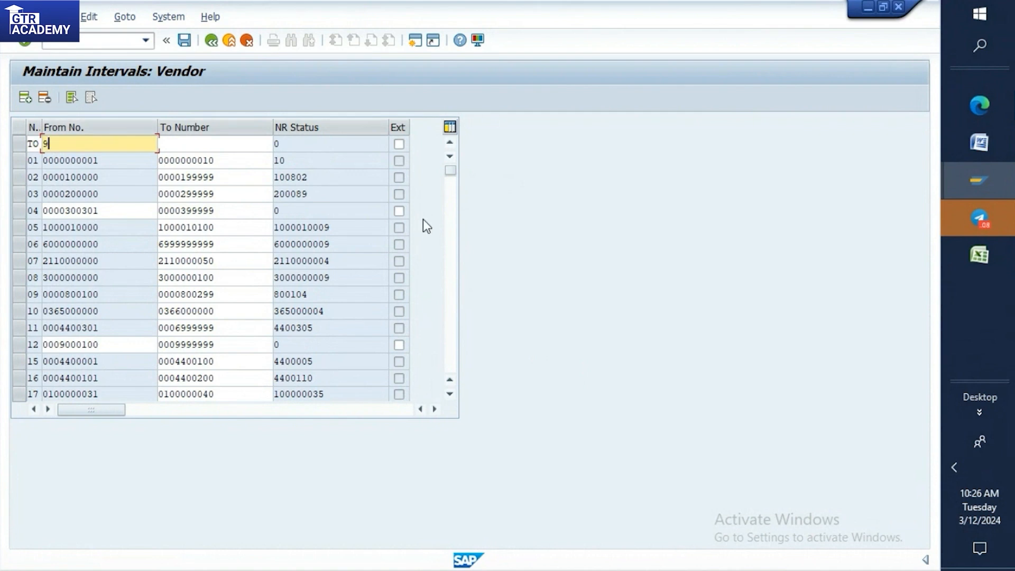
key("Return")
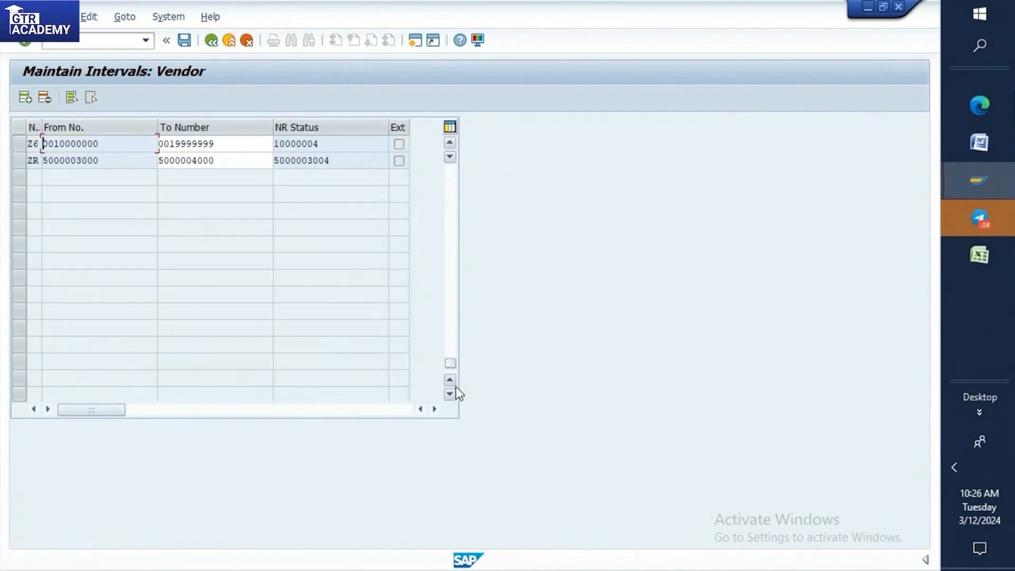
scroll(371, 294, "up", 4)
scroll(372, 294, "up", 5)
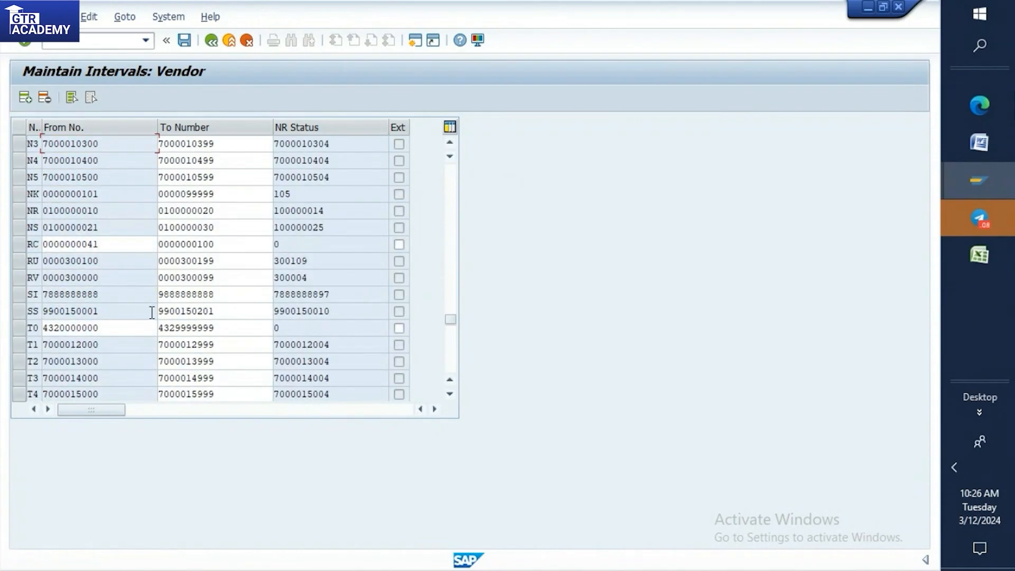
left_click_drag(449, 317, 439, 155)
left_click(39, 144)
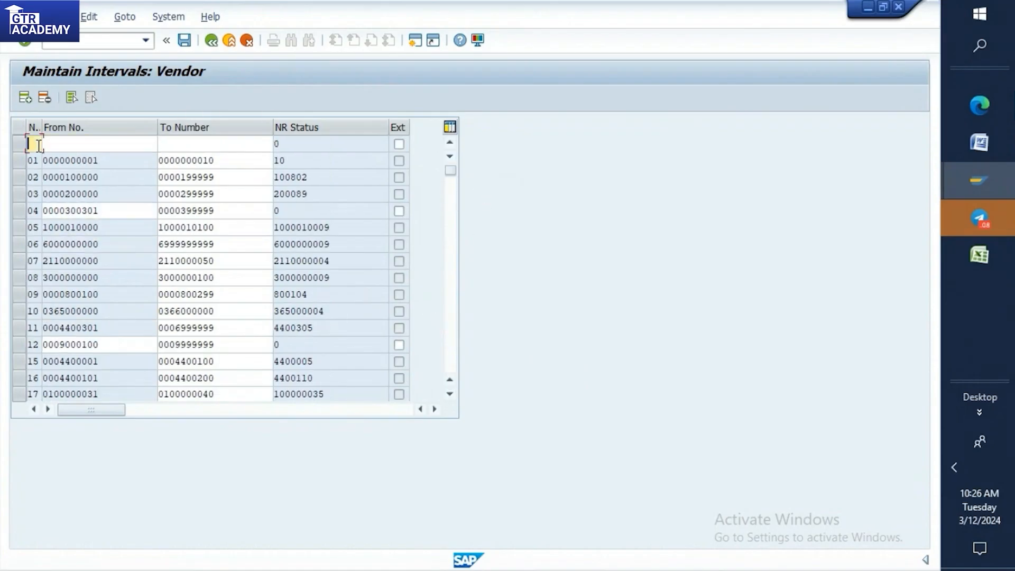
type("1C")
left_click(69, 146)
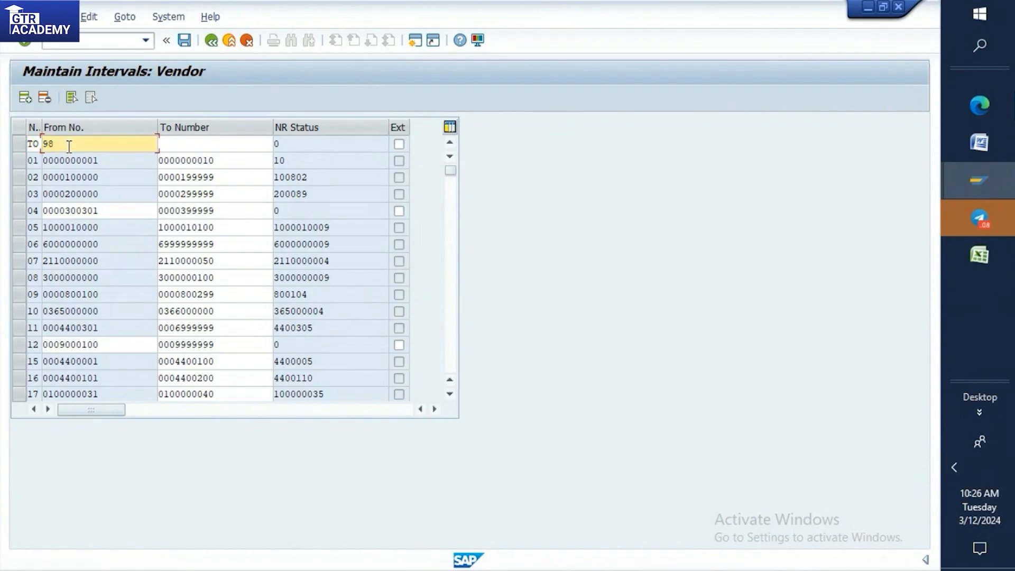
type("9870000000")
left_click(192, 142)
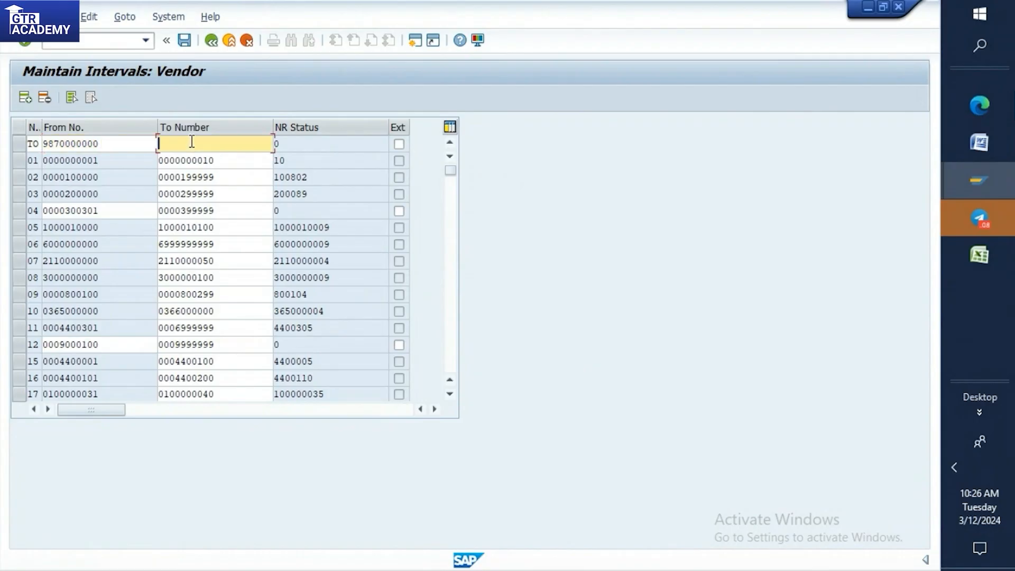
type("9879999999")
key("Return")
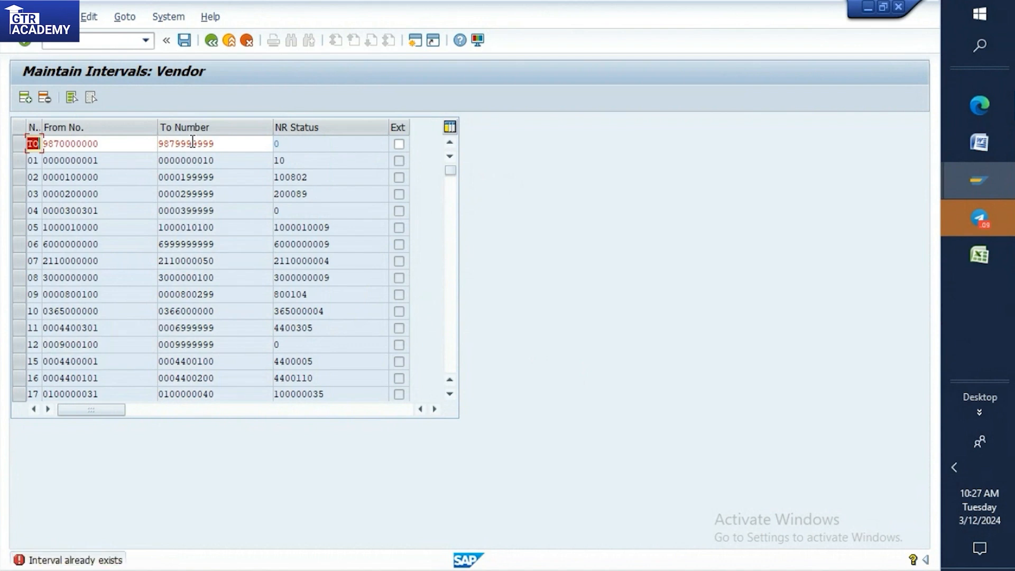
key("BackSpace")
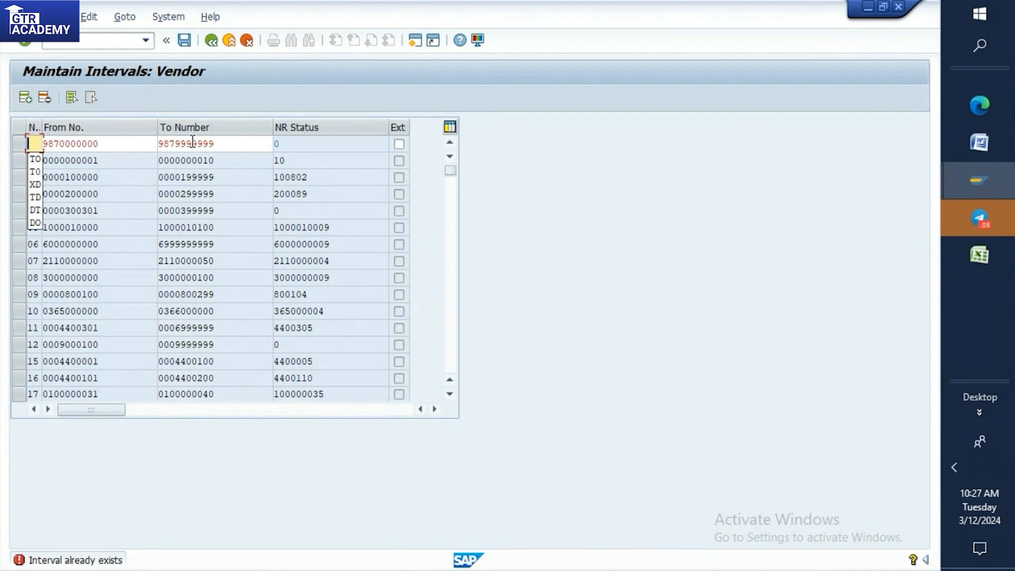
type("XD")
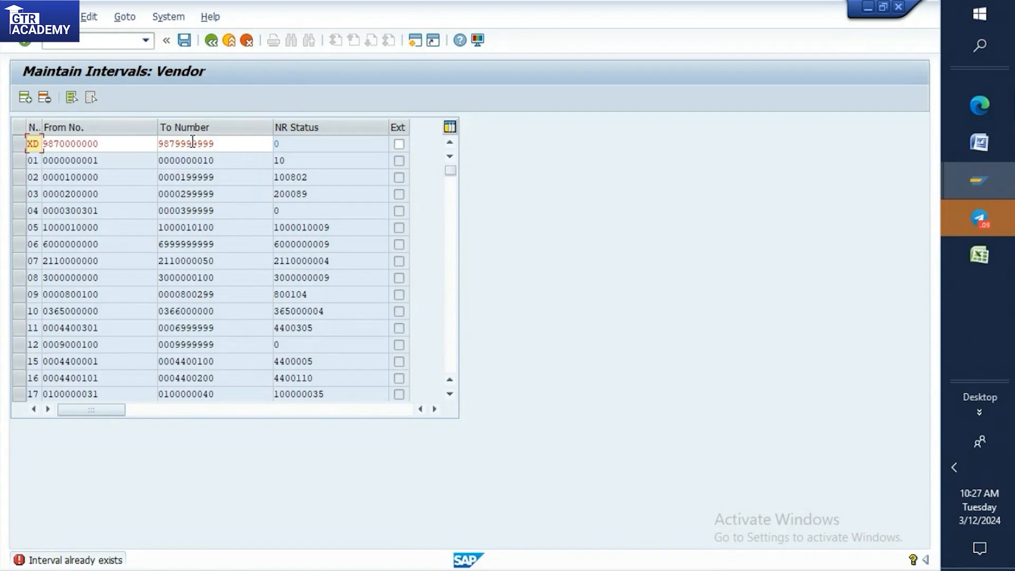
key("Return")
key("BackSpace")
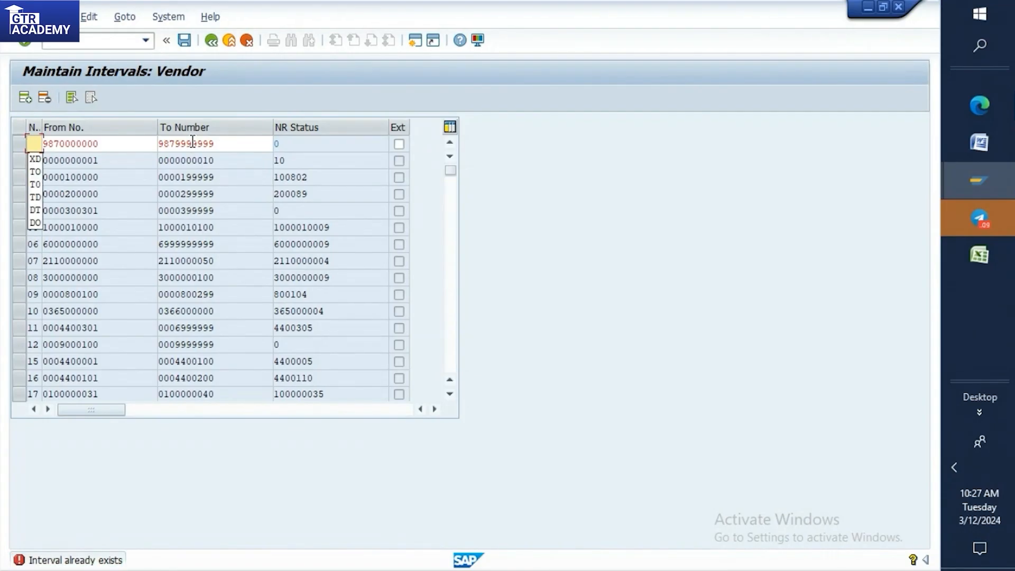
type("TD")
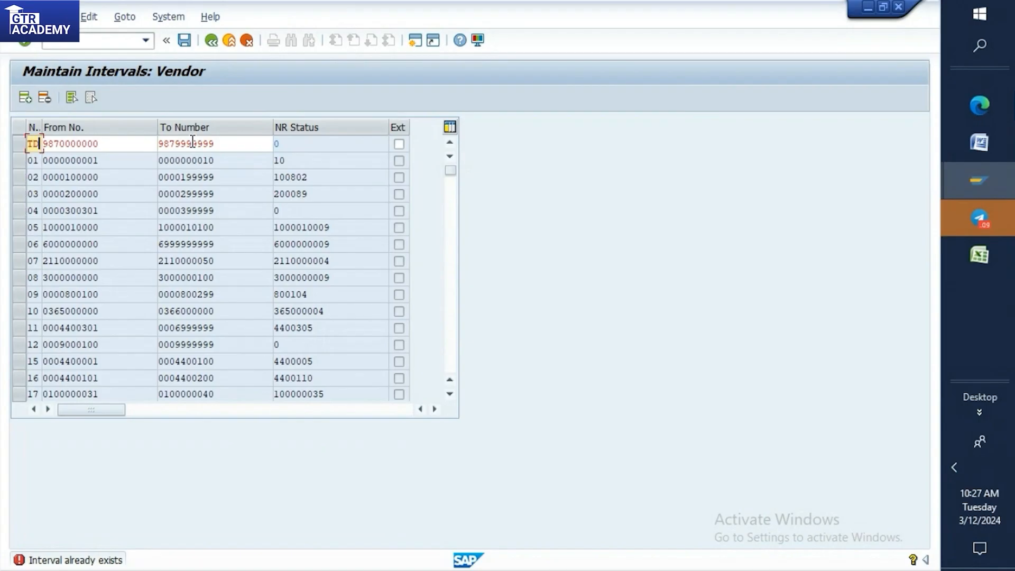
key("Return")
Change the new interval's number to SE, confirm the entry and locate the SE line in the list.
key("BackSpace")
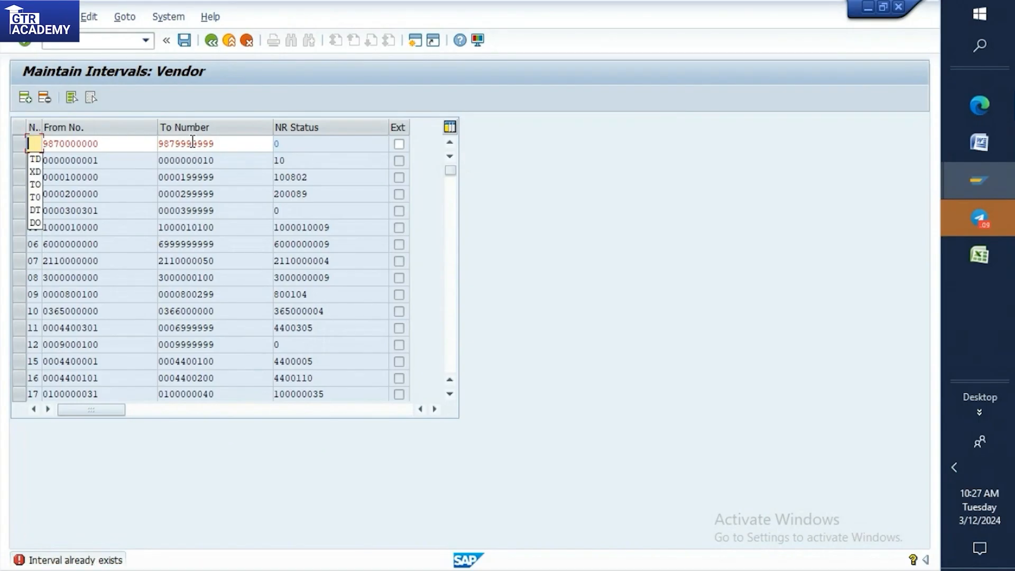
type("SE")
key("Return")
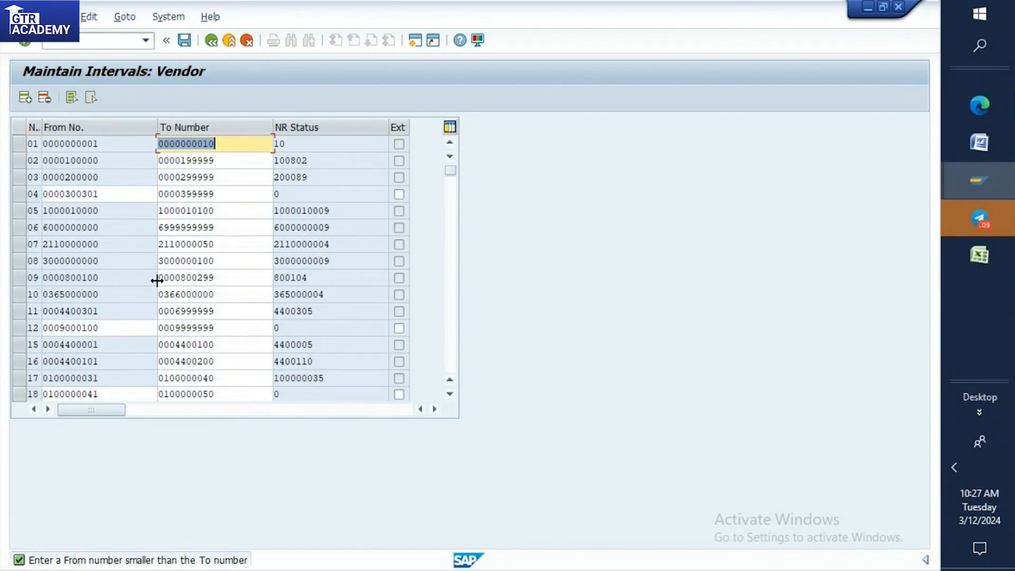
scroll(165, 284, "down", 3)
scroll(165, 284, "down", 10)
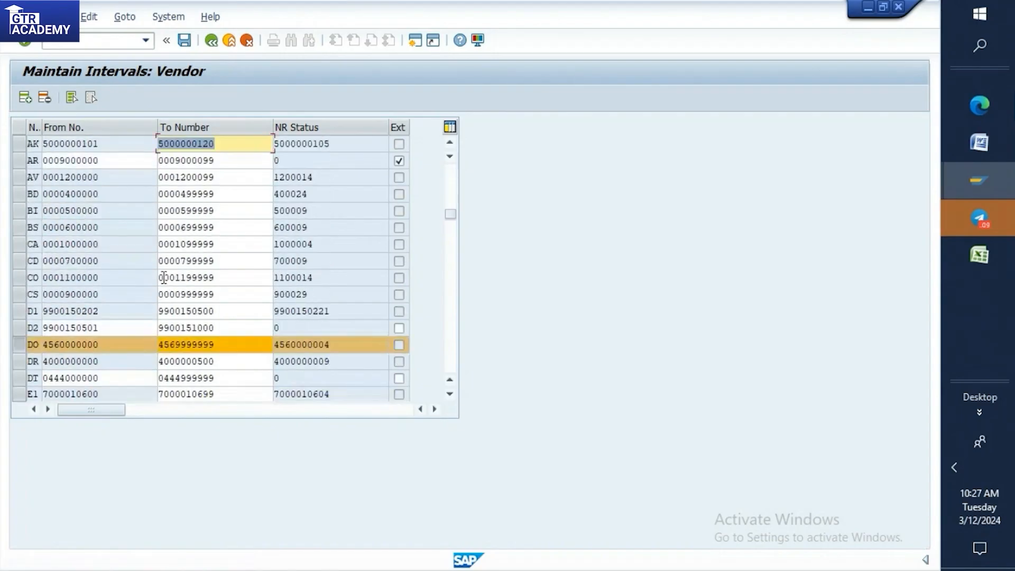
scroll(164, 277, "down", 5)
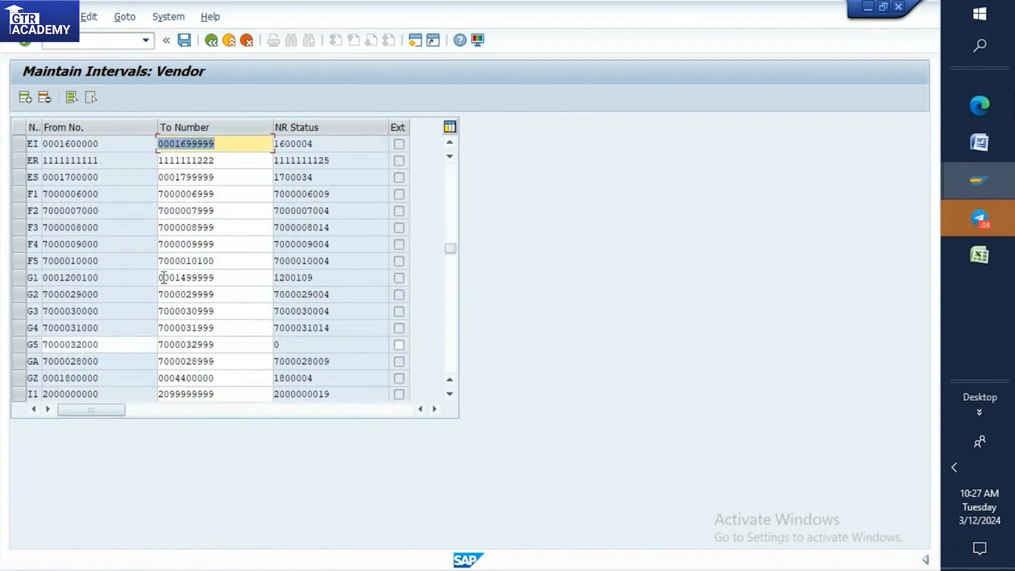
scroll(164, 277, "down", 6)
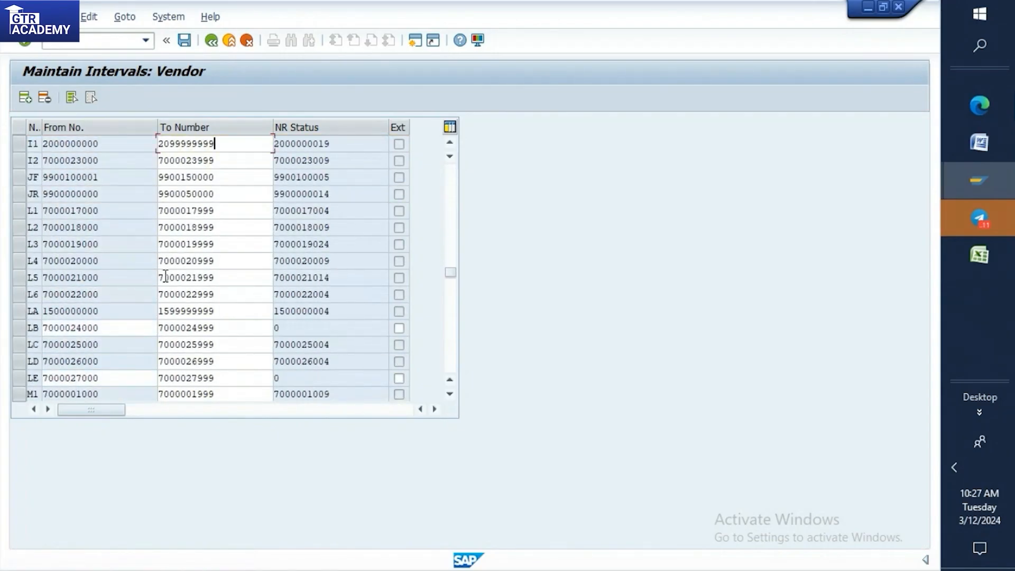
scroll(165, 276, "down", 12)
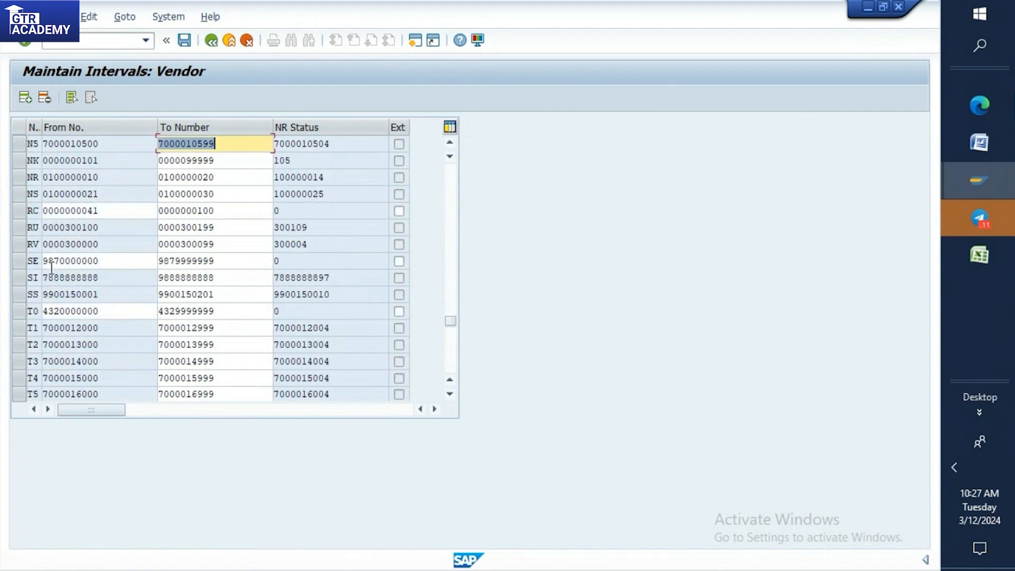
left_click(24, 267)
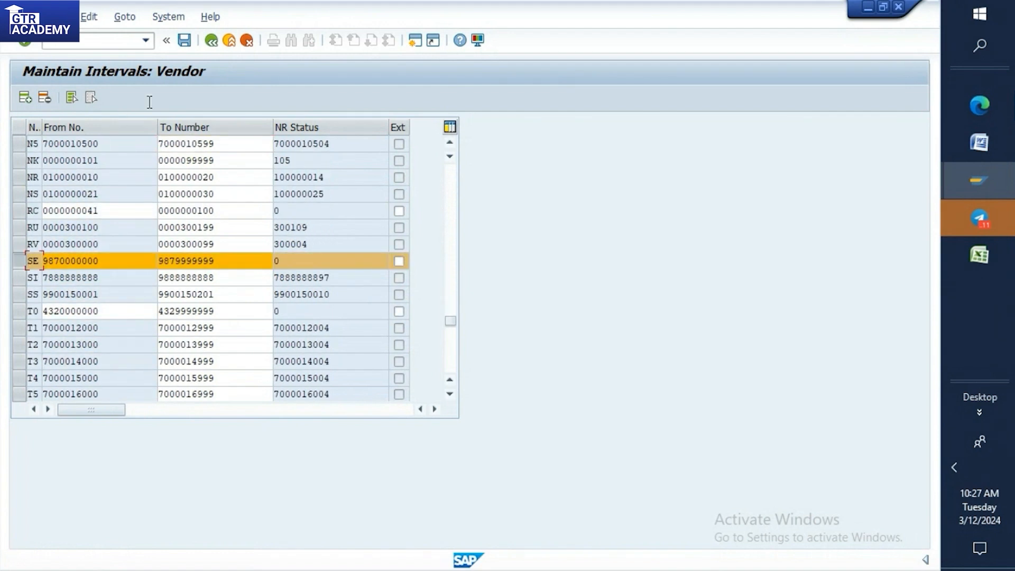
left_click(188, 42)
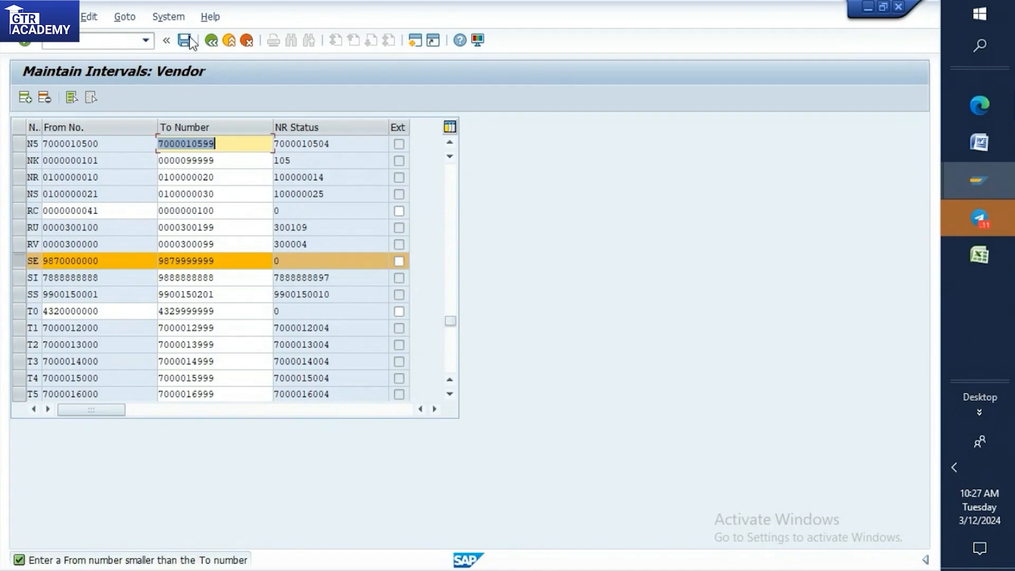
left_click(136, 262)
left_click(189, 44)
Review the existing vendor intervals up to the DO and DT lines and compare them with the T001 number range notes in Word.
scroll(39, 208, "up", 3)
scroll(141, 225, "up", 4)
scroll(141, 225, "down", 3)
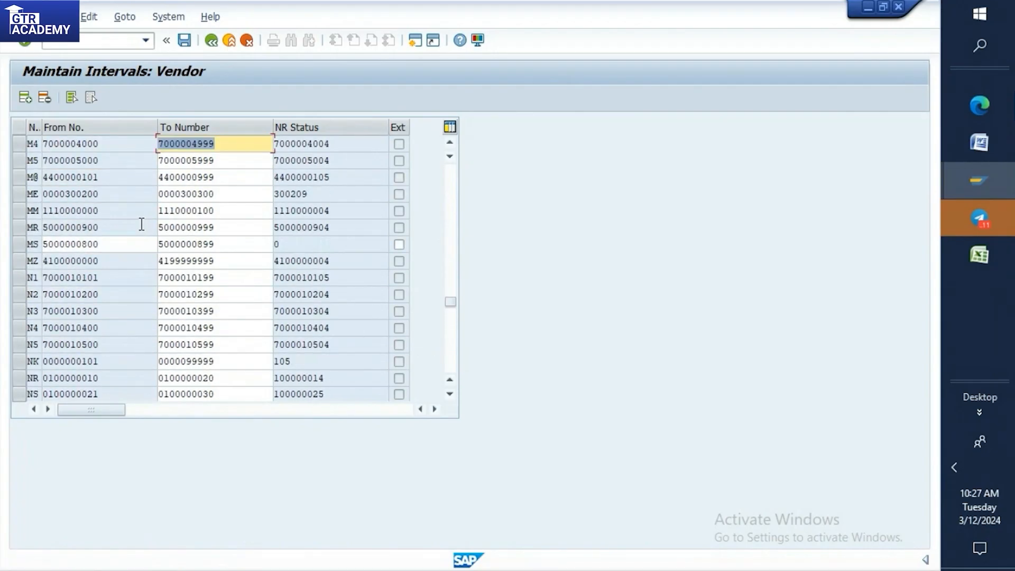
scroll(141, 223, "down", 3)
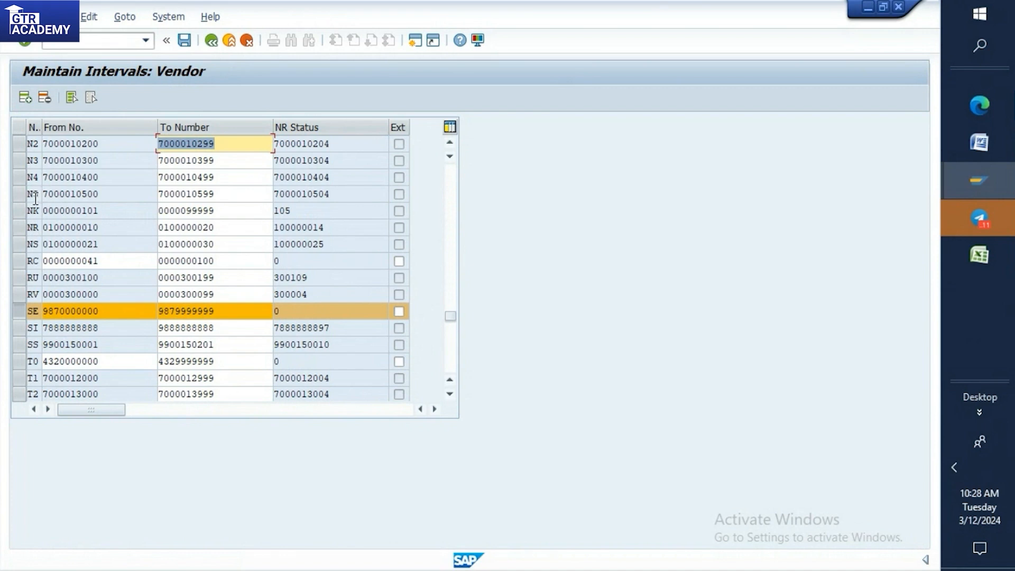
scroll(32, 239, "up", 10)
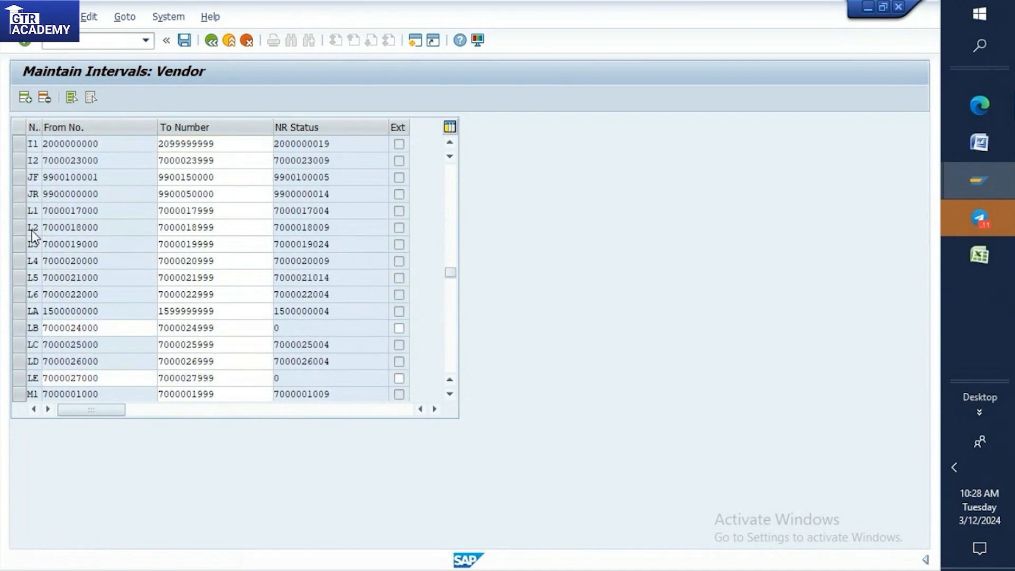
scroll(33, 231, "up", 9)
scroll(33, 235, "up", 3)
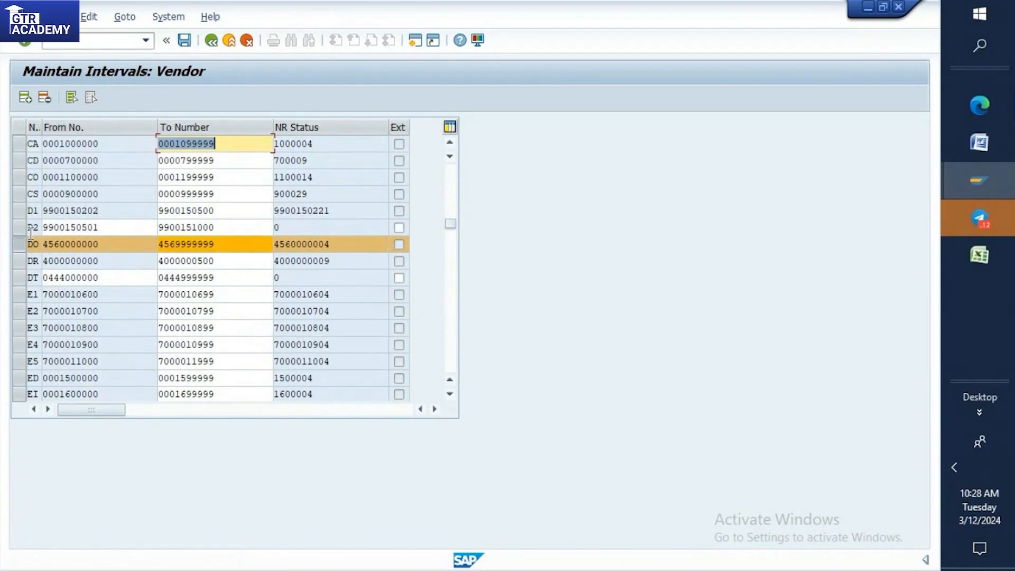
left_click(995, 147)
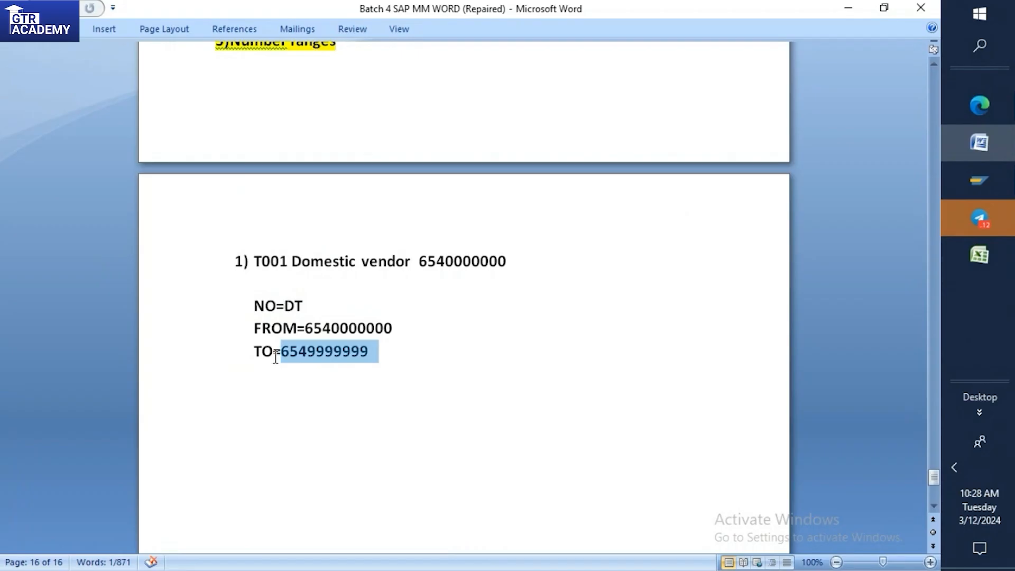
left_click(983, 181)
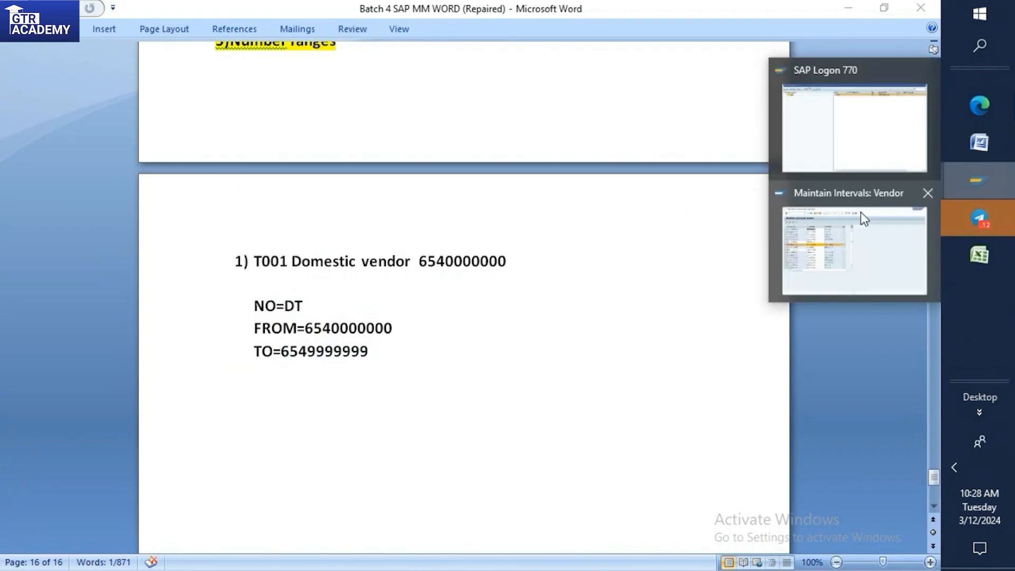
left_click(861, 211)
Insert an empty interval line at the start of the SAP list and check the Word notes for its number and limits.
left_click_drag(453, 222, 456, 158)
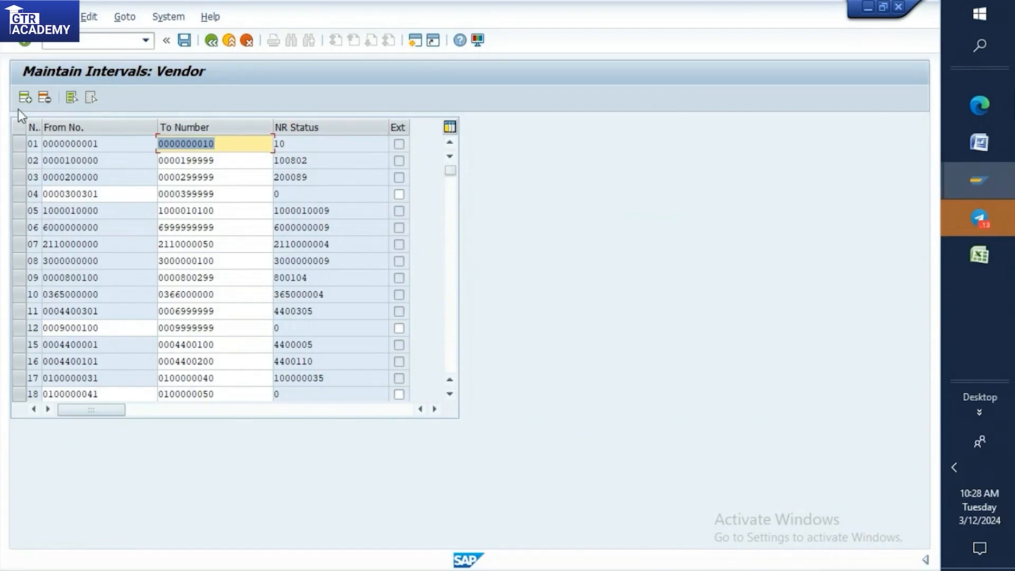
left_click(26, 98)
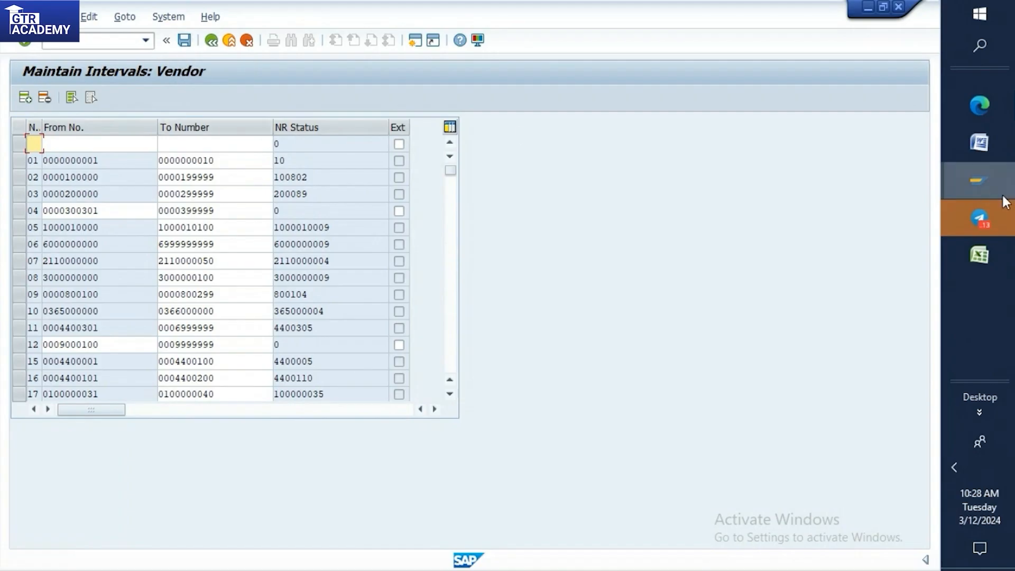
left_click(983, 156)
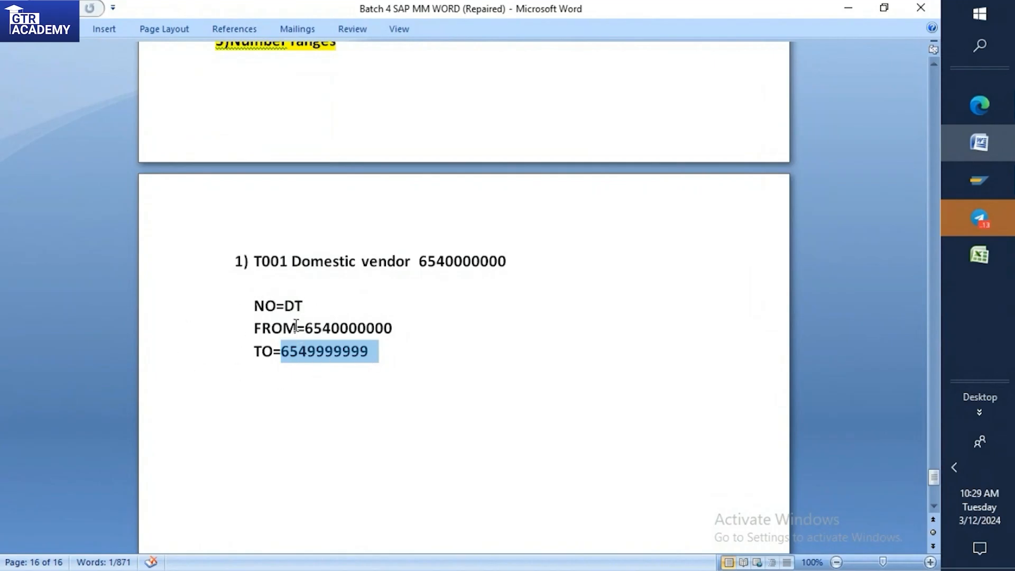
left_click(991, 190)
left_click(802, 219)
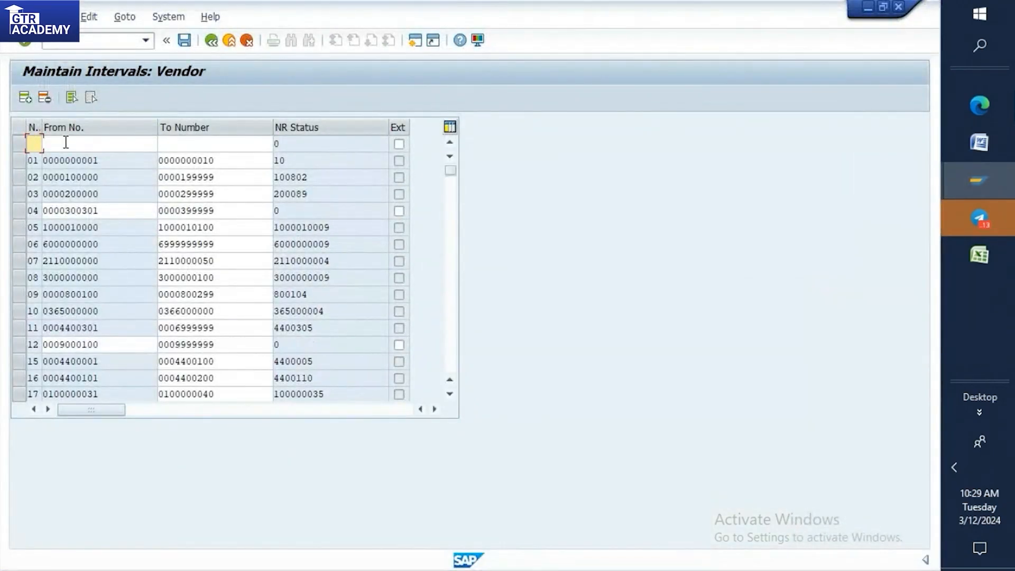
left_click(235, 143)
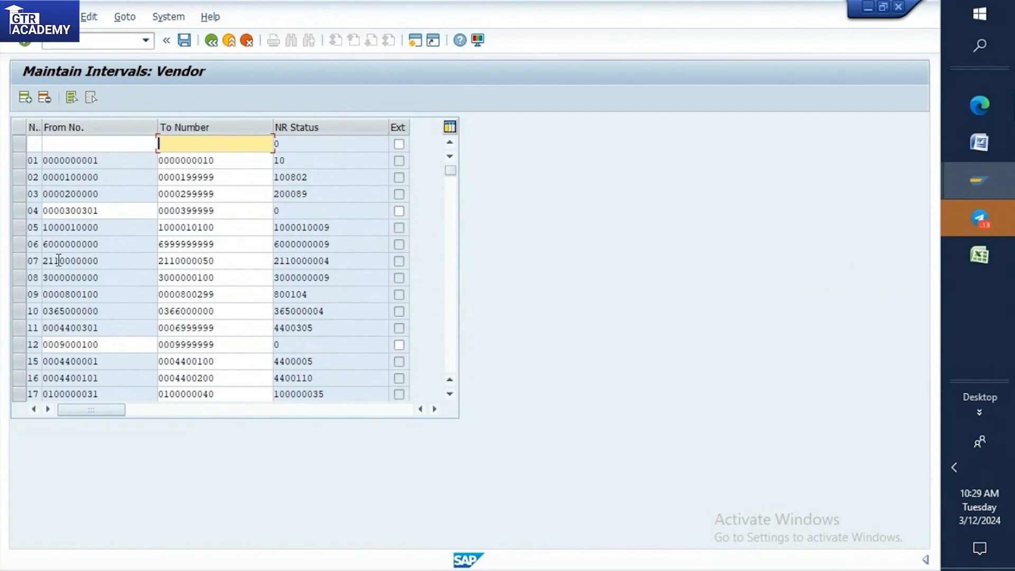
Locate the DO interval in the list and note DO and 456000000 below the DT values in the Word document.
scroll(78, 235, "down", 12)
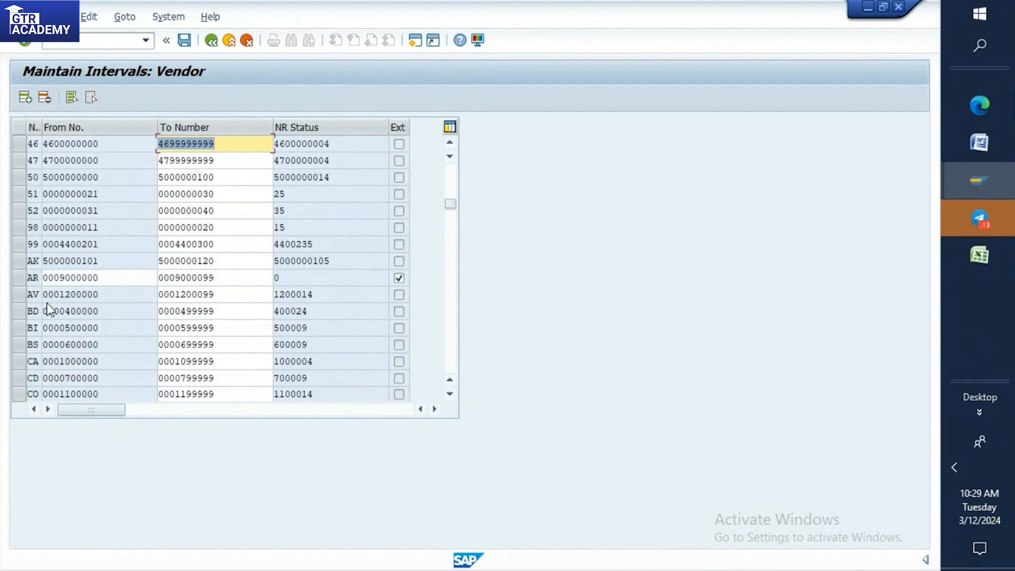
scroll(48, 302, "down", 2)
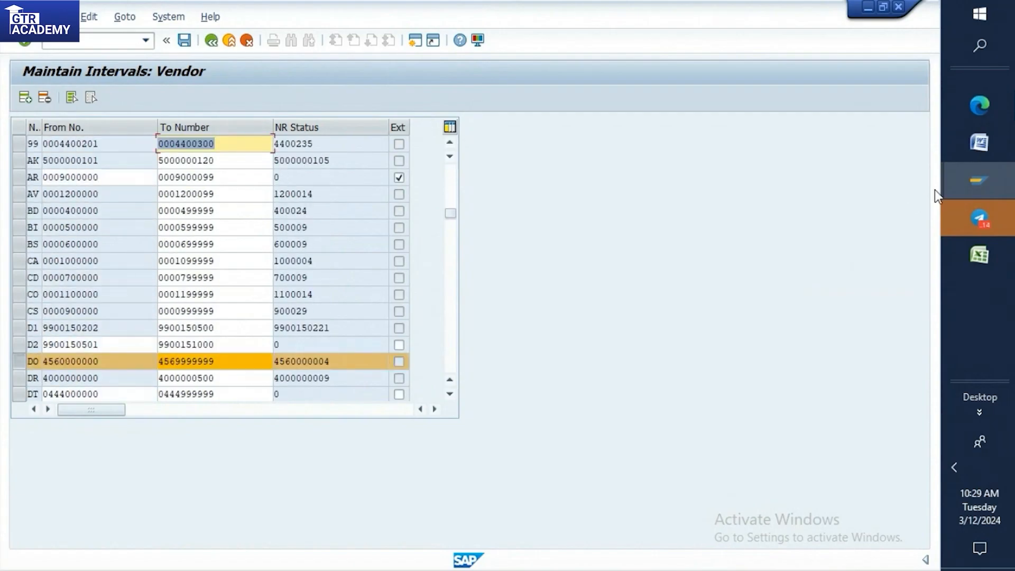
left_click(979, 144)
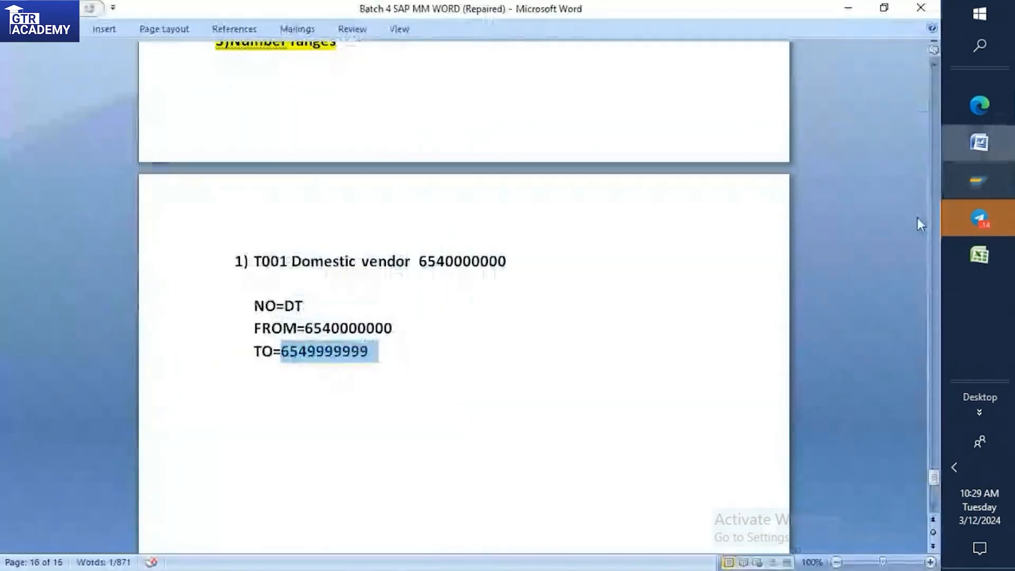
left_click(455, 351)
key("Return")
key("Return")
type("D")
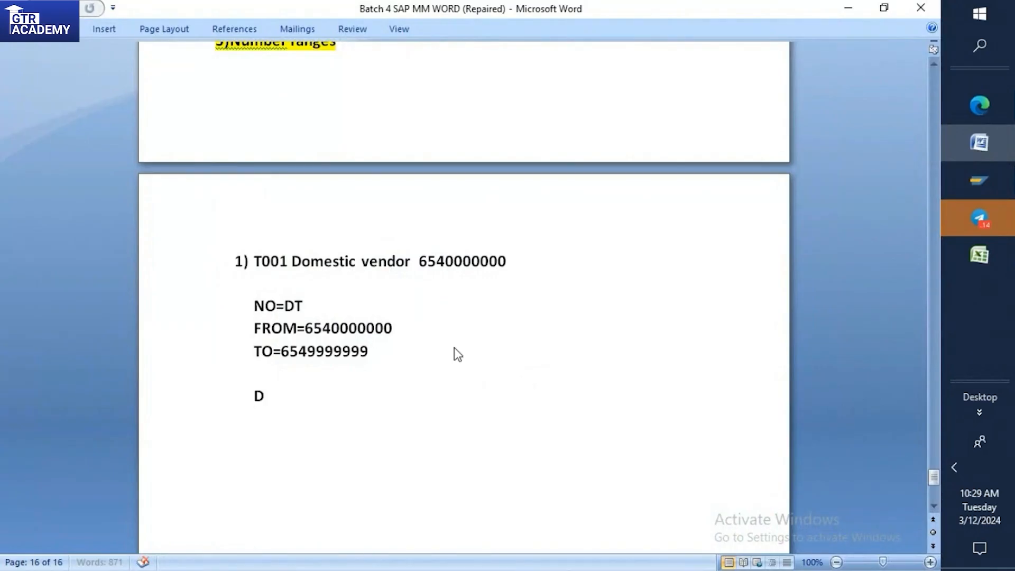
type("O")
key("Return")
type("456000000")
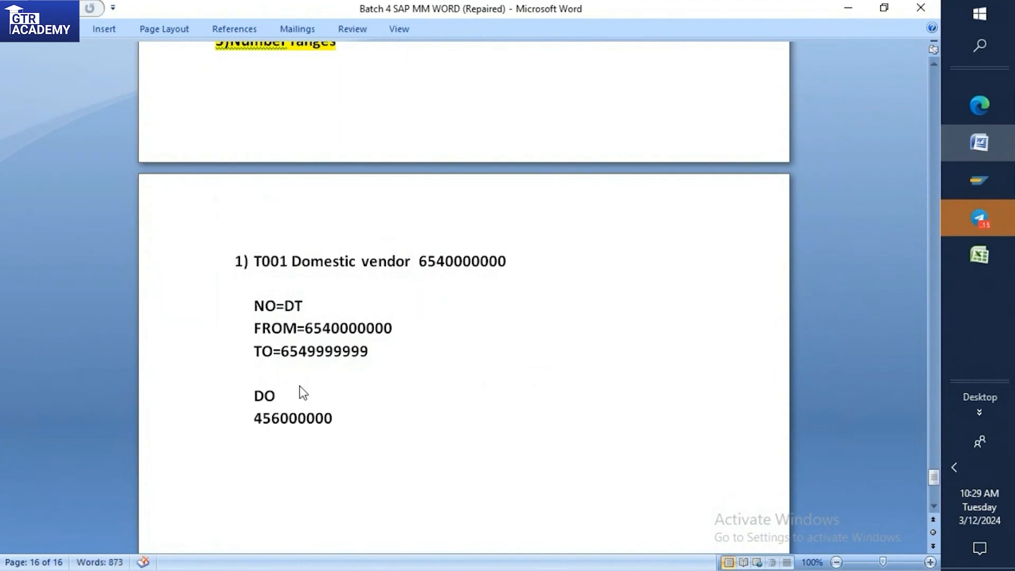
left_click(268, 371)
left_click_drag(255, 418, 333, 425)
key("ctrl+c")
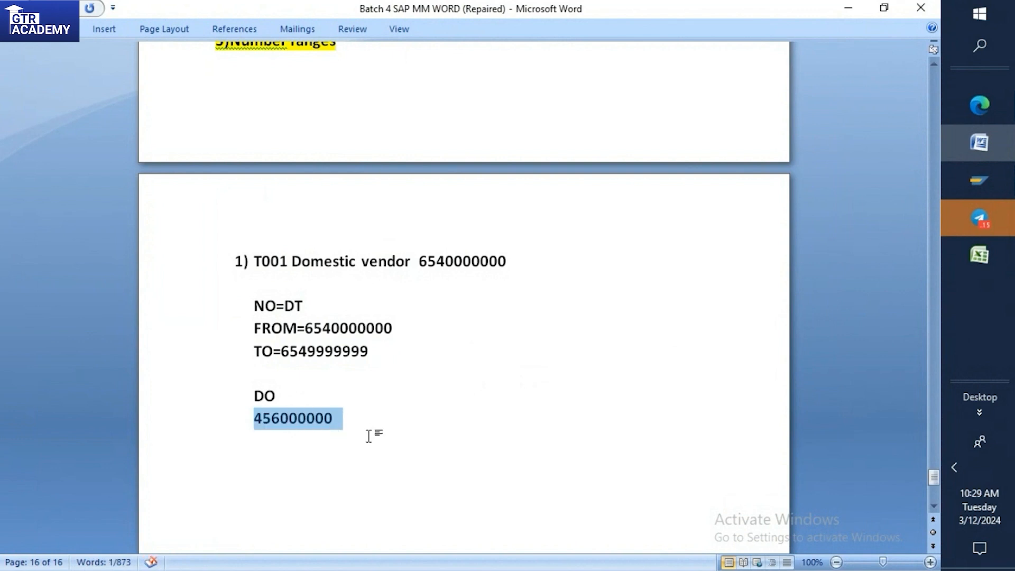
left_click(356, 418)
key("Return")
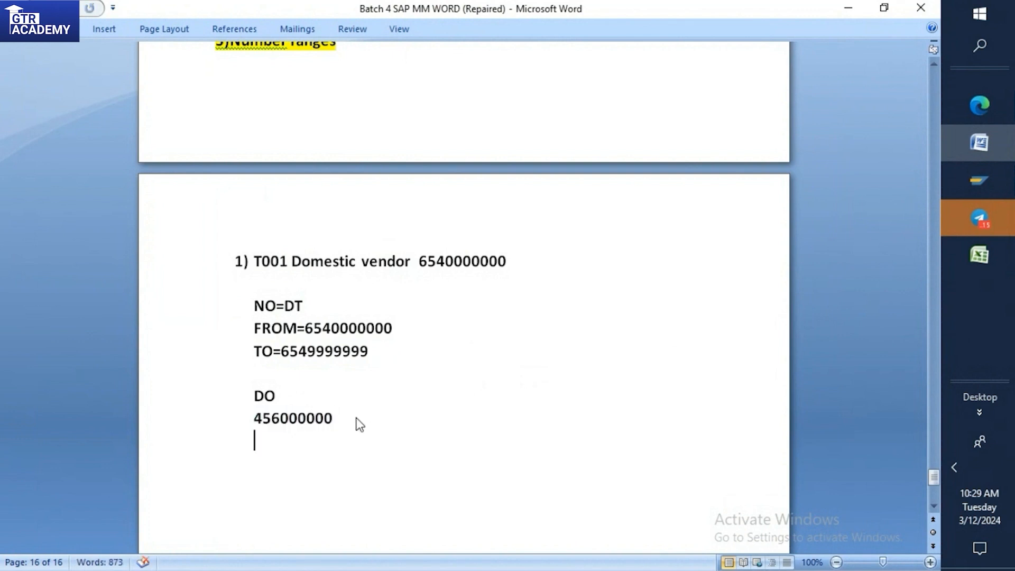
key("ctrl+v")
left_click_drag(341, 440, 281, 442)
key("BackSpace")
type("9999999")
left_click(341, 404)
left_click(340, 418)
type("0")
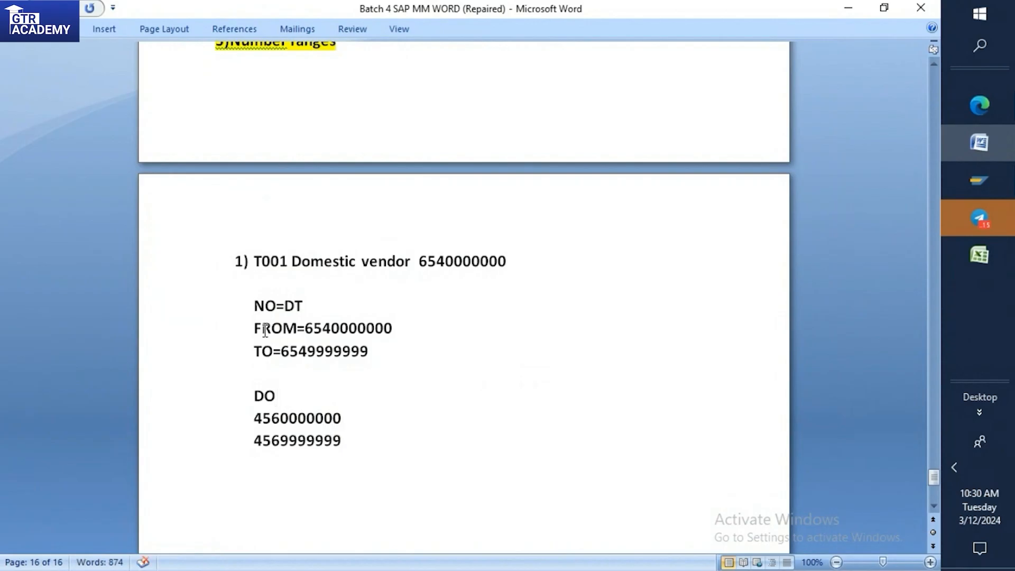
left_click(255, 394)
scroll(285, 390, "down", 3)
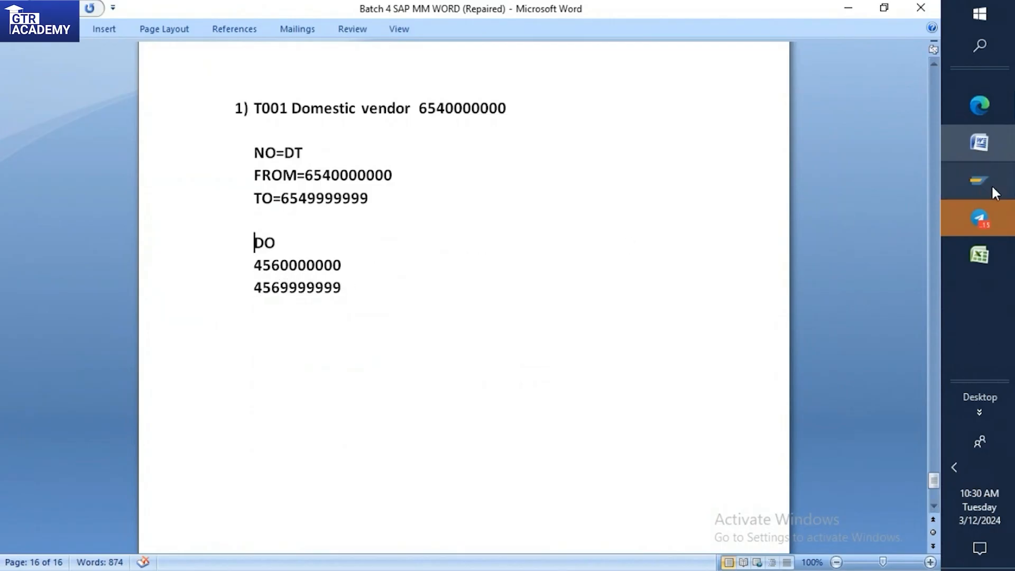
Return to SAP and leave the vendor interval maintenance, choosing to save the changes.
left_click(971, 177)
left_click(850, 249)
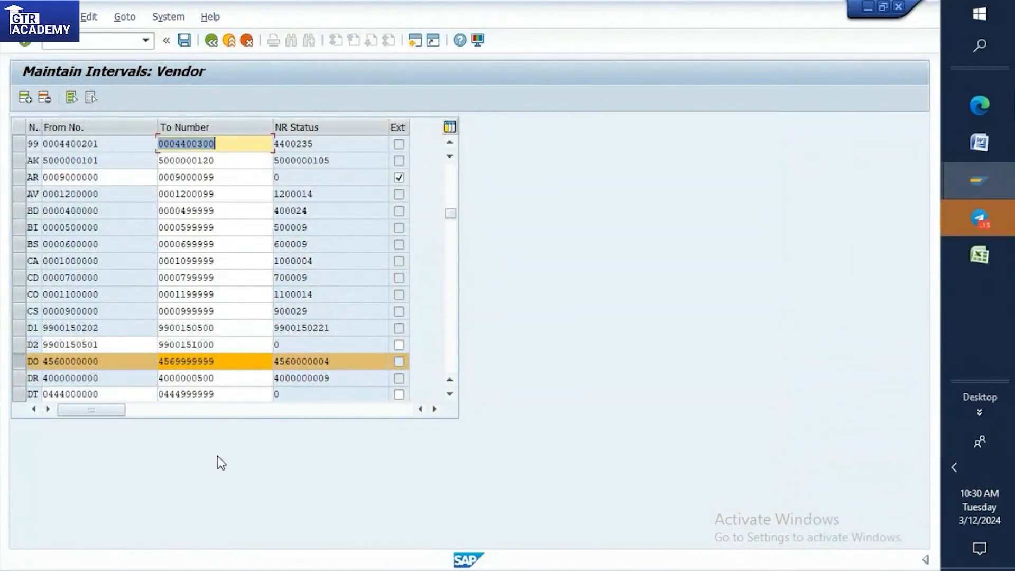
left_click(213, 41)
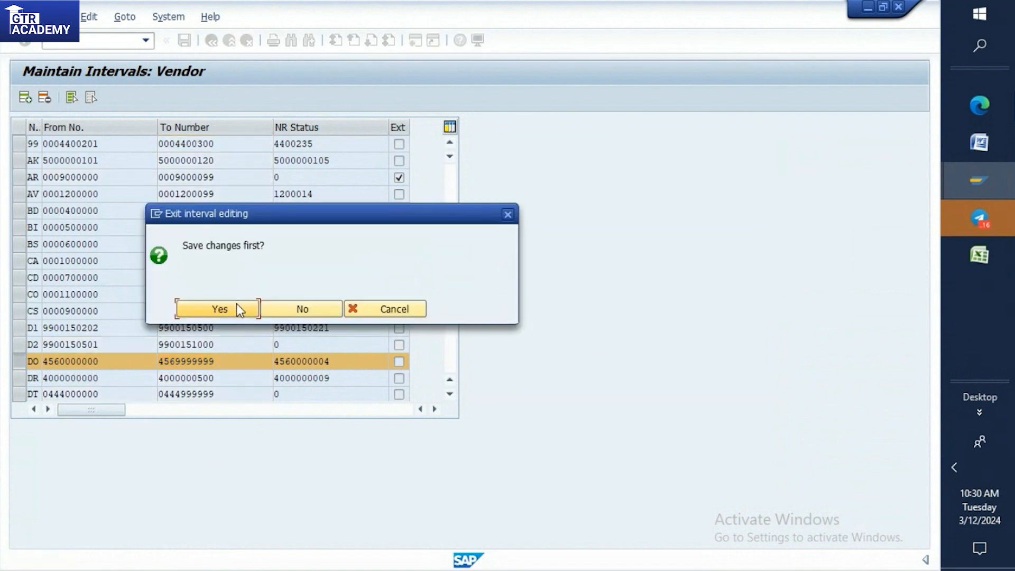
left_click(237, 305)
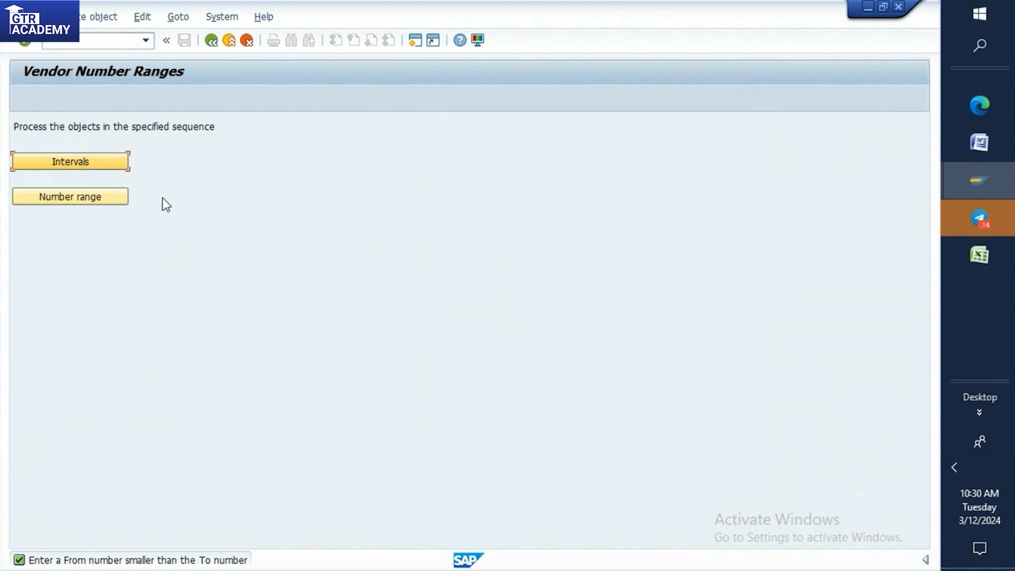
Open the assignment of number ranges to vendor account groups and position the list at account group T001.
left_click(99, 199)
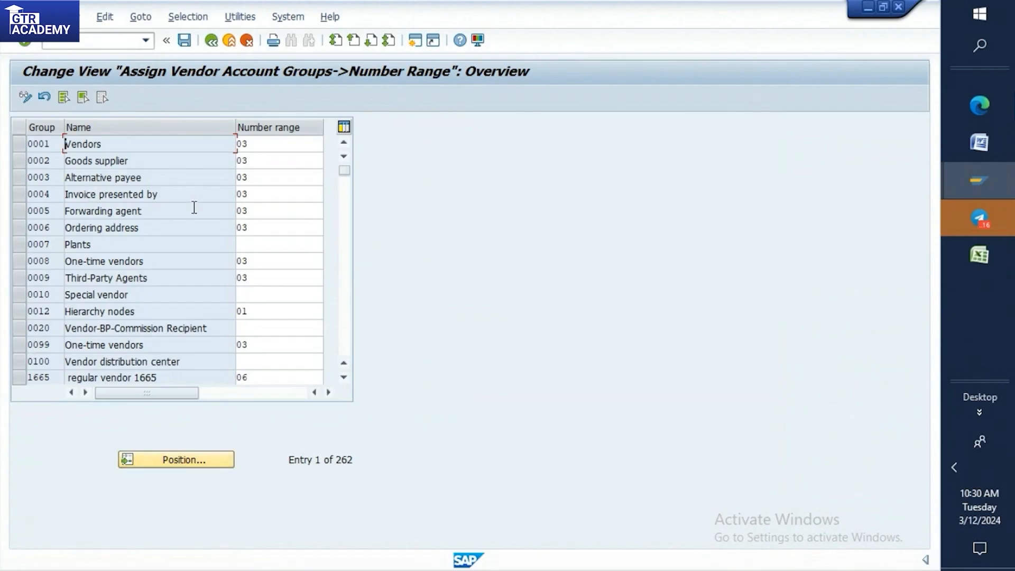
left_click(179, 463)
type("T")
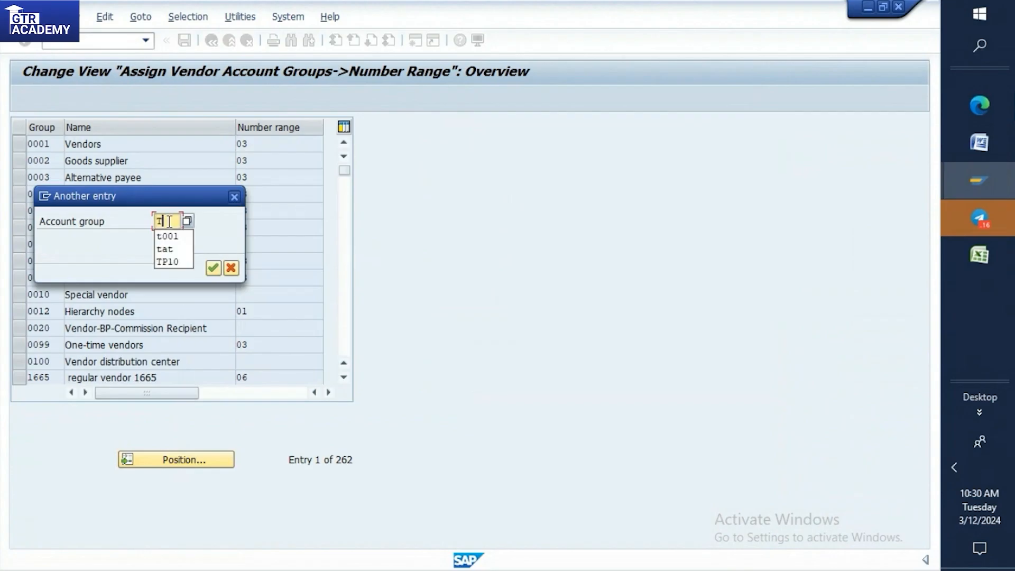
type("001")
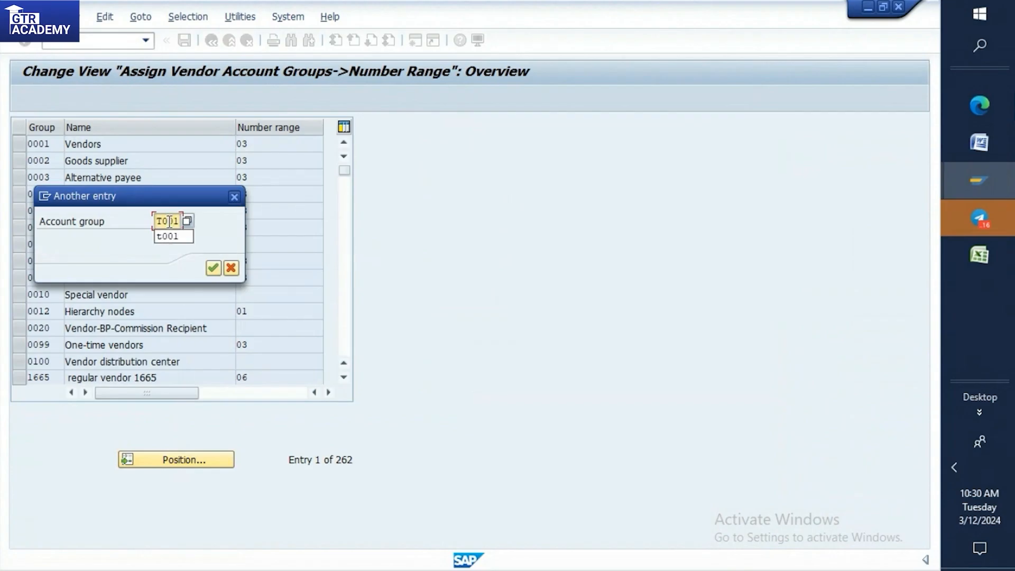
left_click(214, 268)
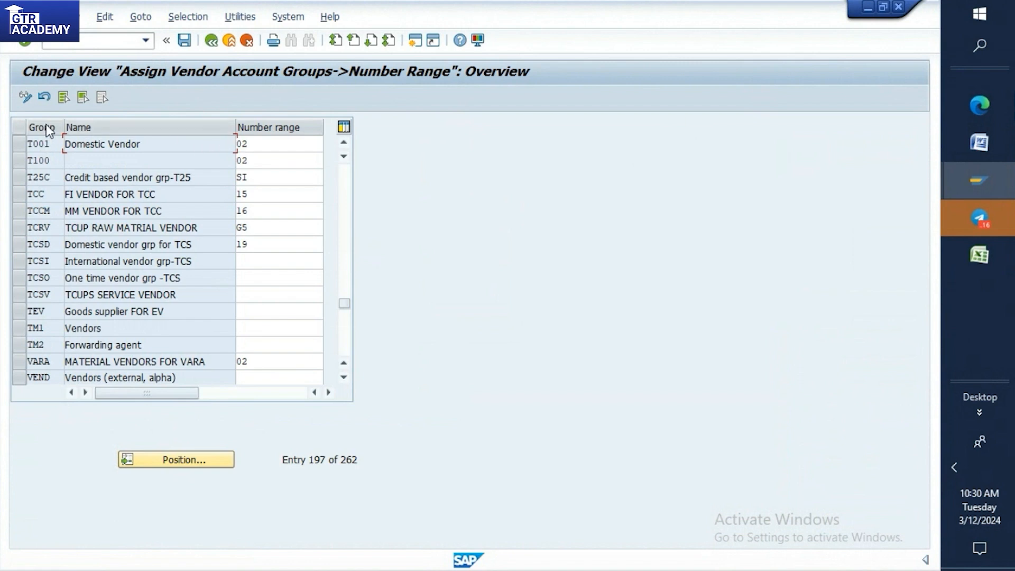
Replace the number range of the T001 Domestic Vendor group with D0 and check it against the DO entry in the Word notes.
left_click(257, 143)
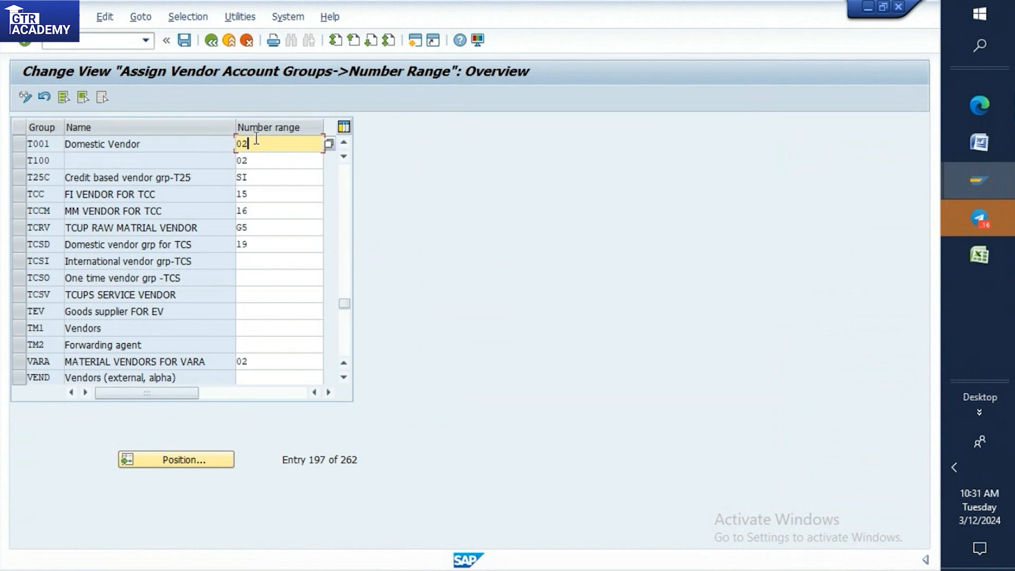
key("BackSpace")
key("BackSpace")
type("D0")
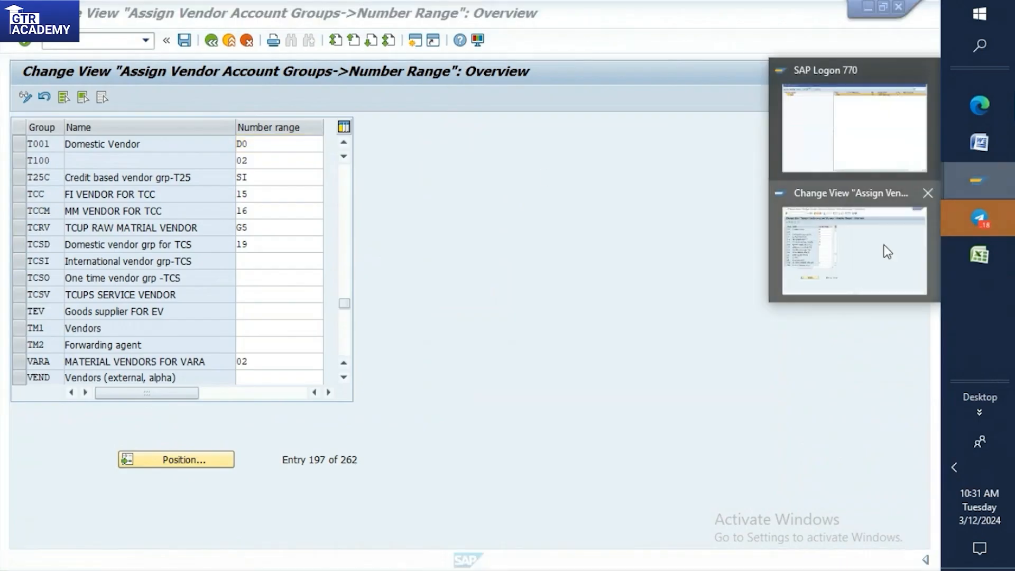
left_click(981, 141)
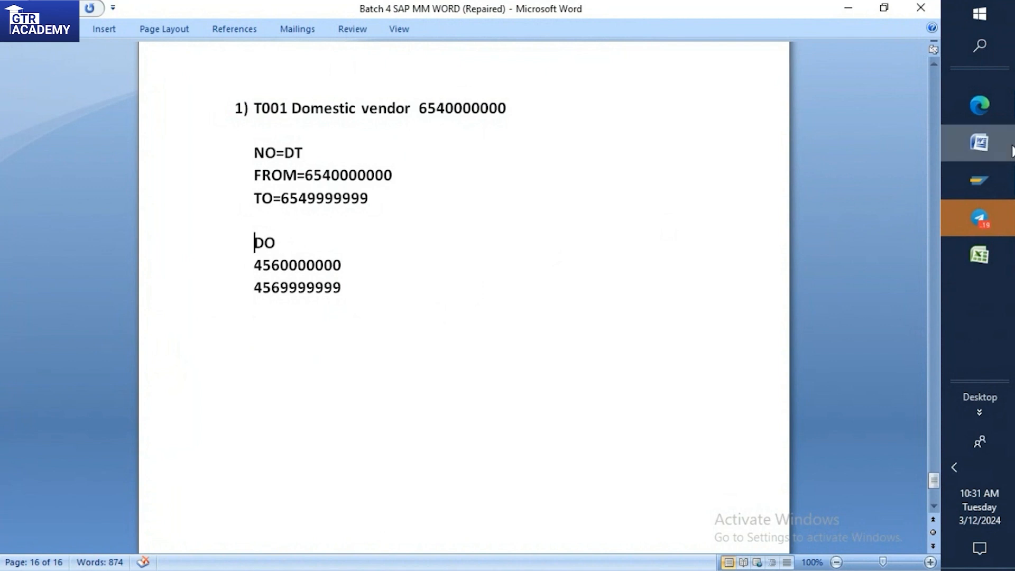
mouse_move(976, 184)
left_click(894, 239)
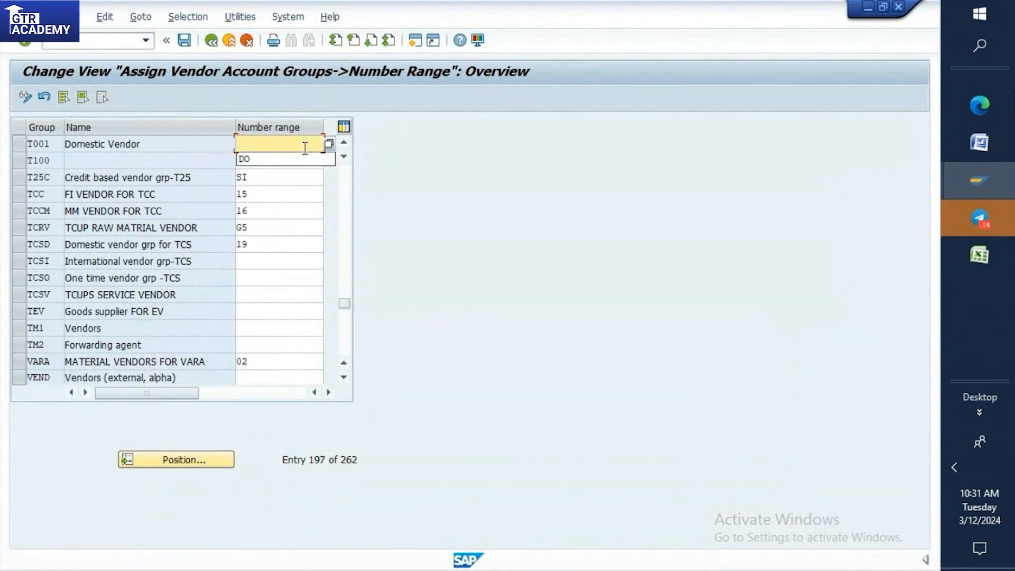
Select the T001 line, leave the number range assignment and discard its changes.
left_click(49, 146)
left_click(21, 144)
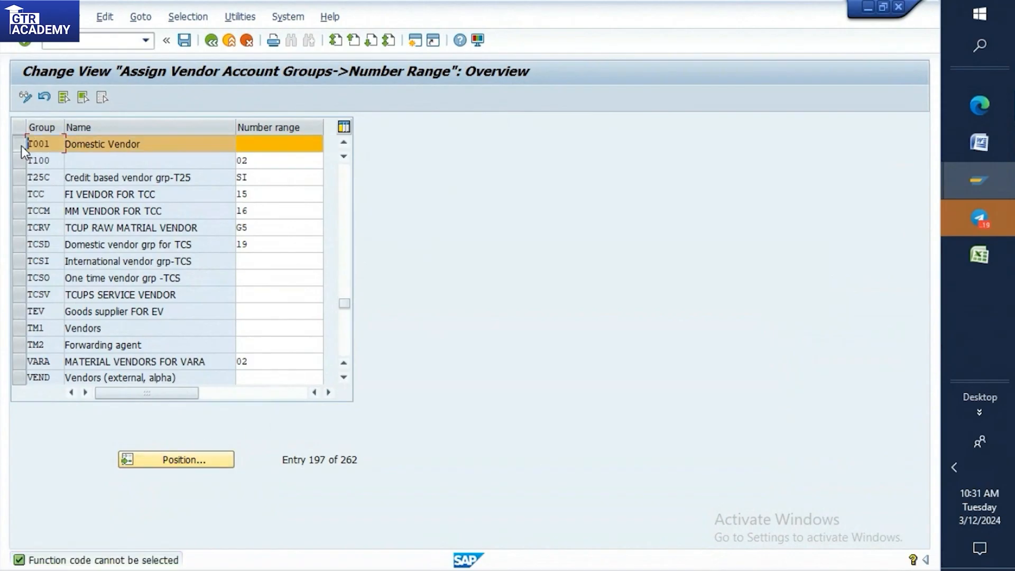
left_click(215, 42)
left_click(270, 288)
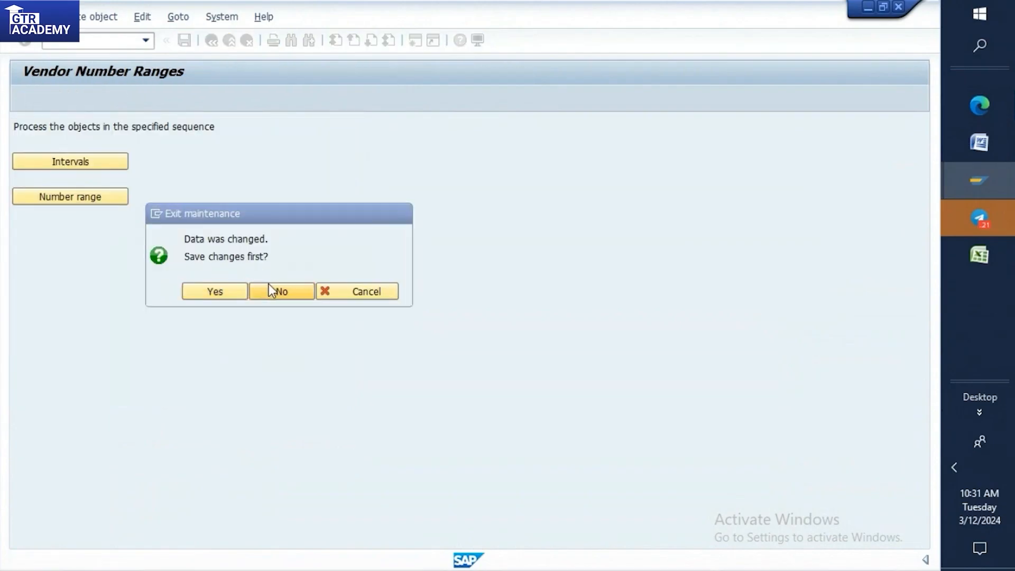
Open the vendor interval maintenance, select the DO interval line to check it, and leave the list.
left_click(74, 161)
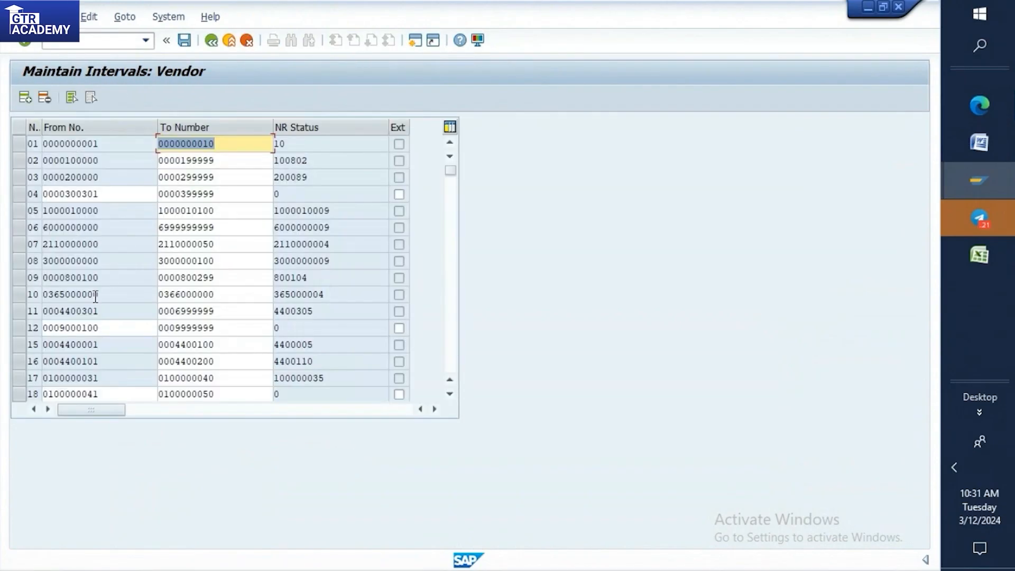
scroll(73, 270, "down", 15)
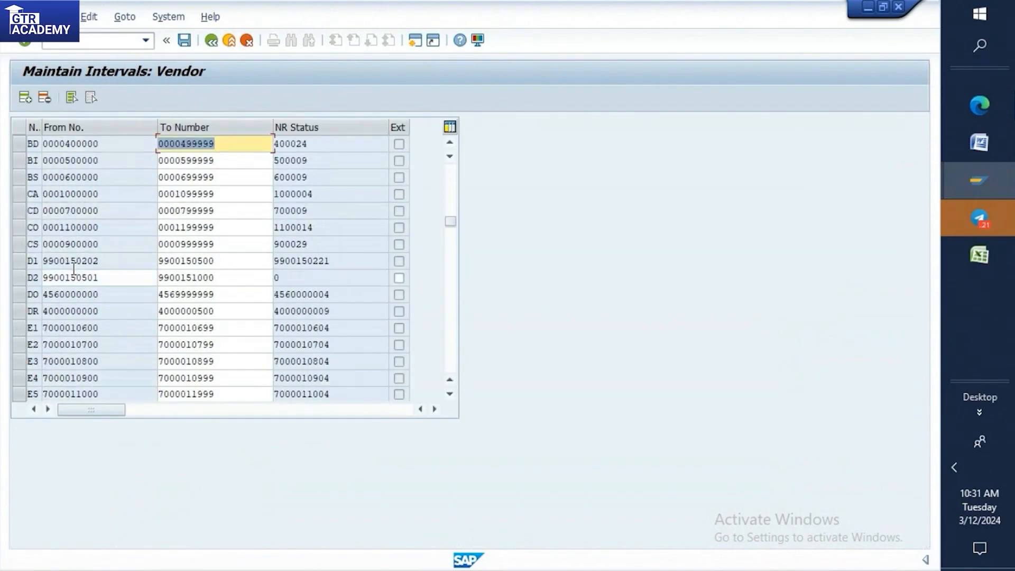
left_click(19, 296)
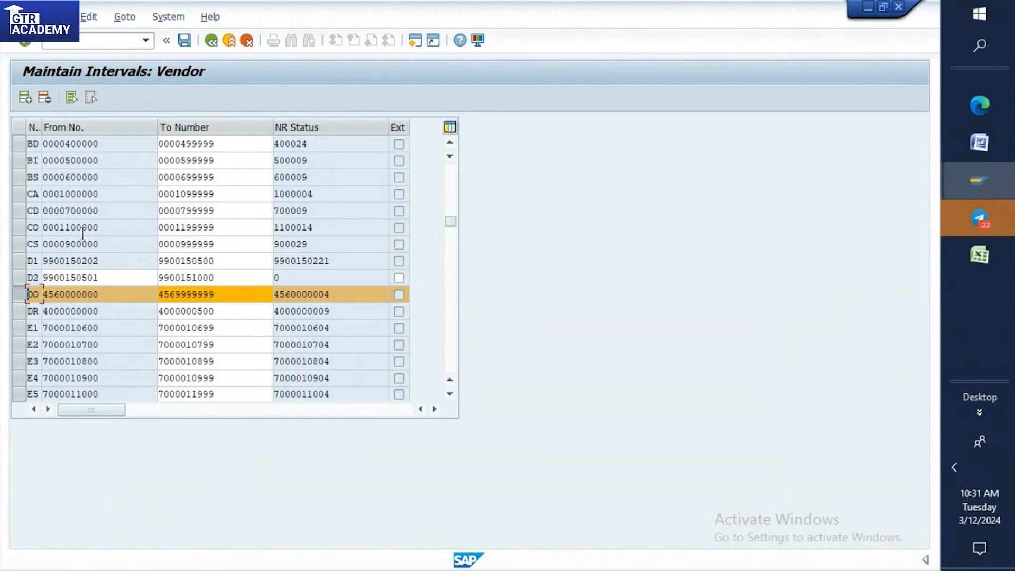
left_click(212, 40)
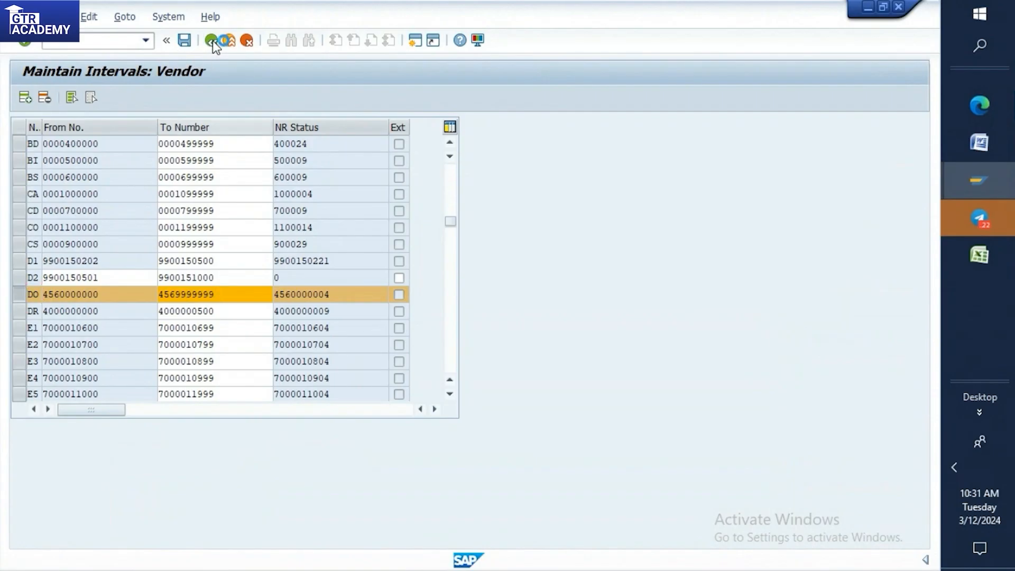
left_click(248, 309)
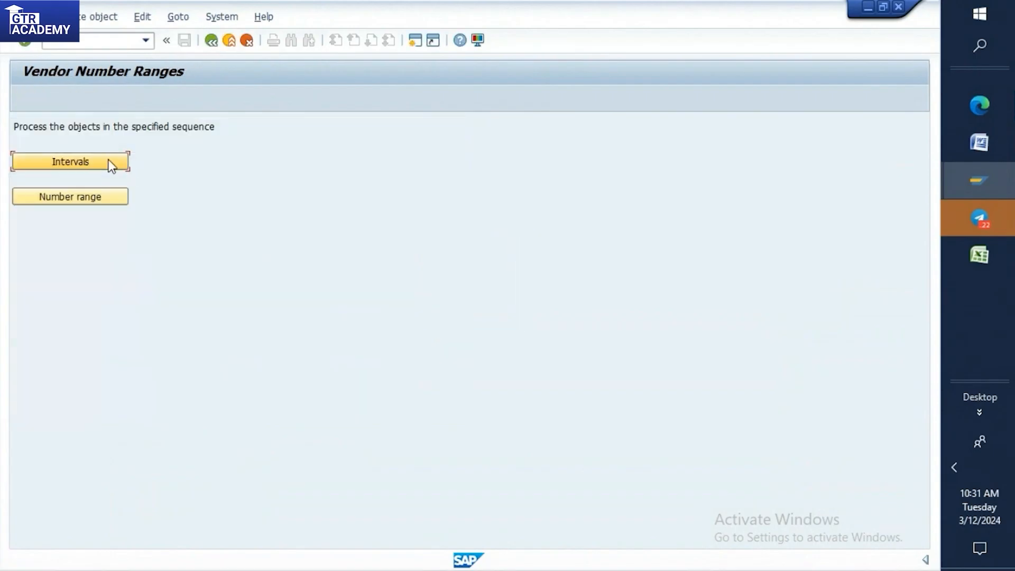
Open the number range assignment for vendor account groups and position the list at account group T001.
left_click(76, 201)
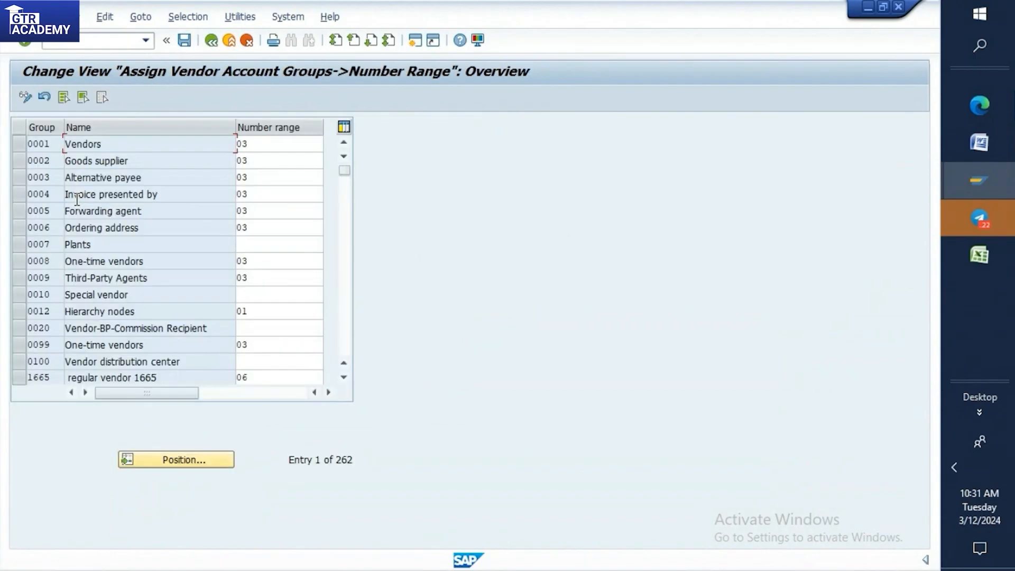
left_click(168, 459)
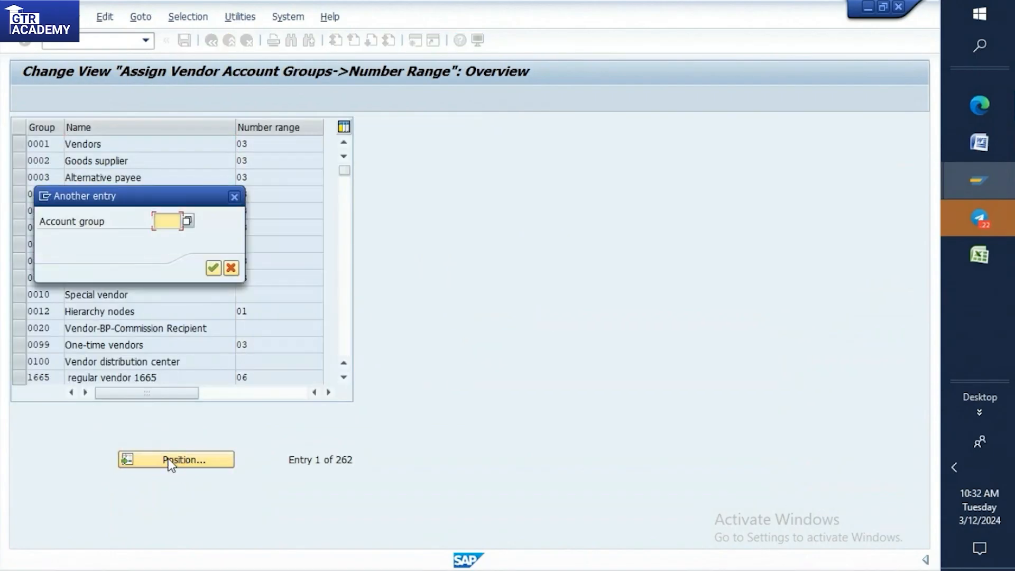
left_click(161, 221)
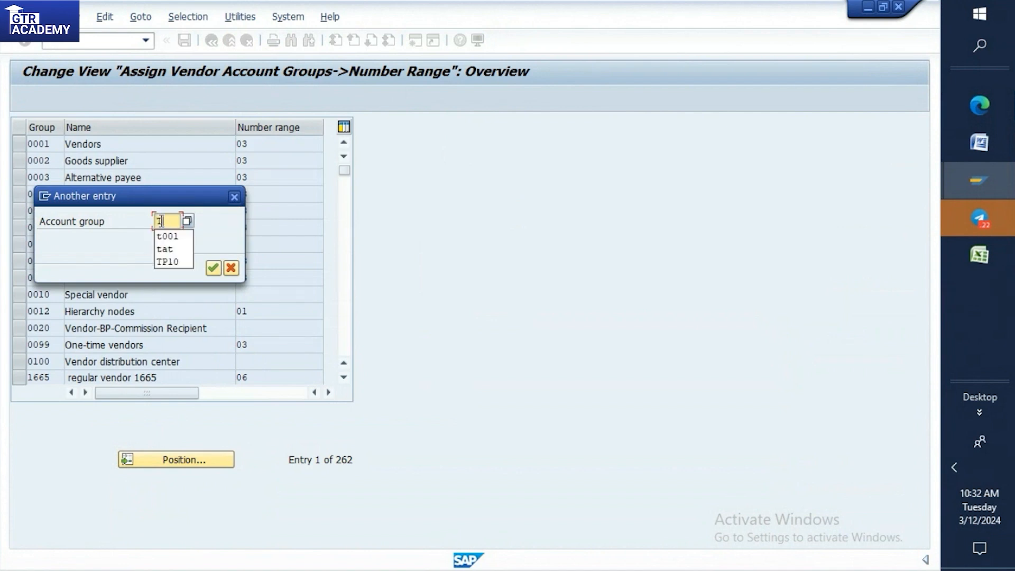
type("t001")
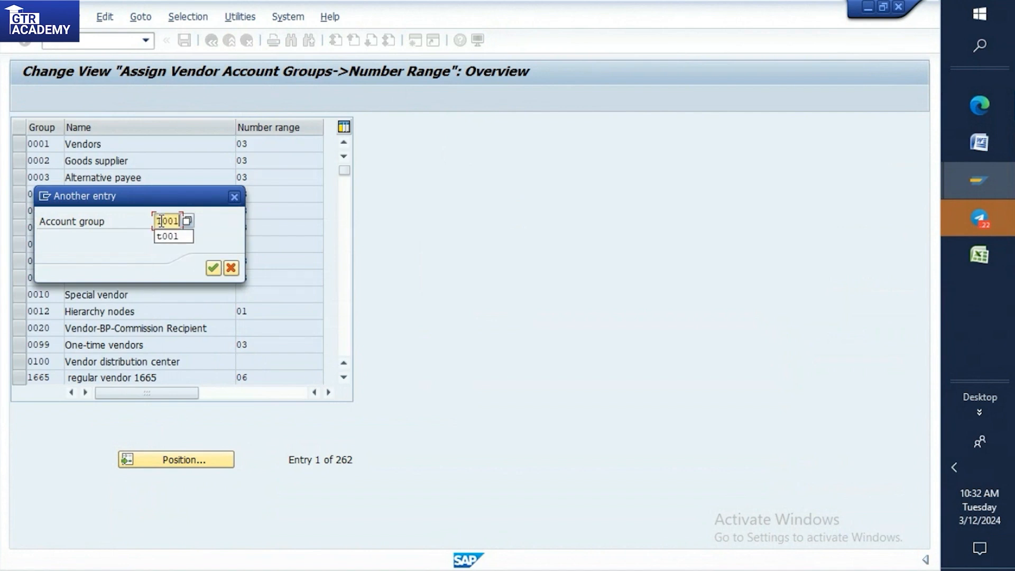
left_click(219, 265)
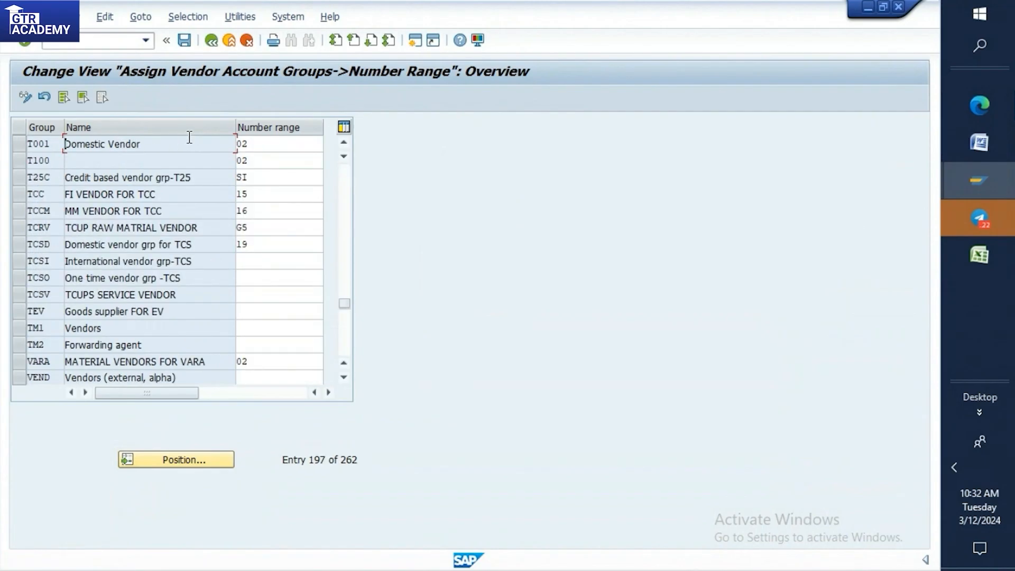
Set the number range of the T001 Domestic Vendor group to DO and save it under the proposed customizing request.
left_click(254, 140)
key("BackSpace")
key("BackSpace")
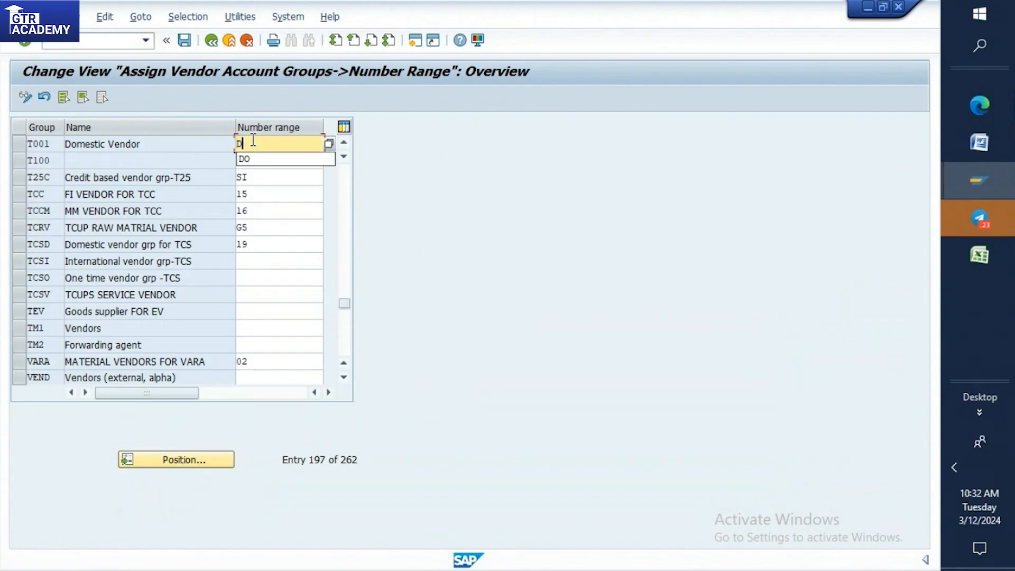
type("DO")
double_click(258, 148)
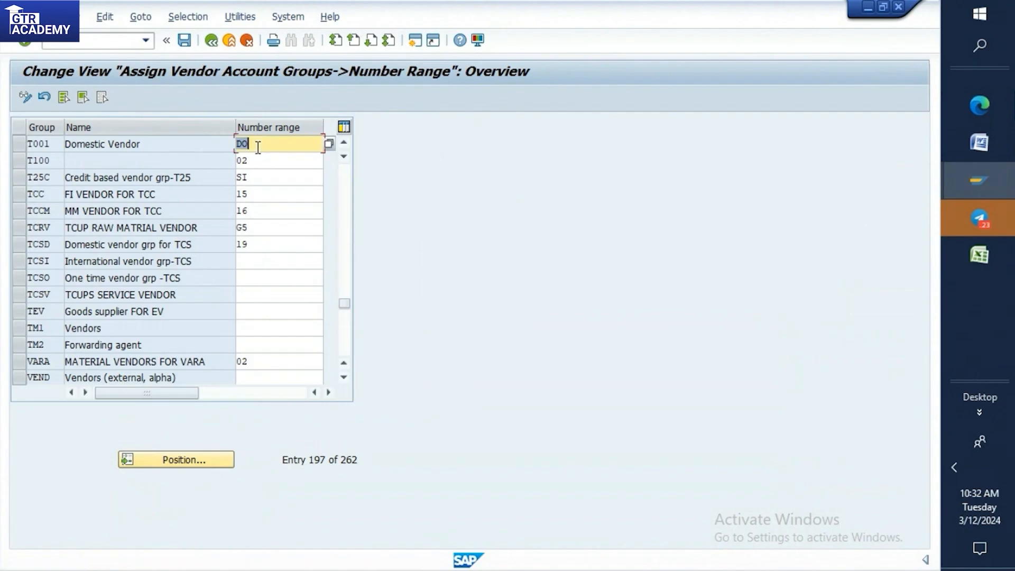
left_click(22, 143)
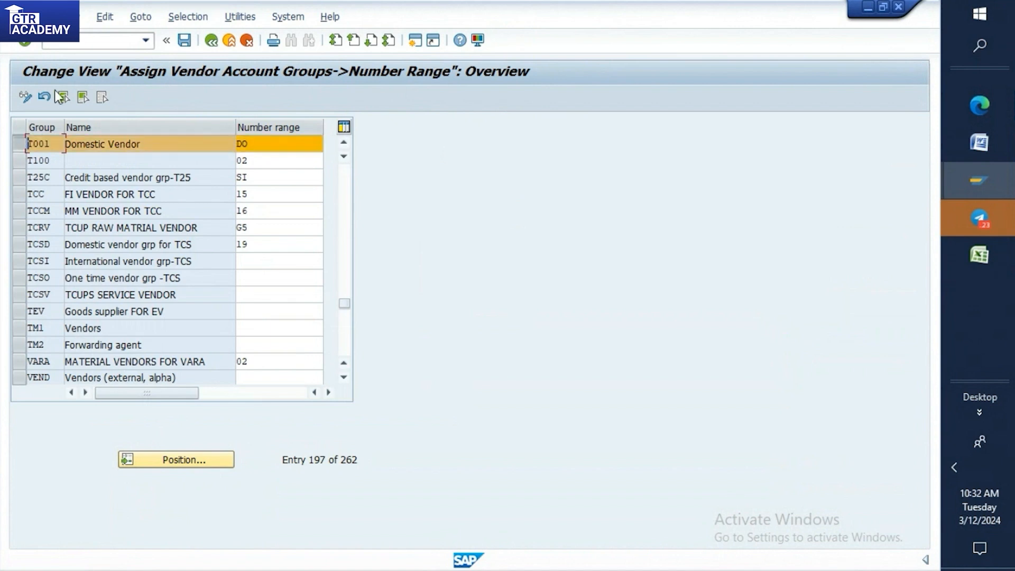
left_click(188, 39)
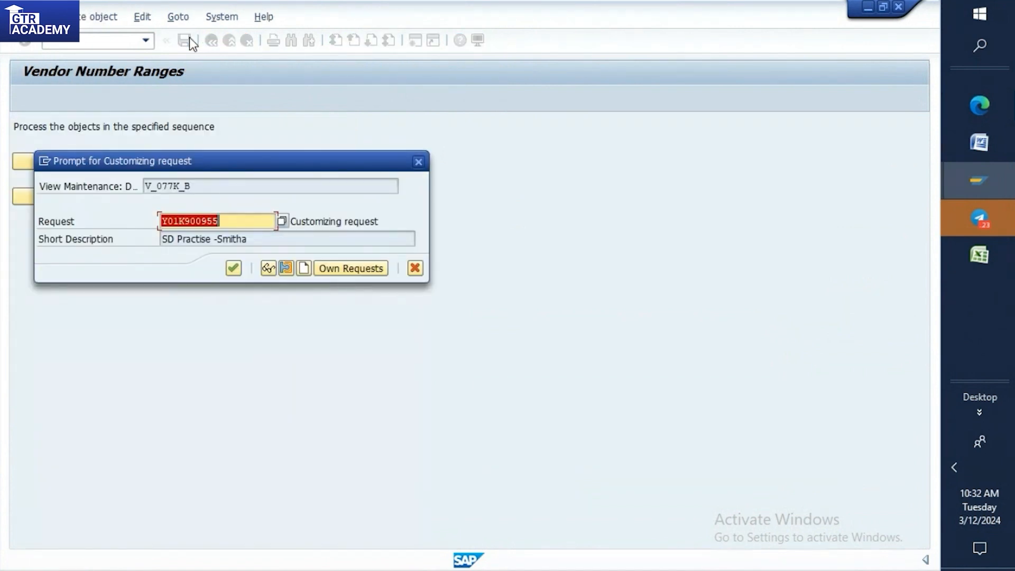
left_click(233, 268)
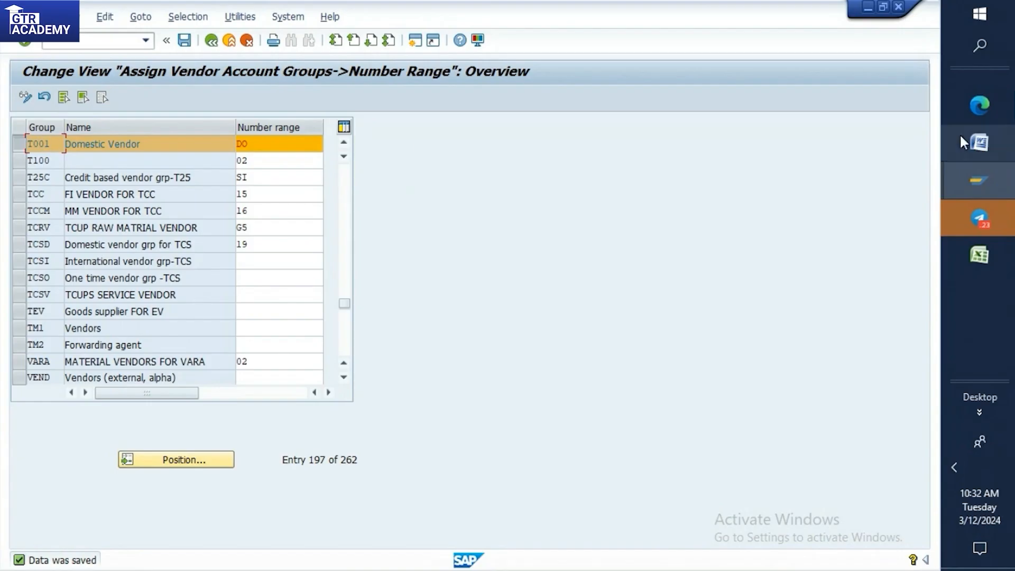
left_click(982, 146)
left_click(384, 289)
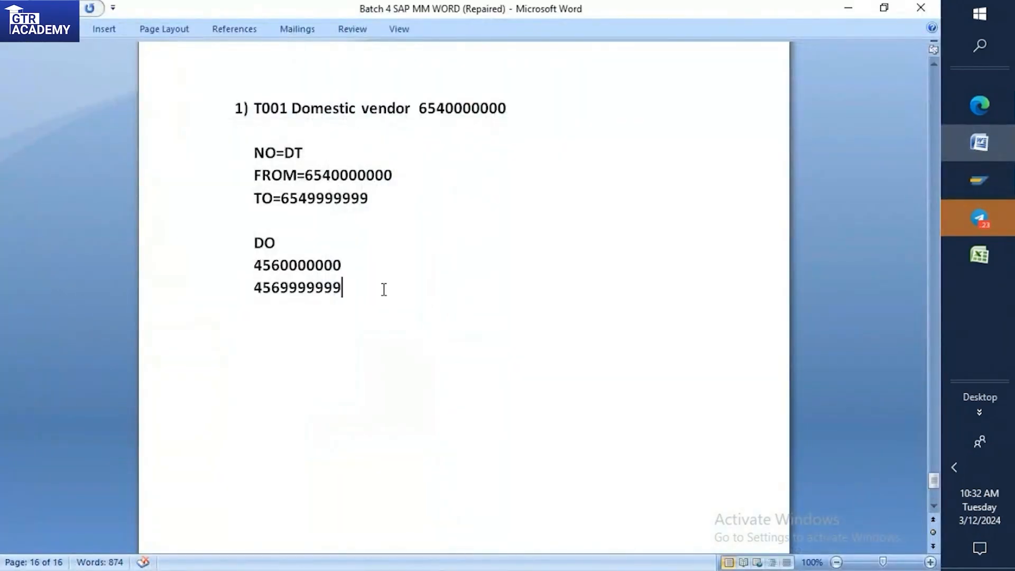
key("Return")
type("ASSIG")
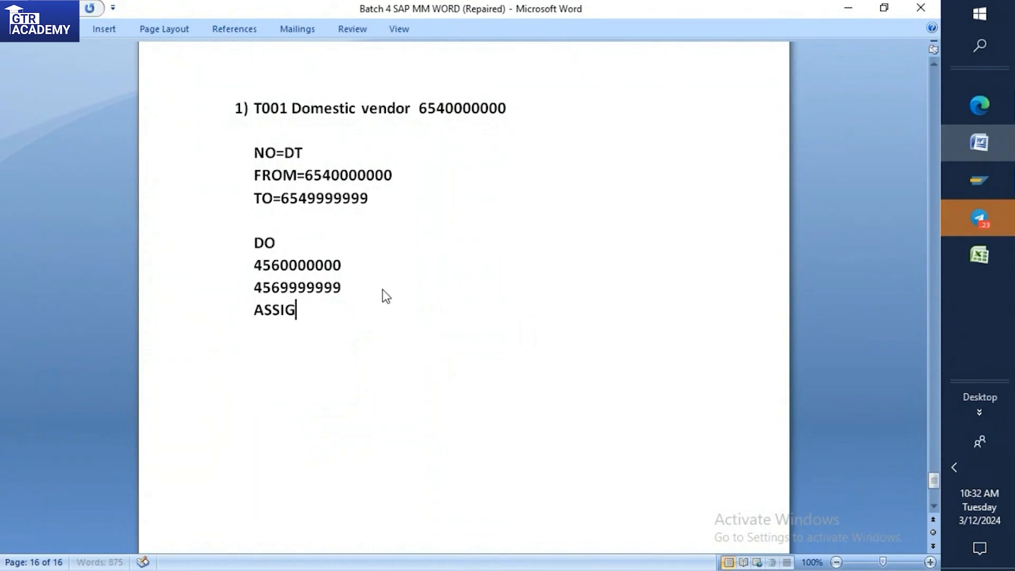
type("NMENT")
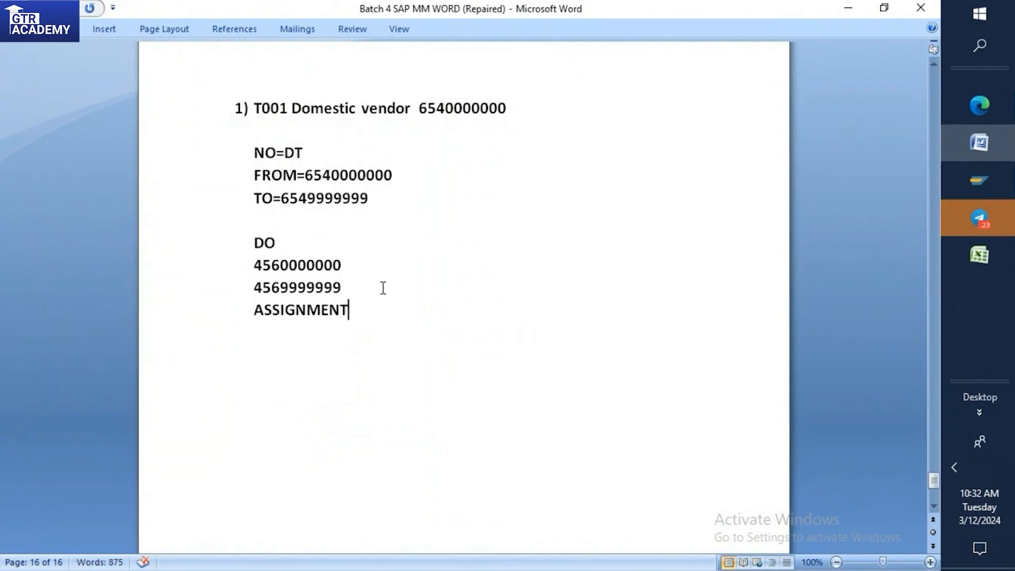
type(":")
Check the T001 assignment in SAP, then return to Word and continue the note with "For particular account group assign the num range".
mouse_move(973, 192)
left_click(903, 239)
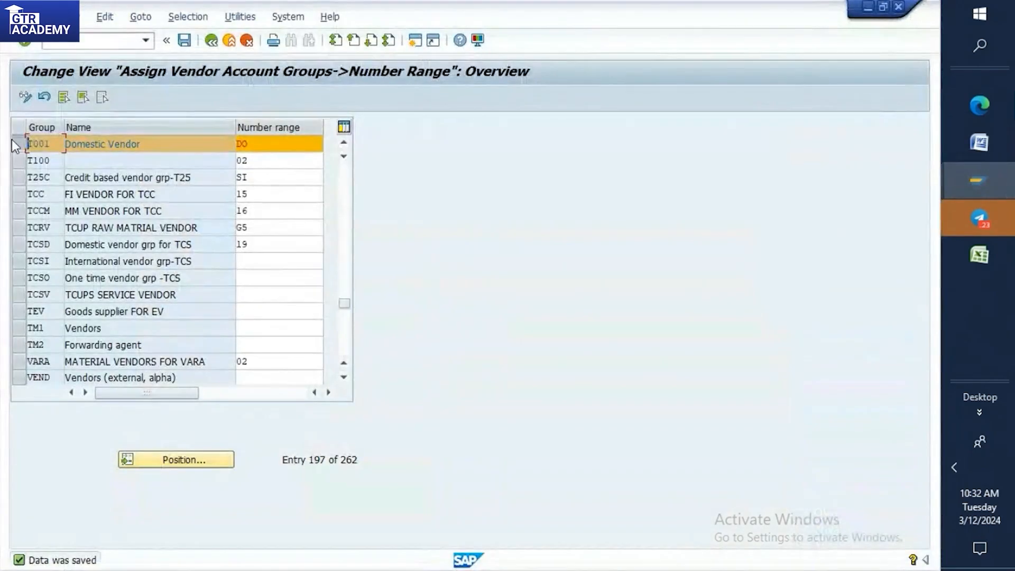
mouse_move(984, 183)
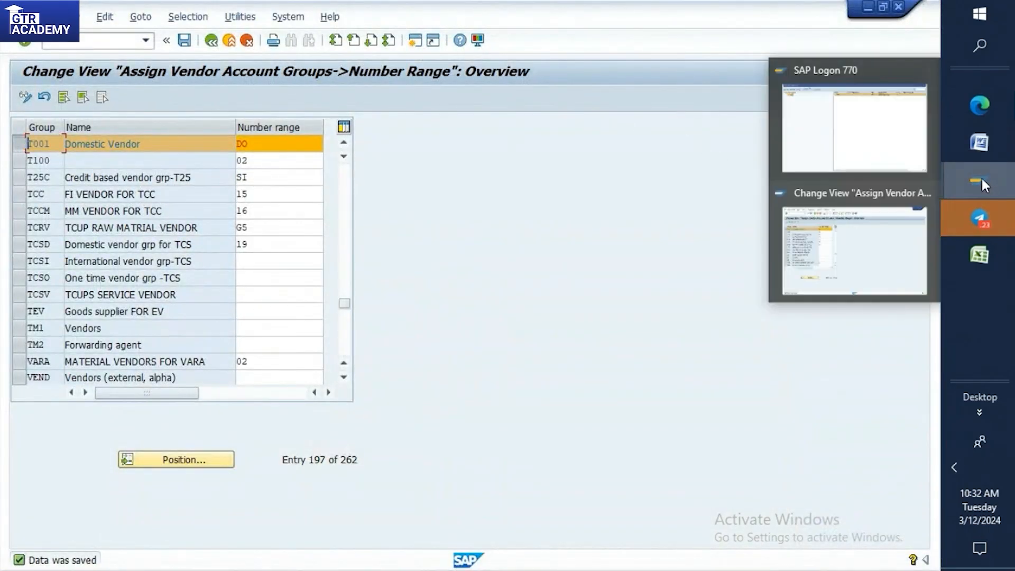
left_click(972, 146)
type("For particular account group assign the")
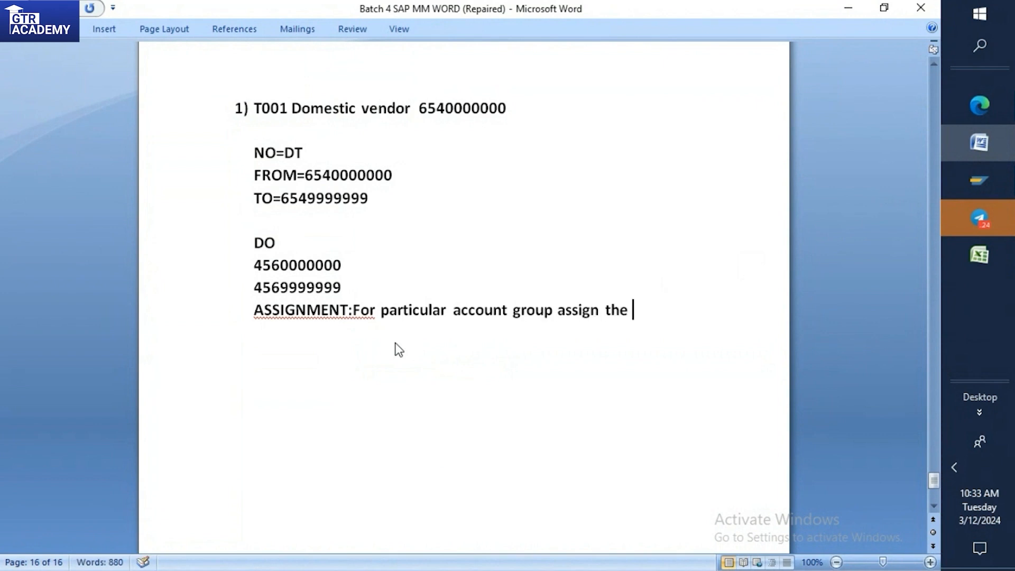
type(" num")
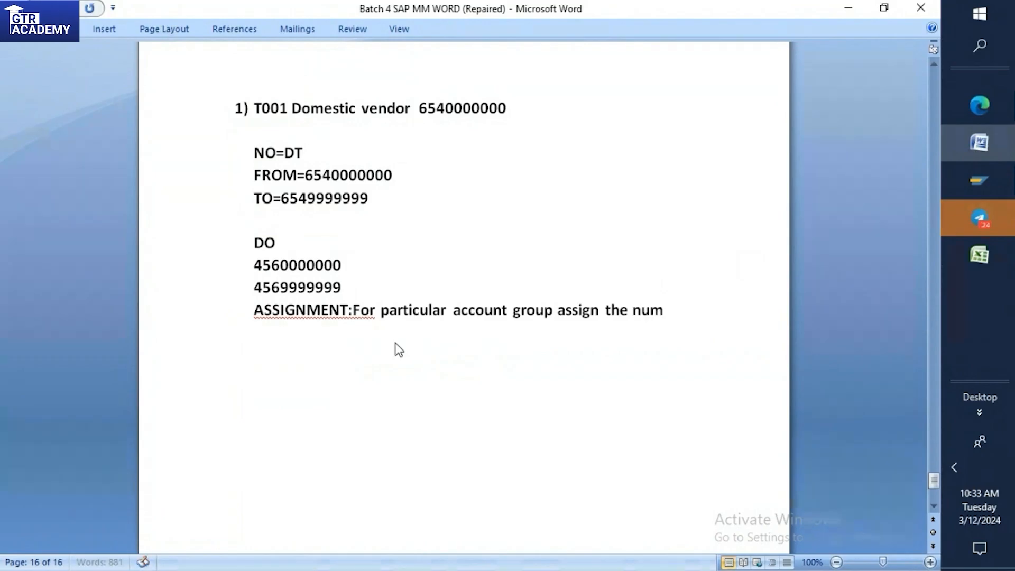
type(" range for ex")
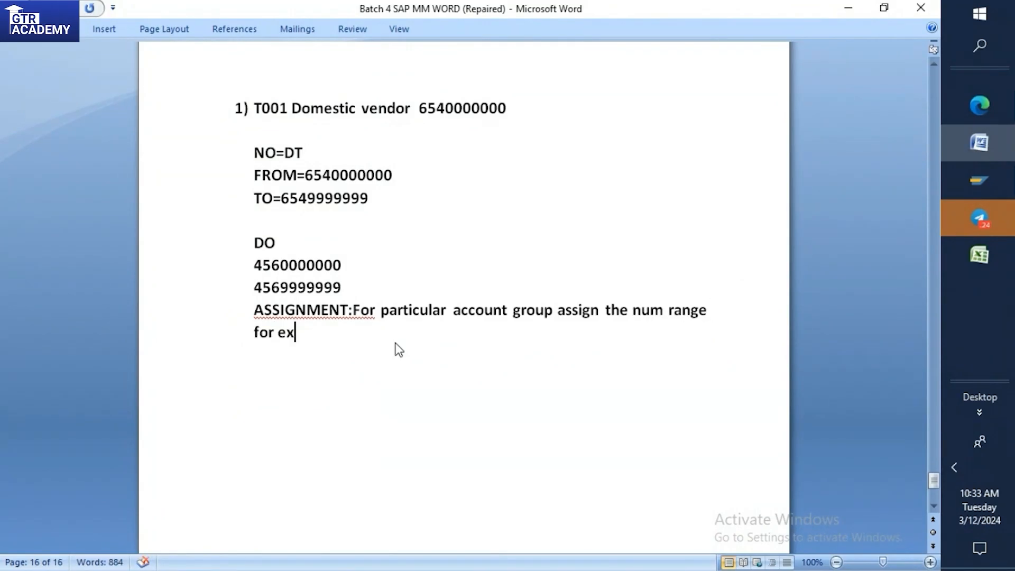
type("+")
Extend the assignment note with the example "for ex=T001 To the DO".
key("BackSpace")
type("=T001 To")
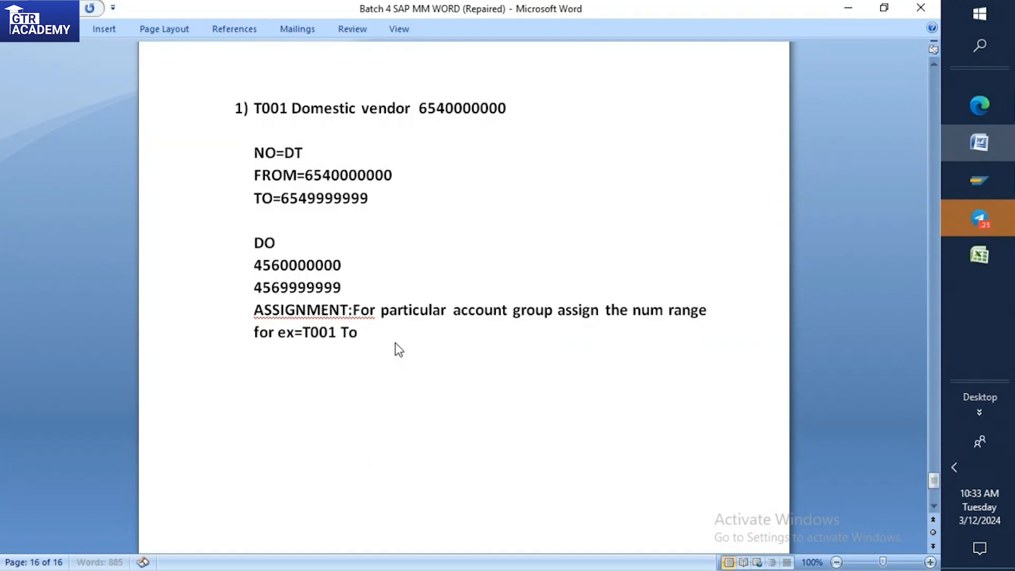
type(" the DO")
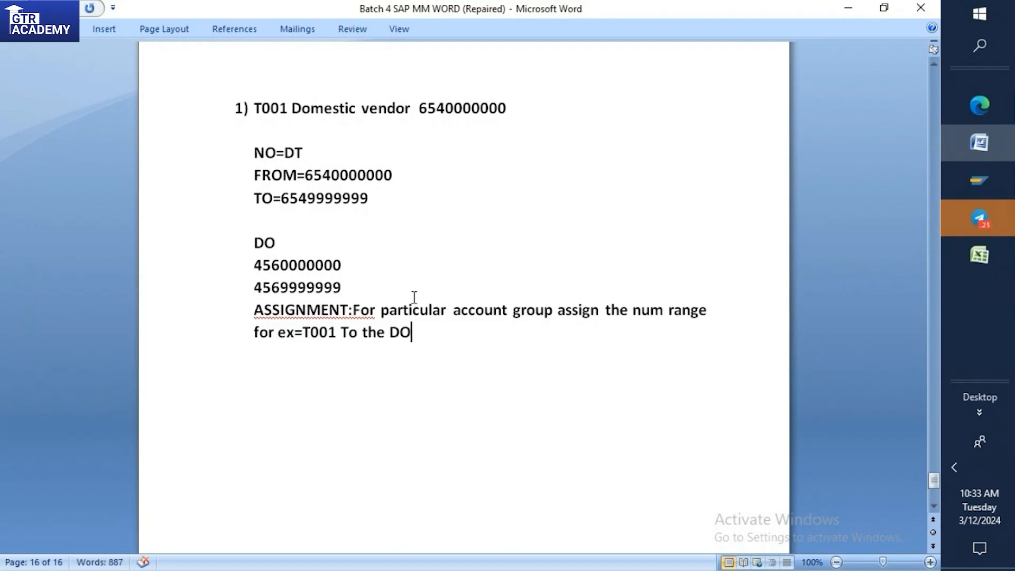
Insert a blank line above the ASSIGNMENT note, add a space after its colon, and highlight 001 in T001.
left_click(294, 243)
left_click(345, 288)
key("Return")
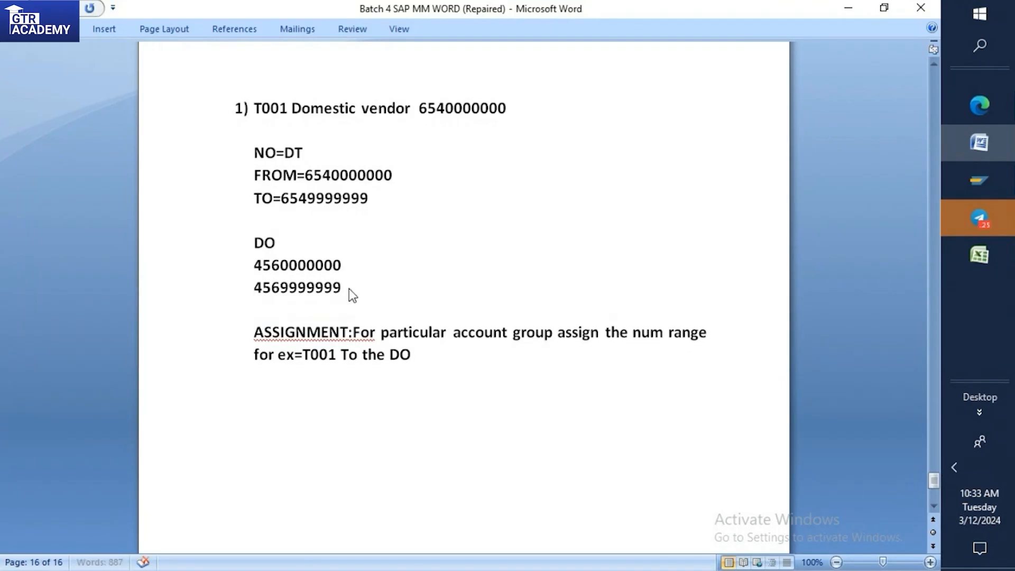
scroll(349, 289, "down", 1)
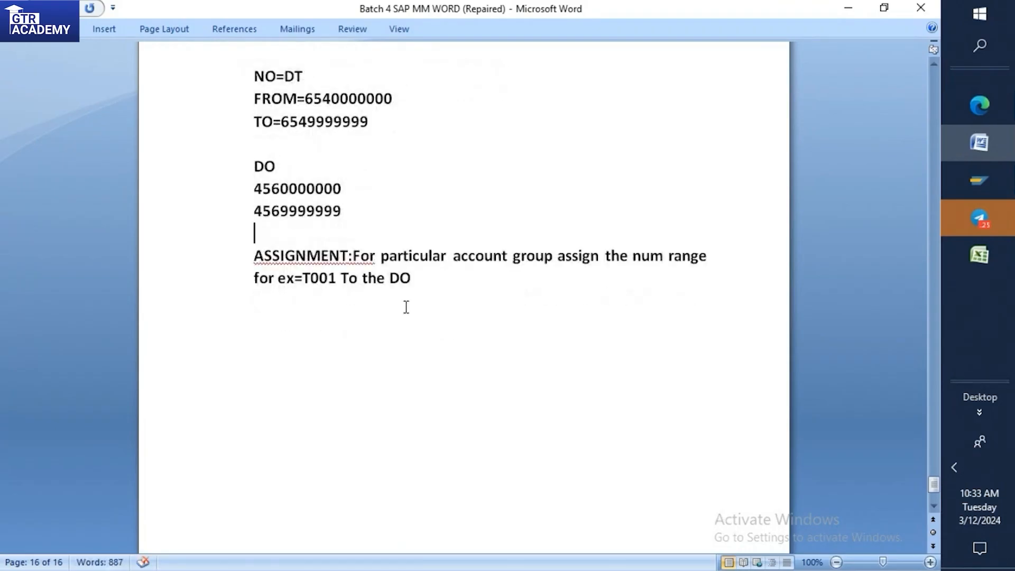
left_click(354, 259)
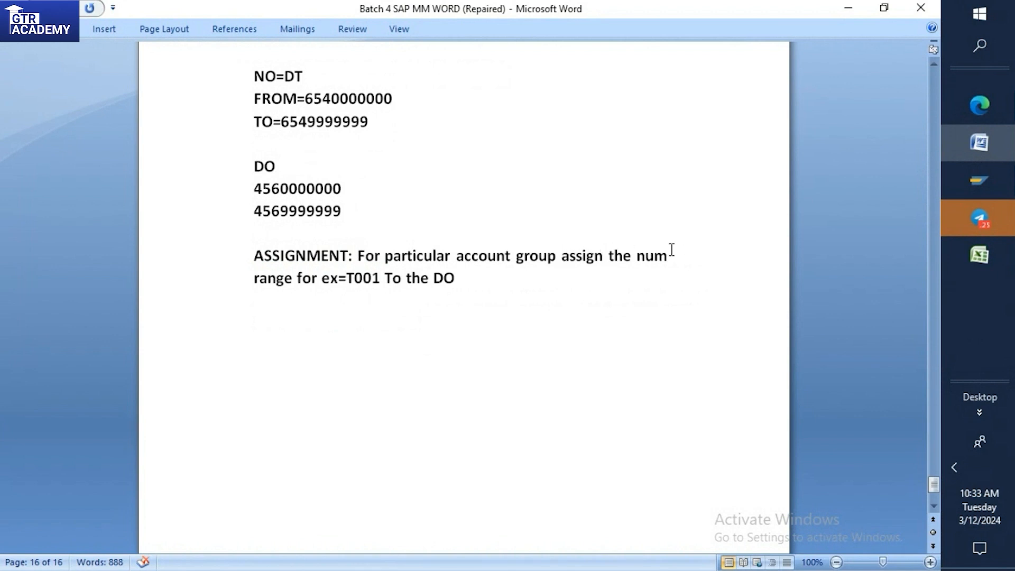
left_click_drag(354, 278, 381, 277)
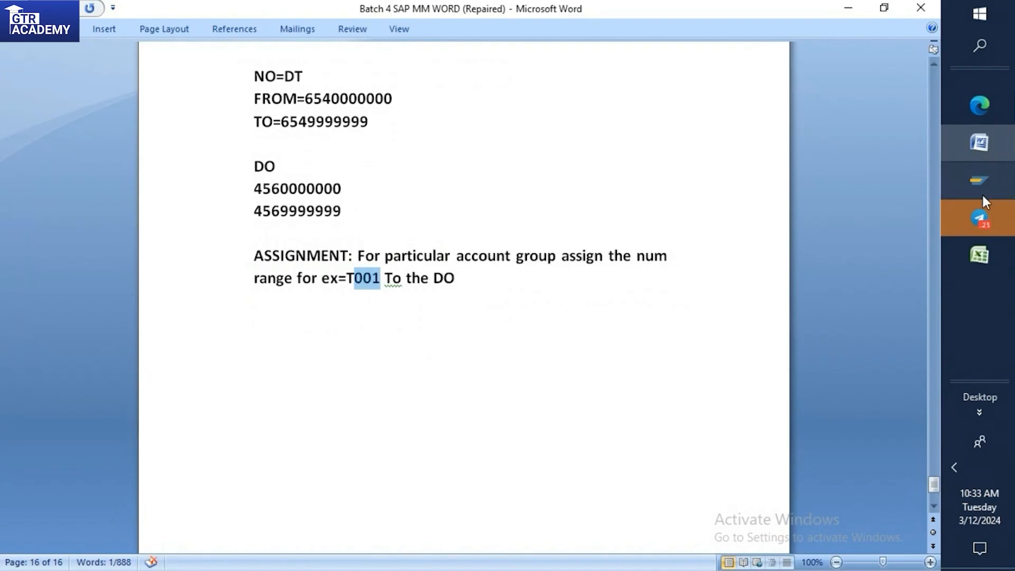
Switch back to the SAP number range assignment and save it again.
left_click(983, 171)
left_click(882, 239)
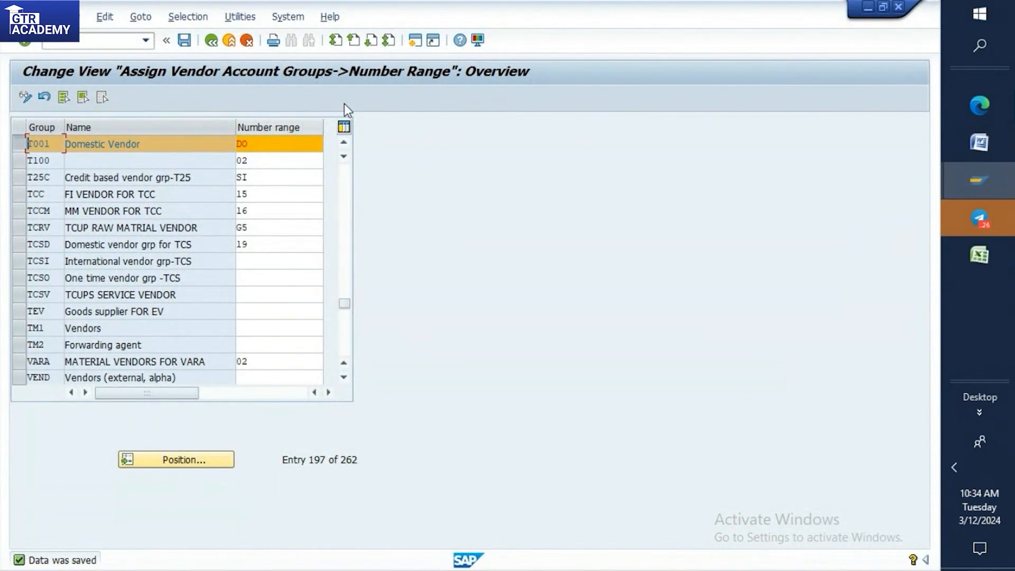
left_click(183, 41)
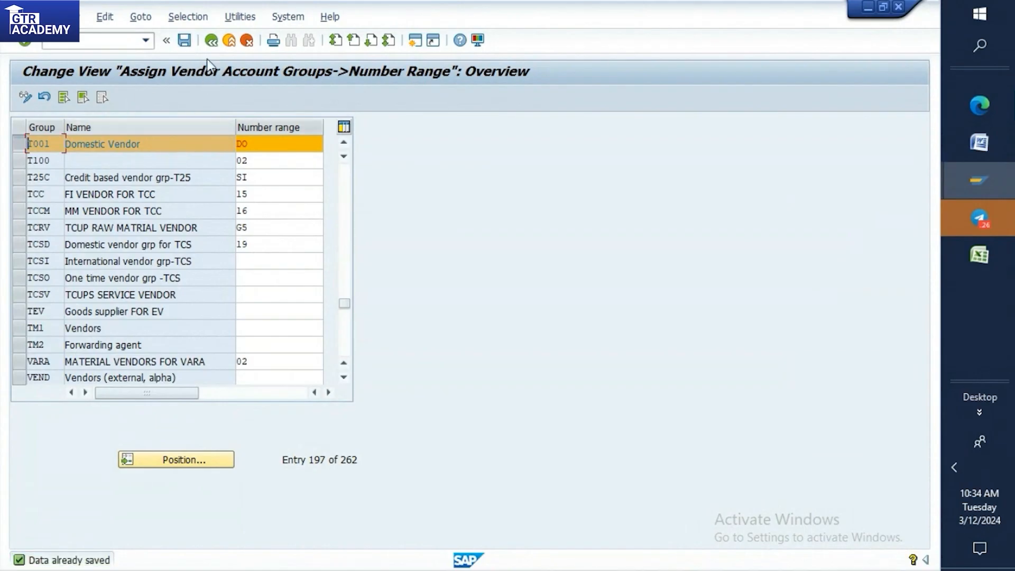
Open the vendor creation transaction, choose account group T001 Domestic Vendor, and continue to the address data.
type("/oxk01")
key("Return")
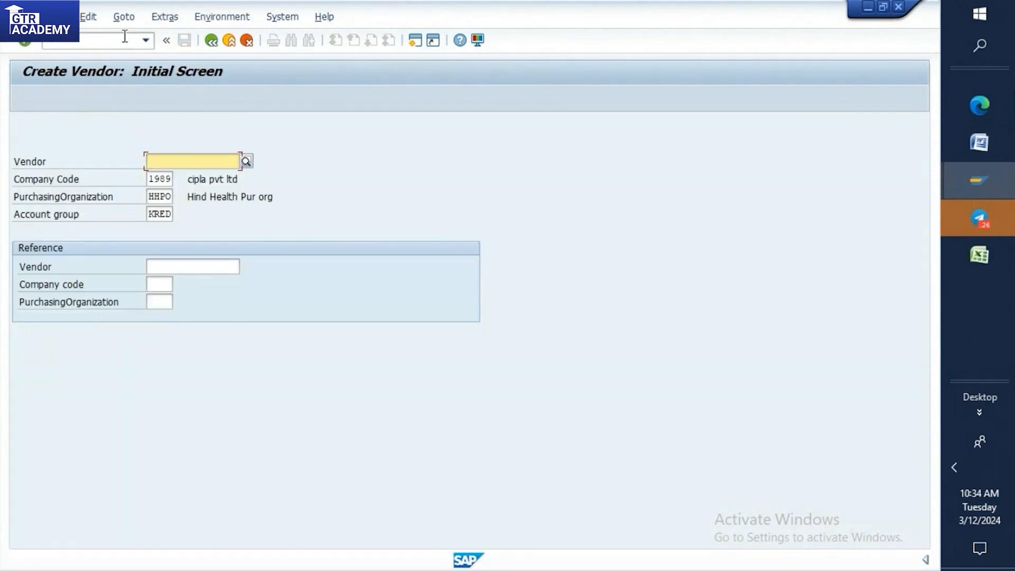
left_click(148, 213)
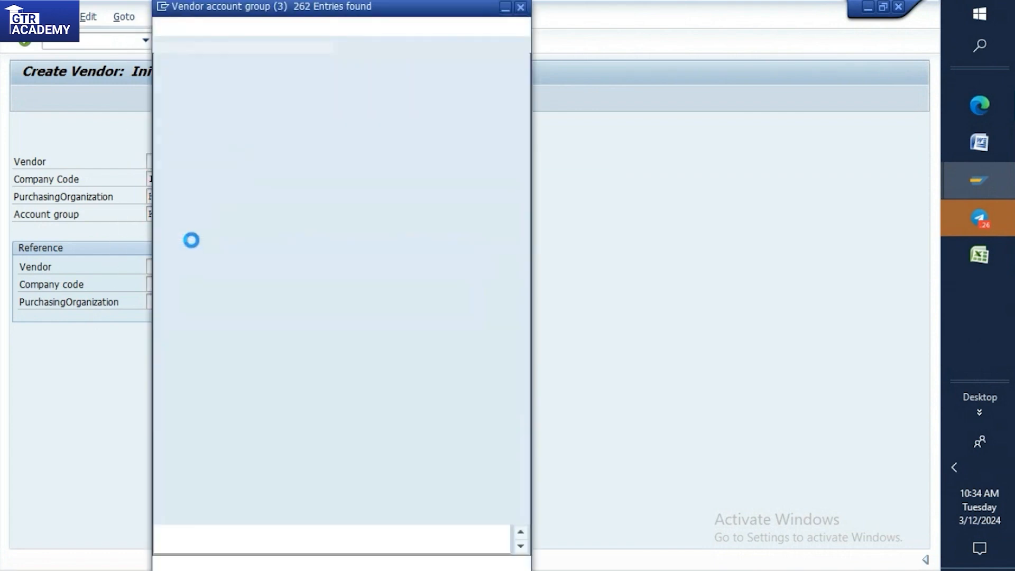
scroll(192, 240, "down", 12)
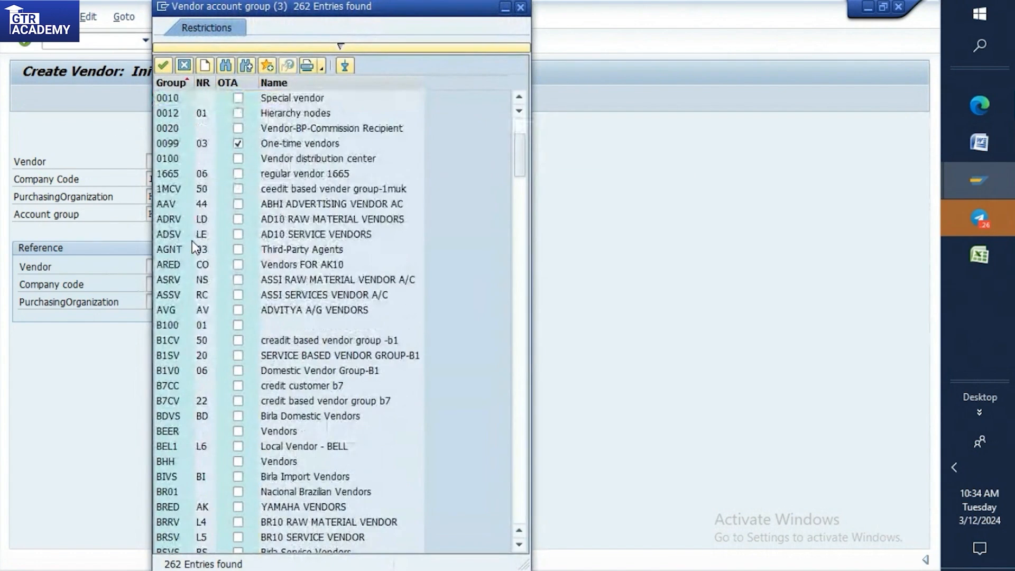
scroll(192, 241, "down", 20)
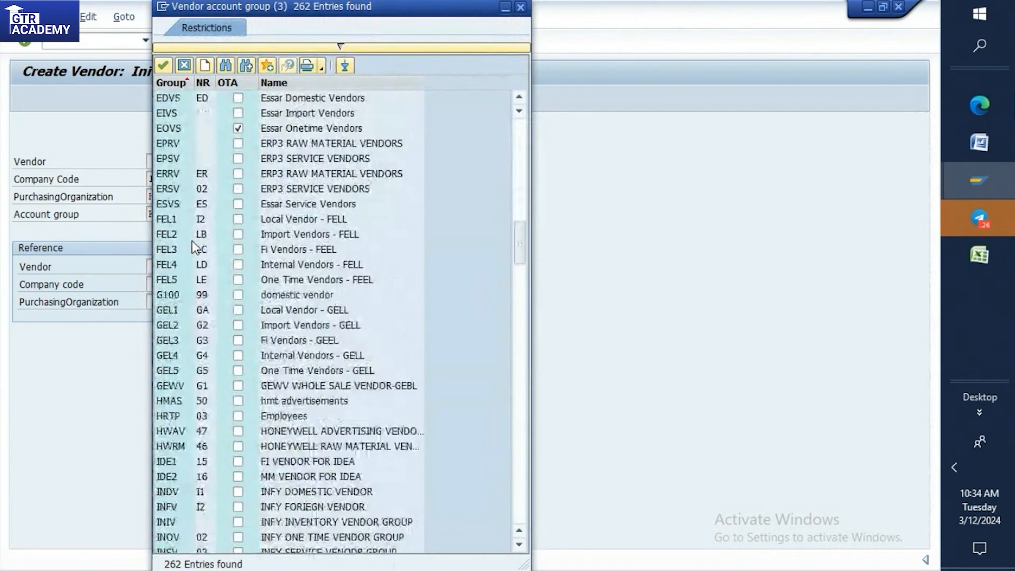
scroll(192, 240, "down", 12)
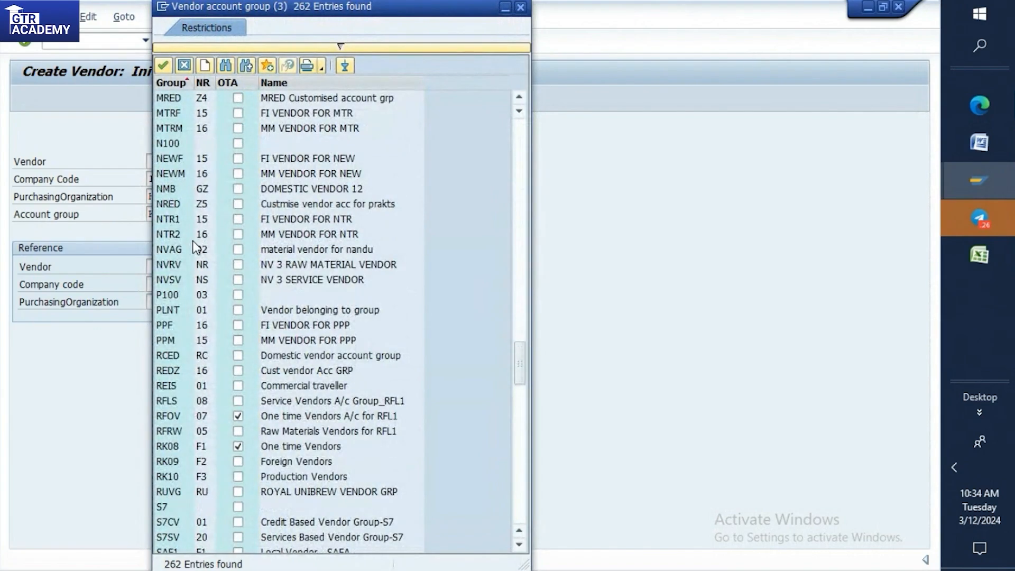
scroll(192, 241, "down", 11)
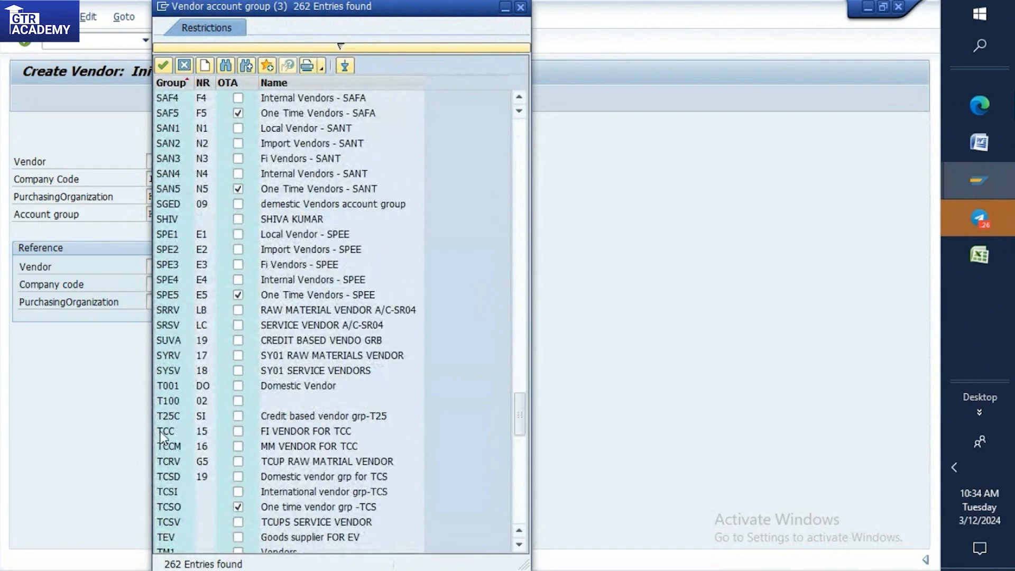
double_click(178, 390)
key("Return")
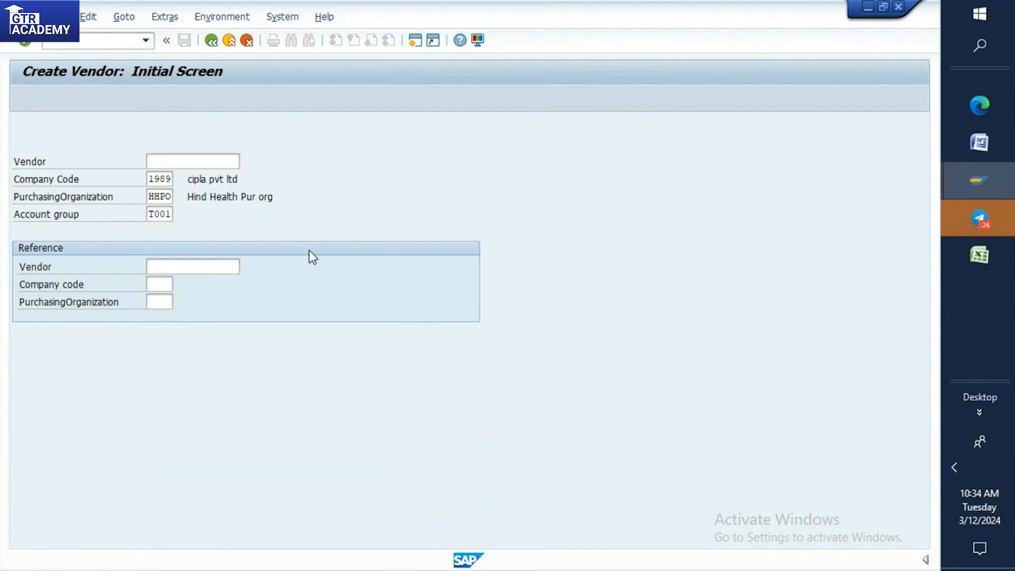
Set the vendor's title to Company and its name to "HINDUJA VENDOR NUMBER RANGE".
left_click(209, 197)
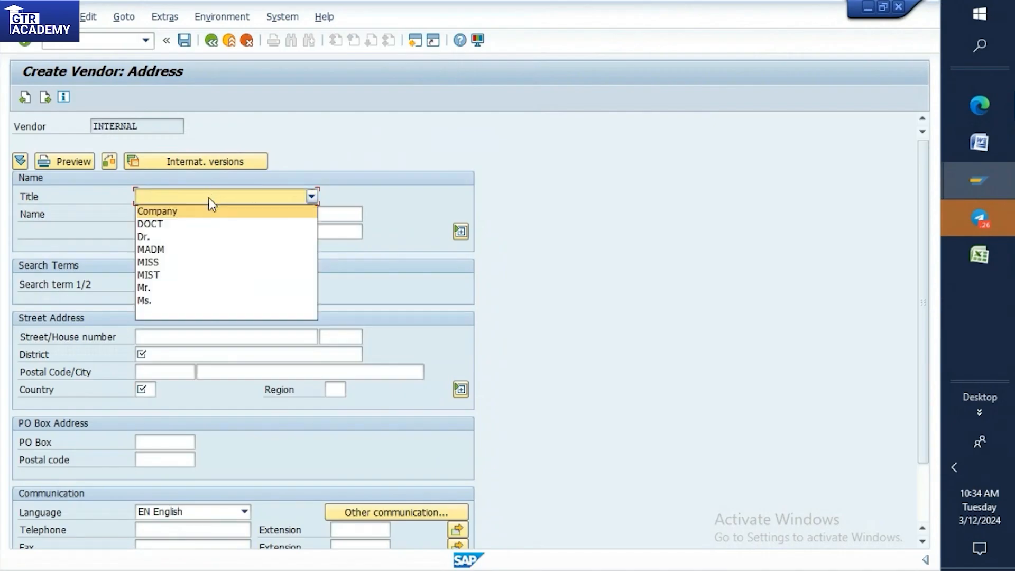
left_click(189, 211)
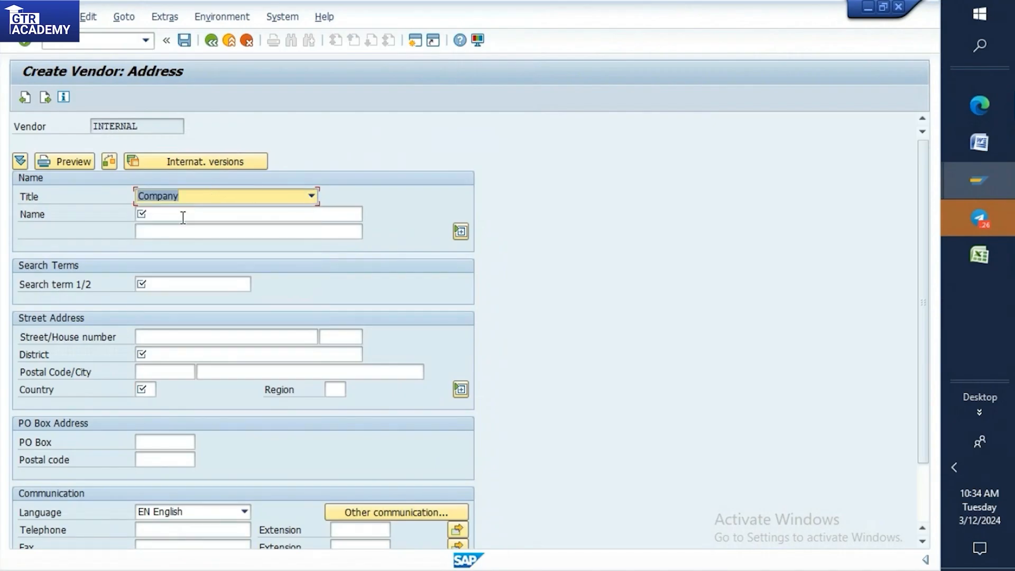
left_click(183, 215)
type("HINDUJA")
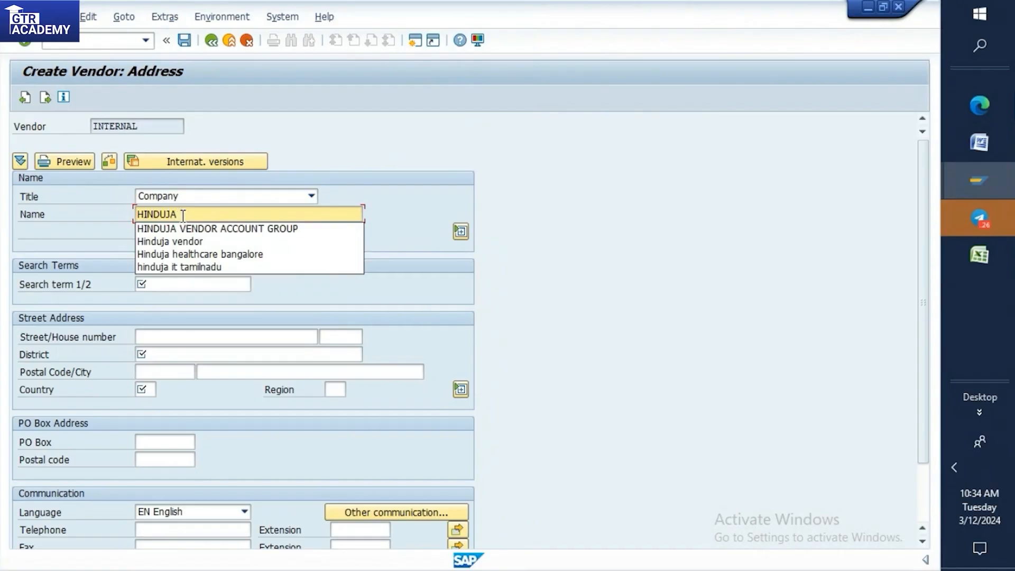
type(" VENDOR")
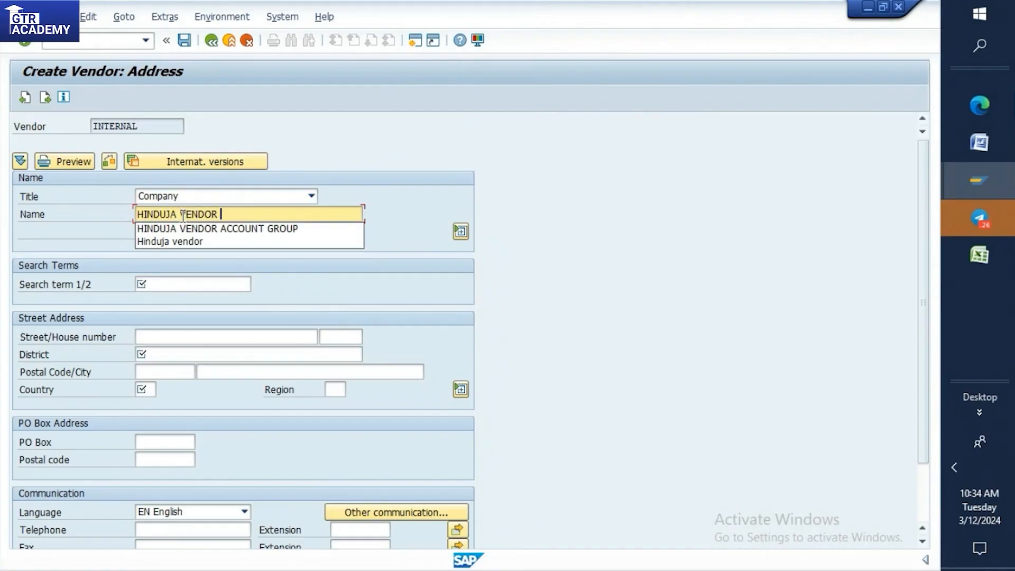
type(" NUMBER RANGE")
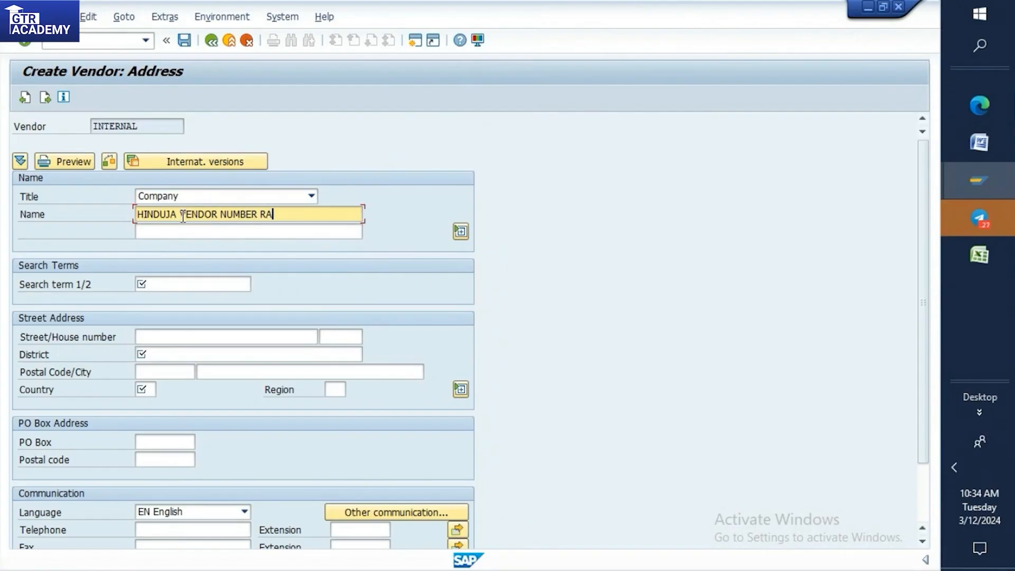
Enter 20 as both the vendor's search term and its street/house number.
left_click(198, 278)
type("20")
left_click(199, 336)
type("20")
Set the vendor's district to BANGALORE and country to IN, and confirm the address data.
left_click(193, 351)
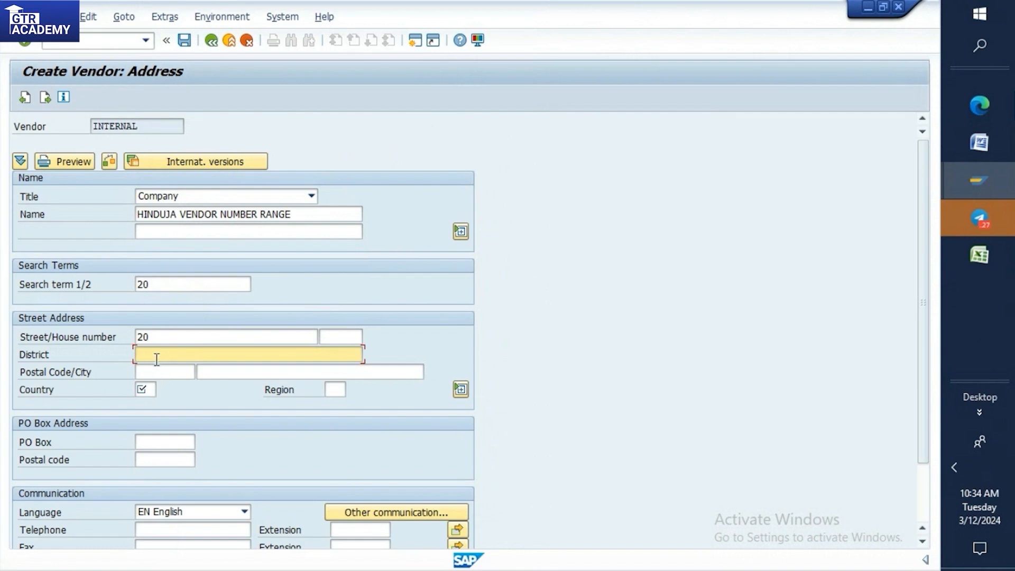
type("K")
key("BackSpace")
type("BANGA")
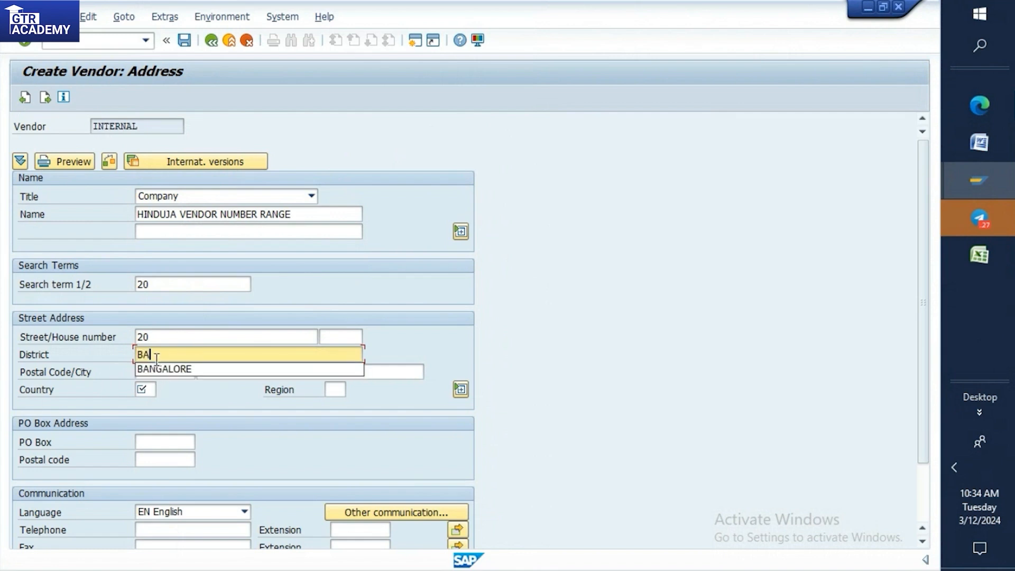
left_click(170, 369)
left_click(150, 391)
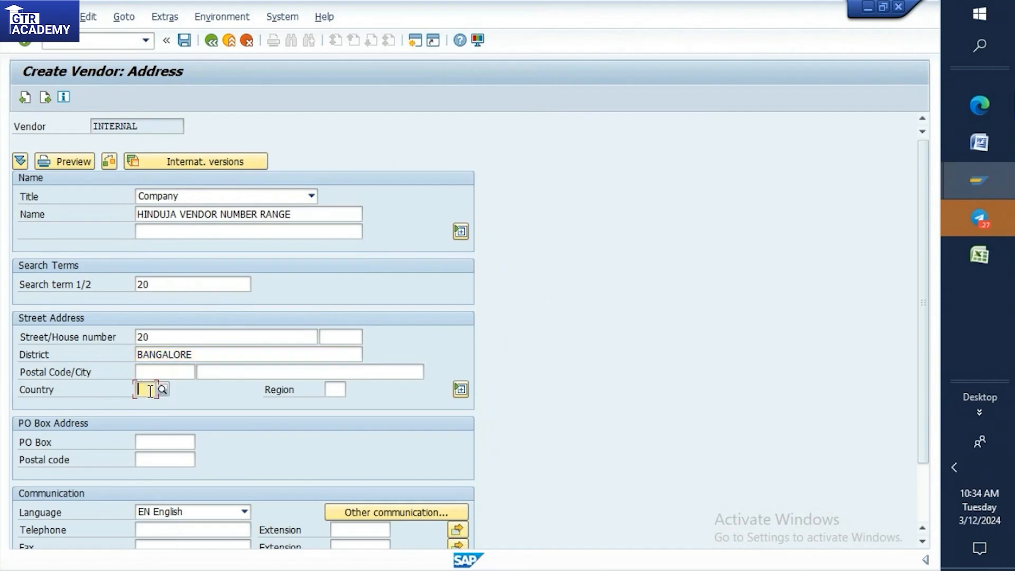
type("IN")
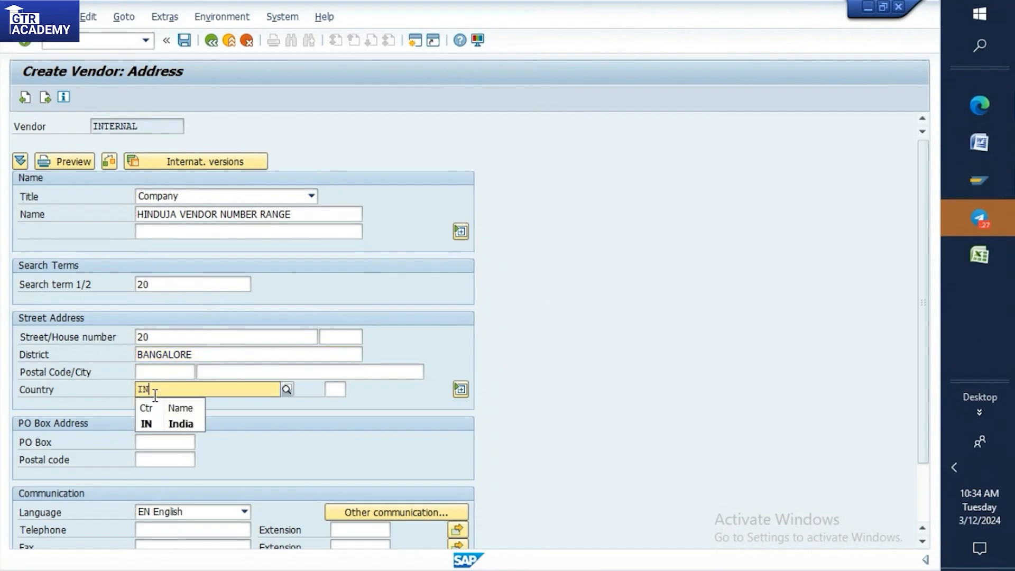
left_click(156, 421)
key("Return")
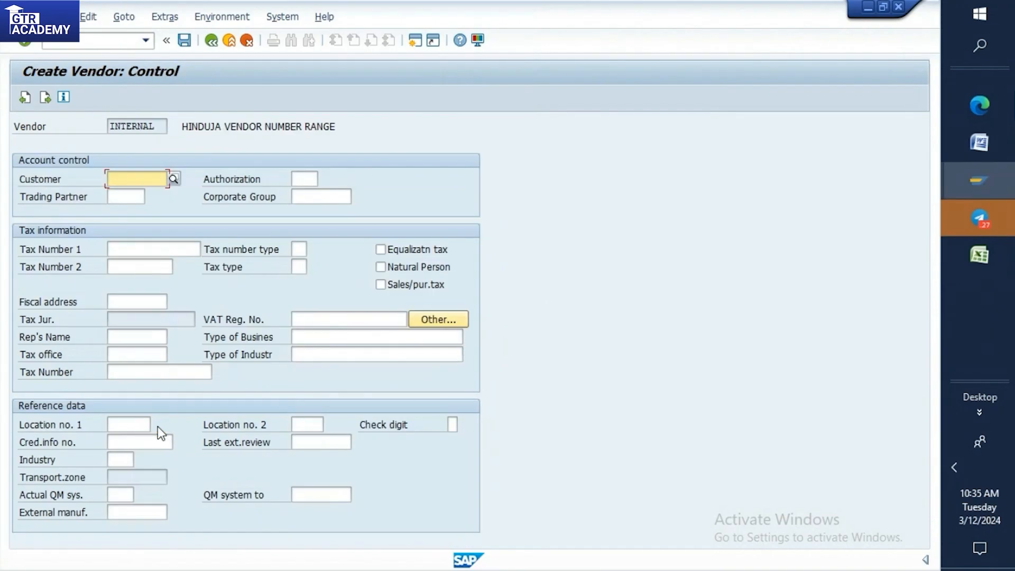
Skip the control and bank details, then set reconciliation account 160000 and cash management group A1 in the accounting information and confirm.
key("Return")
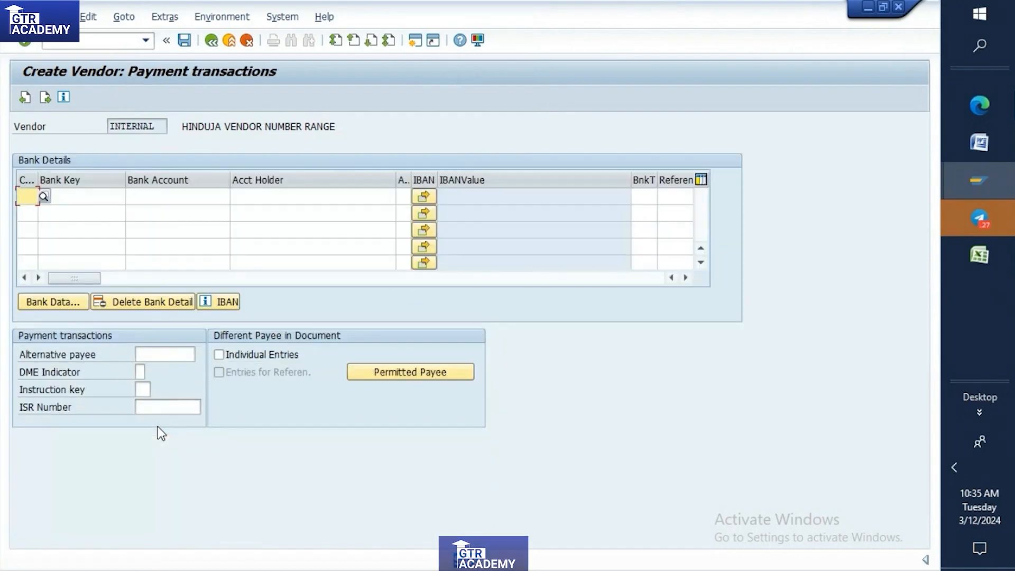
key("Return")
key("Return")
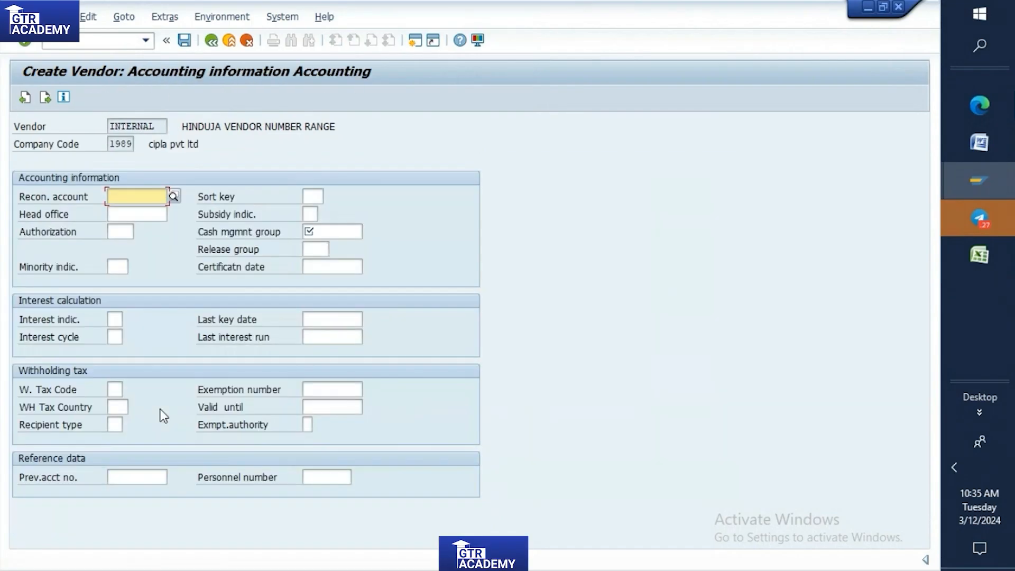
type("1")
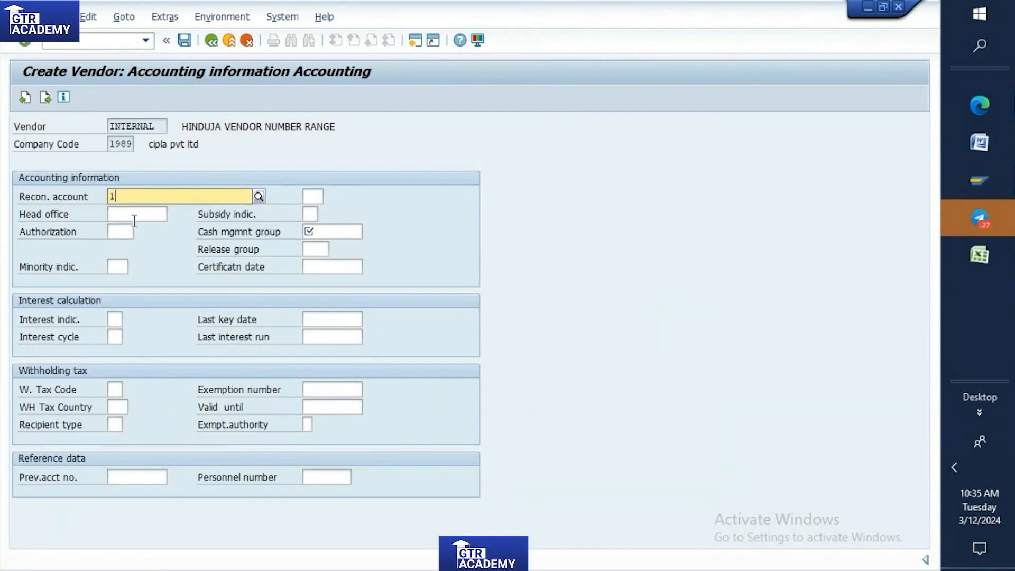
type("6")
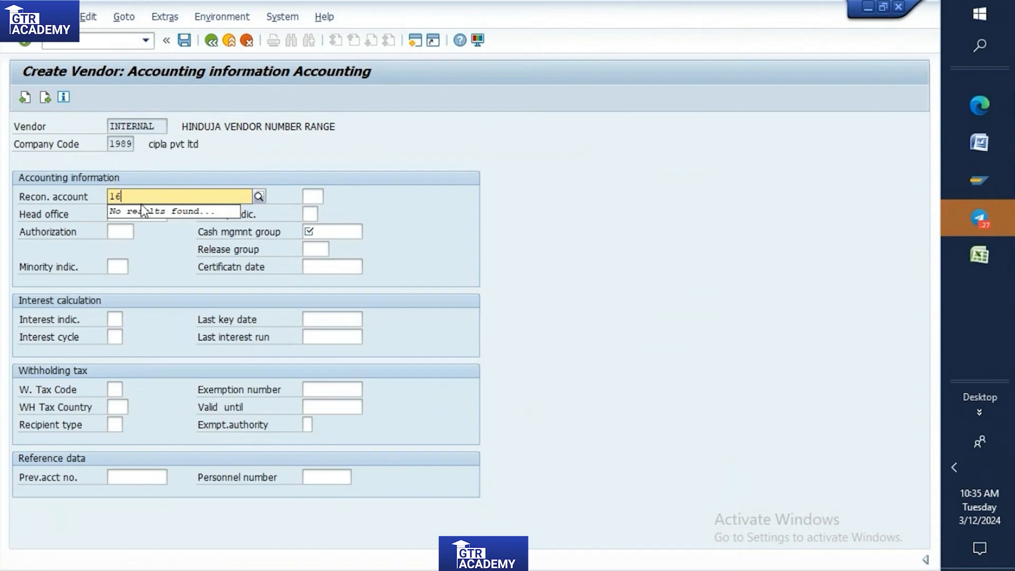
type("0000")
left_click(331, 233)
type("A")
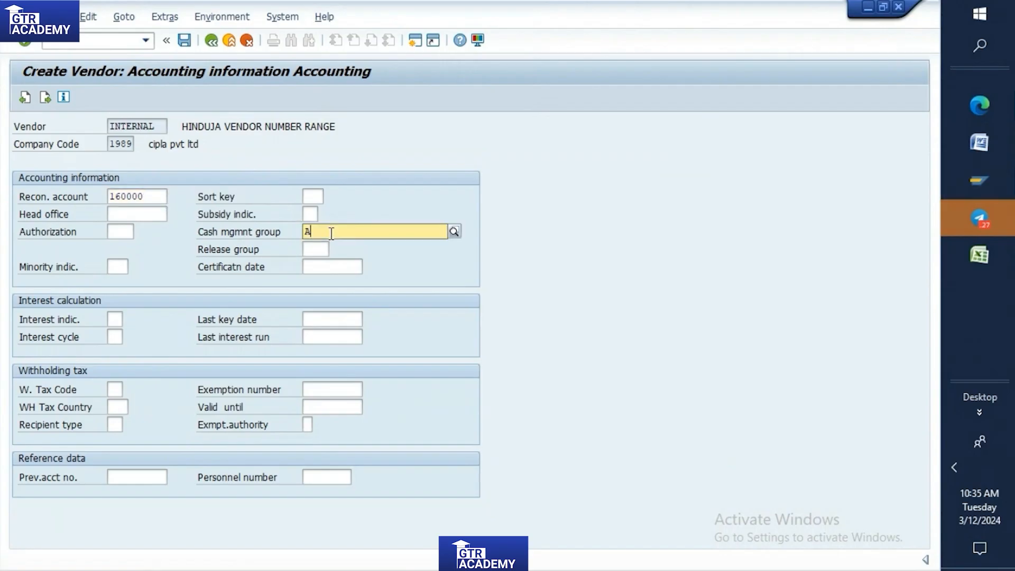
left_click(327, 268)
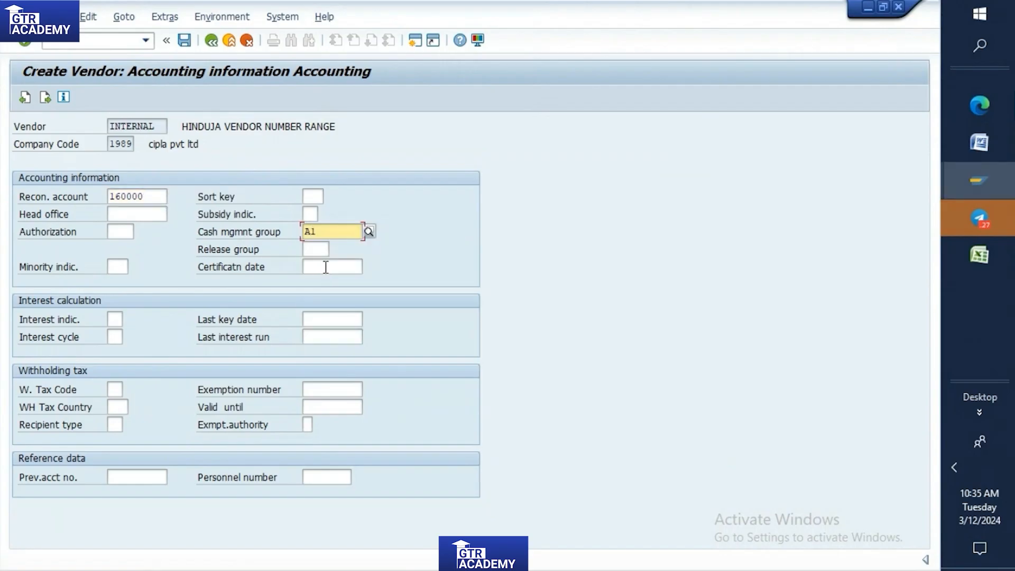
key("Return")
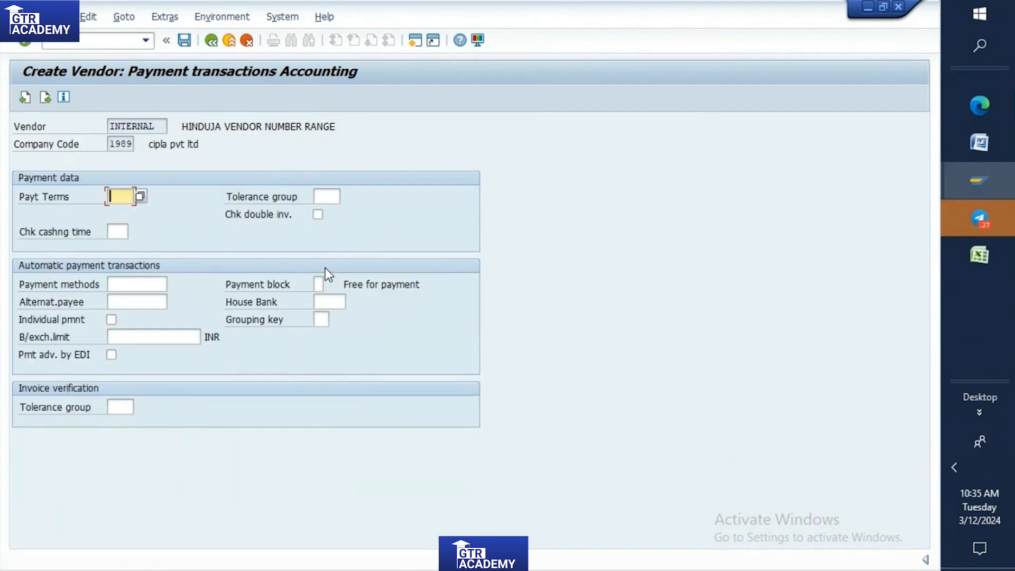
Skip the remaining accounting views and set order currency INR and terms of payment 0002 in the purchasing data.
key("Return")
key("Return")
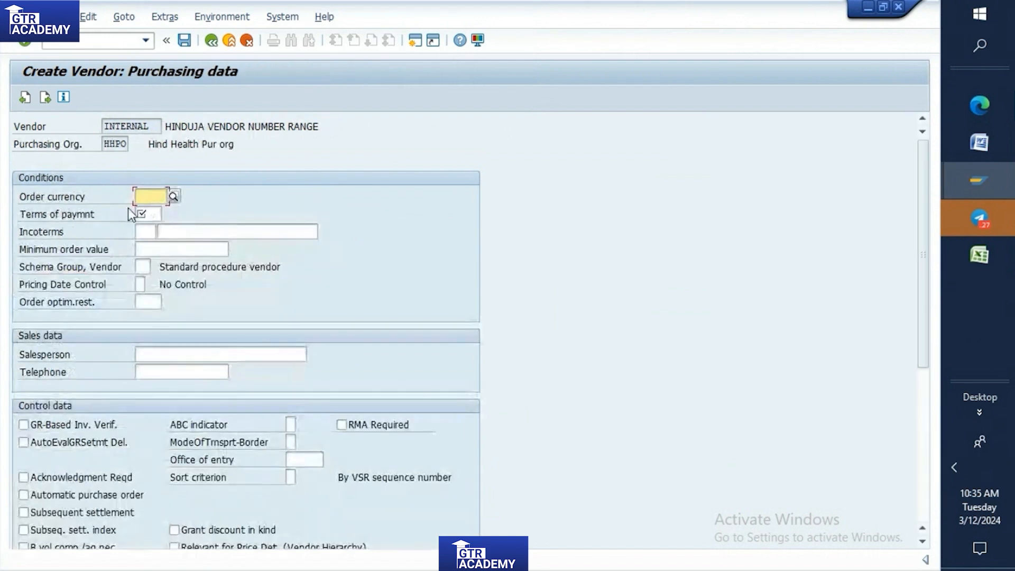
type("IN")
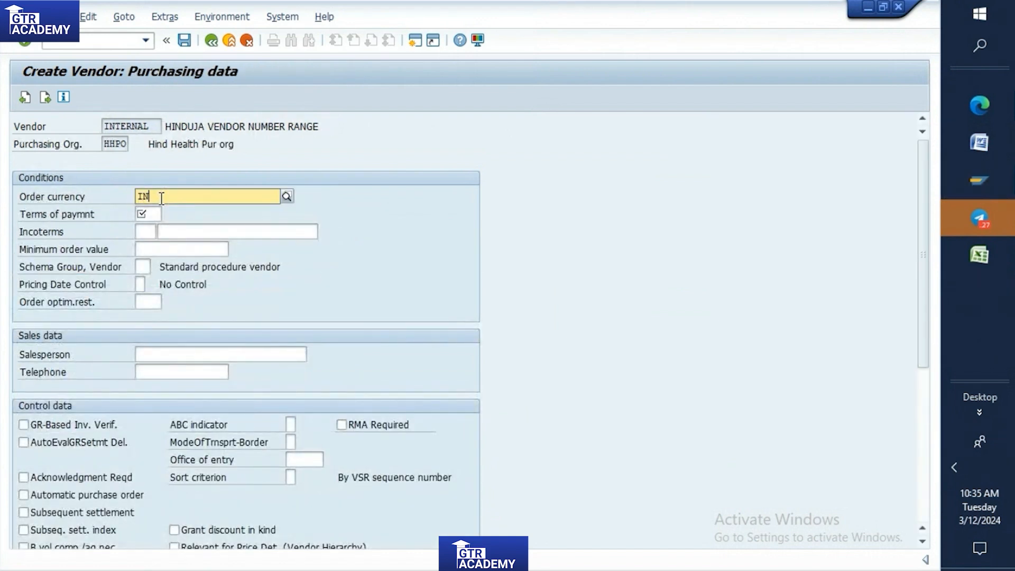
type("R")
left_click(160, 230)
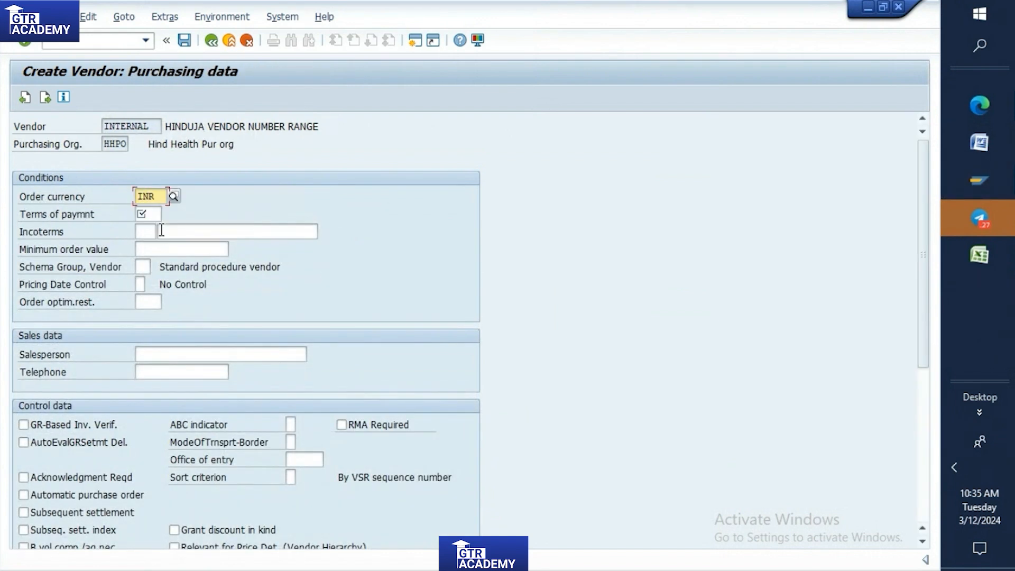
left_click(151, 217)
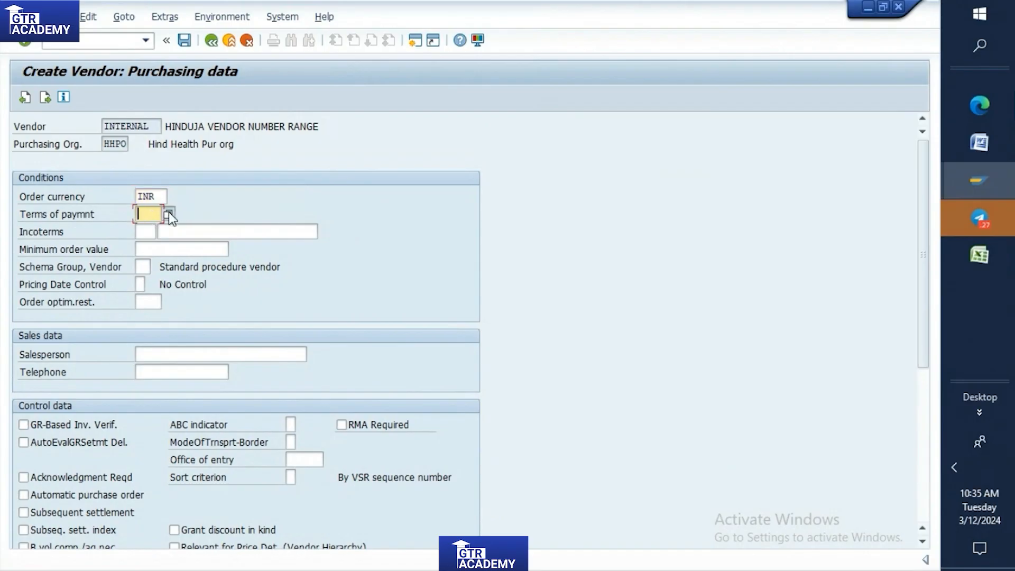
left_click(169, 213)
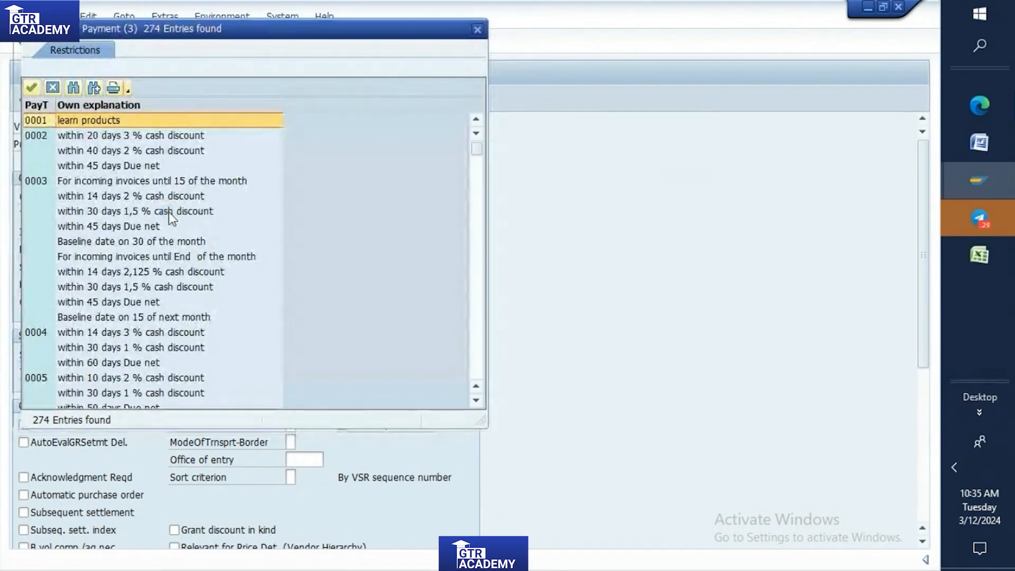
left_click(117, 135)
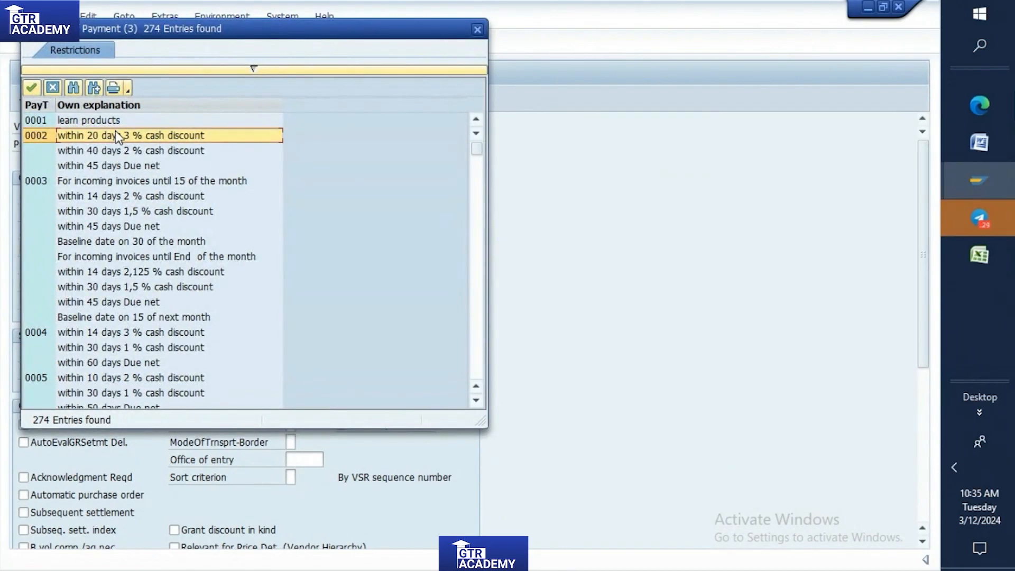
double_click(116, 133)
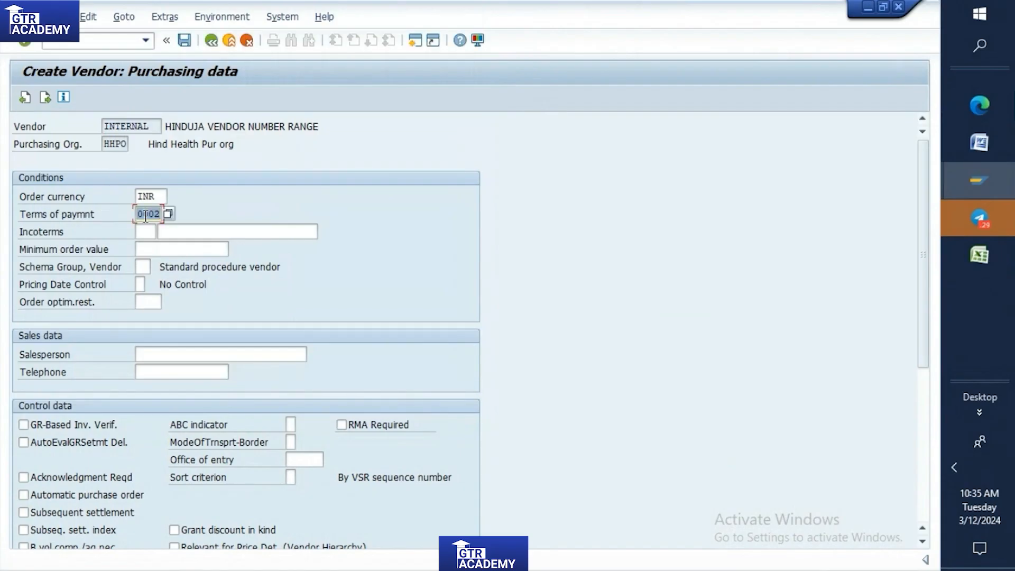
Continue past the partner functions without entries and save the new vendor.
key("Return")
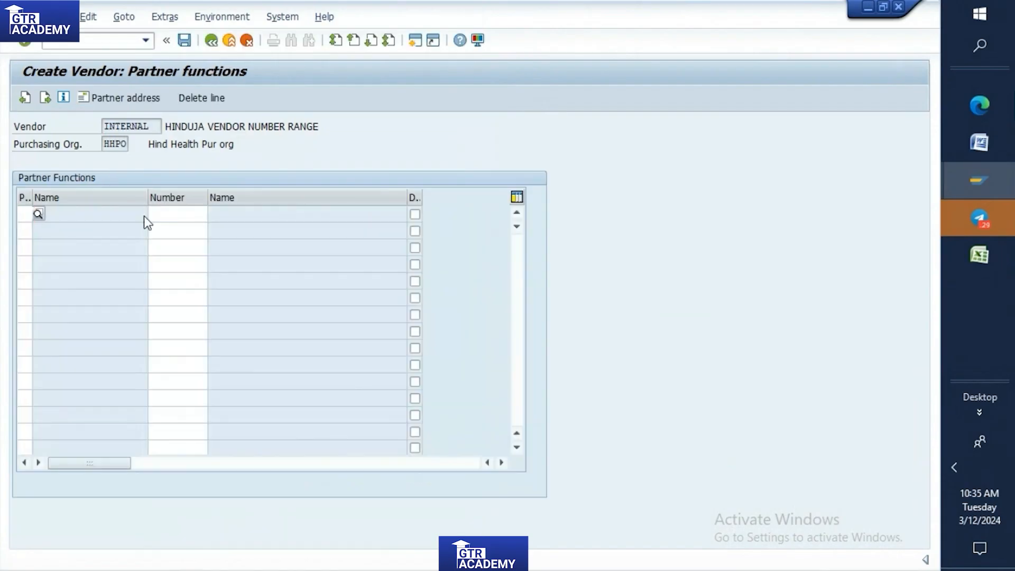
key("Return")
left_click(194, 324)
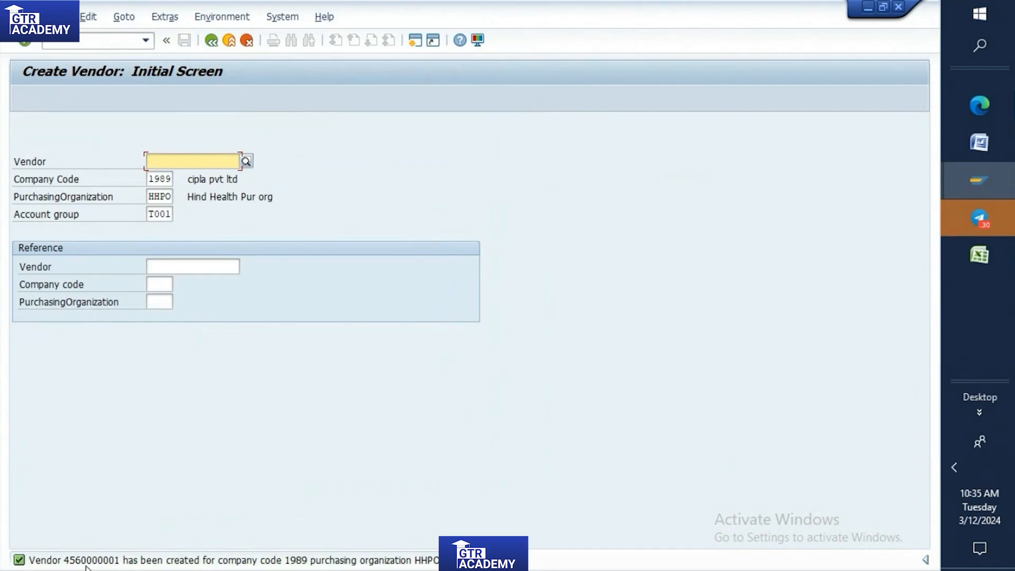
Open the details of the vendor creation message and highlight the leading digits of the vendor number.
double_click(86, 560)
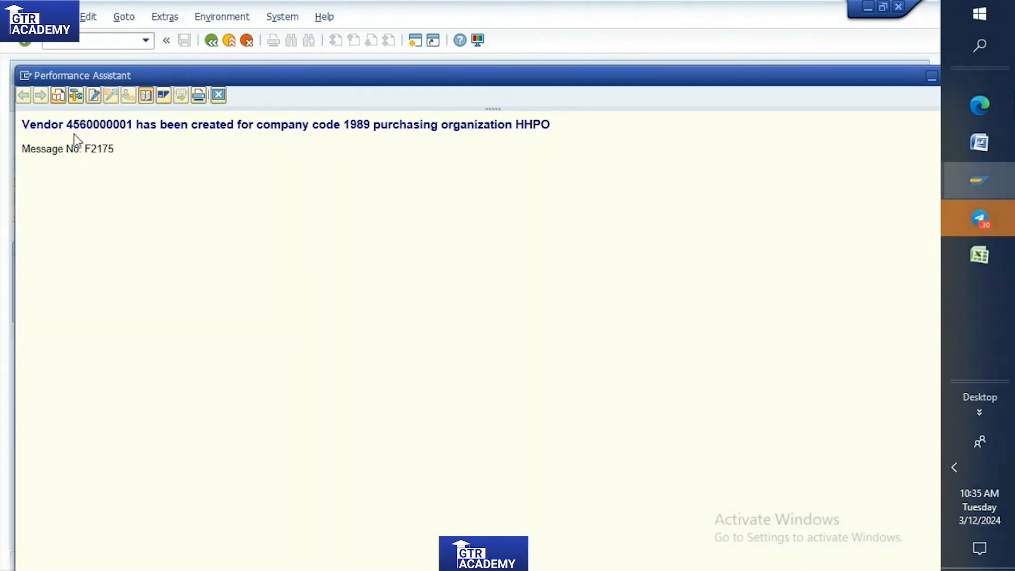
left_click_drag(67, 123, 106, 124)
mouse_move(984, 162)
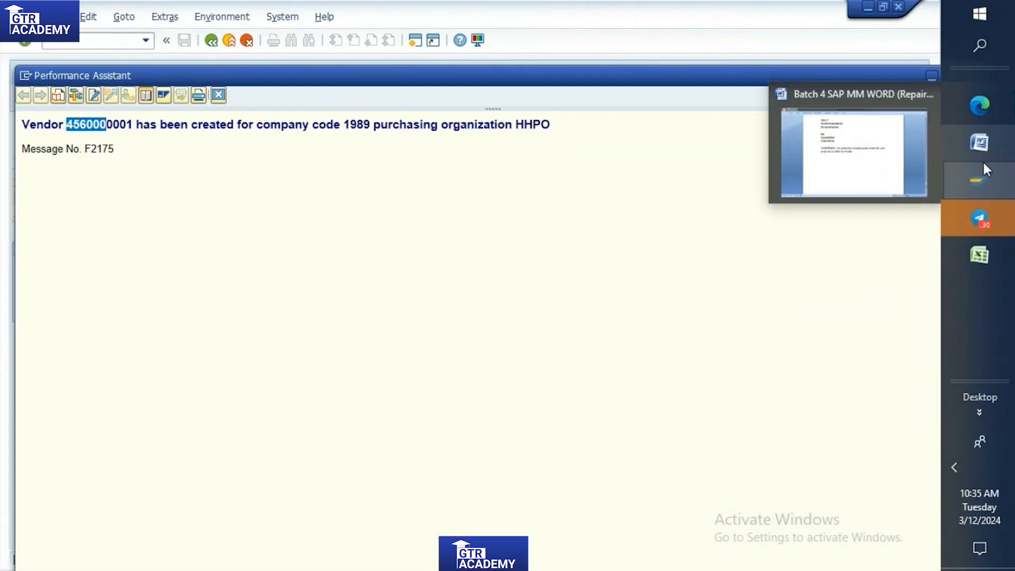
Check the DO number range in the Word notes and its assignment to account group T001 in SAP against the created vendor's number.
left_click(981, 142)
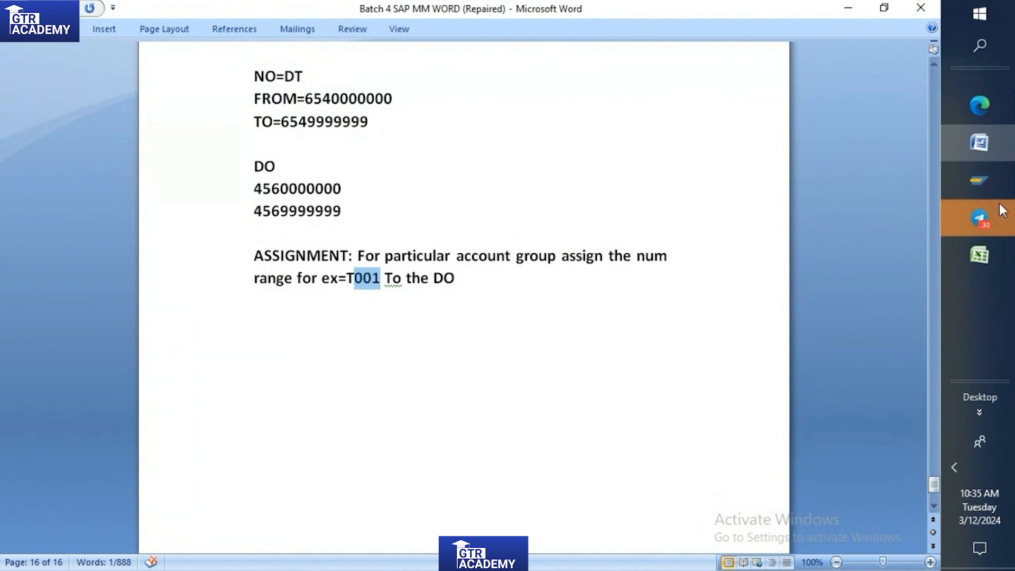
left_click(984, 181)
left_click(871, 202)
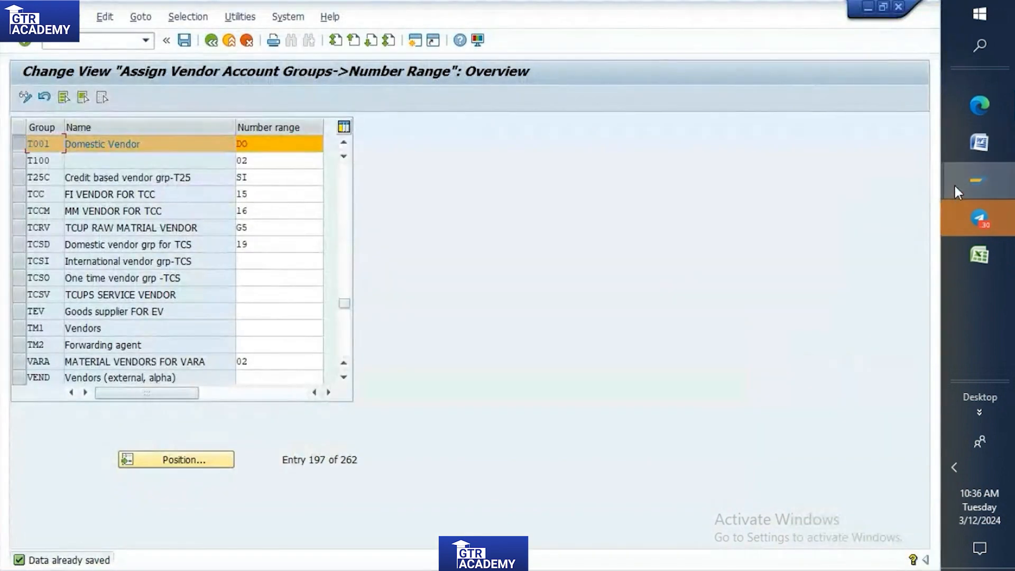
mouse_move(979, 181)
left_click(850, 408)
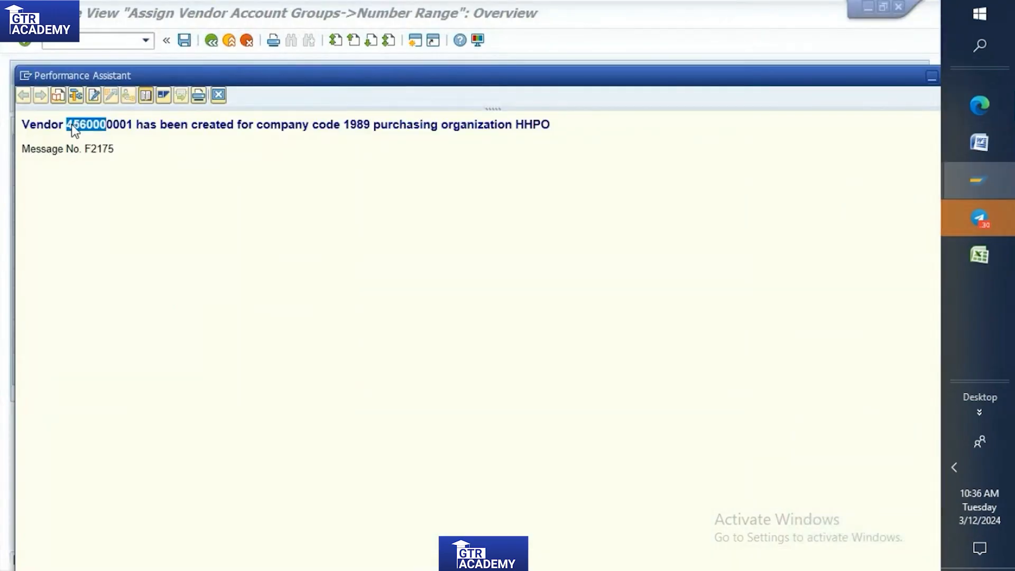
Copy the full new vendor number from the SAP message and paste it into cell J22 of the Excel practice sheet.
left_click(91, 131)
left_click_drag(67, 124, 137, 126)
key("ctrl+c")
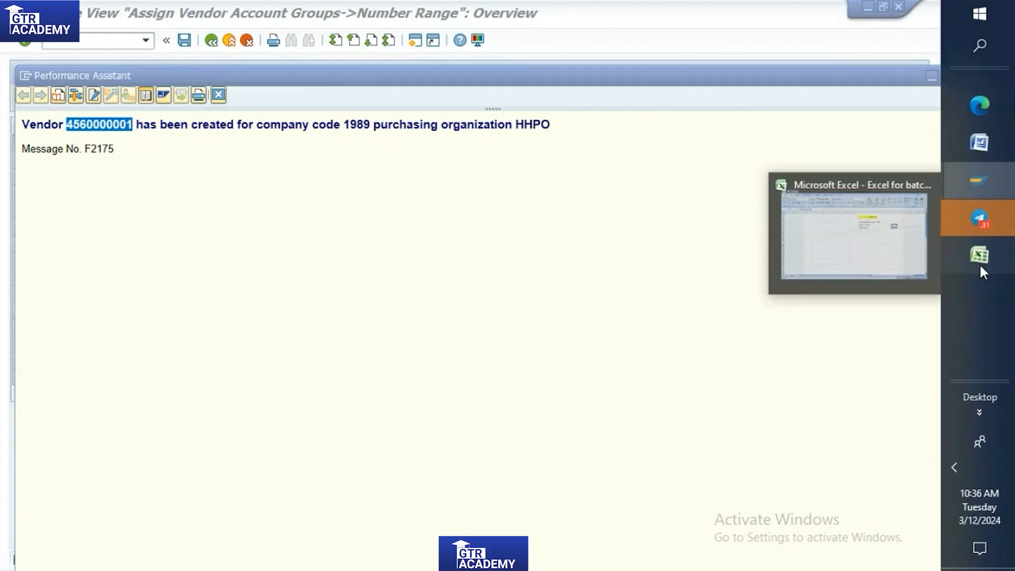
left_click(980, 263)
key("ctrl+v")
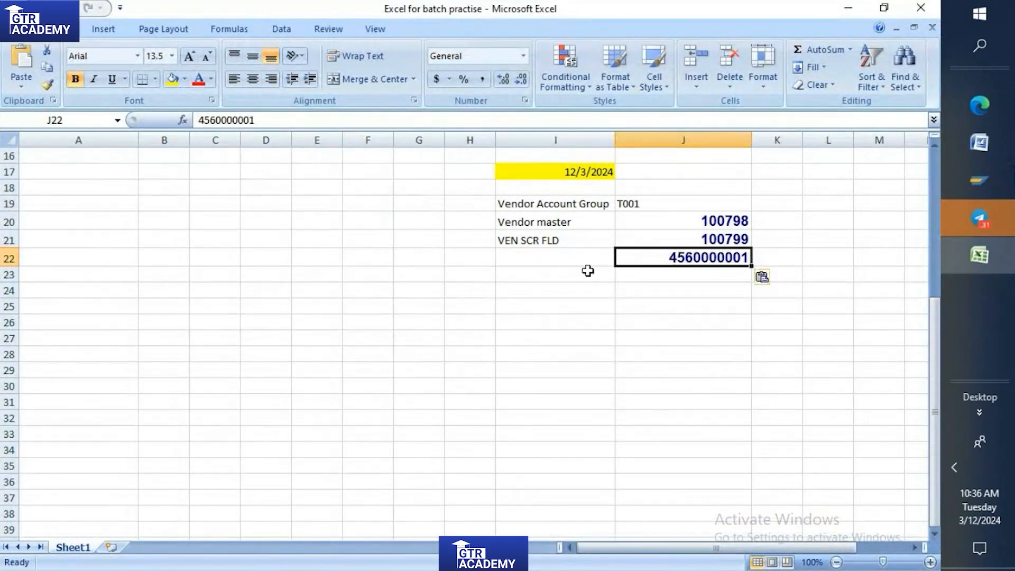
Label the pasted vendor number by entering "Vendor master num range" in cell I22.
left_click(509, 261)
type("V")
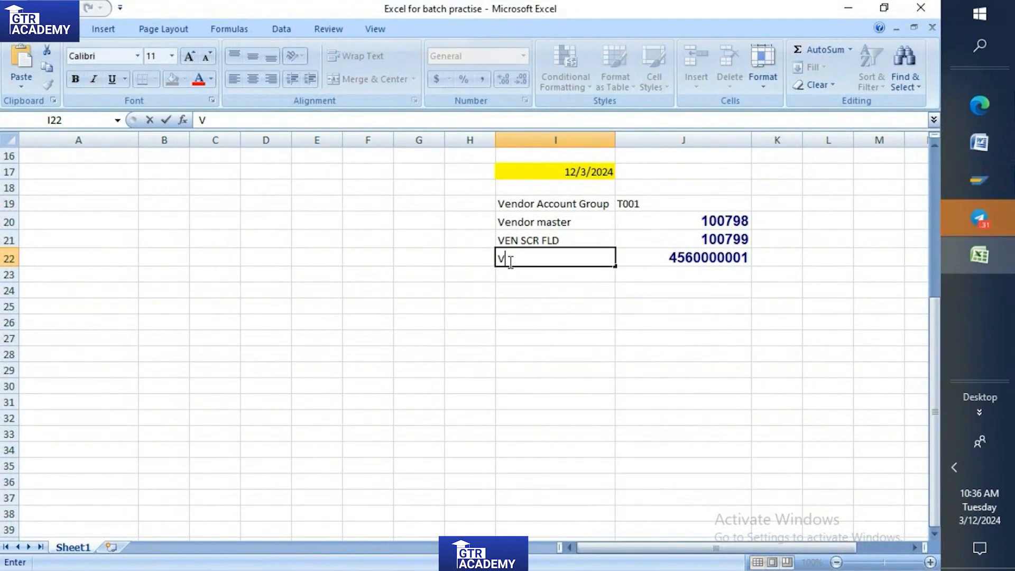
type("endor master num range")
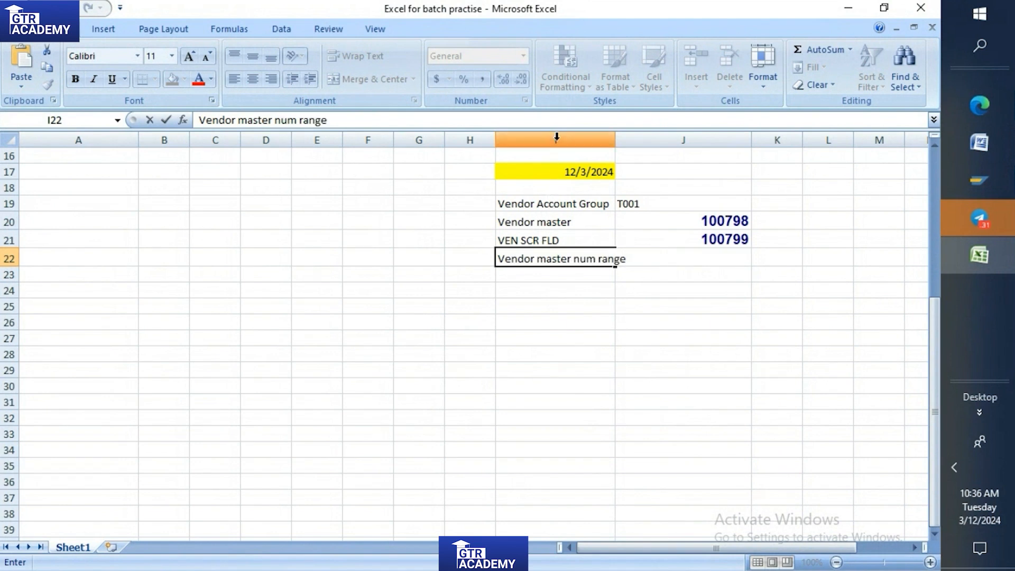
Widen column I so the full label in row 22 fits.
left_click(556, 137)
left_click_drag(615, 151, 633, 160)
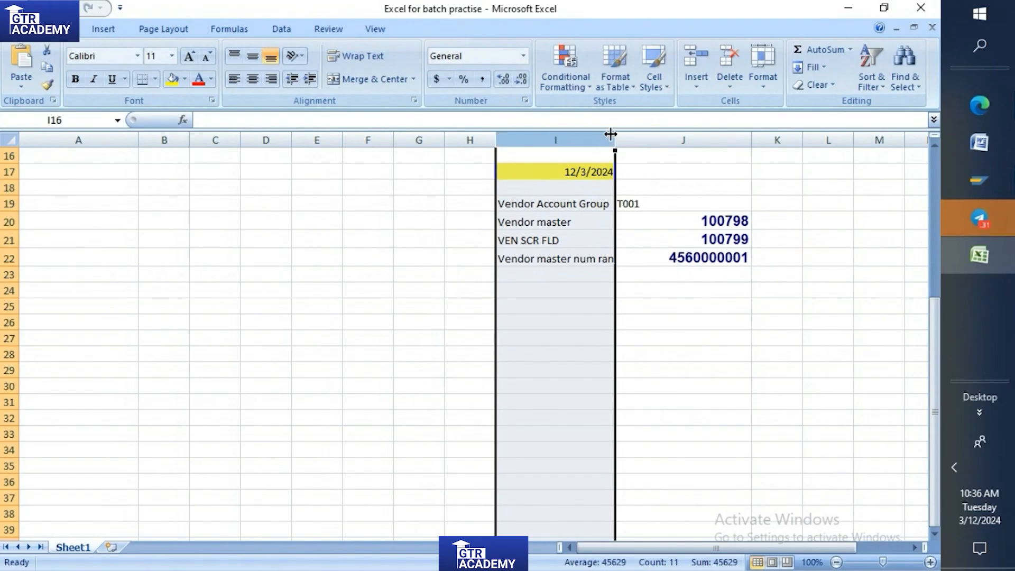
left_click_drag(615, 136, 633, 134)
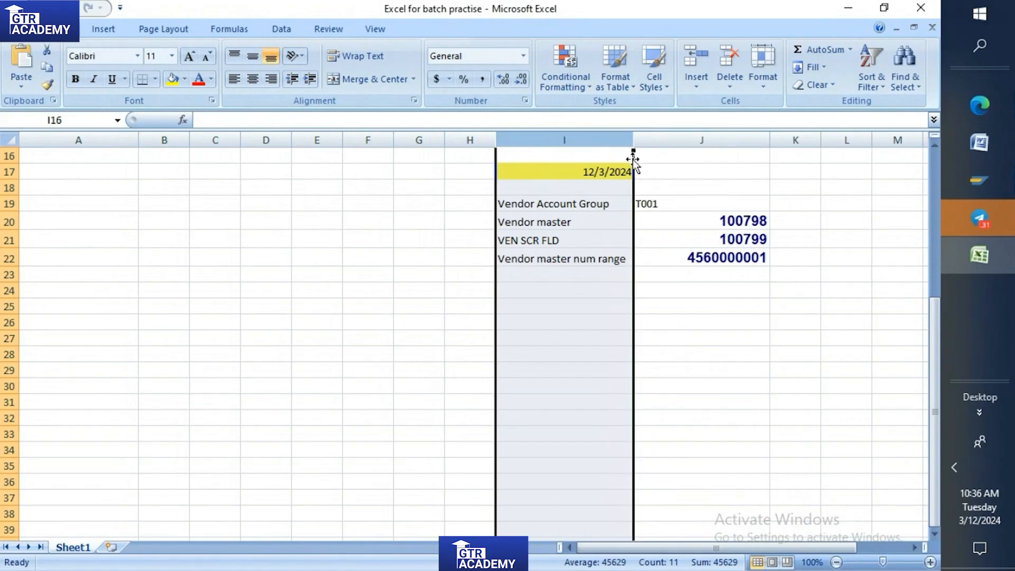
Switch back to SAP and close the message details window and the Create Vendor session.
left_click(976, 180)
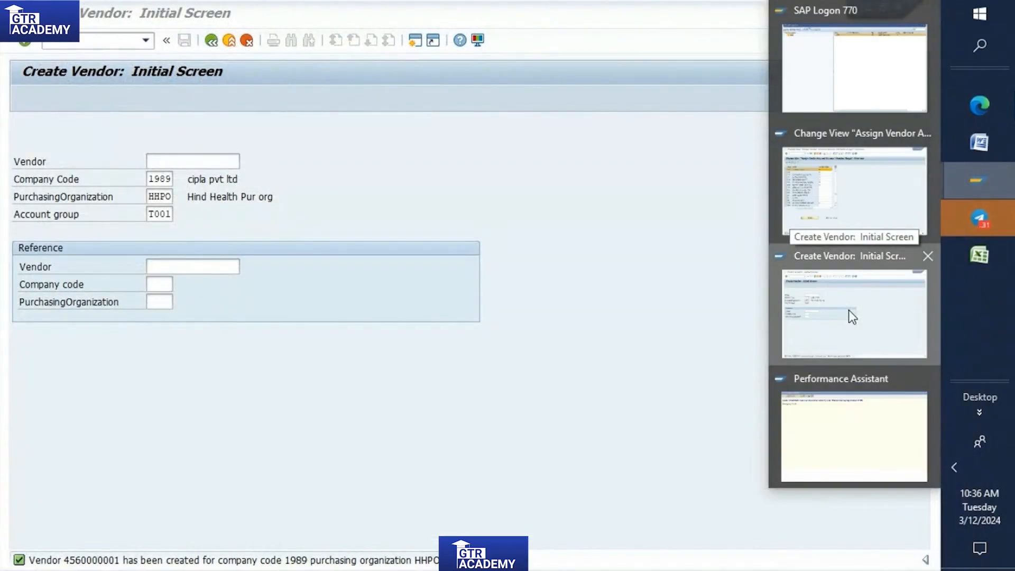
left_click(849, 311)
mouse_move(979, 170)
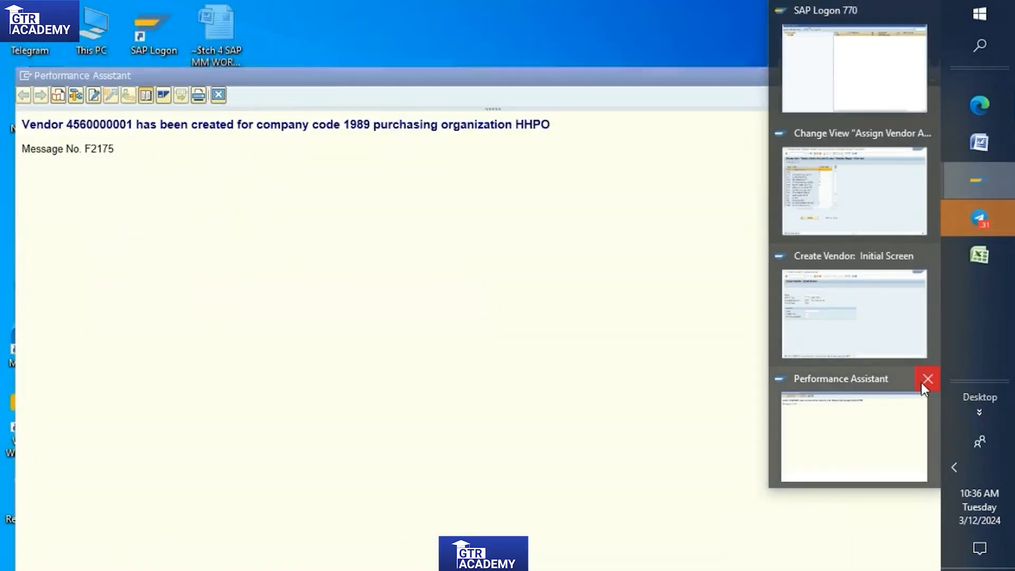
left_click(928, 379)
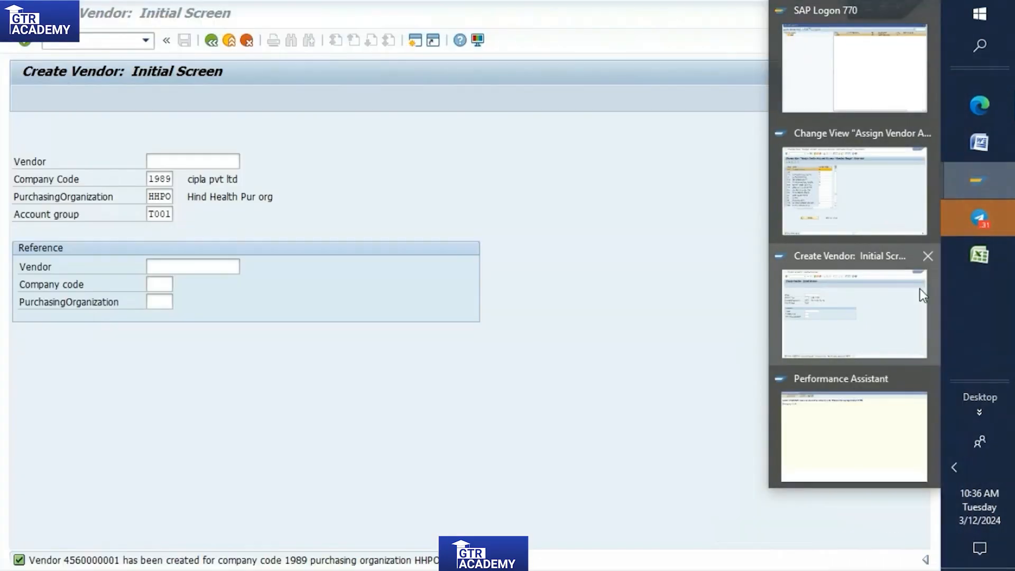
left_click(929, 256)
Leave the vendor account group number range assignment with /n and return to the SAP start menu.
left_click(850, 230)
left_click(118, 40)
type("/n")
key("Return")
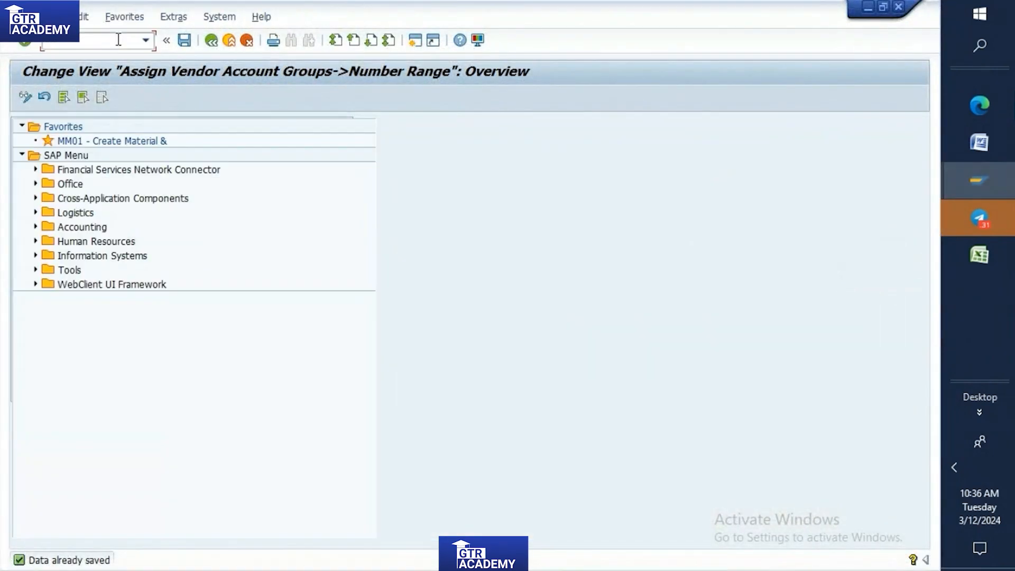
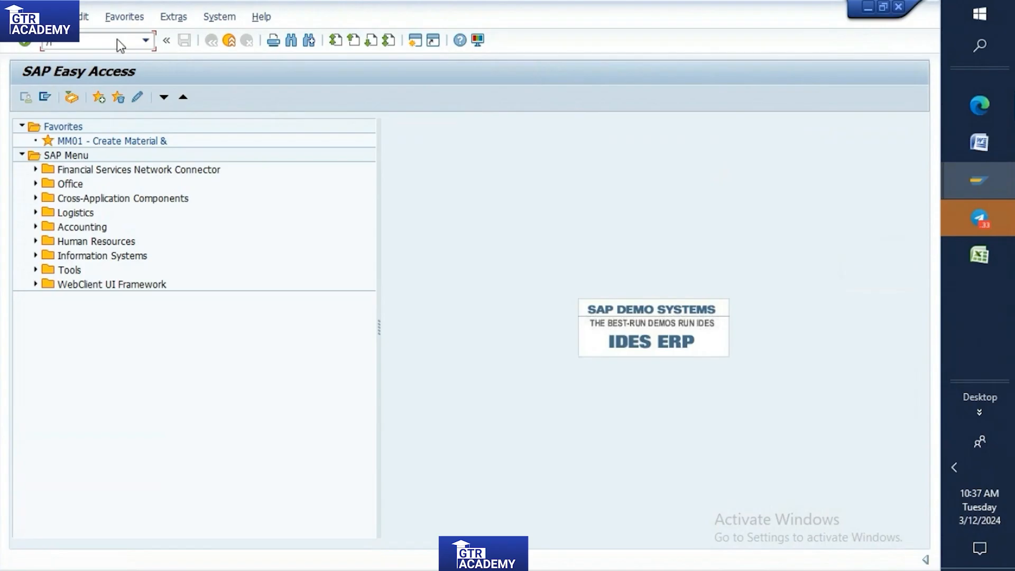
type("nmm")
key("Return")
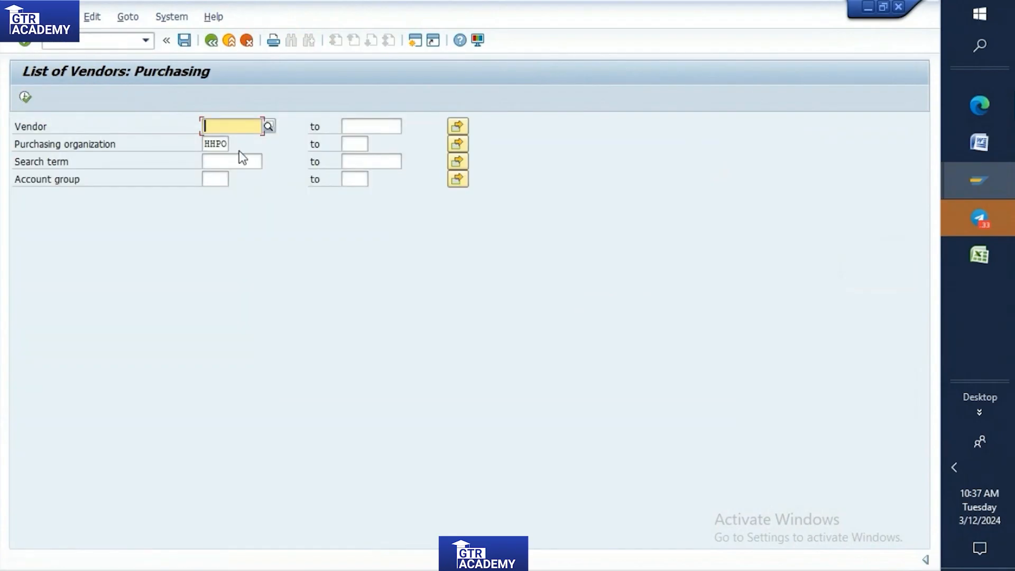
double_click(228, 148)
key("Delete")
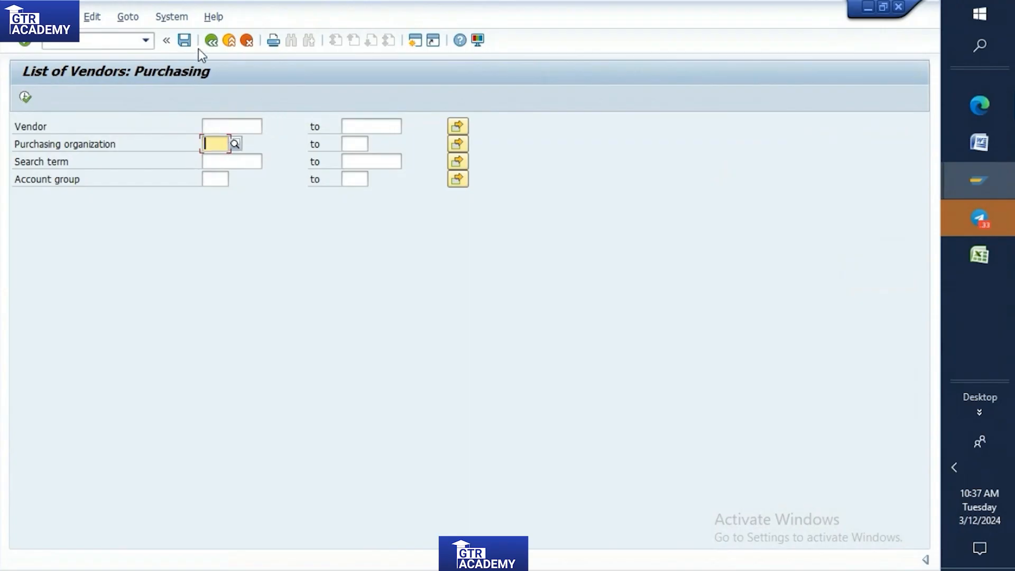
left_click(210, 41)
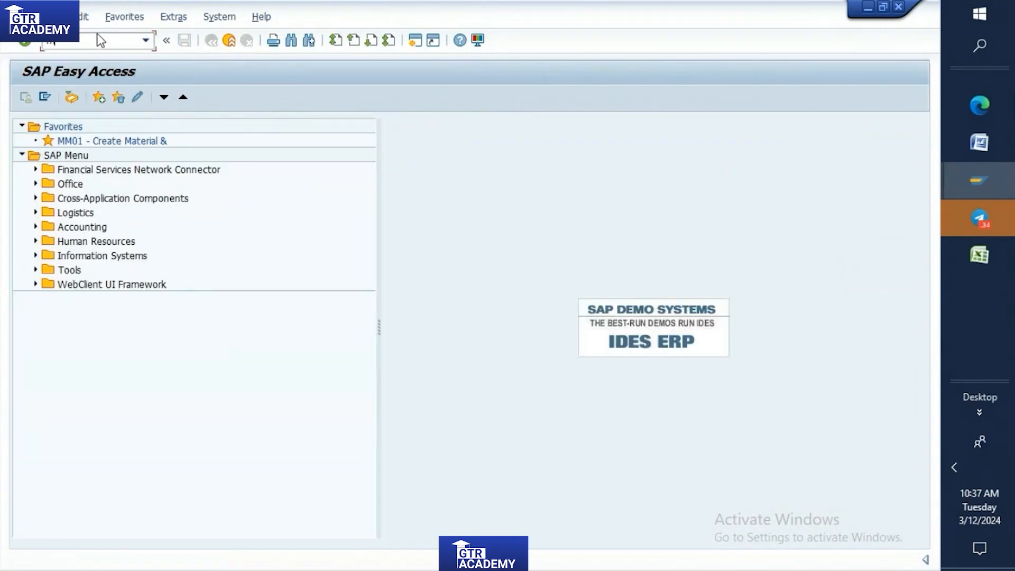
Open the purchasing vendor list selection again, set the purchasing organization to TP10, and run the list.
key("Return")
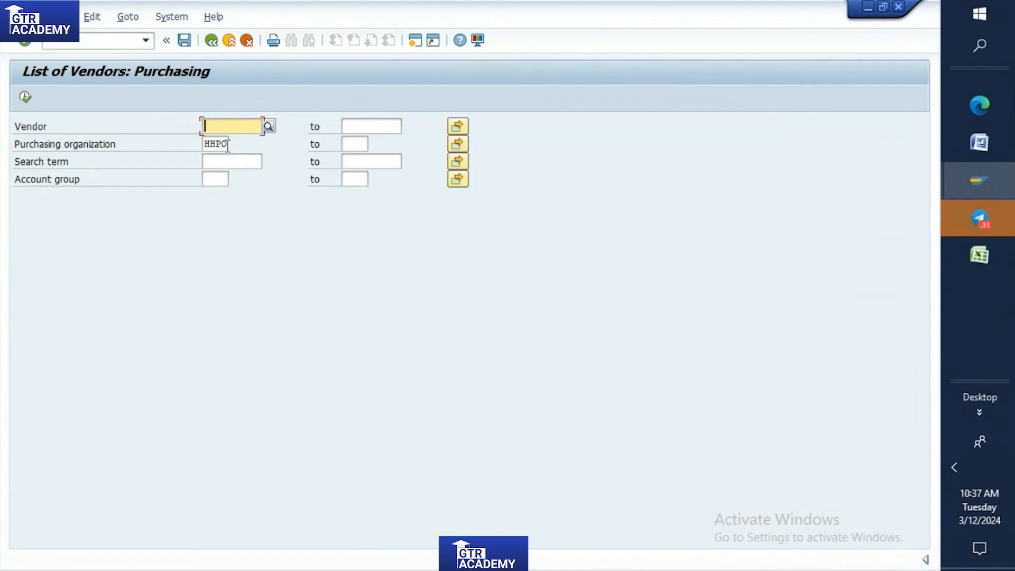
left_click_drag(228, 146, 196, 158)
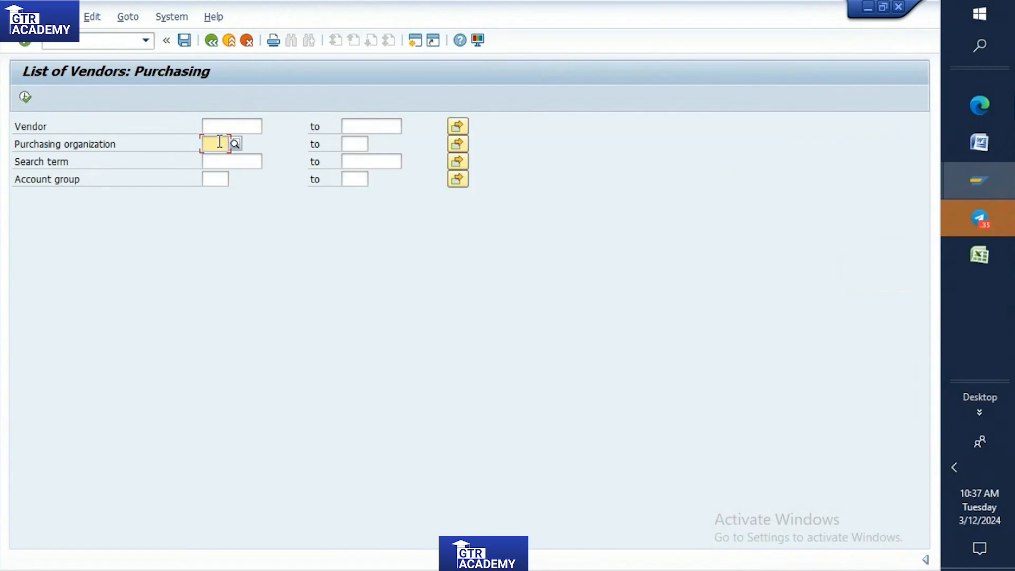
type("tp")
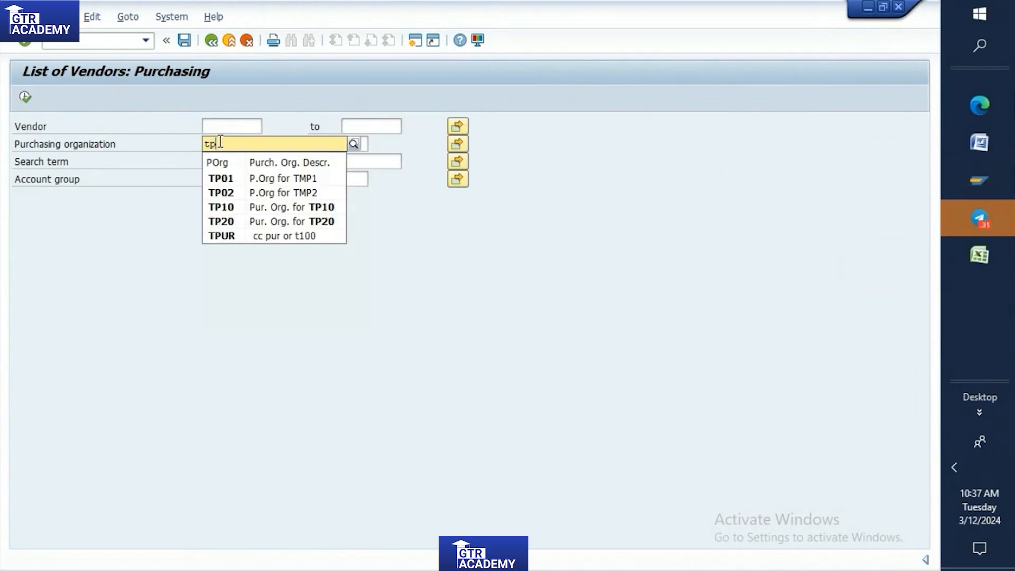
type("10")
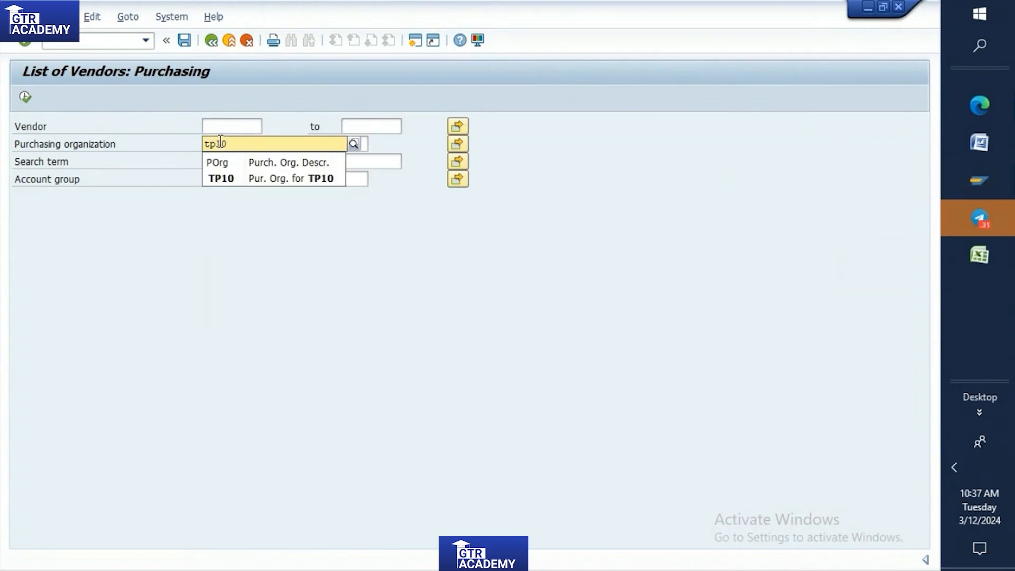
left_click(237, 177)
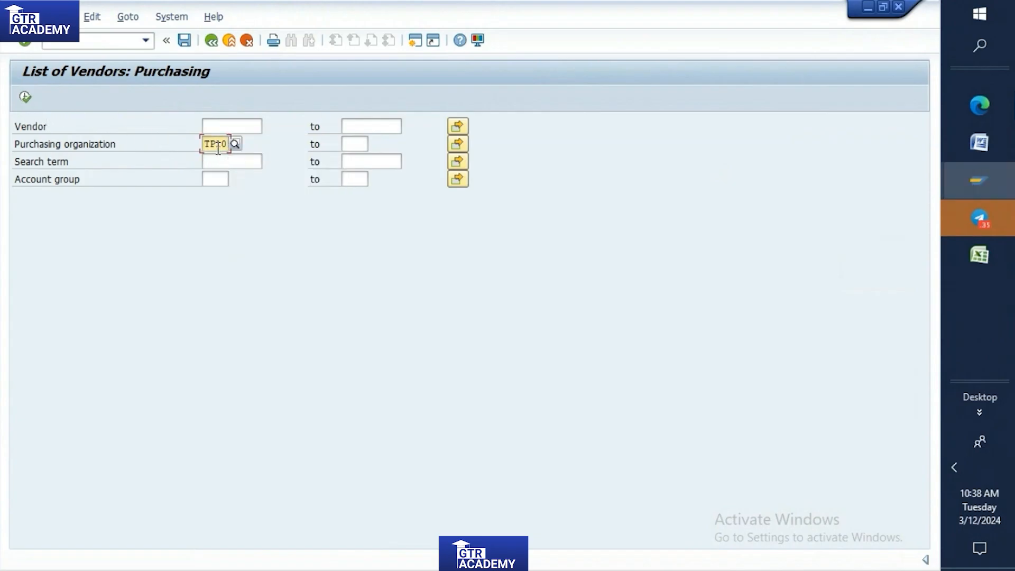
left_click(26, 98)
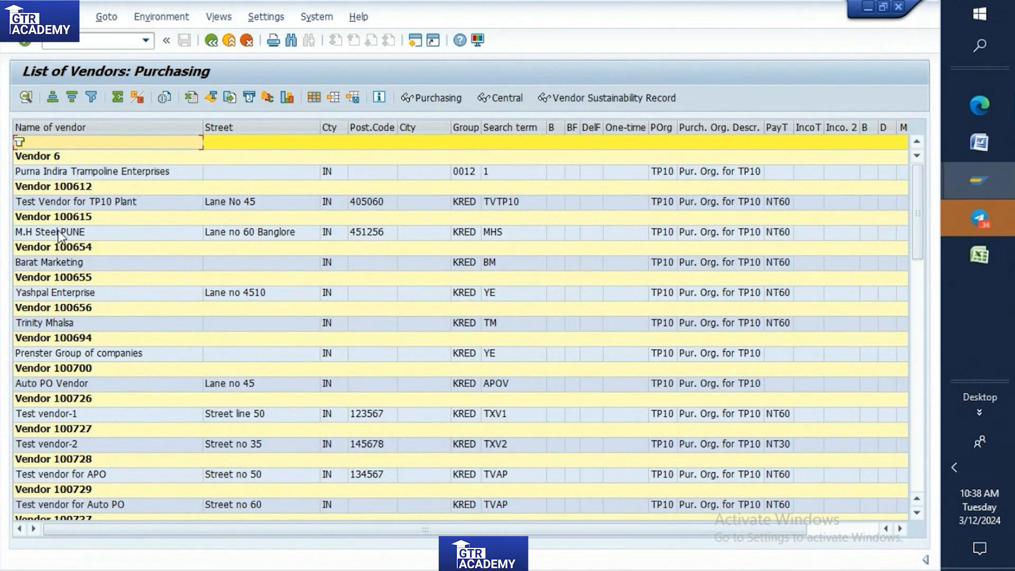
Go back to the selection, rerun the vendor list for purchasing organization TP10, and return to the SAP start menu.
left_click(212, 41)
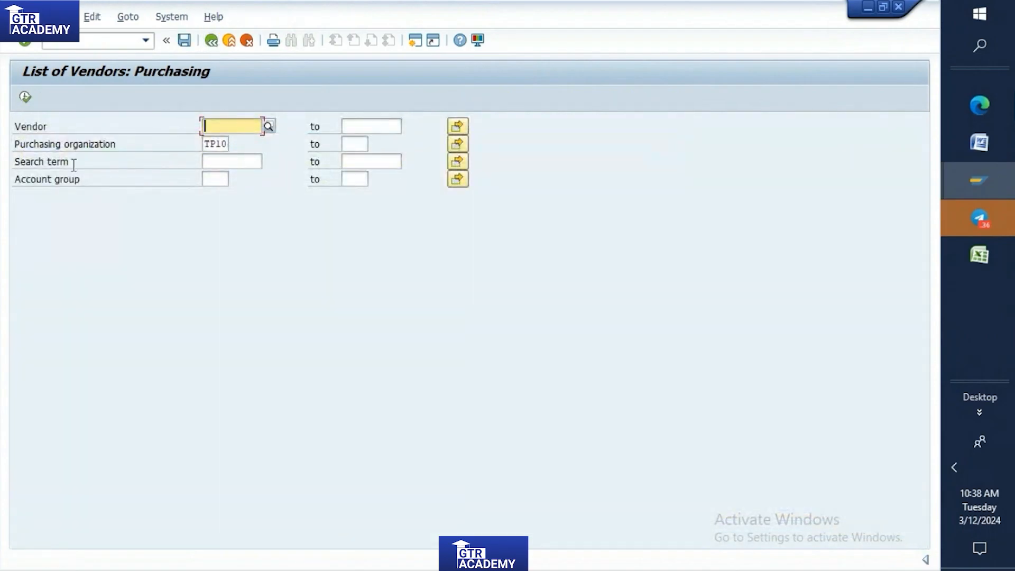
left_click_drag(227, 143, 189, 139)
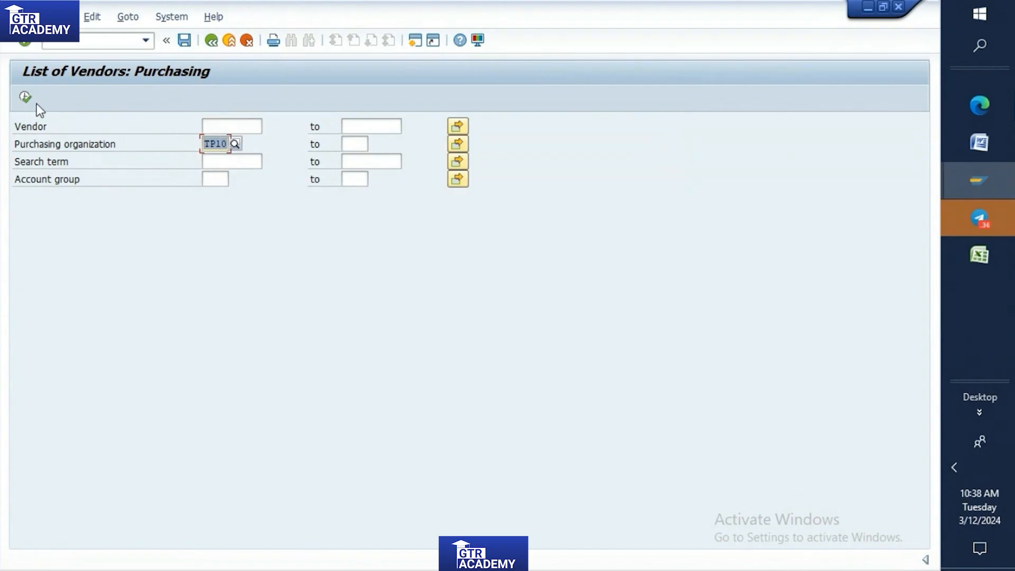
left_click(24, 97)
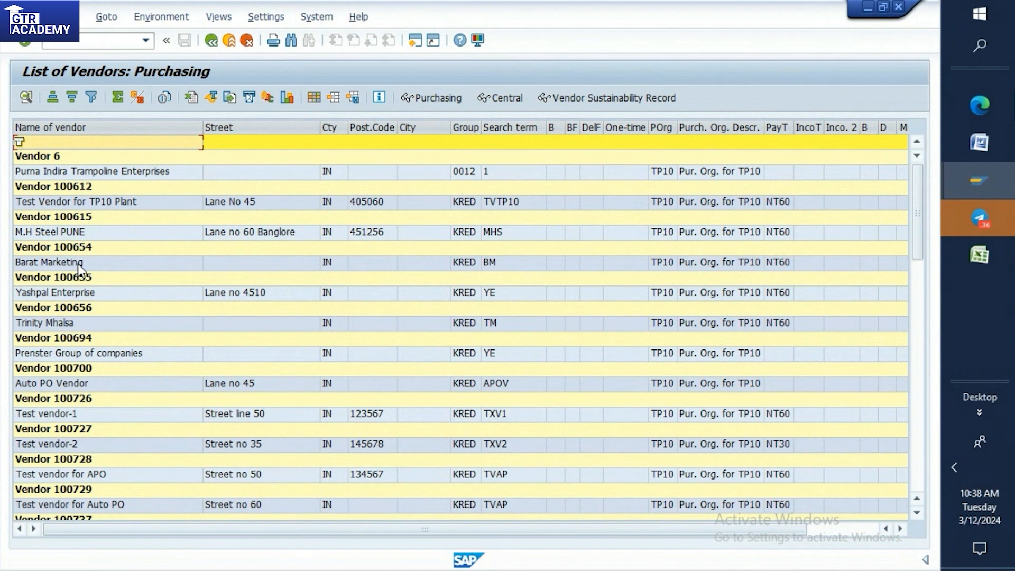
left_click(213, 42)
left_click(215, 43)
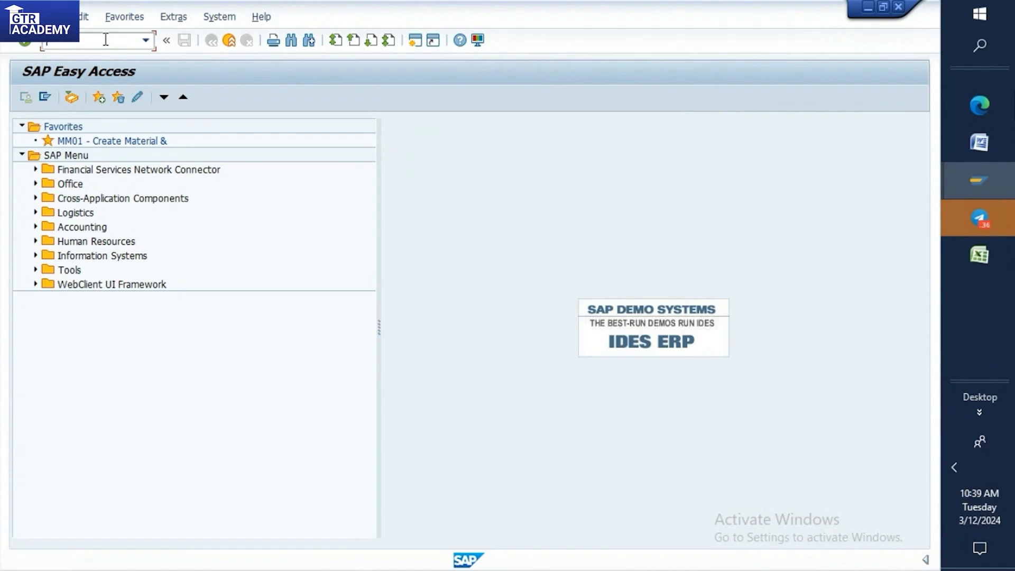
Reopen the purchasing vendor list selection and open the Create Vendor initial screen in a new session to check its purchasing organization.
type("m")
key("Return")
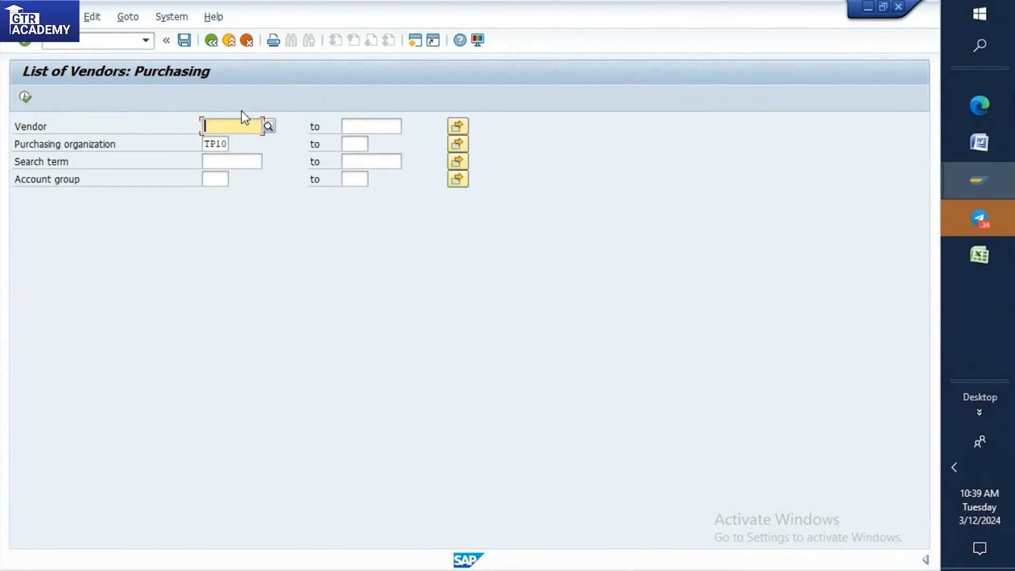
left_click(961, 178)
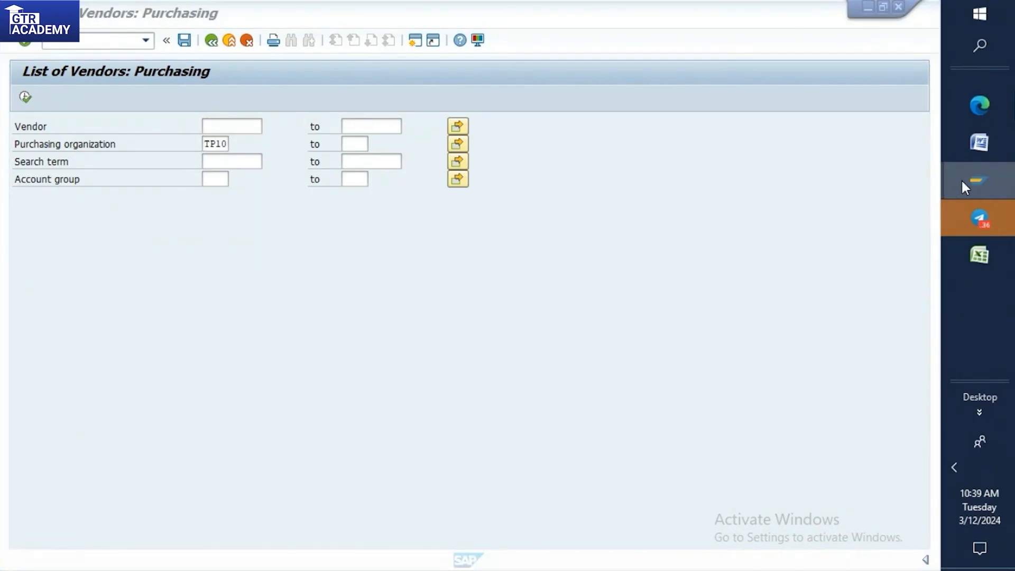
left_click(852, 243)
left_click(125, 40)
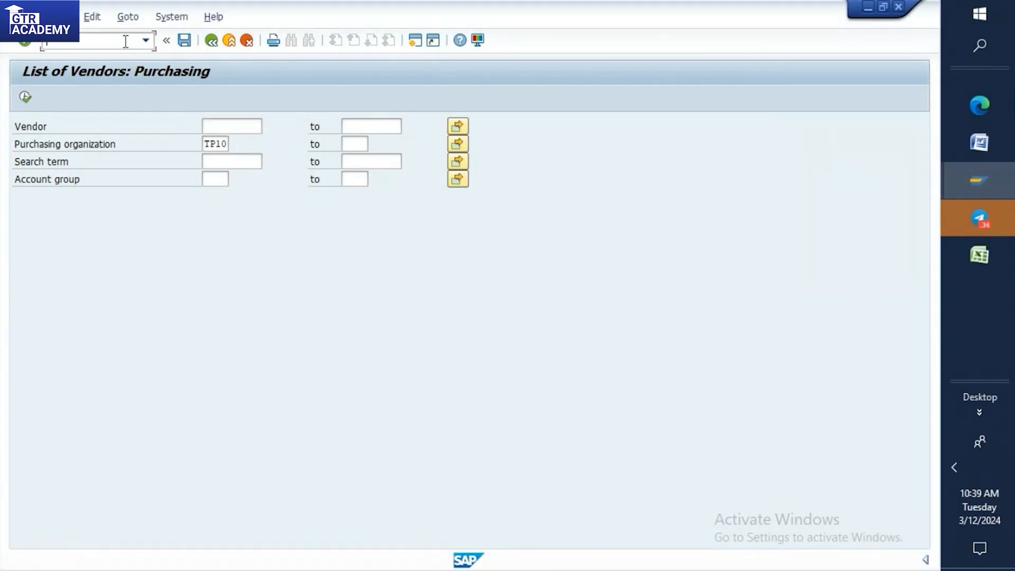
type("/ome21n")
key("Return")
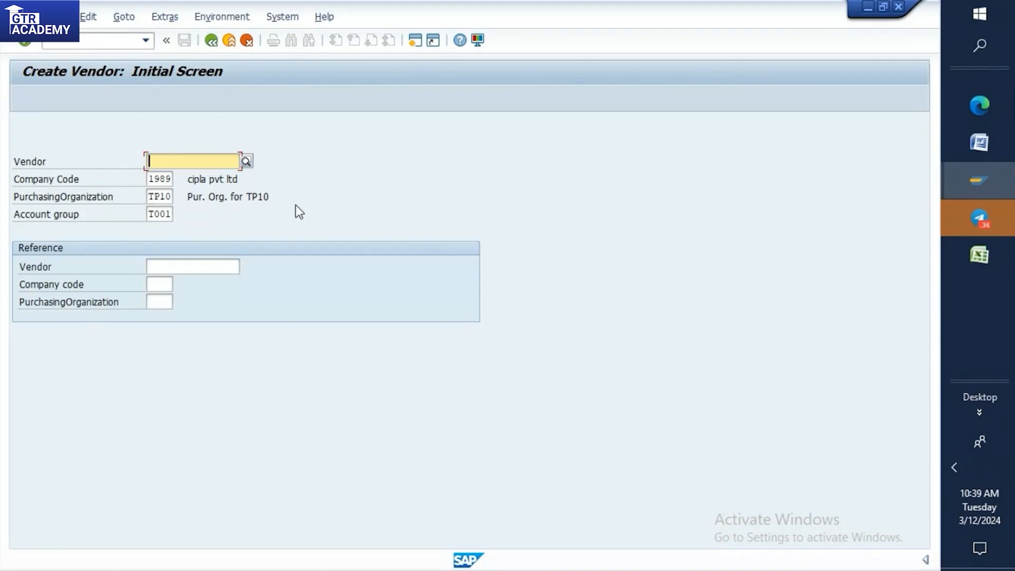
left_click(162, 197)
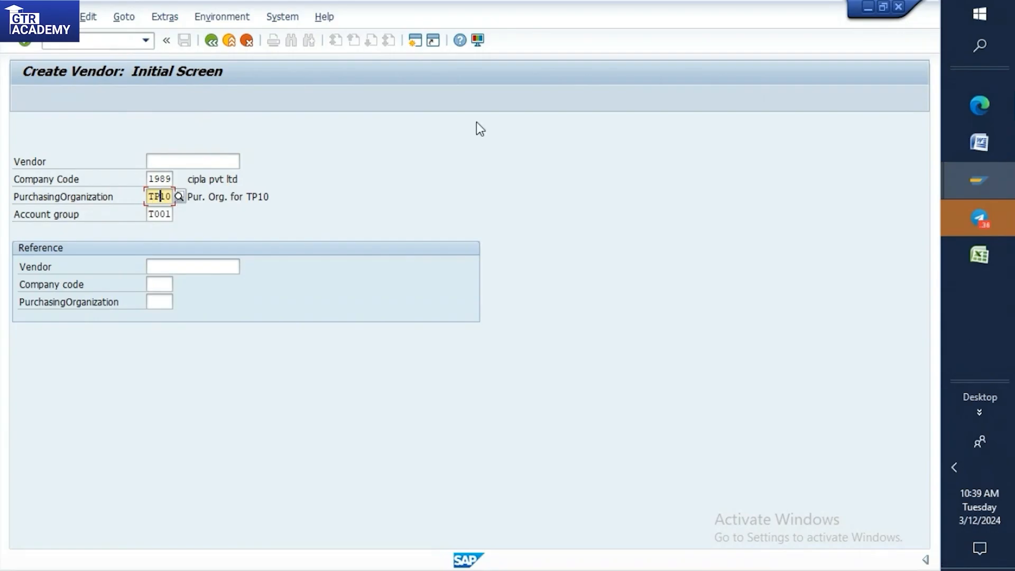
Switch back to the vendor list session, run the list for purchasing organization TP10, and return to its selection screen.
left_click(968, 185)
left_click(865, 304)
left_click(964, 171)
left_click(891, 181)
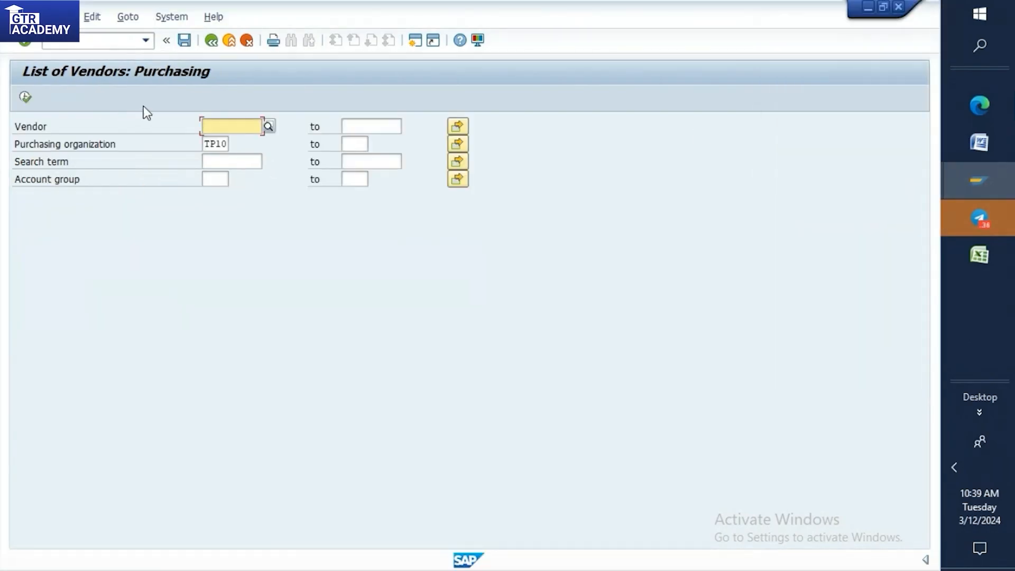
left_click(229, 144)
double_click(229, 144)
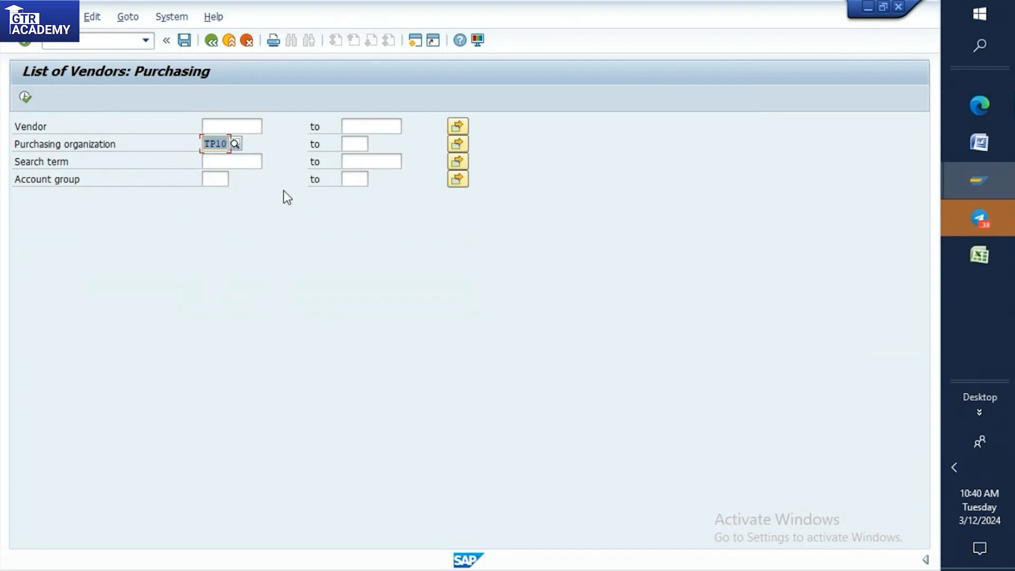
left_click(227, 143)
left_click_drag(227, 144, 201, 145)
left_click(25, 97)
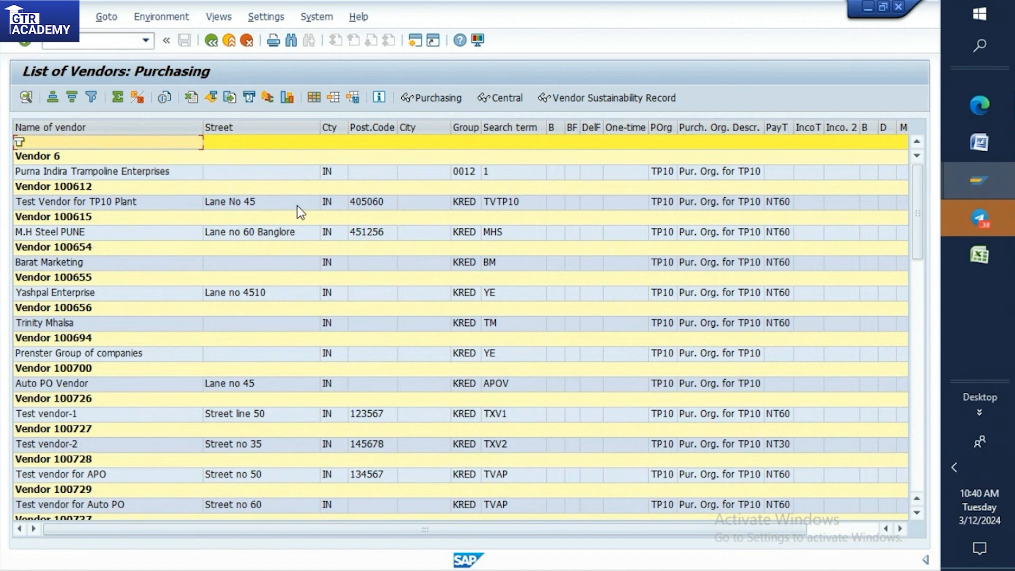
left_click(211, 41)
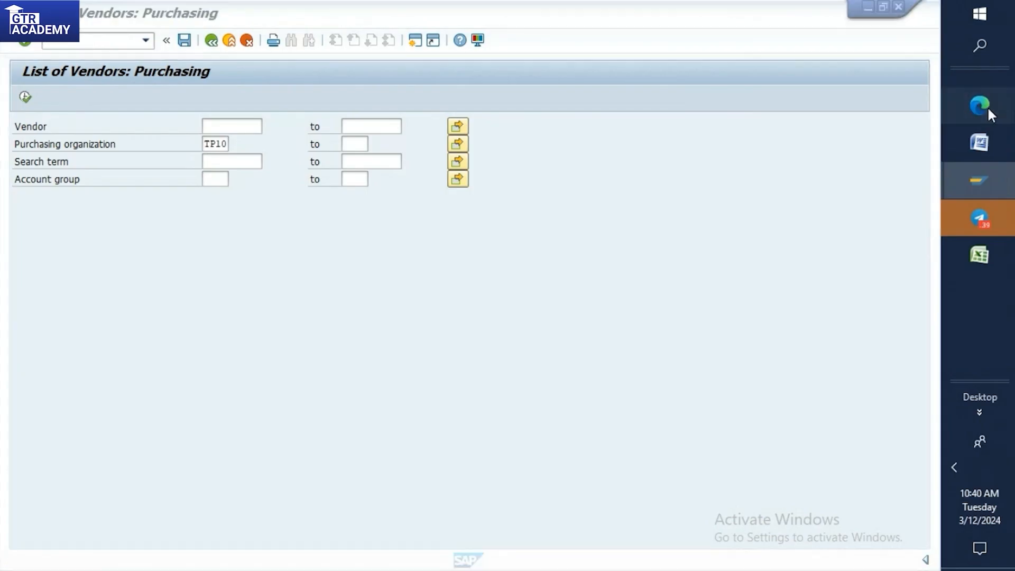
Switch to the Google Meet call in the Edge browser.
mouse_move(988, 106)
left_click(899, 110)
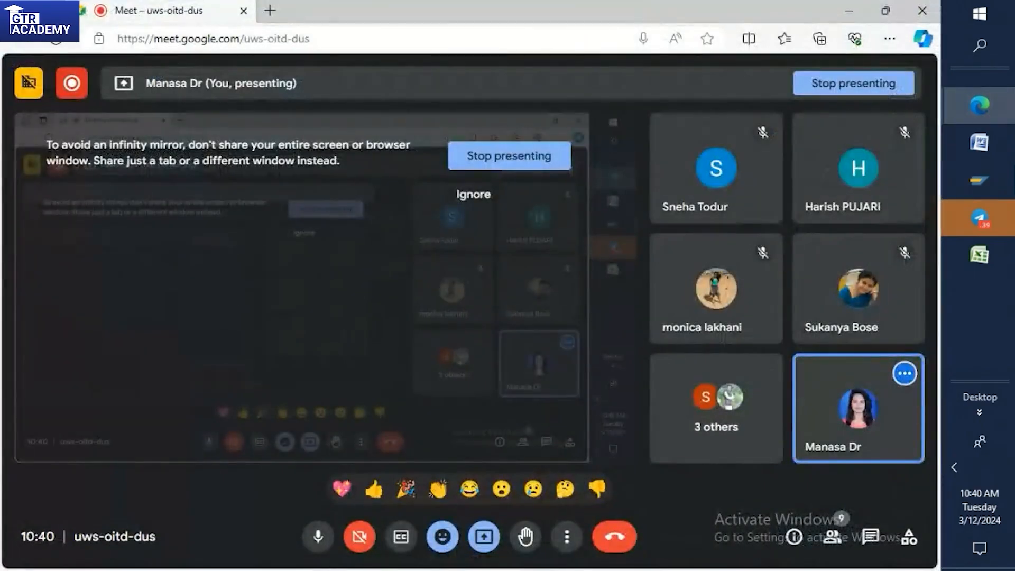
left_click(484, 537)
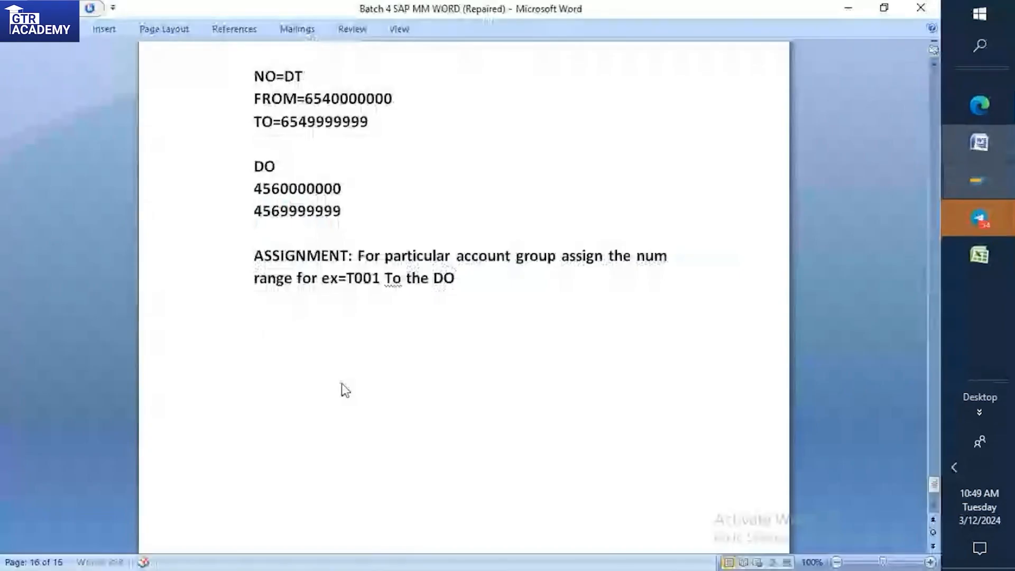
In the Word notes, add the heading "ONE TIME VENDOR" after the assignment paragraph, with a blank line above and a new line below.
key("Return")
type("ONE TIM")
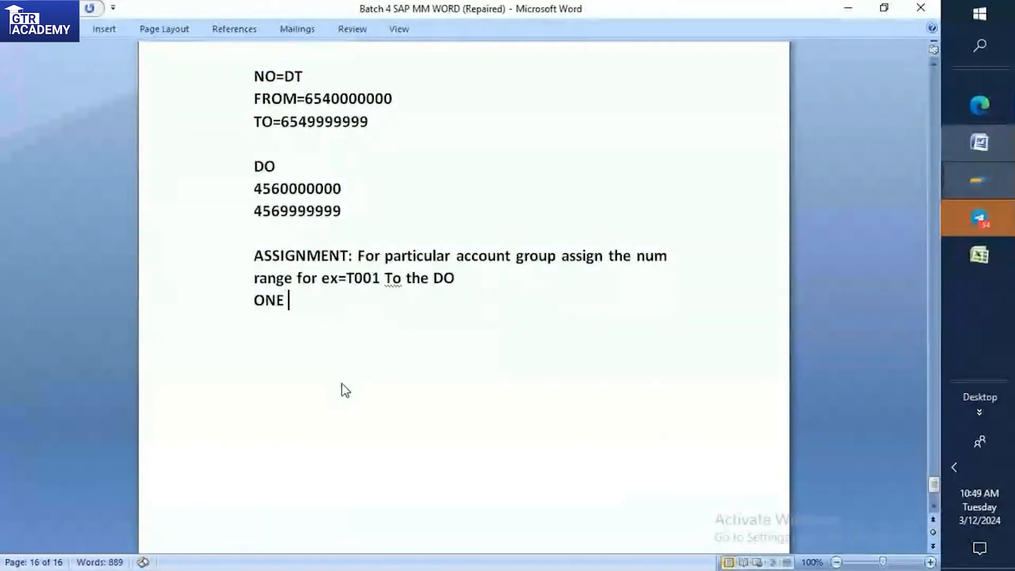
type("E VE")
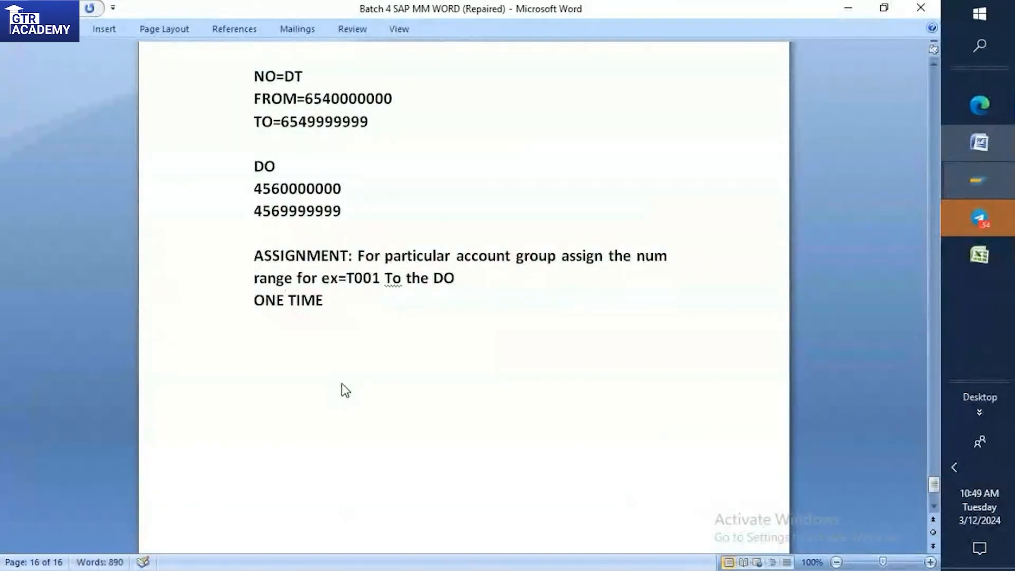
type("NDOR")
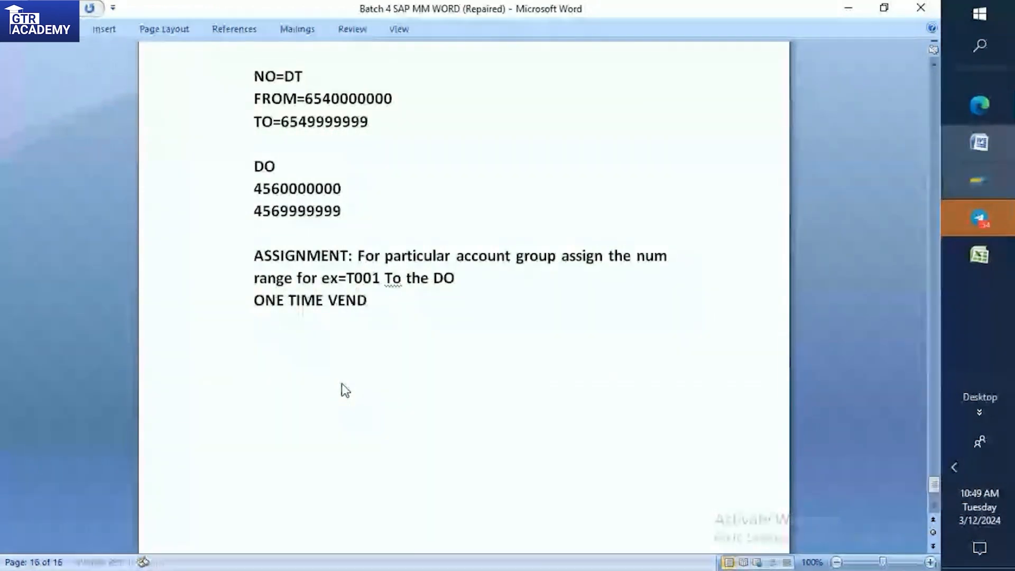
left_click(472, 281)
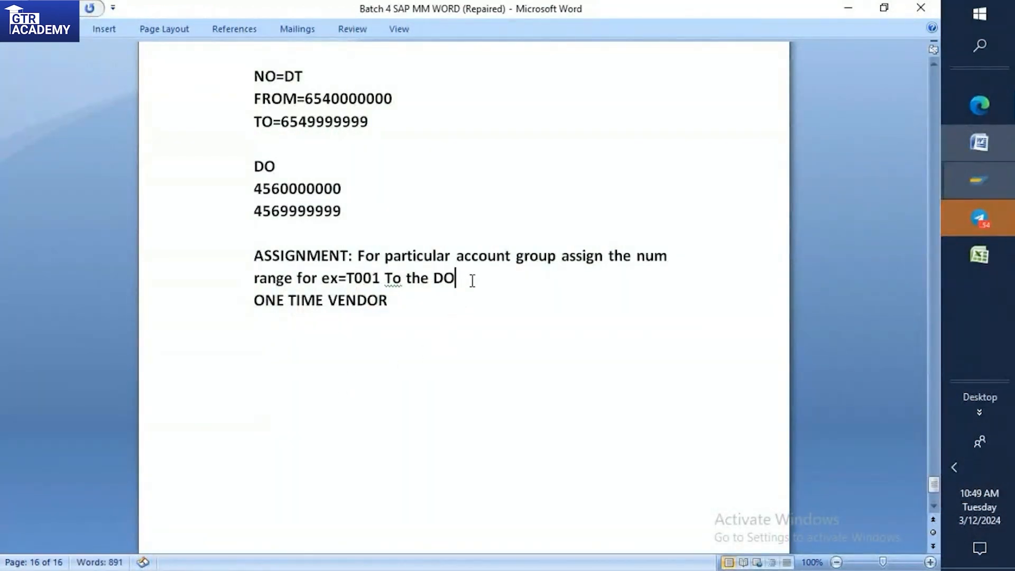
key("Return")
left_click(418, 314)
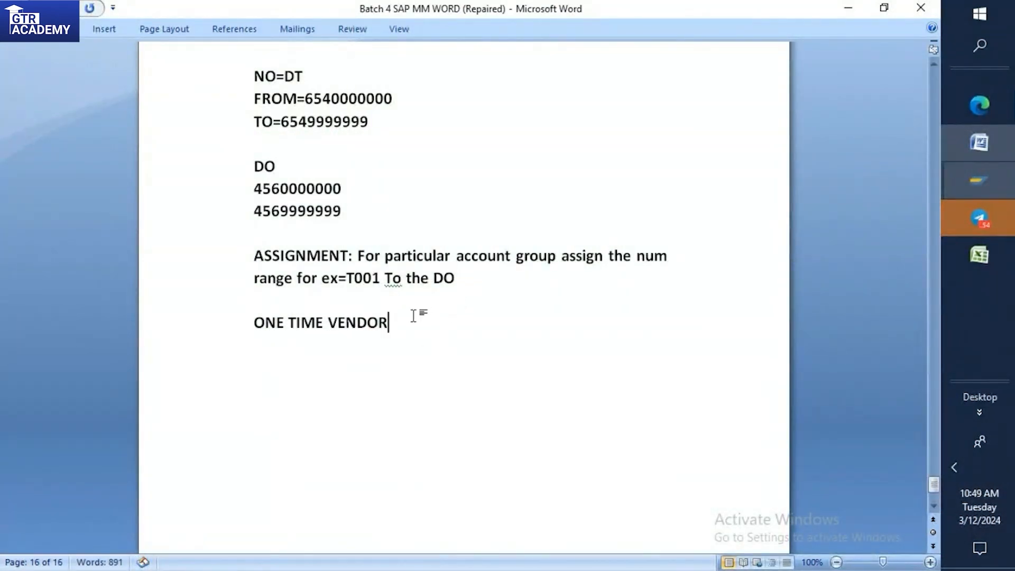
key("Return")
type("One")
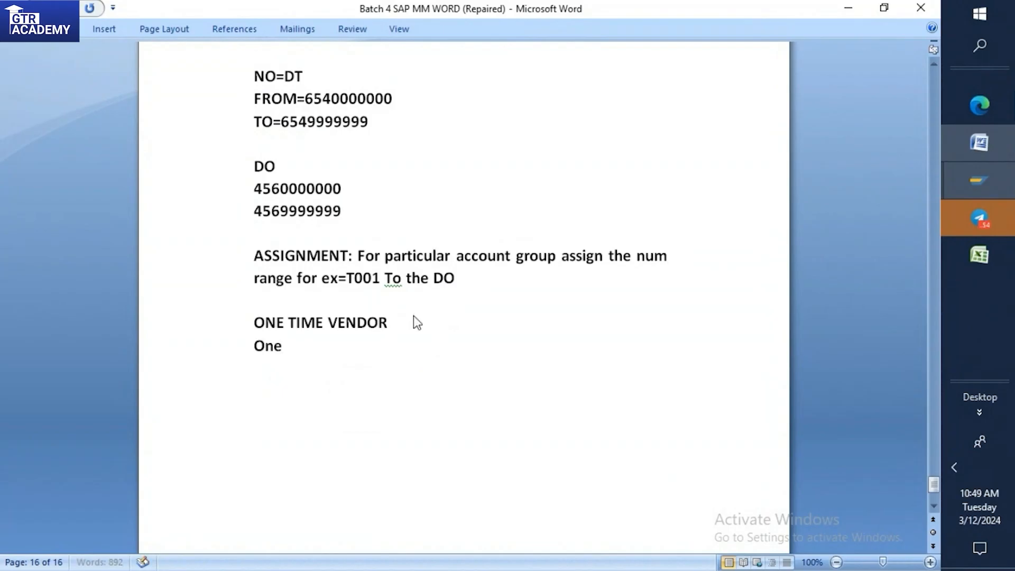
type(" time vend")
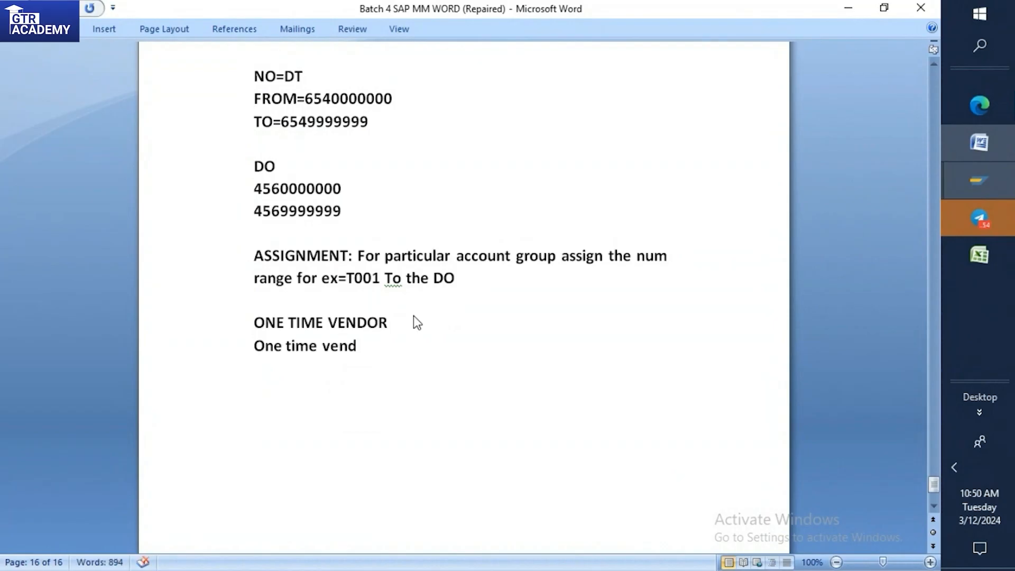
key("BackSpace")
key("BackSpace")
key("BackSpace")
key("BackSpace")
key("BackSpace")
key("BackSpace")
key("BackSpace")
key("BackSpace")
key("BackSpace")
key("BackSpace")
key("BackSpace")
key("BackSpace")
key("BackSpace")
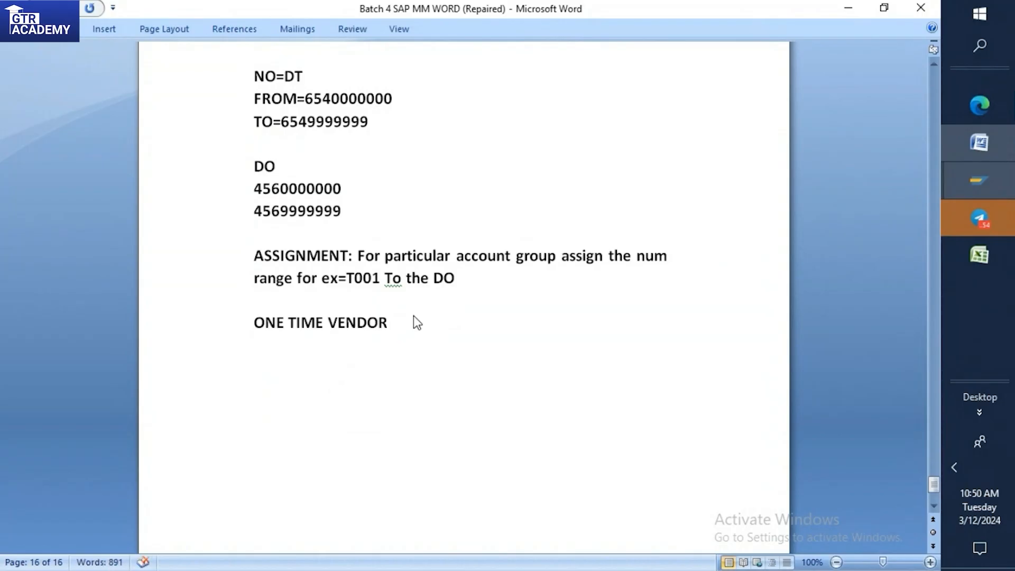
Under the ONE TIME VENDOR heading, write "A vendor from which normally we dnt procure material frequently,may be once in a year".
type("A vendor from w")
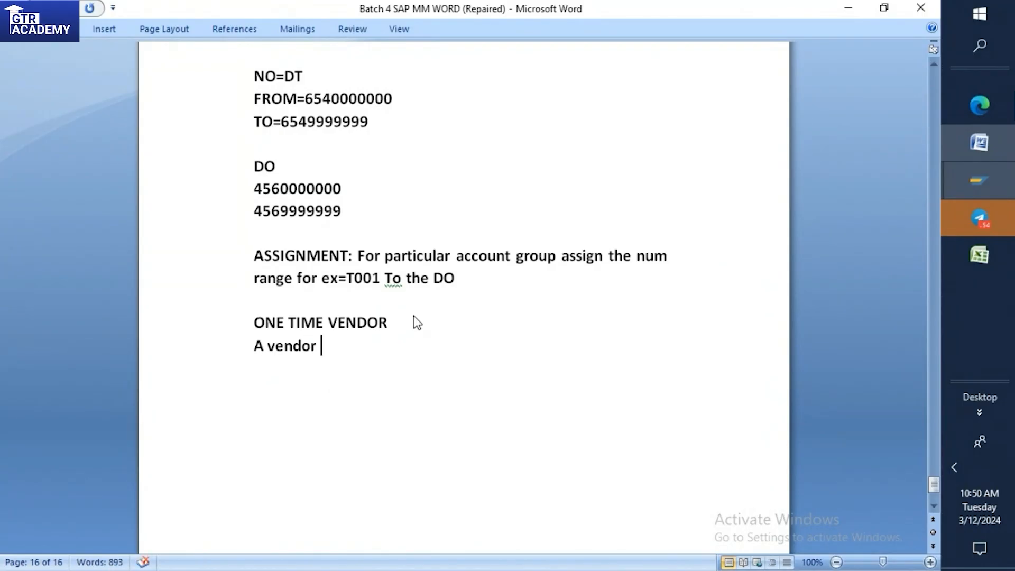
type("h")
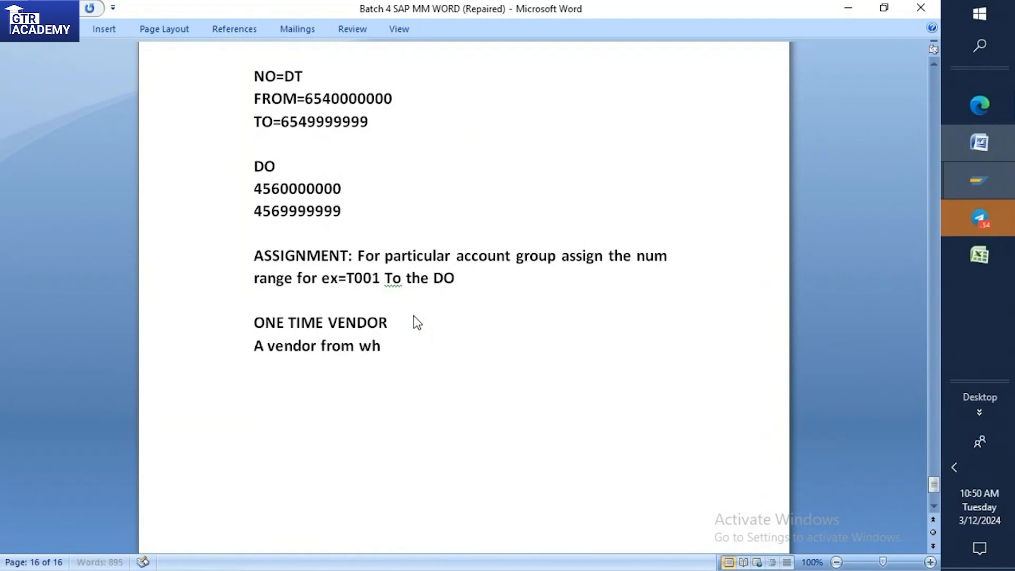
type("ich normall")
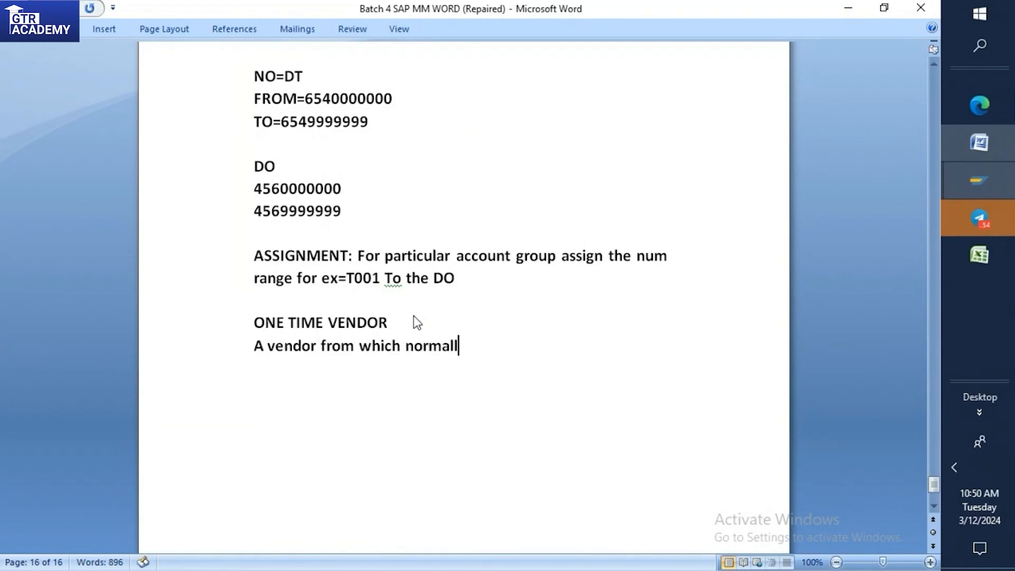
type("y we dnt")
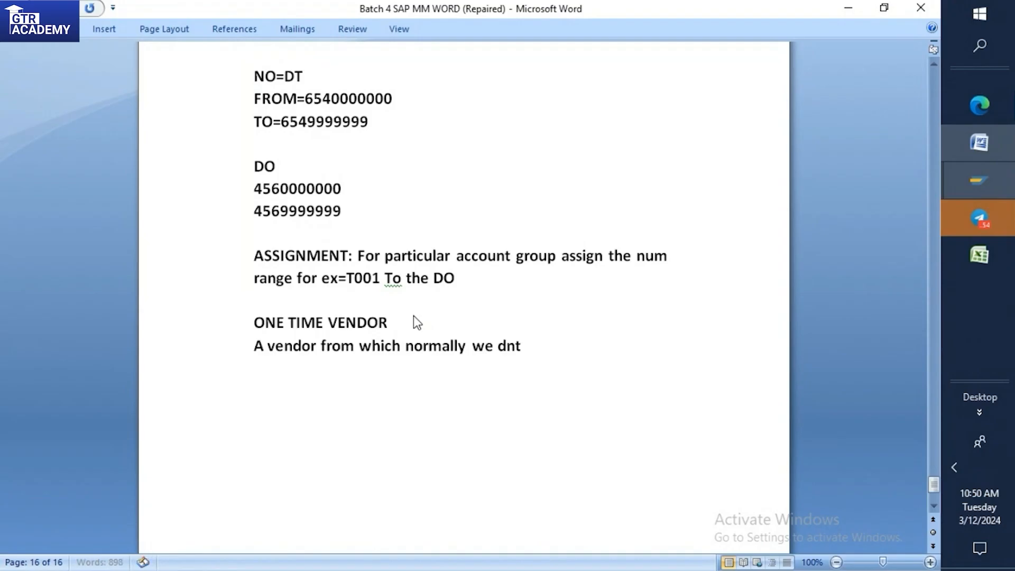
type(" pro")
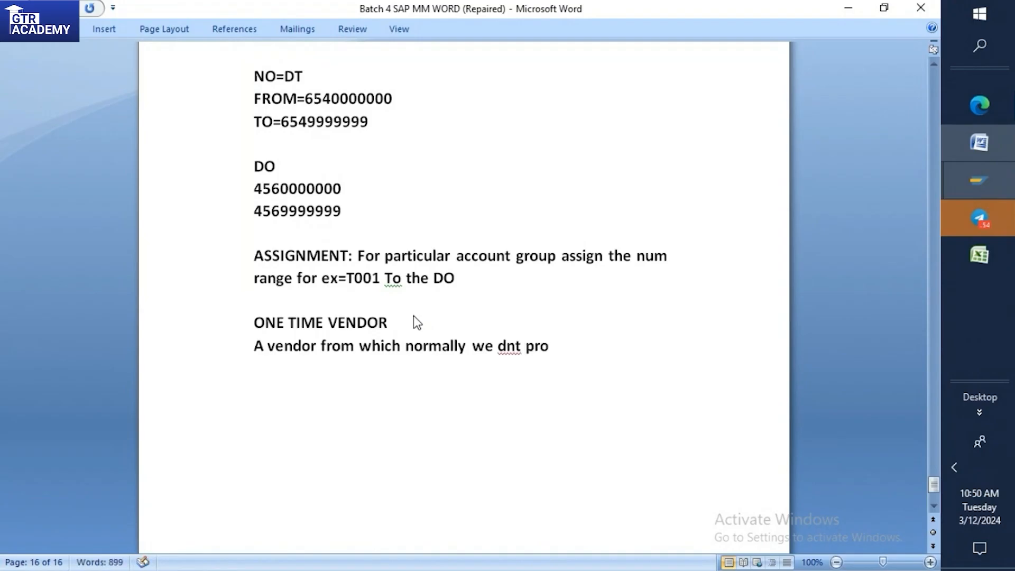
type("cure mat")
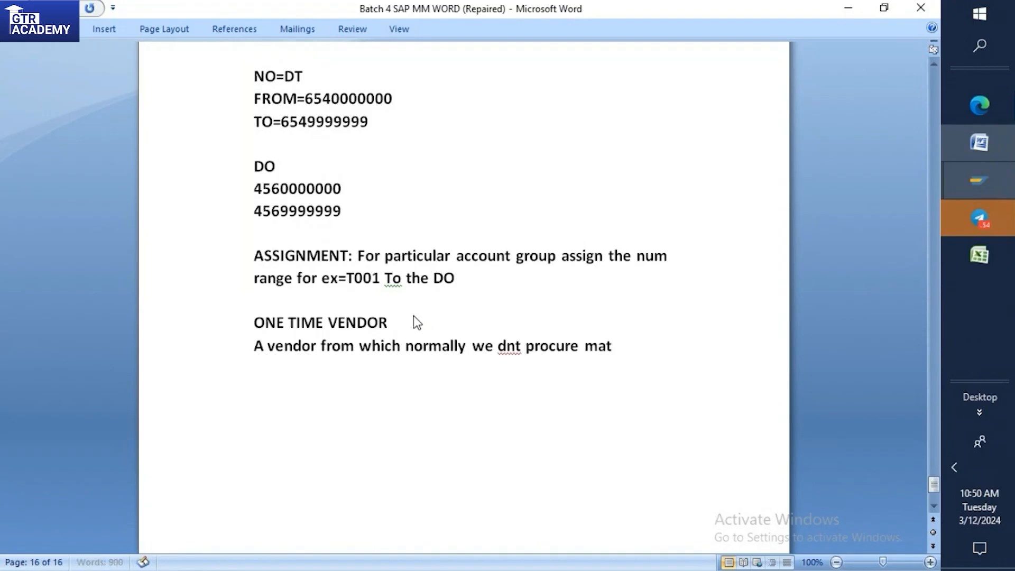
type("erial ")
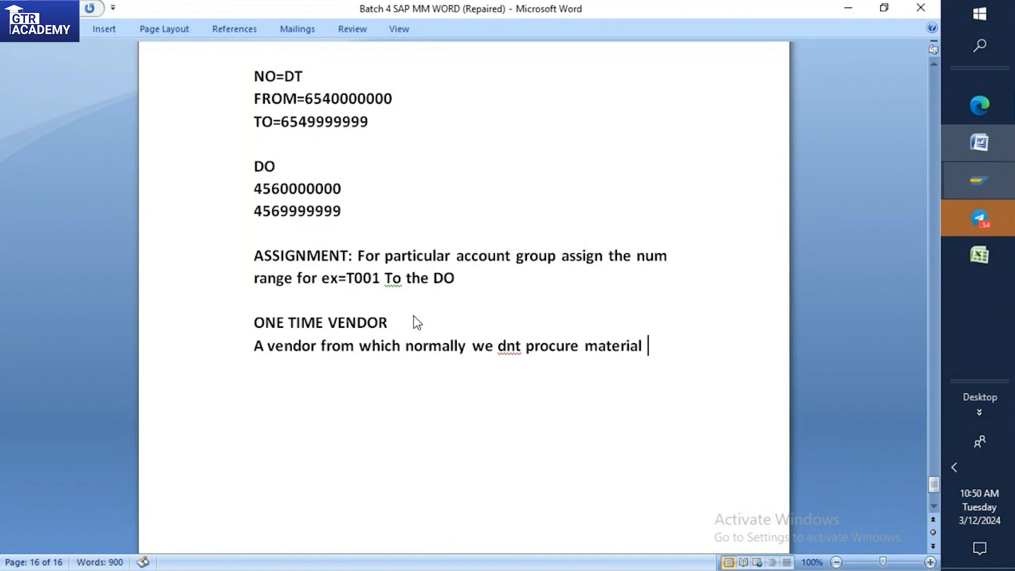
type("frequently")
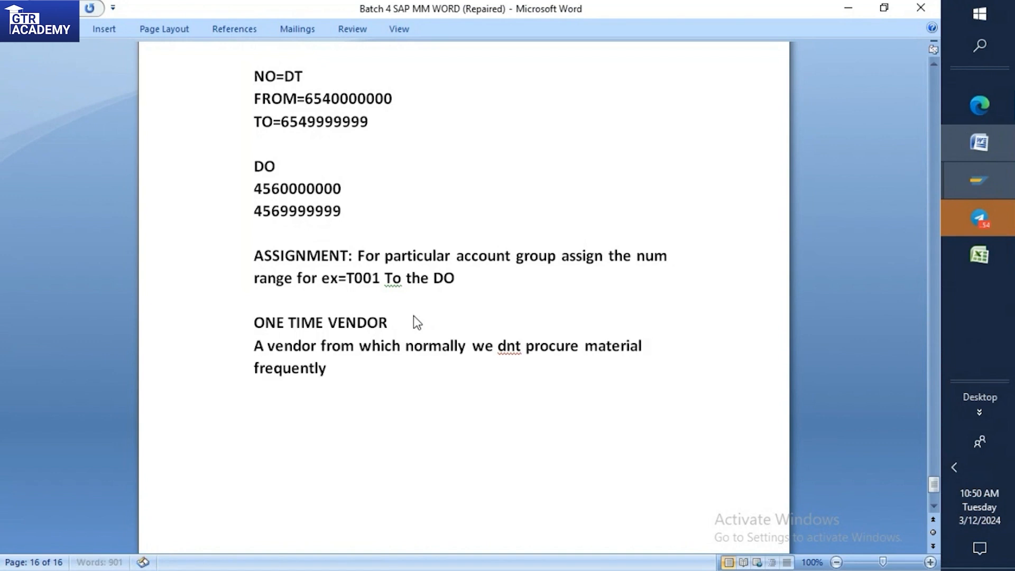
key("BackSpace")
type(",may be")
type("nc")
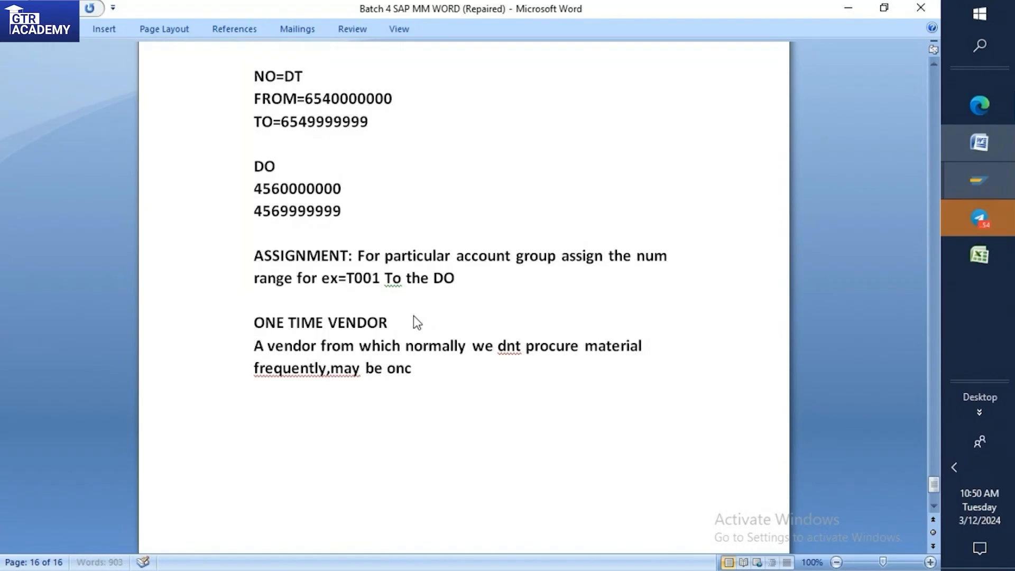
type("e in a year")
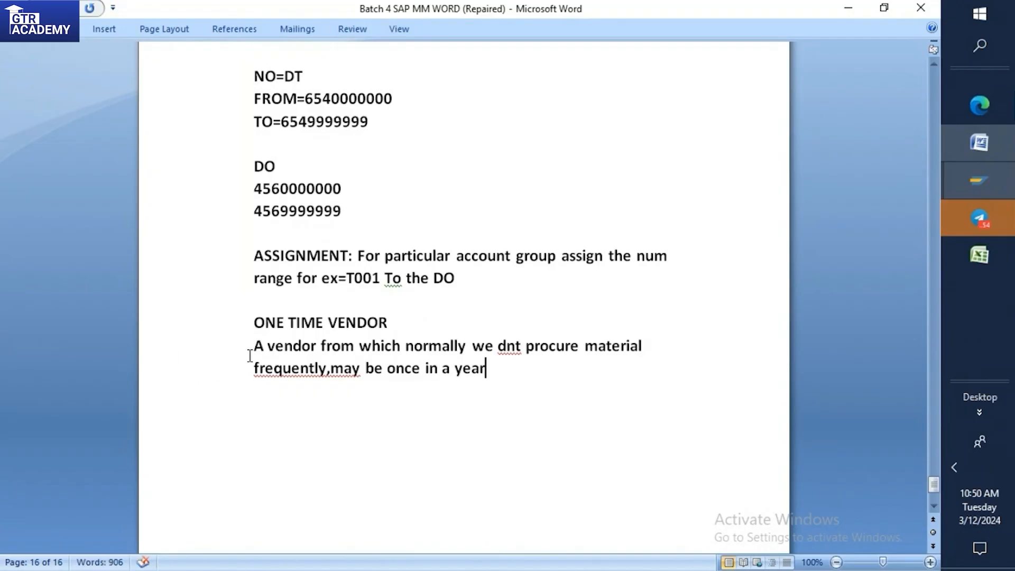
Add a new line reading "One time vendor Adress should be maintained during PO Creation" below the one-time vendor definition.
key("Return")
type("One time")
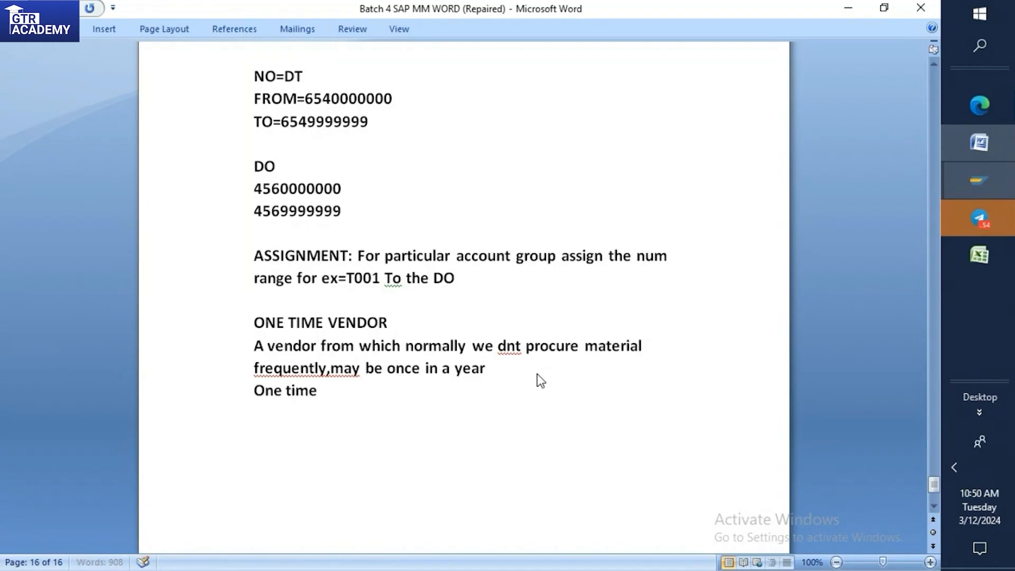
type(" vendor  Adre")
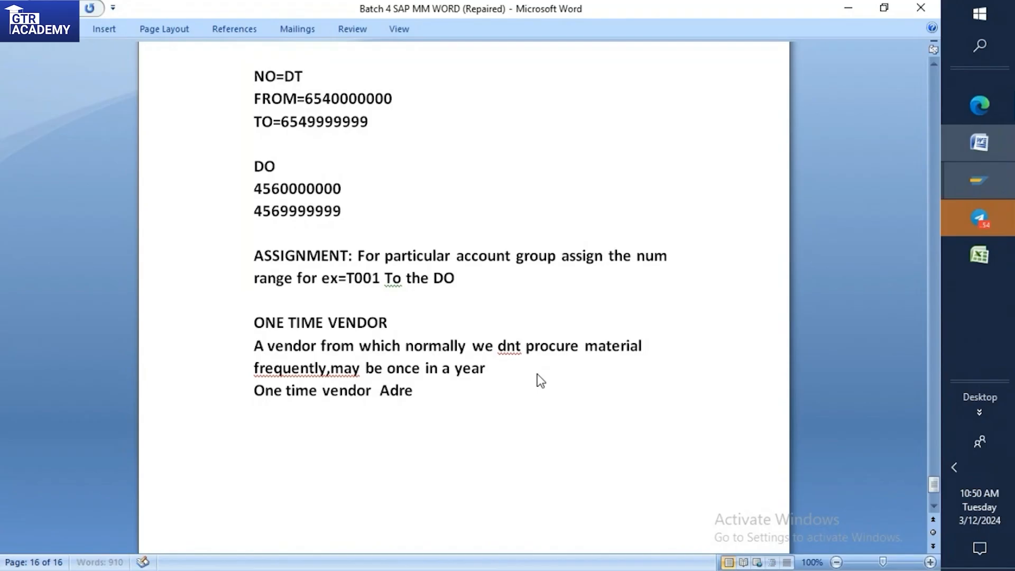
type("ss shou")
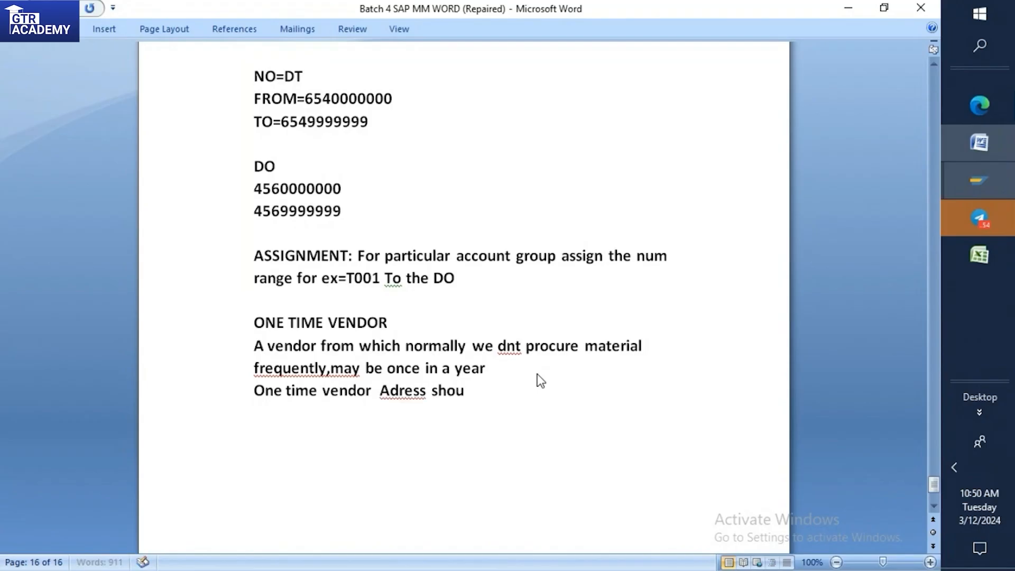
type("ld be ")
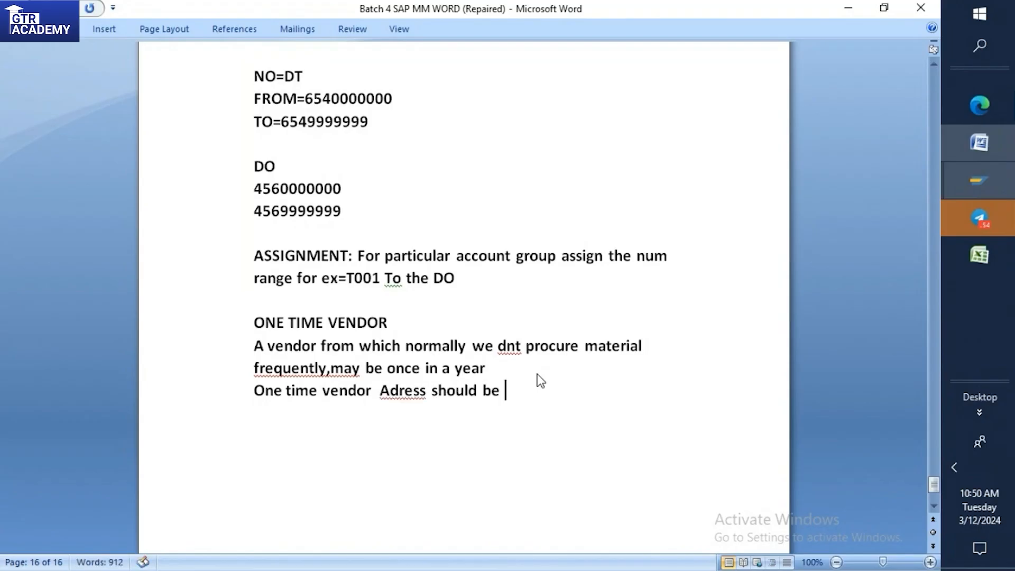
type("maintaine")
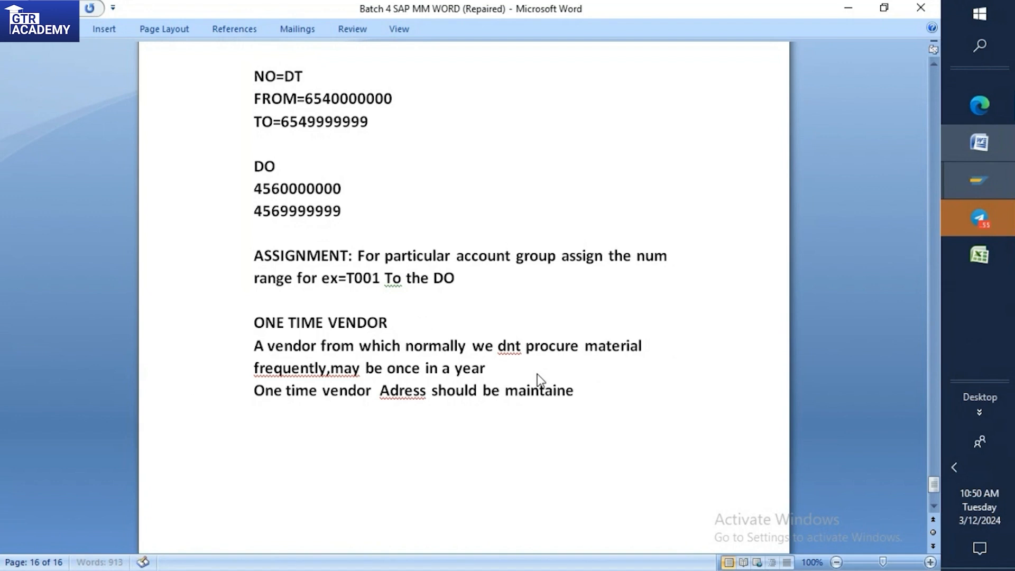
type("d during PO")
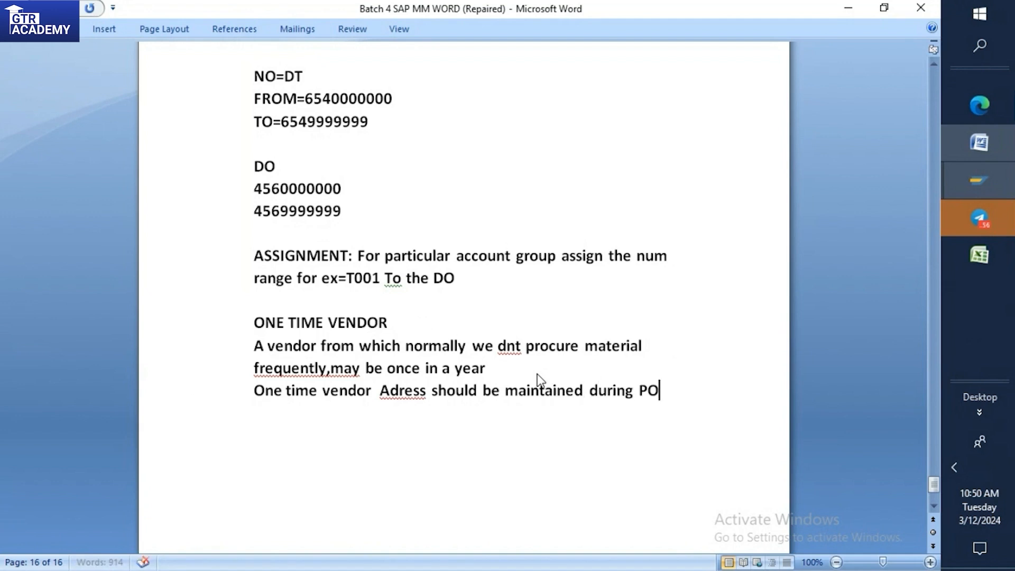
type(" Creation")
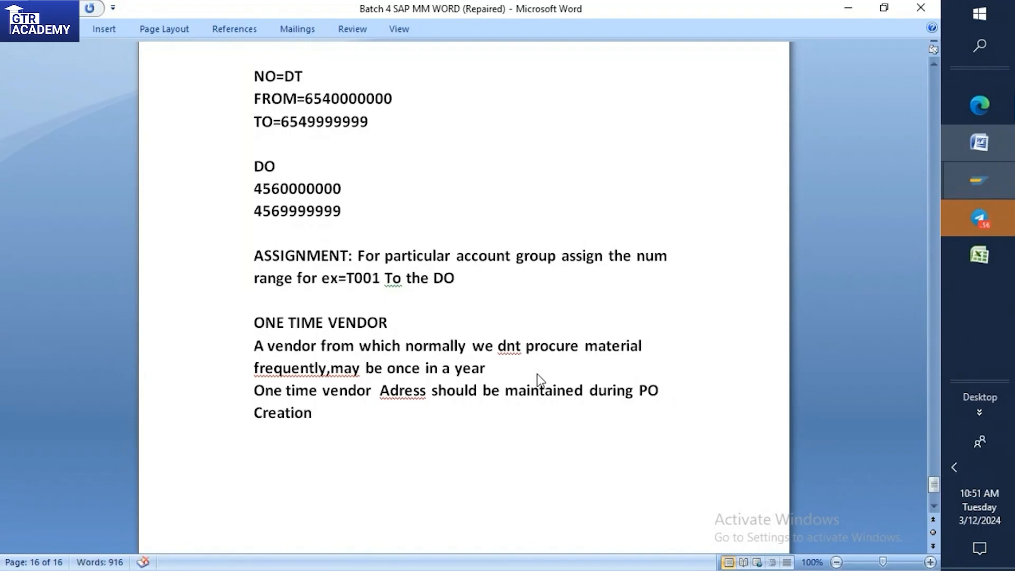
Add a new line reading "Account Details should be maintained During IR Creation" below the PO creation note.
key("Return")
type("Acco")
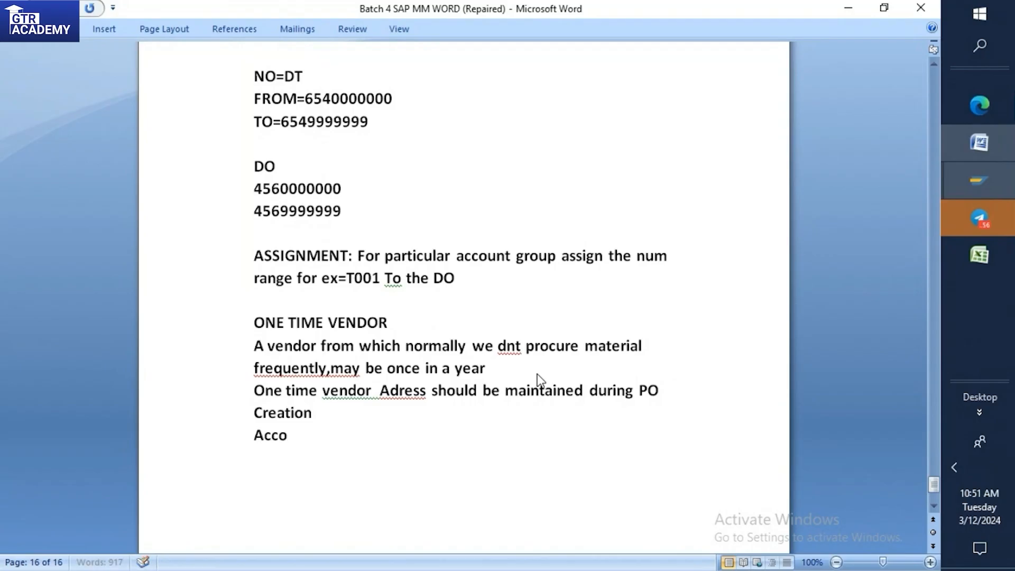
type("unt Details s")
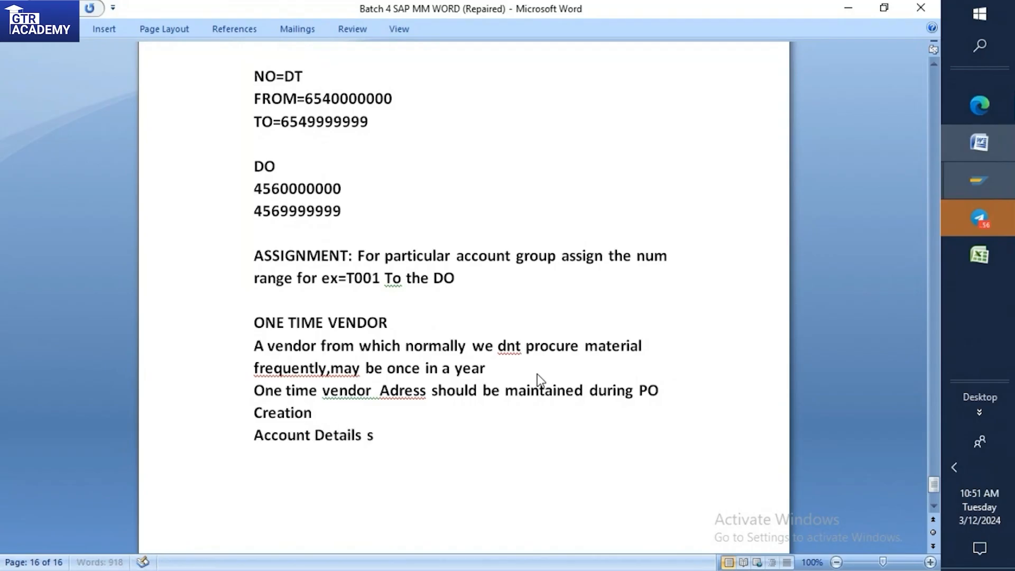
type("hou")
type("ld be ")
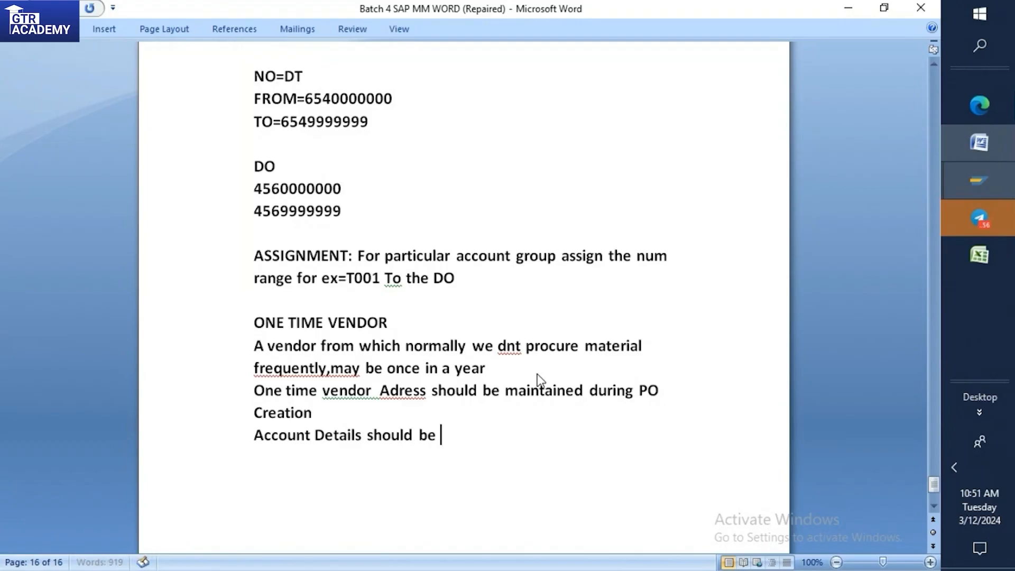
type("maintaine")
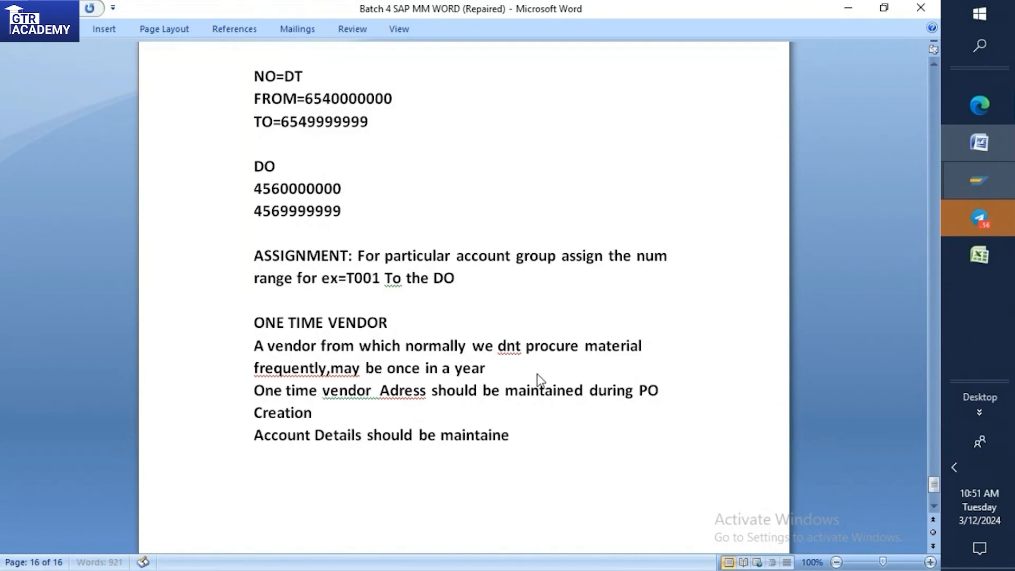
type("d During")
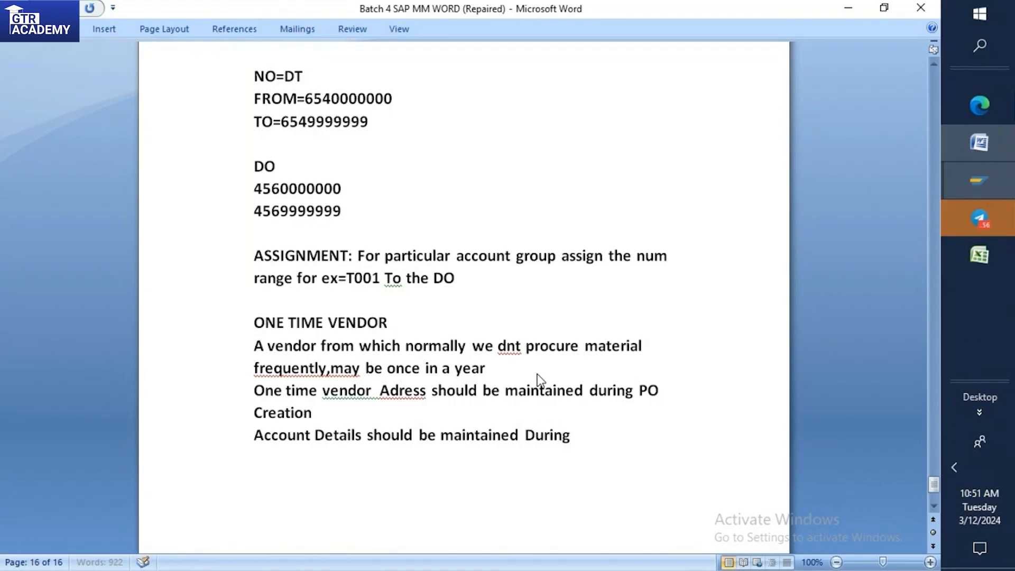
type(" IR Creation")
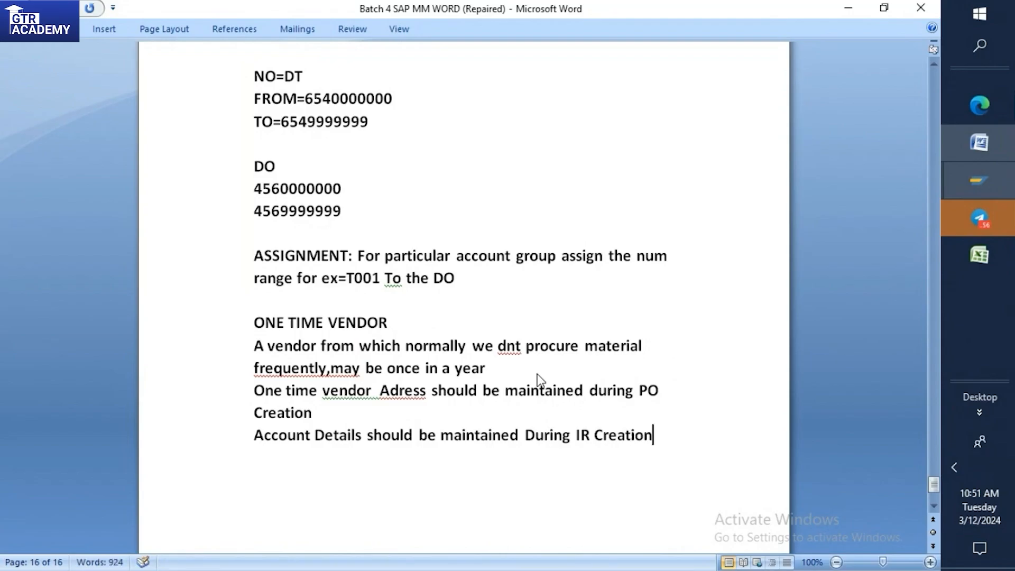
Number the three one-time vendor notes by prefixing them with "1)", "2)" and "3)".
left_click(253, 350)
type("1)")
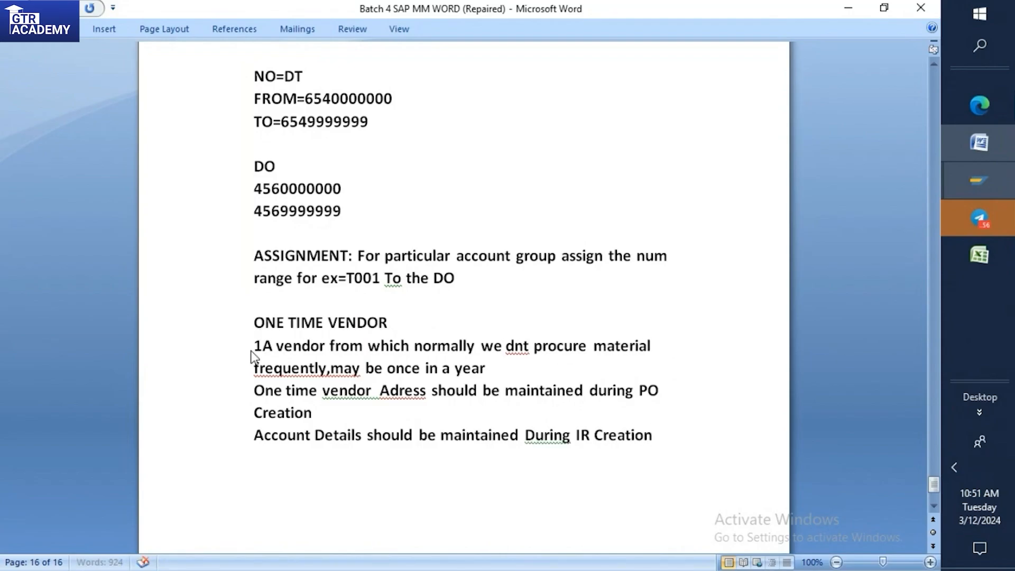
left_click(255, 391)
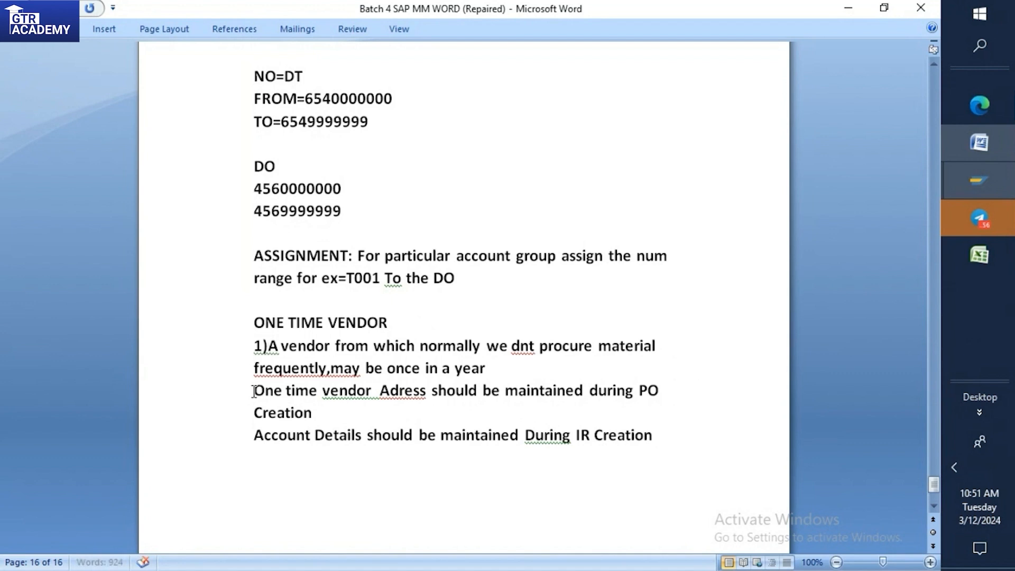
type("2)")
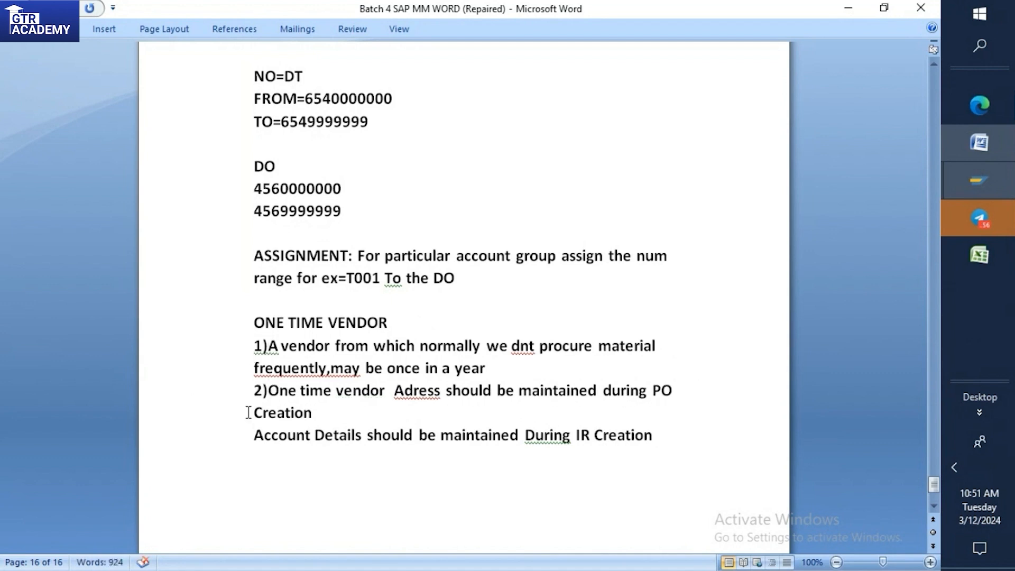
left_click(252, 432)
type("3)")
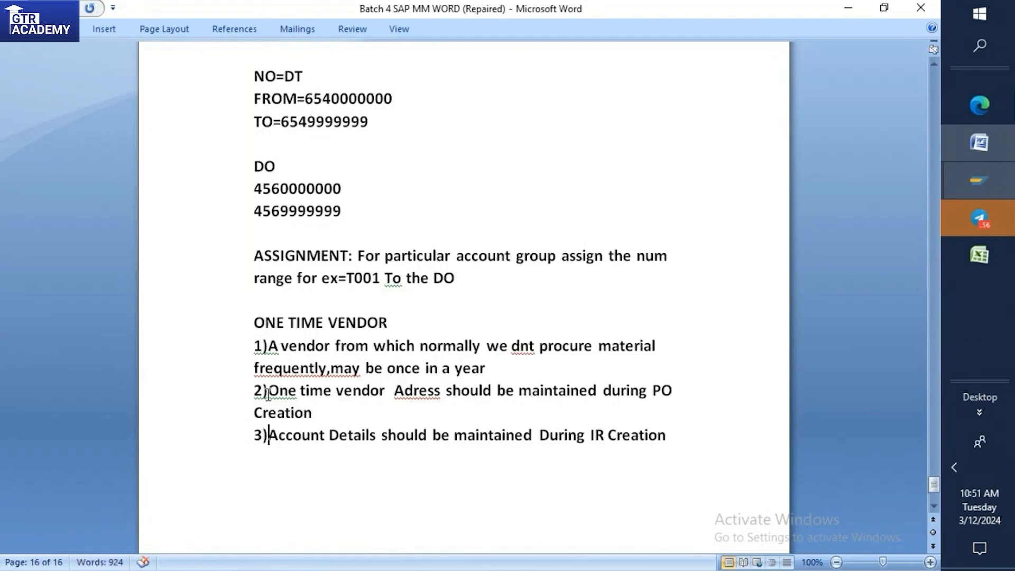
Highlight the ONE TIME VENDOR heading in yellow and end the first note with a period after "year".
scroll(296, 360, "down", 1)
left_click_drag(255, 284, 391, 283)
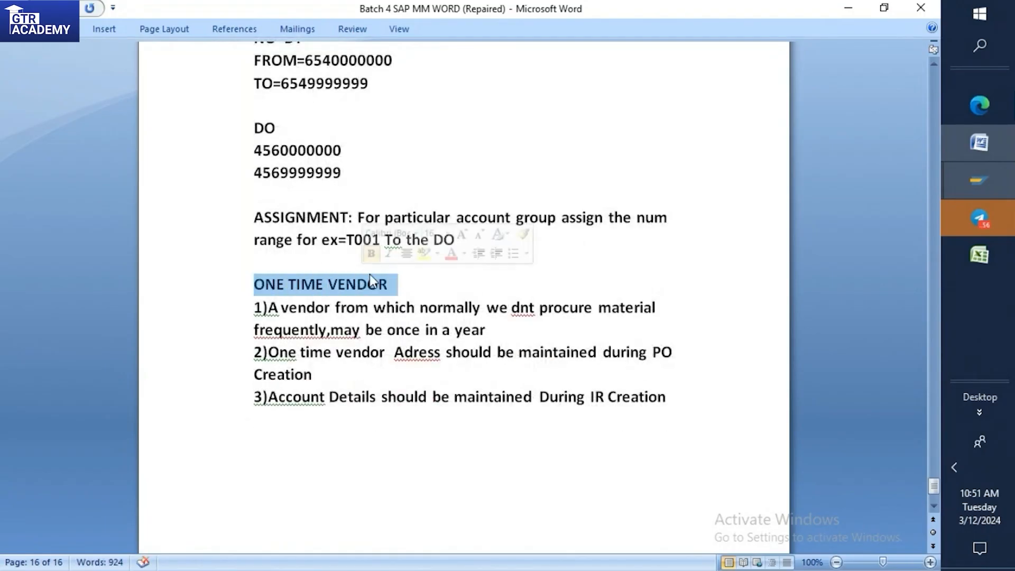
left_click(424, 252)
left_click(417, 274)
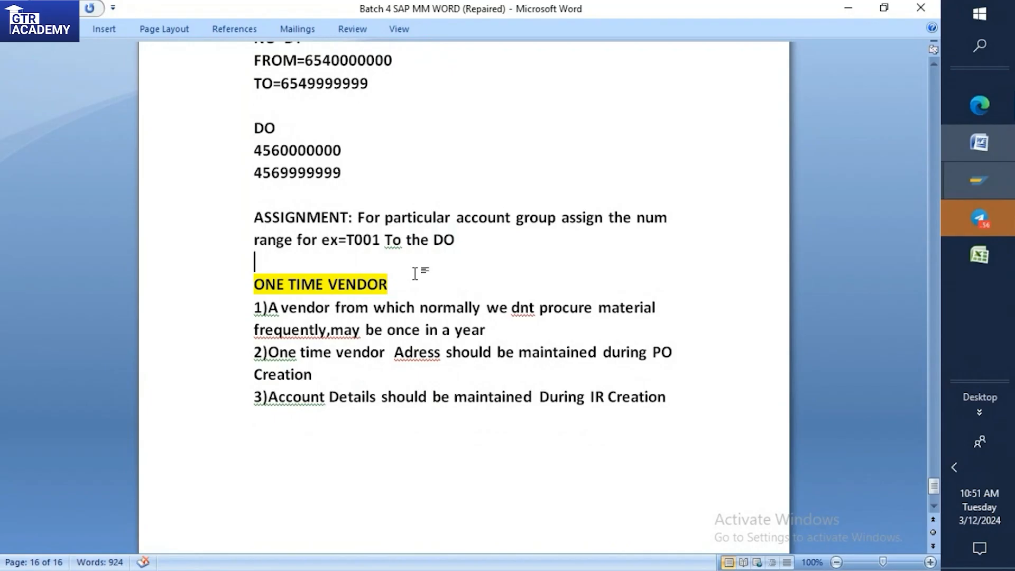
left_click(490, 330)
type(".")
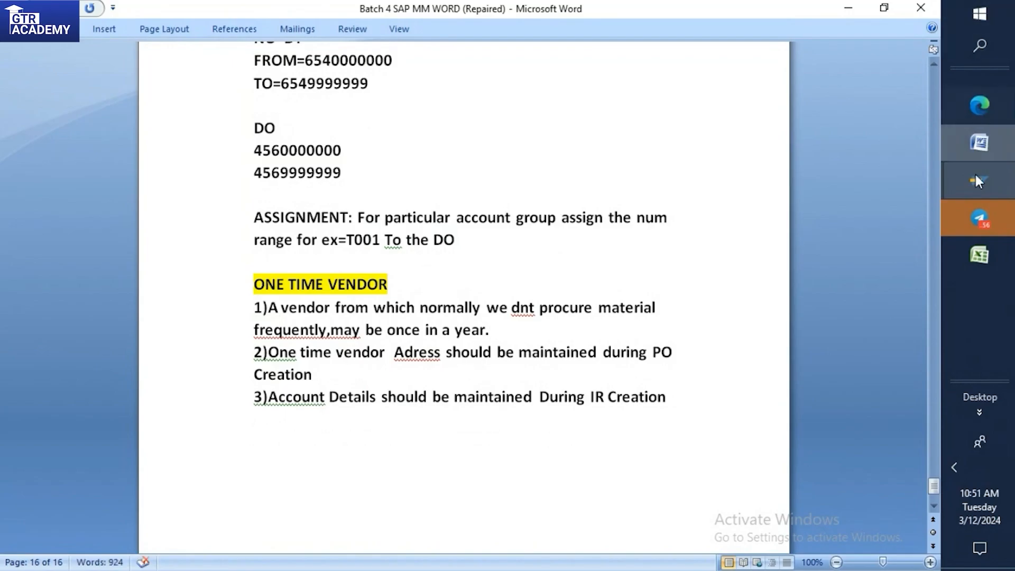
Switch to the SAP vendor list session, start transaction SPRO with /nspro, and display the SAP Reference IMG.
mouse_move(979, 188)
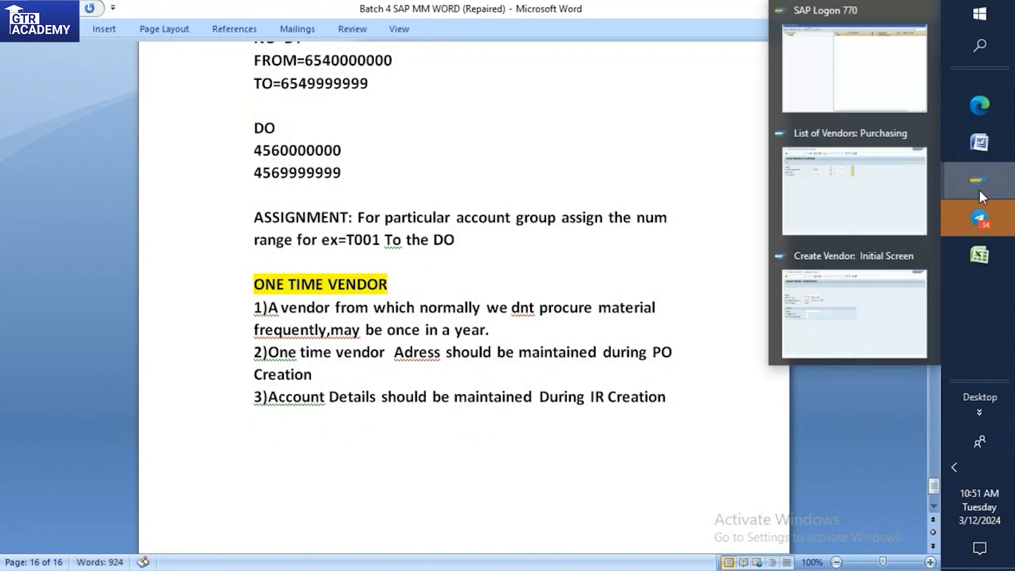
left_click(839, 211)
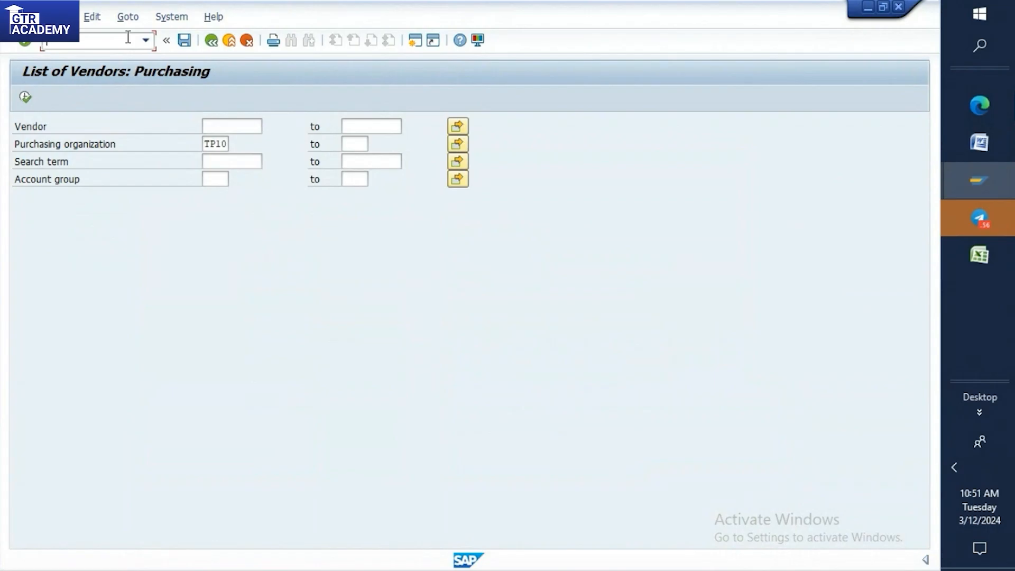
type("/nspro")
key("Return")
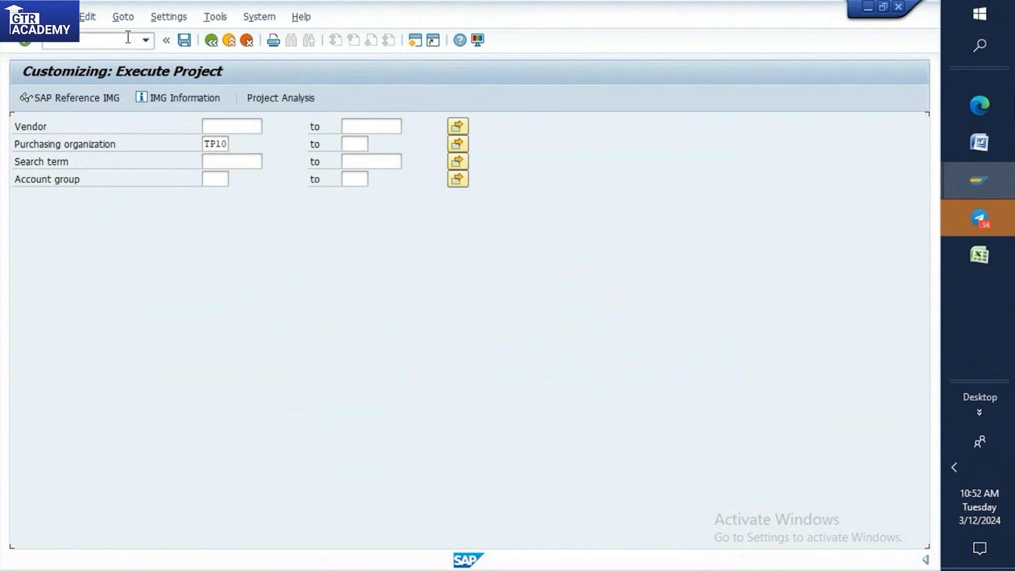
left_click(116, 100)
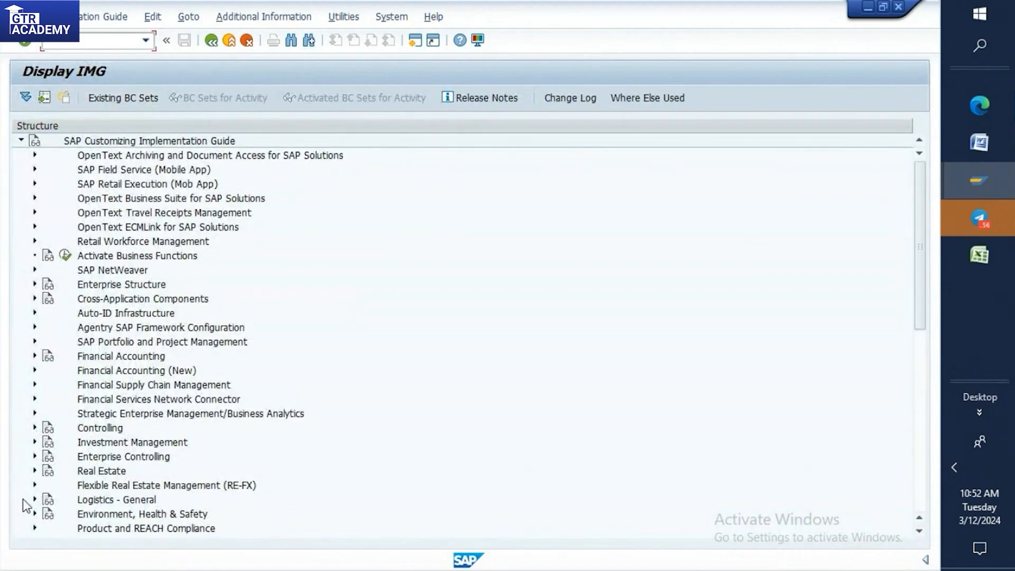
Open the Define Account Groups and Field Selection (Vendor) activity under Logistics - General, Business Partner, Vendors, Control.
left_click(35, 500)
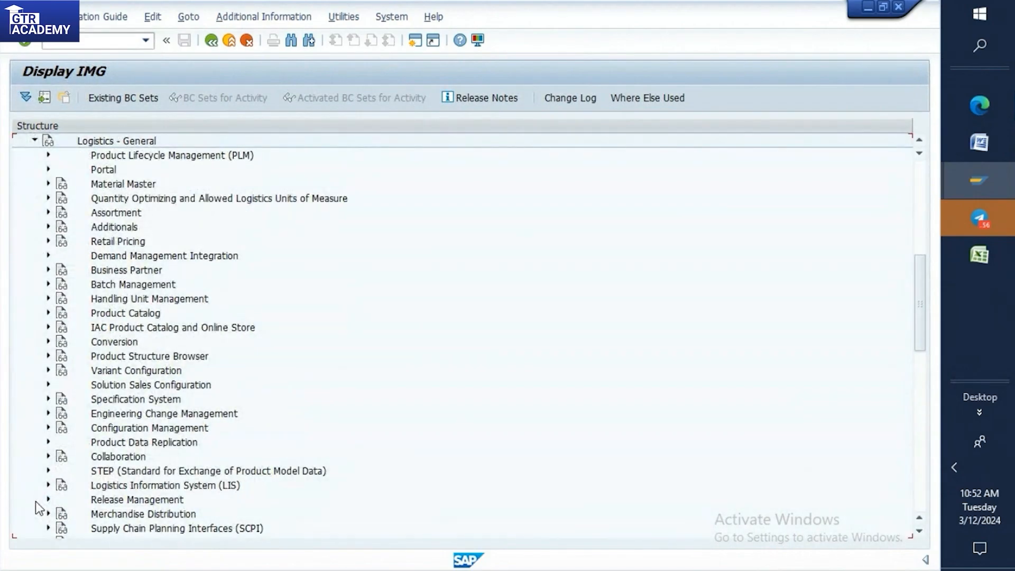
left_click(48, 271)
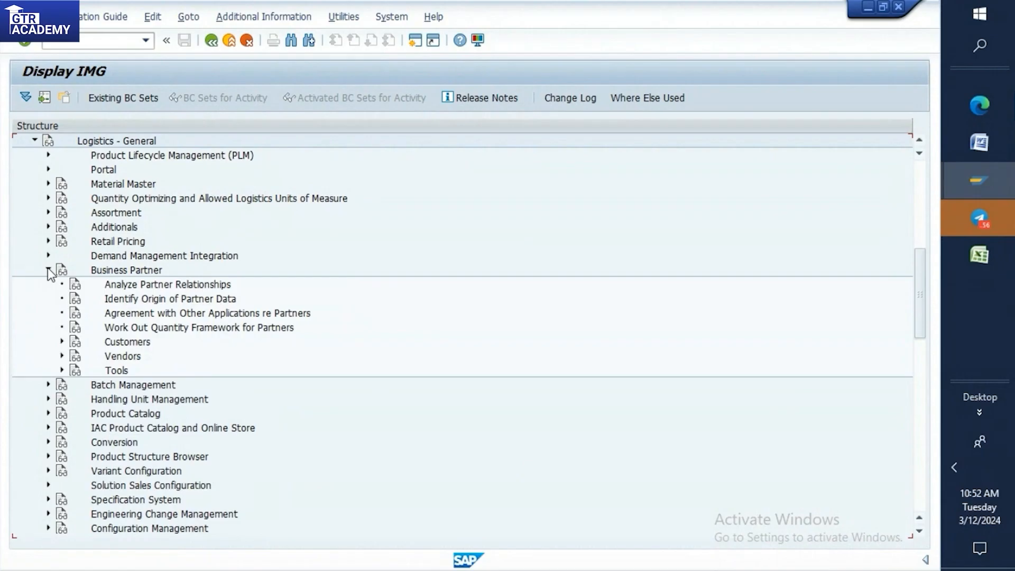
left_click(61, 358)
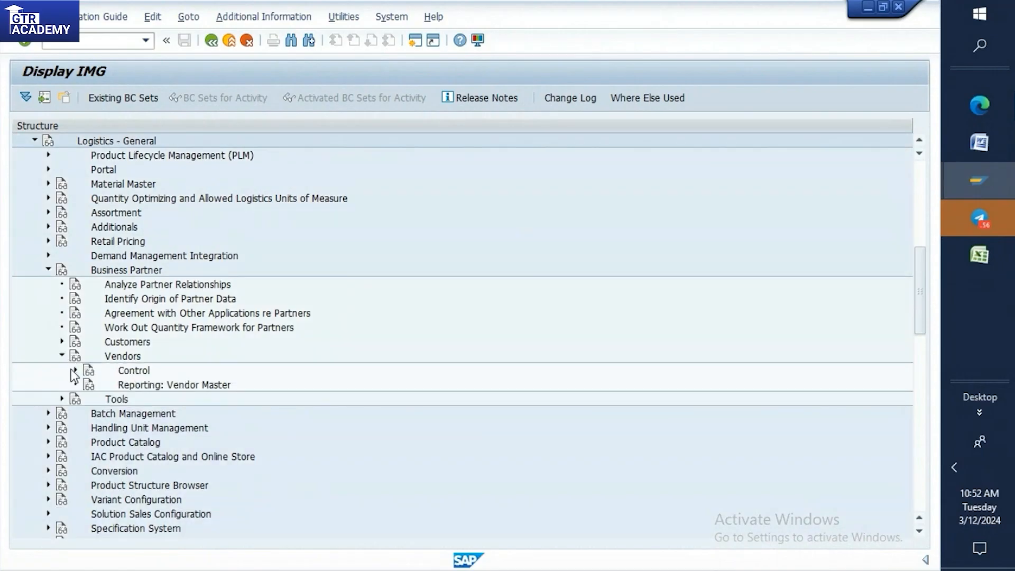
left_click(76, 371)
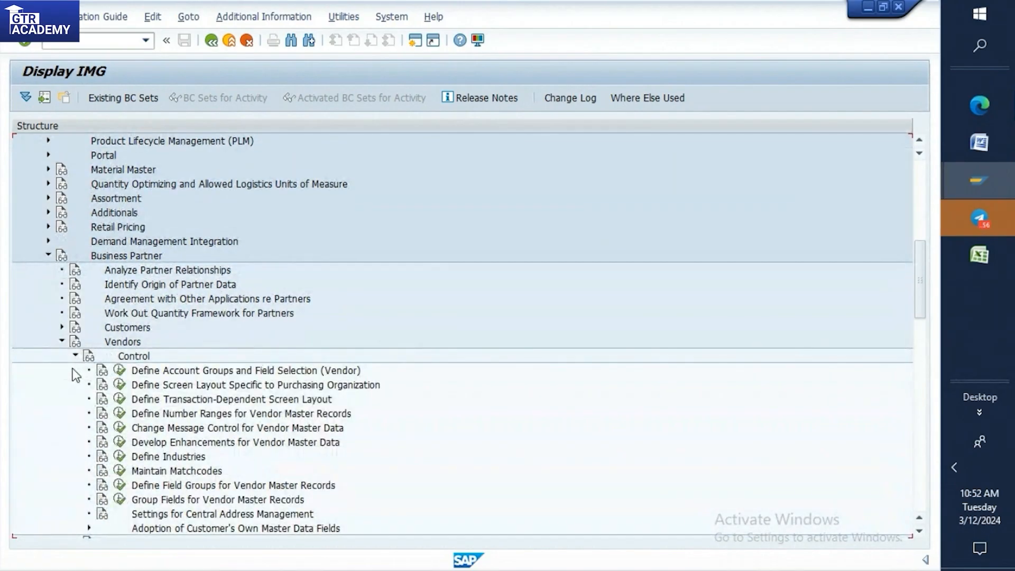
left_click(121, 371)
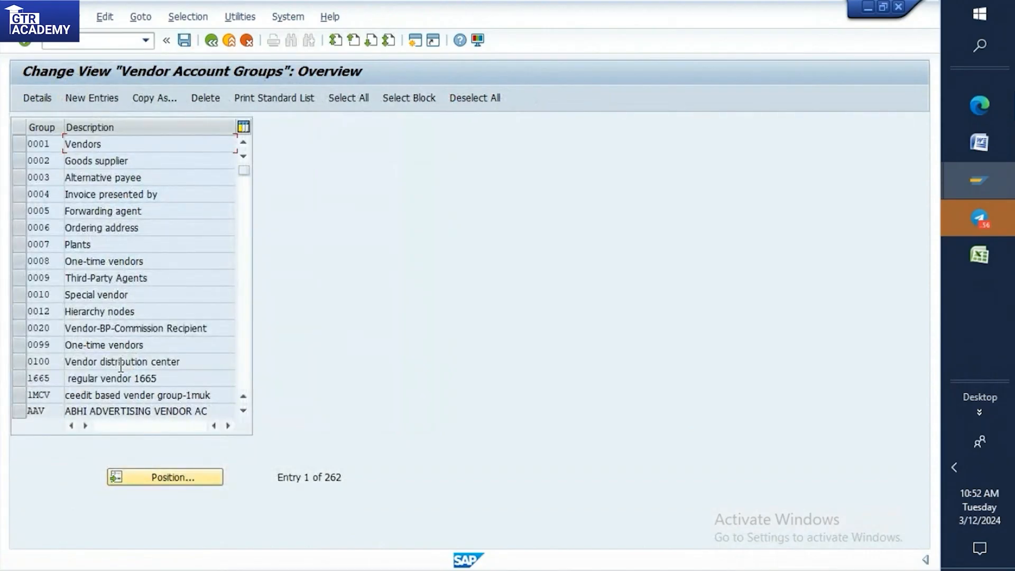
Locate vendor account group KRED in the overview and start copying it to a new entry.
left_click(160, 479)
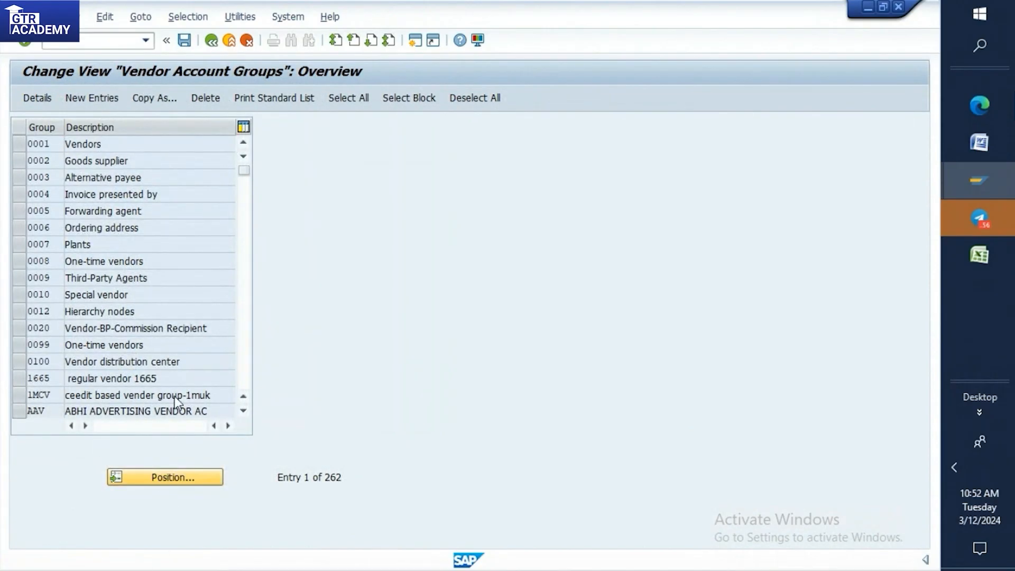
type("kred")
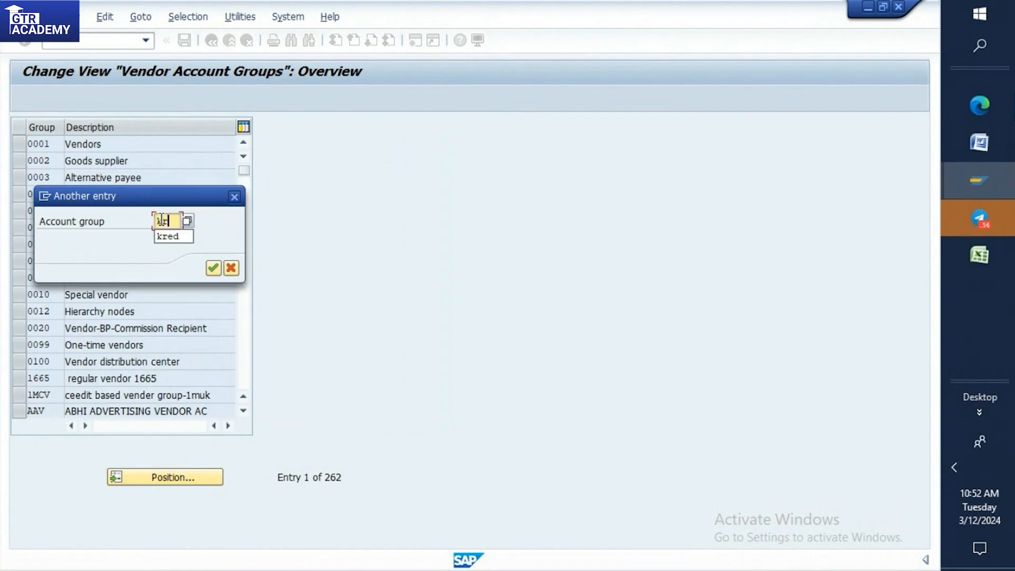
left_click(218, 268)
left_click(20, 144)
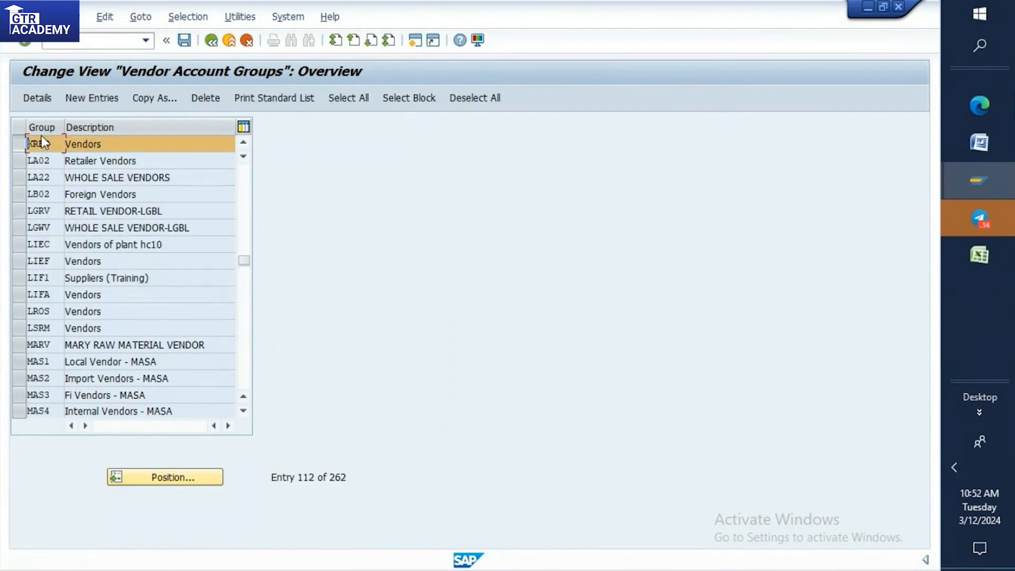
left_click(156, 97)
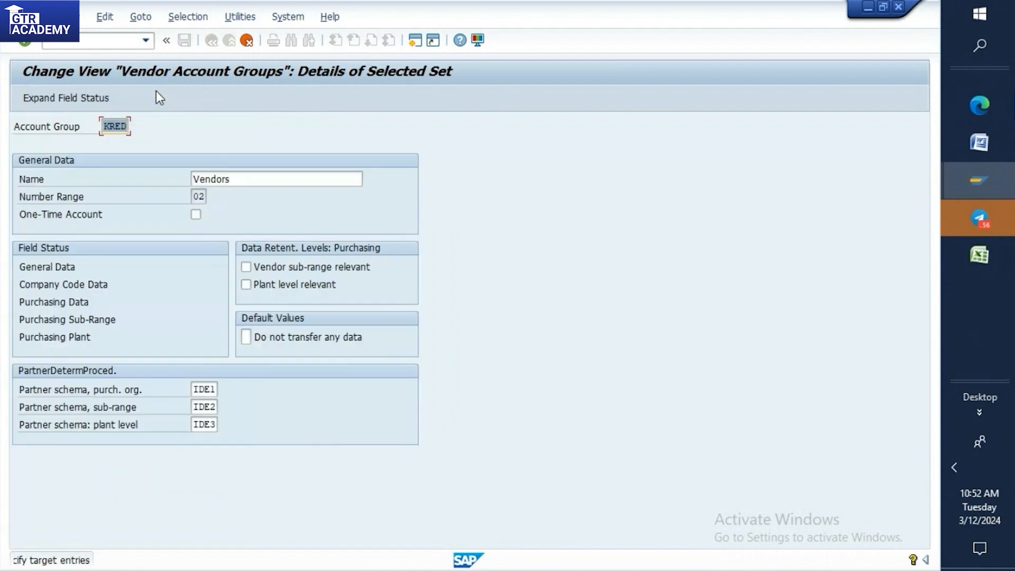
Replace the copied entry's account group key with OTV1.
left_click(126, 127)
key("BackSpace")
key("BackSpace")
key("BackSpace")
key("BackSpace")
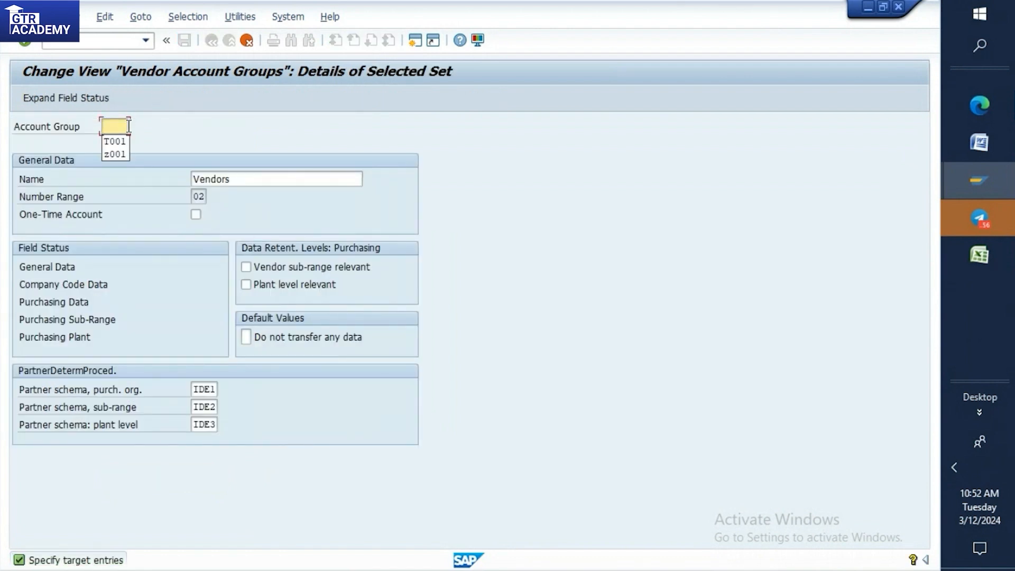
type("OT")
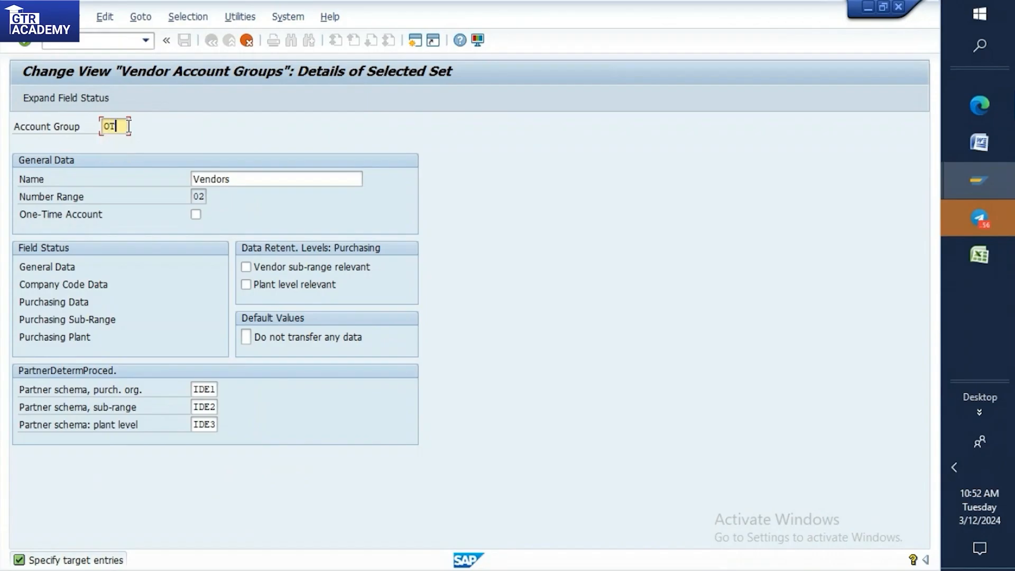
type("V1")
Switch to the Excel practice sheet and record "One time vendor" in cell I24 with "OTV1" in J24.
left_click(984, 143)
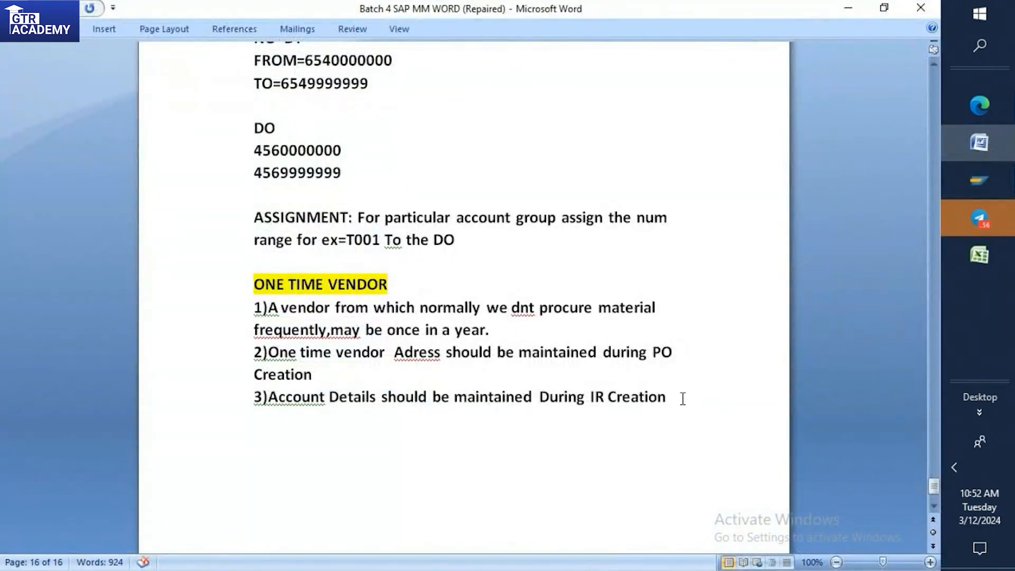
left_click(980, 255)
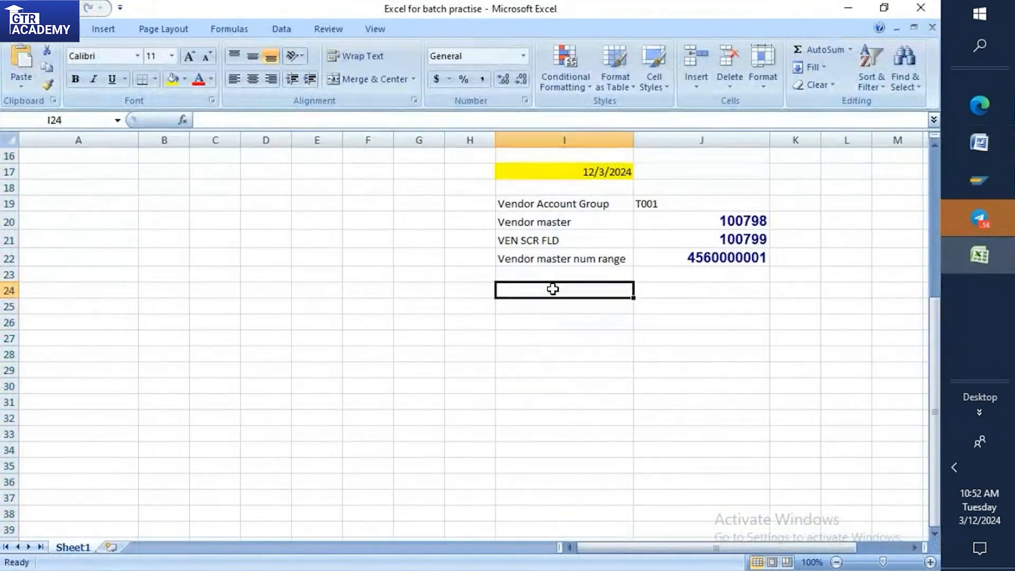
type("One time vendor")
left_click(694, 290)
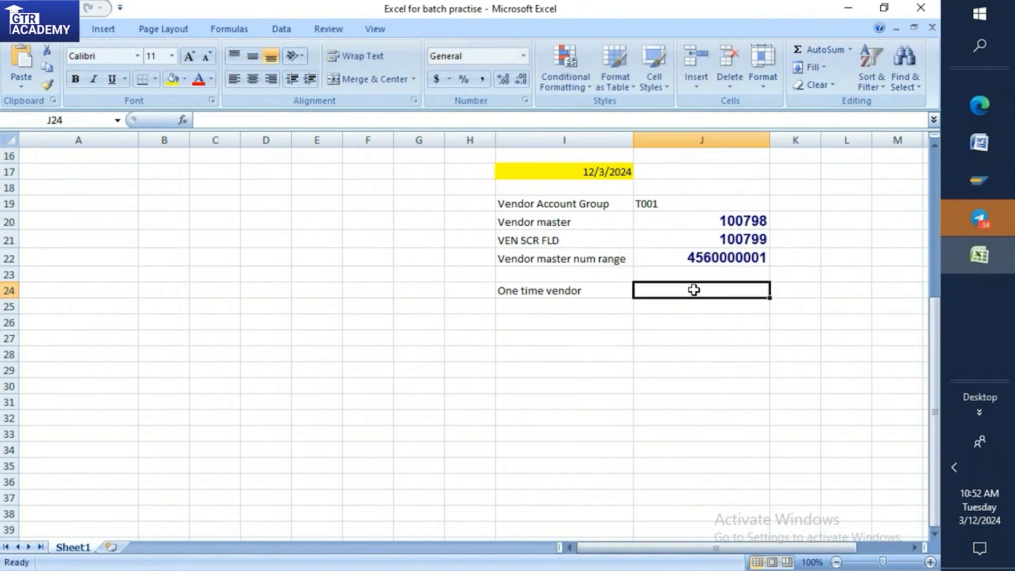
type("OTV1")
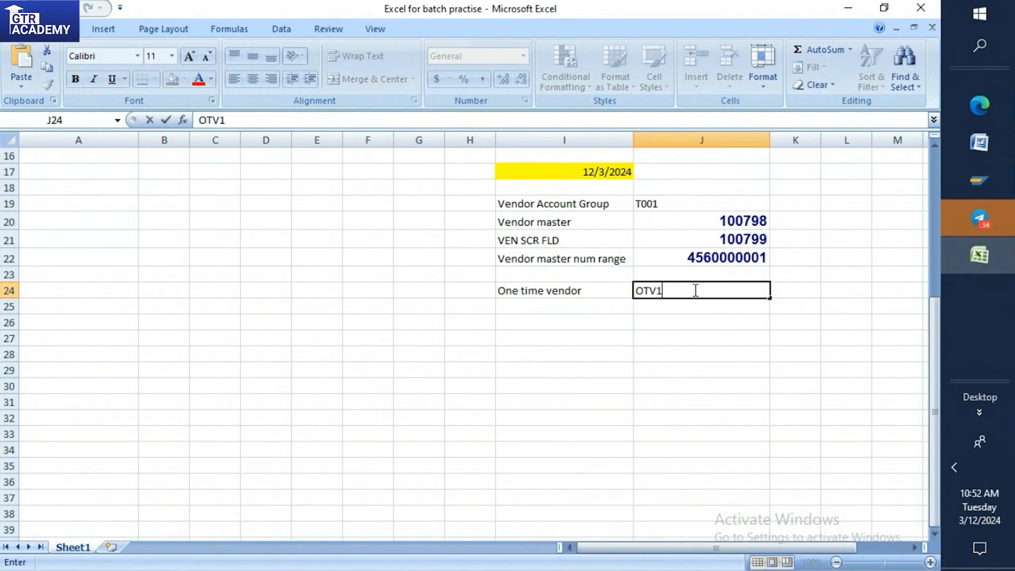
Return to the SAP vendor account group session and set the new group's name to "One time vendor".
left_click(979, 183)
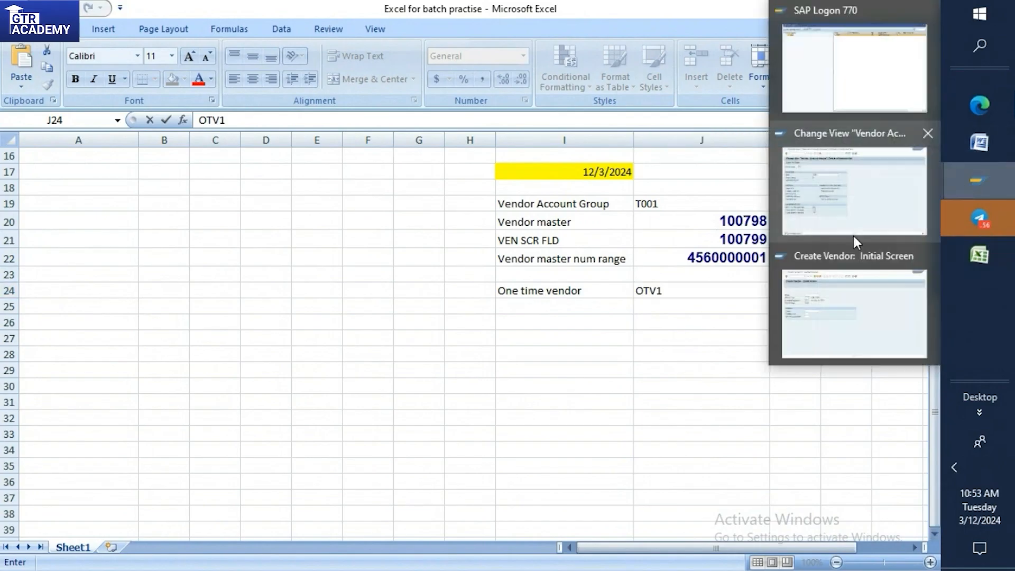
left_click(857, 177)
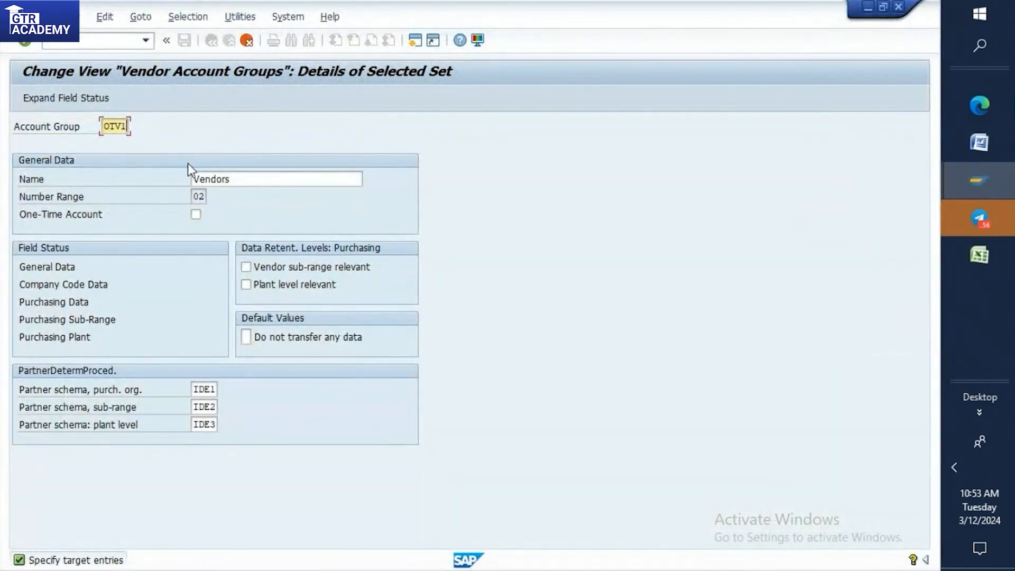
double_click(193, 179)
key("BackSpace")
type("ON")
key("BackSpace")
key("BackSpace")
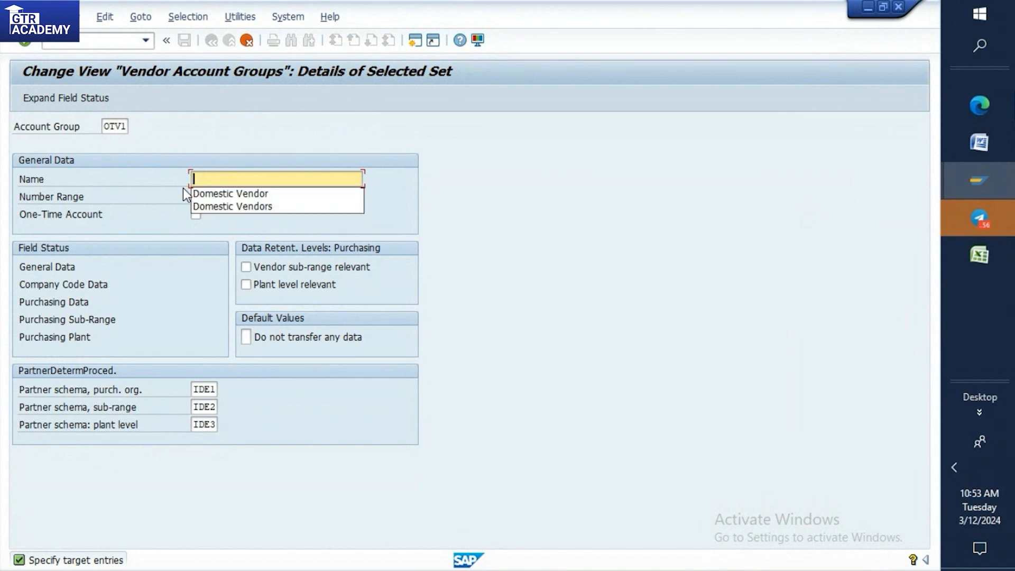
type("One t")
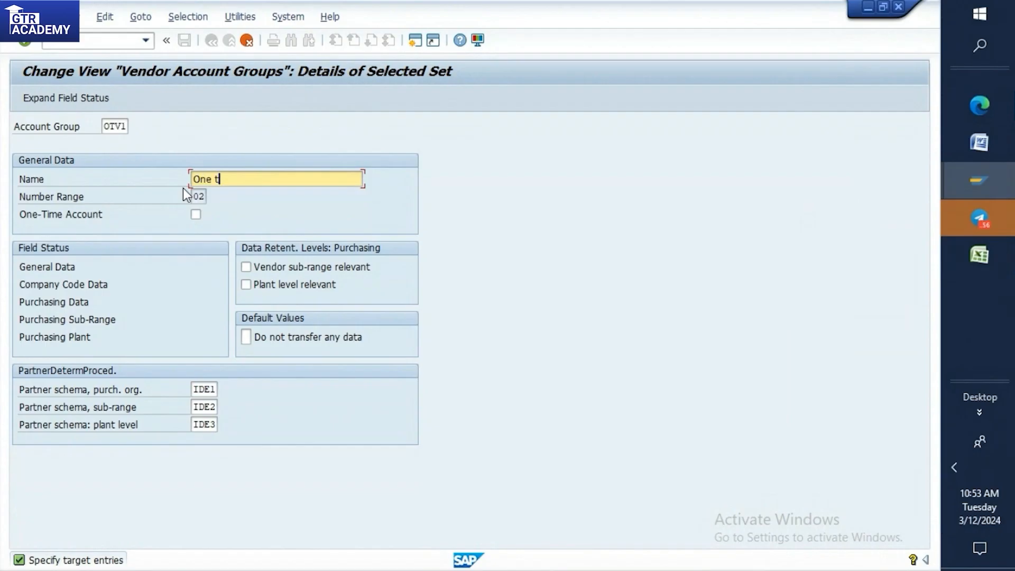
type("ime vendor")
Mark account group OTV1 as a One-Time Account, complete the copy and save it with the customizing request prompt accepted.
left_click(196, 215)
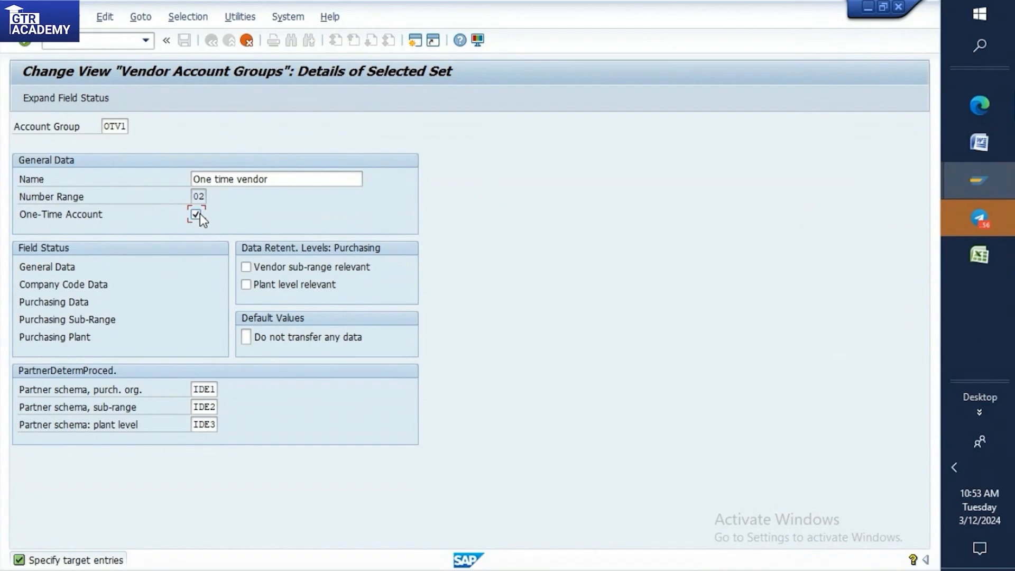
key("Return")
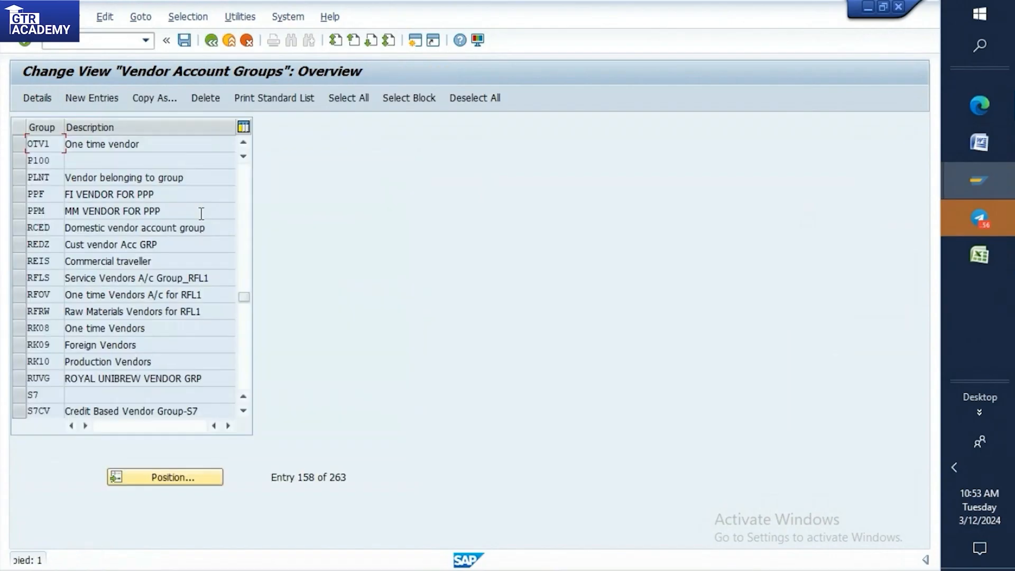
left_click(183, 43)
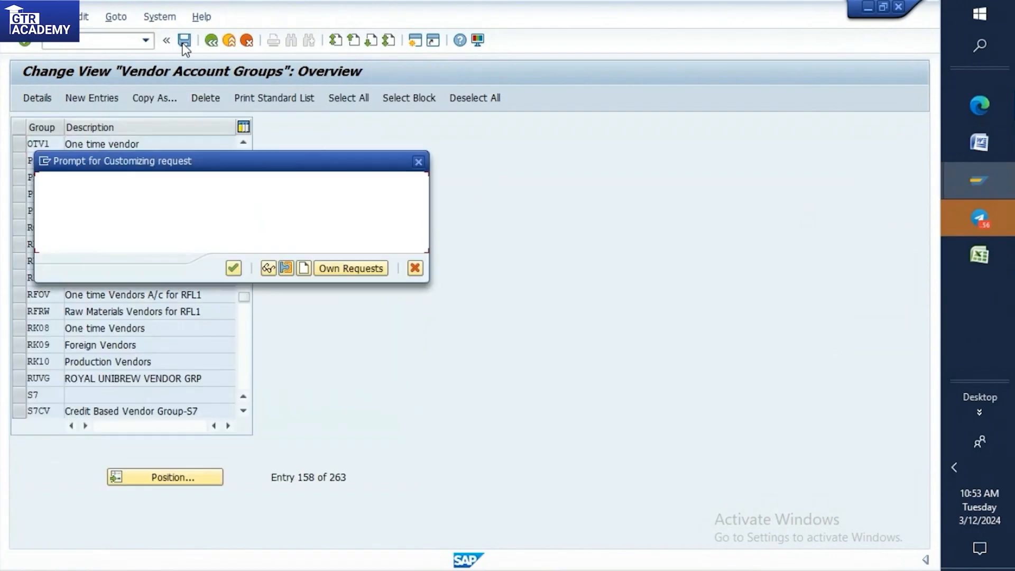
left_click(233, 269)
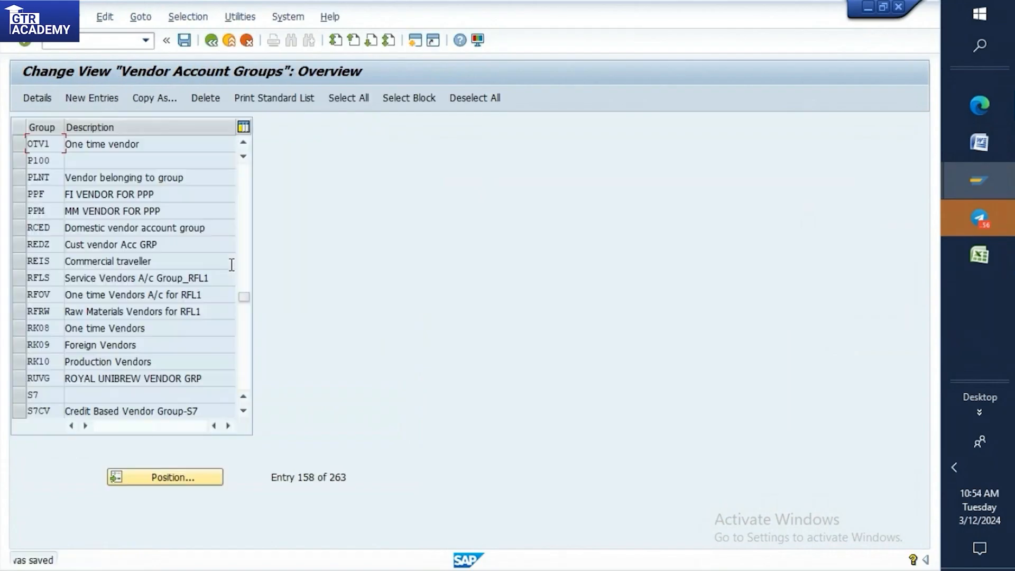
Open the details of account group OTV1 to review its settings.
double_click(40, 144)
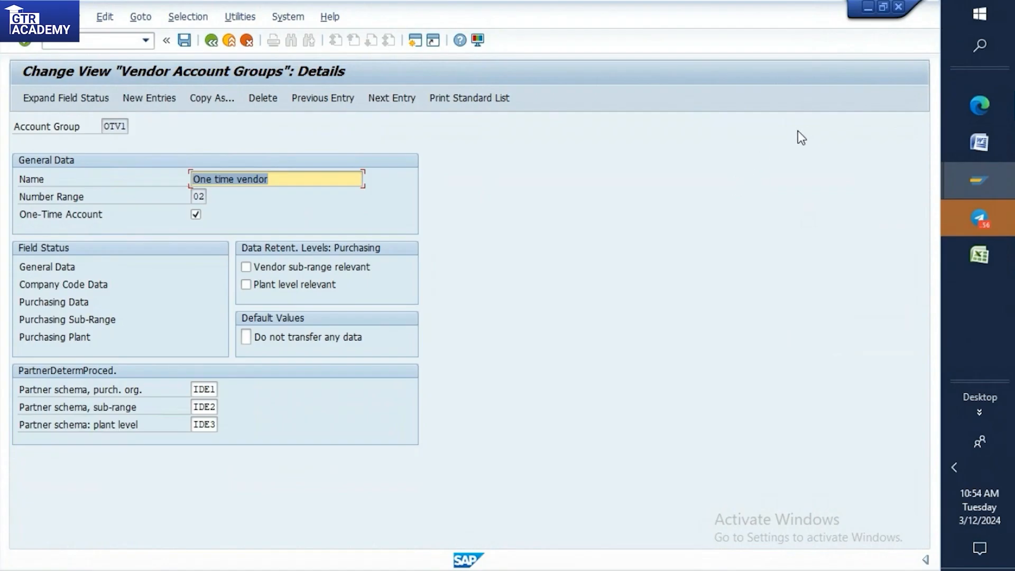
mouse_move(979, 106)
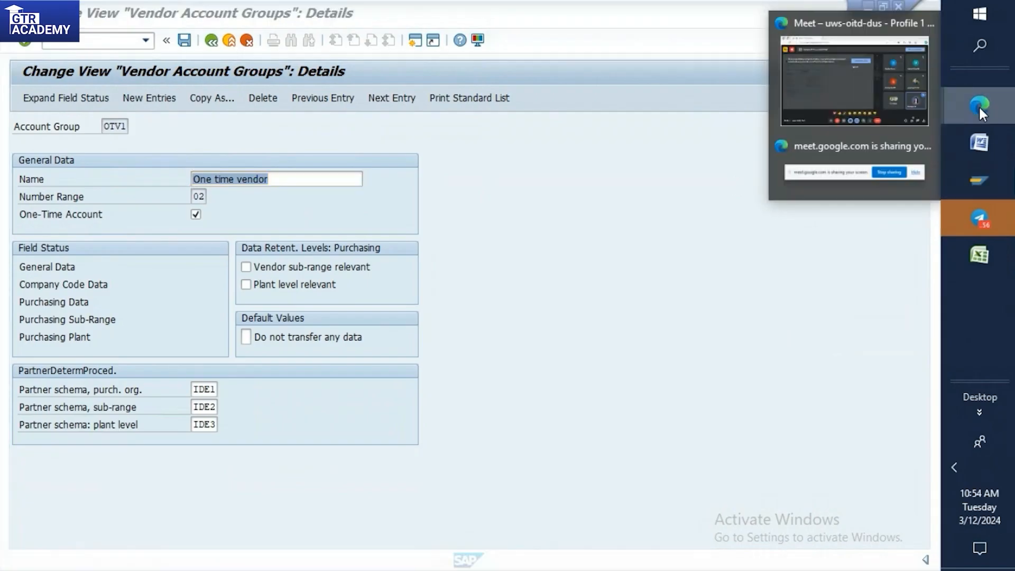
left_click(884, 102)
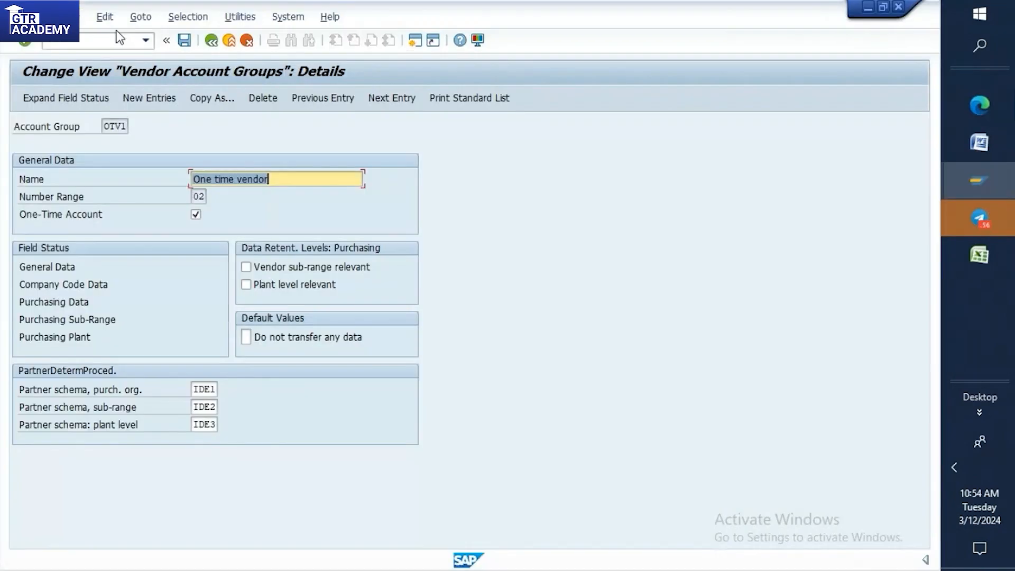
Start the vendor creation transaction with /nxk01.
type("/")
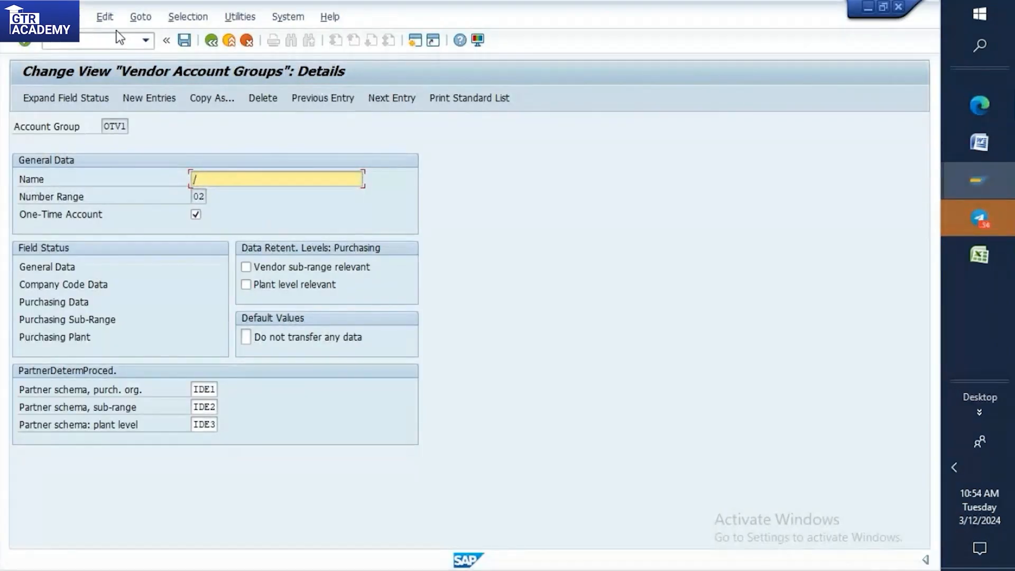
left_click(113, 42)
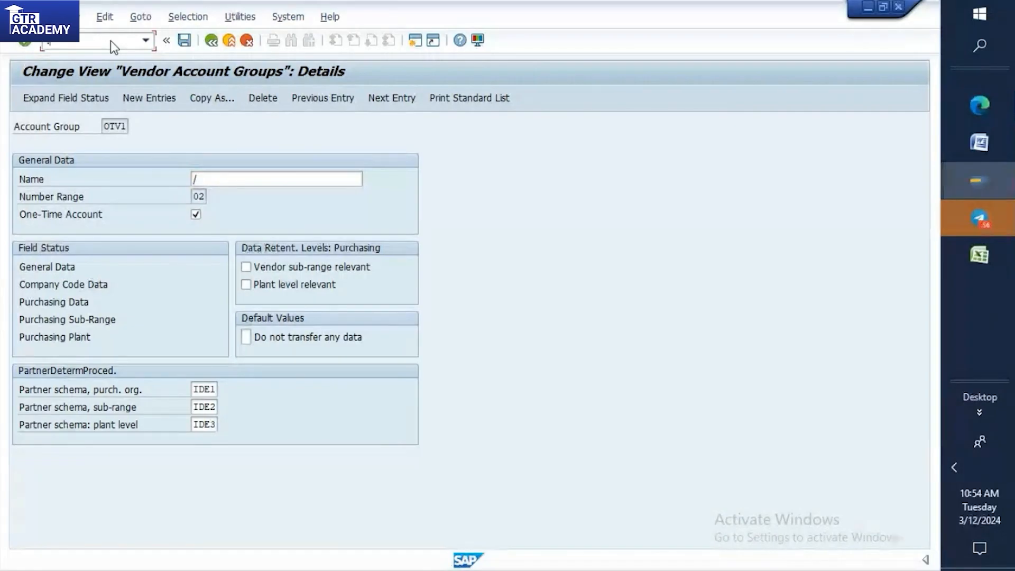
type("/nxk01")
key("Return")
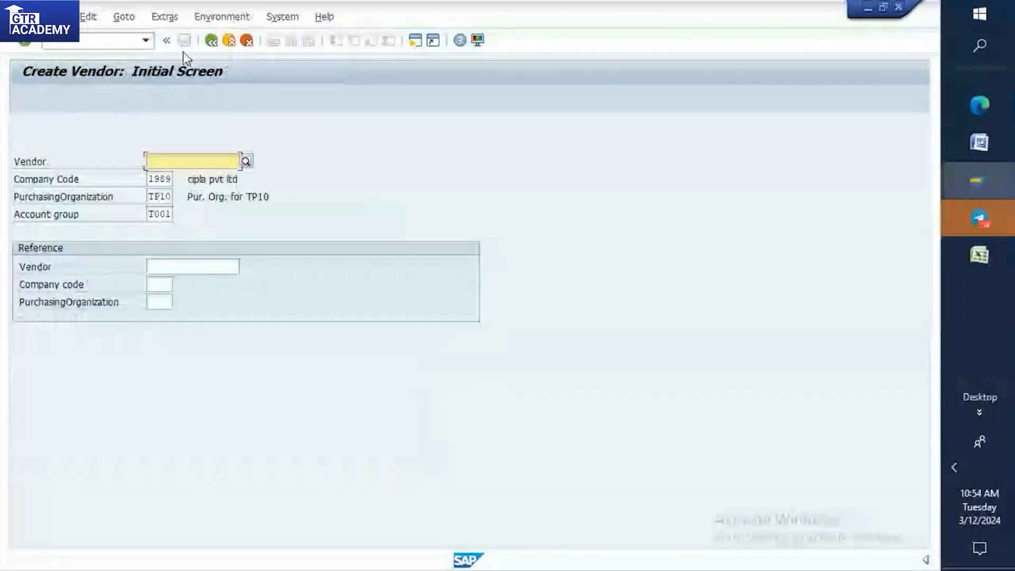
Choose the one-time vendor group OTV1 as the account group for the new vendor.
key("Return")
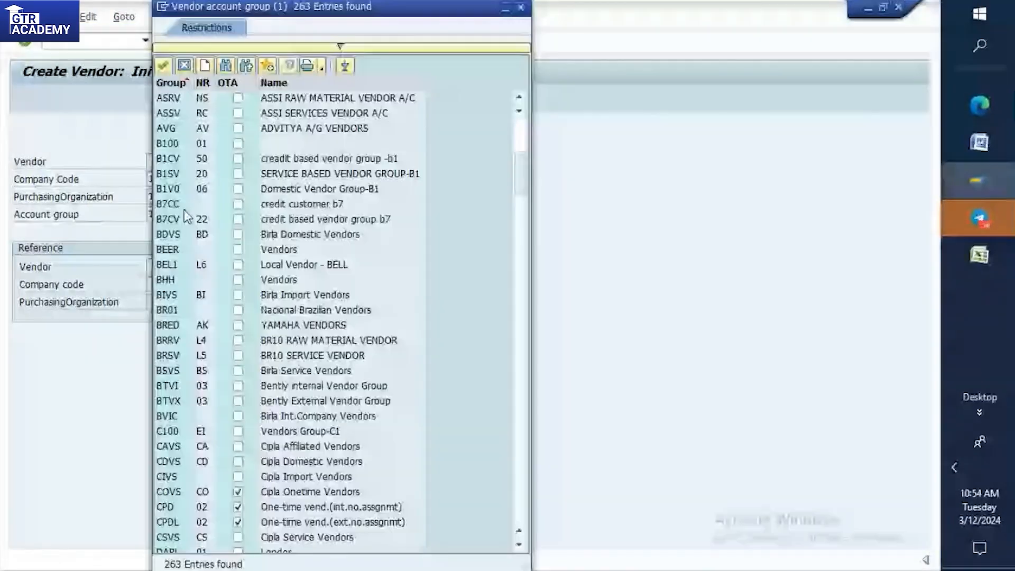
scroll(184, 209, "down", 20)
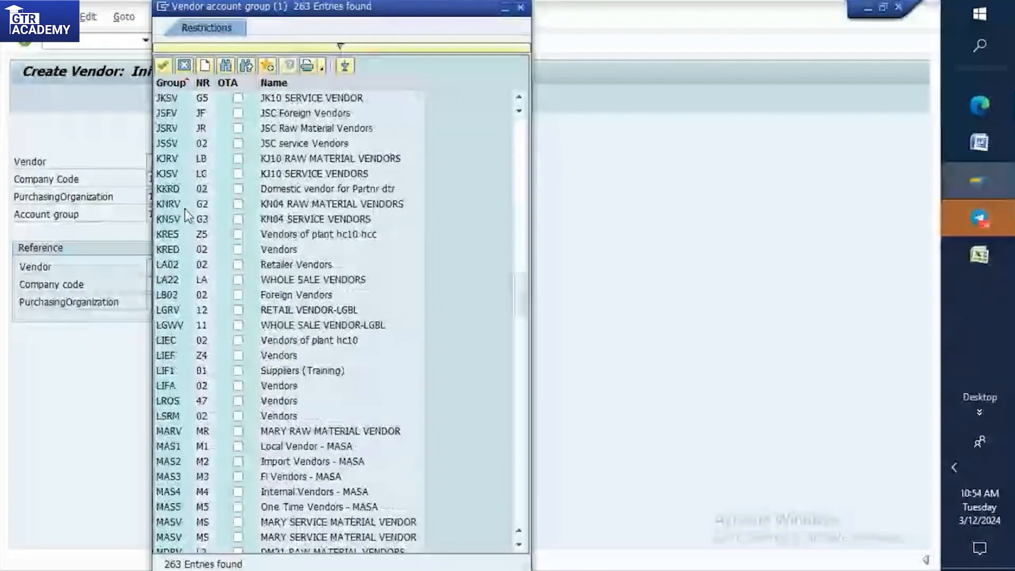
scroll(185, 209, "down", 20)
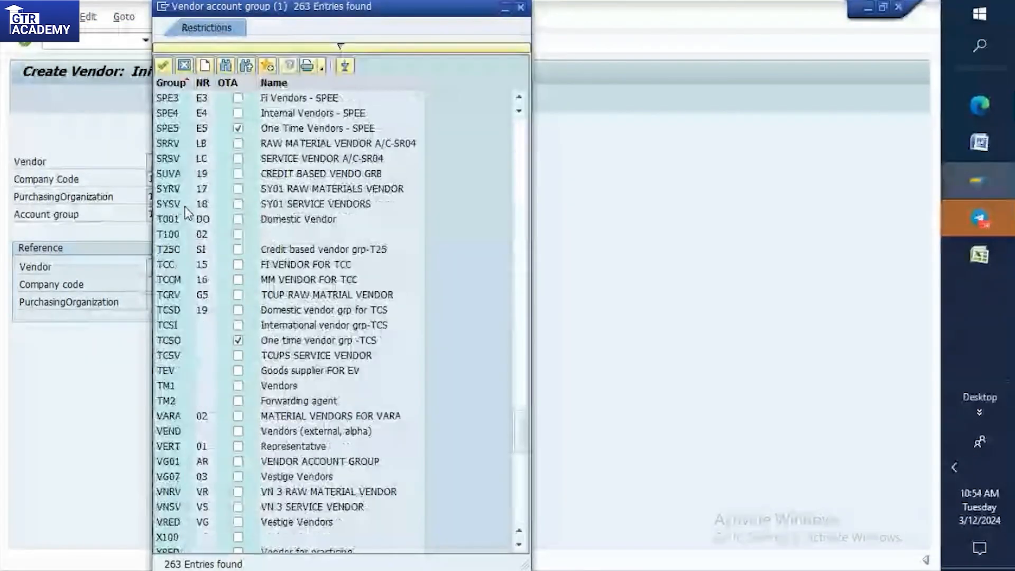
scroll(185, 209, "down", 6)
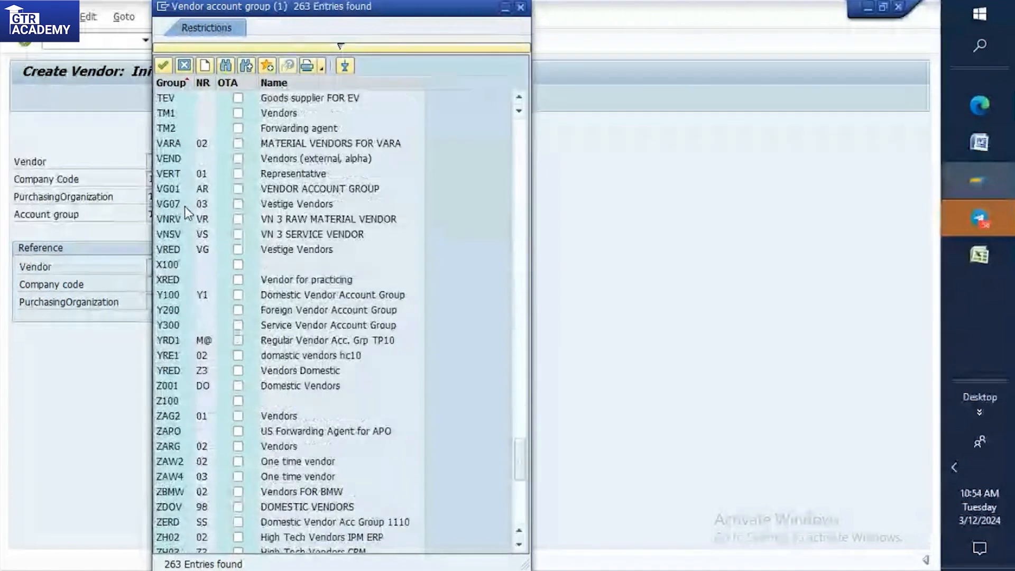
scroll(185, 206, "up", 5)
scroll(185, 206, "down", 2)
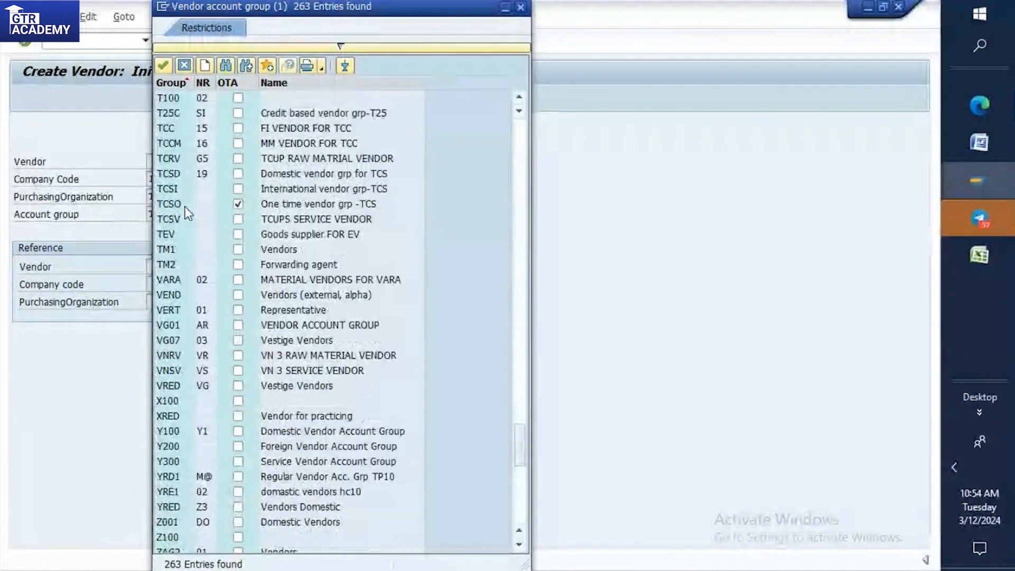
scroll(186, 206, "down", 1)
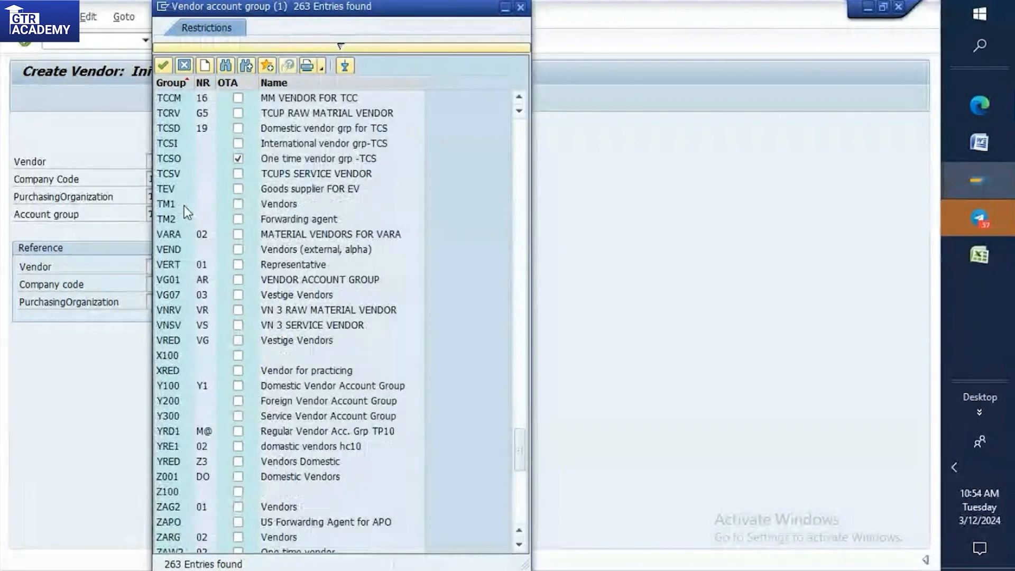
scroll(185, 210, "down", 2)
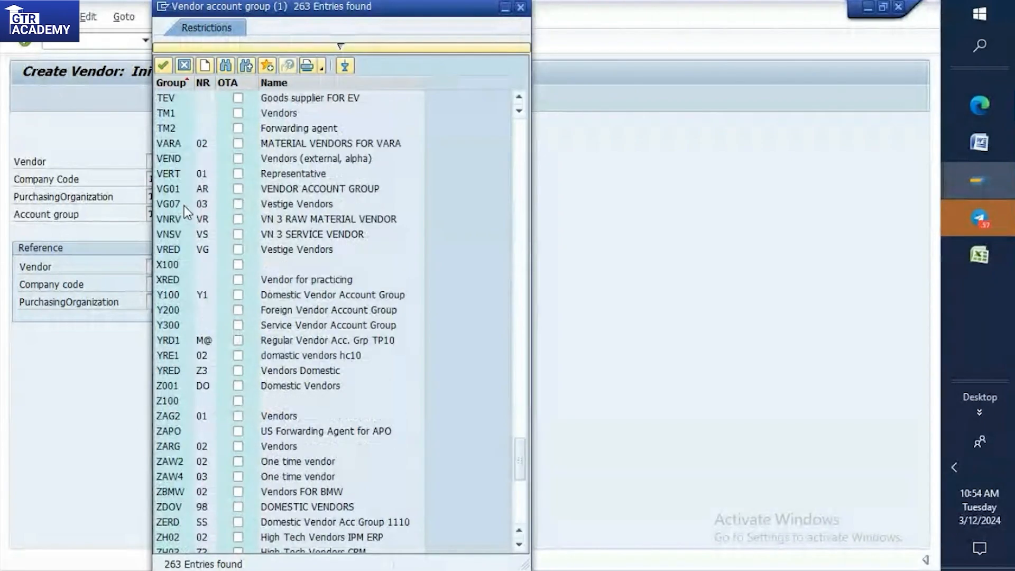
scroll(184, 205, "up", 4)
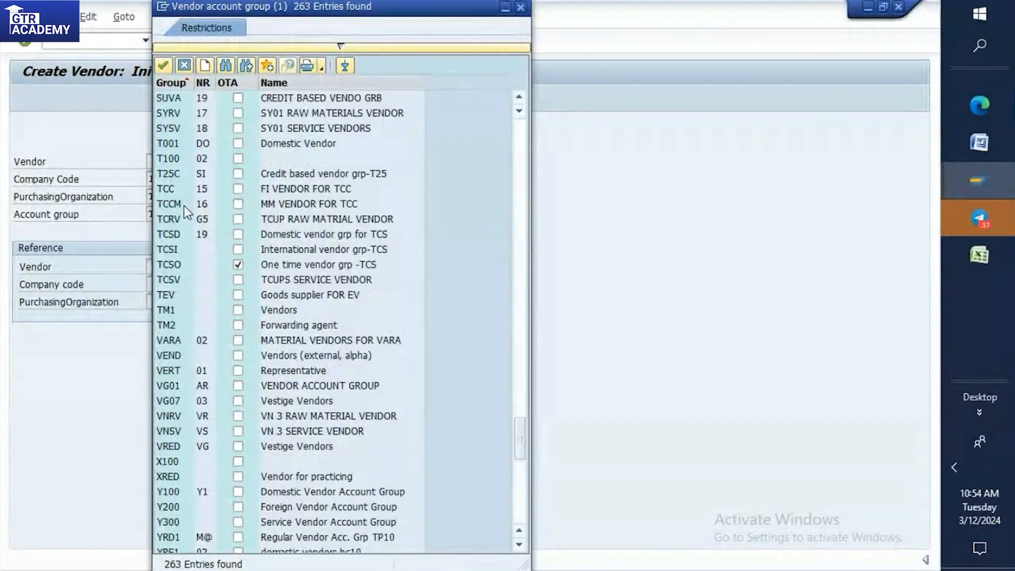
scroll(184, 205, "up", 15)
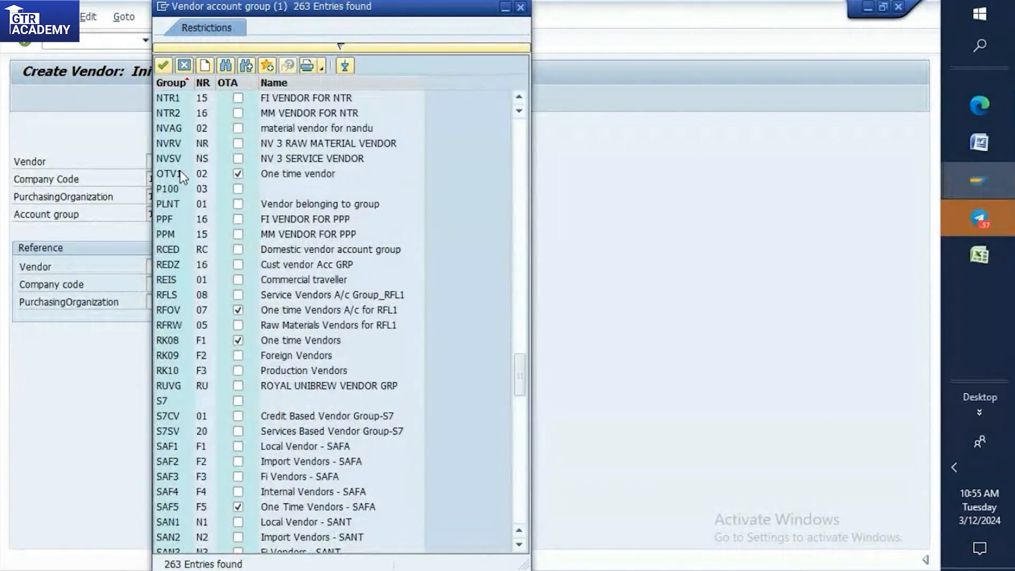
double_click(180, 173)
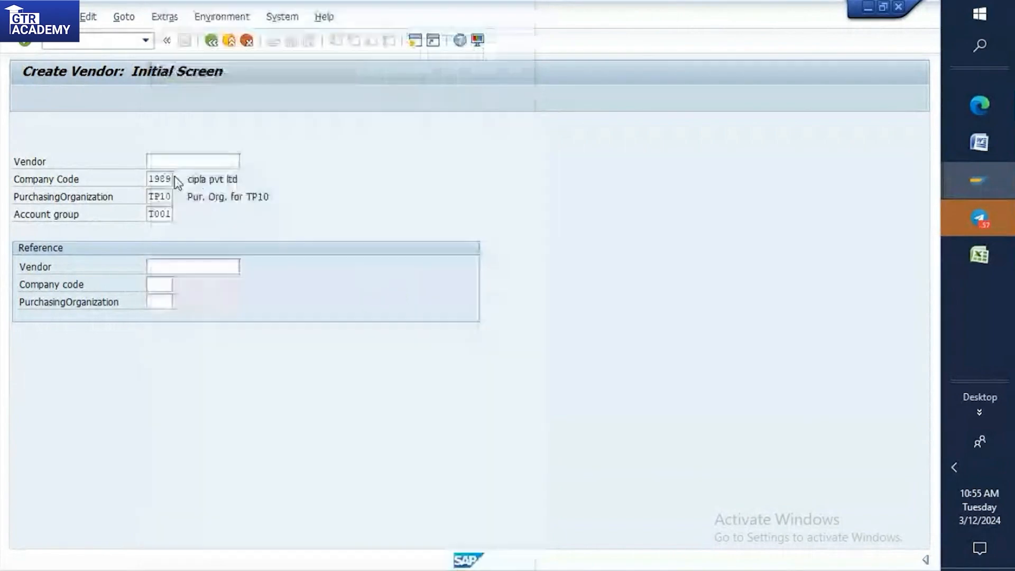
Set the purchasing organization to HHPO and continue to the vendor's address data.
left_click(169, 197)
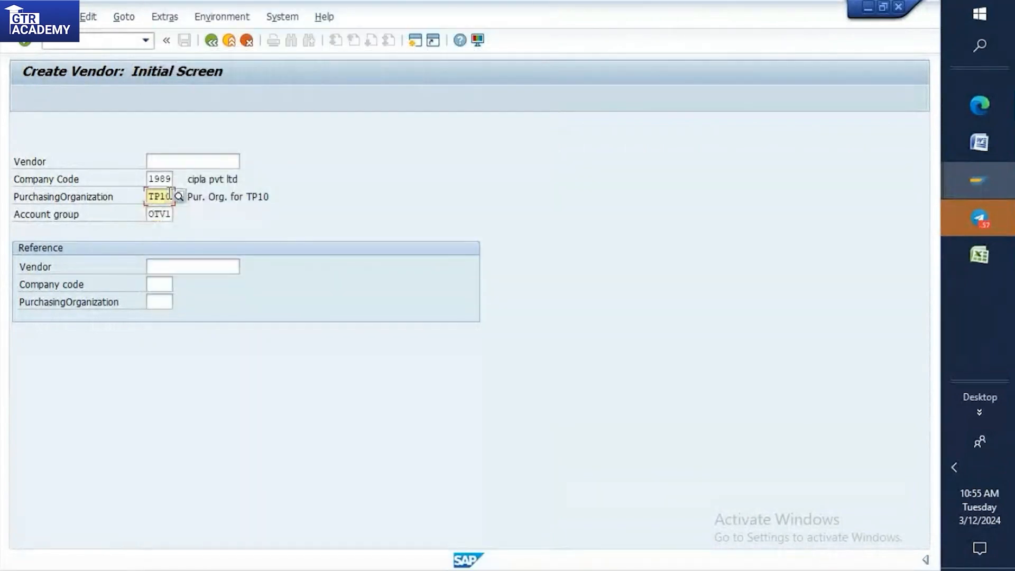
key("BackSpace")
key("BackSpace")
key("BackSpace")
key("BackSpace")
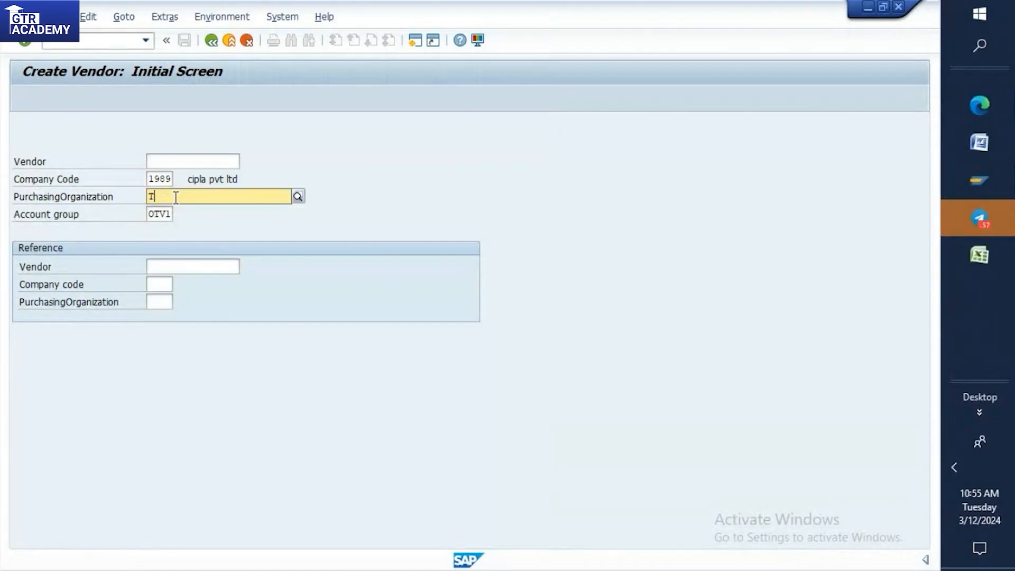
type("hh")
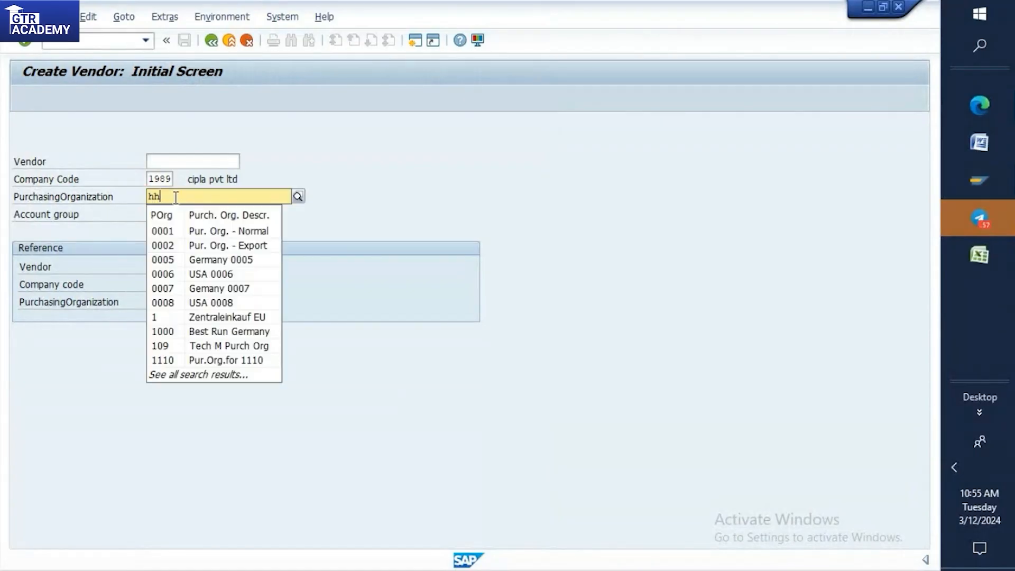
type("po")
key("BackSpace")
key("BackSpace")
key("BackSpace")
key("BackSpace")
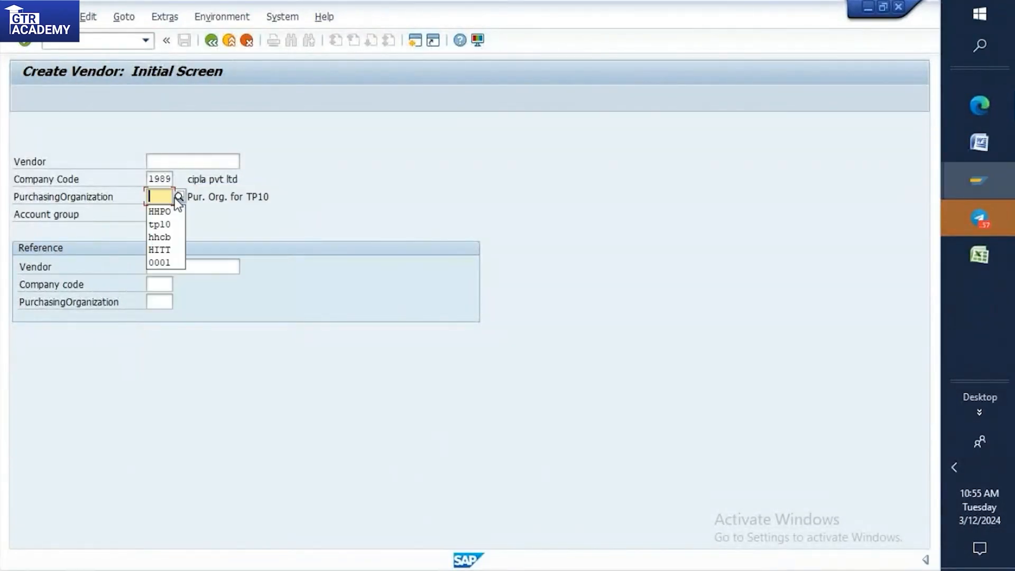
left_click(171, 212)
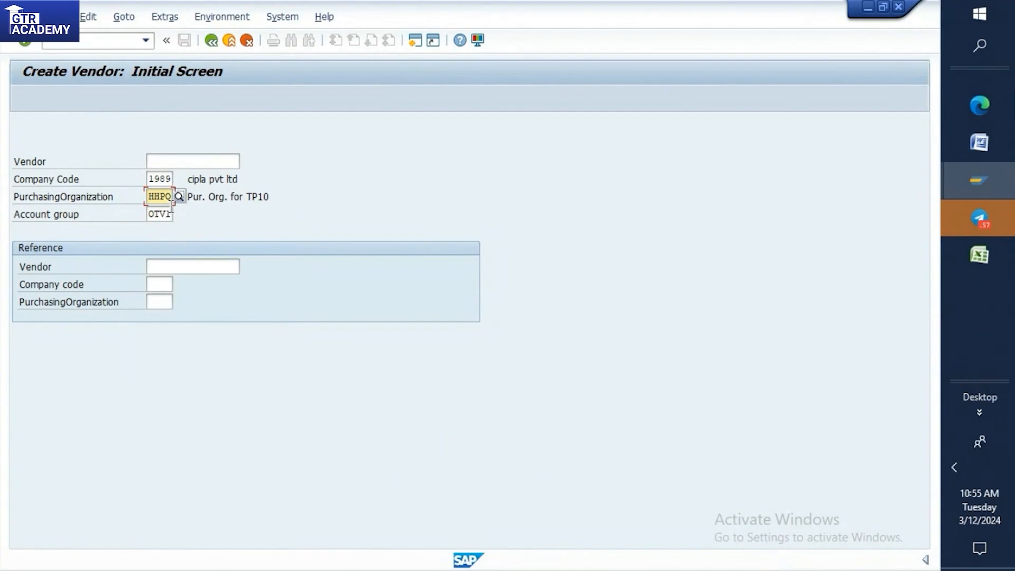
key("Return")
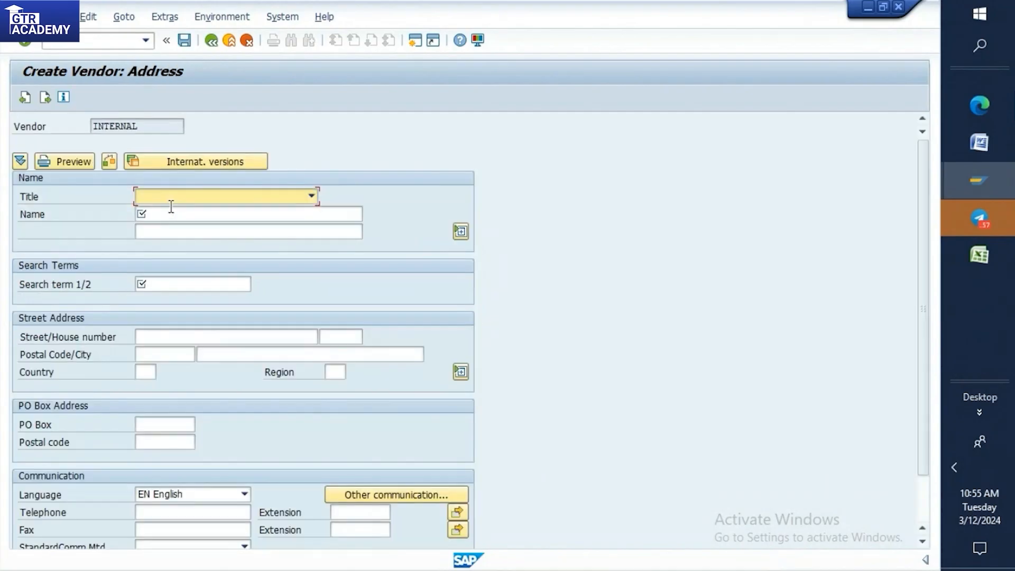
Set the vendor's title to Company, the name to "one time vendor" and the search term to 20.
type("Company")
key("Tab")
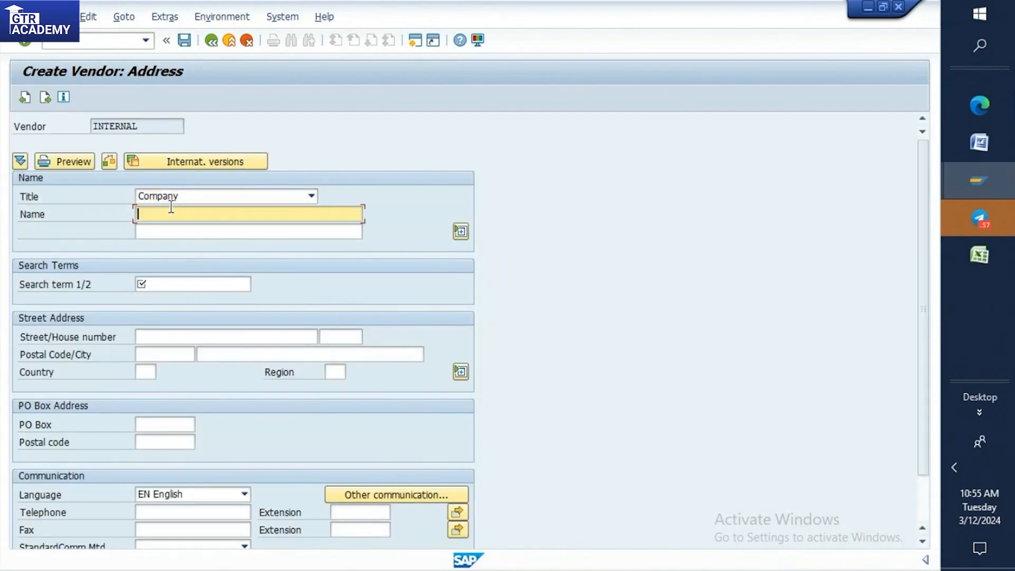
type("one time vendor")
left_click(189, 281)
type("20")
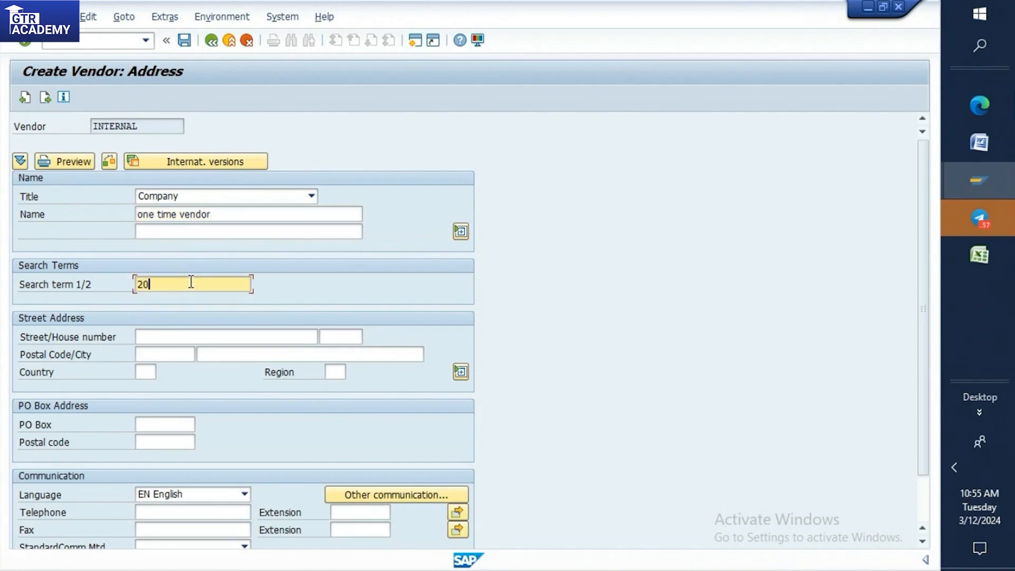
Fill in the vendor's street and postal code and set the country to IN.
key("Tab")
type("20")
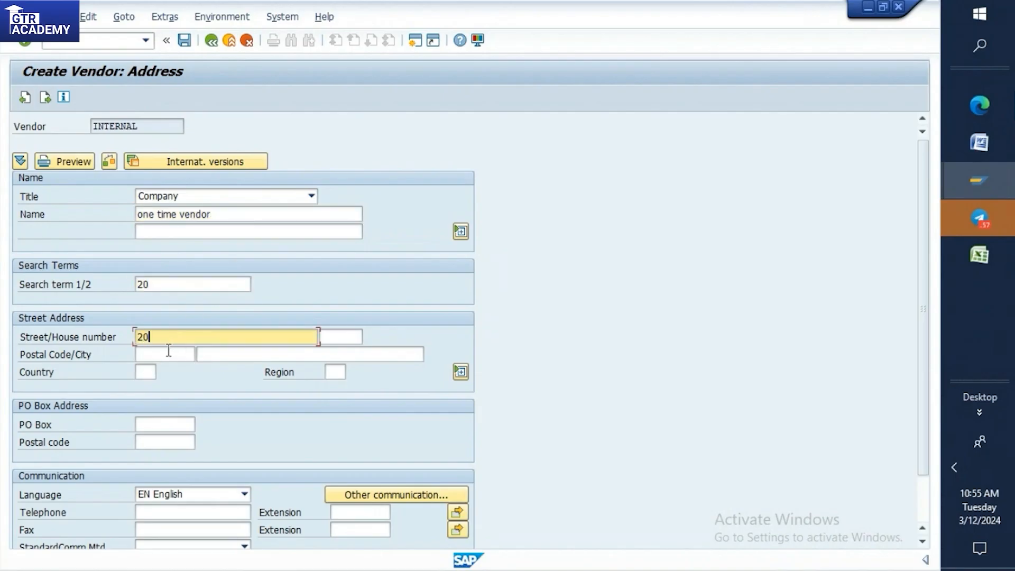
left_click(167, 354)
type("20")
left_click(153, 374)
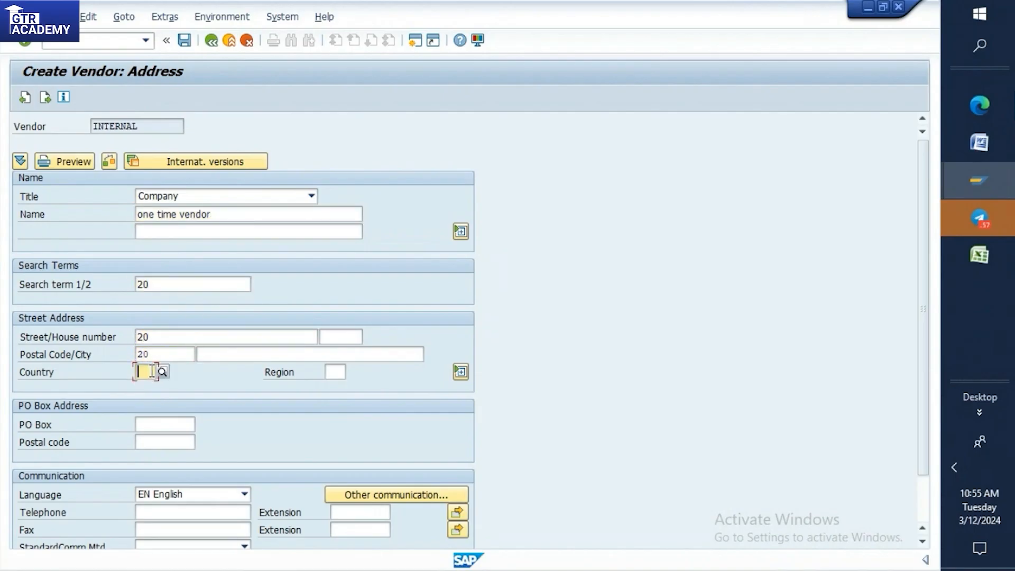
type("in")
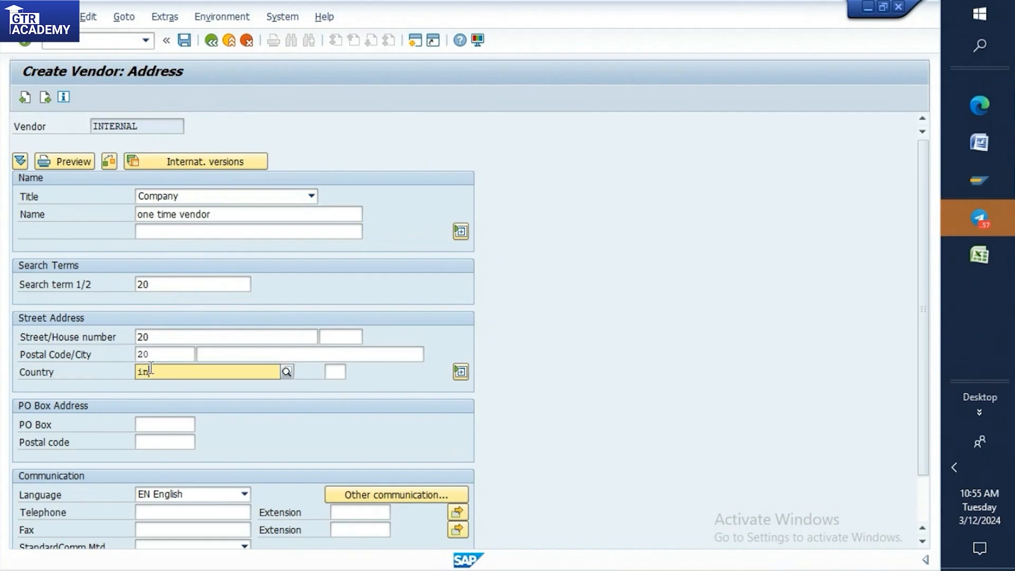
left_click(152, 357)
key("BackSpace")
type("560091")
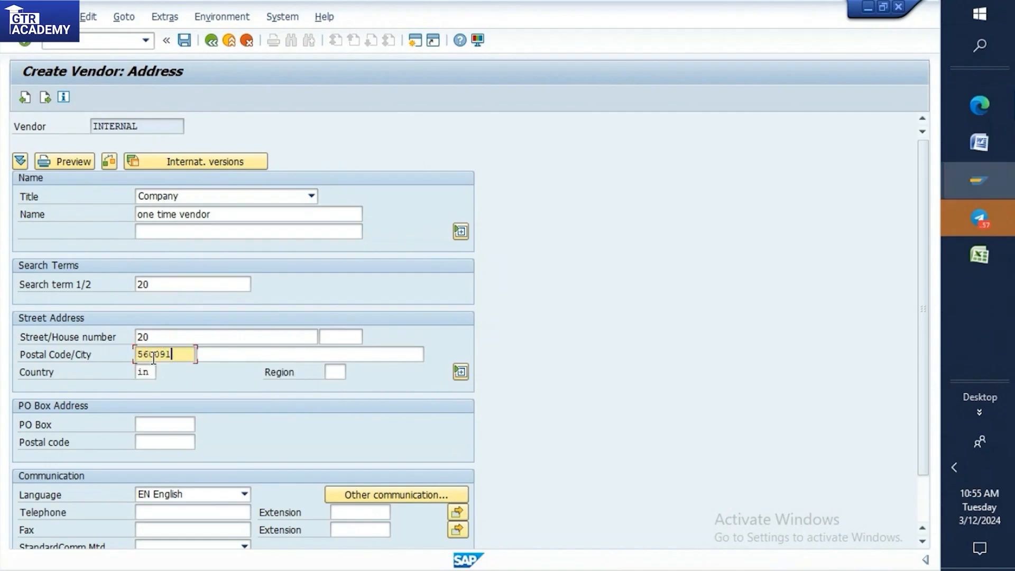
Dismiss the duplicate vendor check, replace the street entry and continue to the control data.
key("Return")
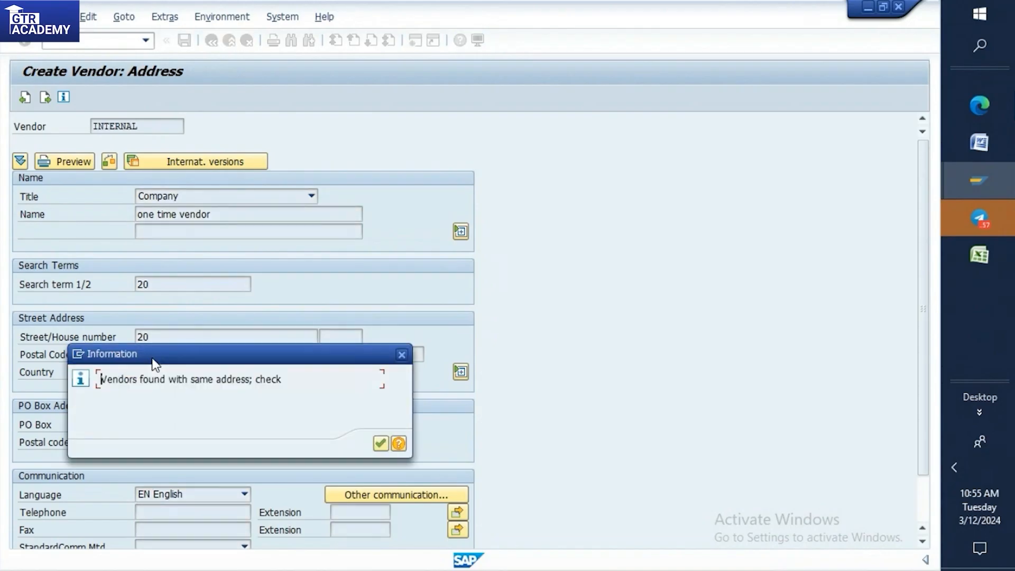
left_click(380, 447)
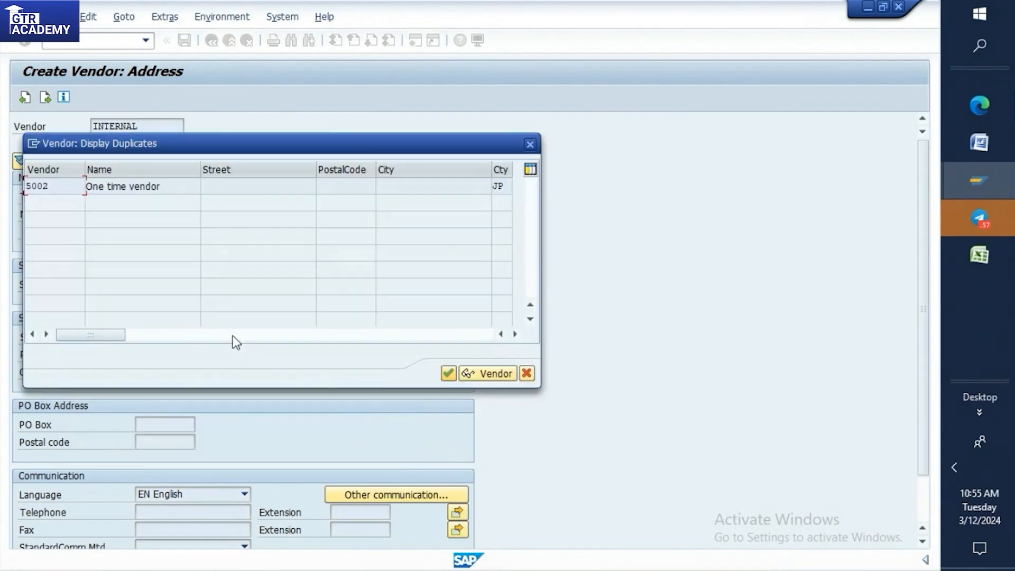
left_click(531, 143)
left_click(159, 333)
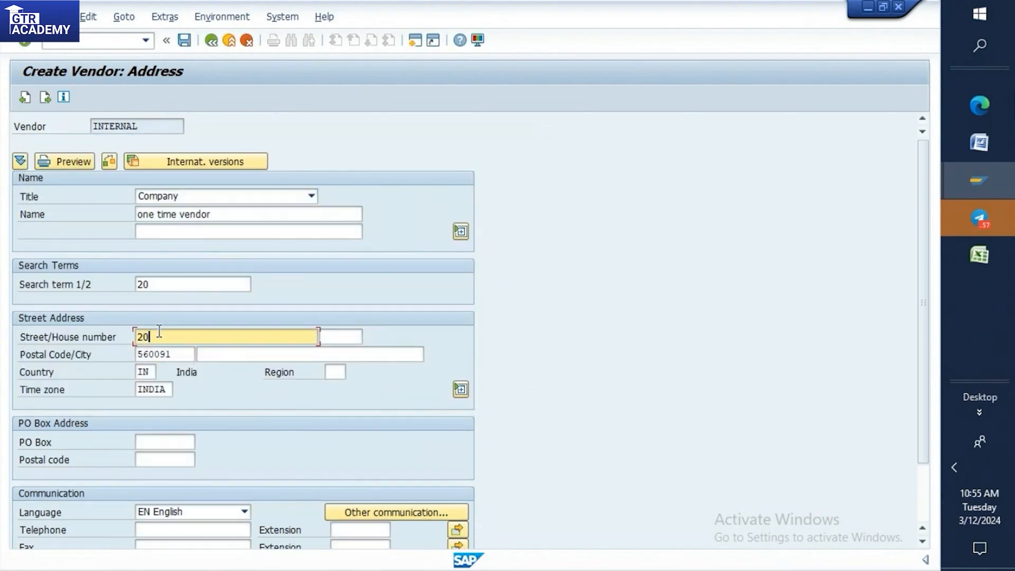
key("BackSpace")
key("BackSpace")
type("BC")
key("Return")
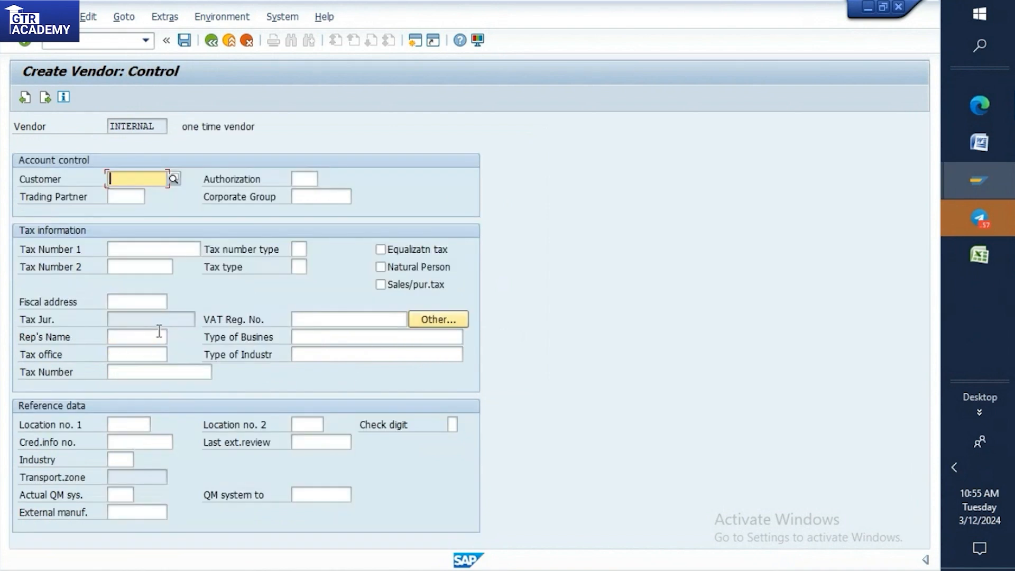
Skip the control and bank details, and set the reconciliation account to 160000 and the cash management group to A1.
key("Return")
key("Return")
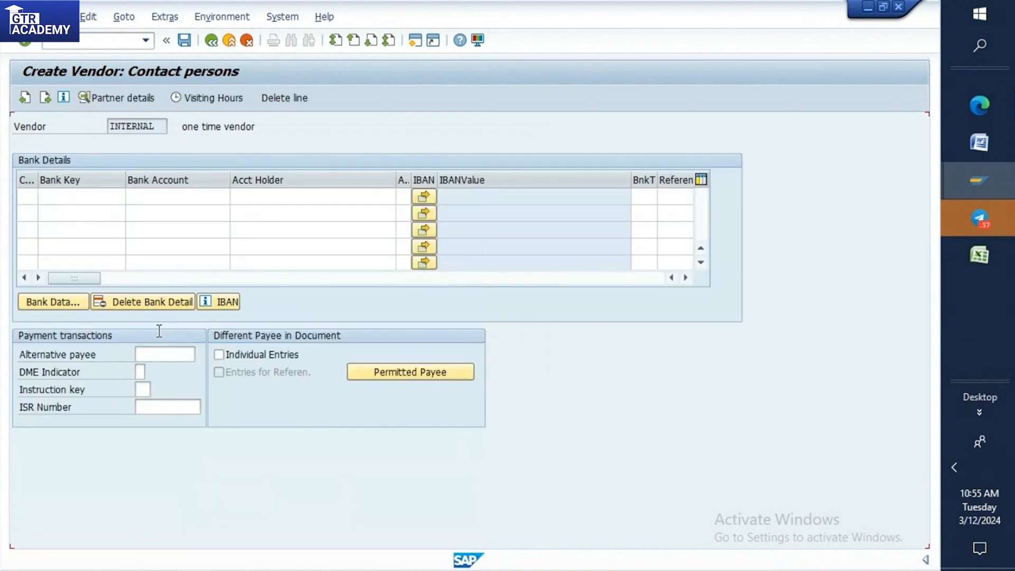
key("Return")
type("160000")
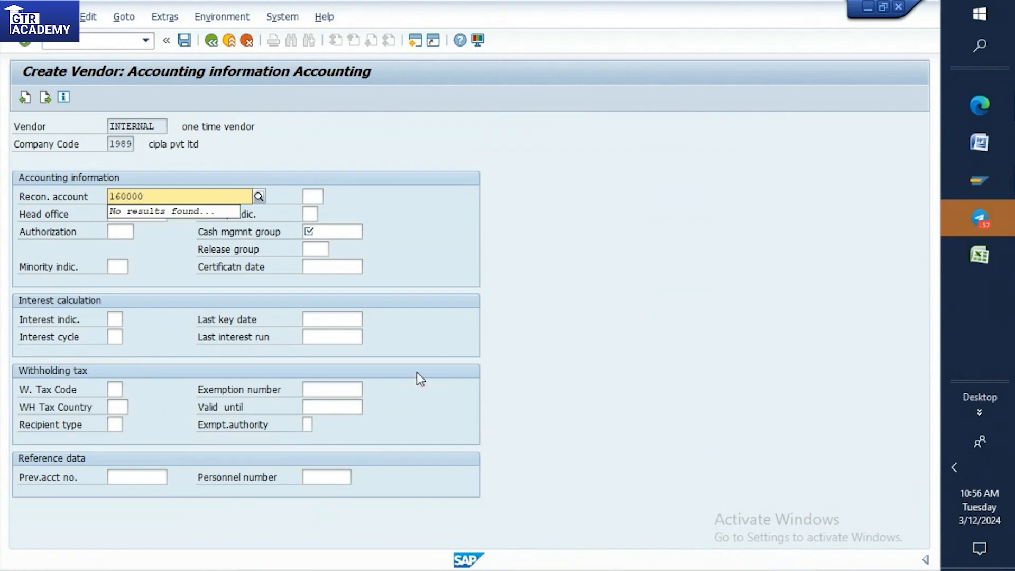
left_click(340, 229)
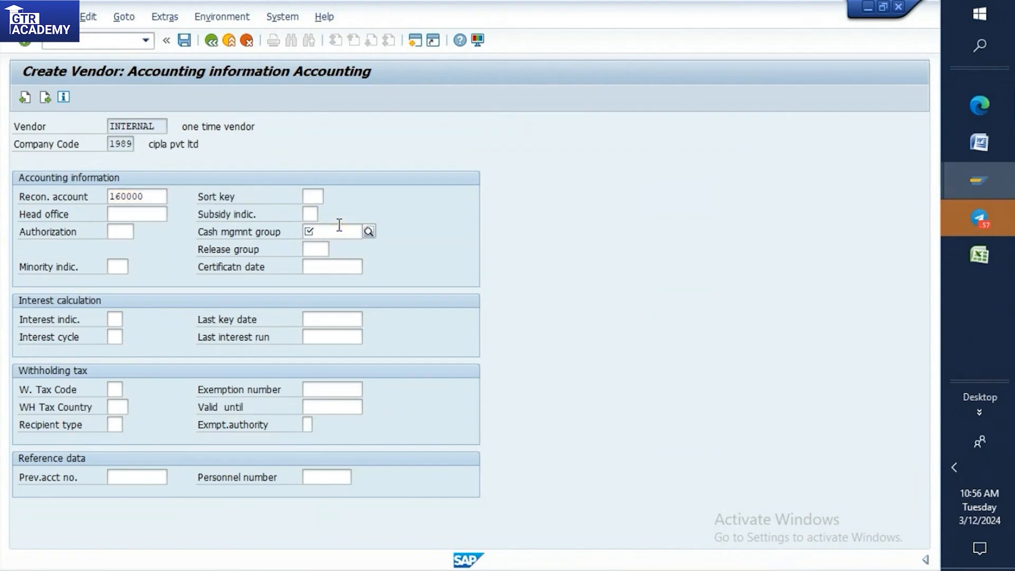
type("a1")
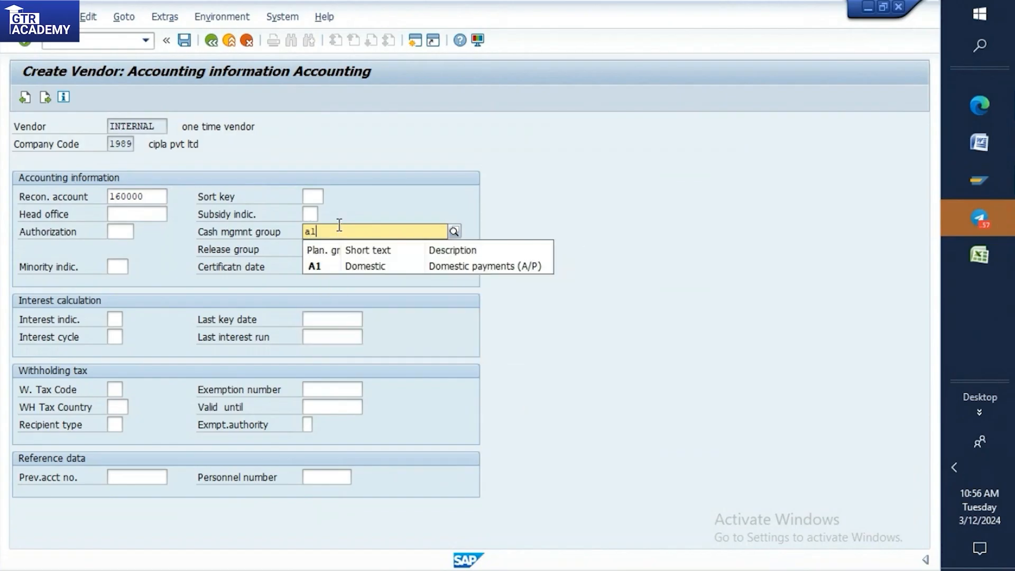
key("Return")
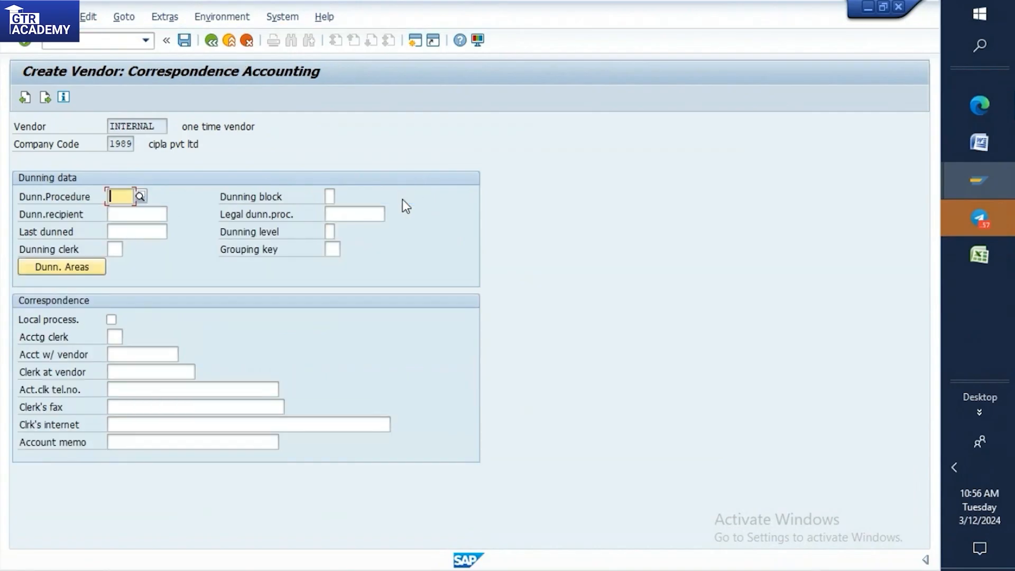
Leave the correspondence data empty, set the order currency to INR and continue to the partner functions.
key("Return")
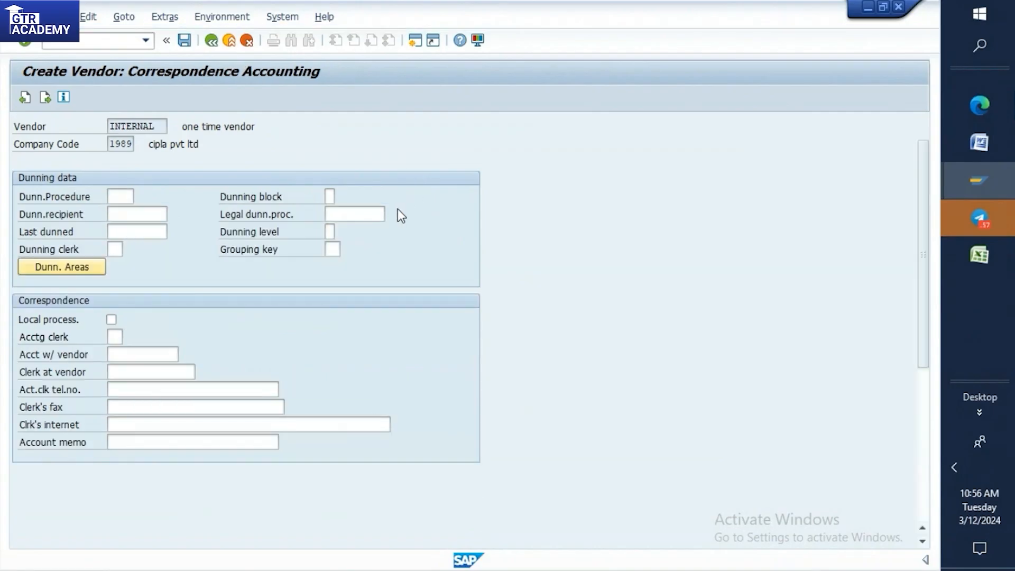
key("Return")
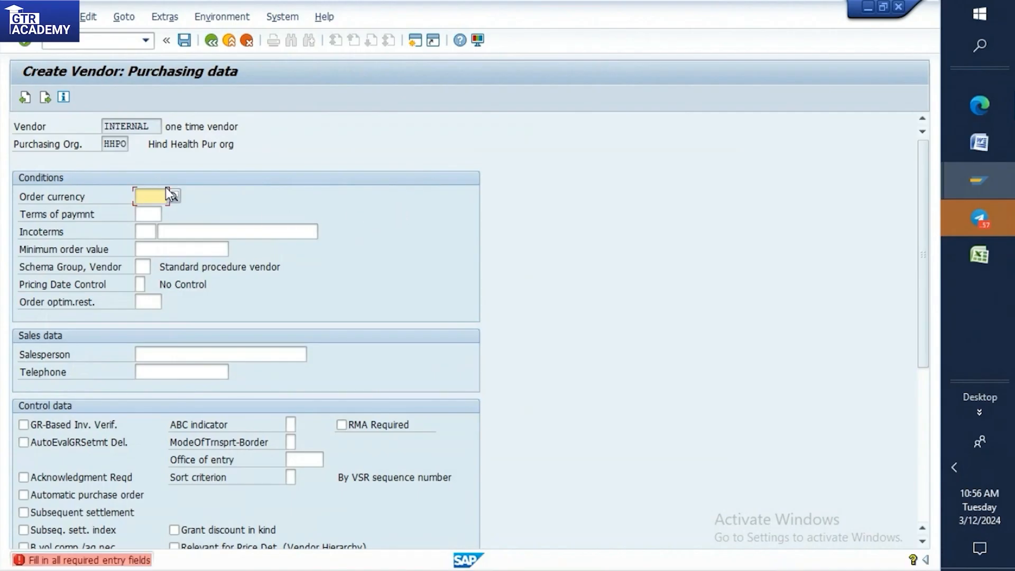
type("in")
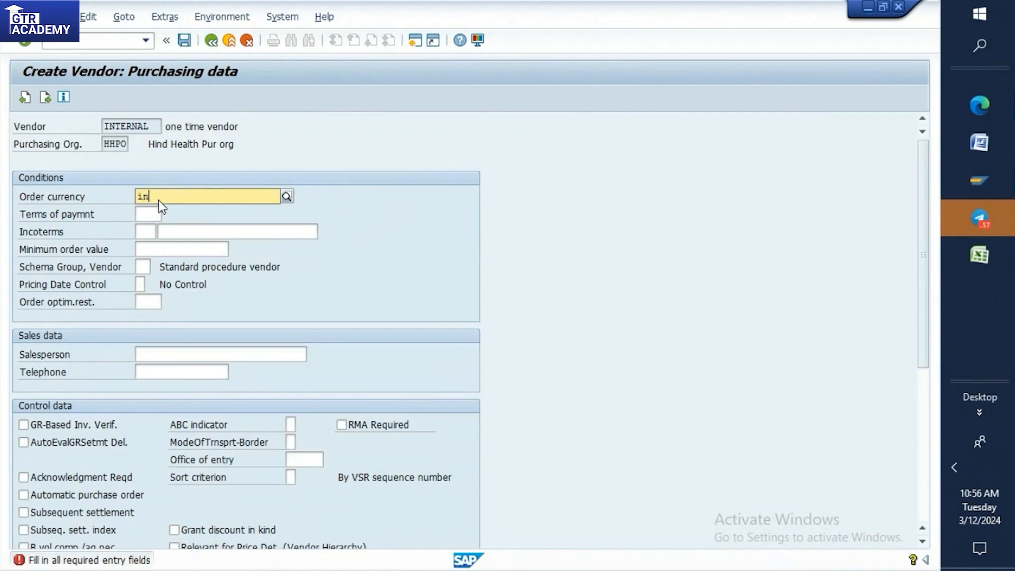
type("r")
key("Return")
Leave the partner functions empty, save the new vendor and copy its number from the creation message.
key("Return")
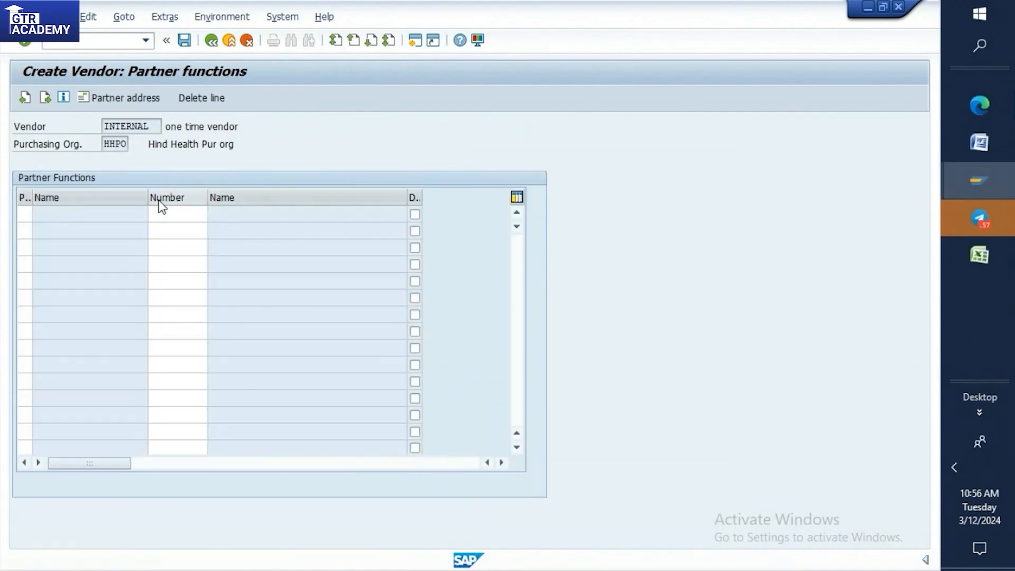
key("Return")
left_click(210, 328)
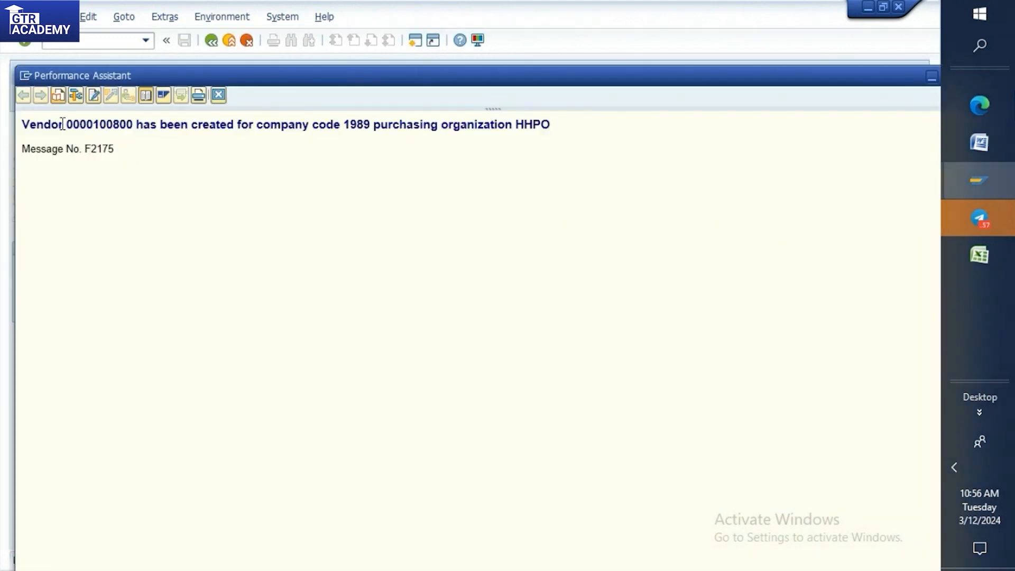
left_click_drag(66, 125, 135, 123)
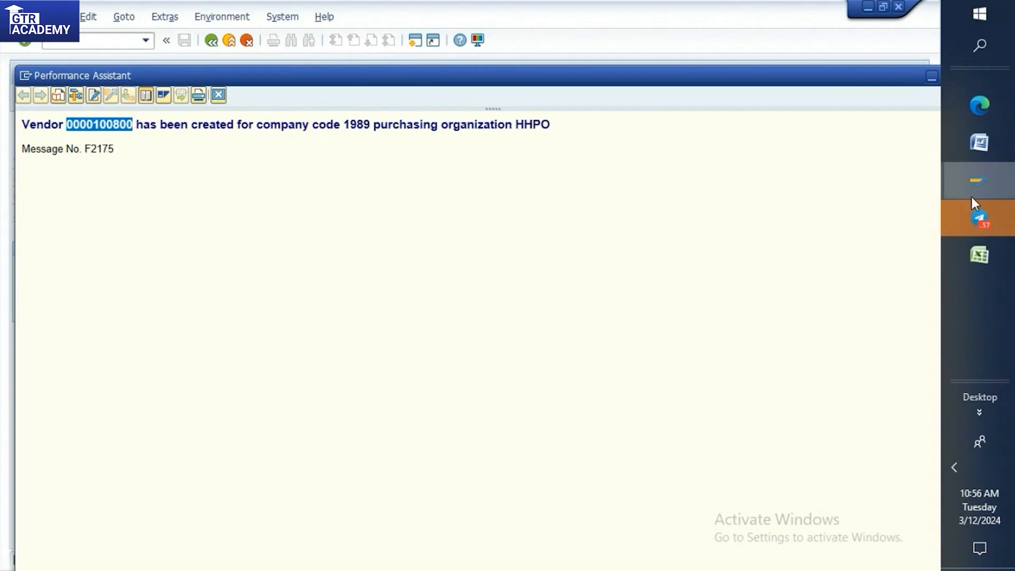
Switch to Excel, paste the vendor number into J25 and label it "one time vendor" in I25.
left_click(965, 251)
left_click(665, 312)
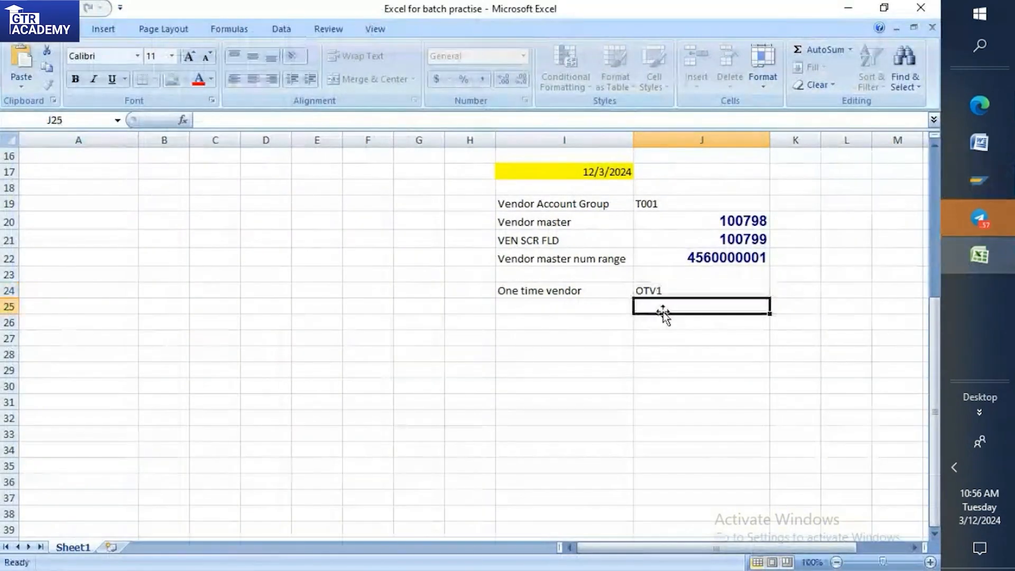
type("100800")
left_click(601, 303)
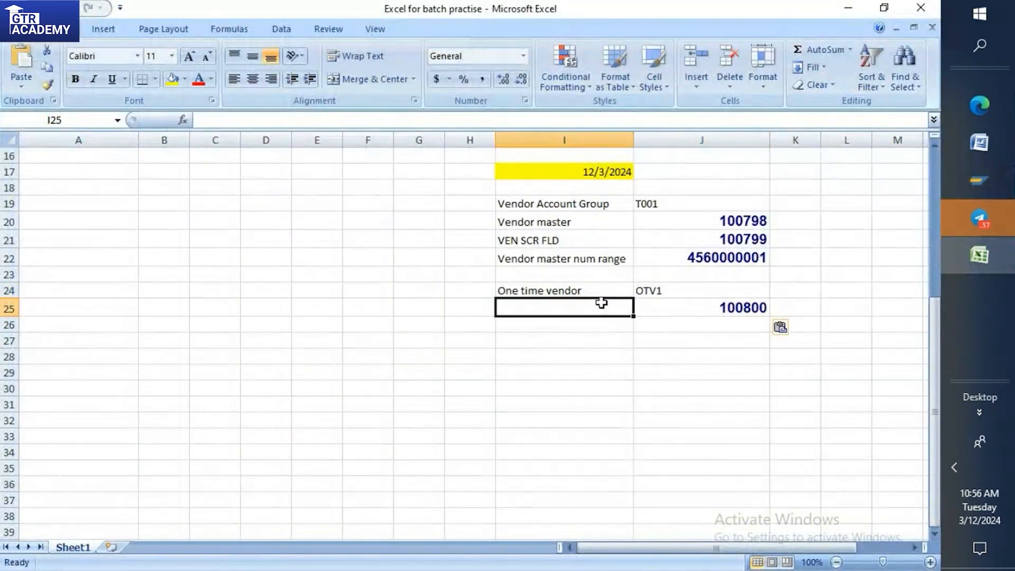
type("one time vendor")
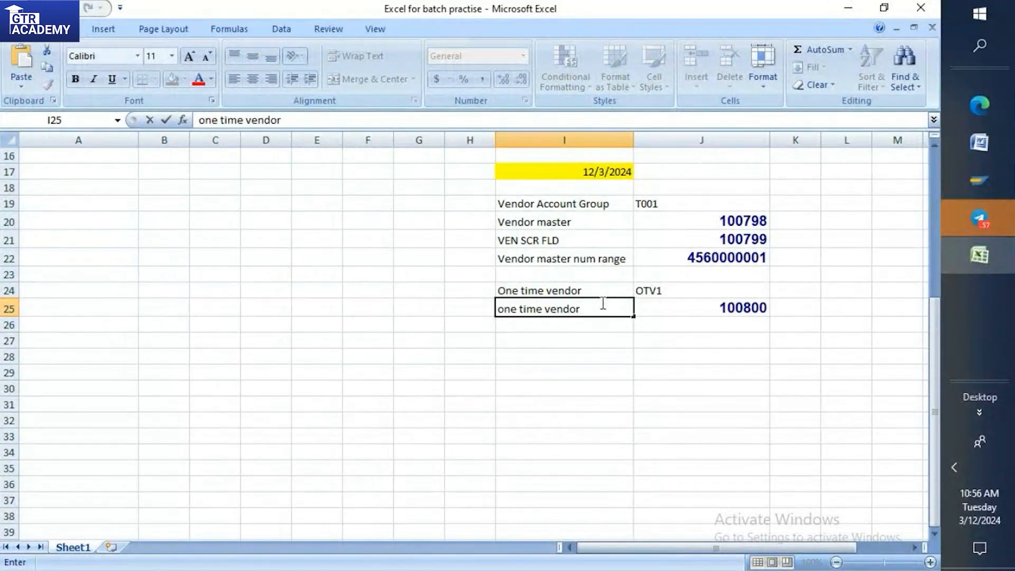
Switch back to SAP, close the message details window and leave vendor creation for SAP Easy Access with /n.
left_click(973, 163)
left_click(860, 194)
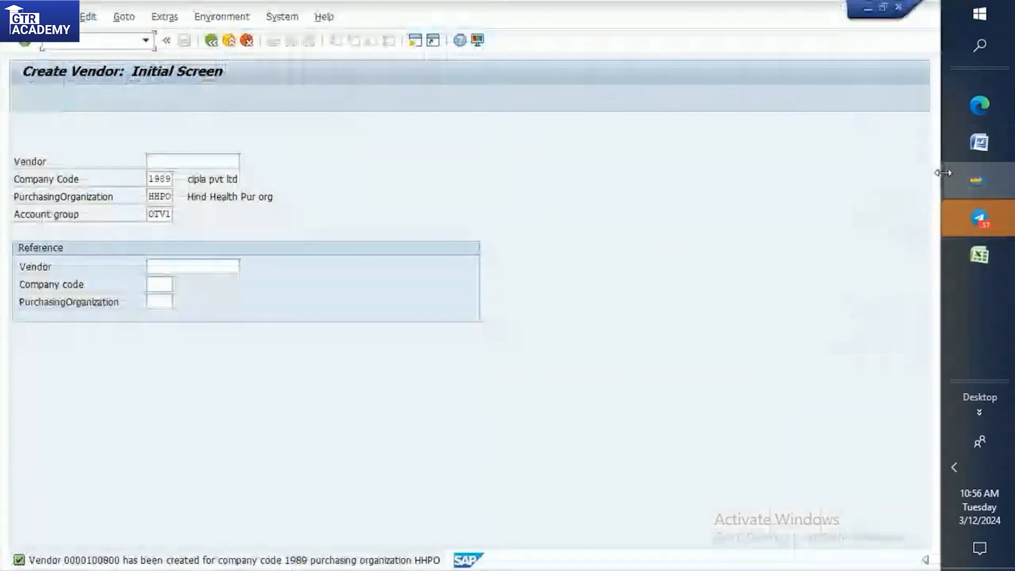
mouse_move(962, 196)
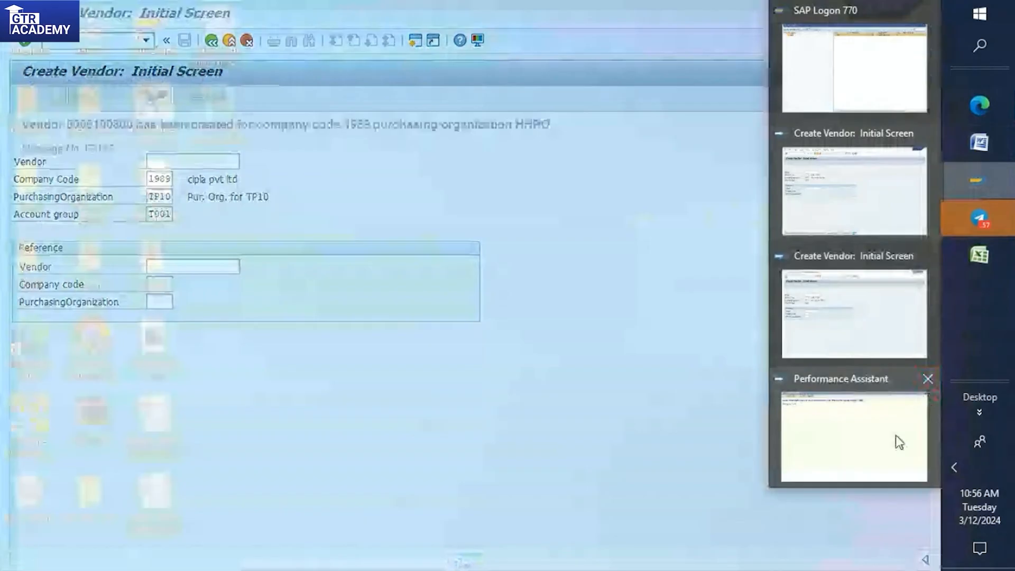
left_click(897, 442)
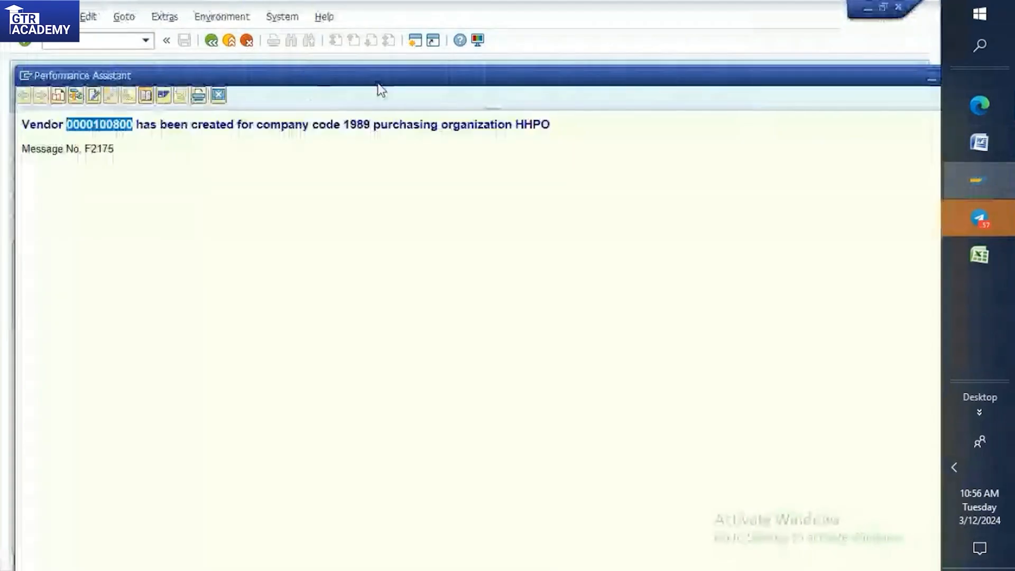
left_click_drag(561, 84, 496, 77)
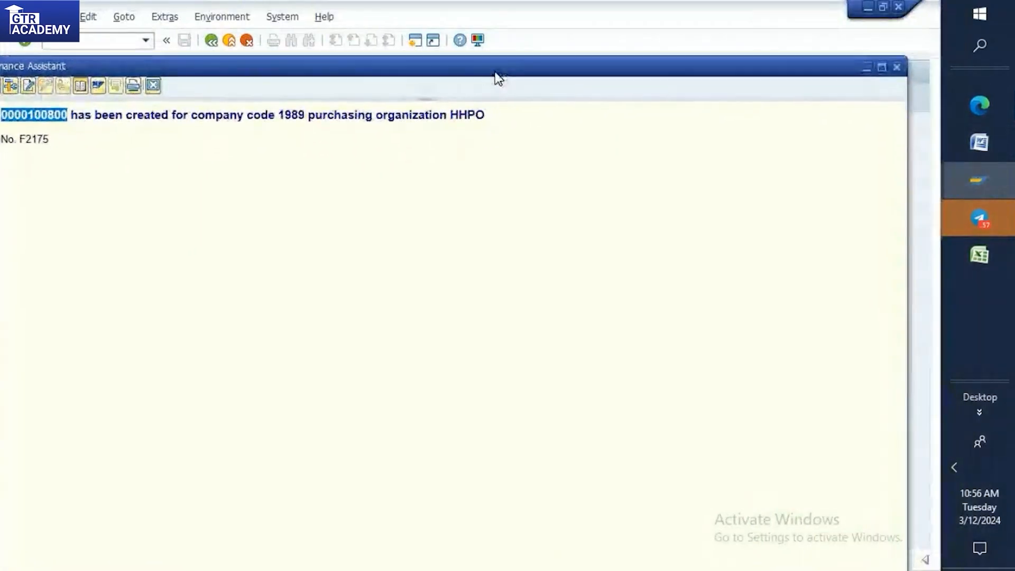
left_click(897, 67)
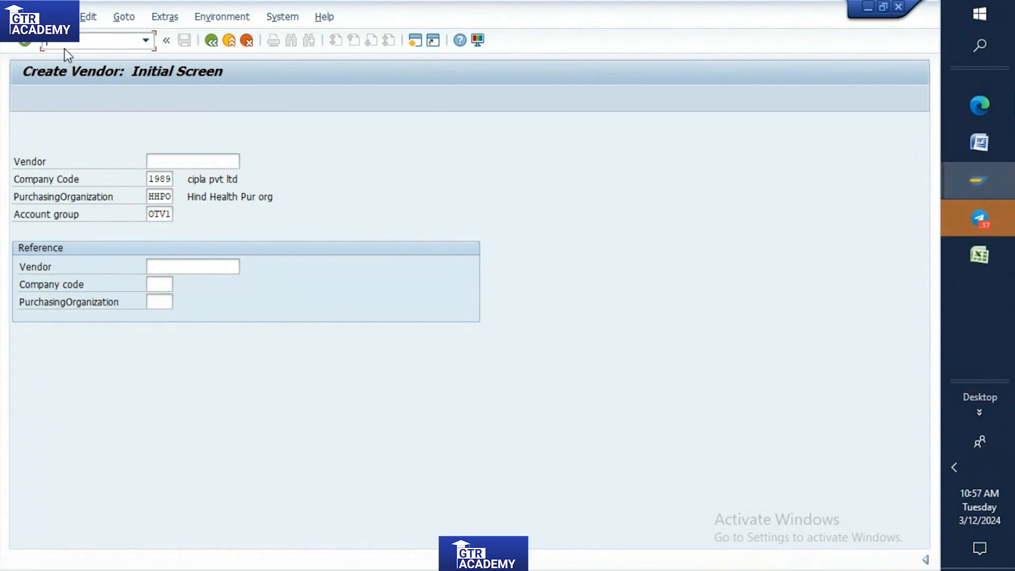
type("/n")
key("Return")
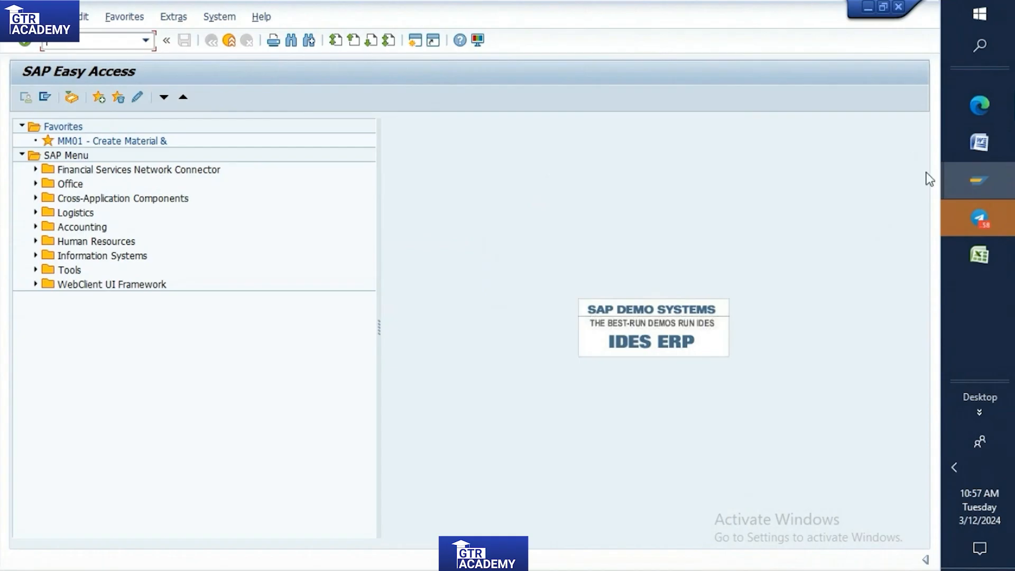
Review the ONE TIME VENDOR notes in Word and the logged one-time vendor entries in Excel, and return to SAP.
mouse_move(985, 113)
left_click(874, 103)
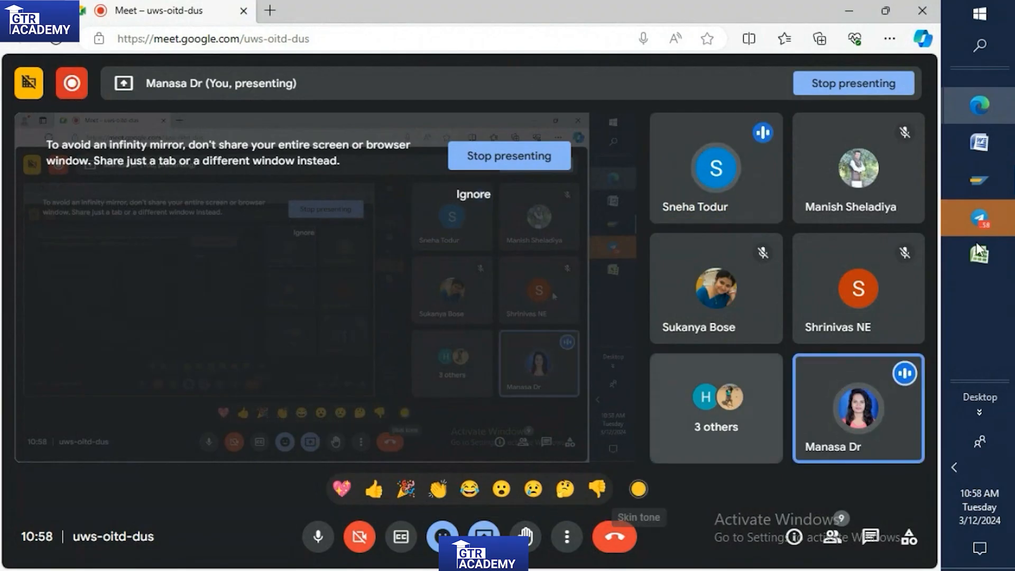
left_click(980, 142)
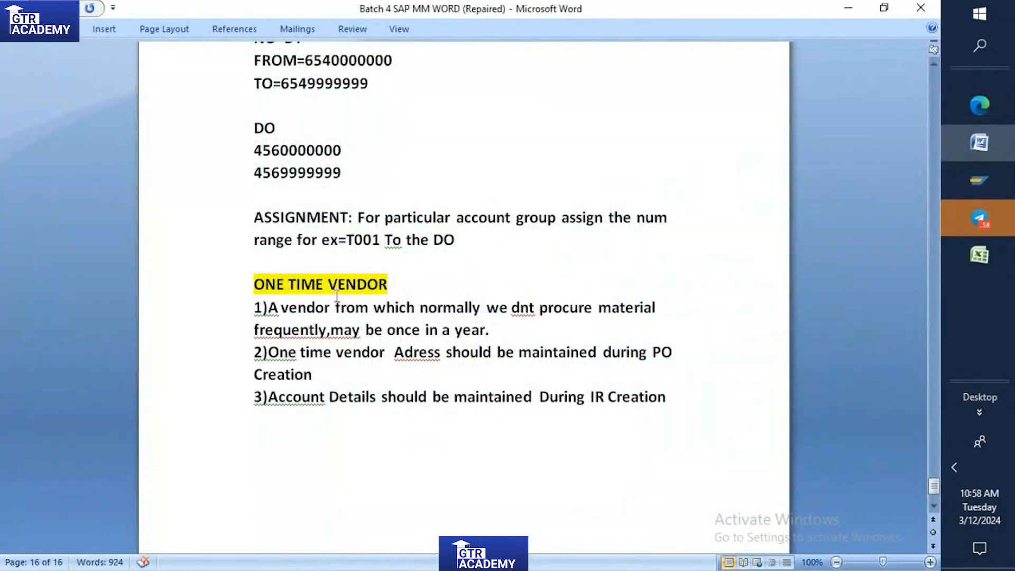
left_click(979, 255)
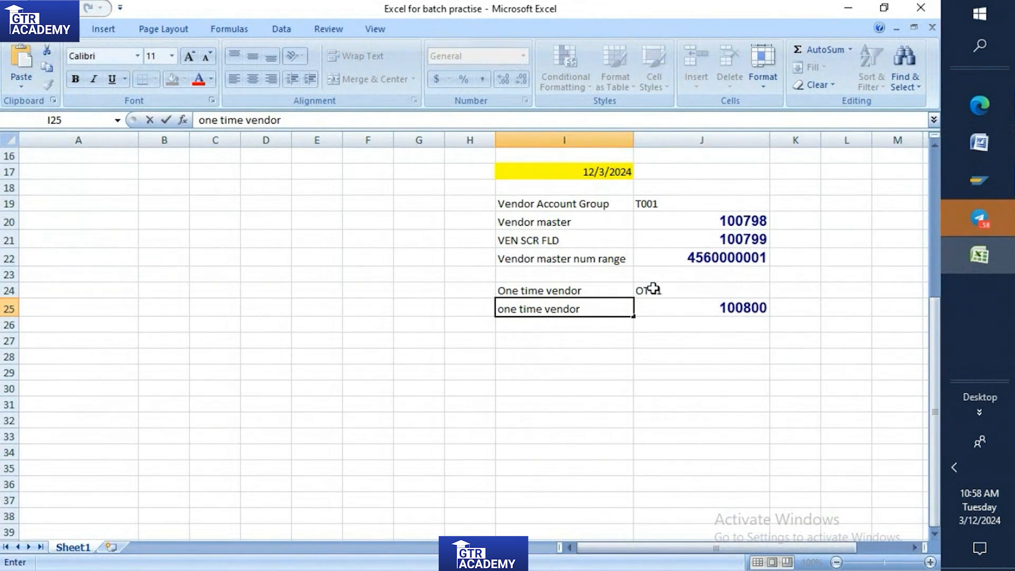
left_click(653, 289)
left_click(970, 253)
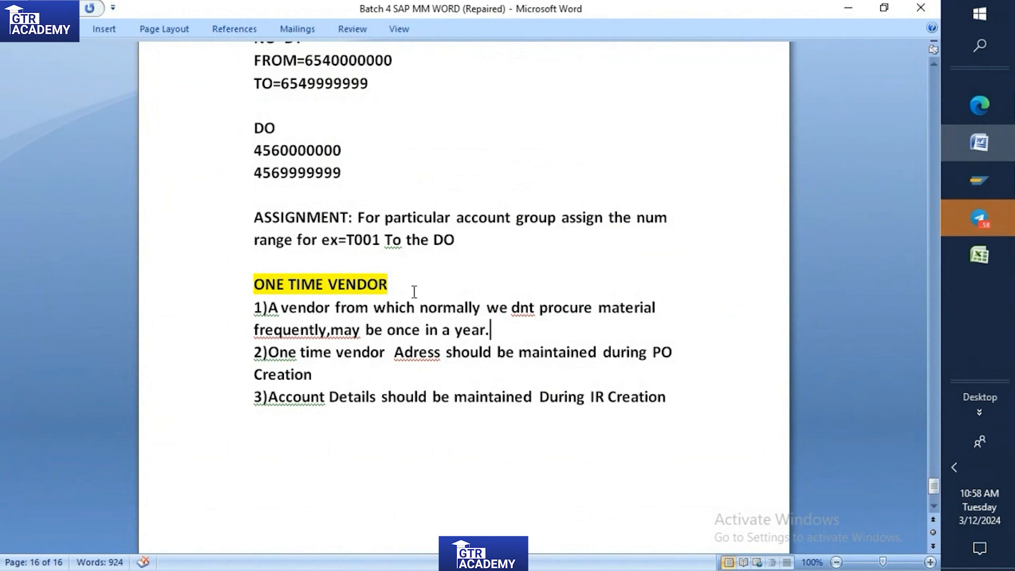
left_click(978, 181)
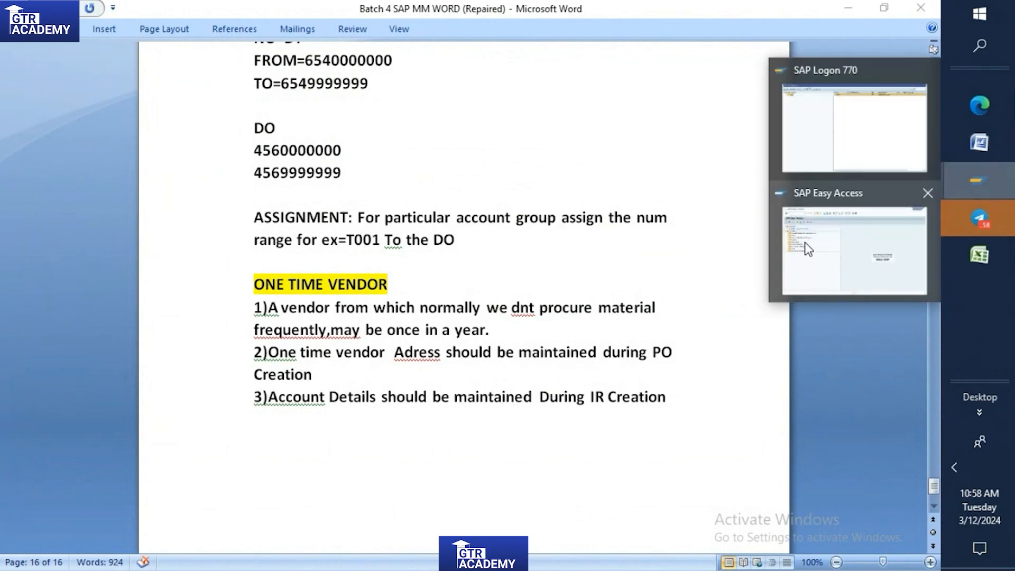
left_click(805, 241)
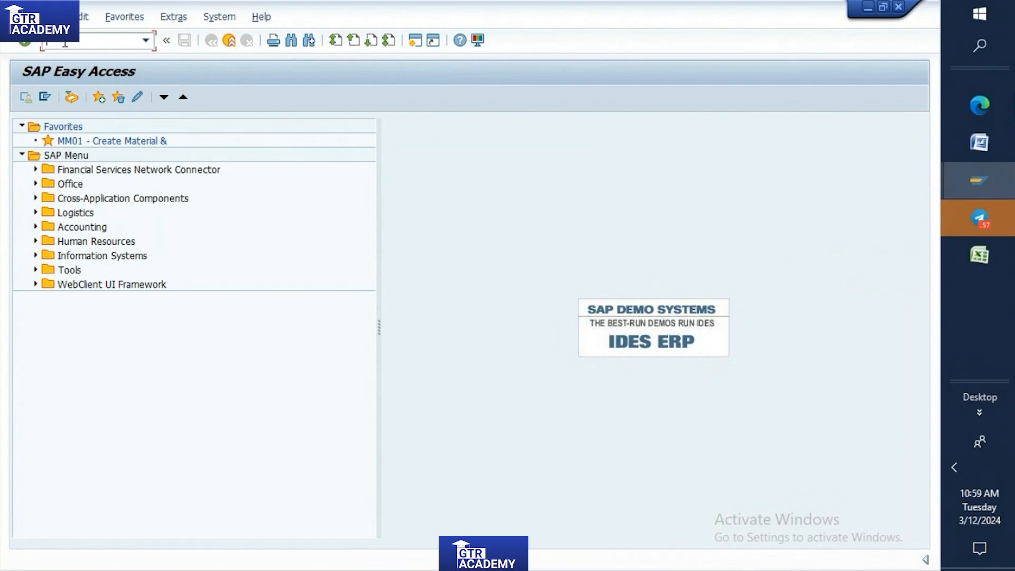
Switch to Word and read the earlier notes on creating a number range group and assigning the material type to it.
left_click(976, 150)
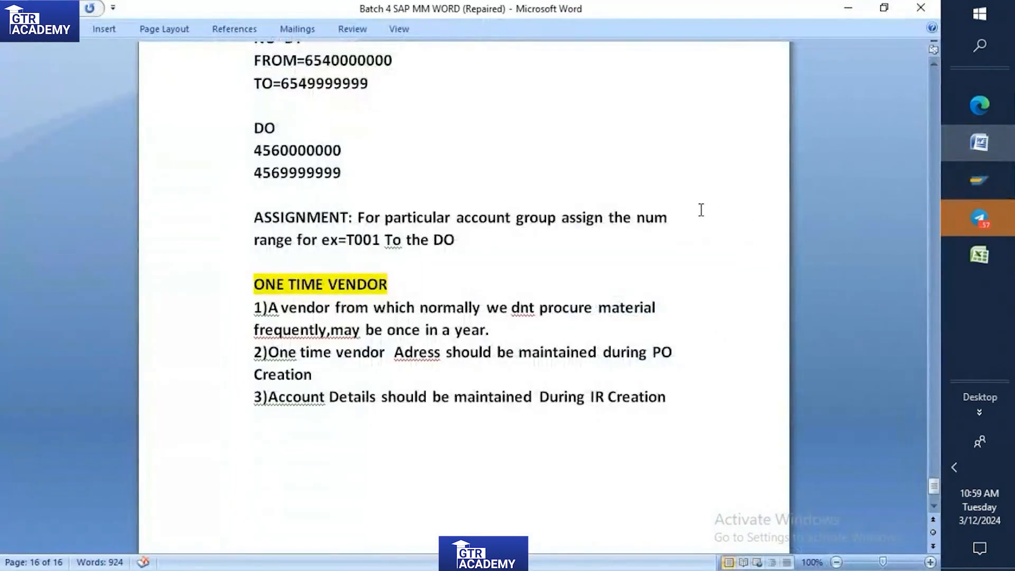
scroll(701, 210, "up", 15)
scroll(703, 212, "up", 20)
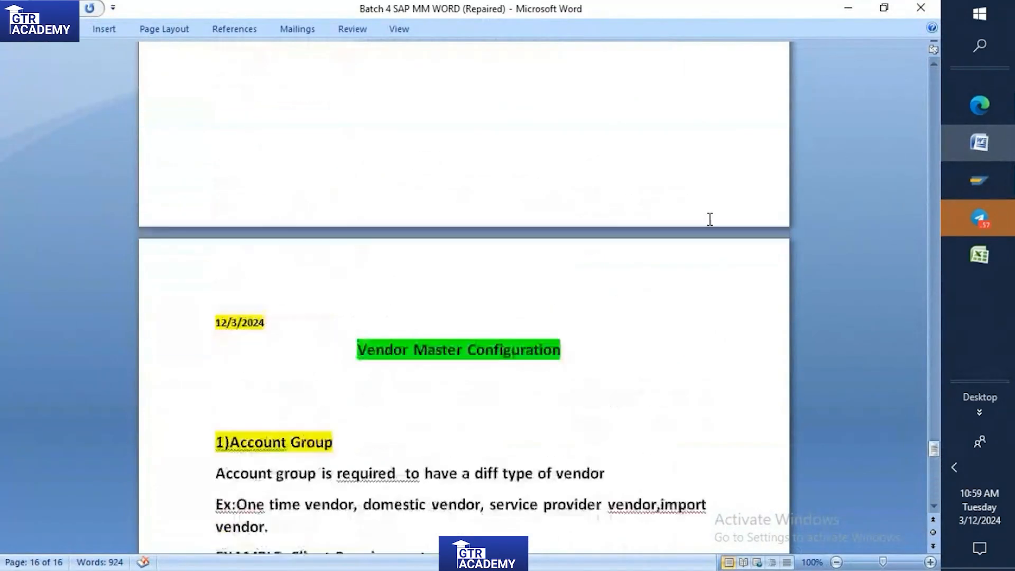
scroll(710, 220, "up", 20)
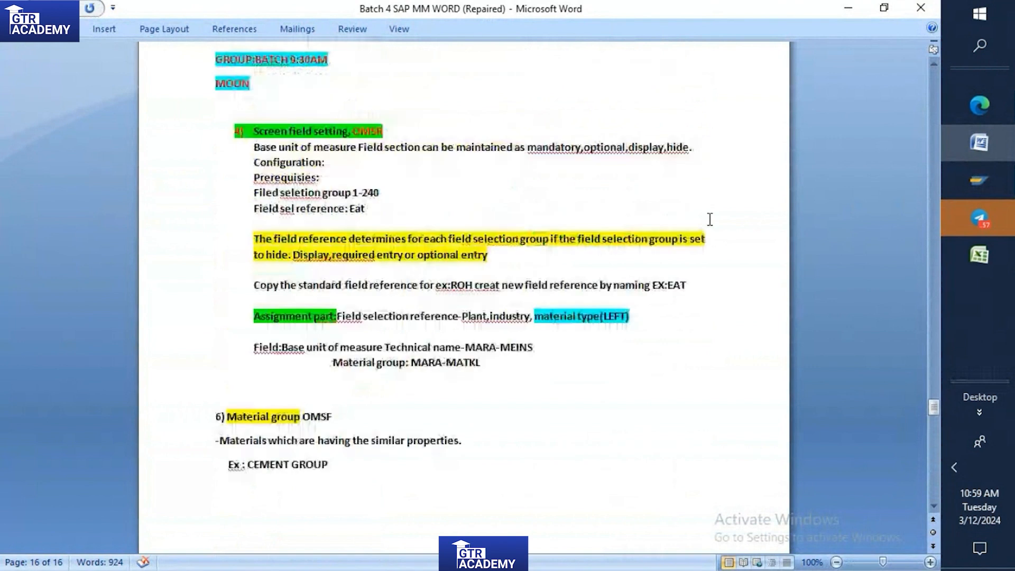
scroll(710, 219, "up", 3)
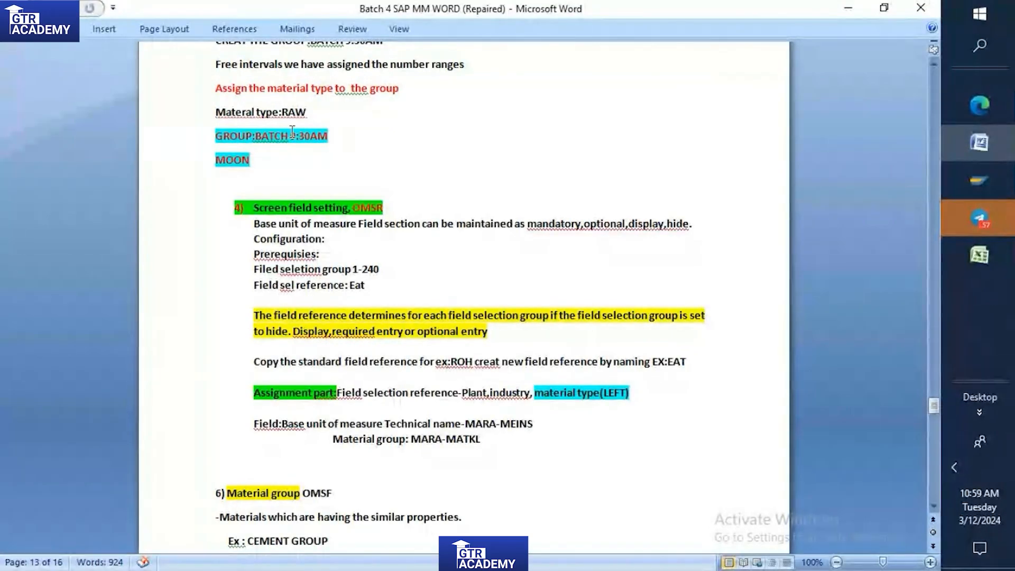
scroll(292, 132, "up", 1)
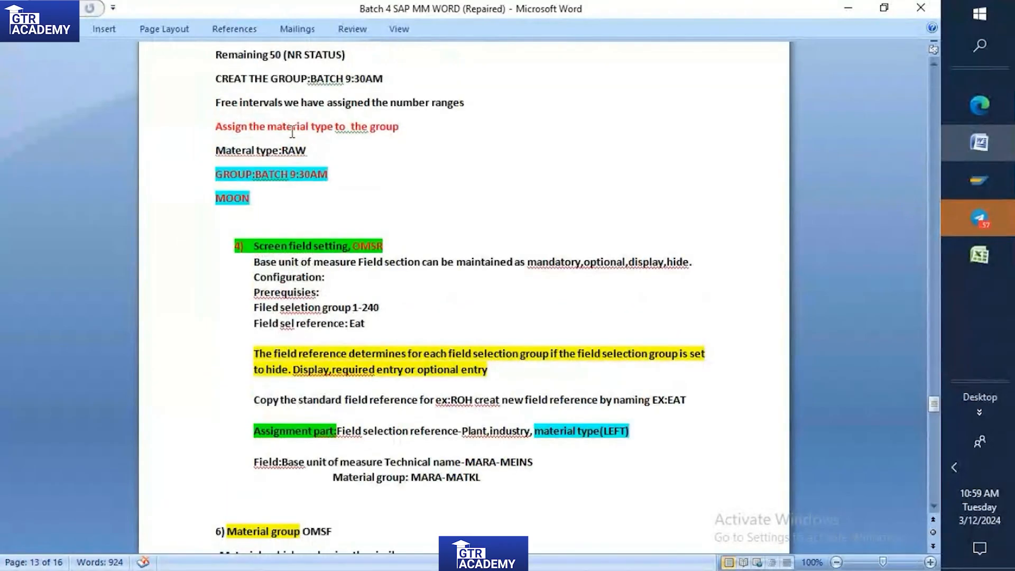
scroll(293, 132, "up", 1)
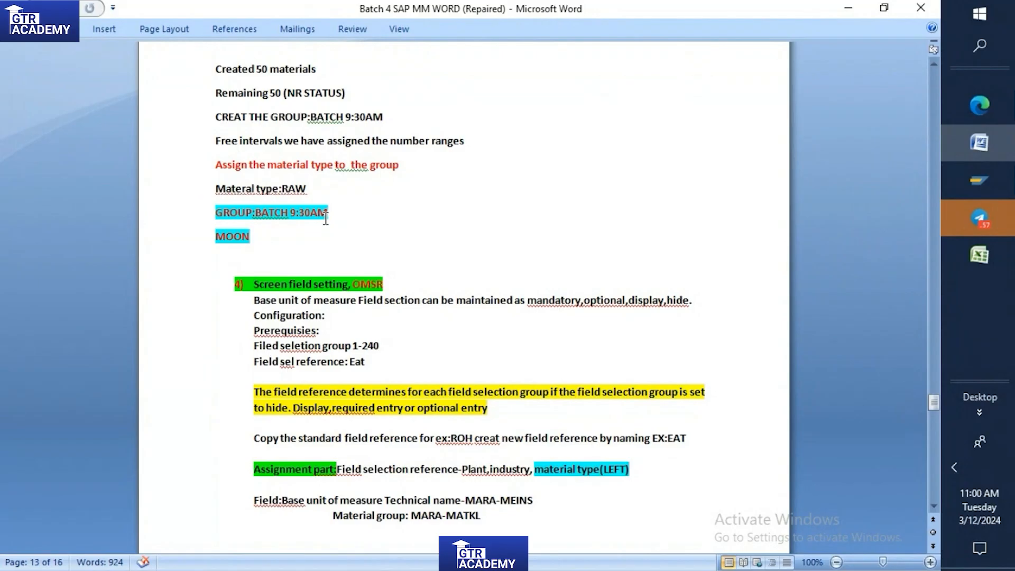
Switch to SAP, run transaction MMNR and open the material master number range groups for maintenance.
left_click(980, 178)
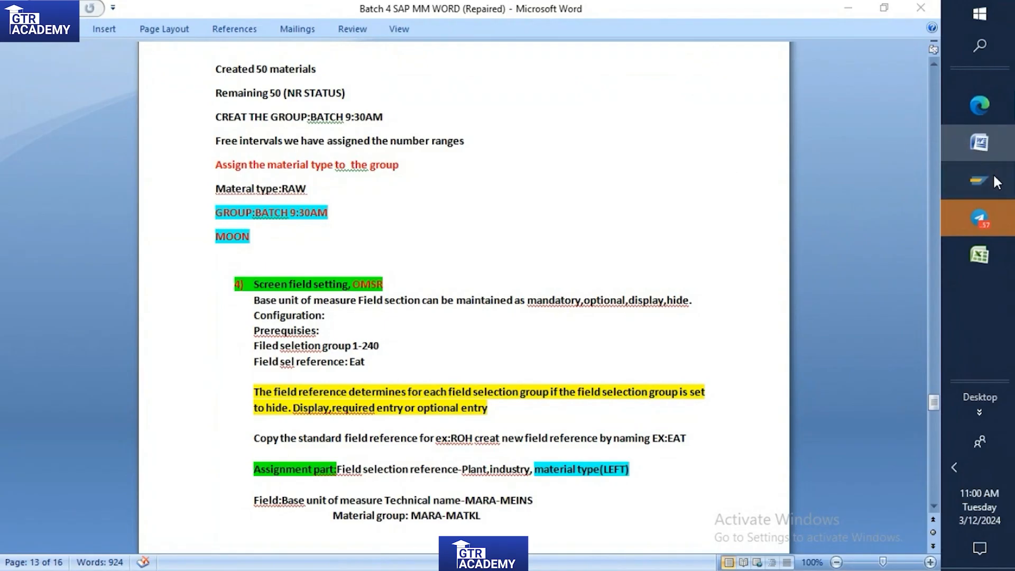
left_click(861, 239)
left_click(99, 44)
type("mmnr")
key("Return")
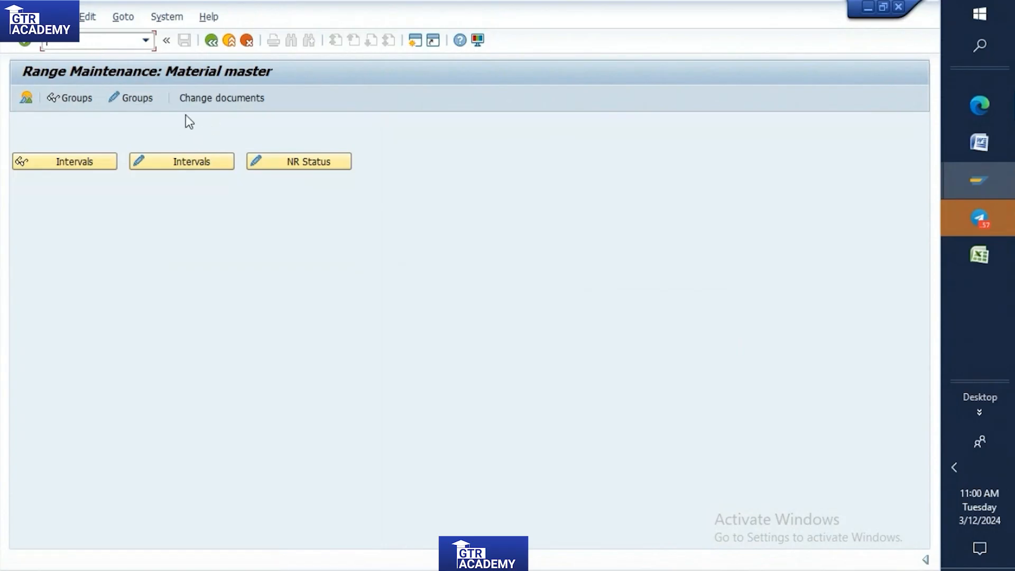
left_click(145, 101)
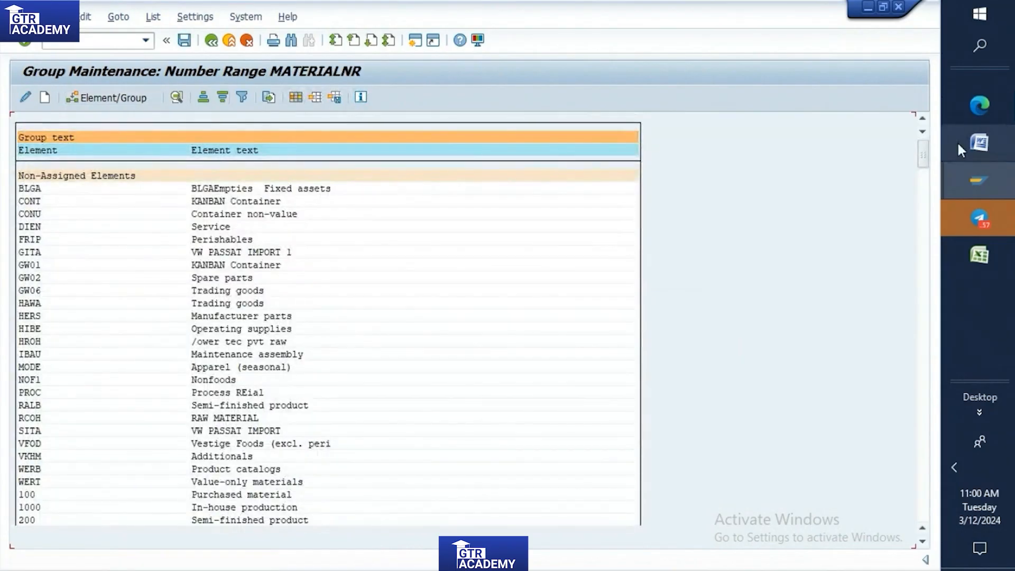
Look through the last number range groups, search the list for "saw" and close the search results.
left_click_drag(920, 164, 915, 526)
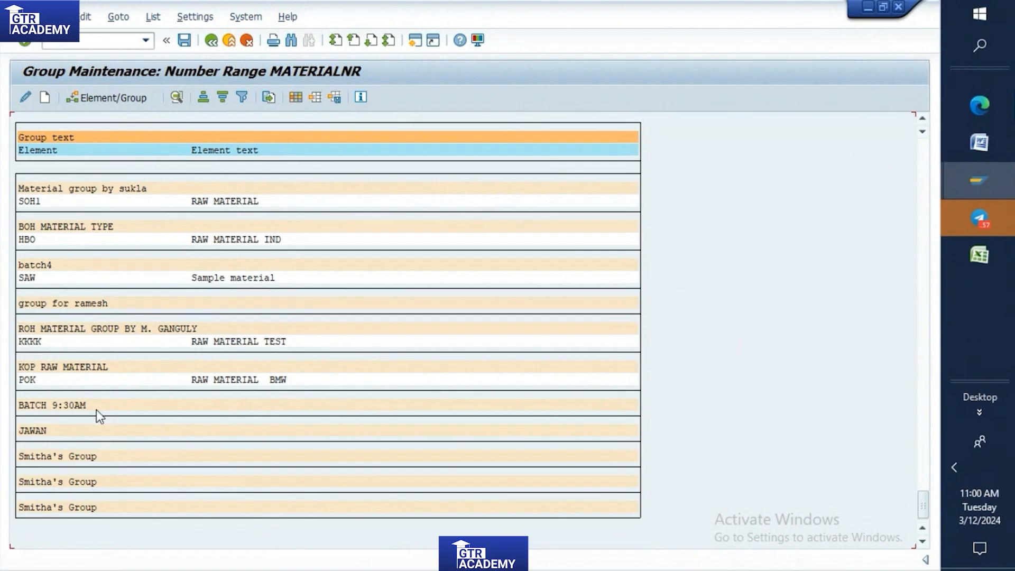
key("ctrl+f")
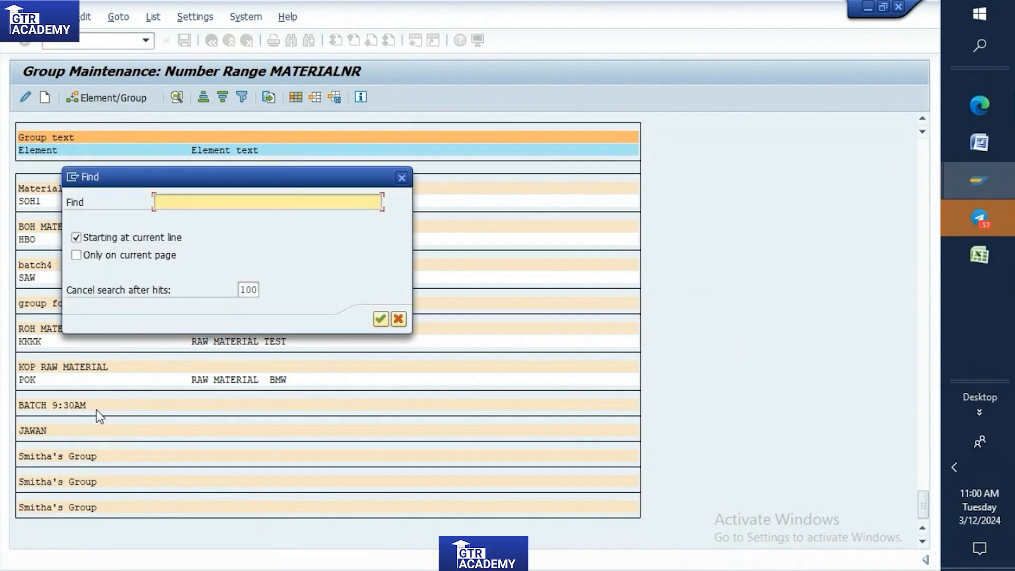
type("saw")
left_click(381, 319)
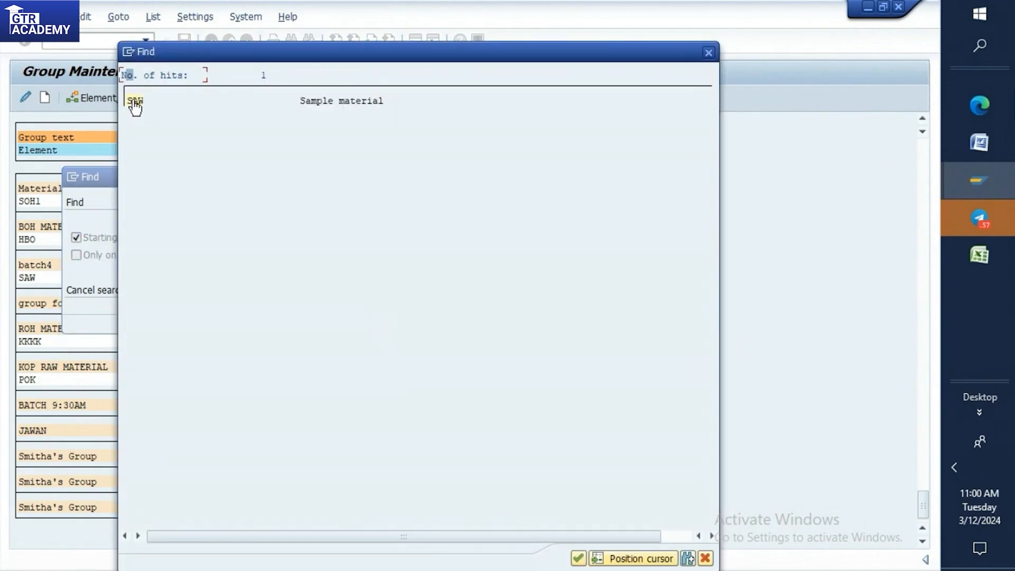
left_click(708, 53)
left_click(404, 175)
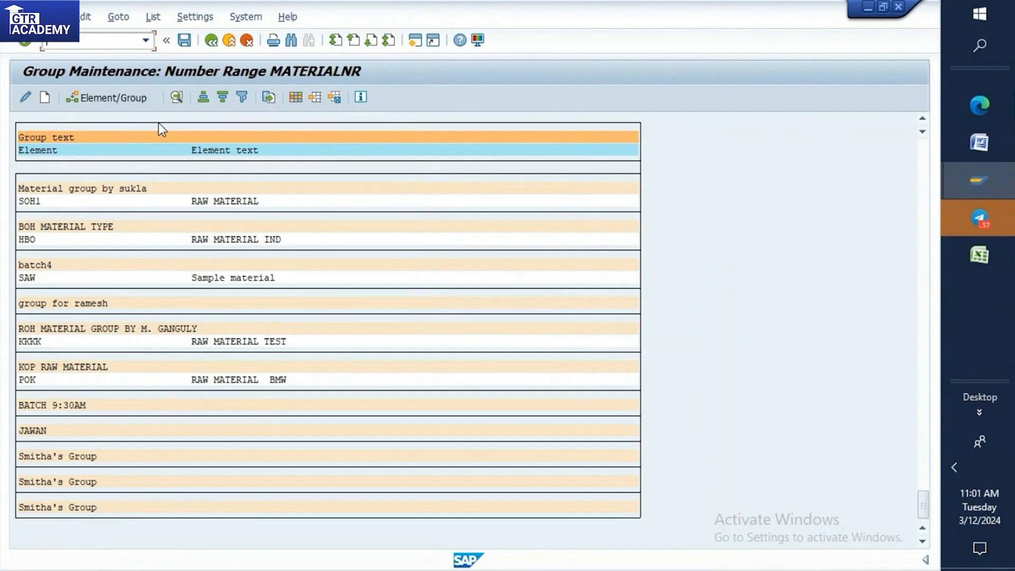
Leave the group list, return to material master range maintenance and reopen the groups for maintenance.
left_click(211, 41)
type("mmn")
key("Return")
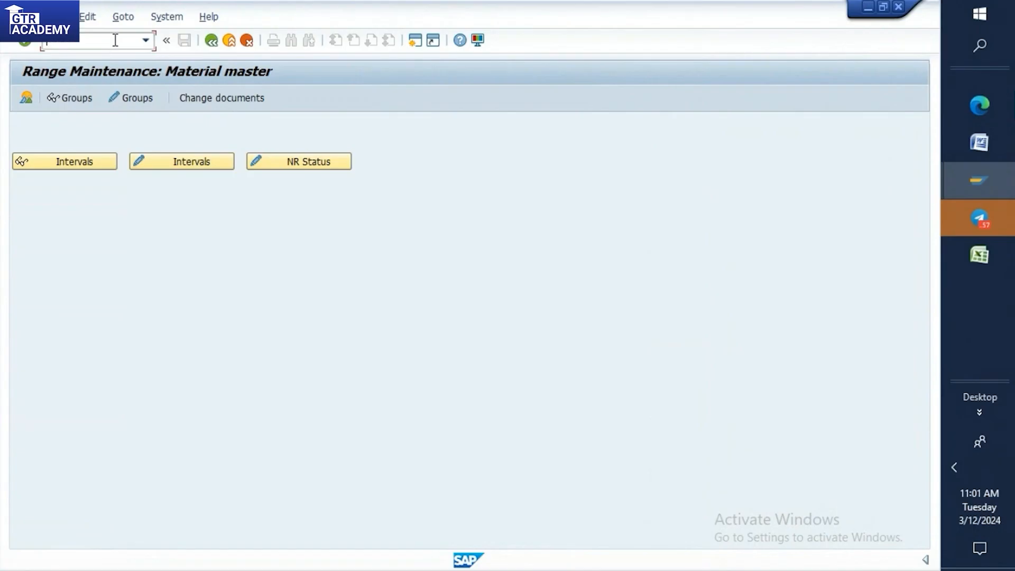
left_click(124, 97)
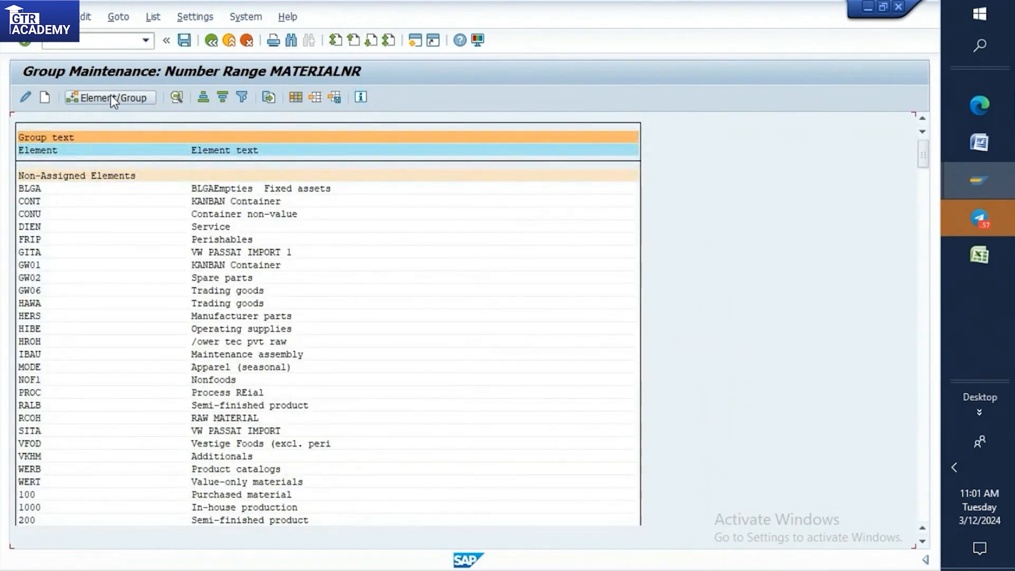
Start a new number range group named BATCH 25 and open its list of free intervals.
left_click(44, 97)
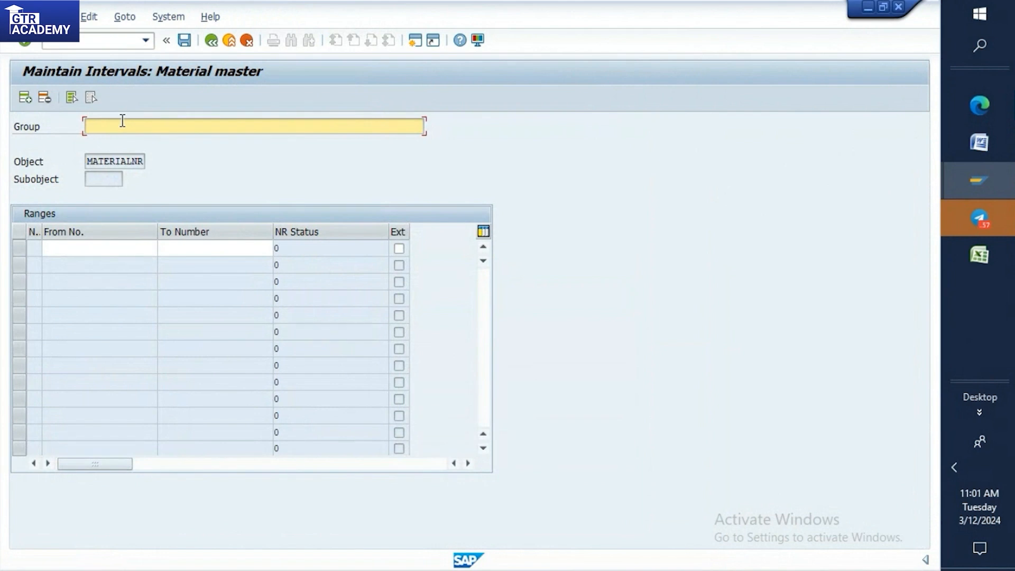
type("BATCH 5")
key("BackSpace")
type("25")
left_click(46, 17)
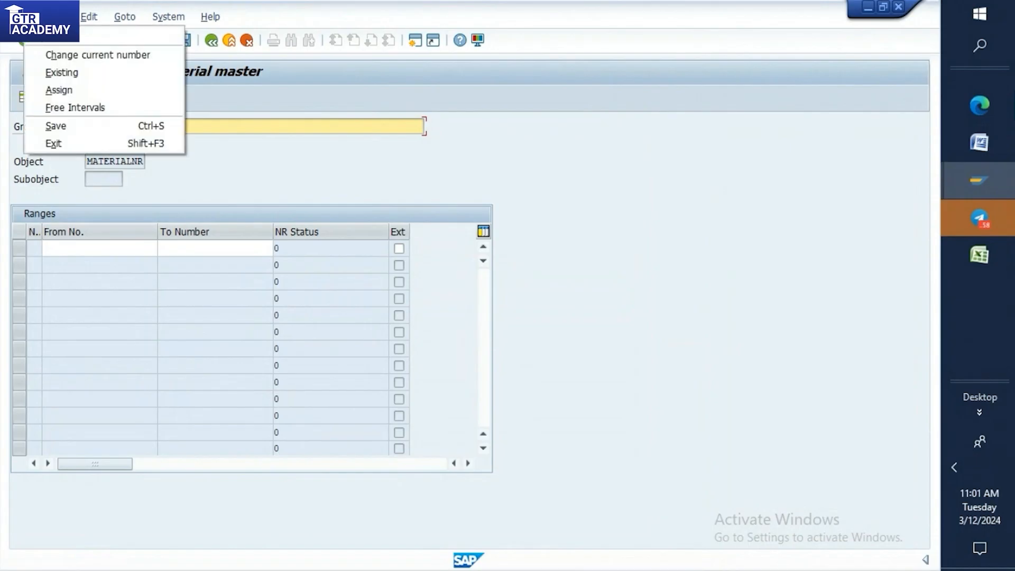
left_click(60, 108)
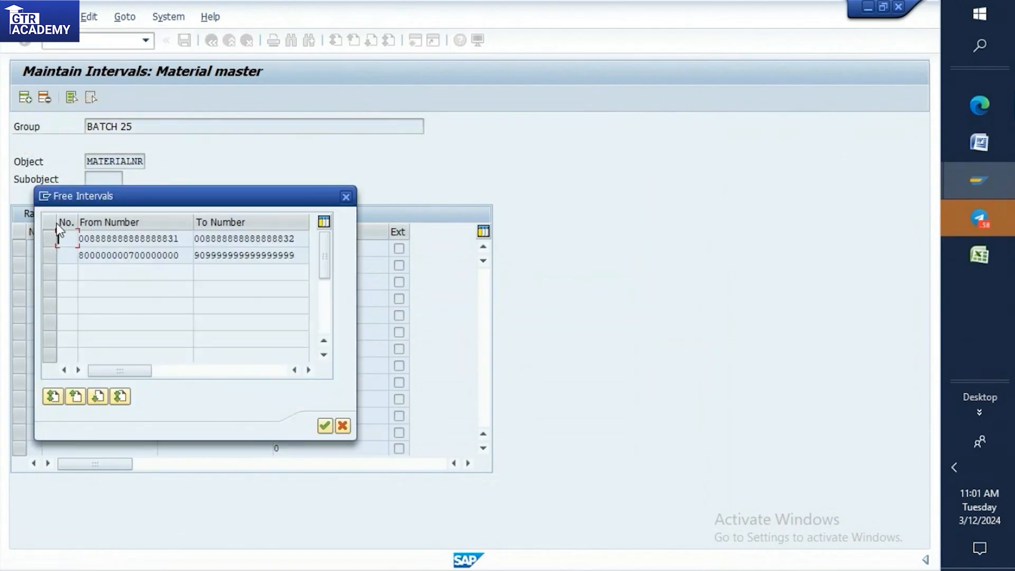
left_click(48, 257)
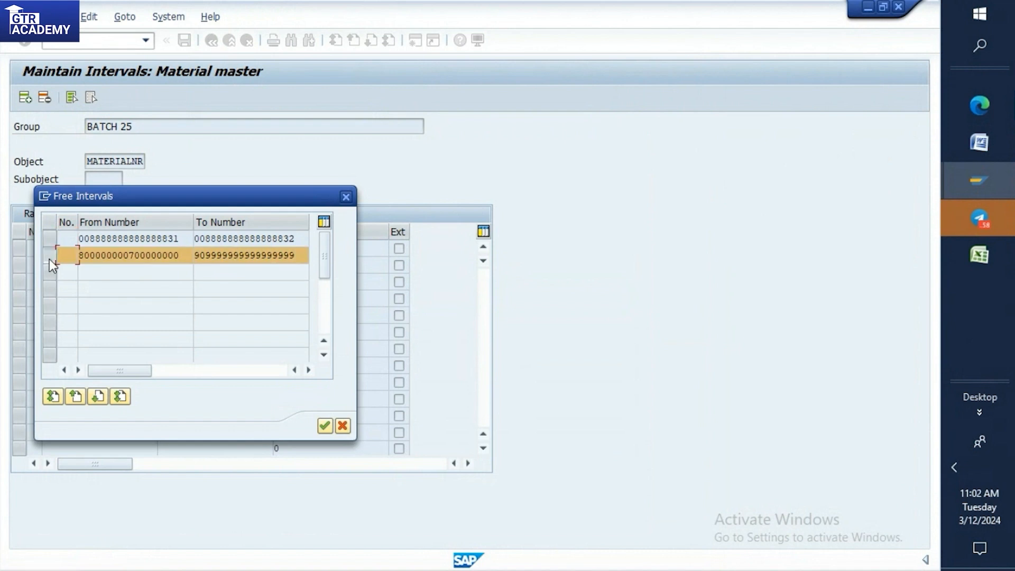
left_click(322, 427)
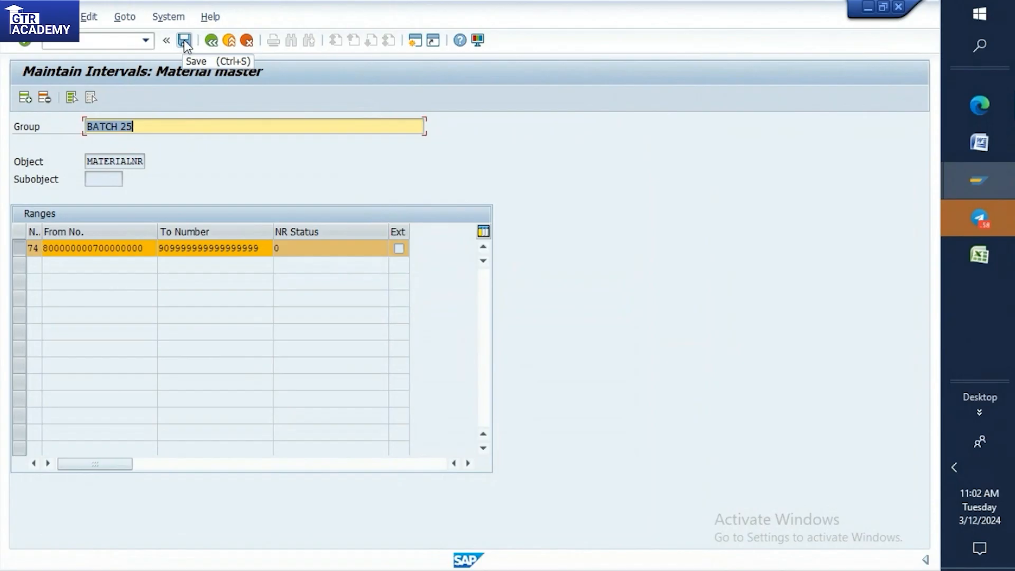
left_click(184, 40)
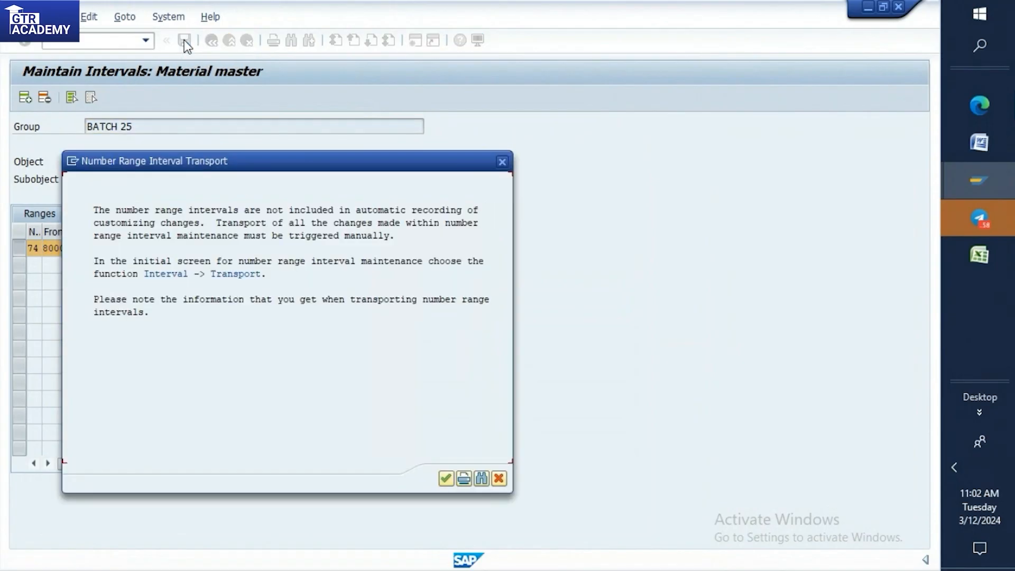
left_click(445, 479)
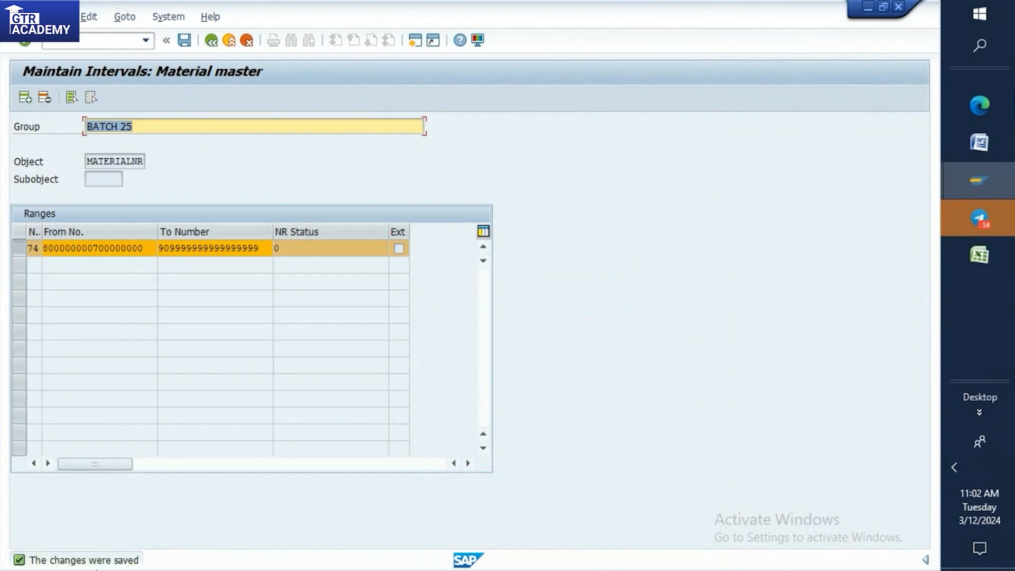
left_click(212, 41)
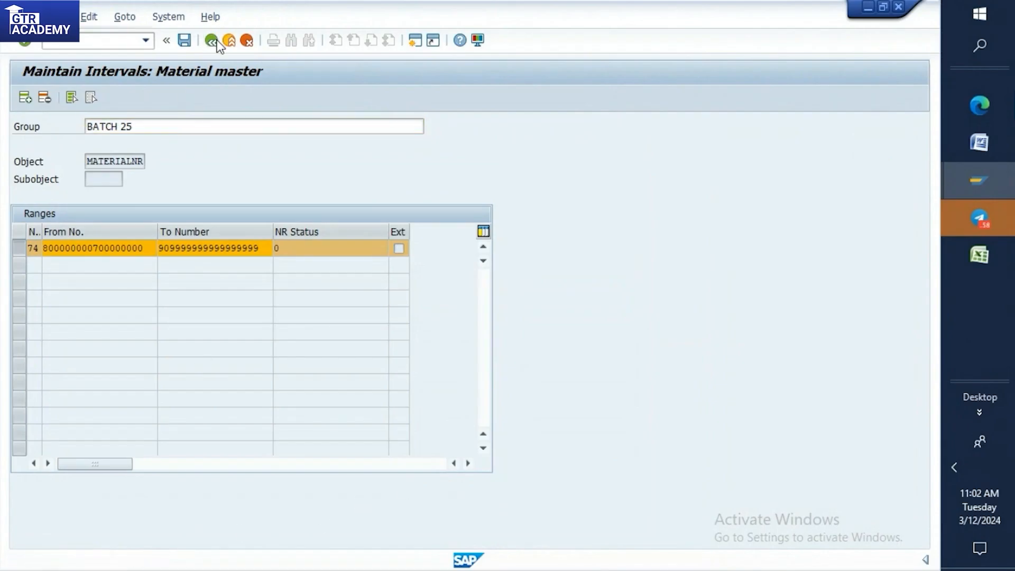
left_click(226, 307)
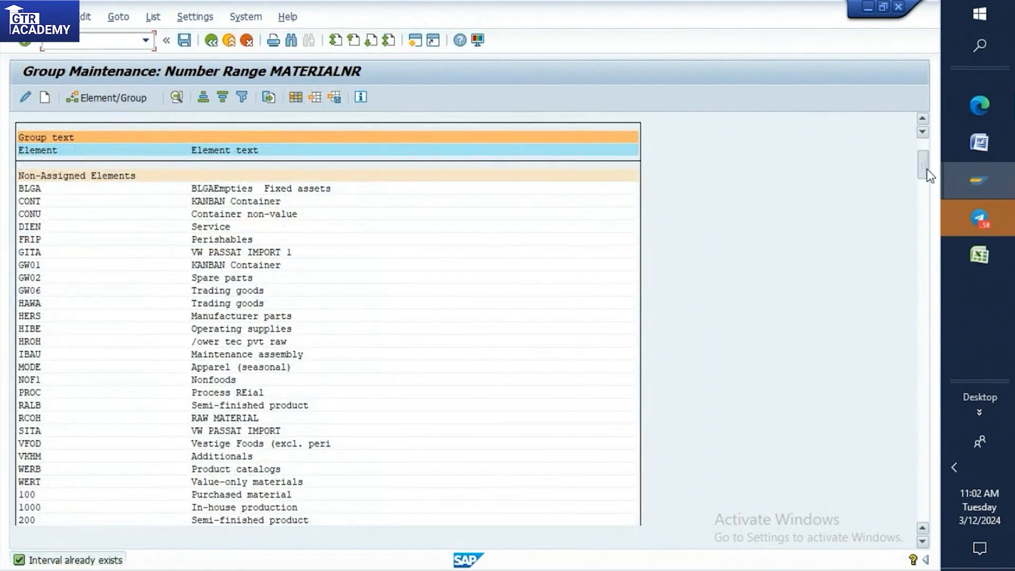
Look through the last groups in the material number range list for the new BATCH 25 group.
scroll(365, 464, "down", 10)
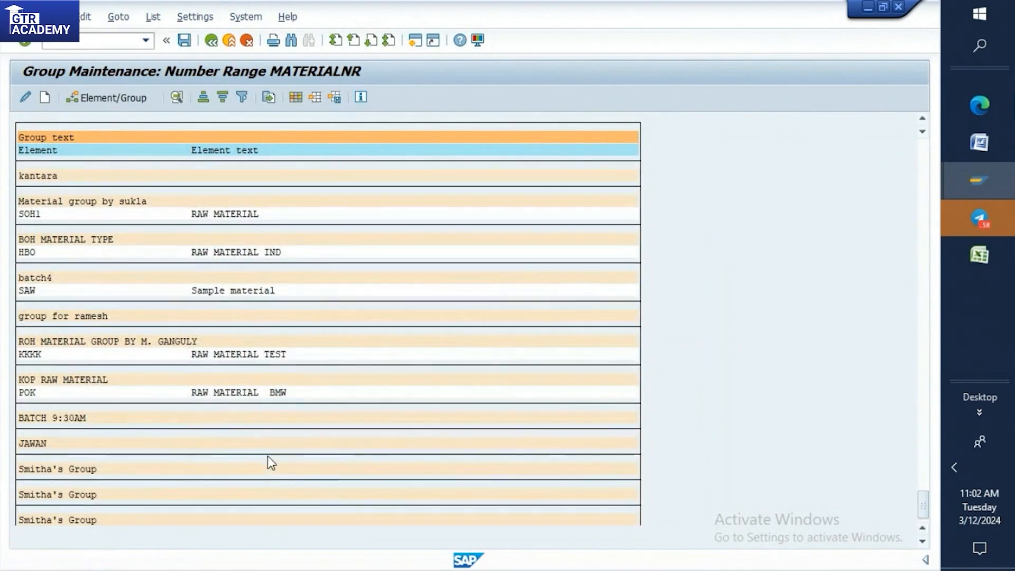
scroll(255, 386, "up", 1)
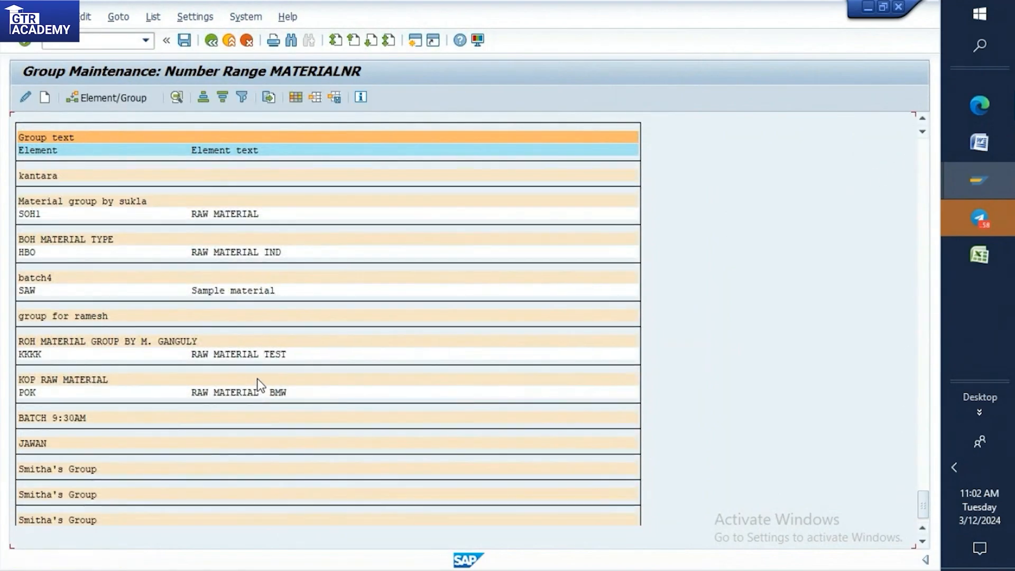
scroll(257, 379, "down", 1)
scroll(122, 412, "up", 4)
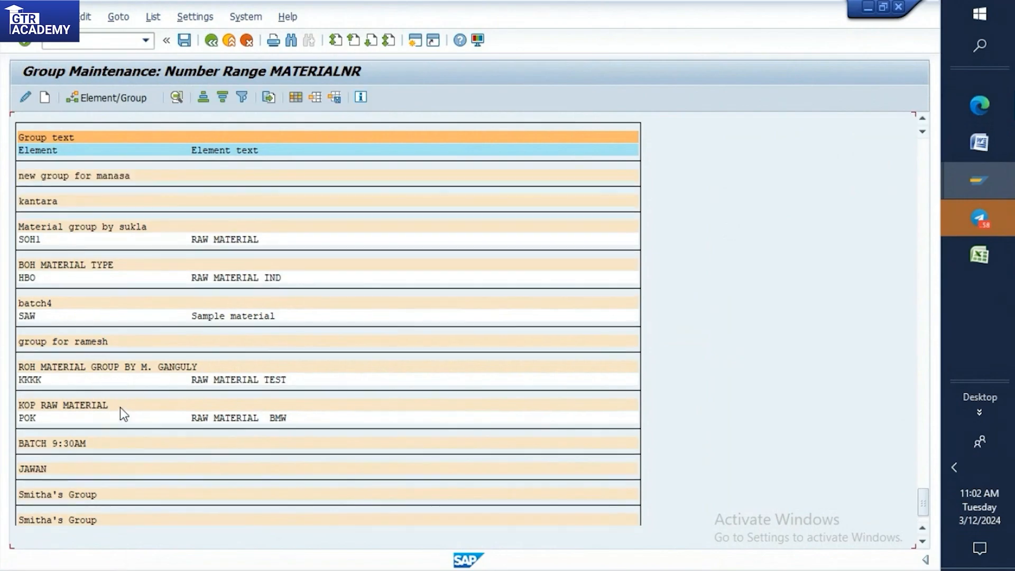
scroll(125, 383, "up", 4)
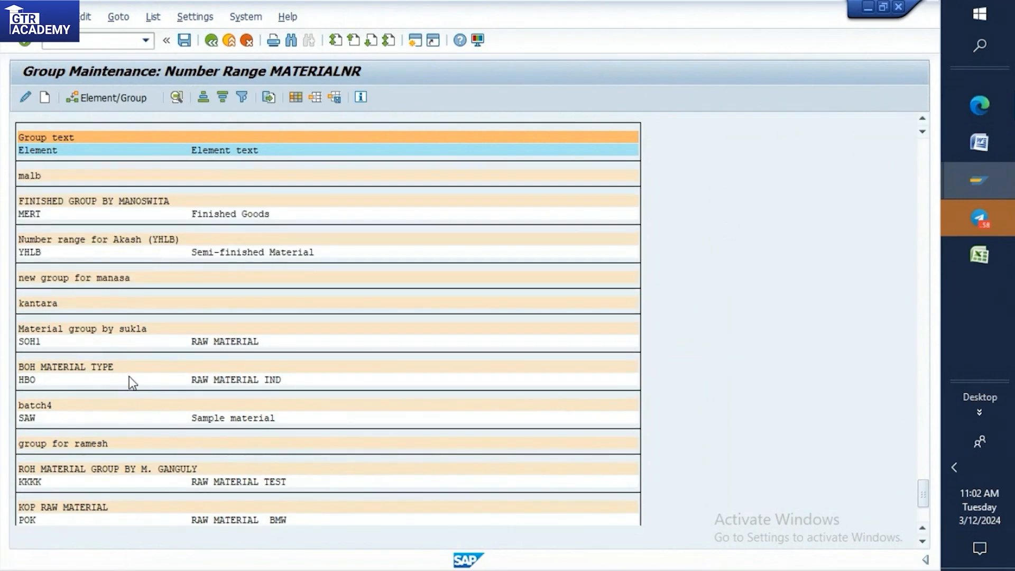
scroll(141, 357, "up", 2)
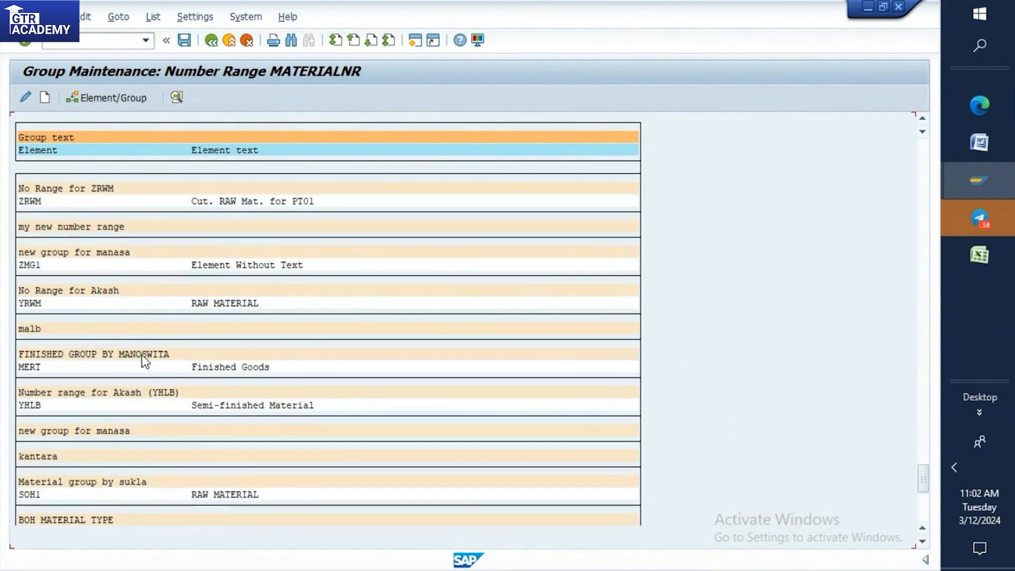
scroll(144, 353, "down", 1)
scroll(148, 351, "down", 5)
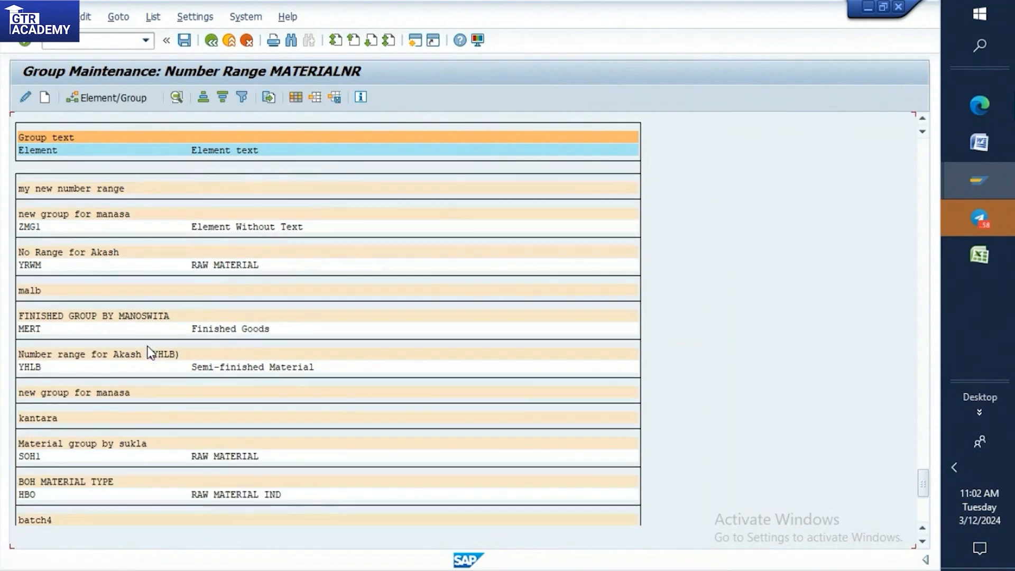
scroll(148, 351, "down", 3)
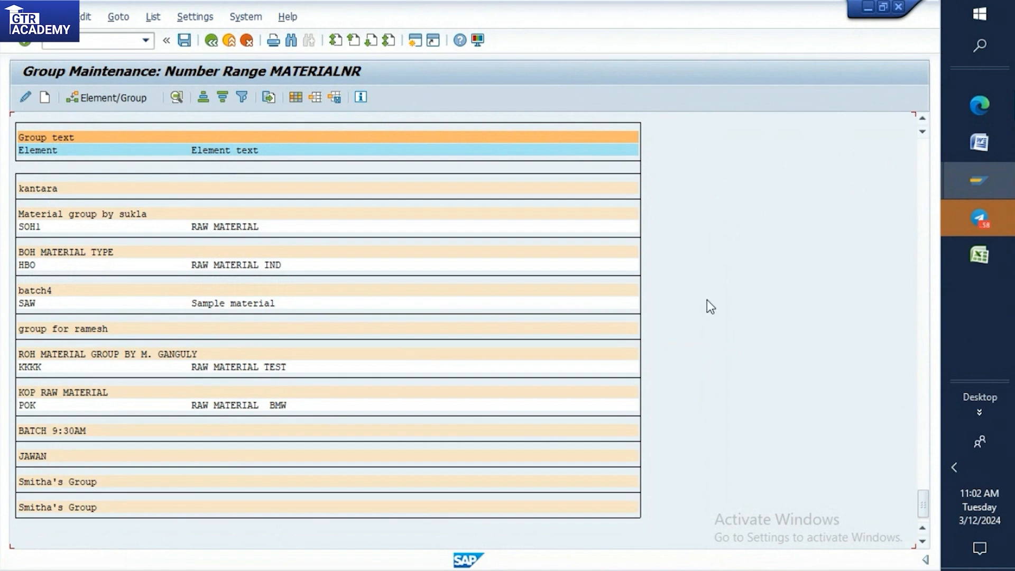
Search the group list for "BATCH 25" and close the search.
key("ctrl+f")
key("BackSpace")
type("BATCH 25")
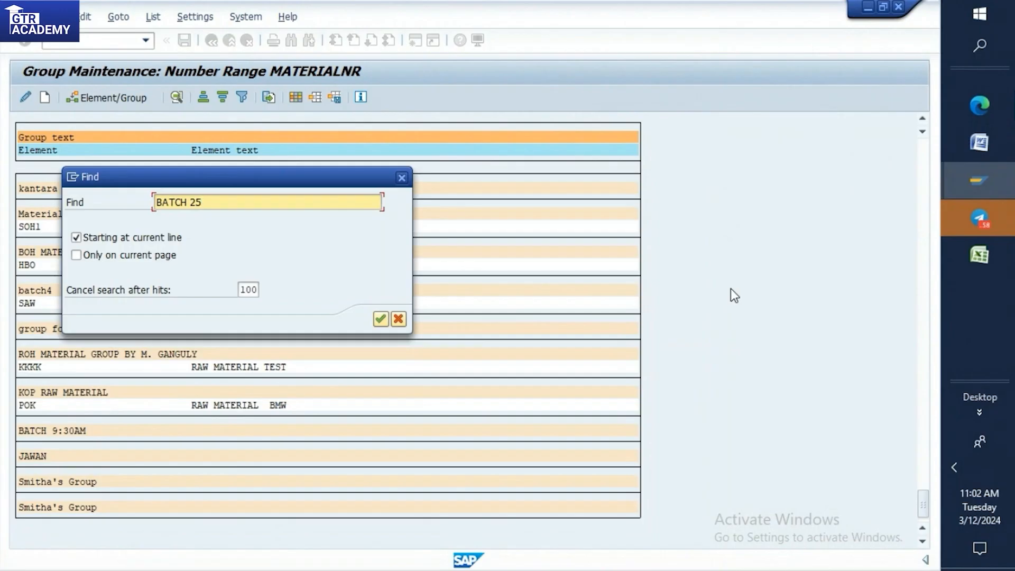
key("Return")
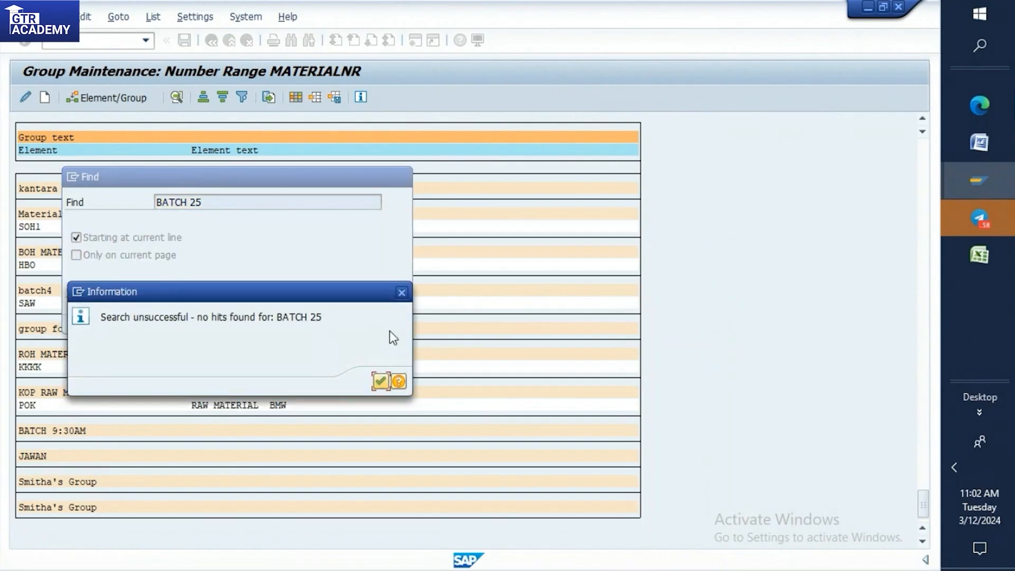
left_click(402, 292)
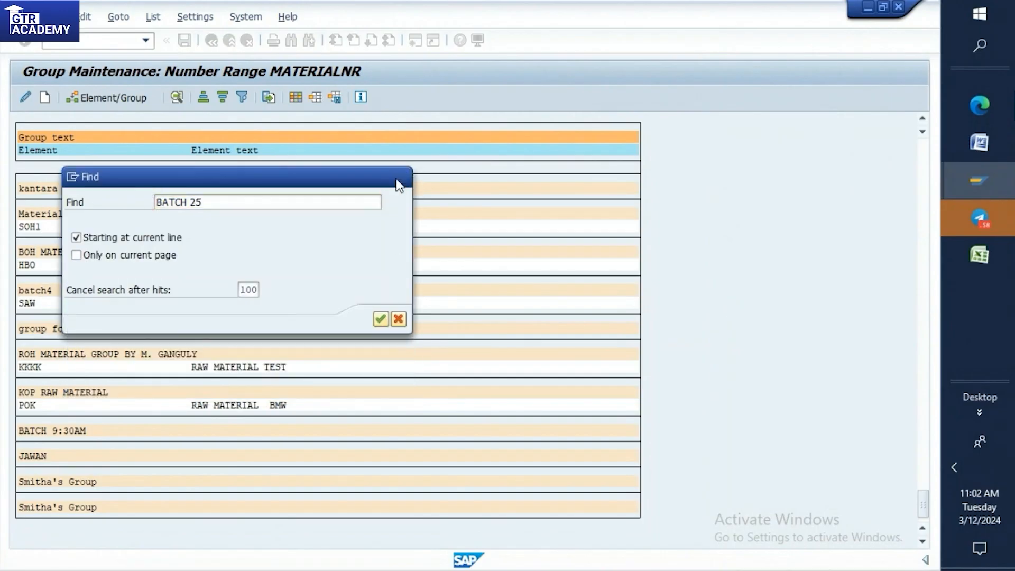
left_click(402, 177)
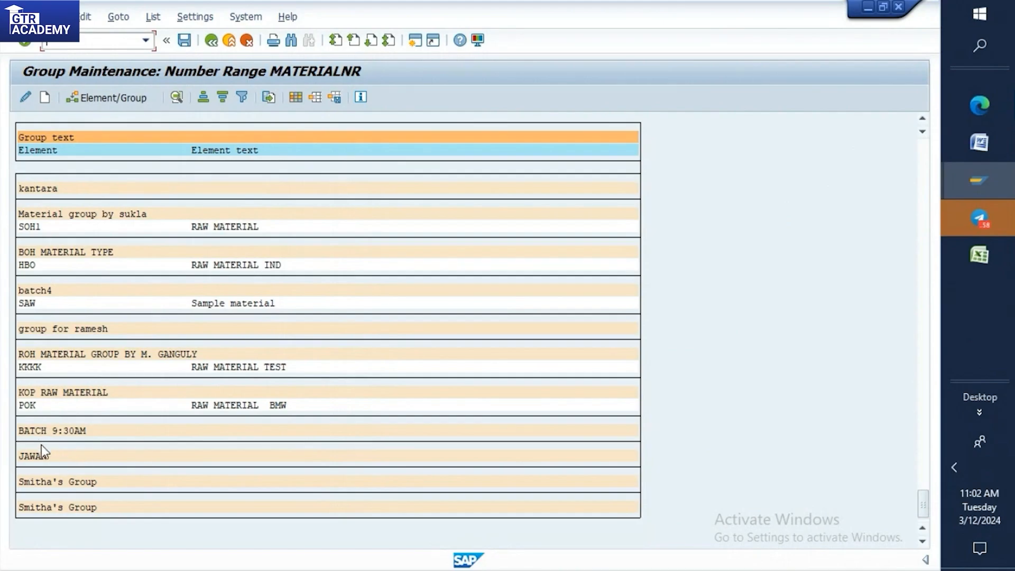
Search the group list for "SAW", go to that element and start its group assignment.
key("ctrl+f")
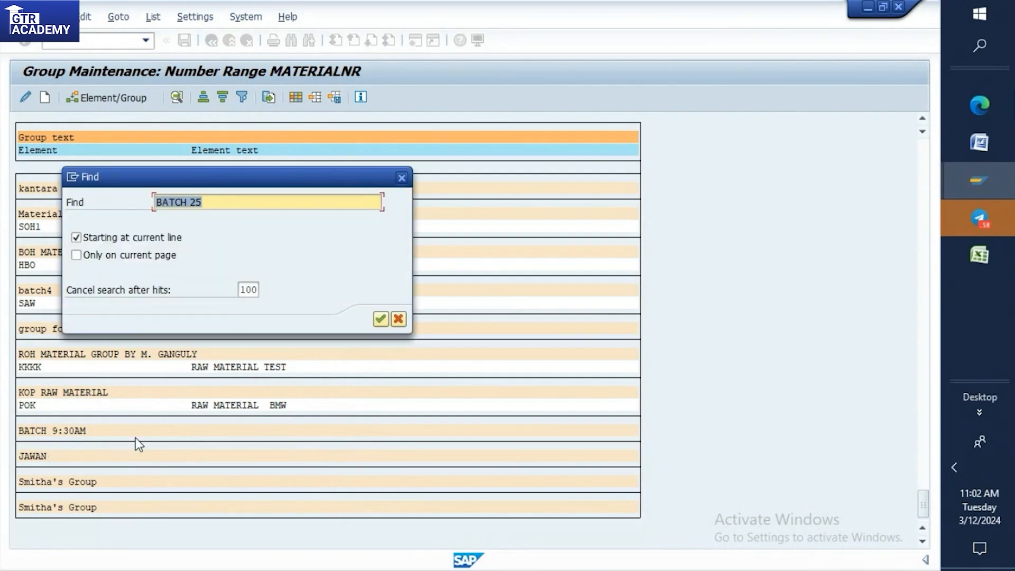
key("BackSpace")
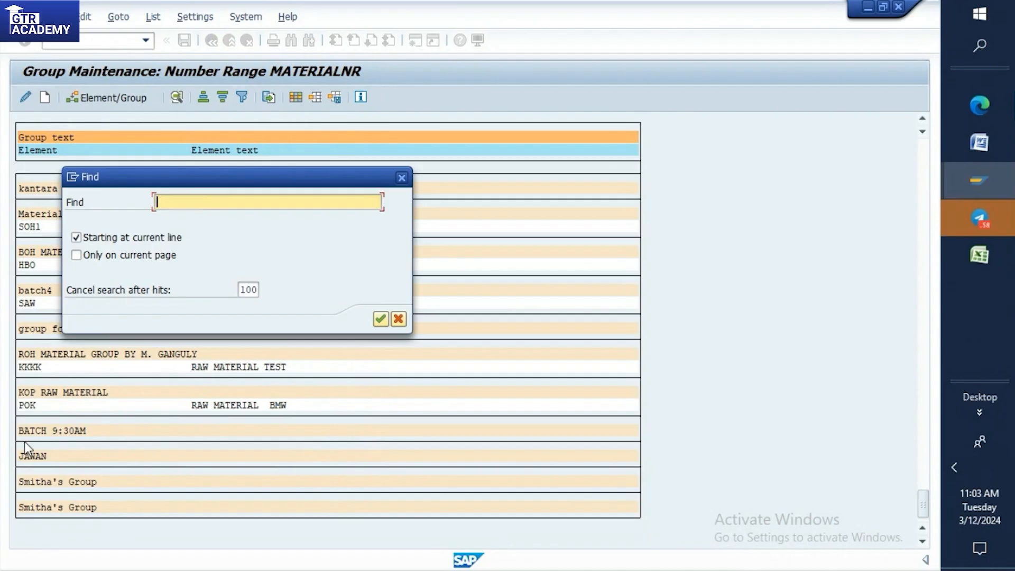
type("SAW")
left_click(382, 320)
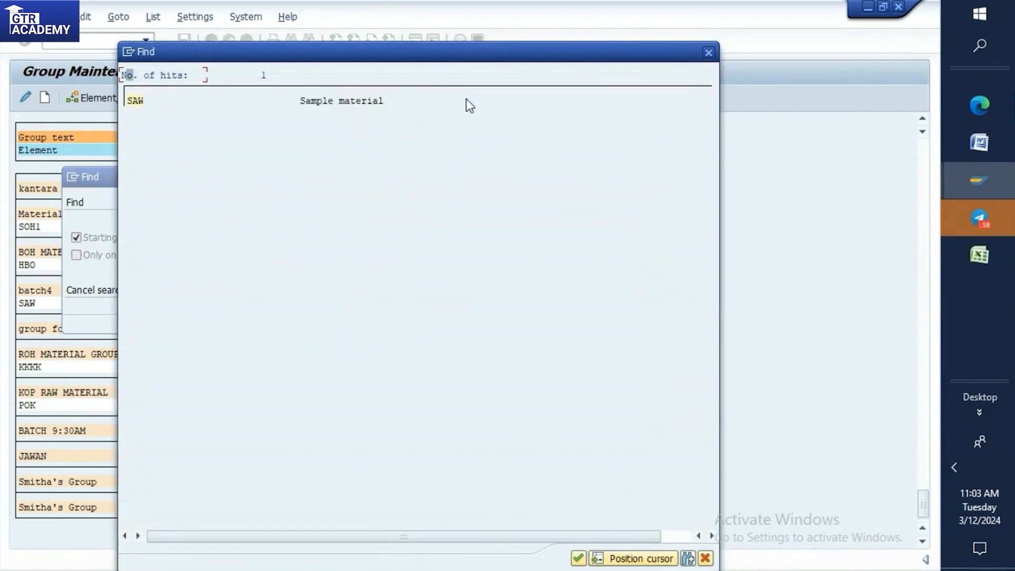
left_click(138, 102)
left_click(138, 101)
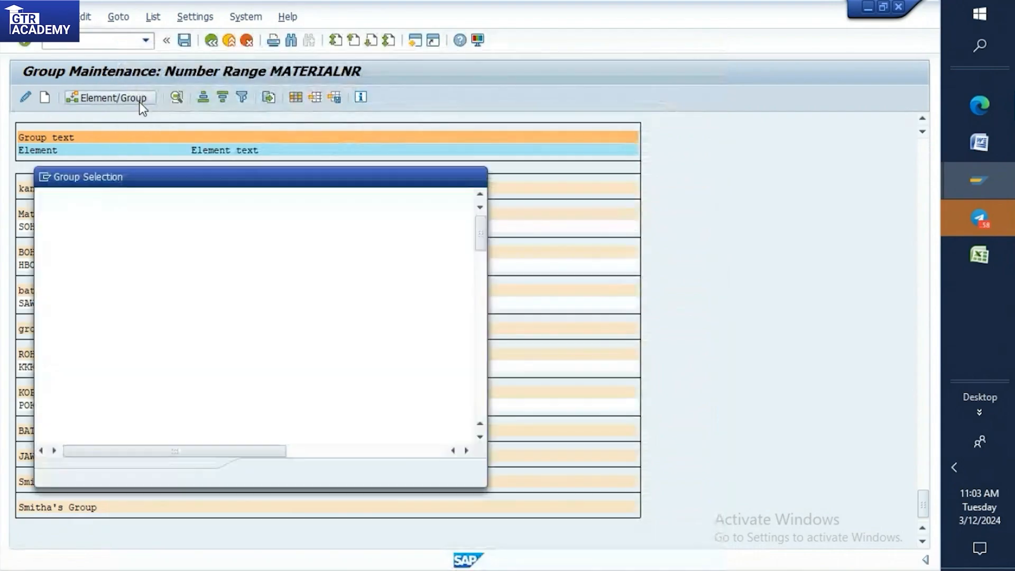
Assign material type SAW to the group BATCH 9:30AM, save the change and check the assignment in the group list.
left_click_drag(312, 178, 344, 74)
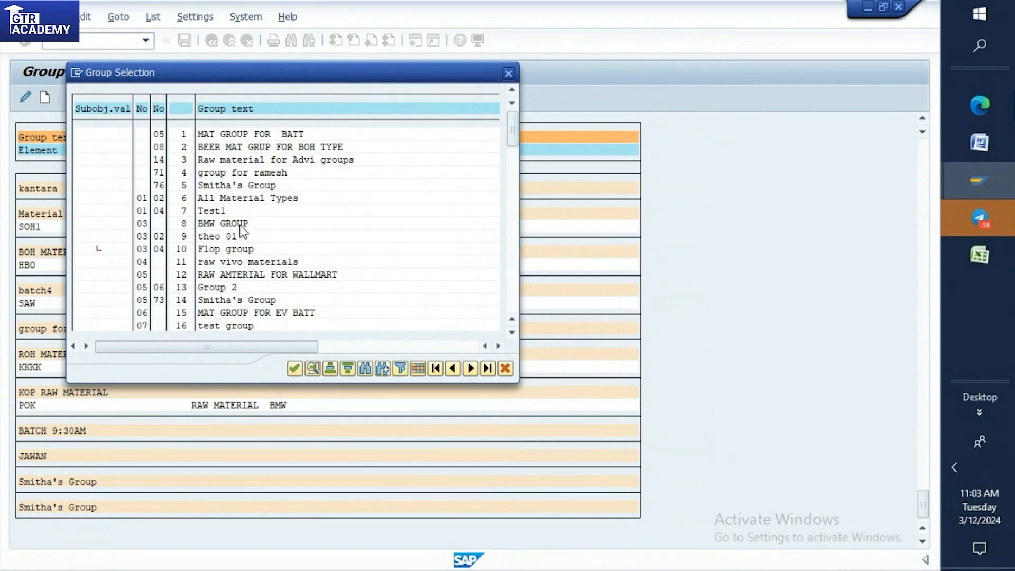
scroll(249, 226, "down", 4)
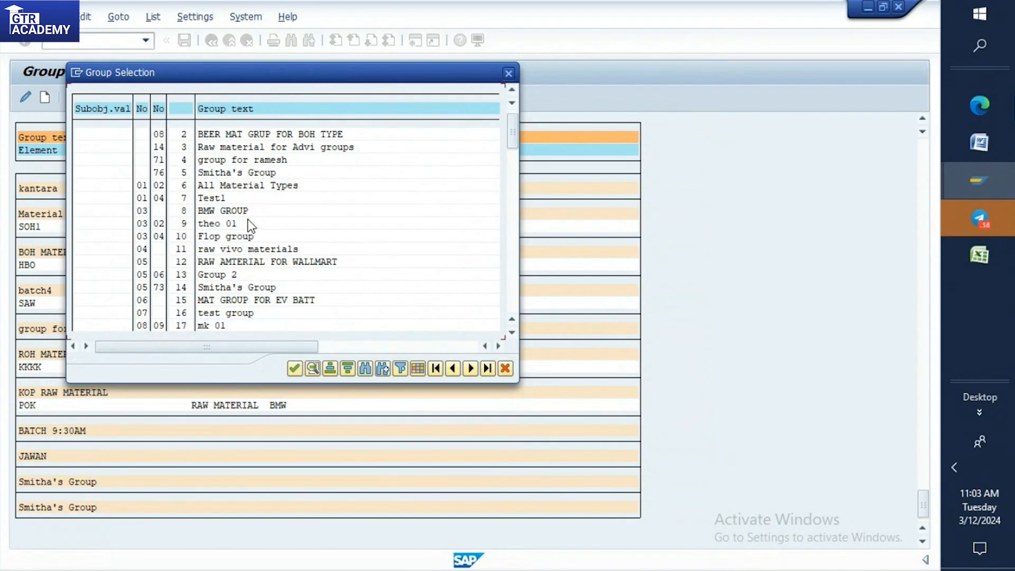
scroll(251, 226, "down", 5)
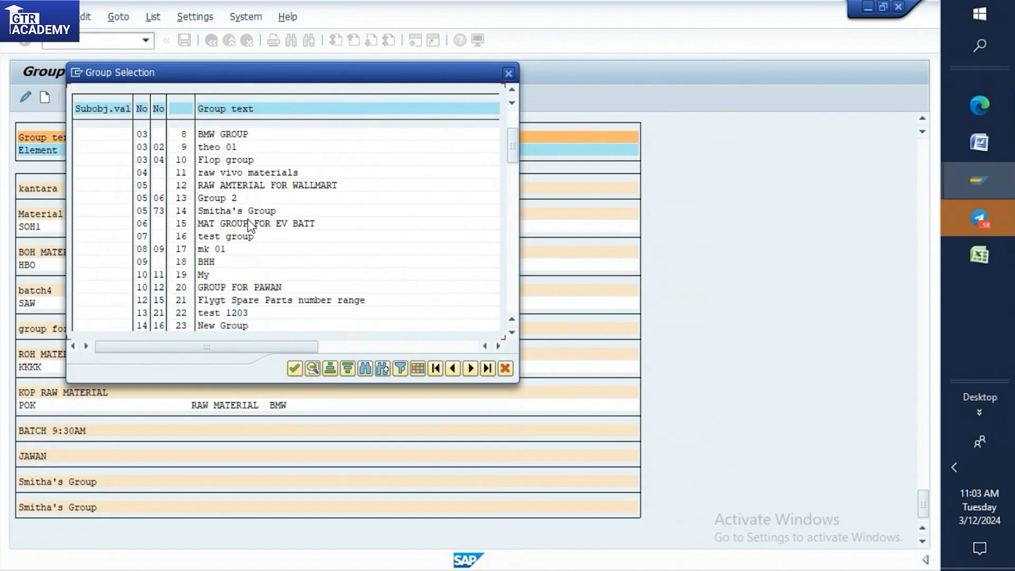
scroll(251, 226, "down", 6)
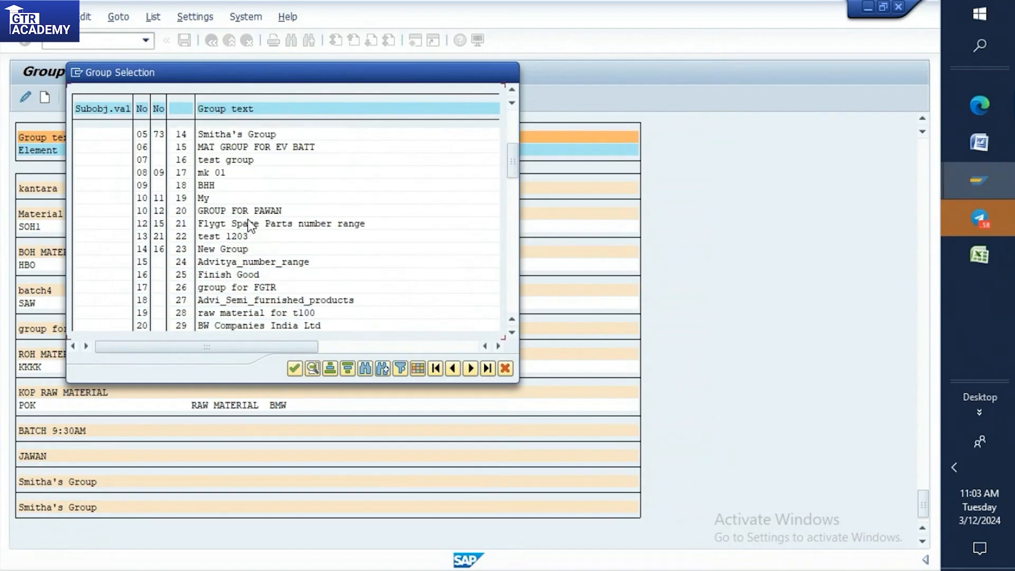
scroll(249, 226, "down", 7)
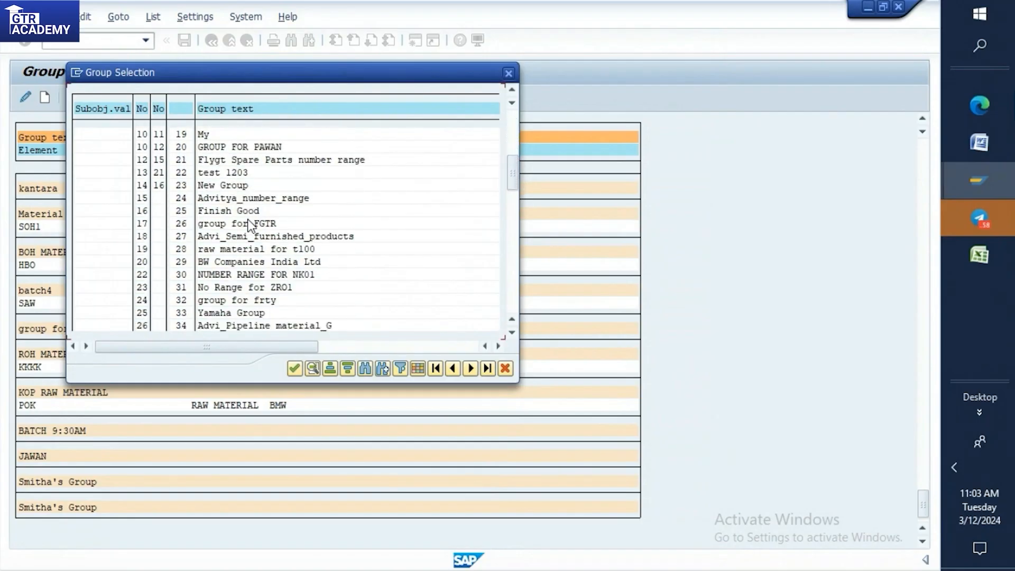
scroll(250, 226, "down", 7)
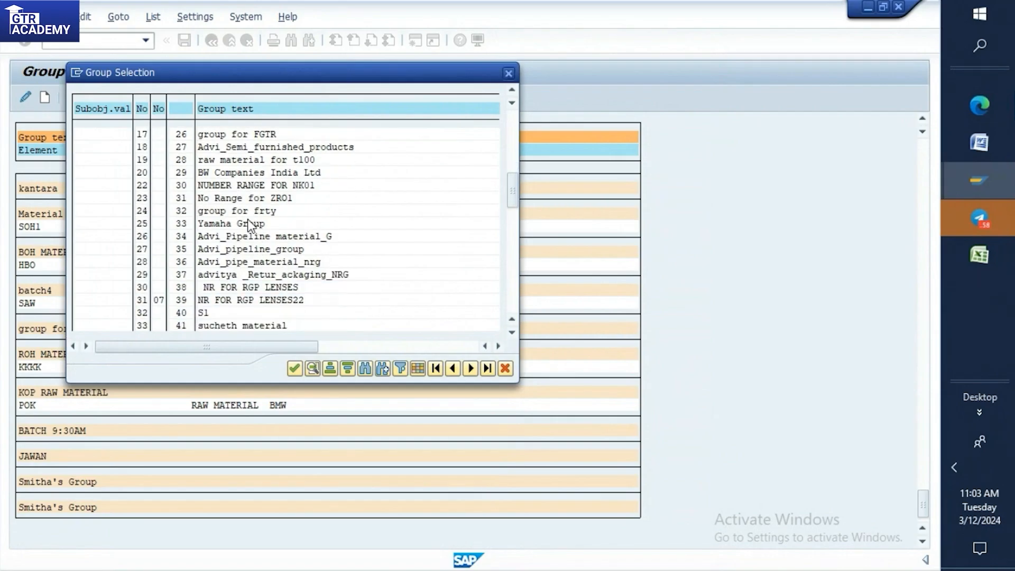
scroll(249, 224, "down", 8)
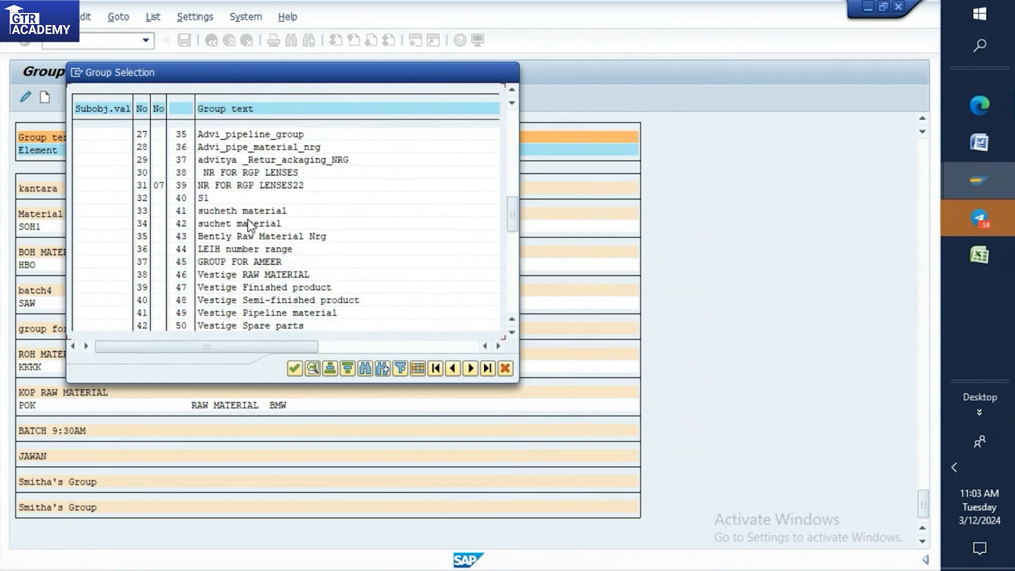
scroll(248, 224, "down", 9)
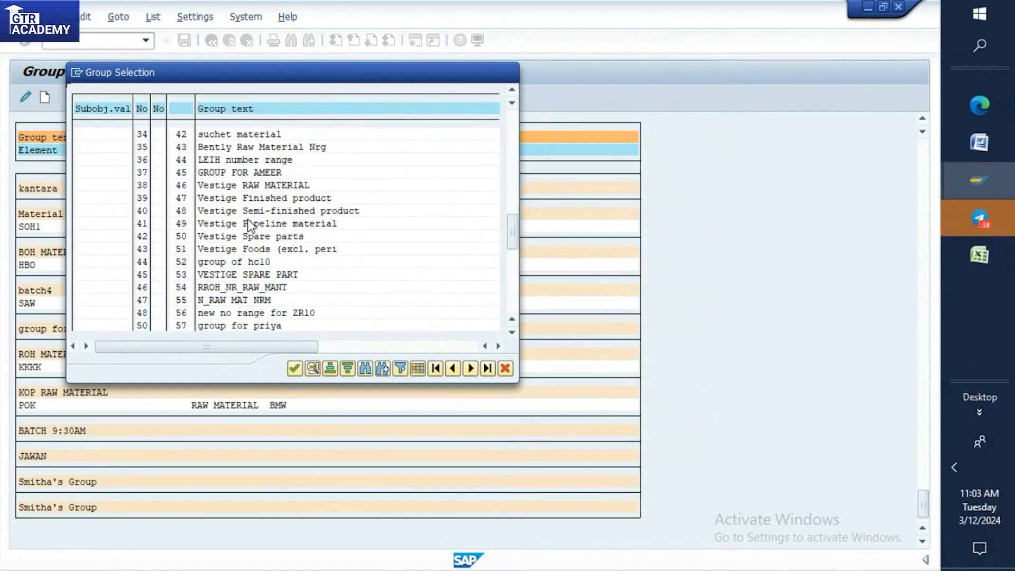
scroll(250, 224, "down", 8)
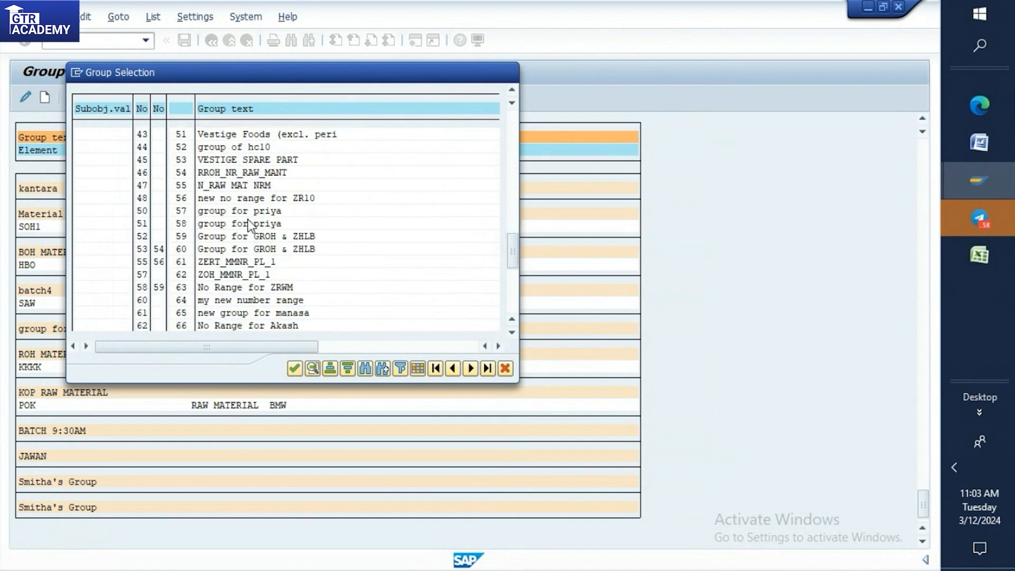
scroll(249, 225, "down", 7)
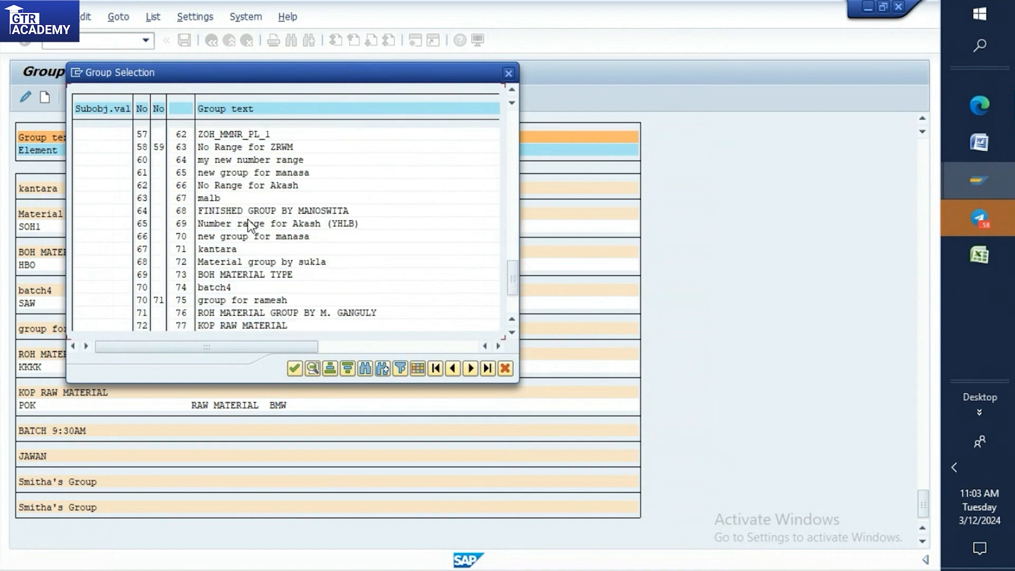
scroll(249, 225, "down", 4)
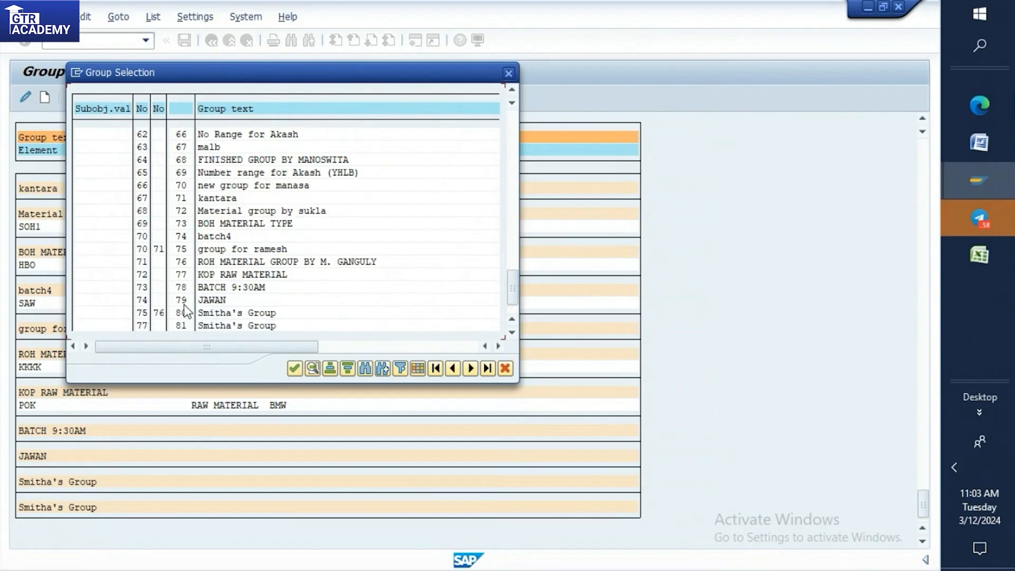
left_click(213, 289)
left_click(294, 369)
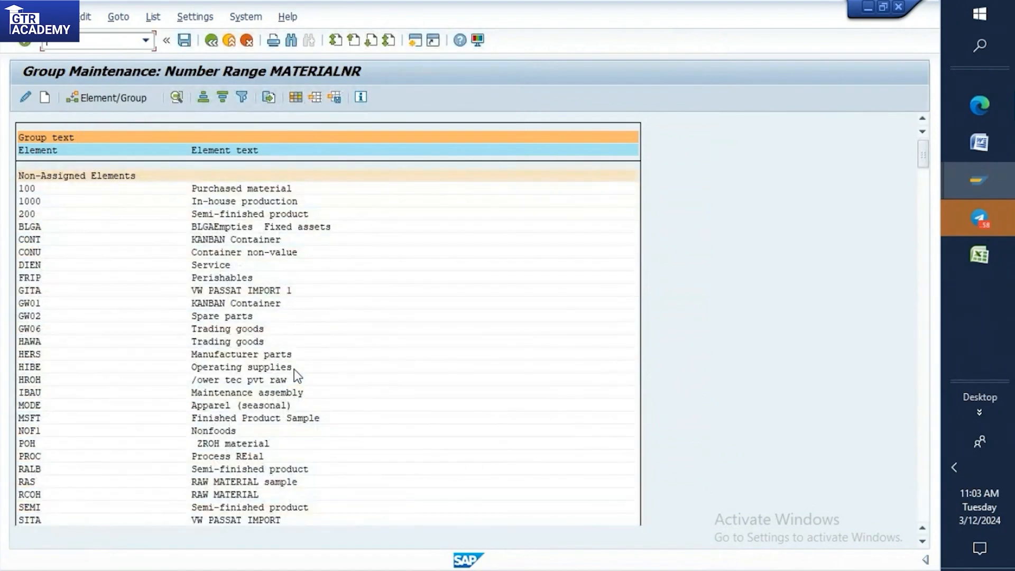
left_click(183, 41)
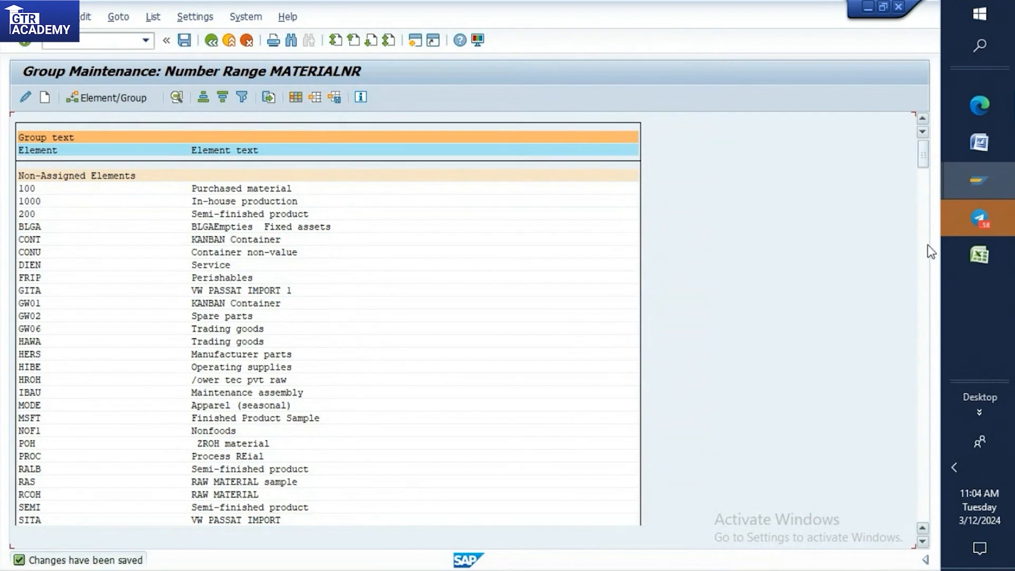
left_click_drag(923, 154, 920, 522)
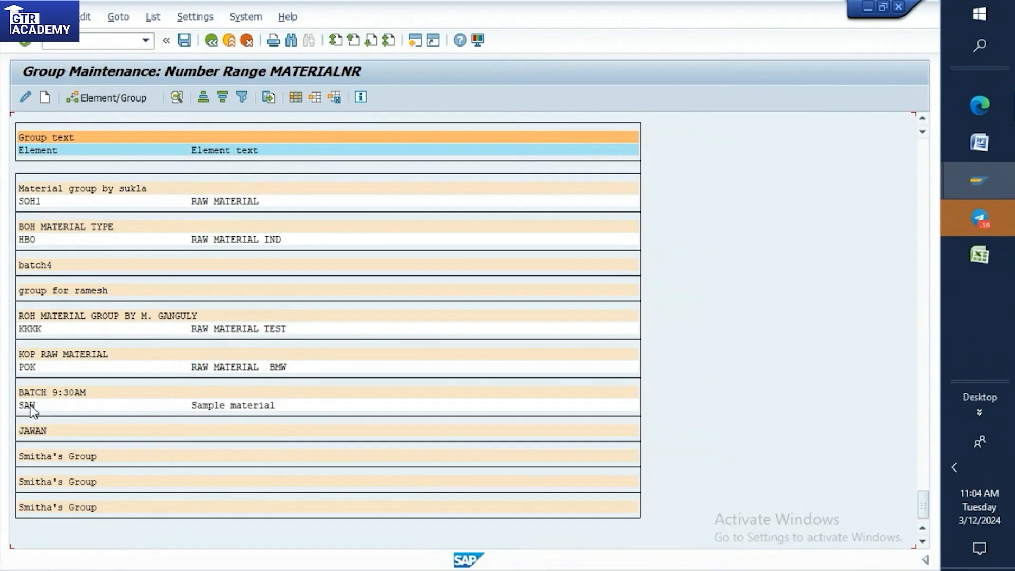
Search the material number range group list for "SAW" and go to that element.
key("ctrl+f")
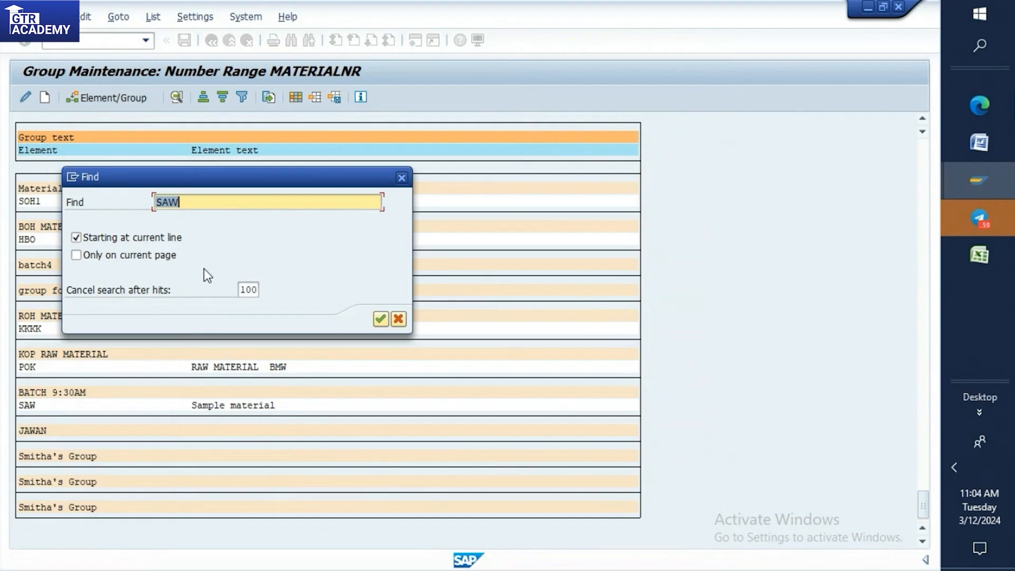
left_click(381, 319)
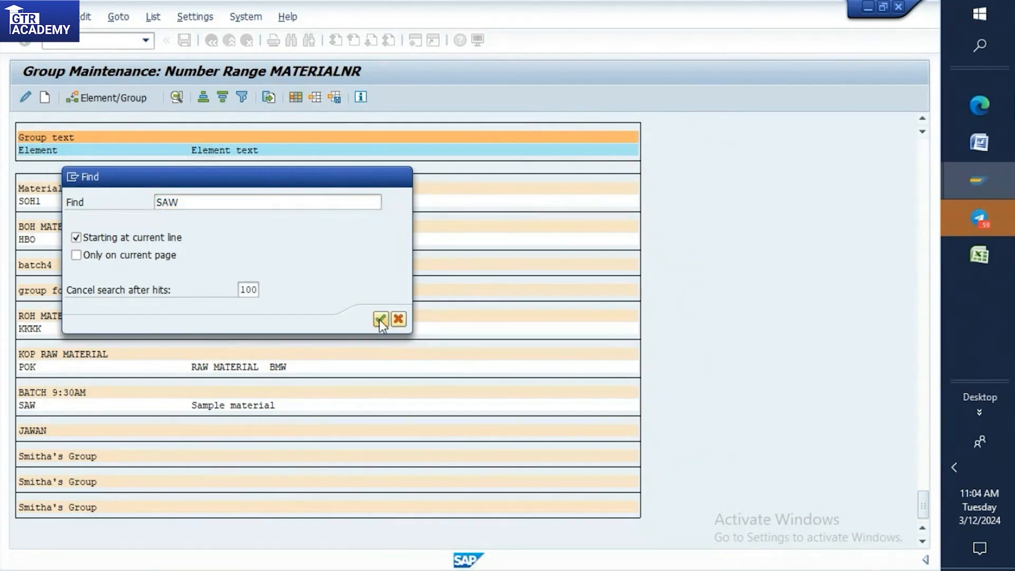
key("Return")
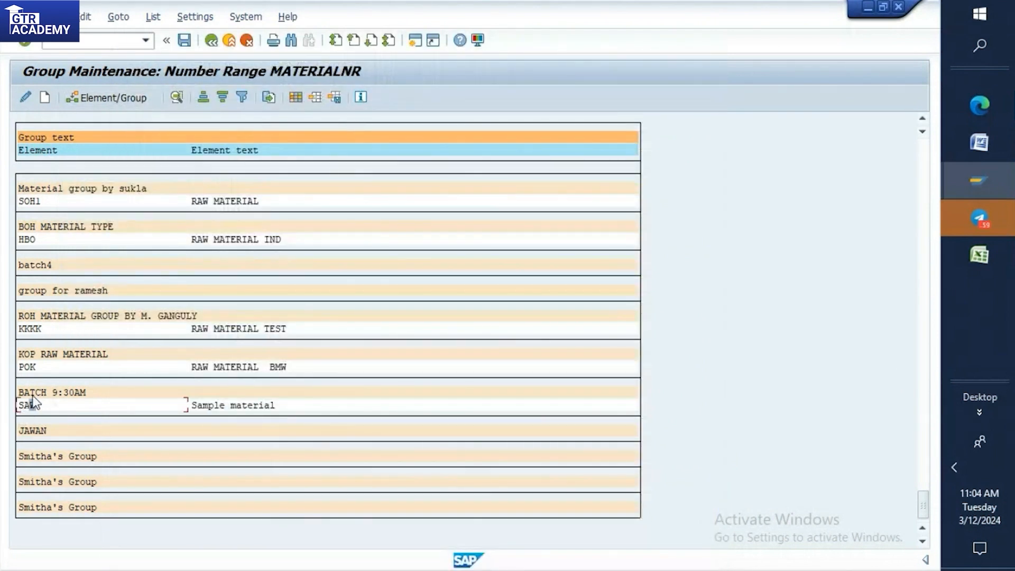
Search the group list for "BATCH 9:30AM" and go to the matching group.
key("ctrl+f")
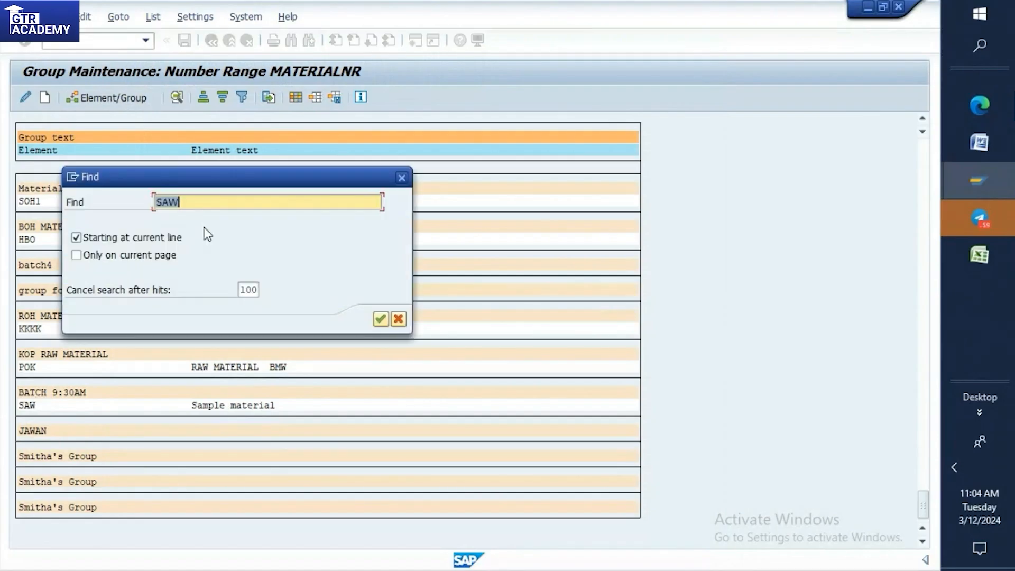
key("BackSpace")
type("B")
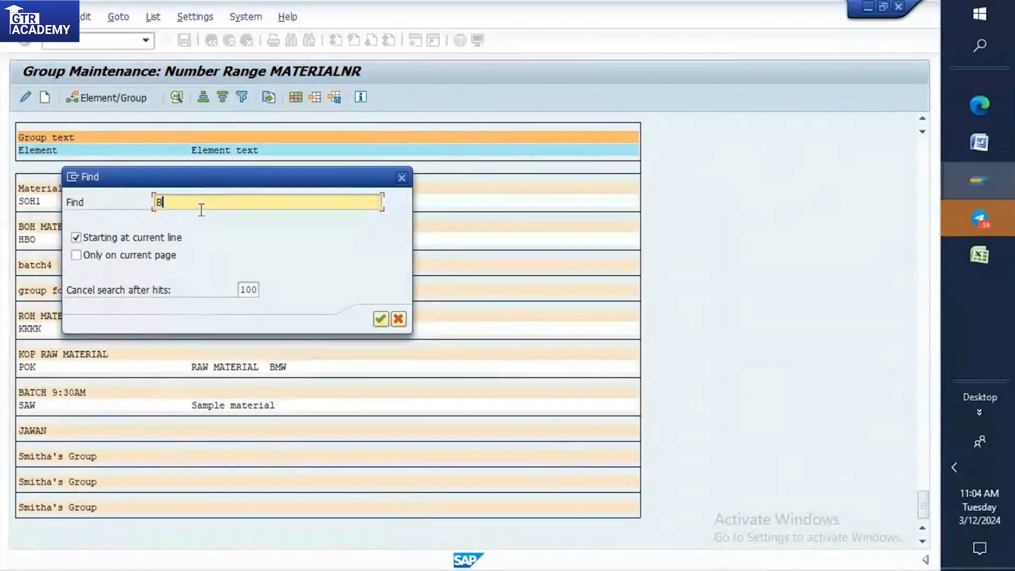
type("ATCH 9:30AM")
left_click(381, 319)
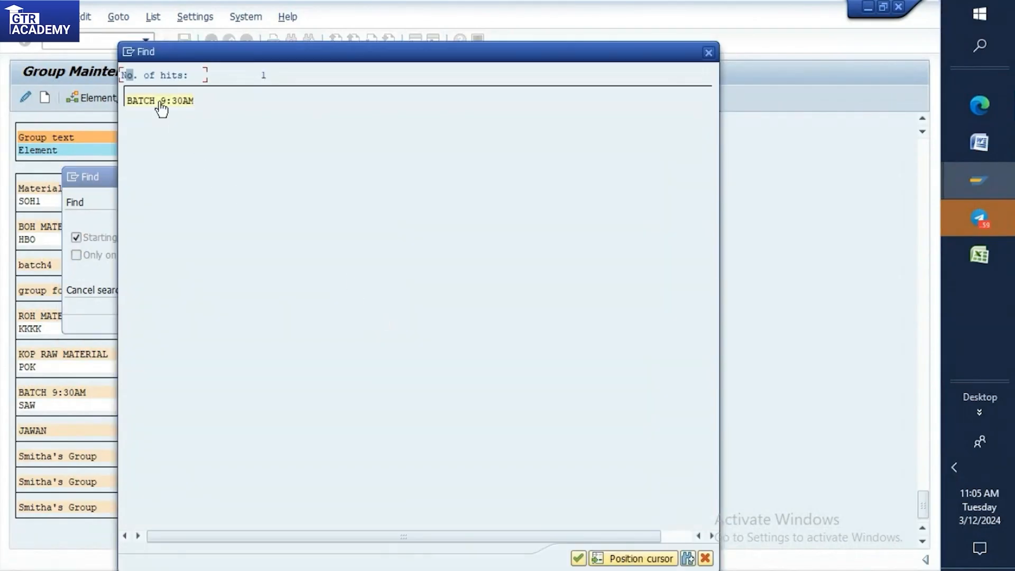
left_click(159, 101)
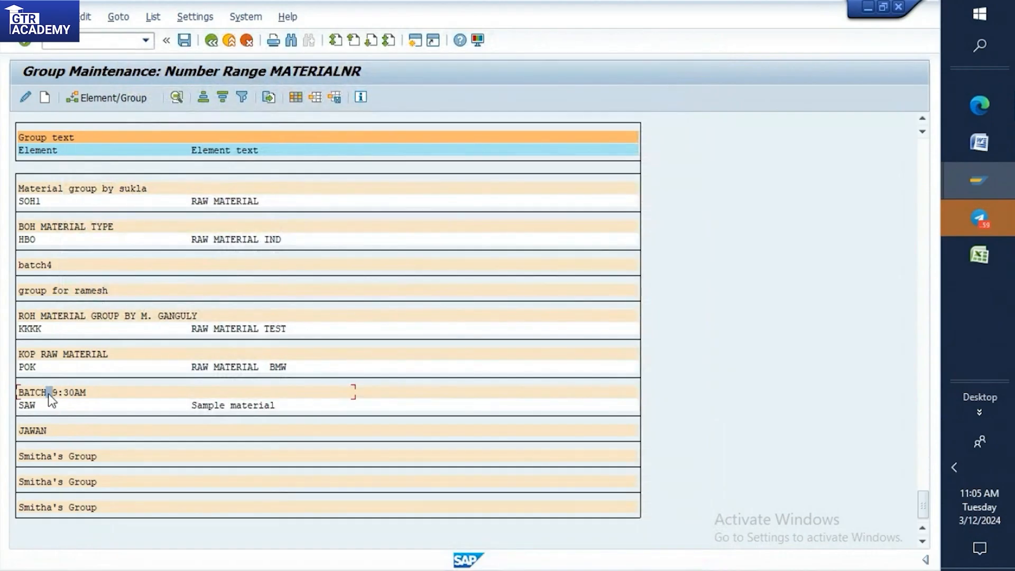
Look through the groups preceding BATCH 9:30AM in the list and select the BATCH 9:30AM group heading.
left_click_drag(923, 504, 932, 484)
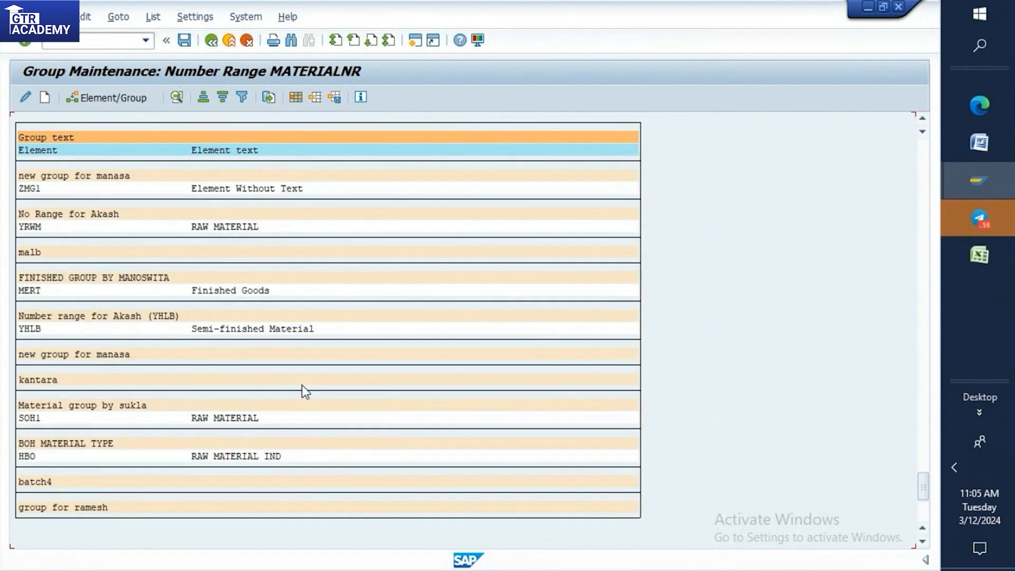
scroll(308, 383, "down", 1)
scroll(311, 388, "down", 5)
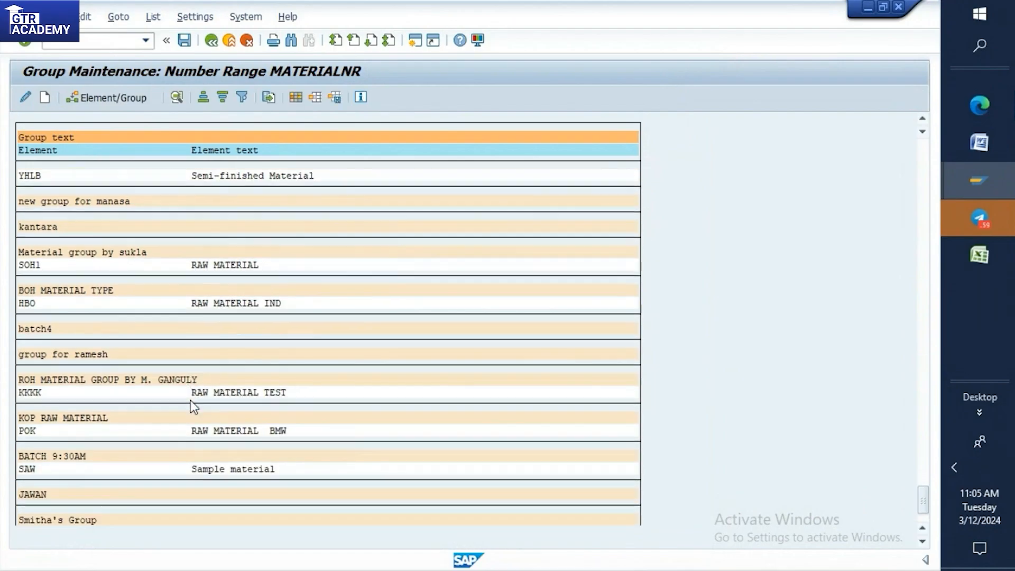
scroll(191, 401, "down", 1)
left_click(48, 405)
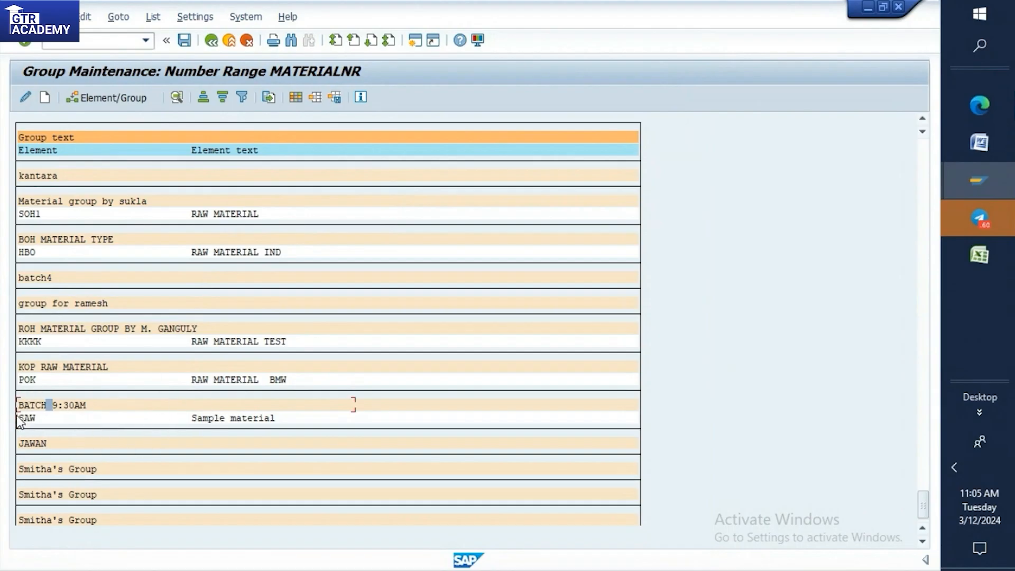
Start the Create Material transaction MM01 and set the industry sector to Manasa Industry.
left_click(93, 40)
type("/NMM01")
key("Return")
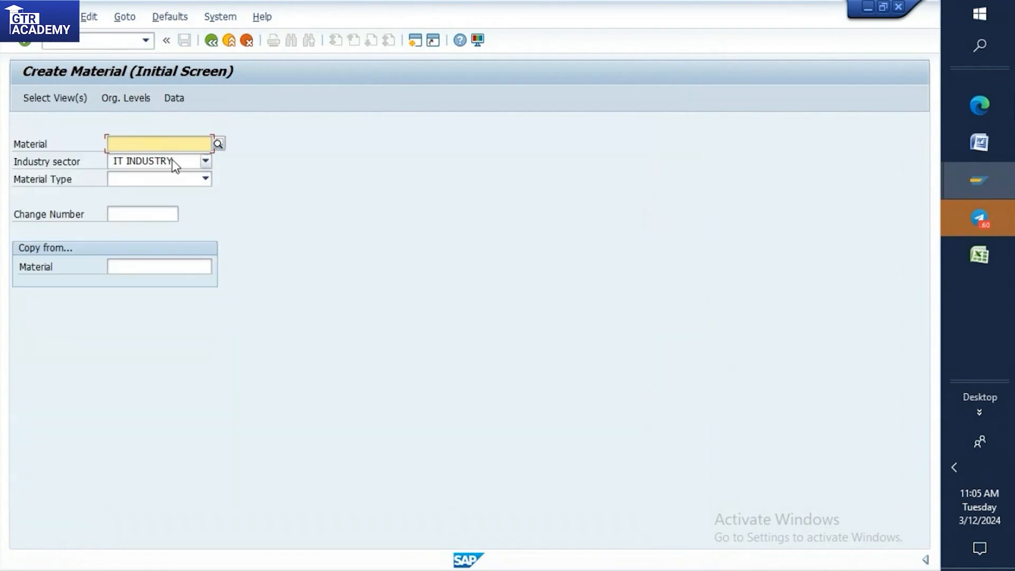
left_click(173, 159)
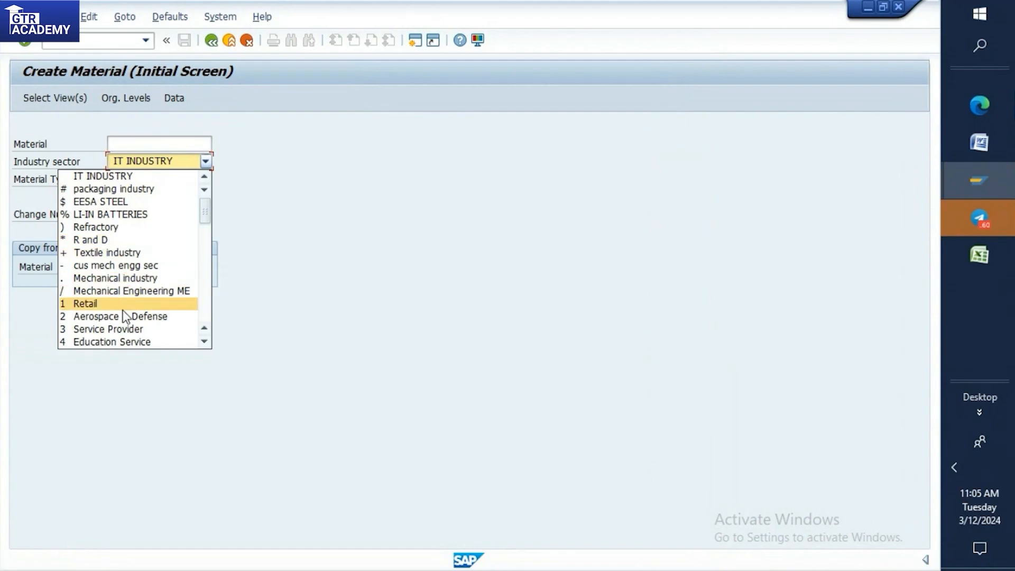
scroll(129, 266, "down", 4)
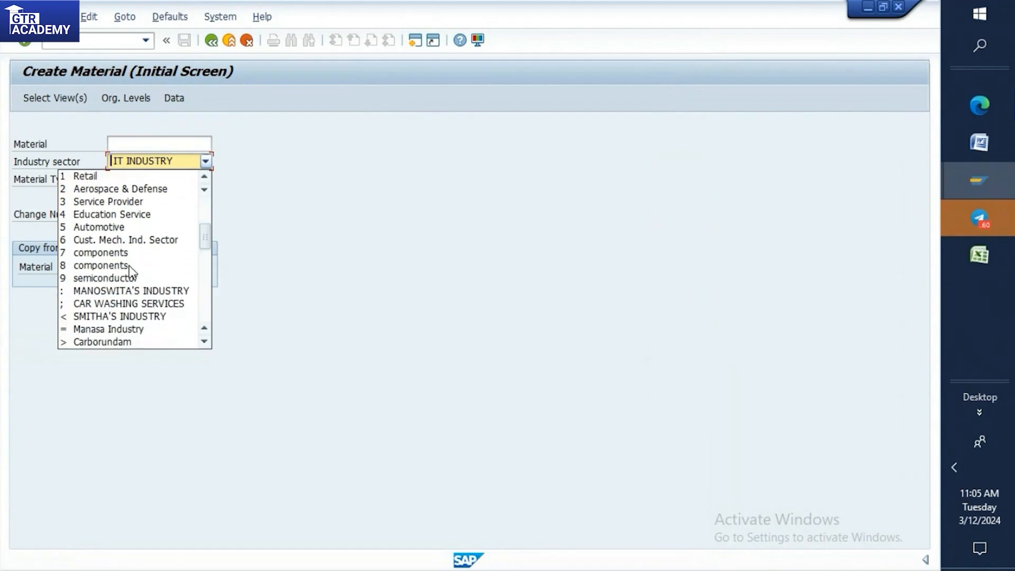
scroll(130, 265, "down", 1)
scroll(129, 261, "down", 1)
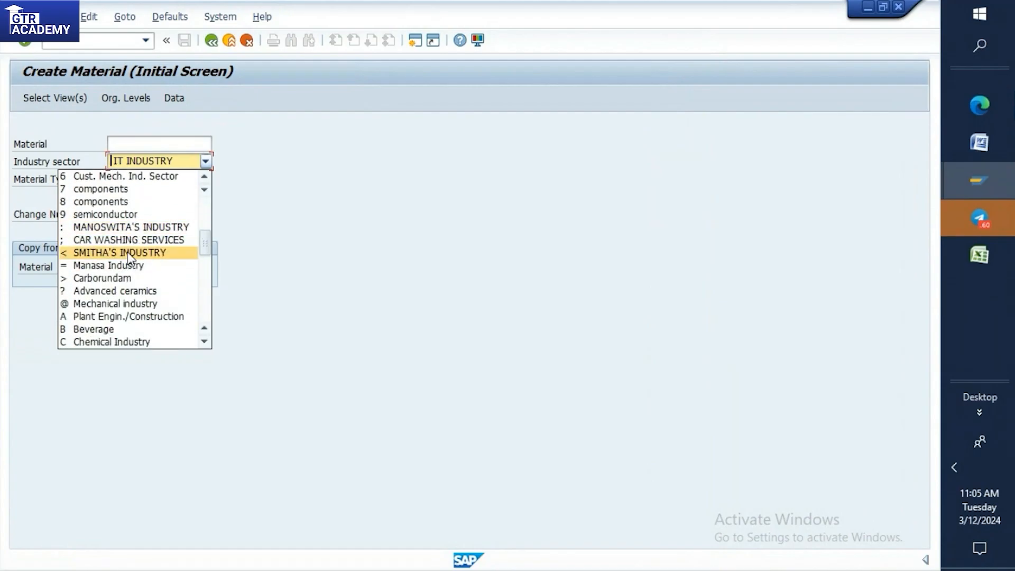
left_click(122, 265)
Choose SAW Sample material as the material type and proceed to the view selection.
left_click(200, 179)
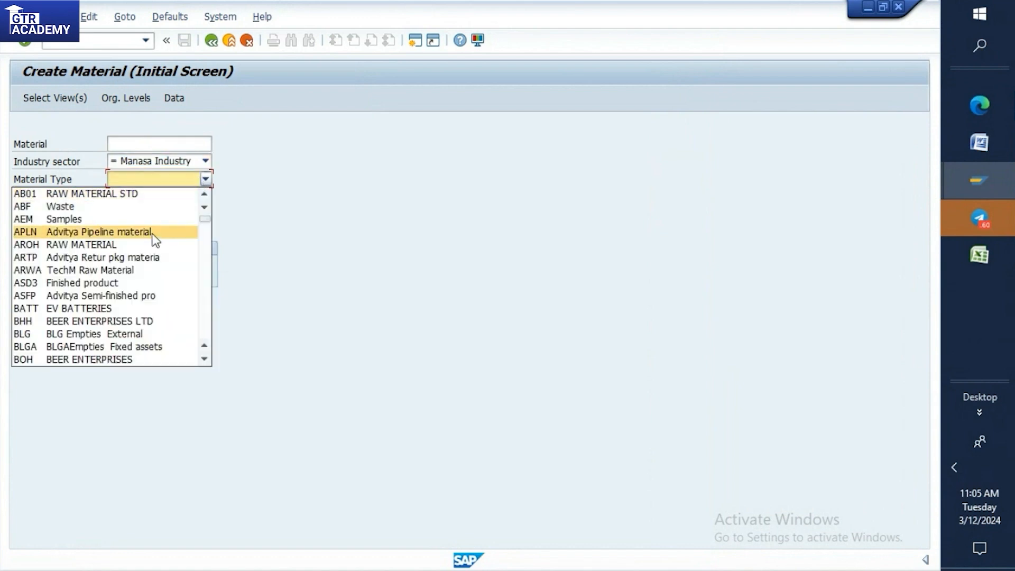
scroll(151, 234, "down", 15)
scroll(123, 304, "down", 4)
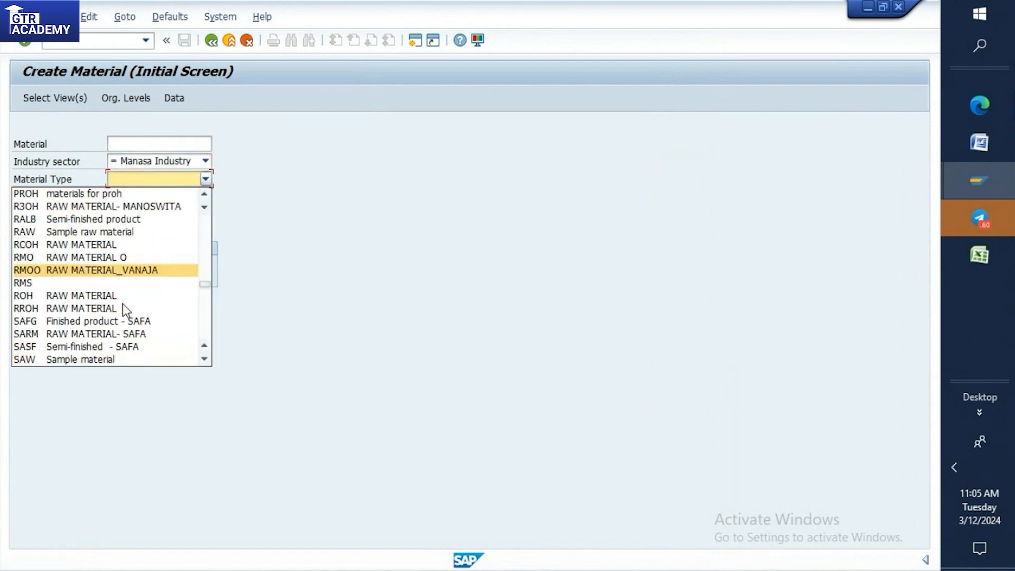
left_click(36, 285)
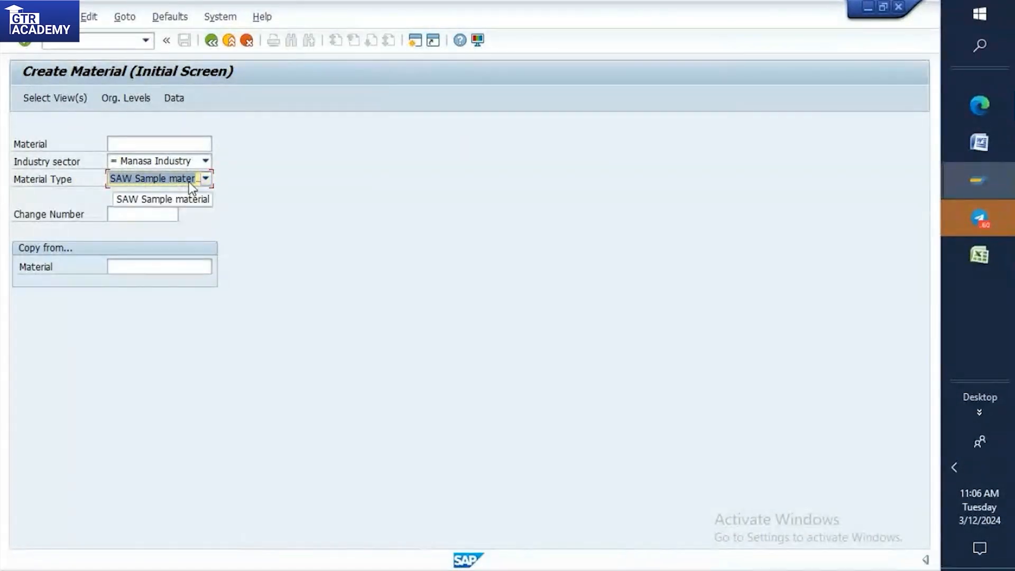
key("Return")
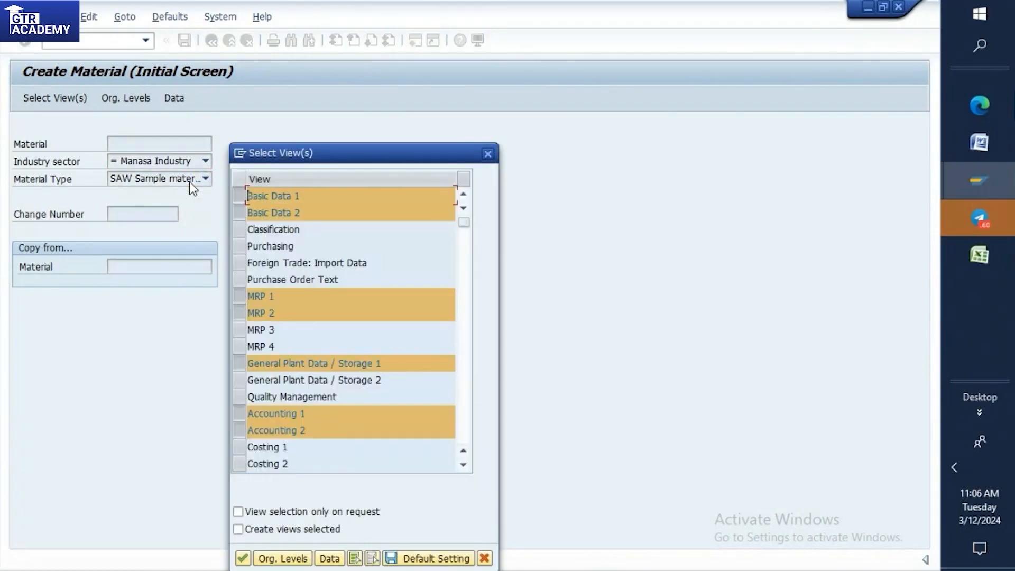
Add the Purchasing view, deselect MRP 1 and MRP 2, and continue to the organizational levels.
left_click(238, 247)
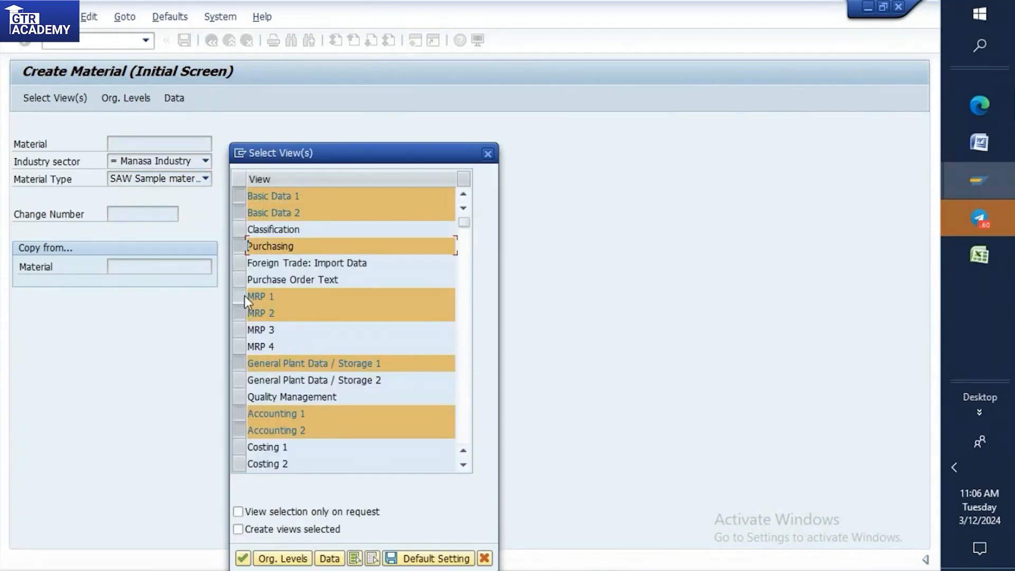
left_click(245, 297)
left_click(245, 309)
left_click(243, 559)
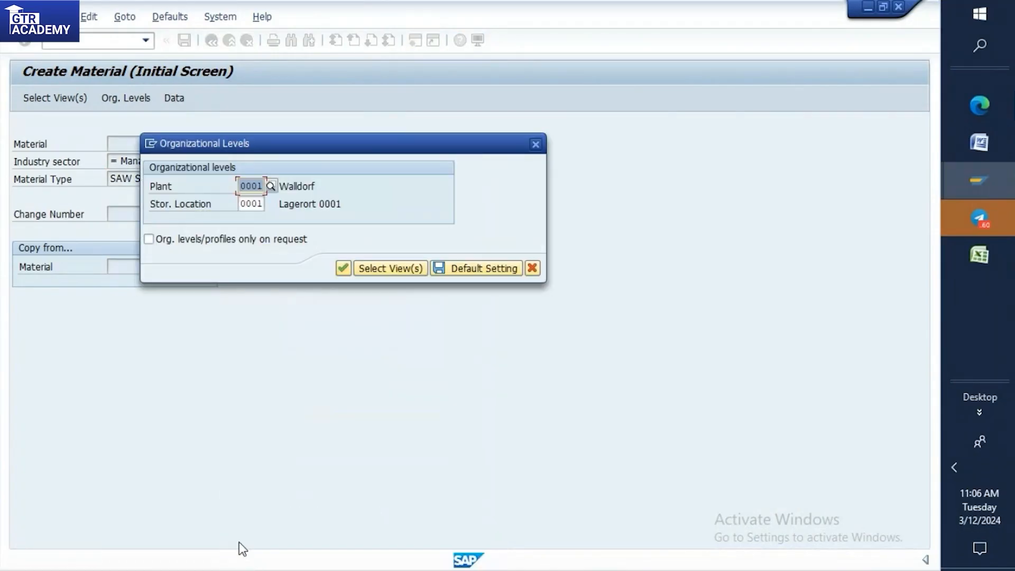
Set the plant to HHCB, replace the storage location with the plant's own one, and confirm the organizational levels.
key("Delete")
type("HH")
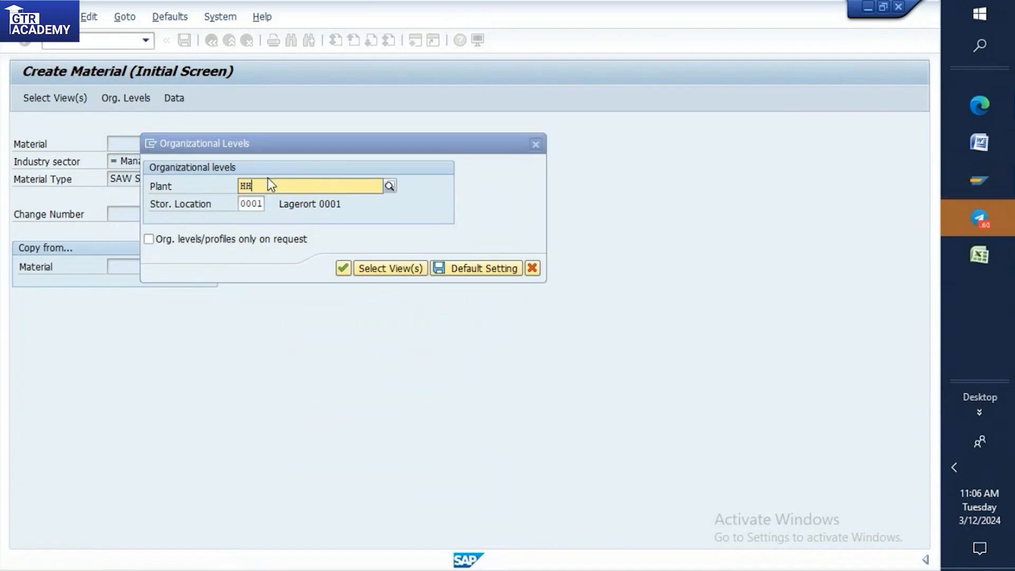
type("CB")
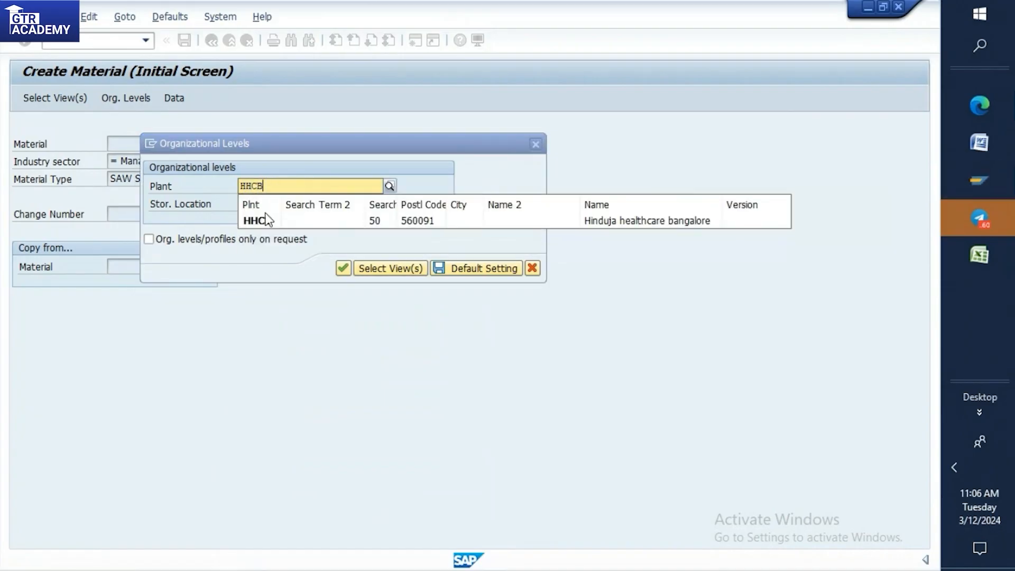
left_click(262, 220)
left_click(263, 203)
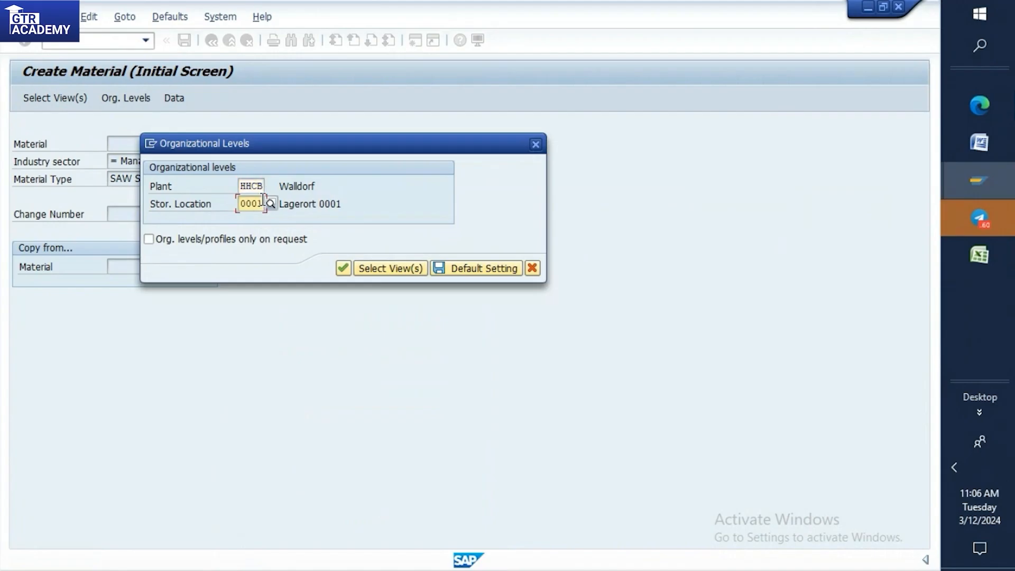
key("BackSpace")
key("BackSpace")
key("BackSpace")
key("BackSpace")
type("H")
key("Return")
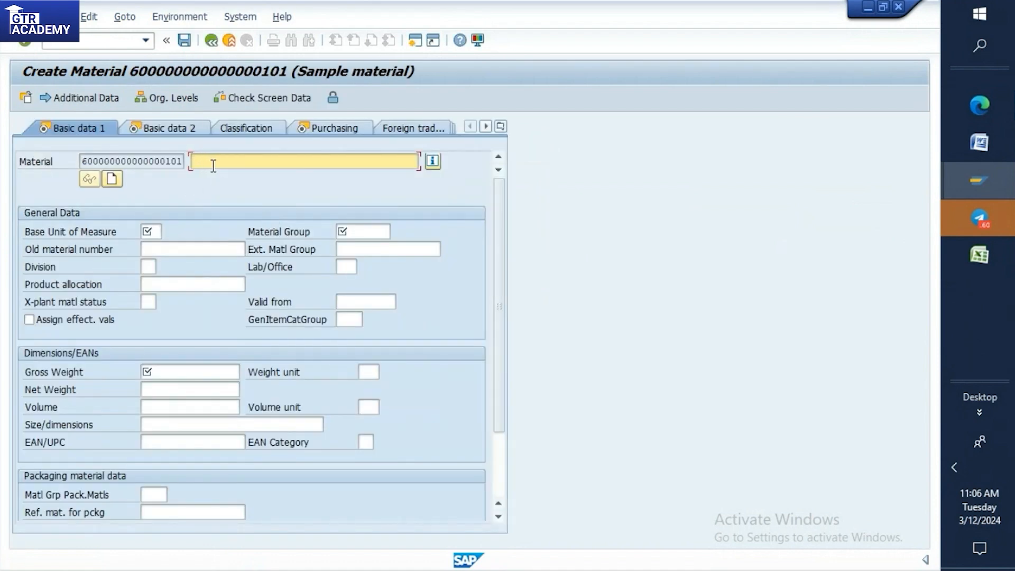
Enter "test practice" as the material description and move on to the base unit of measure.
type("TES")
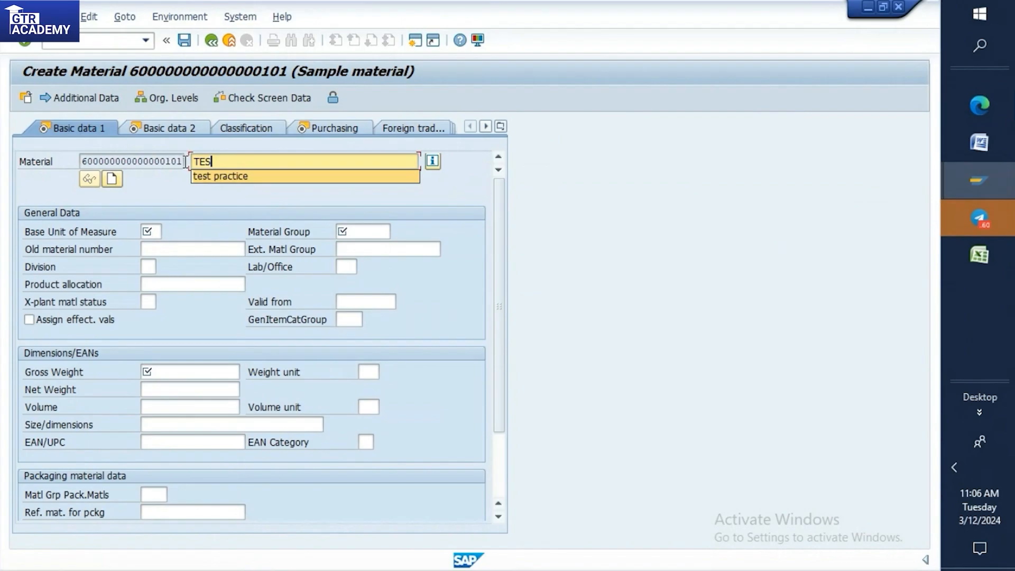
left_click(220, 177)
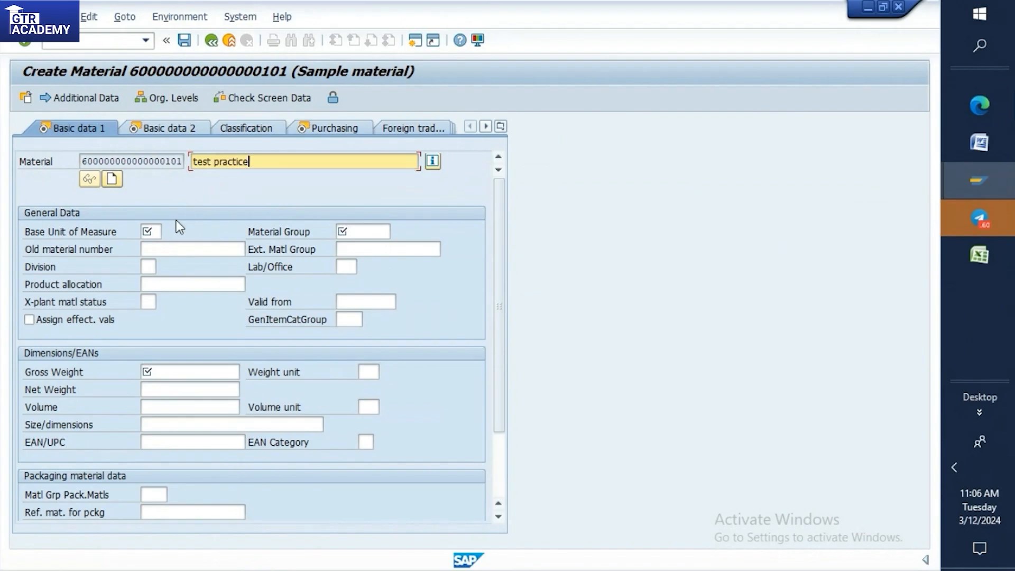
key("Tab")
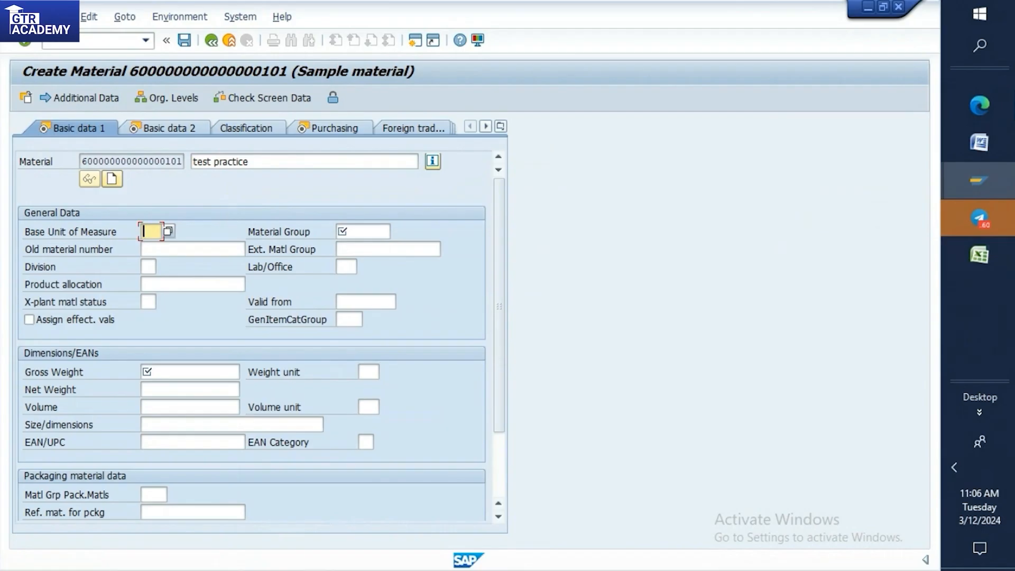
Open the material master number range maintenance in a new session and enter group maintenance.
left_click(995, 180)
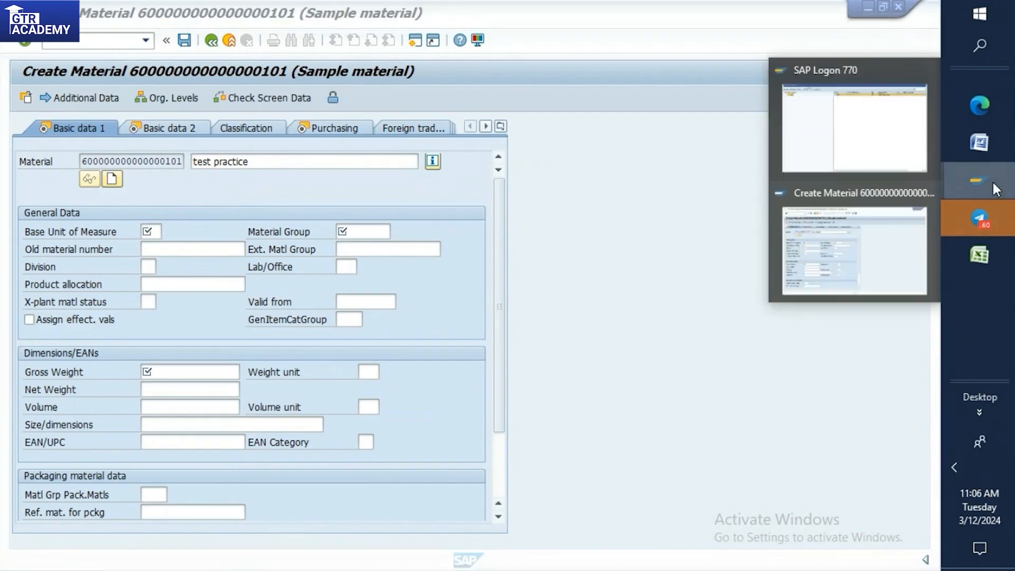
left_click(903, 221)
left_click(82, 39)
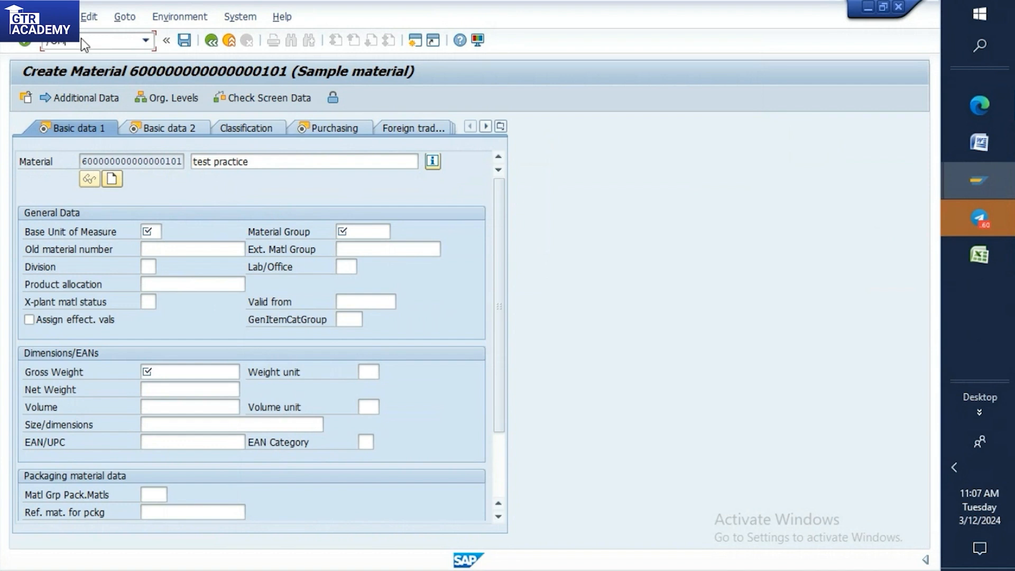
key("Return")
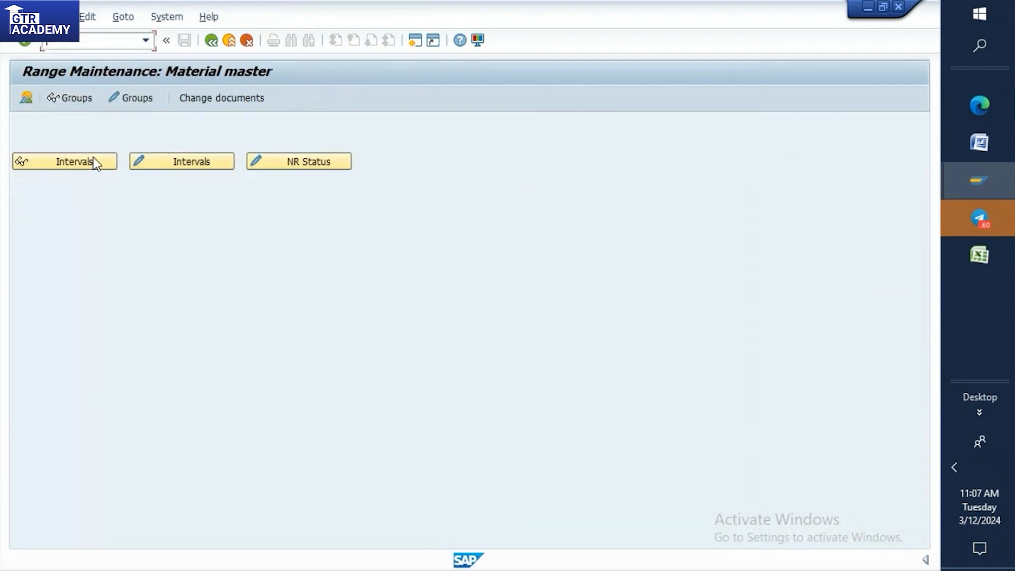
left_click(131, 97)
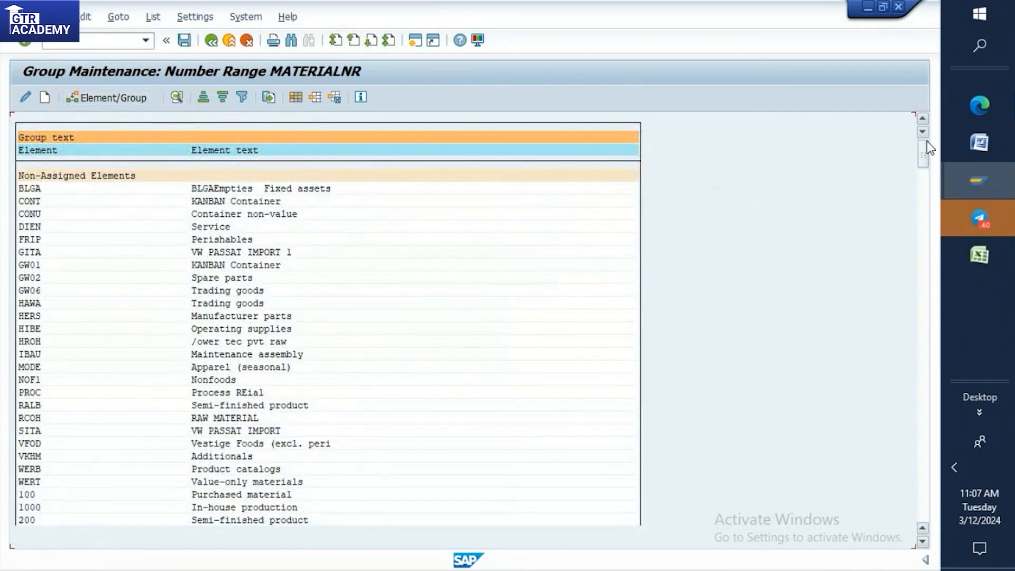
Find the BATCH 9:30AM group containing element SAW and open its number range intervals.
scroll(922, 156, "down", 4)
key("ctrl+f")
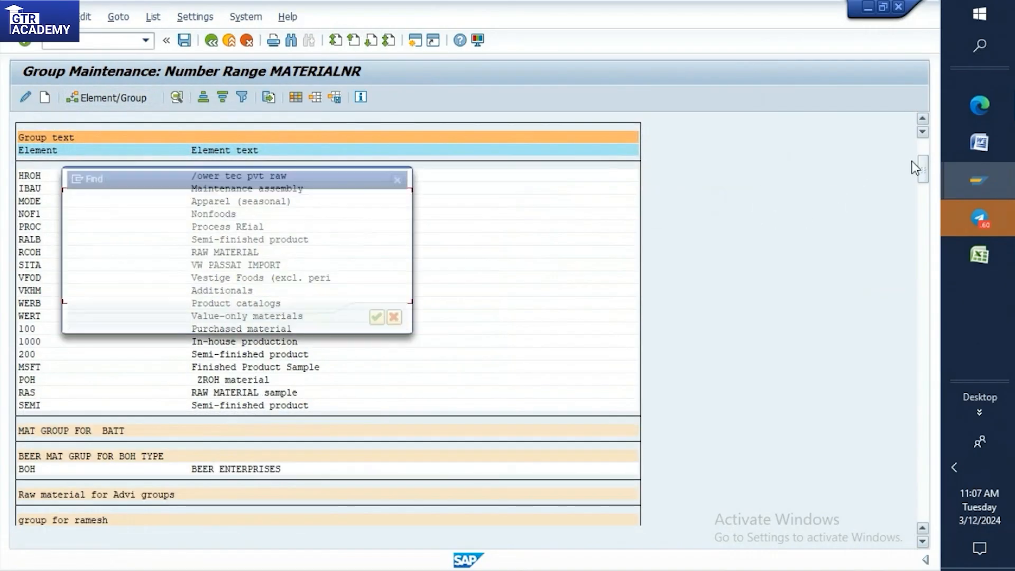
left_click(380, 320)
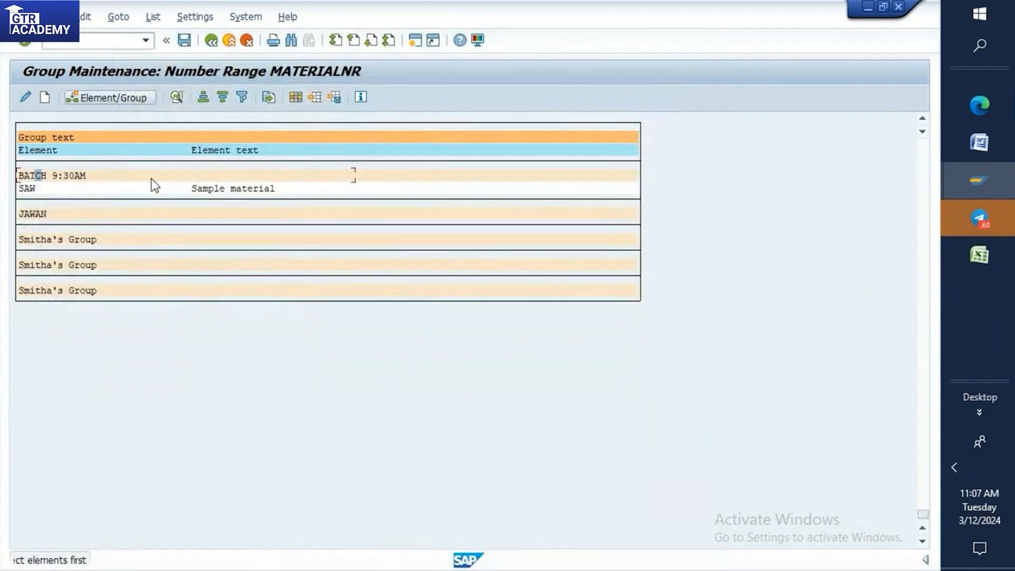
double_click(33, 177)
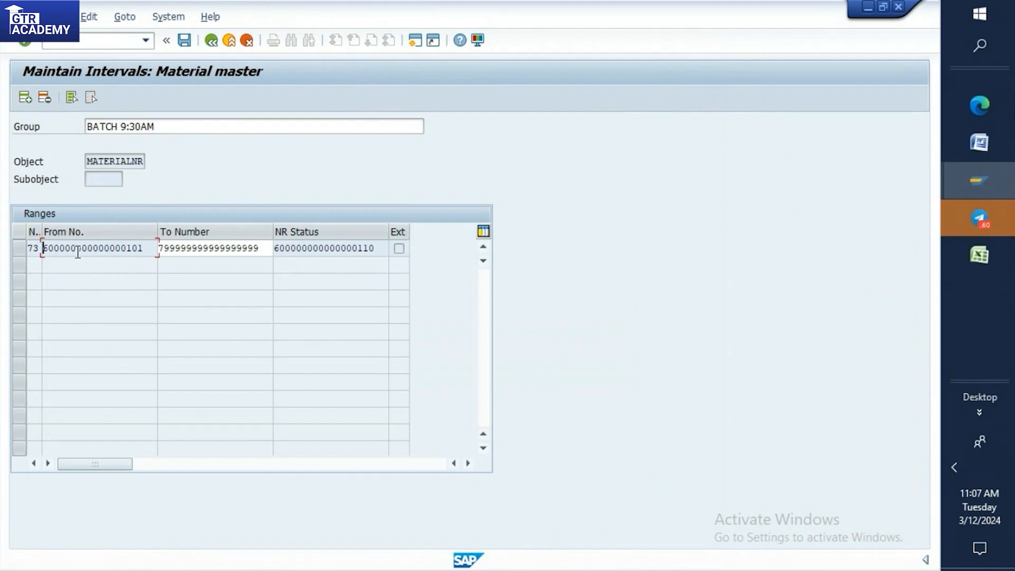
Compare the interval's starting number with the number assigned to the new material, switching between the two sessions.
left_click_drag(44, 248, 149, 248)
mouse_move(962, 178)
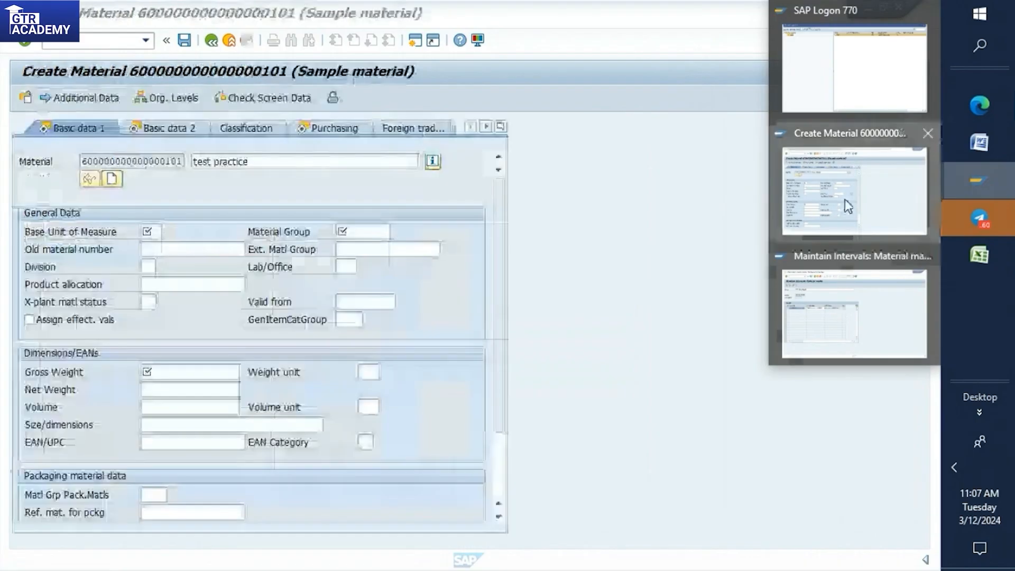
left_click(846, 199)
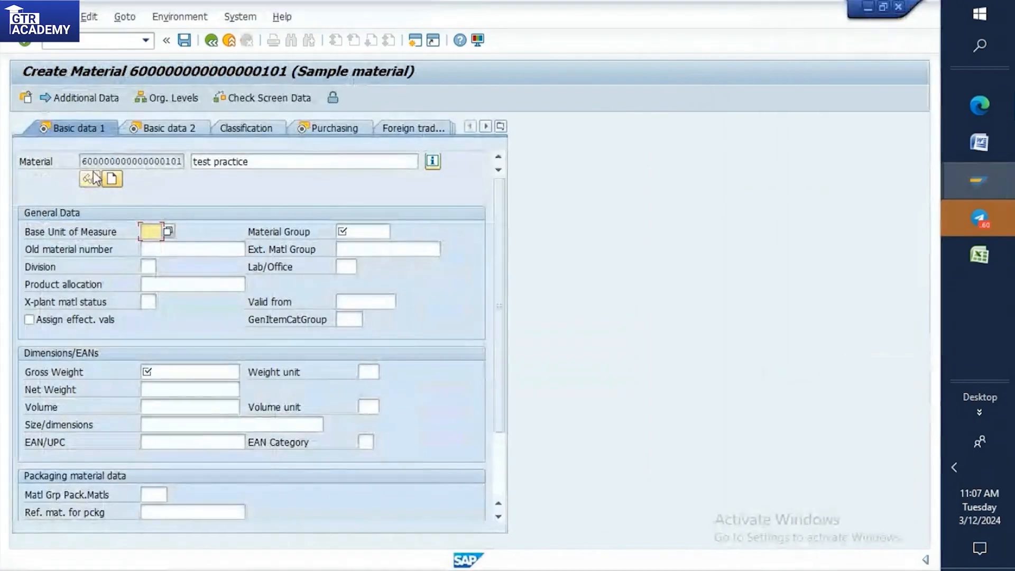
left_click_drag(83, 161, 183, 162)
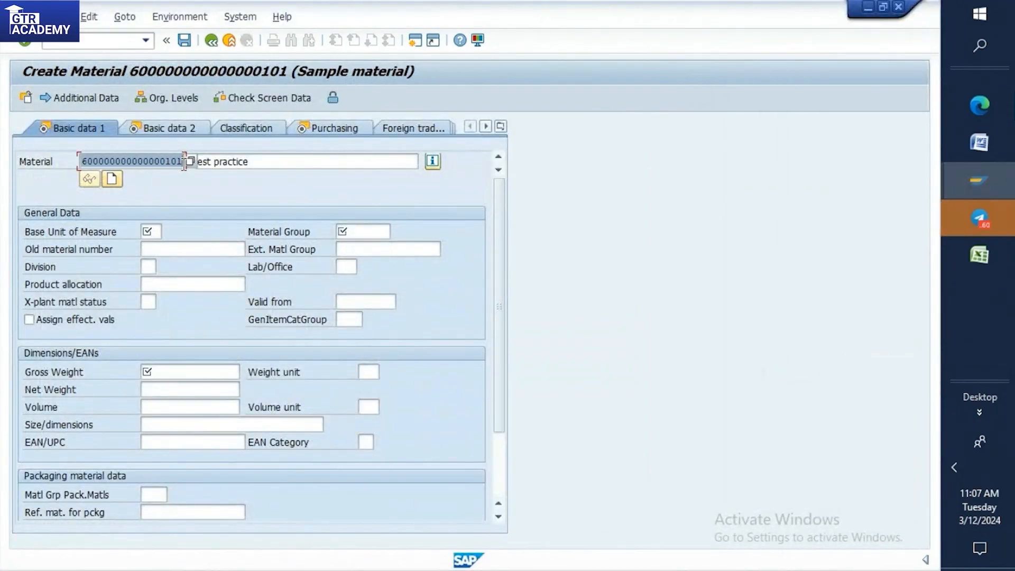
mouse_move(945, 180)
left_click(862, 291)
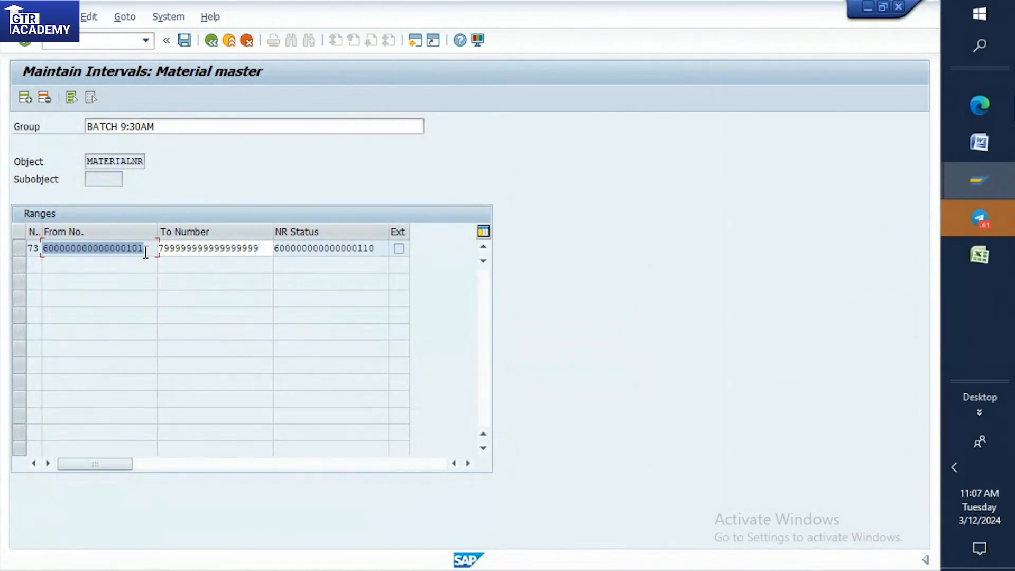
mouse_move(979, 180)
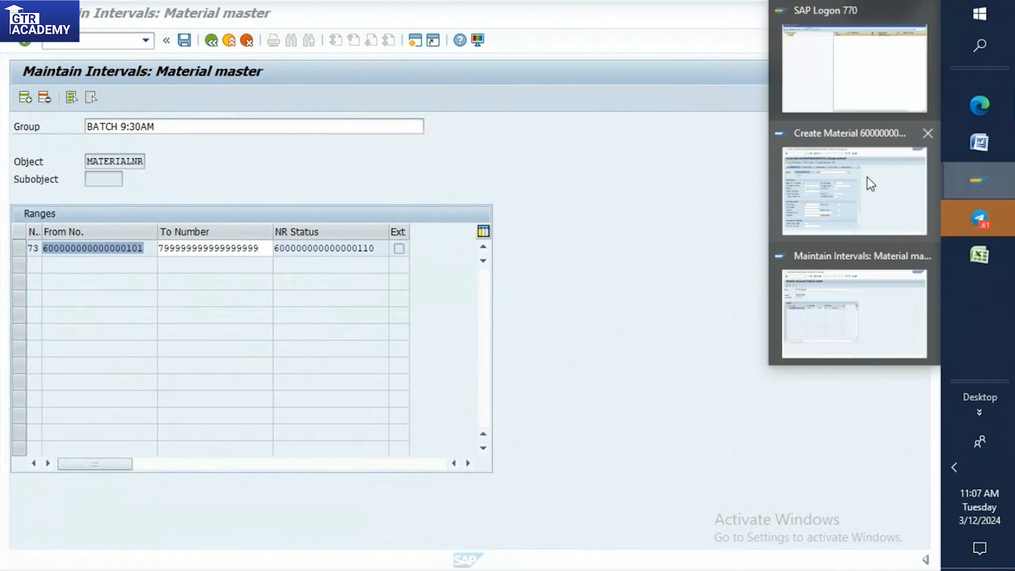
left_click(868, 181)
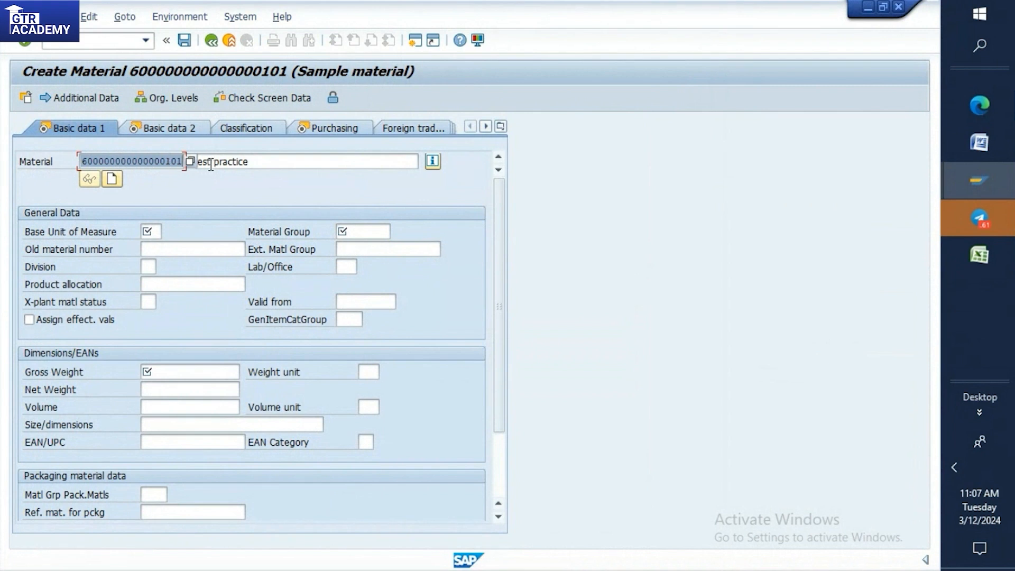
Set the base unit of measure to KG and enter 020 as the material group.
left_click(265, 161)
left_click(159, 227)
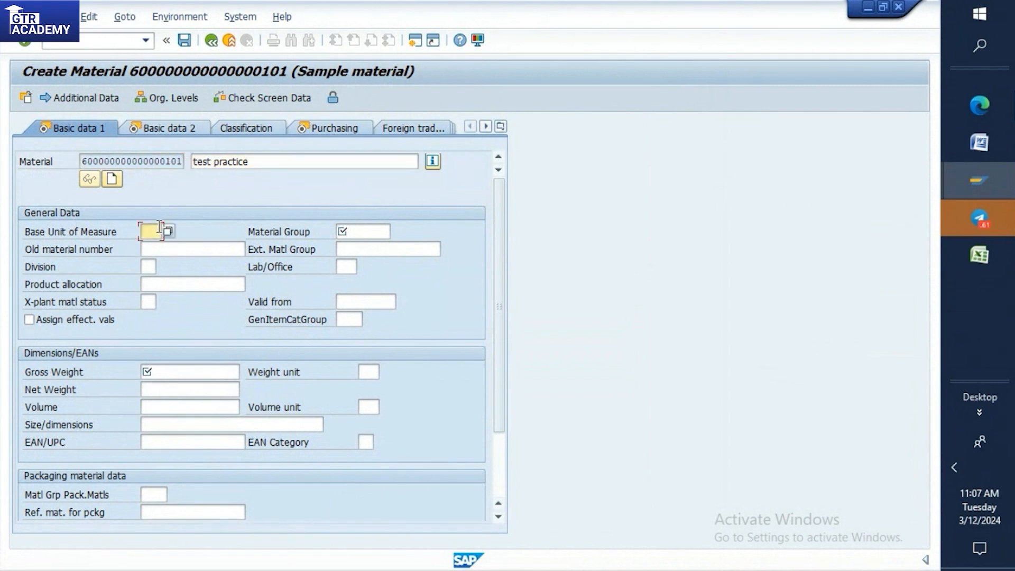
type("KG")
left_click(370, 231)
type("0")
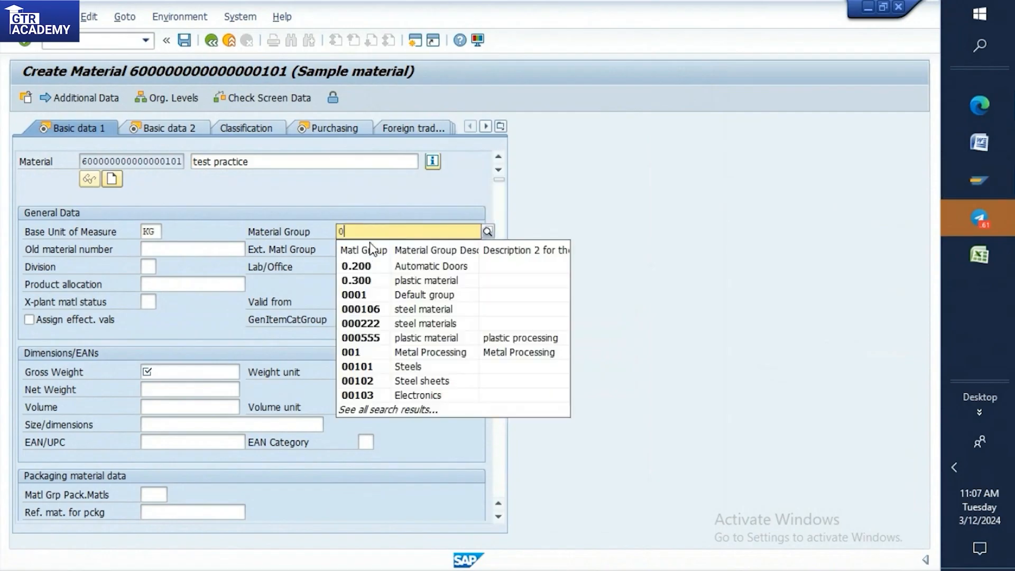
key("Escape")
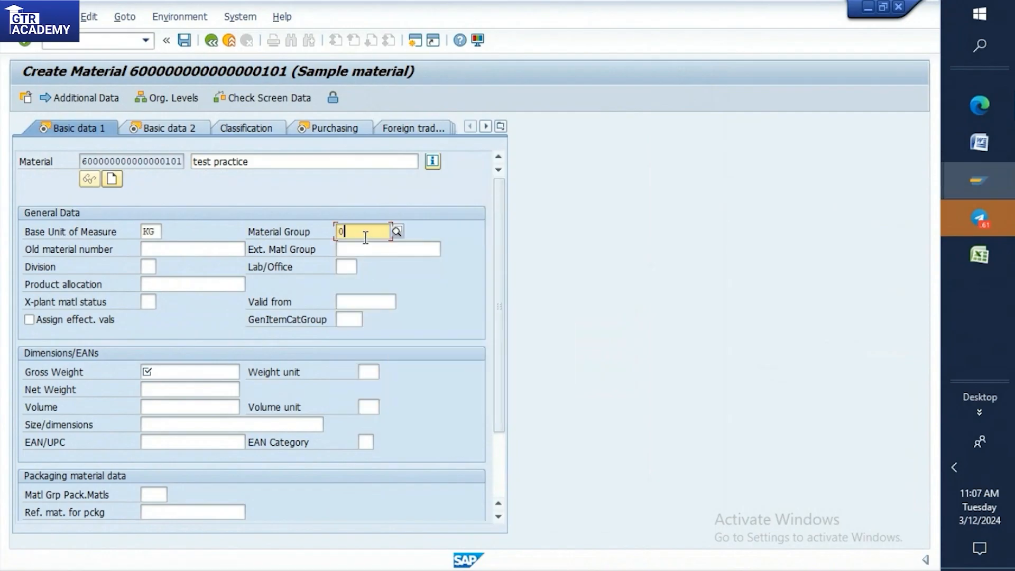
type("2")
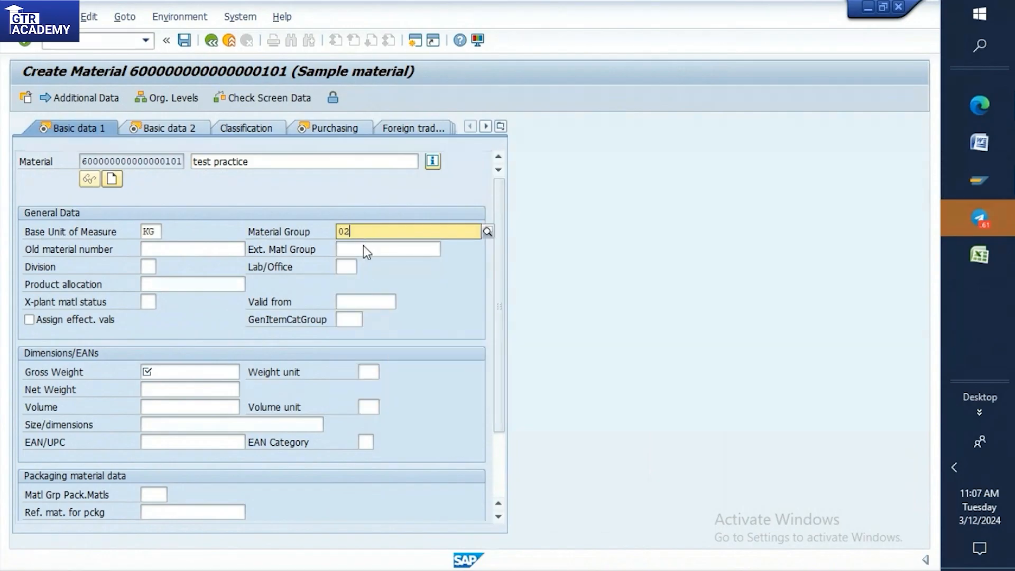
type("0")
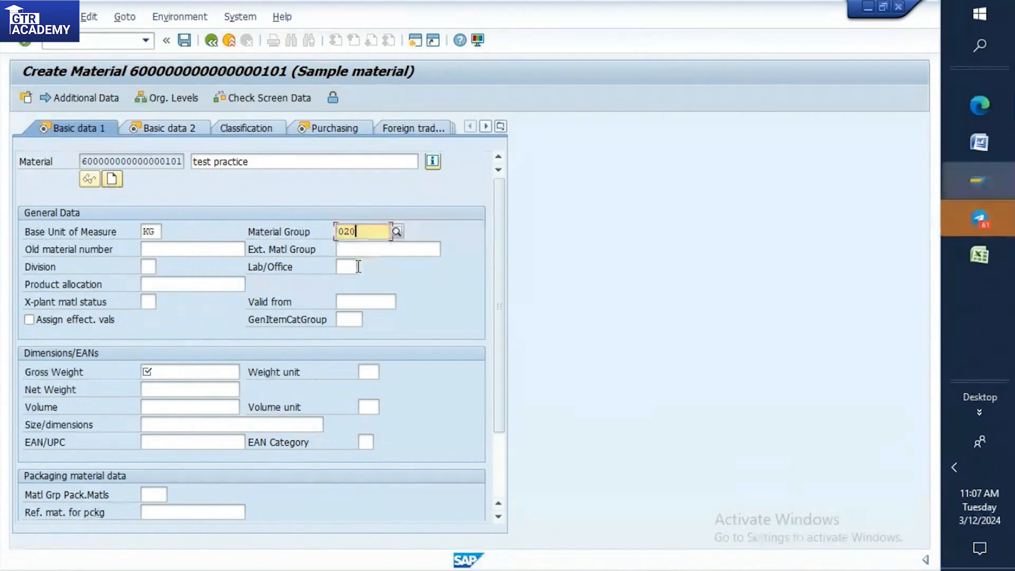
Try to set the material's gross weight to 50 without a weight unit, and clear the value again.
key("Return")
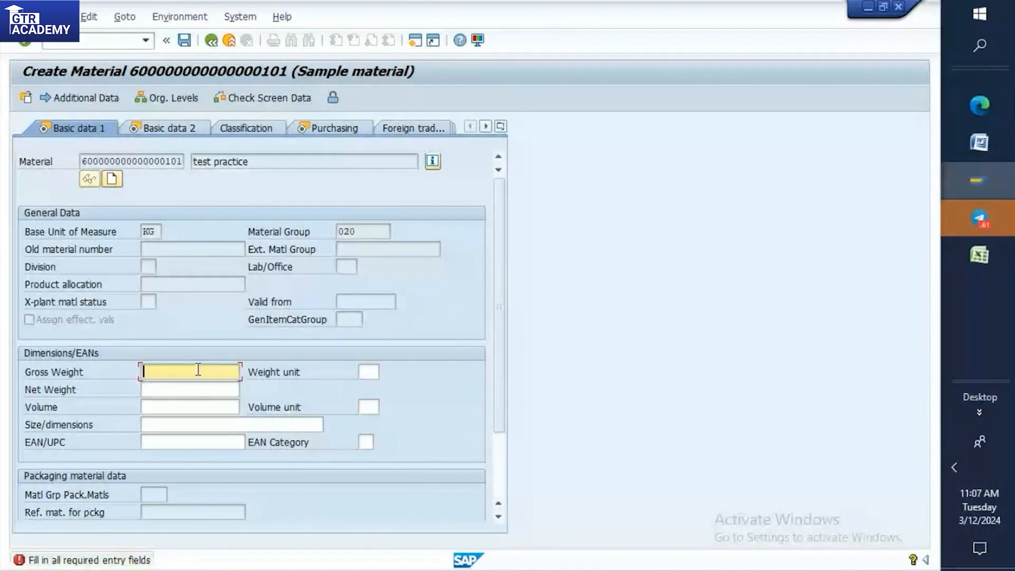
type("50")
key("Return")
left_click(196, 372)
key("BackSpace")
key("BackSpace")
key("BackSpace")
key("BackSpace")
key("BackSpace")
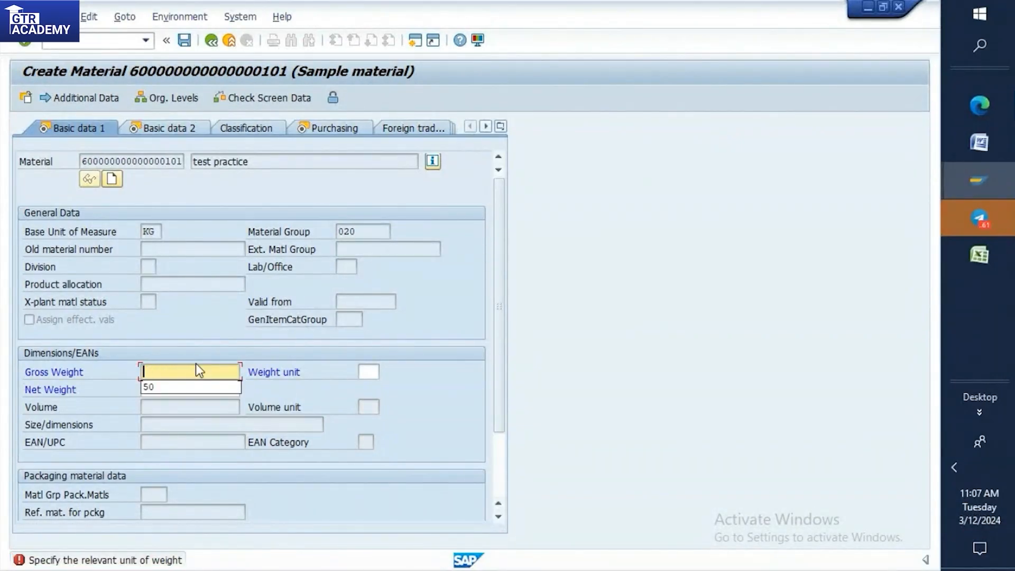
left_click(366, 232)
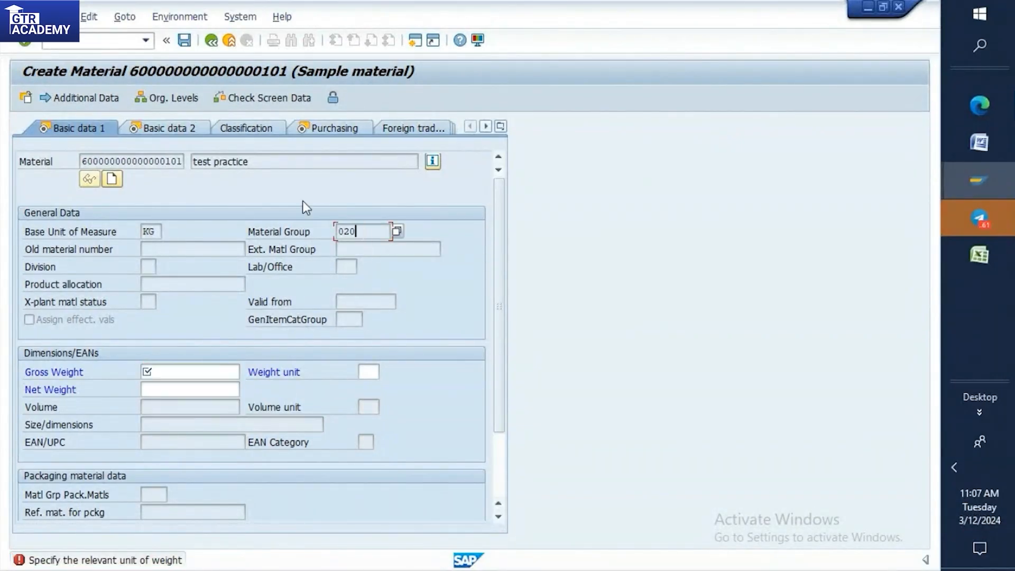
left_click(211, 41)
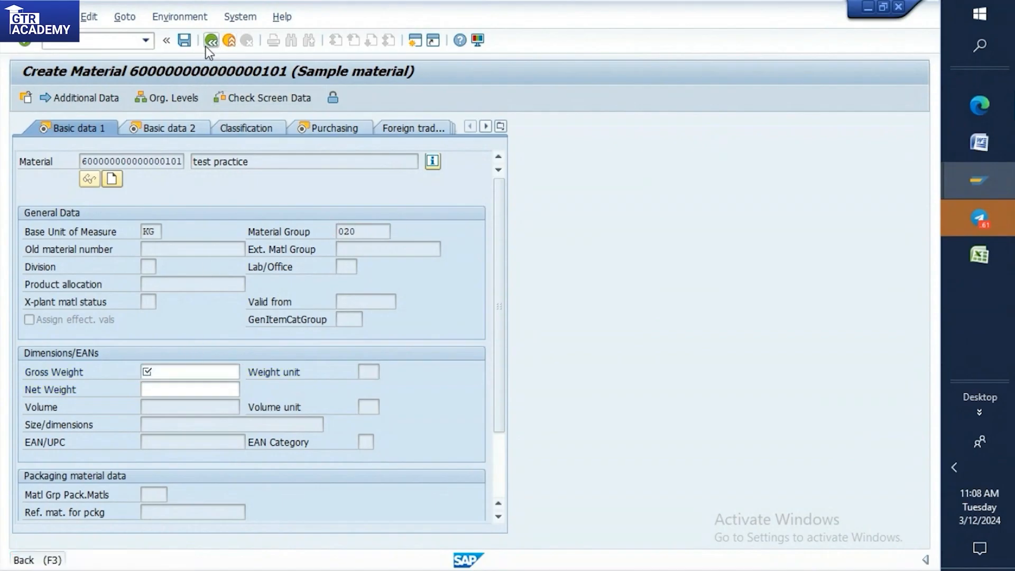
Restart material creation with MM01 and accept the Basic Data, Purchasing, General Plant Data / Storage 1 and Accounting views.
left_click(115, 38)
type("/nmm01")
key("Return")
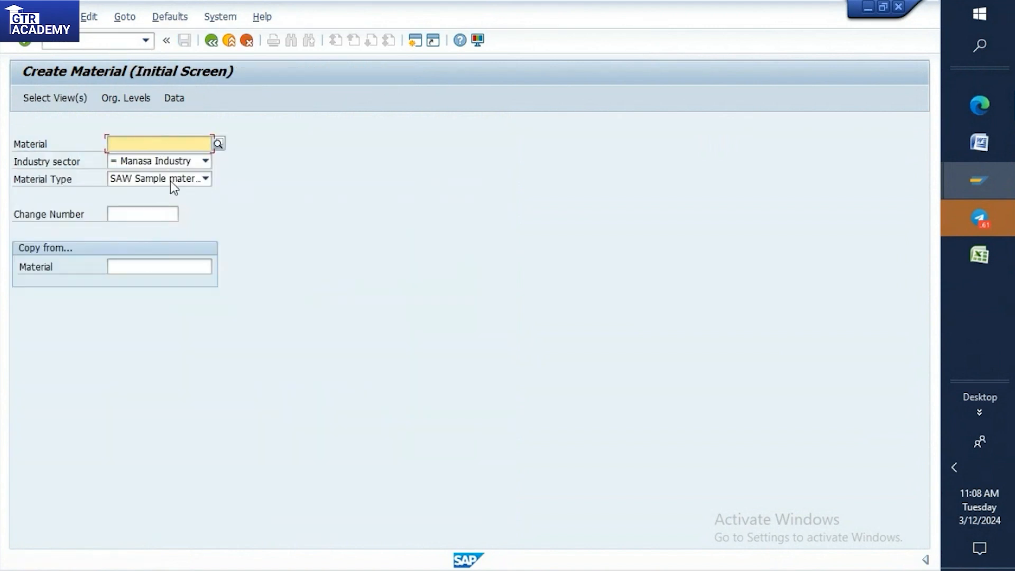
key("Return")
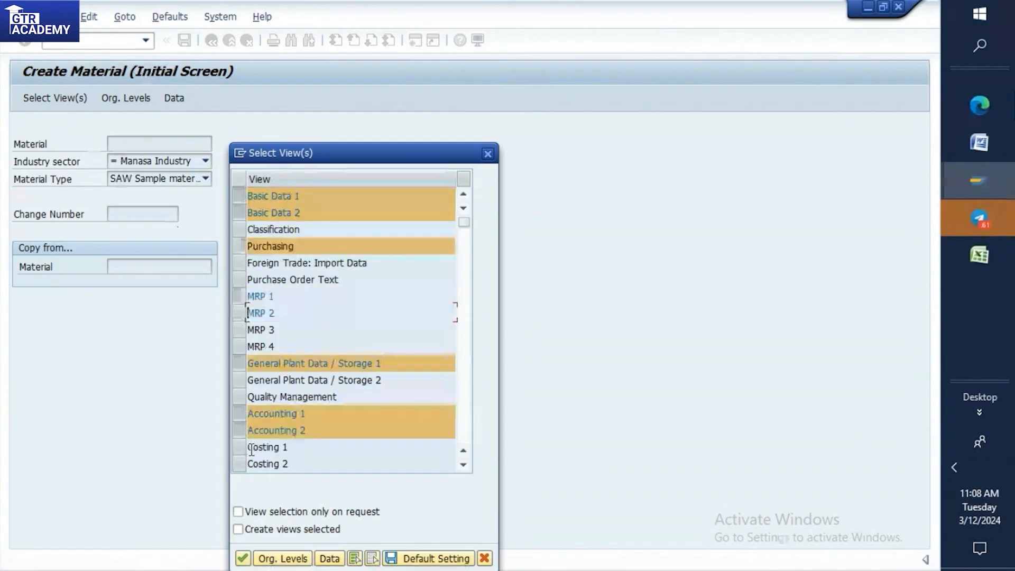
left_click(243, 560)
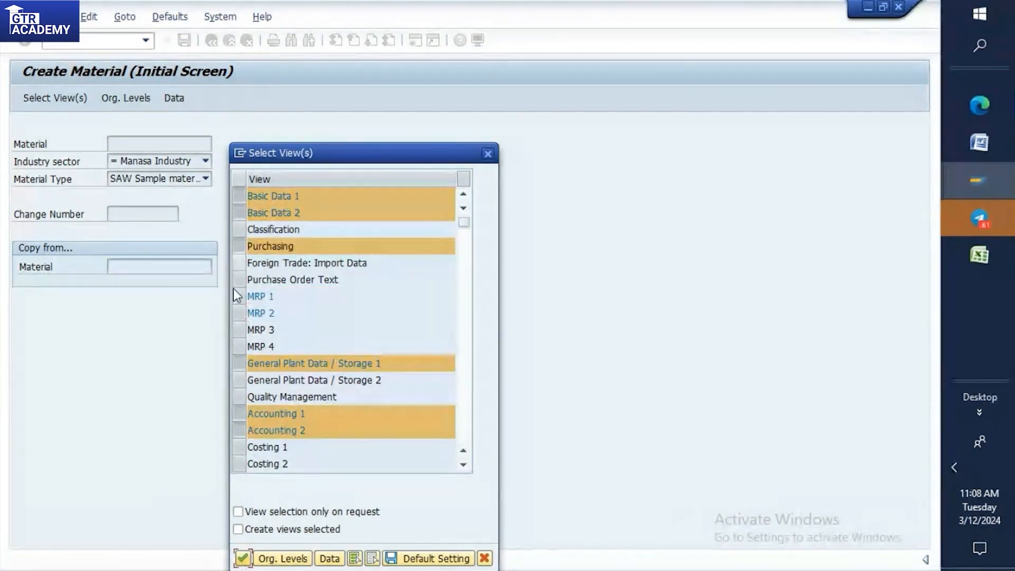
left_click(243, 559)
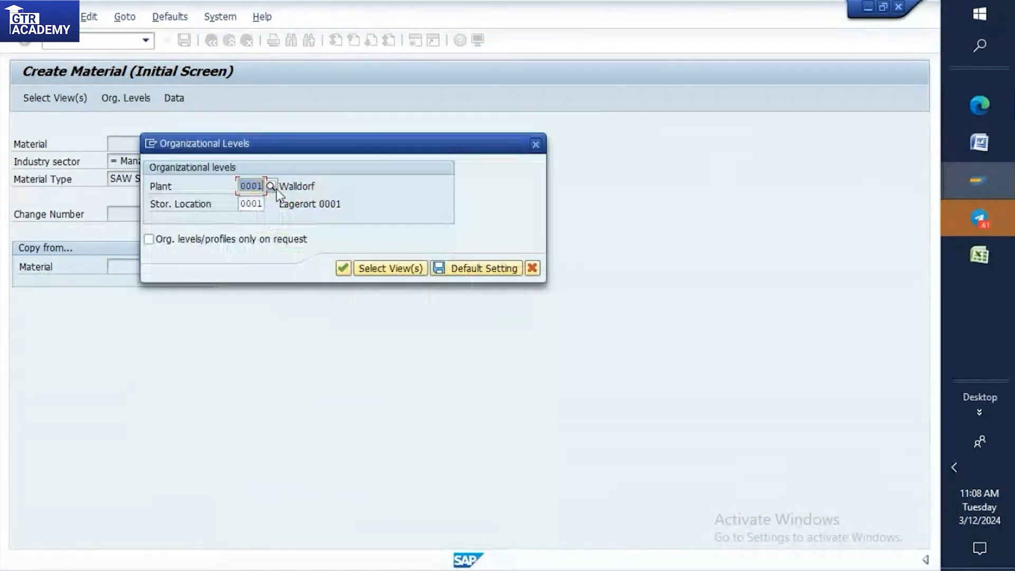
Set the organizational levels to plant HHCB and storage location HSL1 and open the new material's basic data.
type("HHCB")
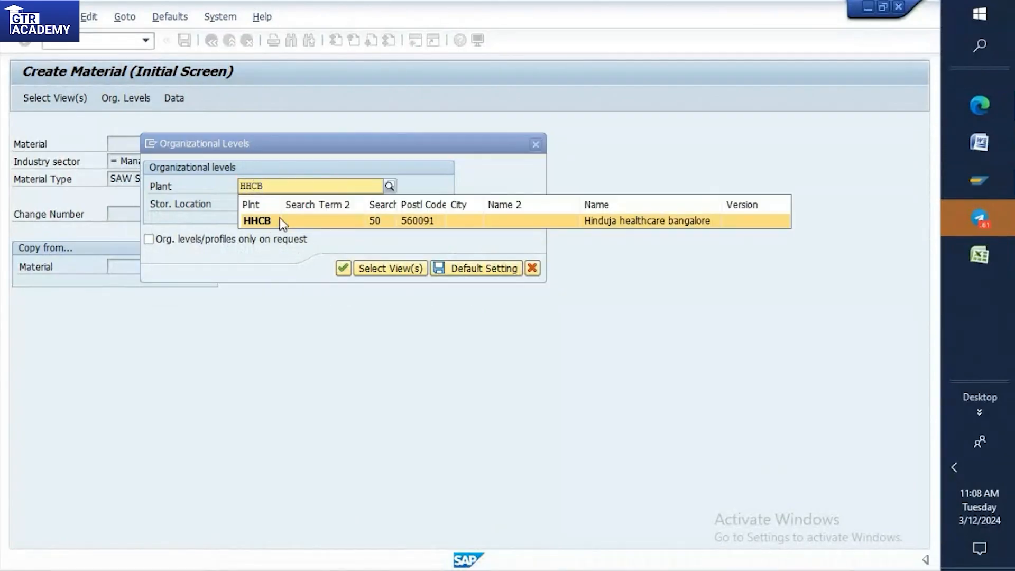
left_click(281, 220)
left_click(264, 203)
key("BackSpace")
key("BackSpace")
key("BackSpace")
key("BackSpace")
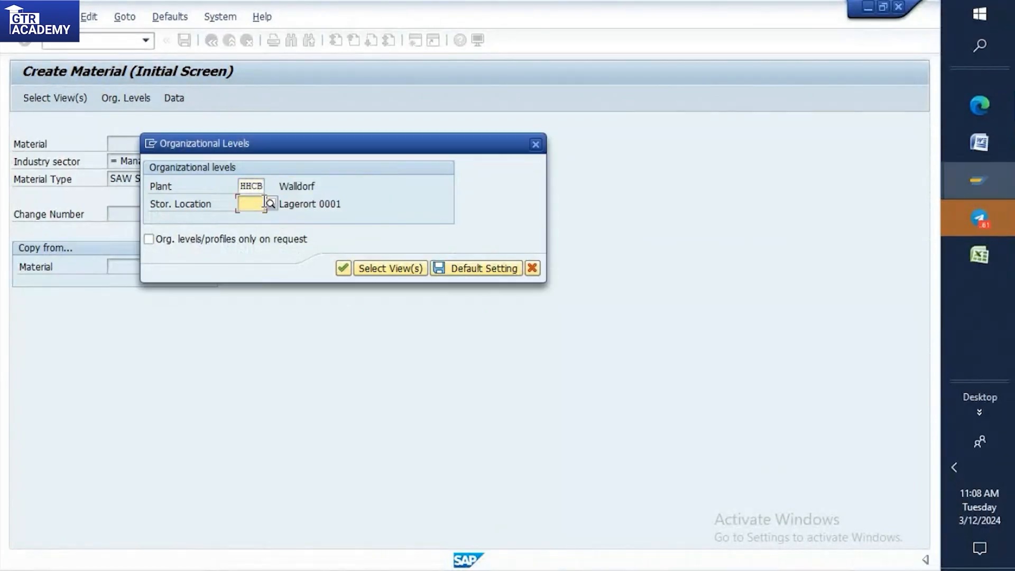
type("HSL1")
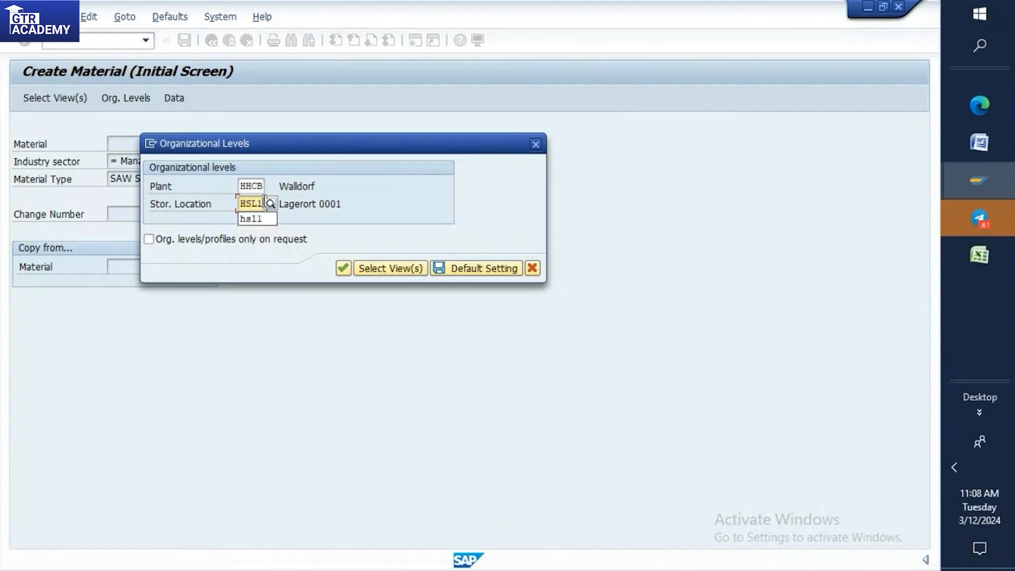
left_click(344, 268)
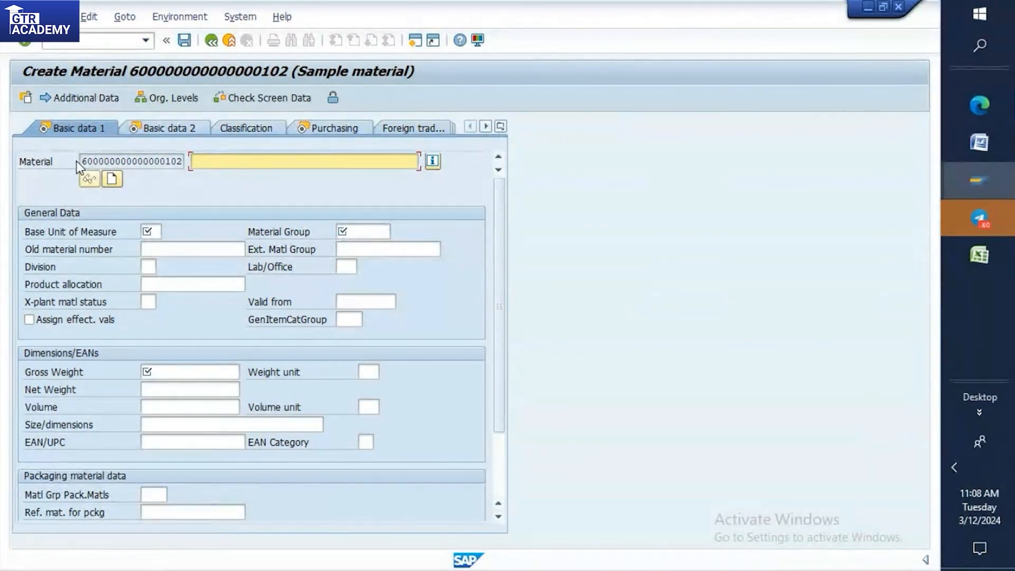
Compare the new material's number with the BATCH 9:30AM interval in the other session, and leave material creation without saving.
left_click_drag(181, 164, 79, 168)
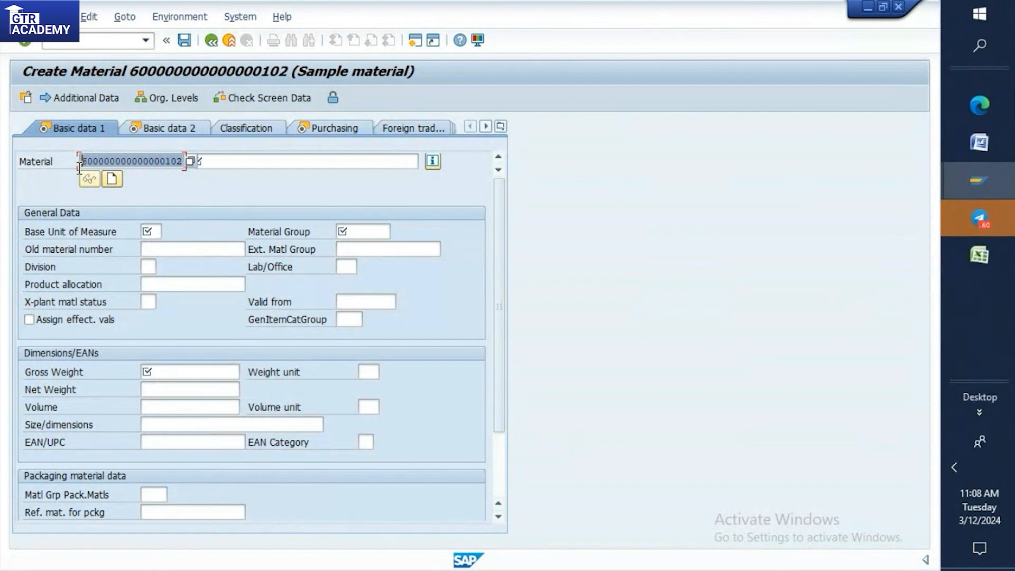
mouse_move(955, 179)
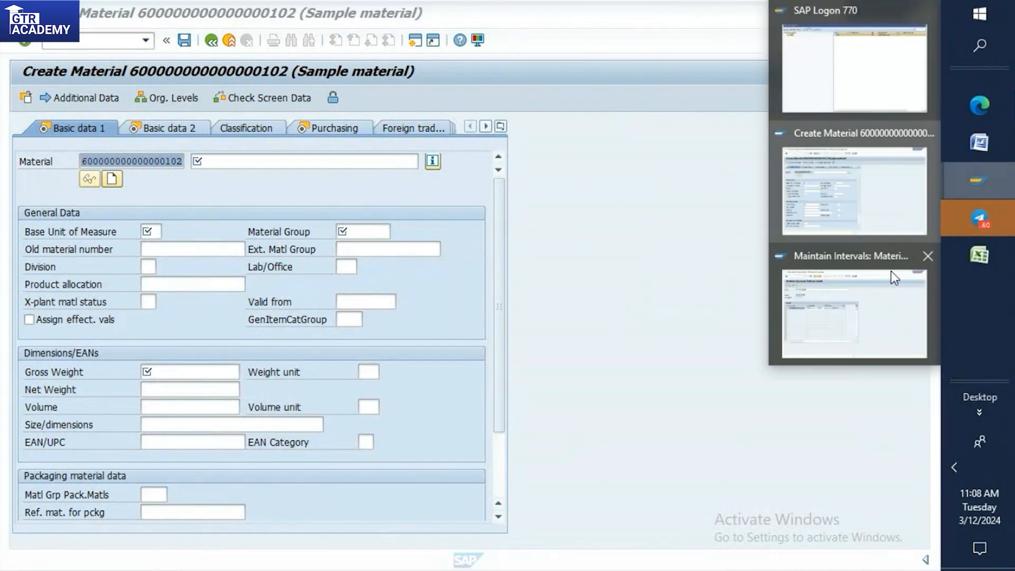
left_click(859, 310)
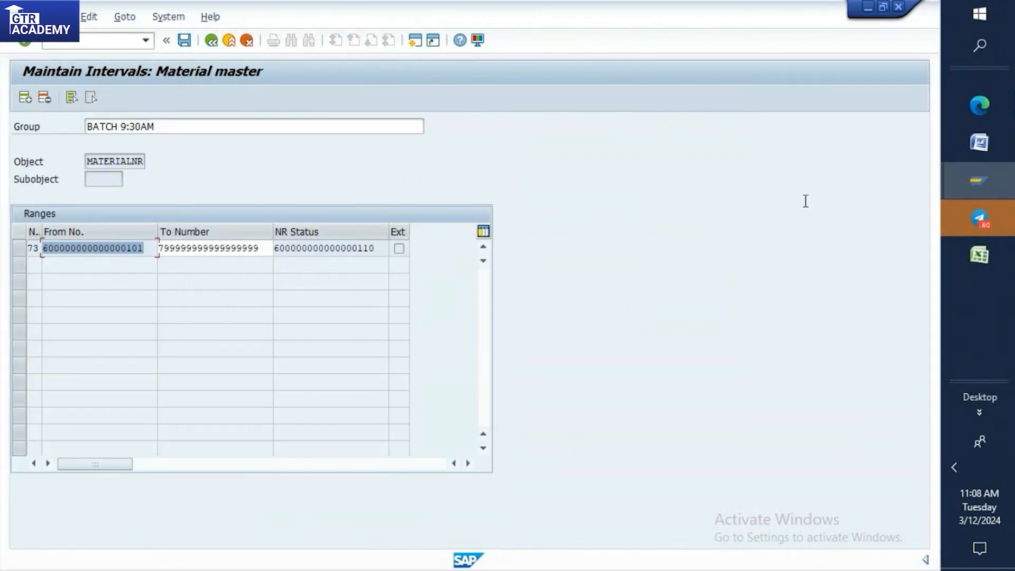
mouse_move(965, 182)
left_click(880, 190)
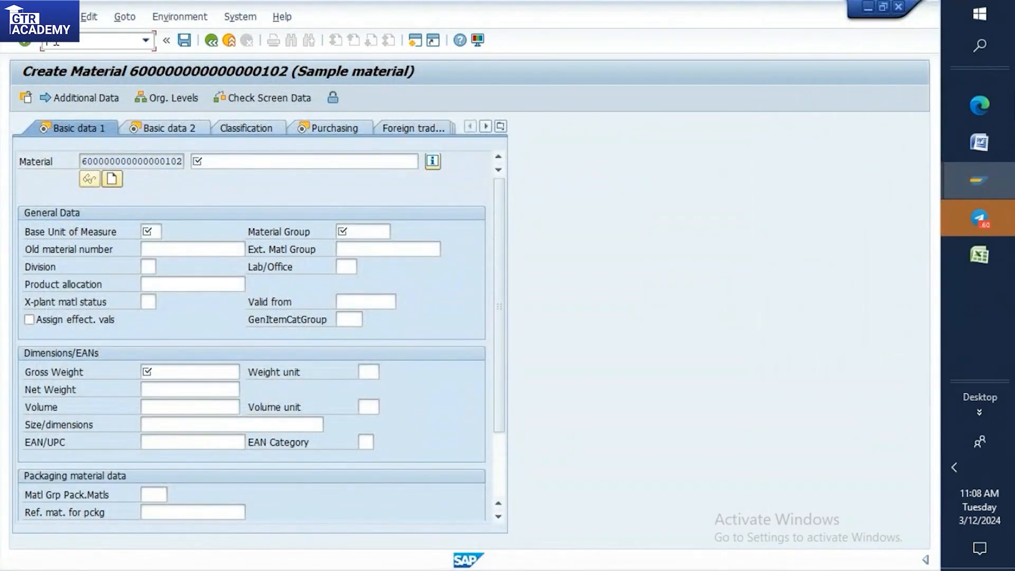
type("/n")
key("Return")
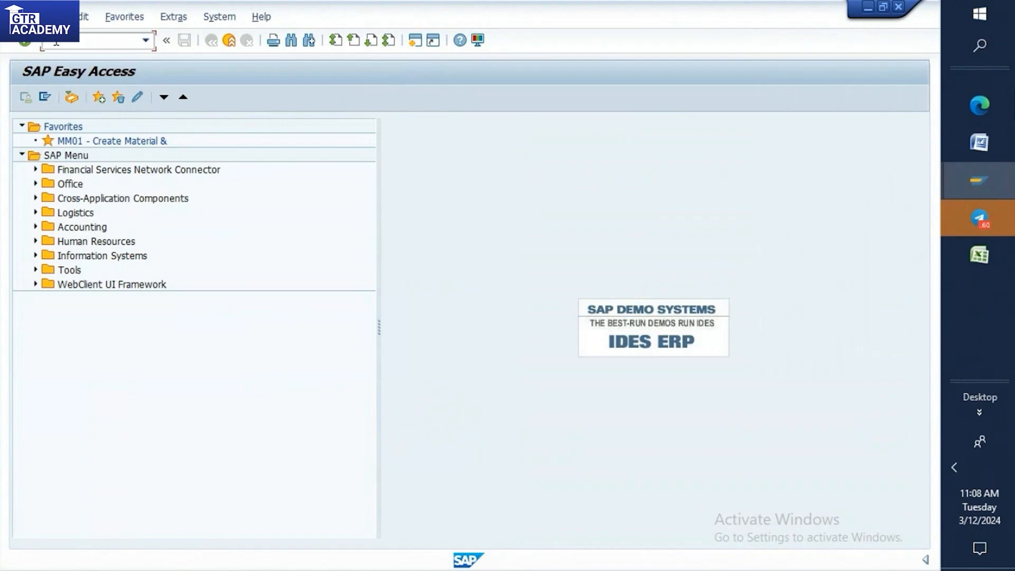
Switch to the Word notes and examine the sections on screen field setting OMSR and material group OMSF.
left_click(979, 142)
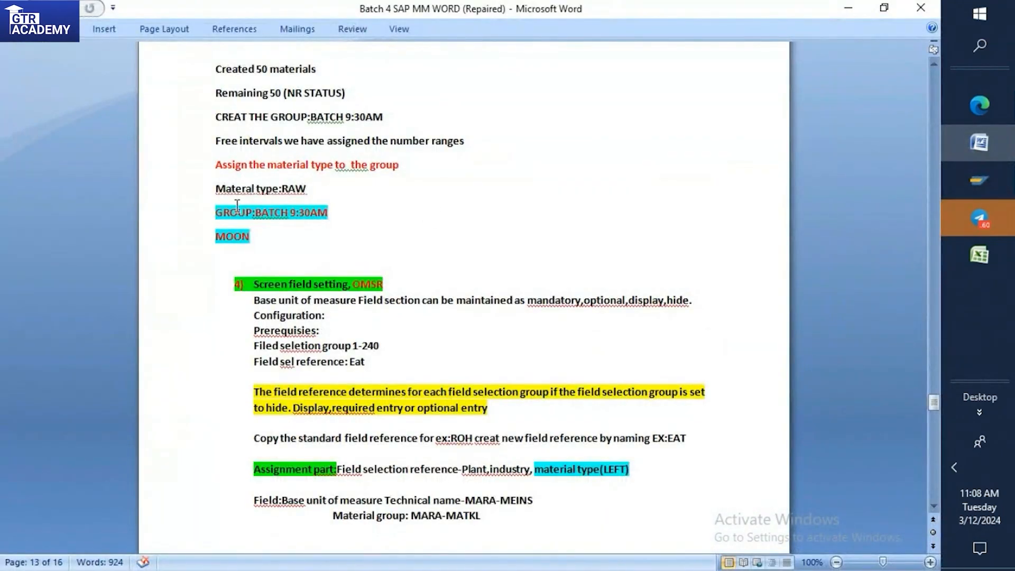
key("Down")
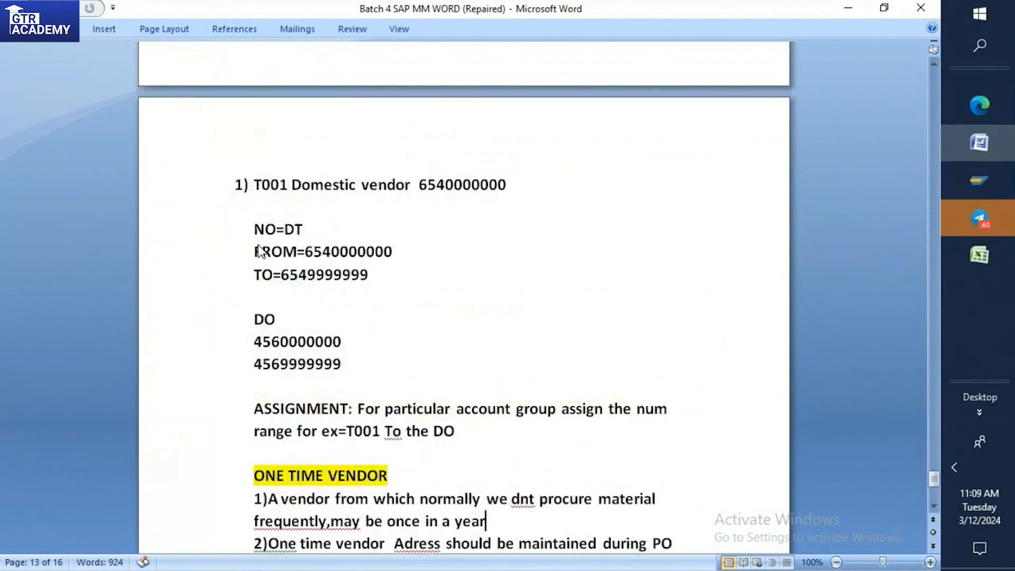
scroll(261, 253, "up", 9)
scroll(265, 254, "up", 20)
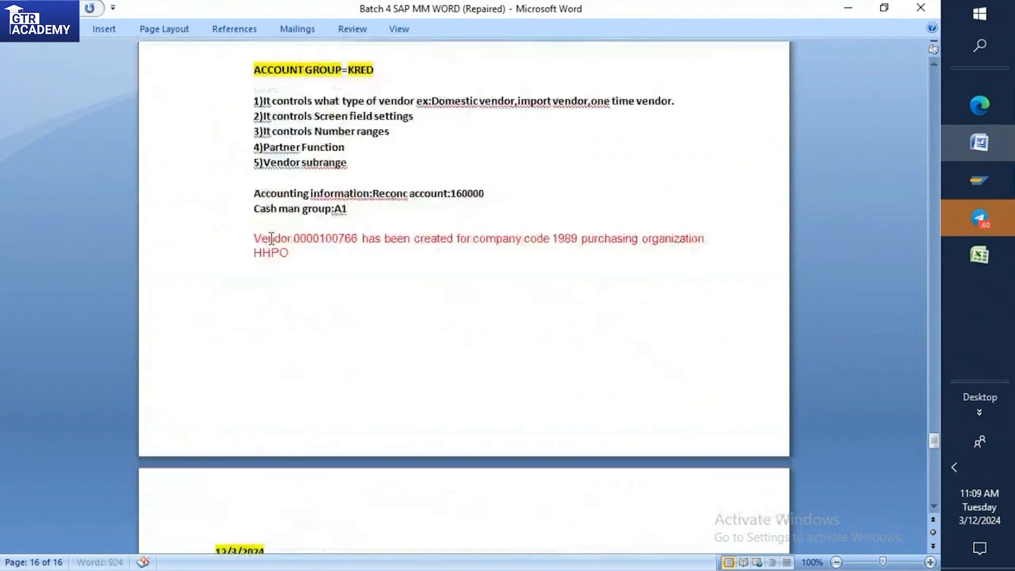
scroll(294, 210, "up", 13)
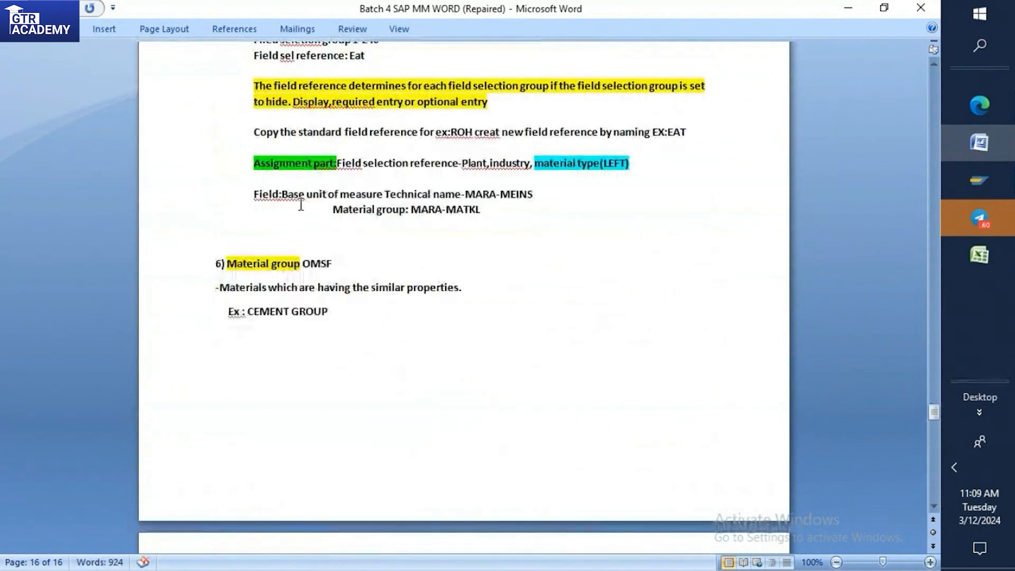
left_click(266, 238)
key("BackSpace")
key("BackSpace")
key("BackSpace")
key("BackSpace")
type("SAM")
scroll(269, 247, "down", 8)
scroll(267, 245, "down", 3)
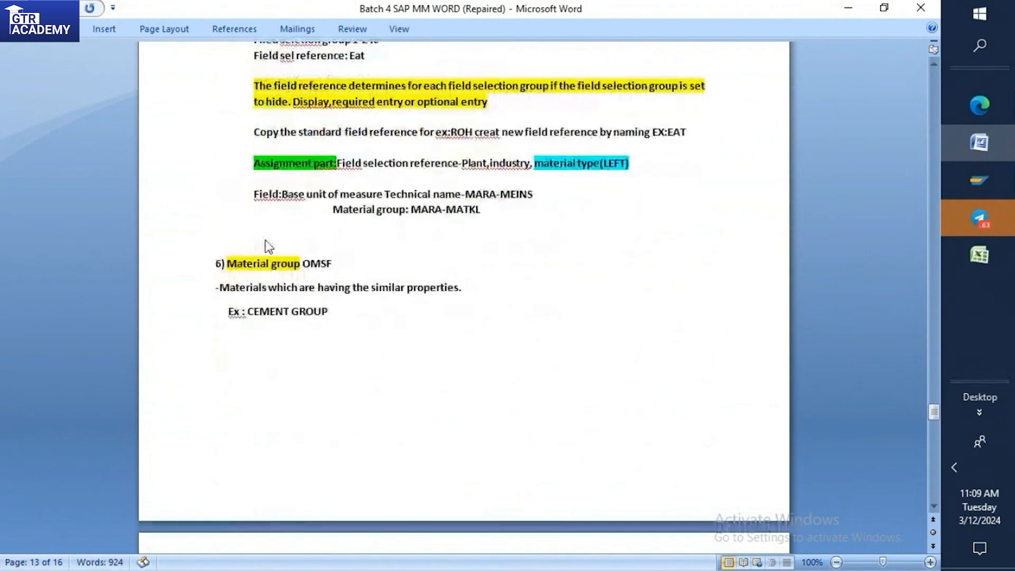
scroll(267, 243, "down", 1)
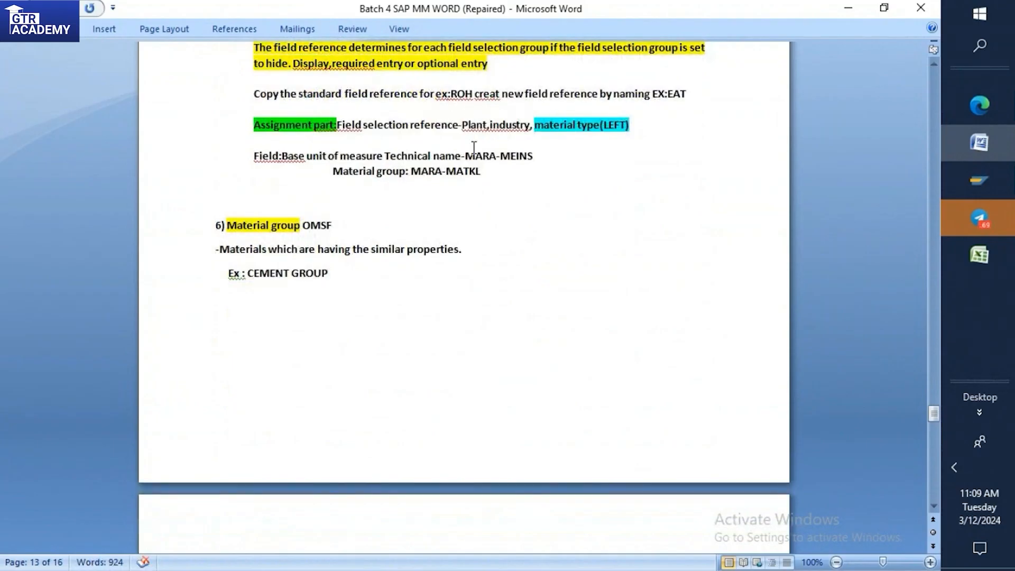
scroll(473, 146, "up", 1)
scroll(475, 147, "up", 2)
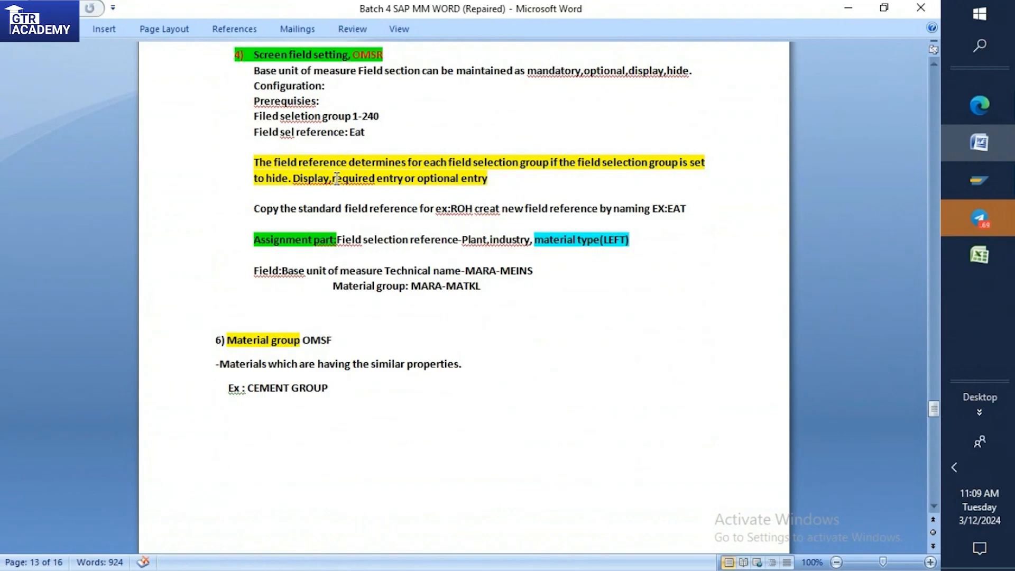
Return to the SAP Easy Access session and start another SAW material with MM01, bringing up its view selection.
left_click(985, 178)
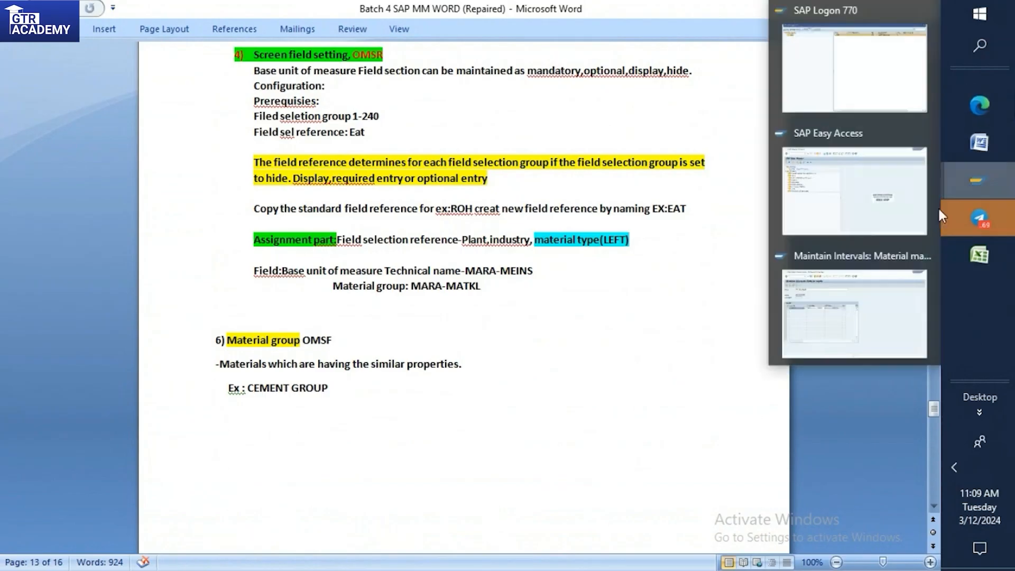
left_click(857, 207)
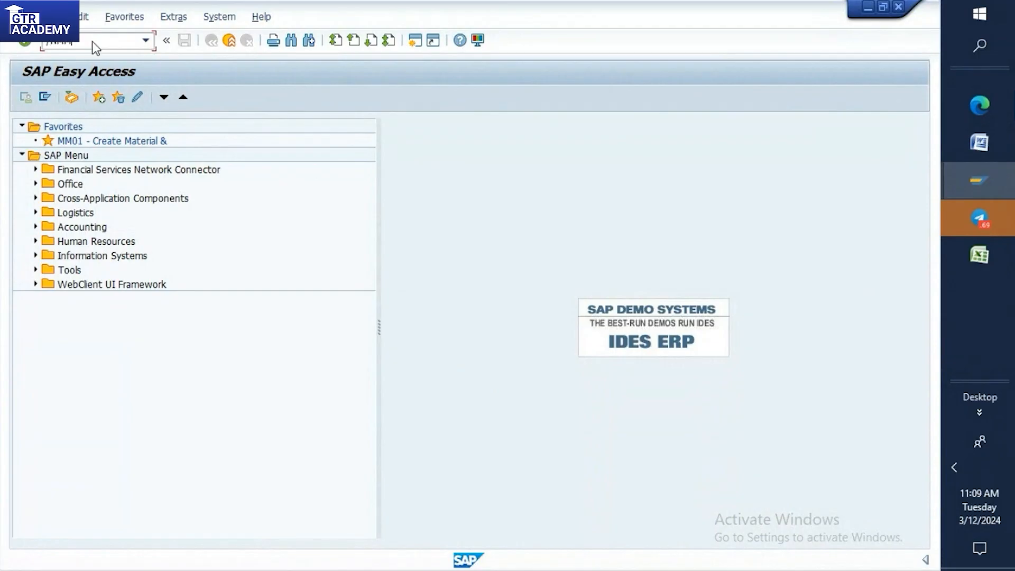
key("Return")
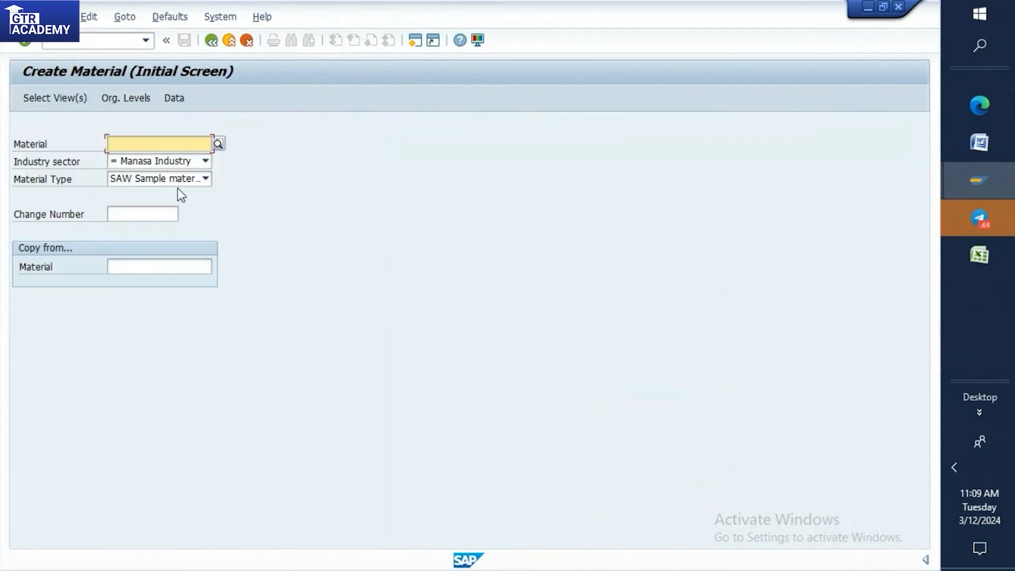
key("Return")
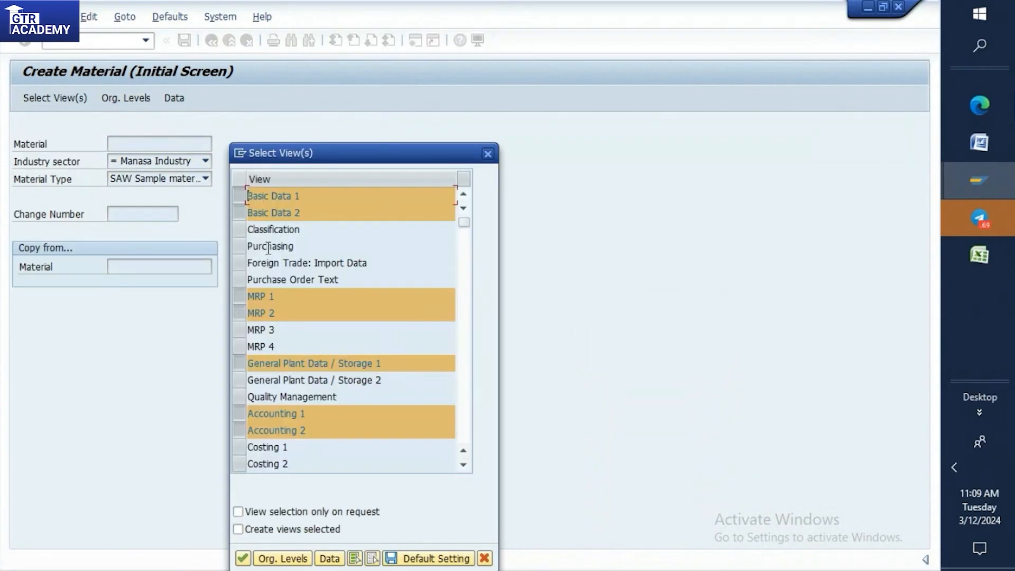
Add the Purchasing view, deselect MRP 1 and MRP 2, and accept plant 0001 with storage location 0001.
left_click(239, 247)
left_click(239, 296)
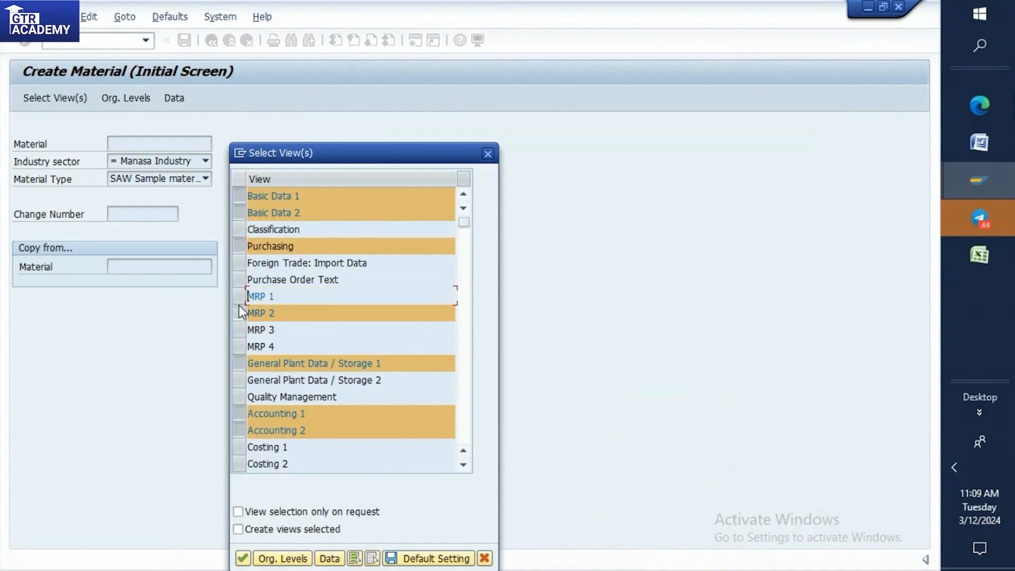
left_click(239, 313)
left_click(243, 558)
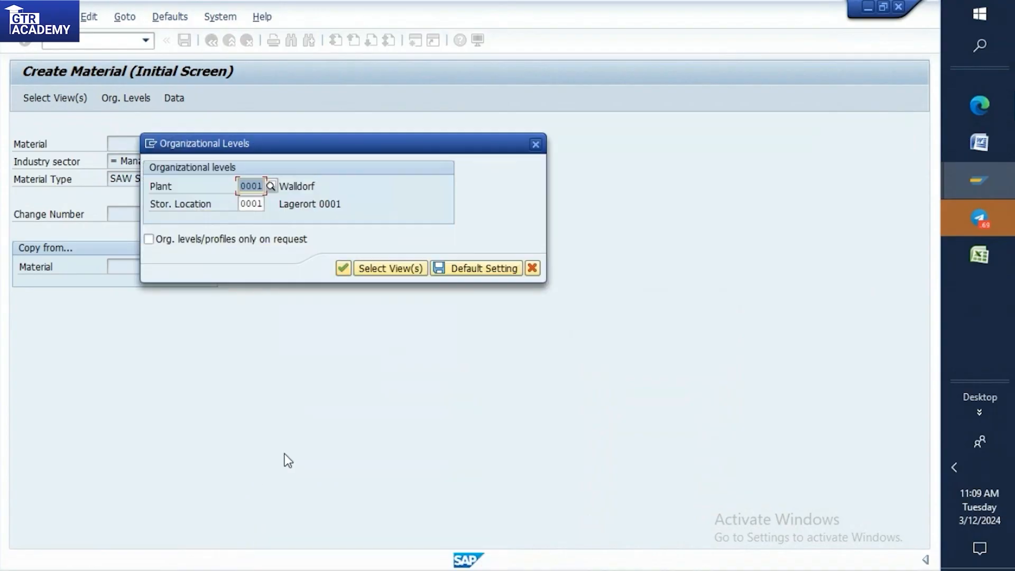
left_click(343, 269)
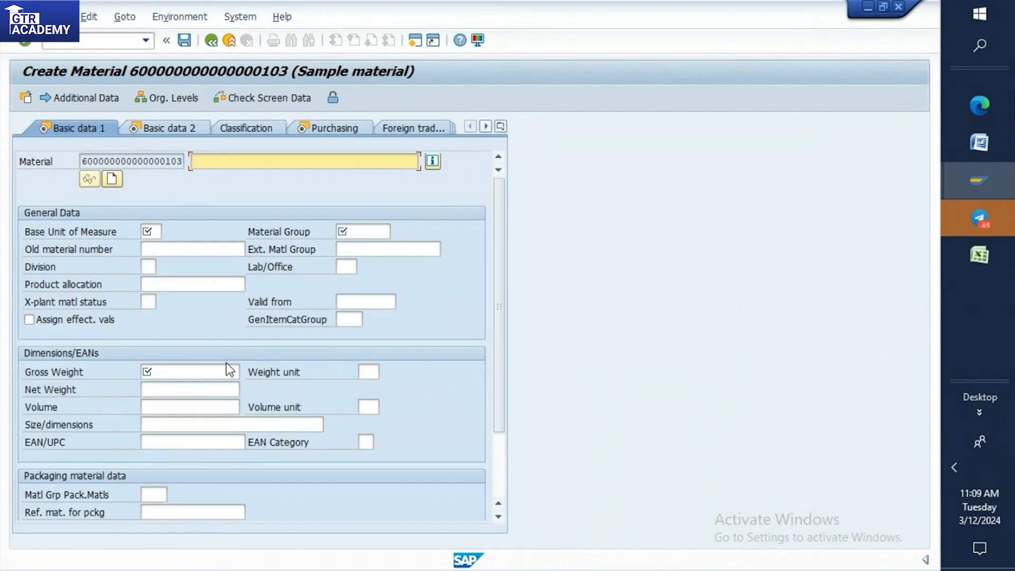
Look up the technical information of the Ext. Matl Group field and copy its screen field name, MARA-EXTWG.
right_click(305, 256)
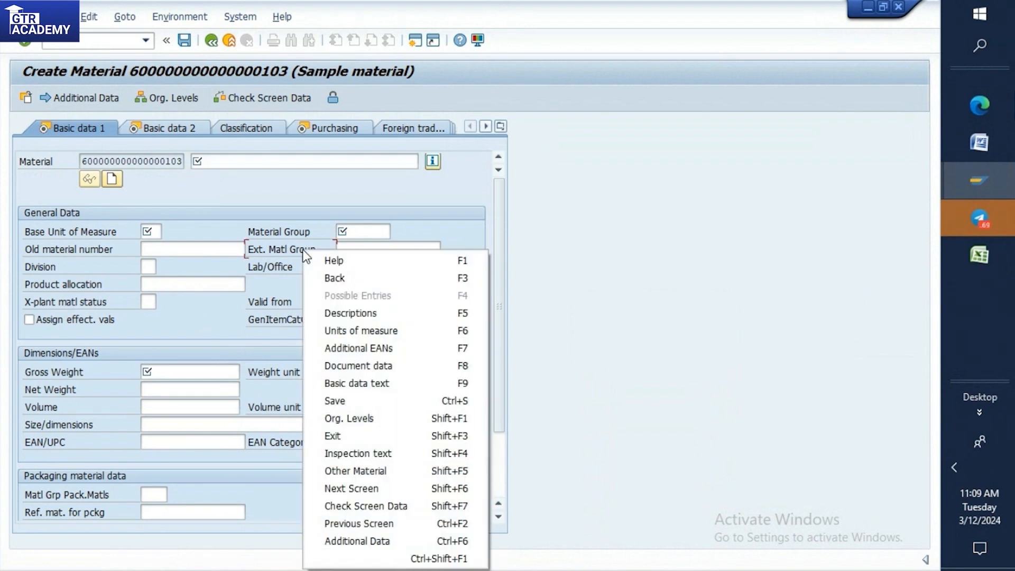
left_click(333, 260)
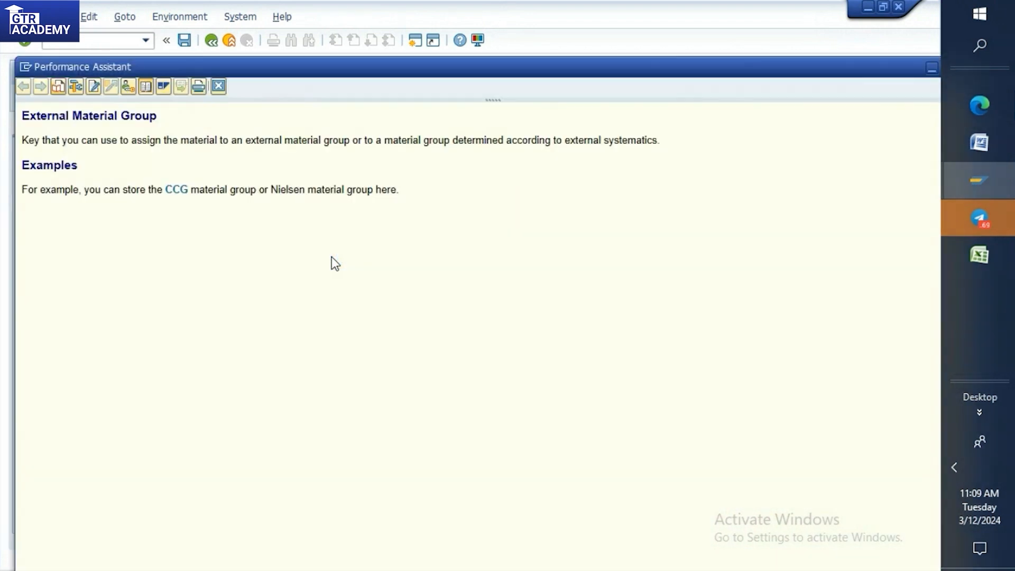
left_click(74, 90)
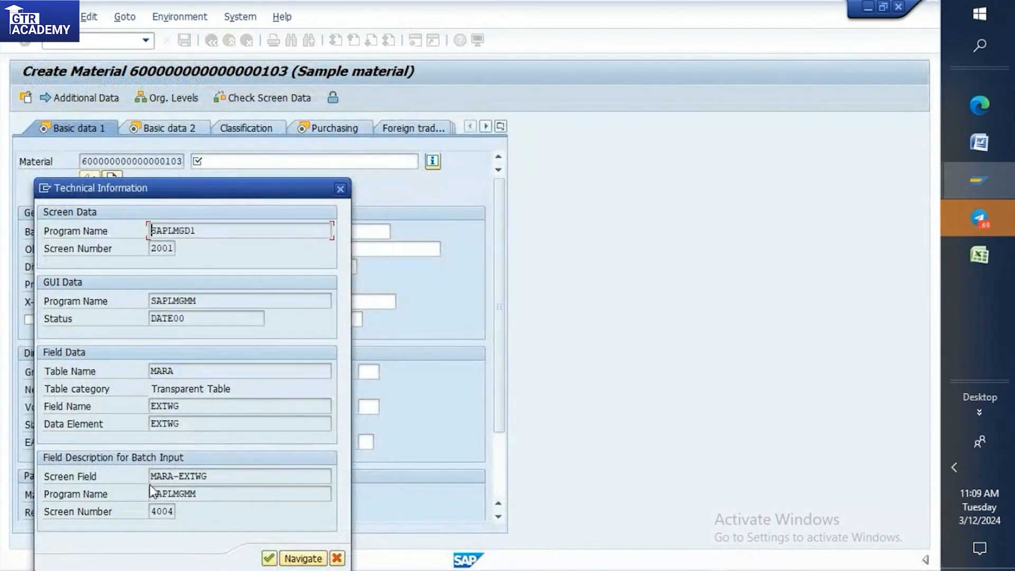
left_click_drag(154, 476, 219, 482)
key("ctrl+c")
left_click(219, 483)
Switch to the Word notes and add the date 12/3/2024 with MARA-EXTWG on the next line, below the MARA-MATKL entry.
left_click(980, 144)
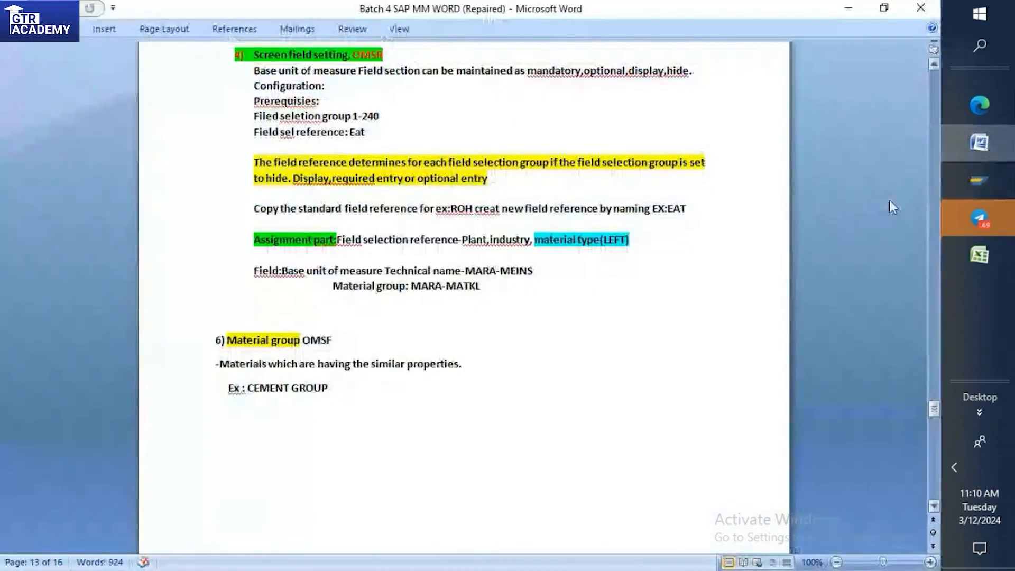
scroll(353, 473, "down", 3)
scroll(352, 465, "down", 4)
scroll(351, 449, "up", 10)
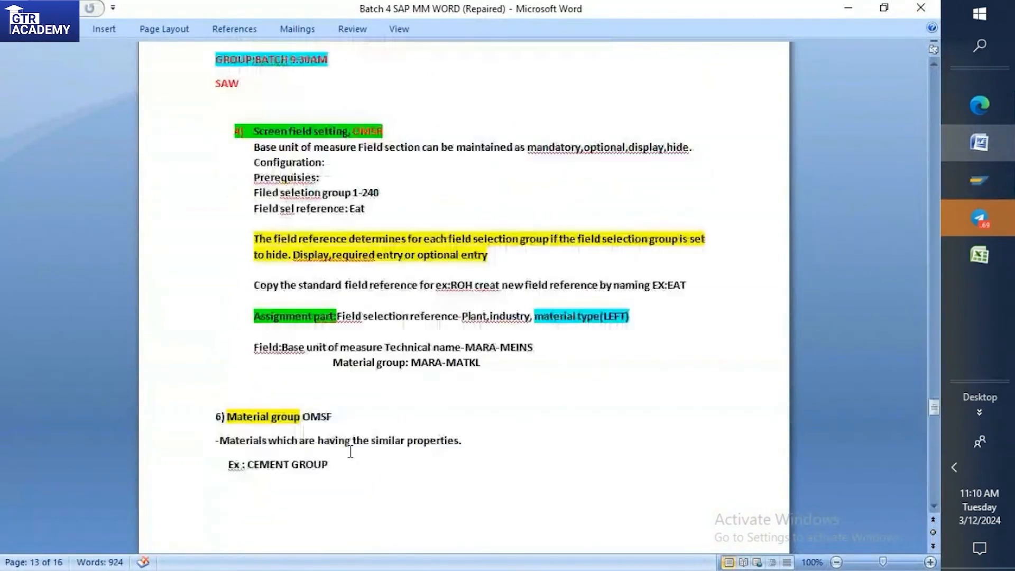
scroll(604, 414, "down", 5)
left_click(578, 209)
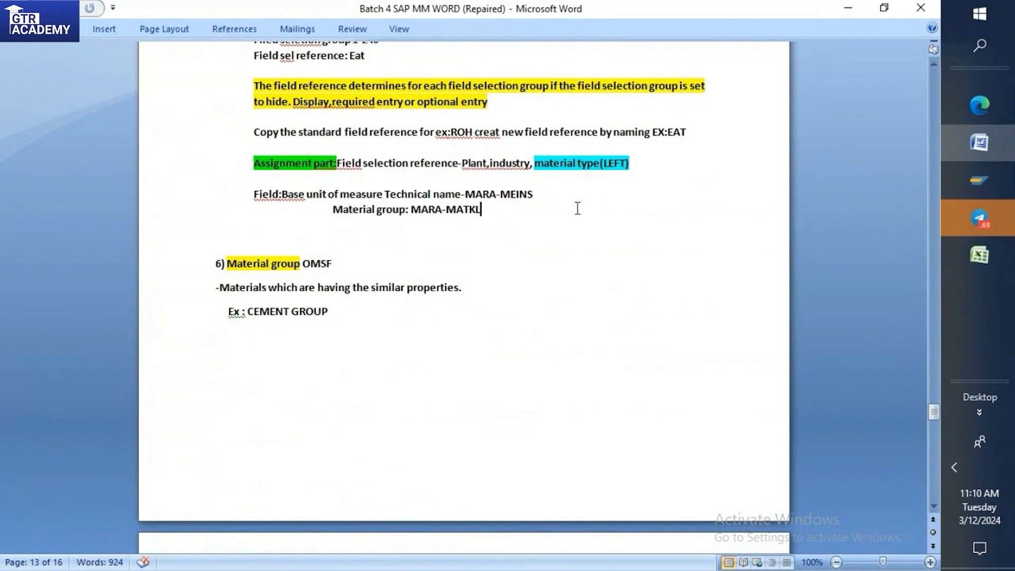
key("Return")
key("Return")
type("12/3/2024")
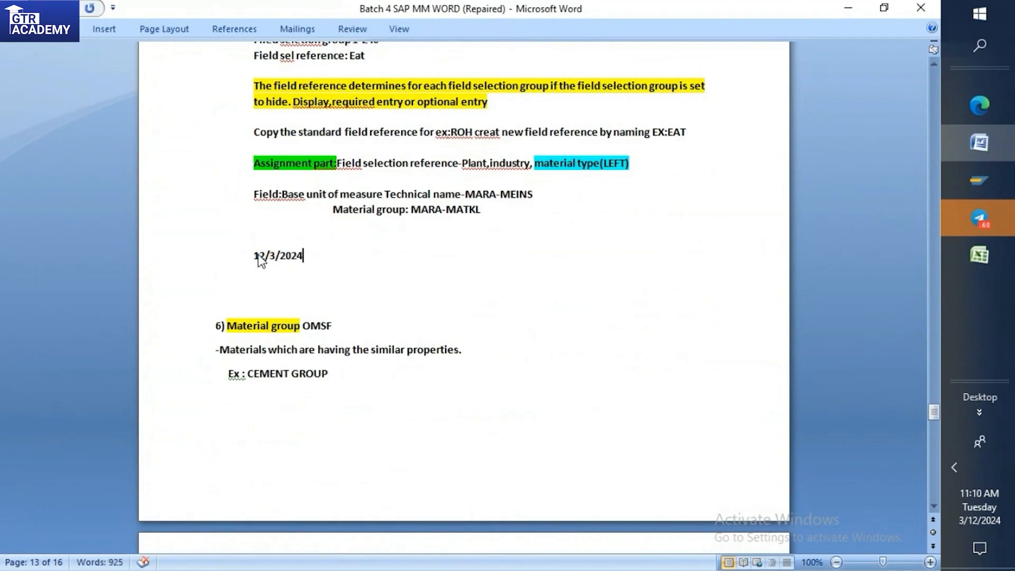
key("Return")
key("ctrl+v")
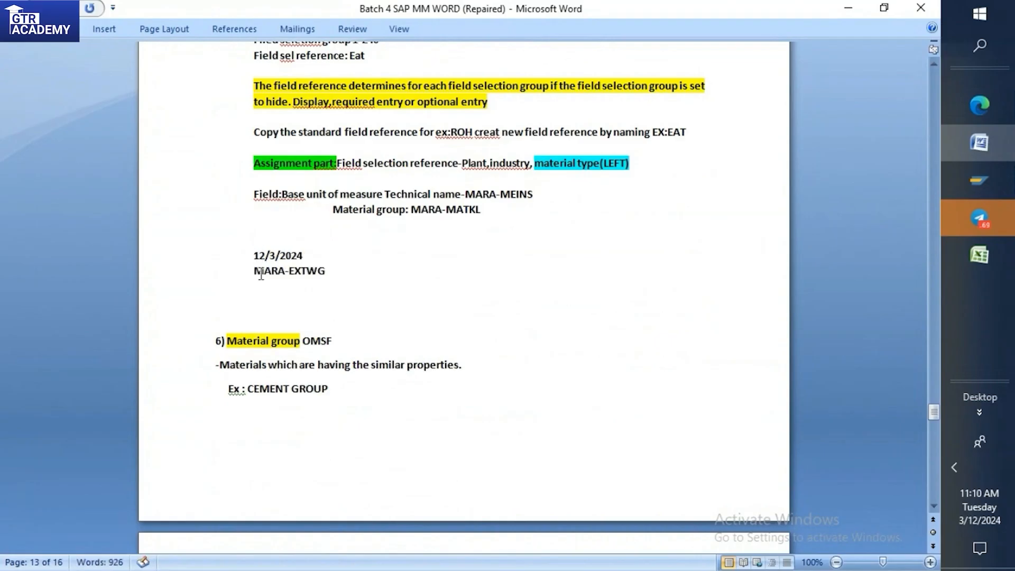
Close the field's technical information and help in SAP, and prefix the MARA-EXTWG note in Word with "EXT MAT GROUP:".
mouse_move(981, 173)
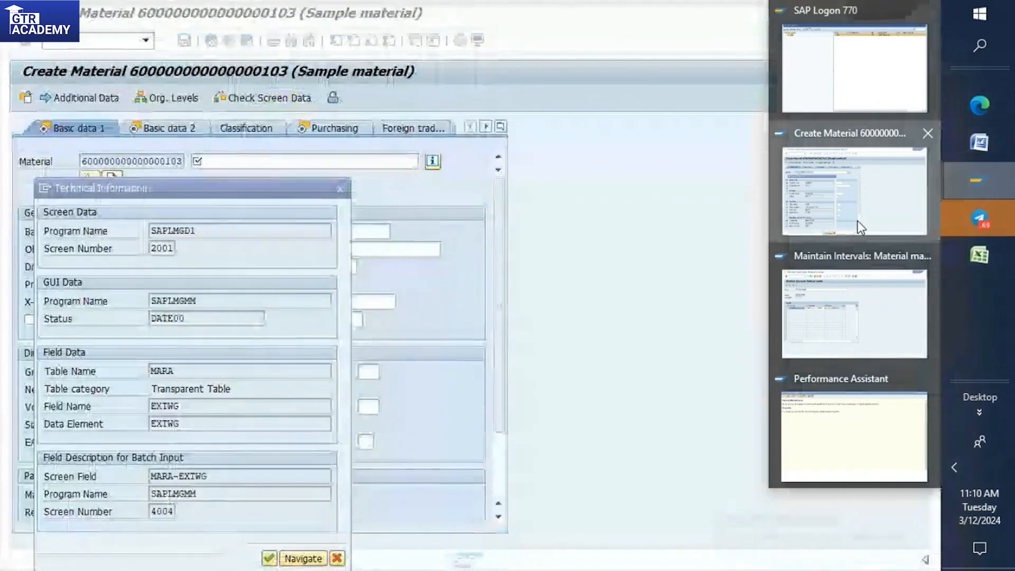
left_click(857, 220)
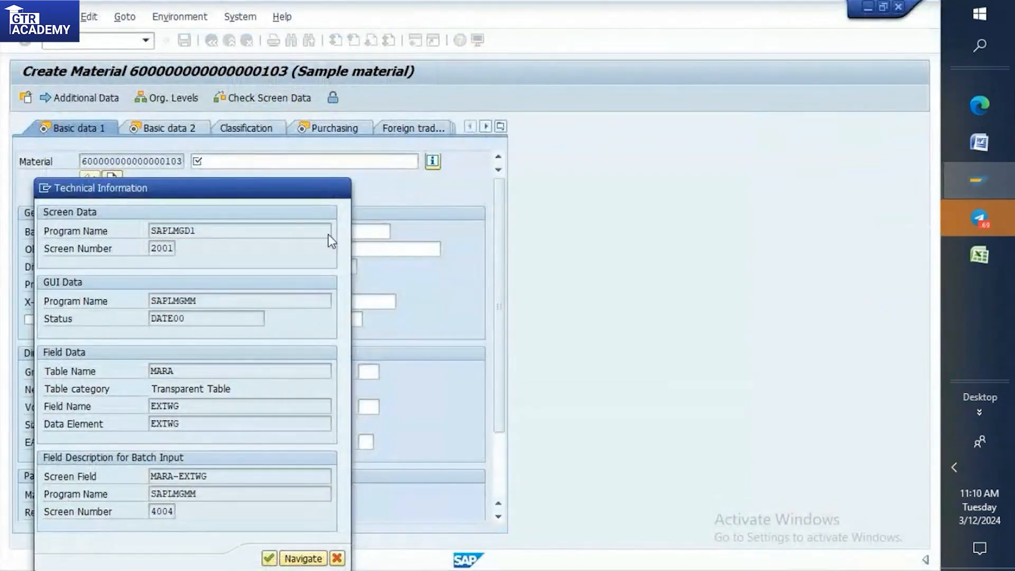
key("Return")
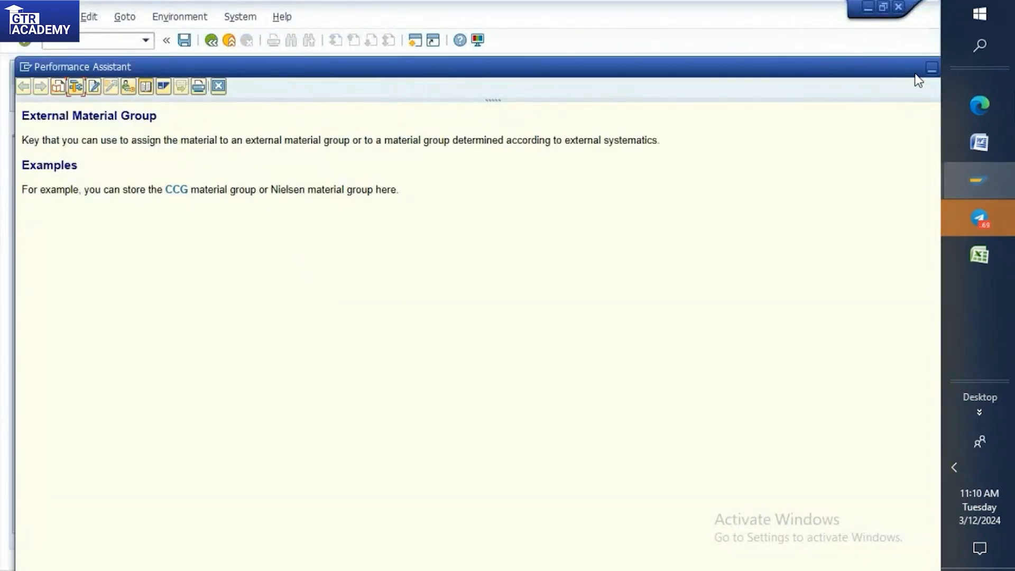
left_click(933, 68)
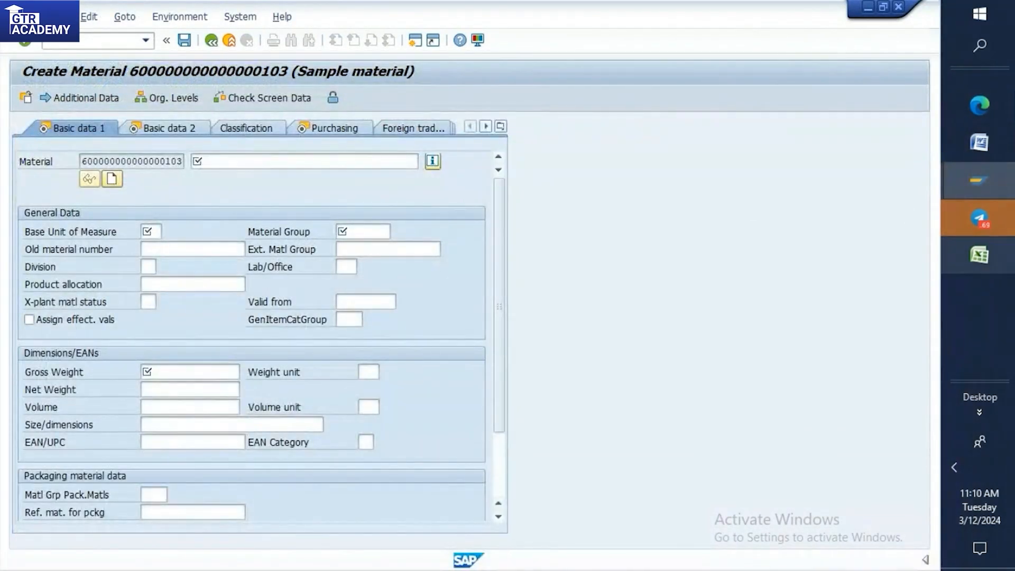
left_click(982, 145)
type("EXT MA")
type("T GROU")
type("P\"")
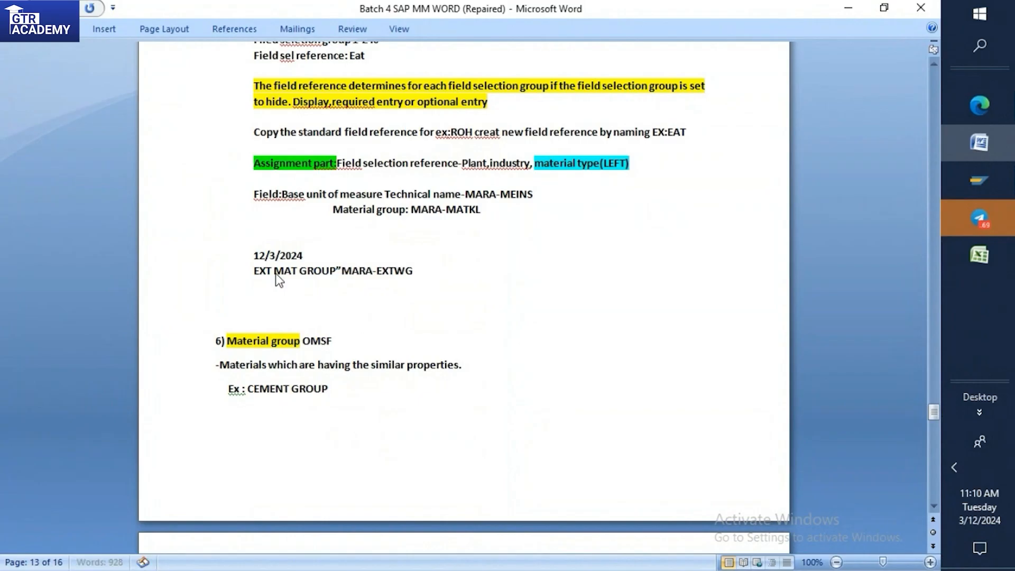
key("BackSpace")
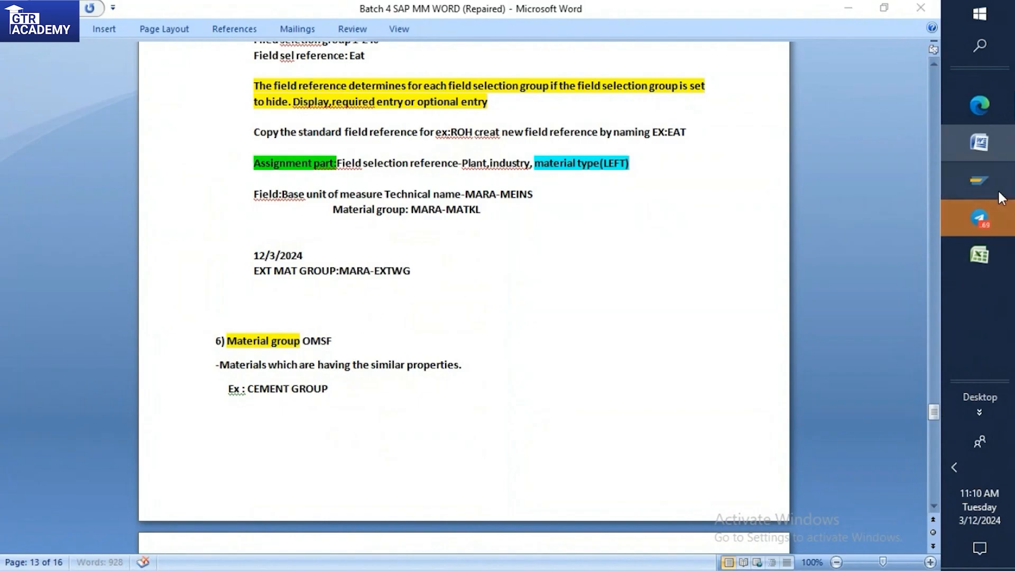
Switch back to the SAP session, leave material creation without saving, and open the OMSR field groups overview.
mouse_move(1001, 187)
left_click(891, 221)
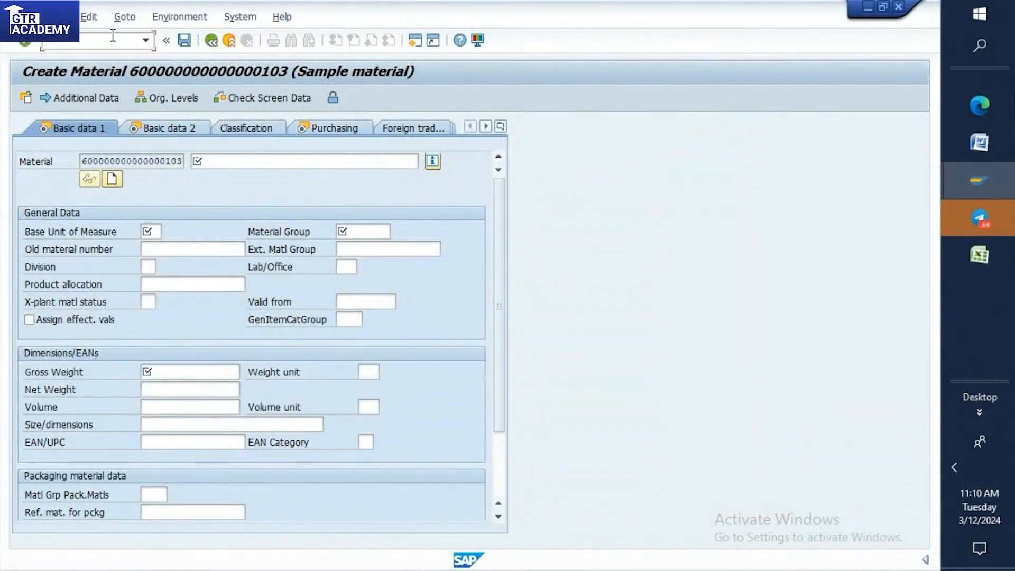
type("/n")
key("Return")
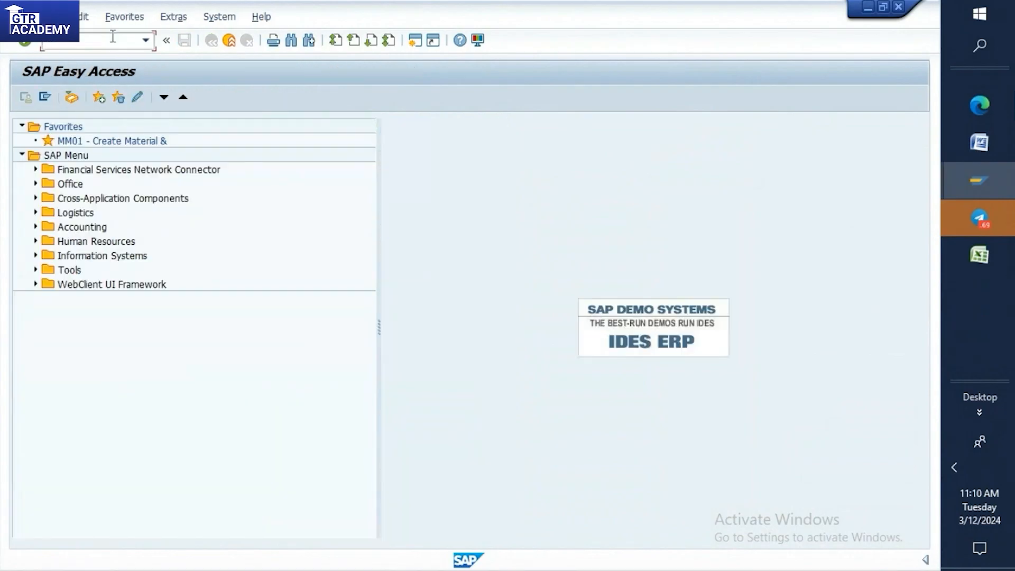
type("SP")
type("SR")
key("Return")
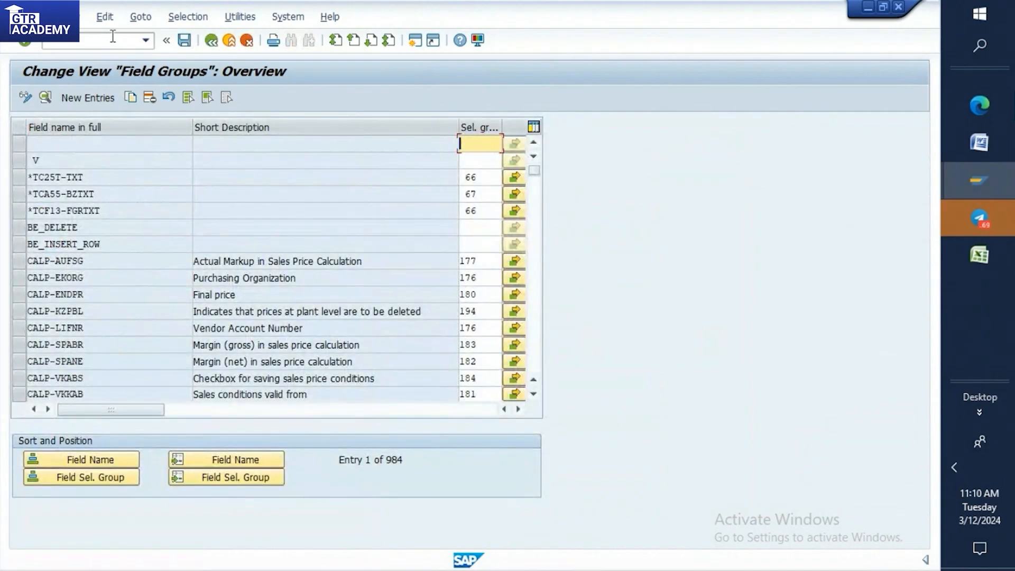
Position the field groups list at MARA-EXTWG and open the field selection details of its selection group.
left_click(223, 460)
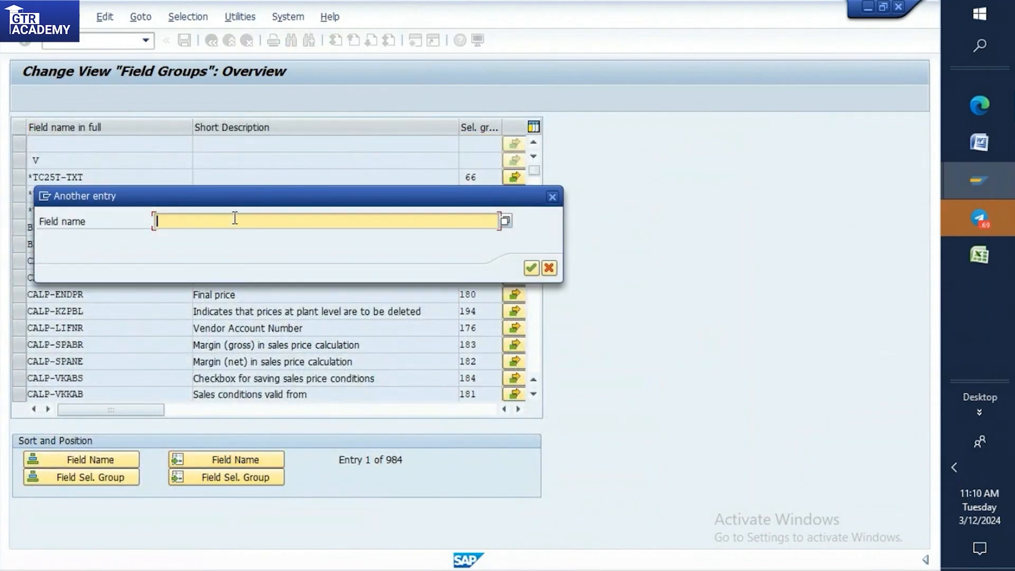
type("MARA-EXTWG")
left_click(532, 269)
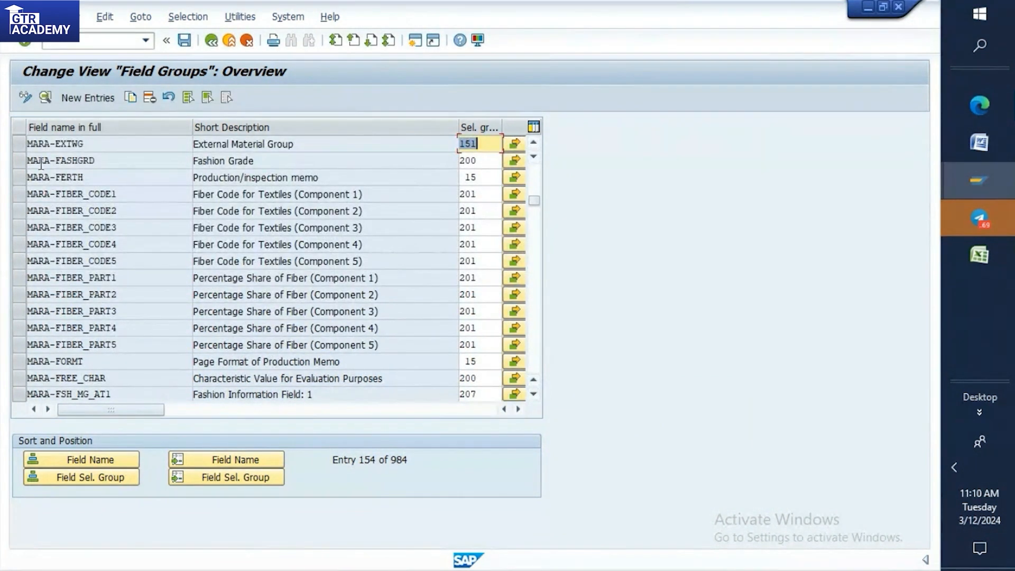
left_click(515, 143)
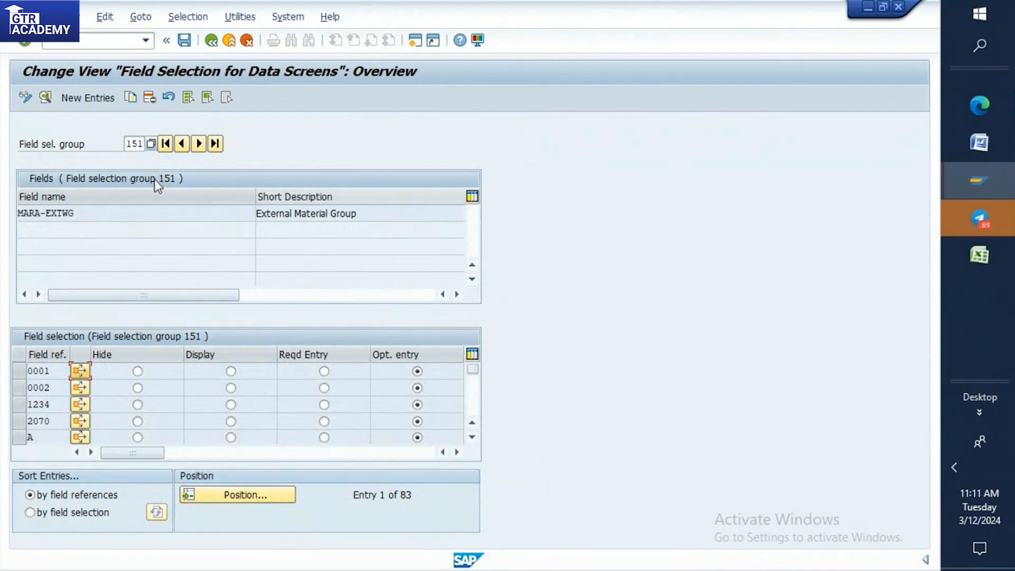
double_click(129, 148)
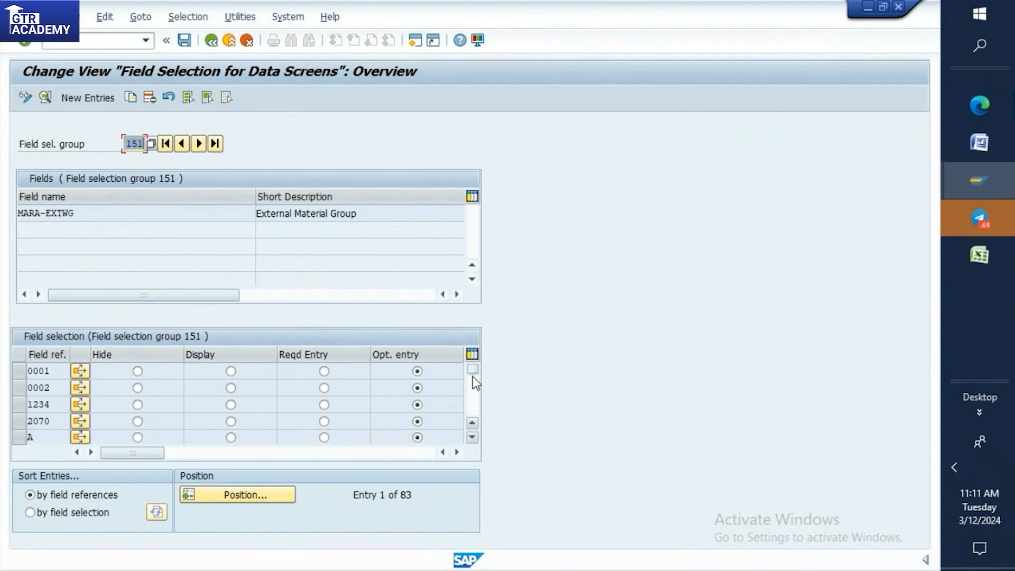
Copy field reference ROH as PUT, and make selection group 151 a required entry for PUT.
left_click_drag(472, 373, 474, 399)
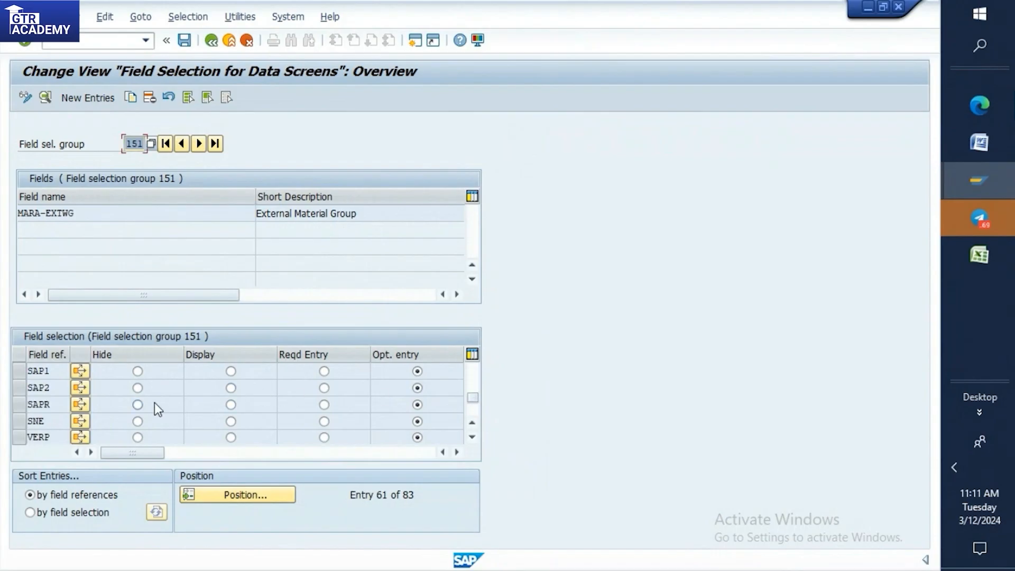
scroll(155, 405, "down", 3)
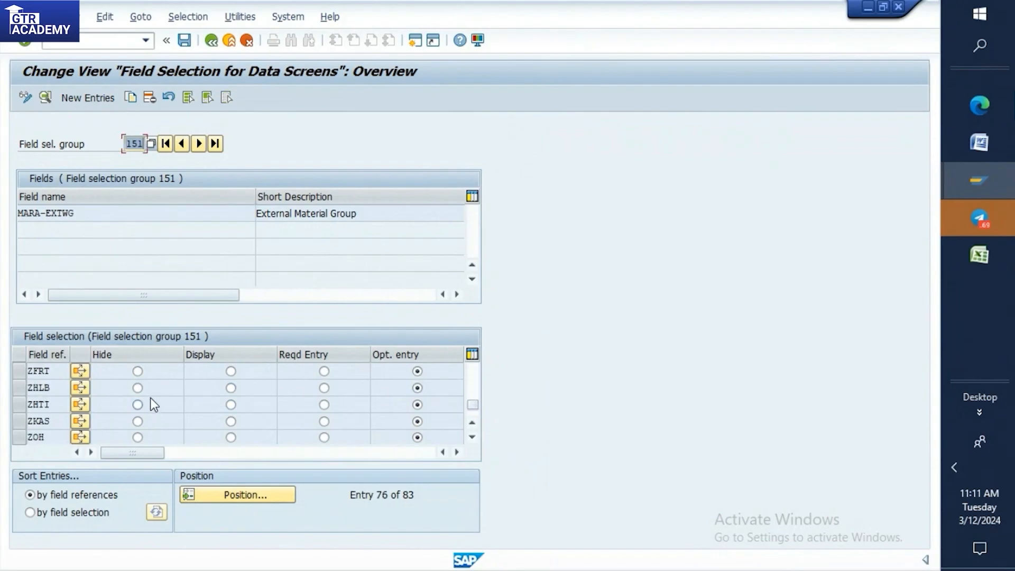
scroll(151, 398, "down", 2)
scroll(88, 396, "up", 1)
scroll(47, 395, "up", 4)
scroll(47, 394, "up", 3)
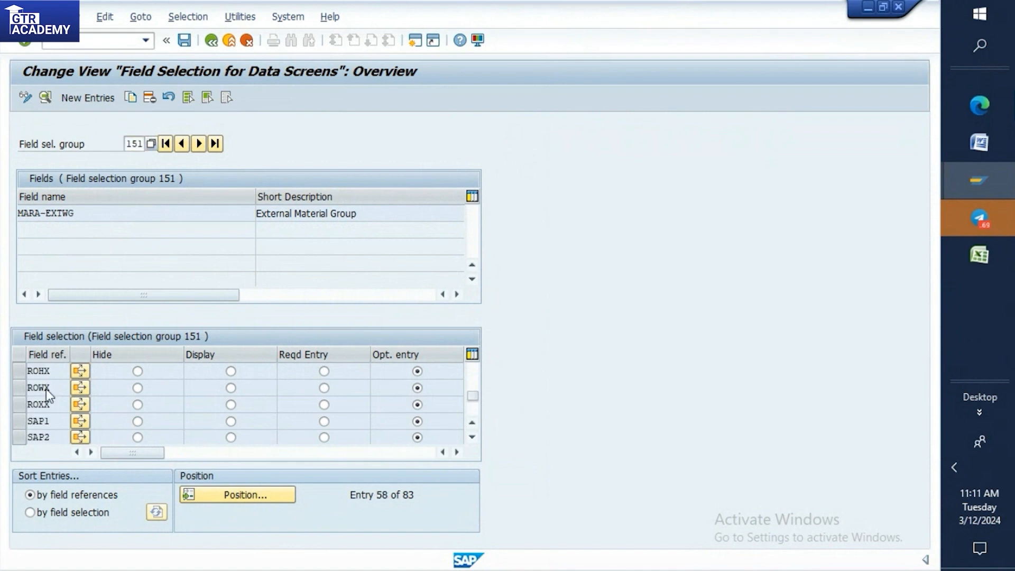
scroll(46, 392, "up", 2)
scroll(44, 392, "up", 1)
scroll(24, 411, "up", 1)
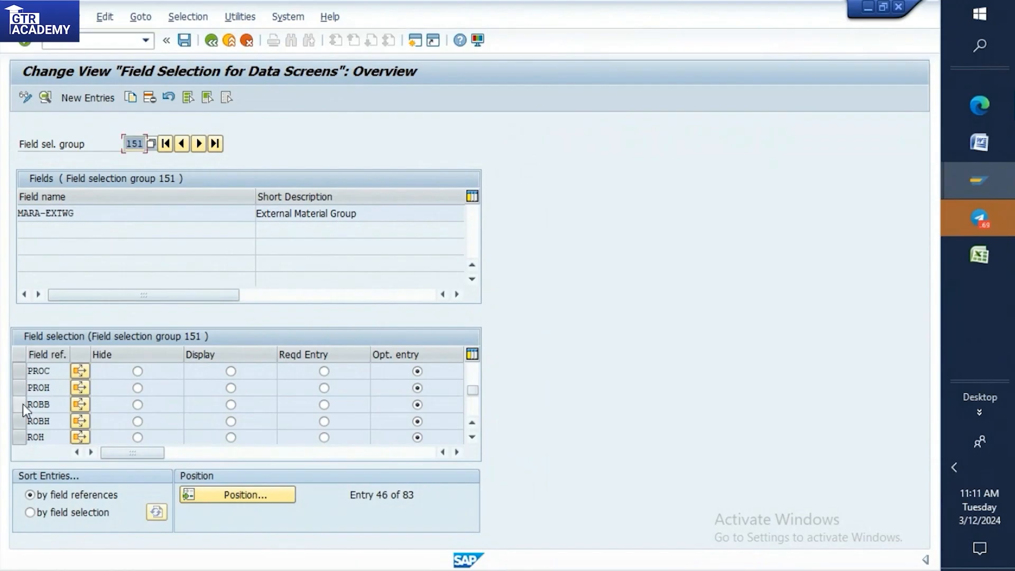
scroll(27, 404, "down", 1)
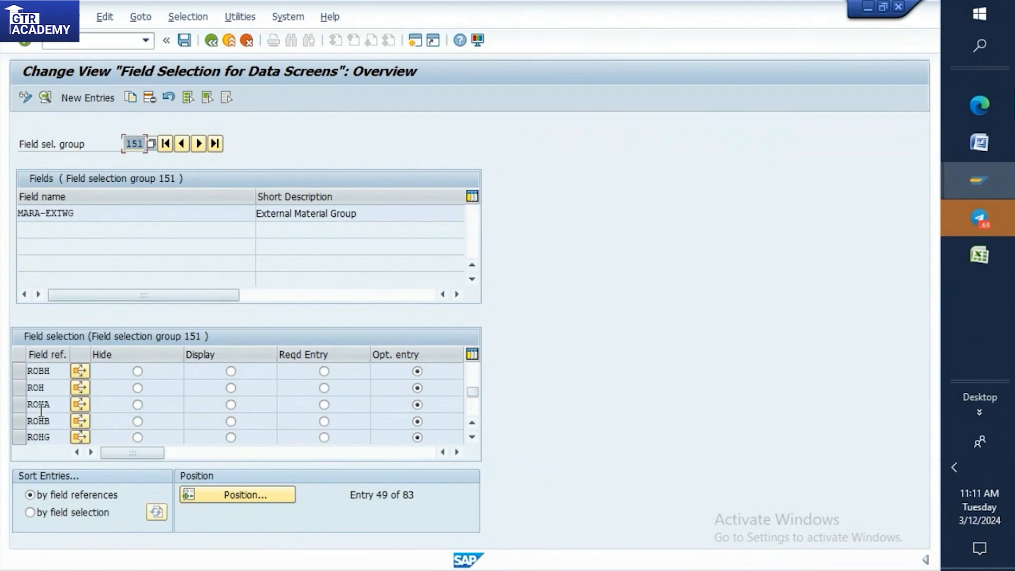
left_click(24, 389)
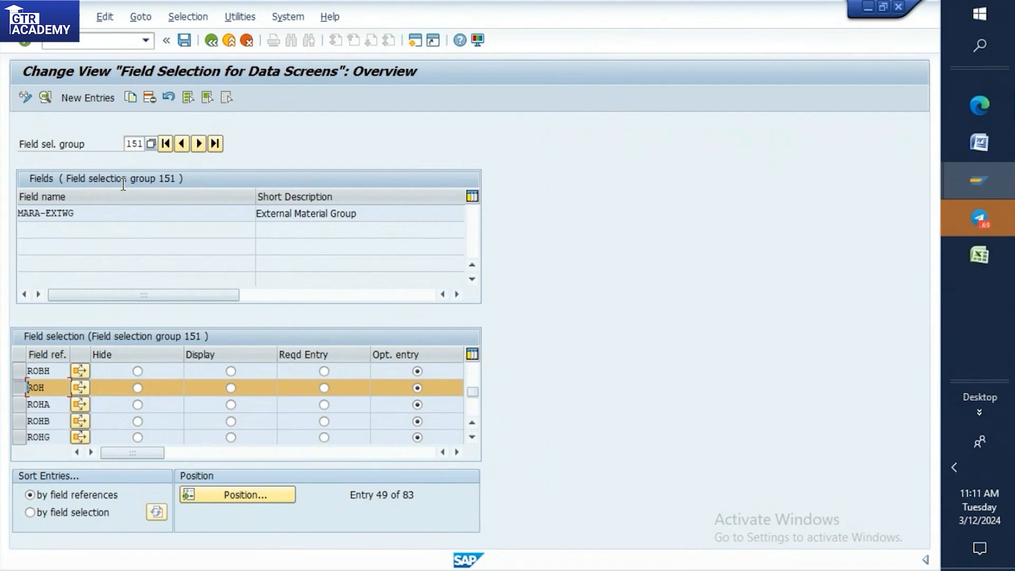
left_click(129, 97)
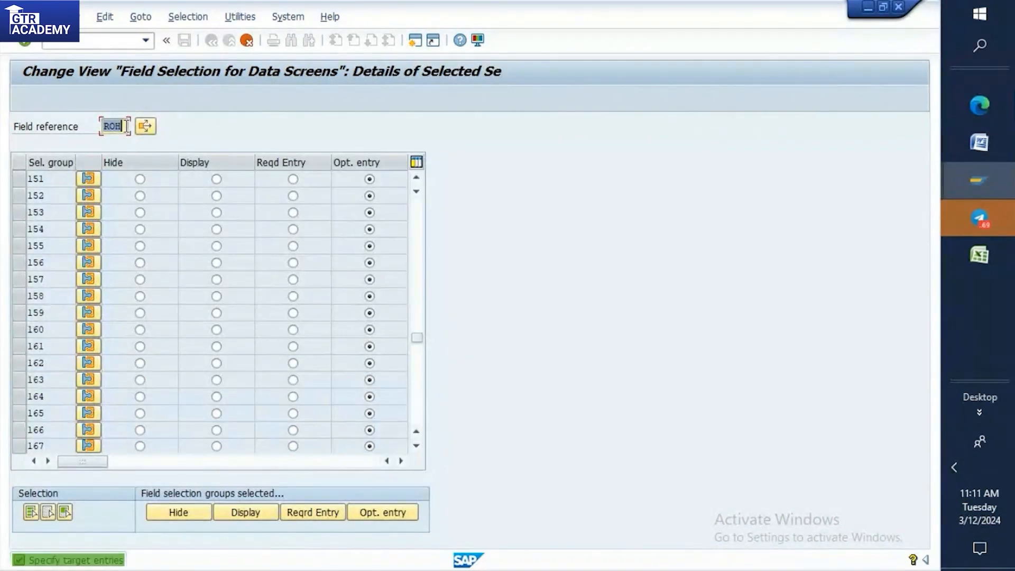
key("BackSpace")
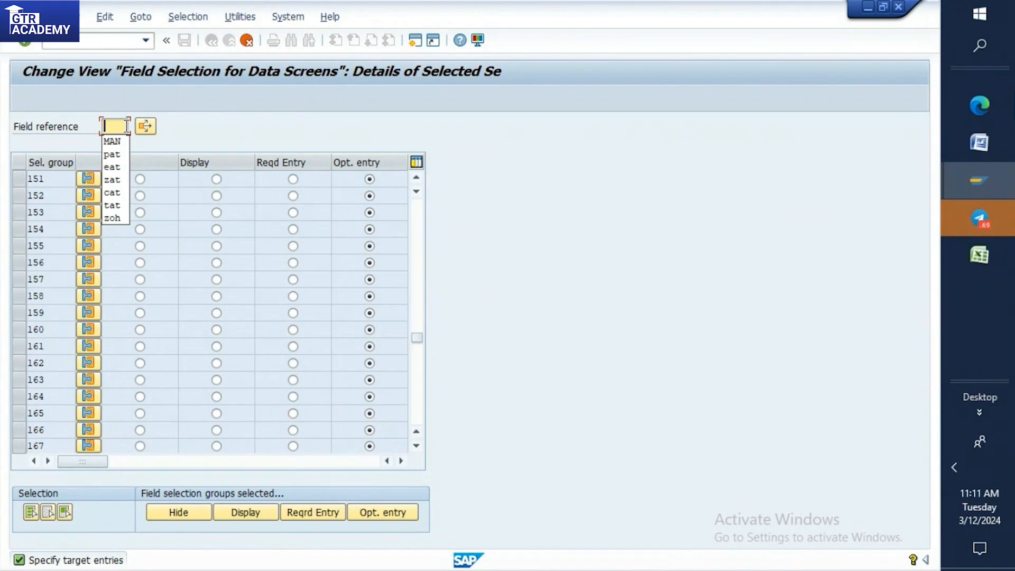
type("PUT")
key("Return")
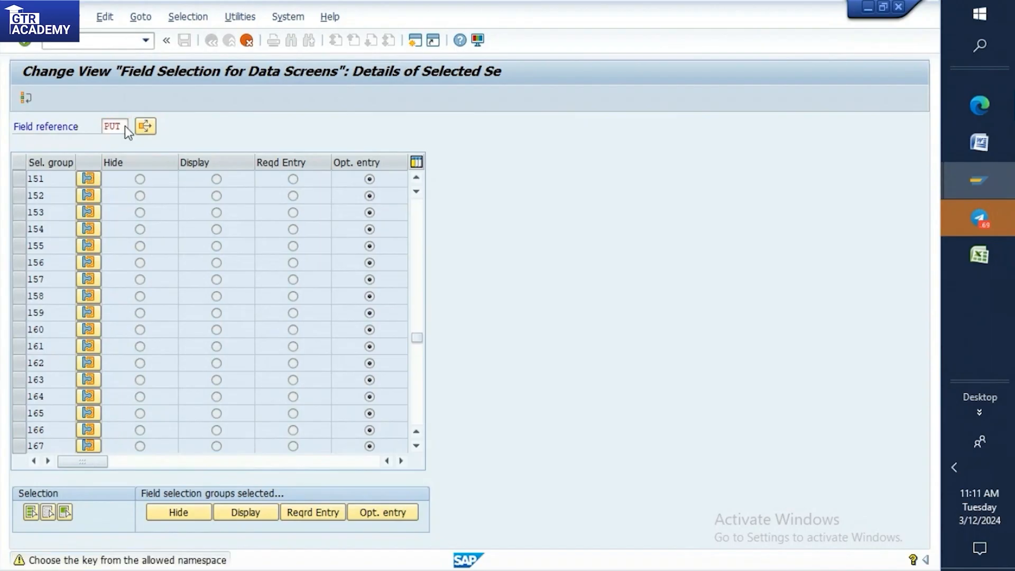
key("Return")
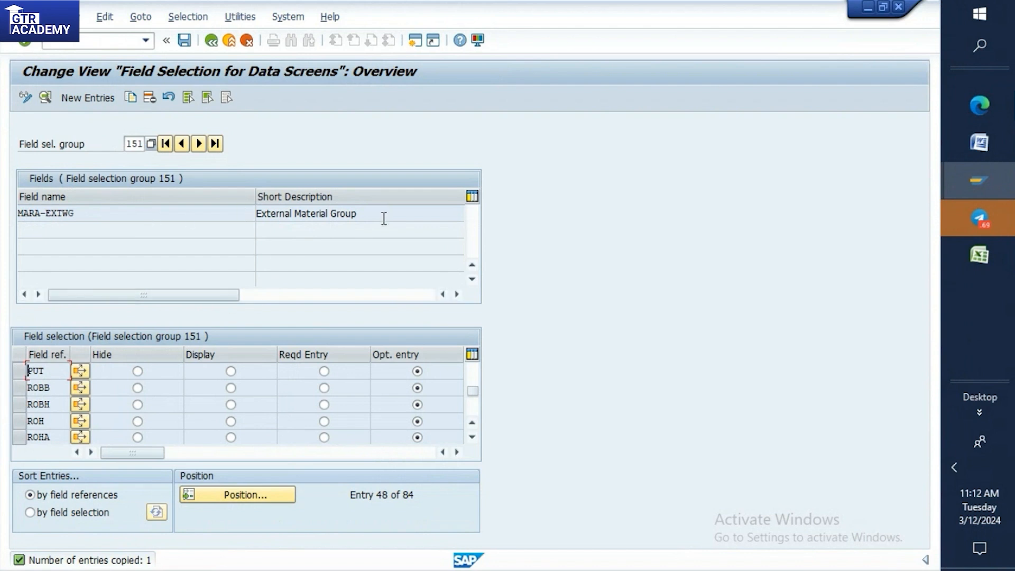
left_click(324, 372)
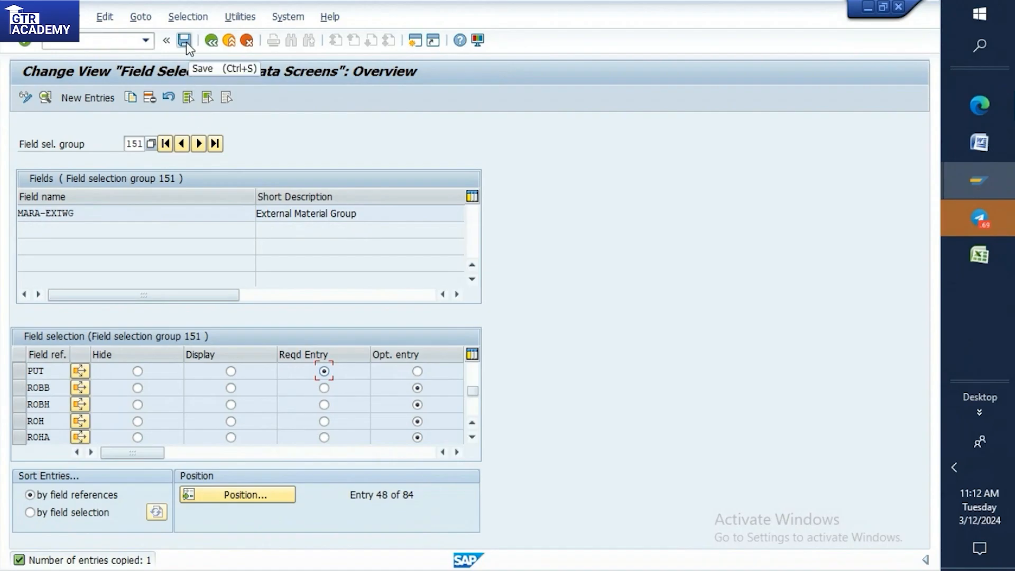
Note field selection group 151 below the EXT MAT GROUP line in the Word notes, and return to the SAP field selection session.
left_click(990, 151)
left_click(426, 271)
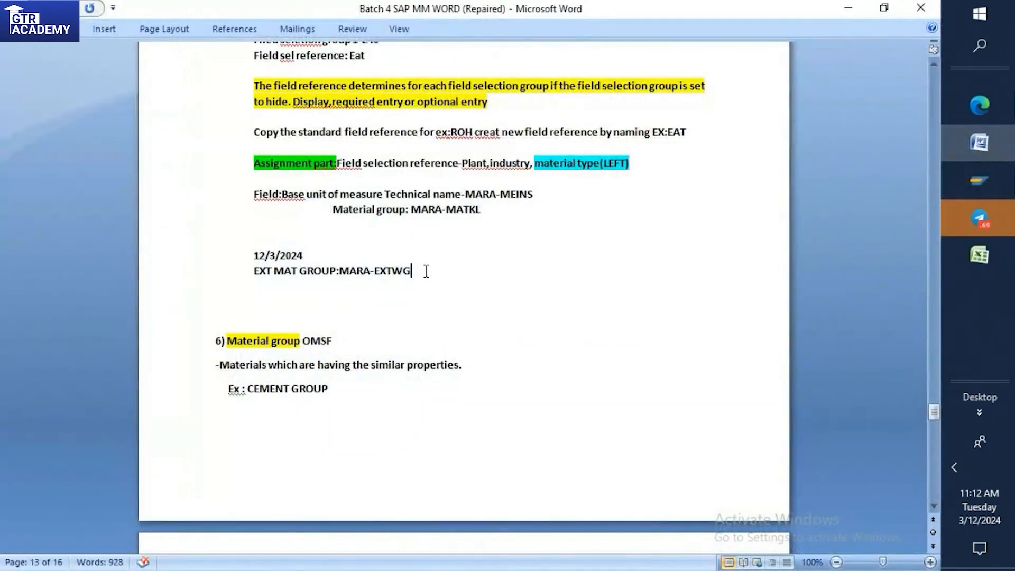
key("Return")
type("151")
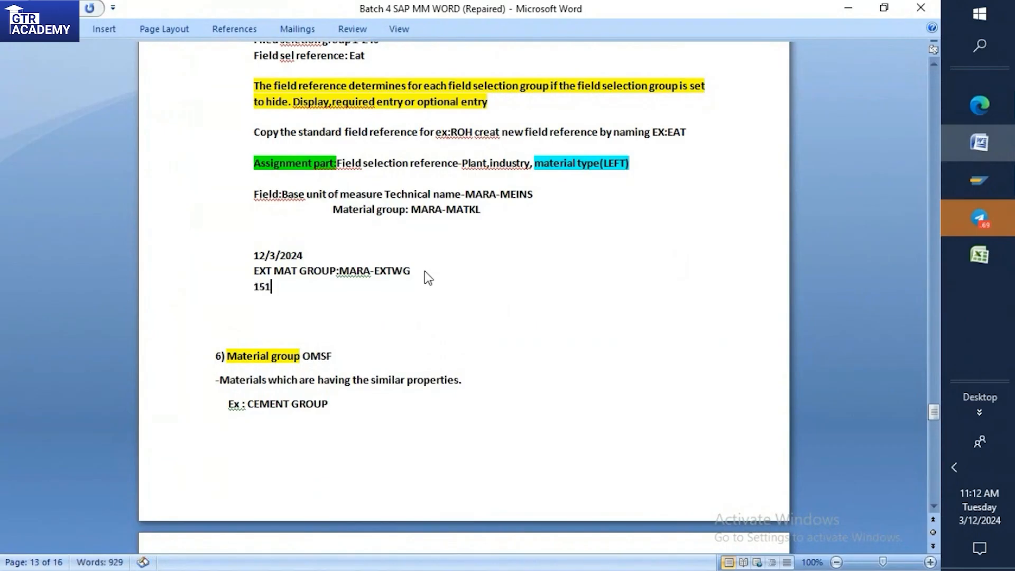
mouse_move(980, 180)
left_click(896, 208)
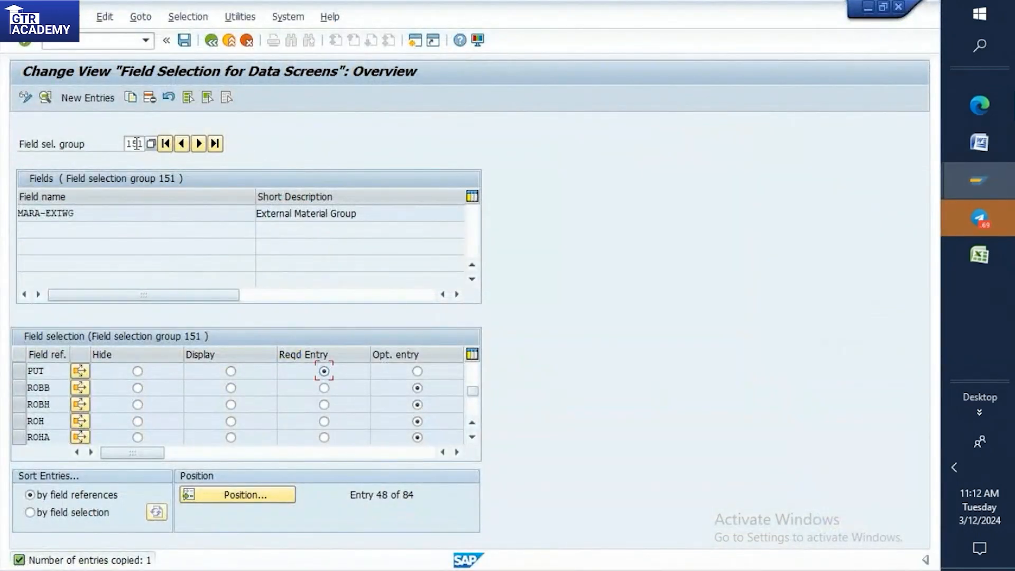
mouse_move(1003, 171)
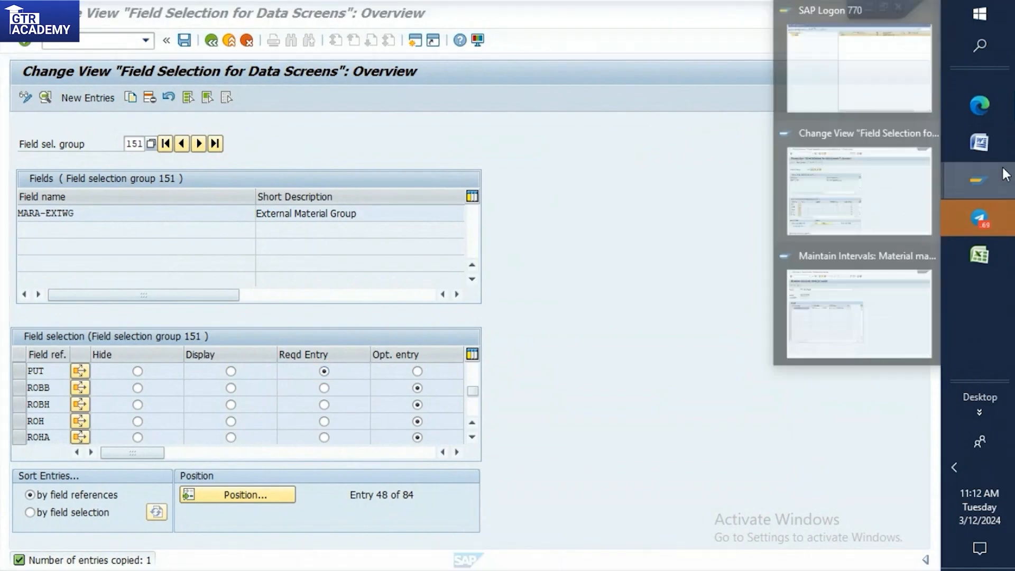
Return to the SAP session and save PUT's required-entry setting for selection group 151 under the proposed customizing request.
left_click(874, 202)
left_click(324, 372)
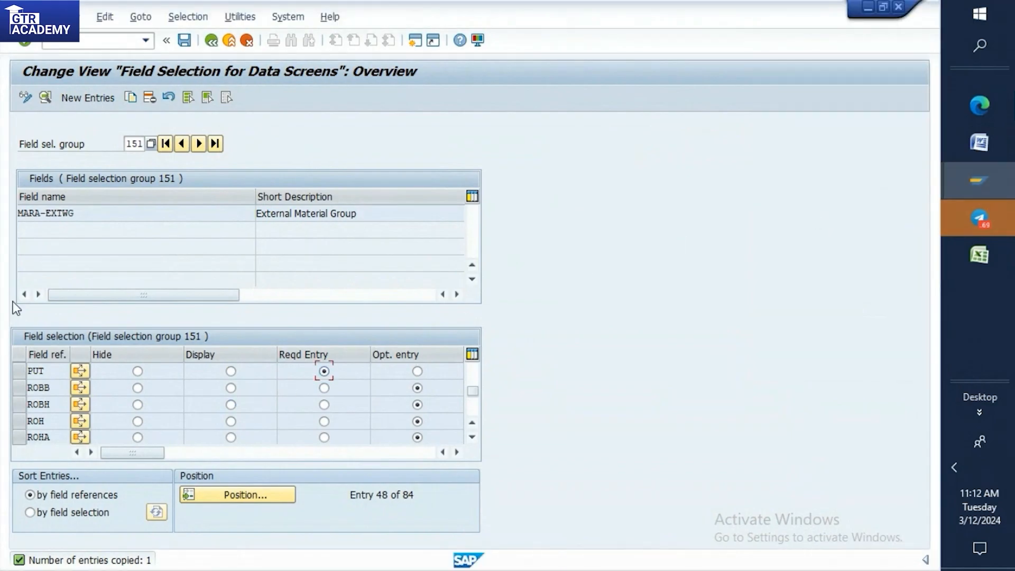
left_click(185, 39)
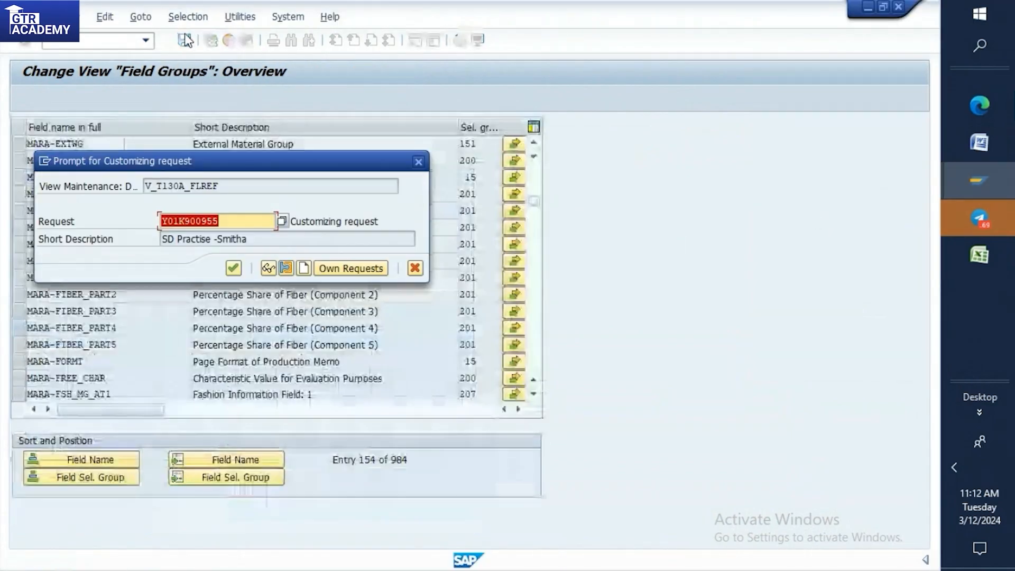
left_click(233, 269)
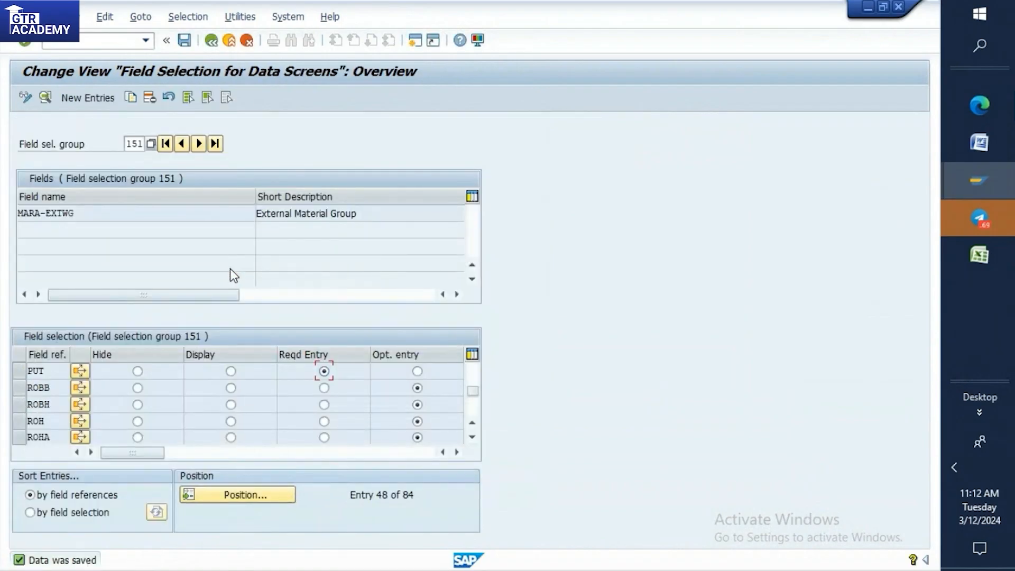
Reopen the field selection of MARA-EXTWG from the field groups overview and check the saved entry for field reference PUT.
left_click(216, 42)
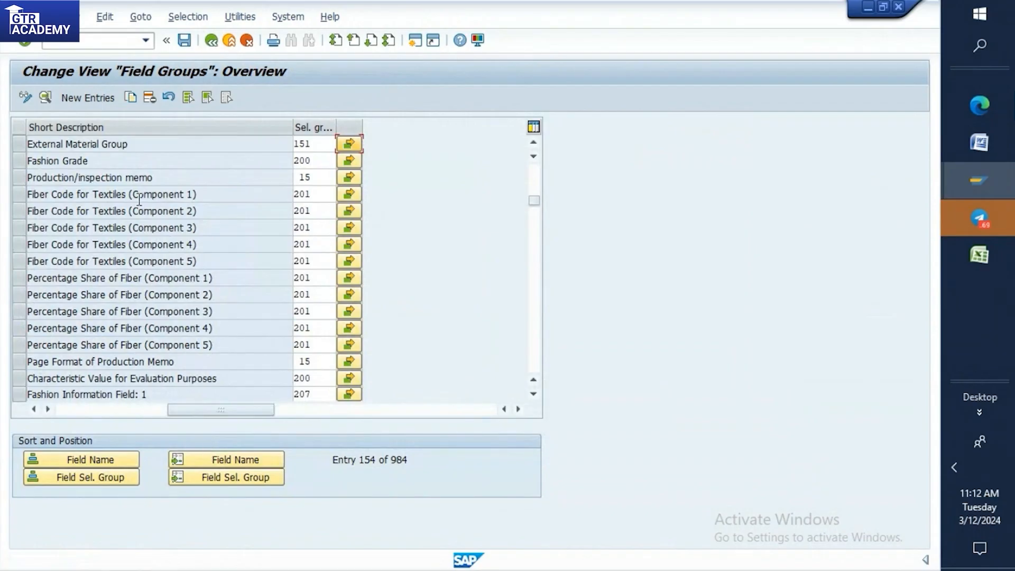
double_click(102, 145)
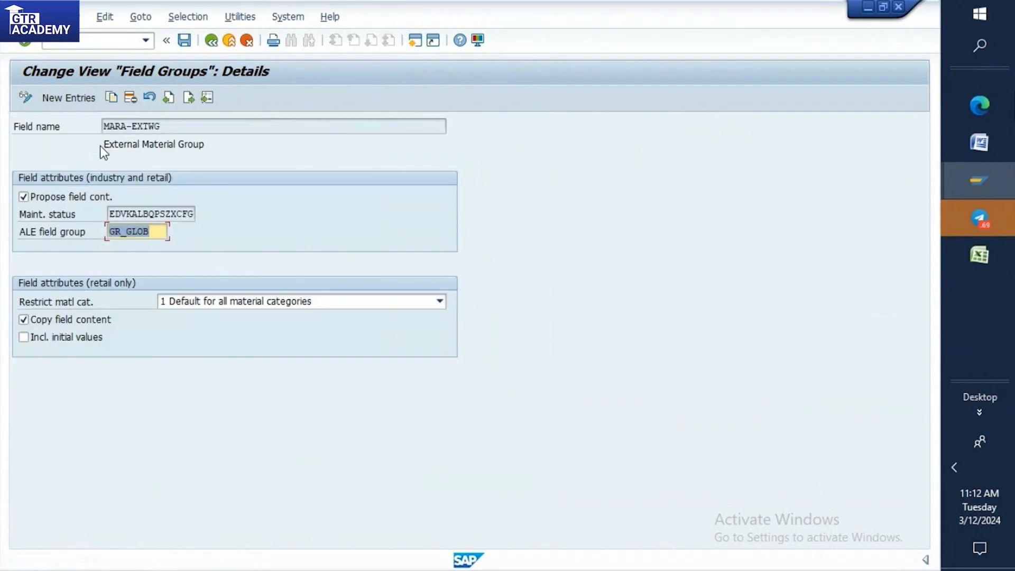
left_click(211, 40)
left_click(353, 145)
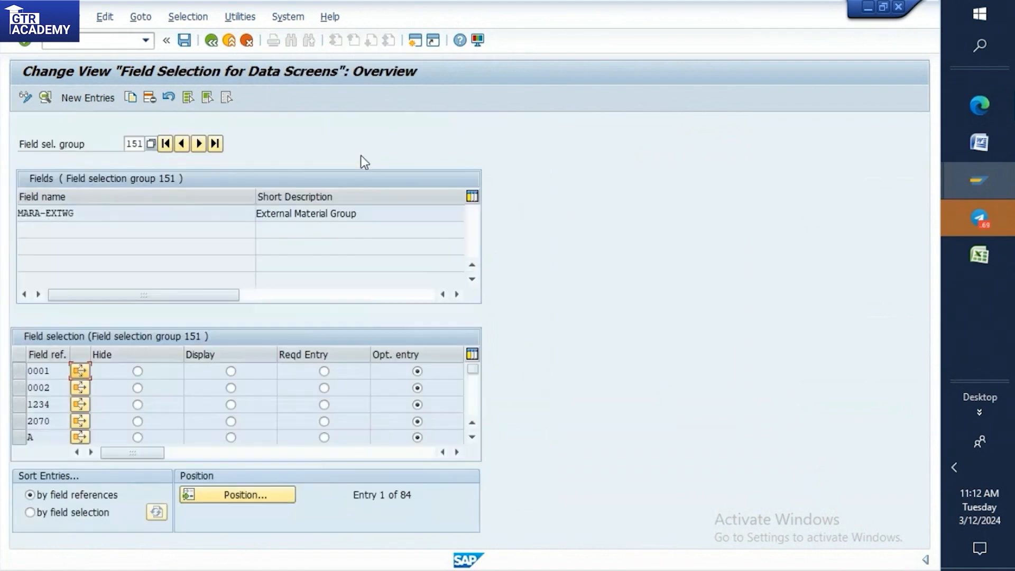
scroll(127, 390, "down", 5)
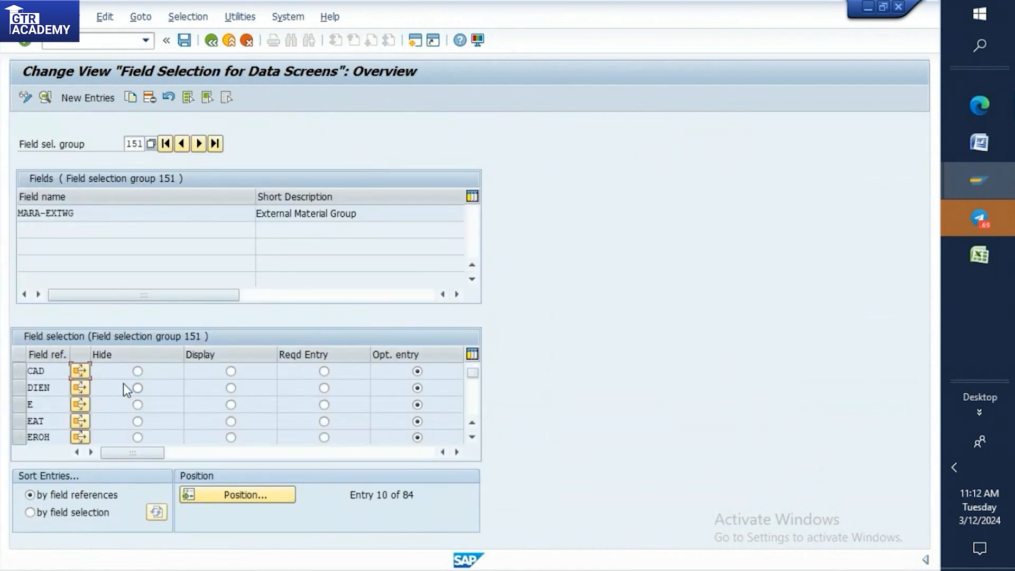
scroll(127, 391, "down", 9)
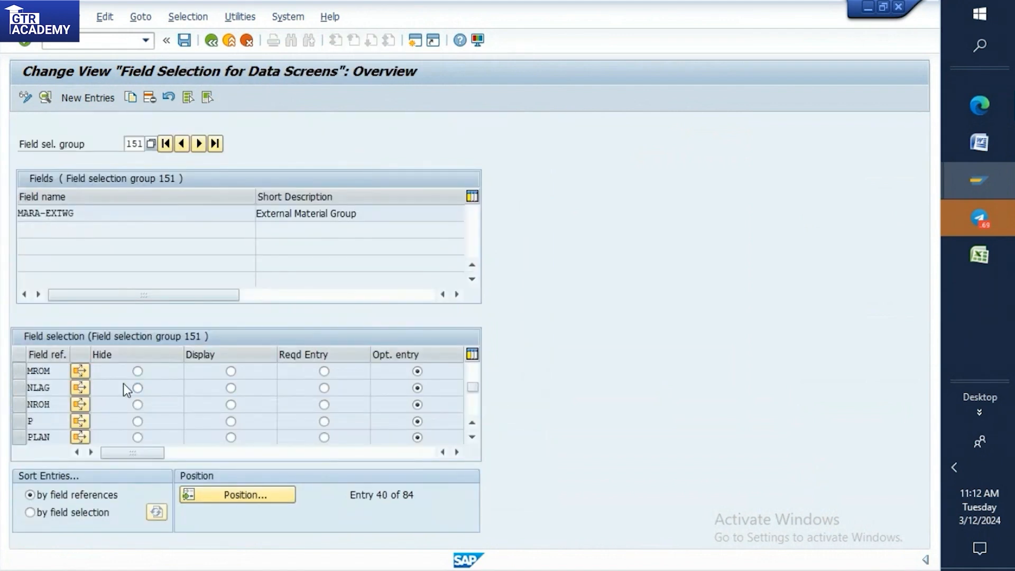
scroll(123, 388, "down", 1)
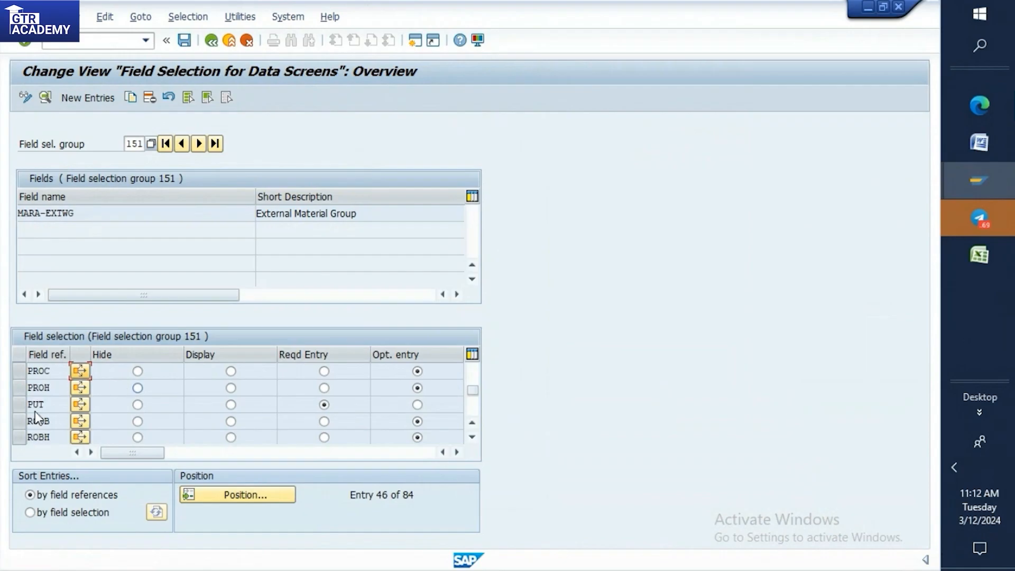
left_click(185, 41)
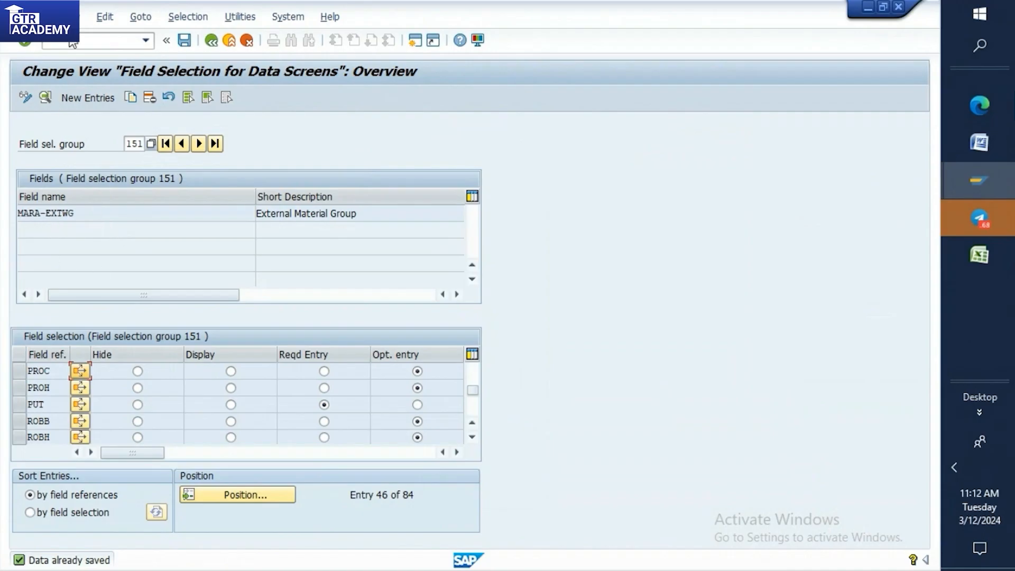
Open the material types overview, position the list at ROH, and start a copy of that material type.
left_click(78, 42)
type("/")
key("Return")
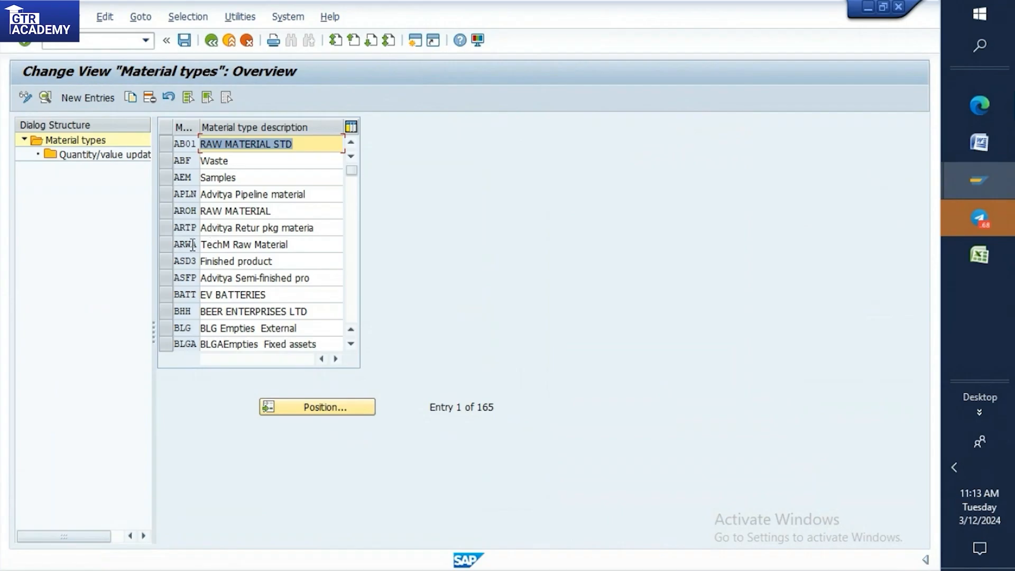
scroll(193, 246, "down", 4)
left_click(294, 406)
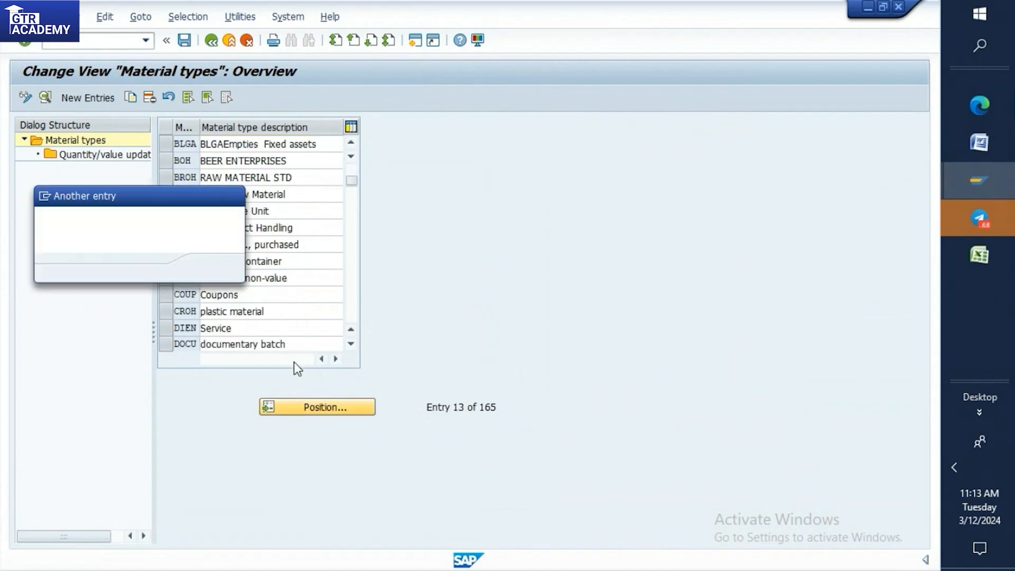
type("ROH")
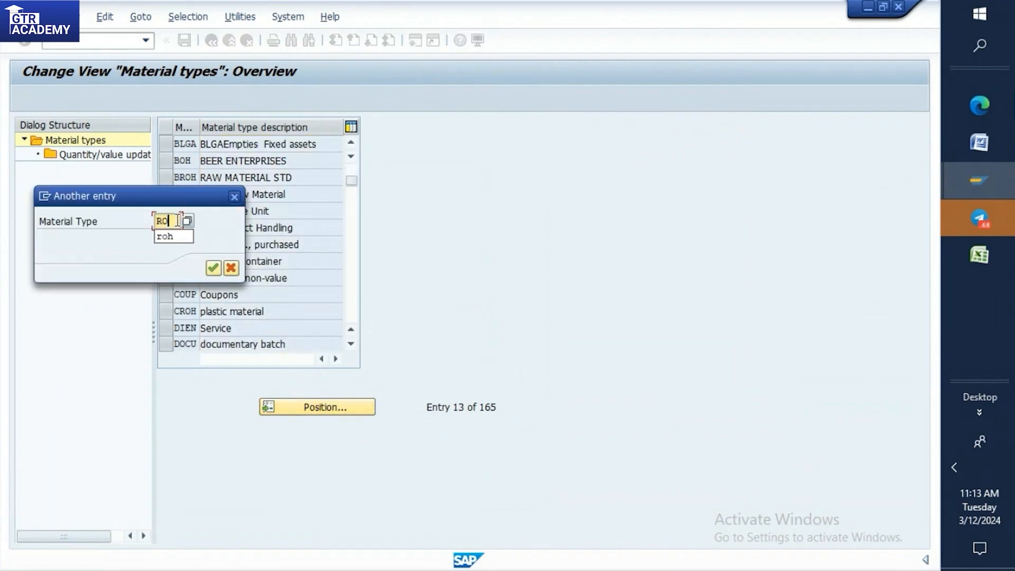
left_click(214, 268)
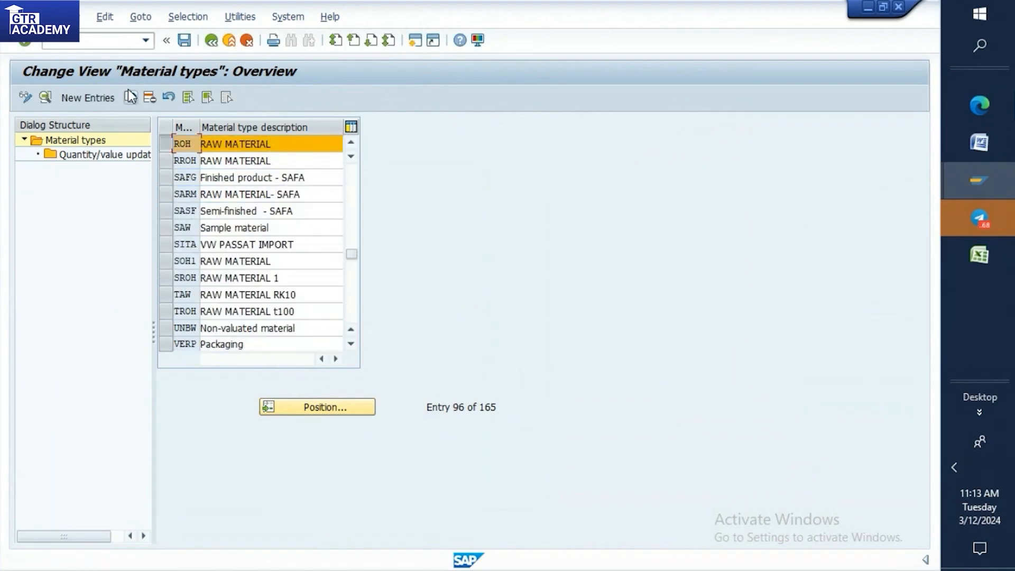
left_click(130, 98)
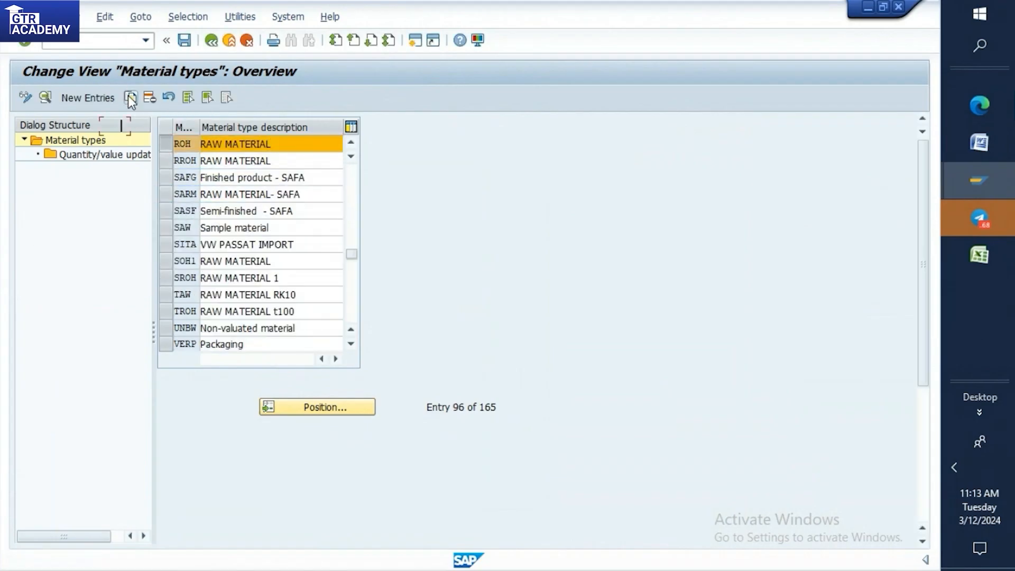
key("BackSpace")
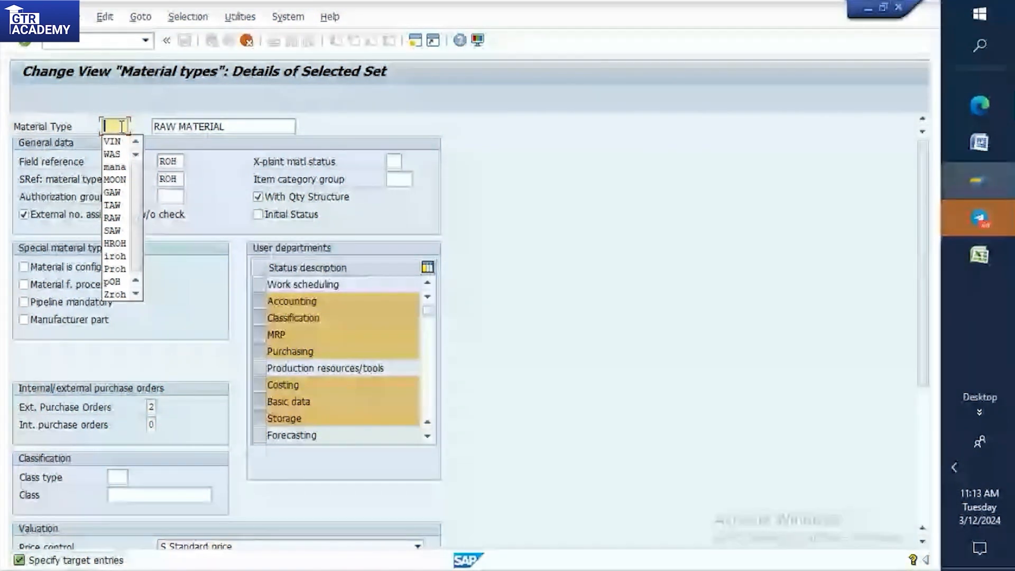
Note FR:PUT below the 151 line in the Word notes, and return to the SAP material type copy.
left_click(985, 154)
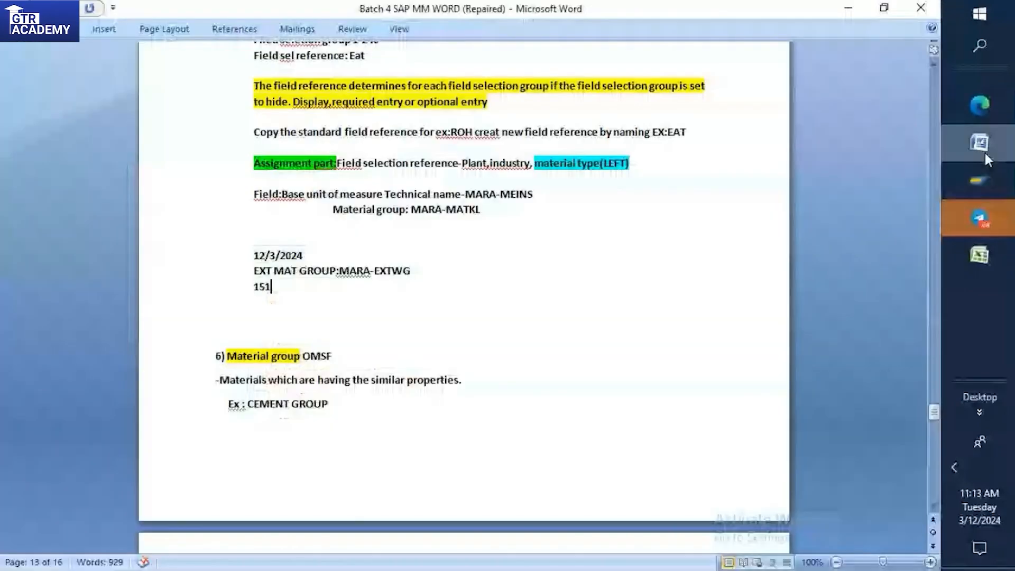
key("Return")
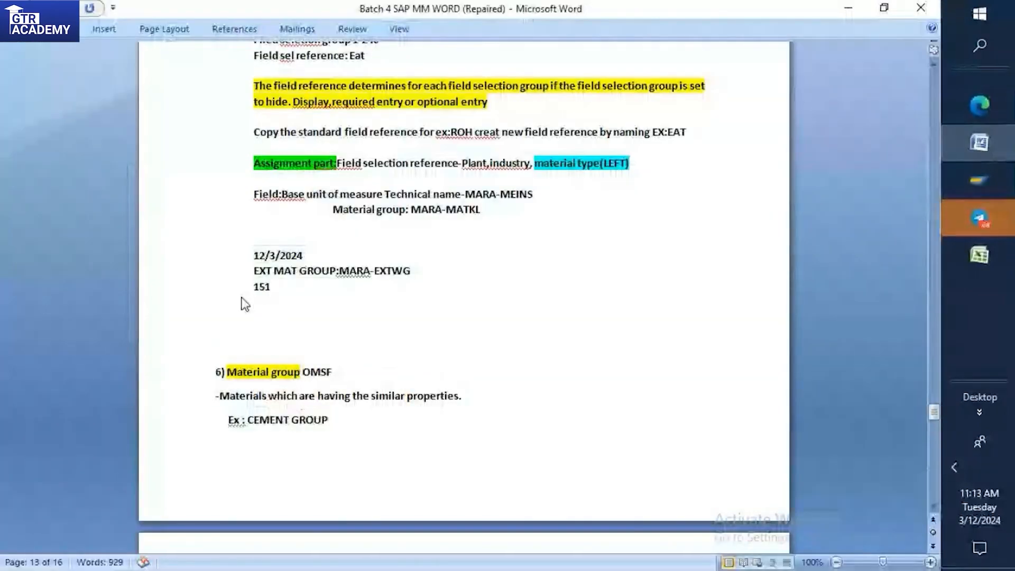
type("UT")
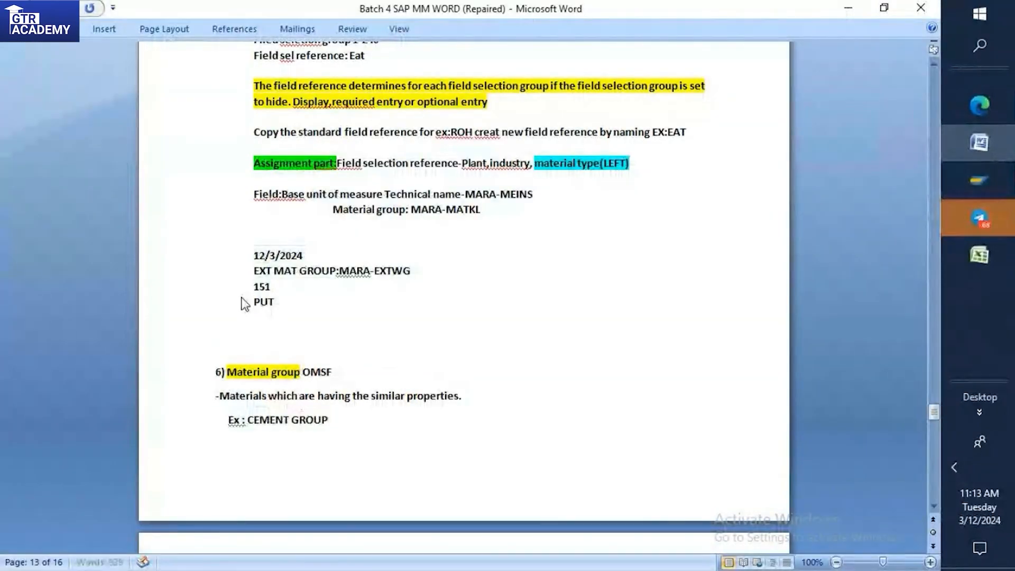
left_click(245, 304)
type("FR:")
mouse_move(1008, 207)
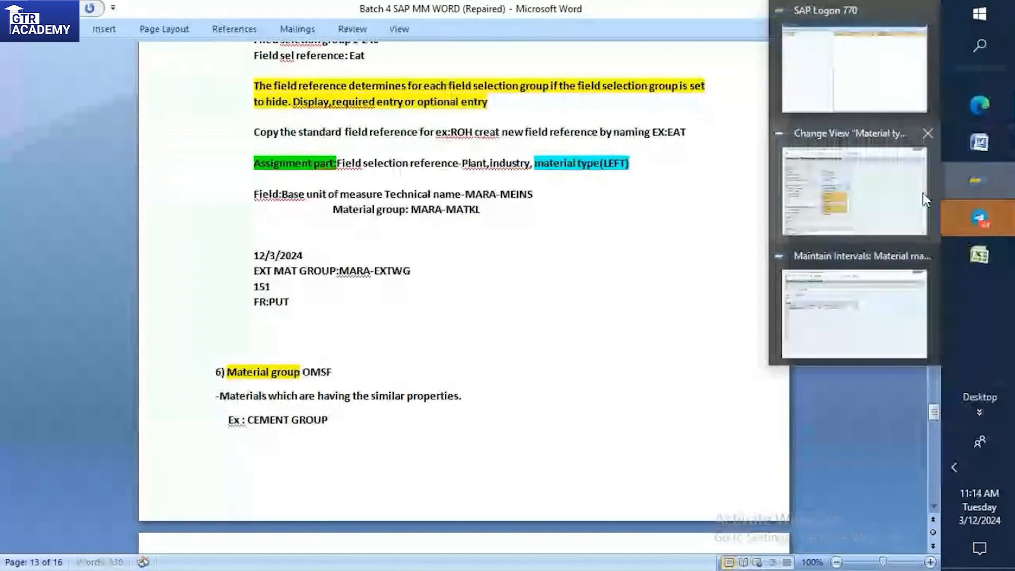
left_click(922, 193)
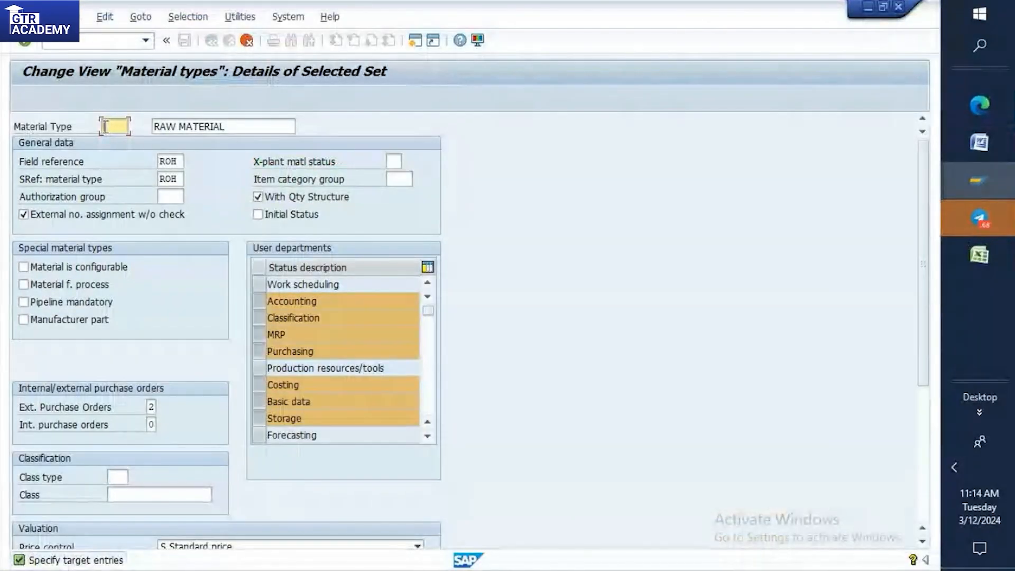
Name the copied material type TUP and set its field reference to PUT.
type("ZU")
type("P")
left_click(181, 161)
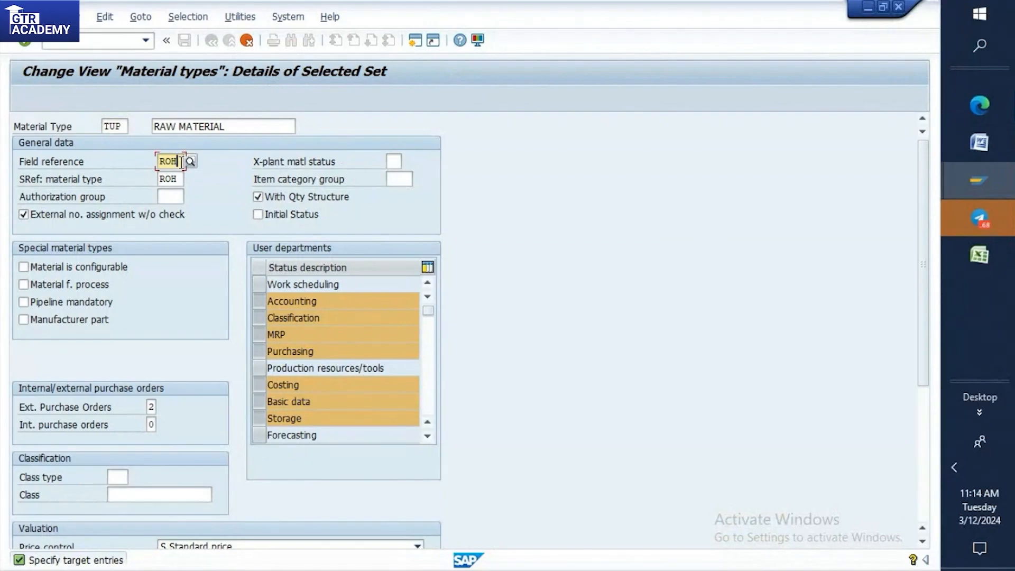
key("BackSpace")
key("BackSpace")
key("BackSpace")
type("F")
type("UT")
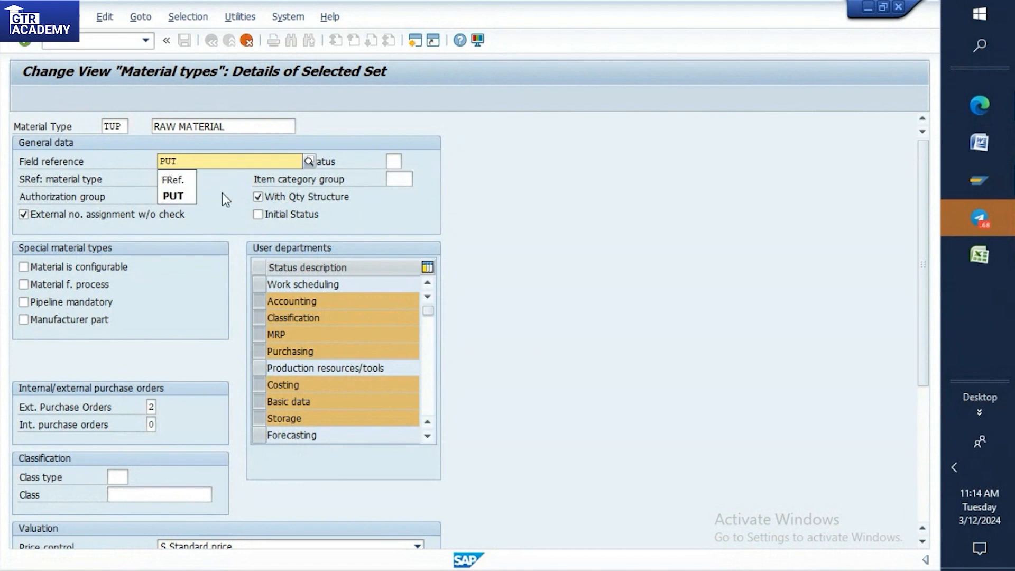
key("Return")
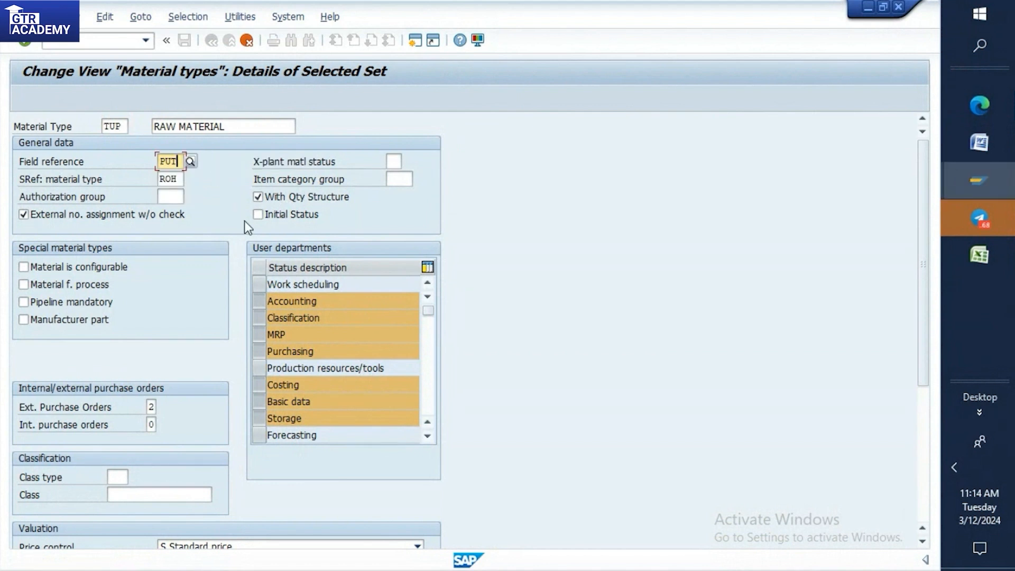
Add the line MT:TUP below FR:PUT in the Word notes, and return to the SAP session.
left_click(978, 144)
left_click(290, 300)
key("Return")
type("MT")
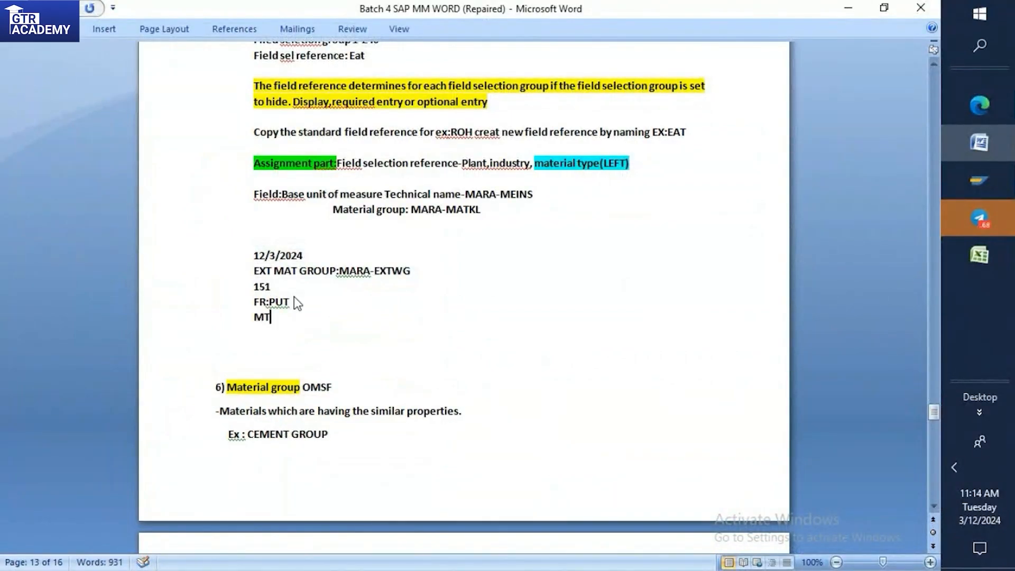
type(":TUP")
left_click(977, 193)
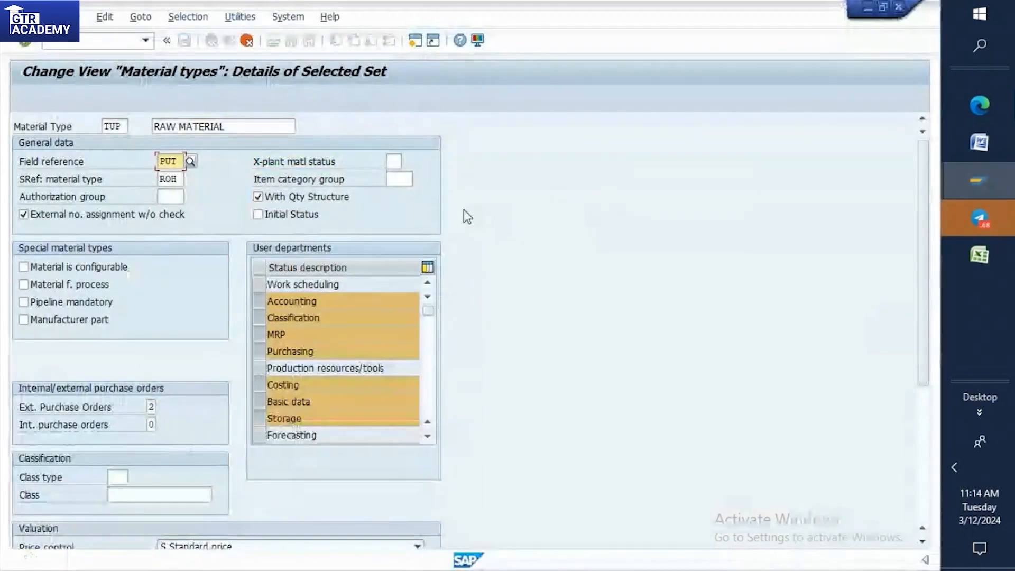
Complete the copy of ROH to TUP with its dependent entries, and open the quantity/value updating settings of TUP.
key("Return")
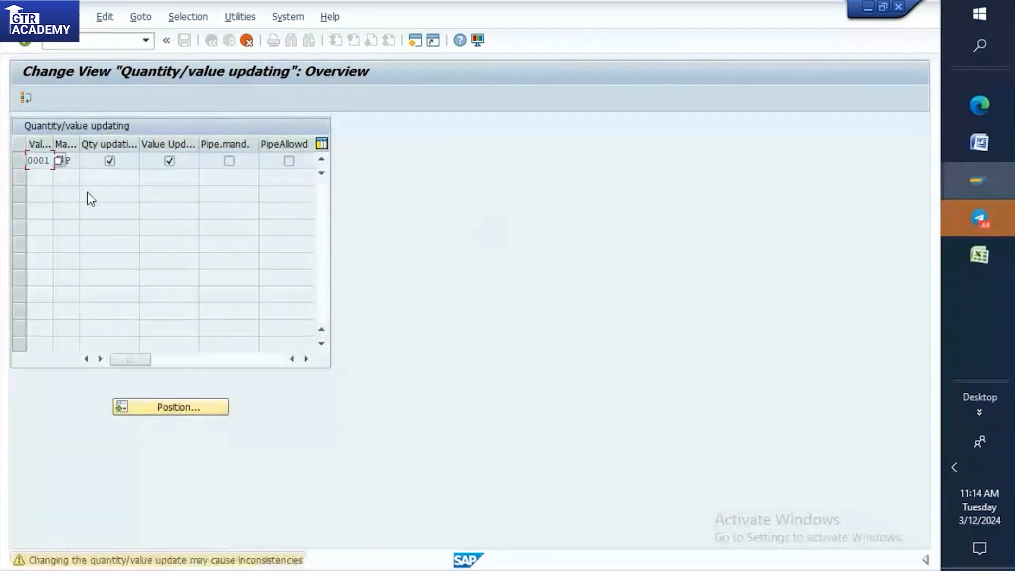
key("Return")
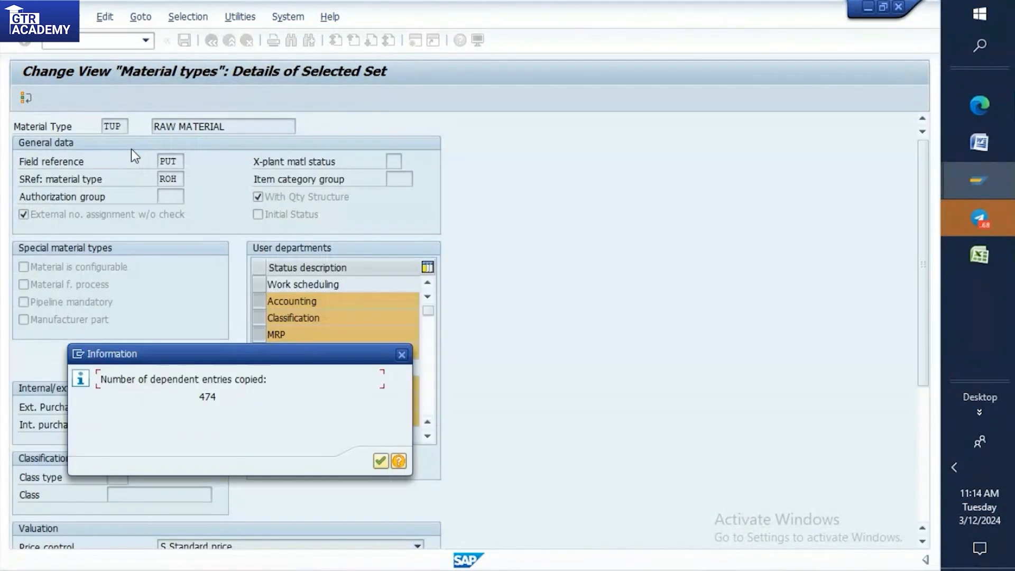
left_click(381, 461)
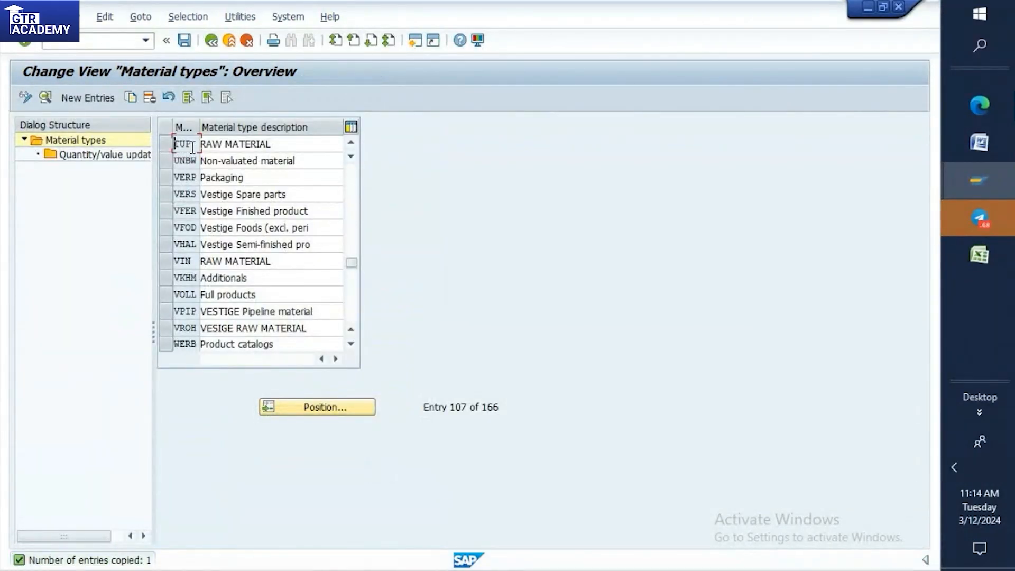
left_click(170, 147)
left_click(145, 155)
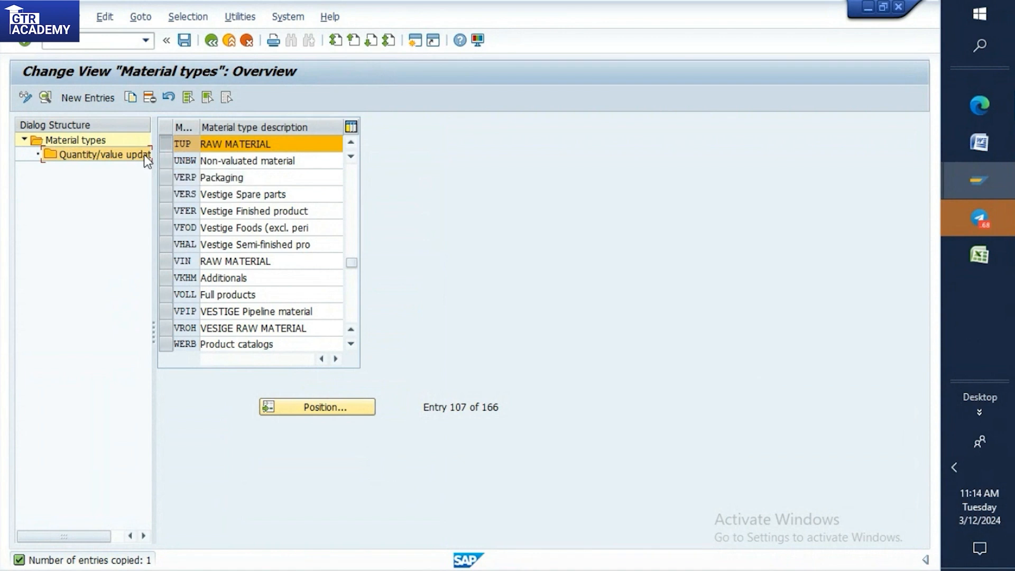
double_click(84, 155)
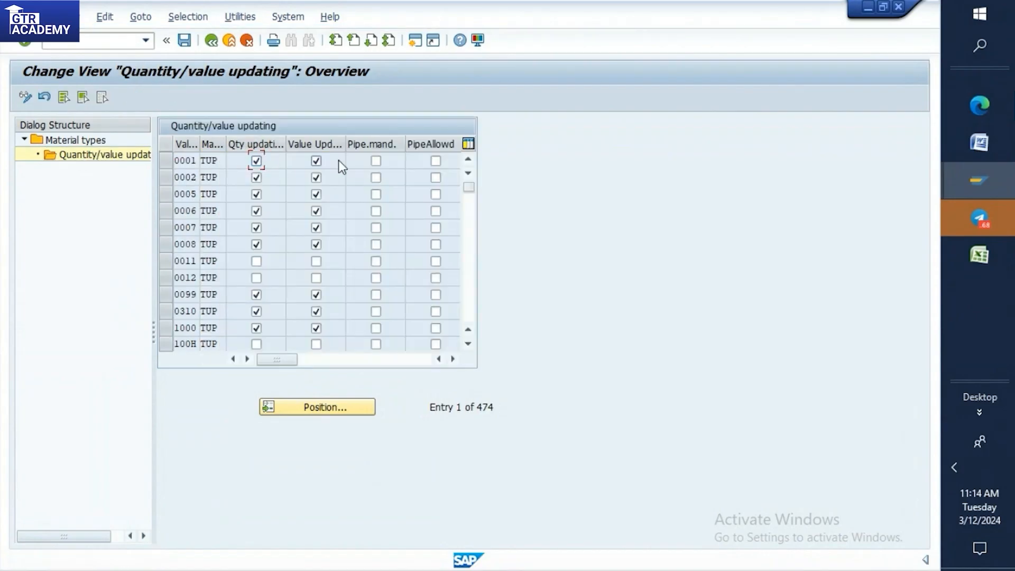
Save the new material type TUP with its quantity/value updating settings, and switch back to the Word notes.
left_click(185, 40)
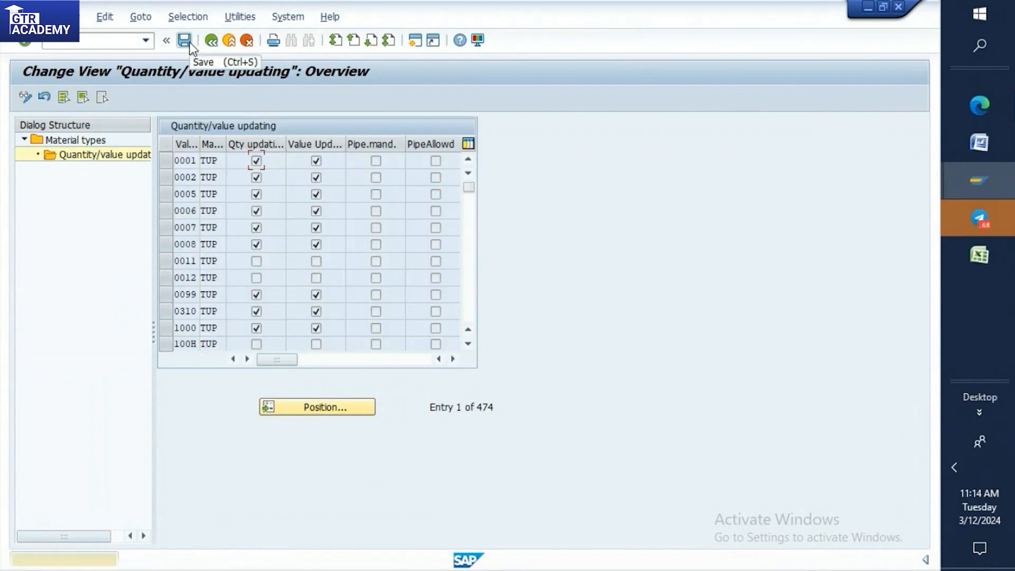
left_click(185, 40)
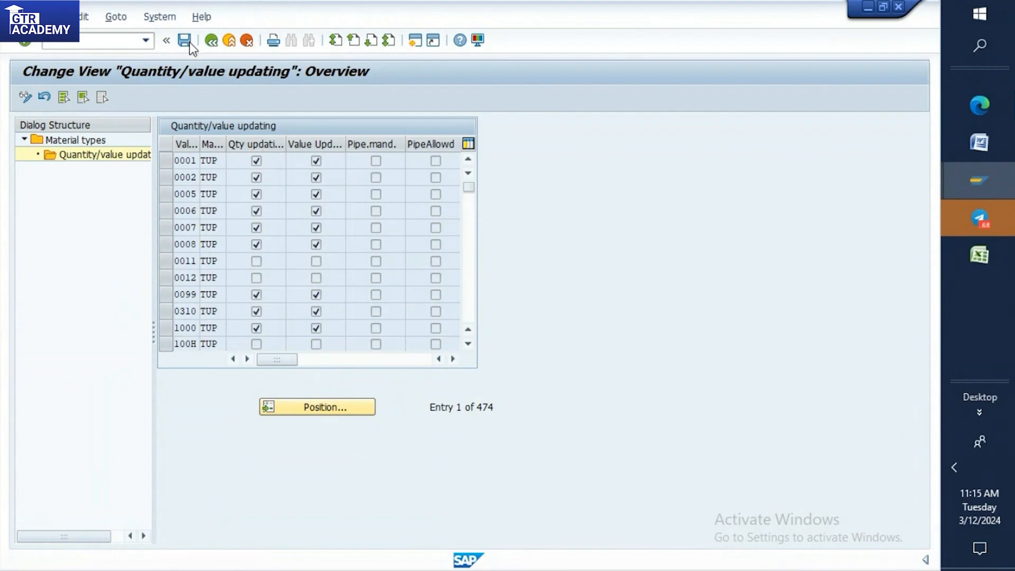
left_click(237, 270)
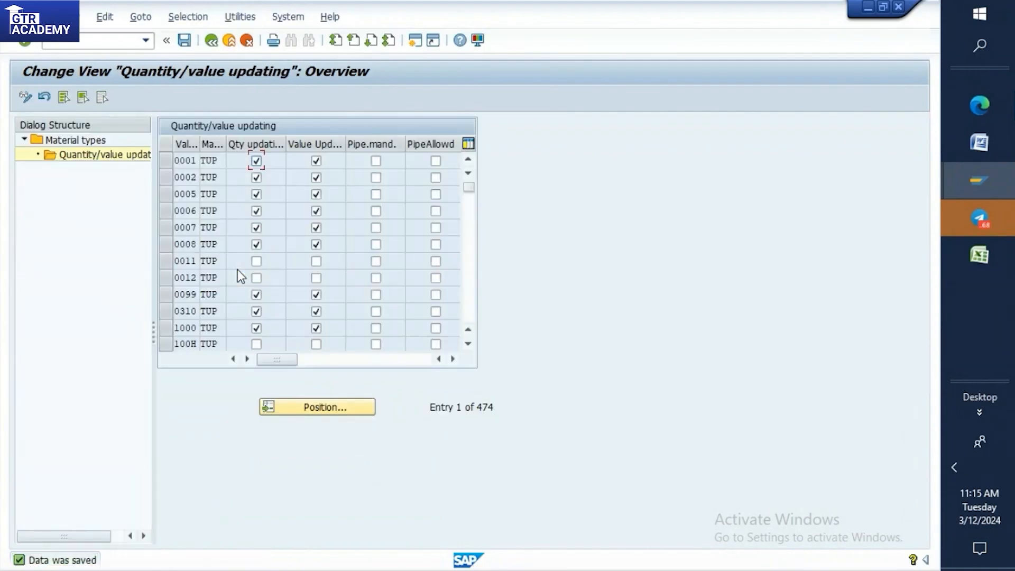
left_click(970, 147)
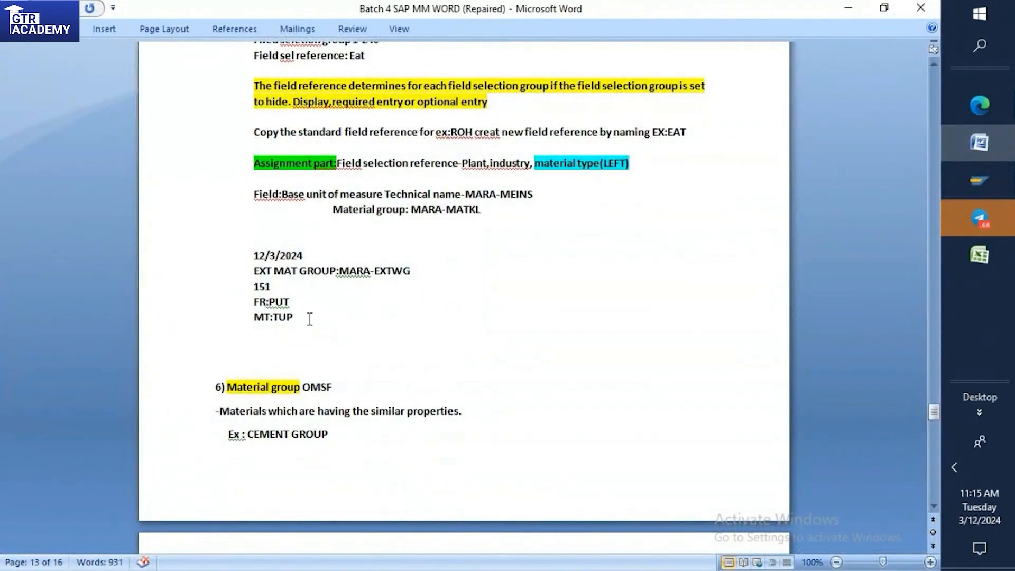
Add the line "Assigned the put field reference to the TUP material type" below MT:TUP in the Word notes.
left_click(302, 316)
key("Return")
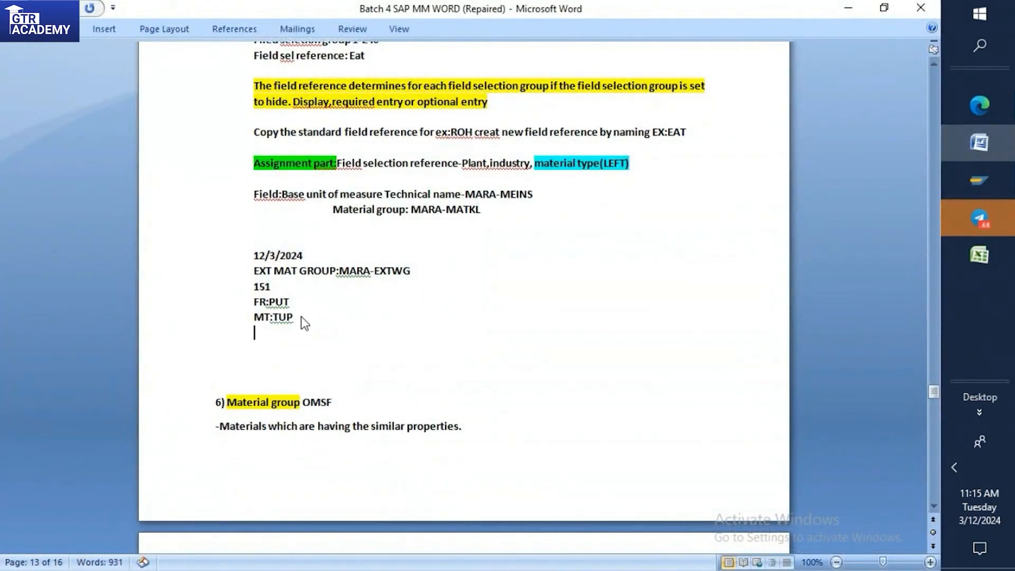
type("Assigned th")
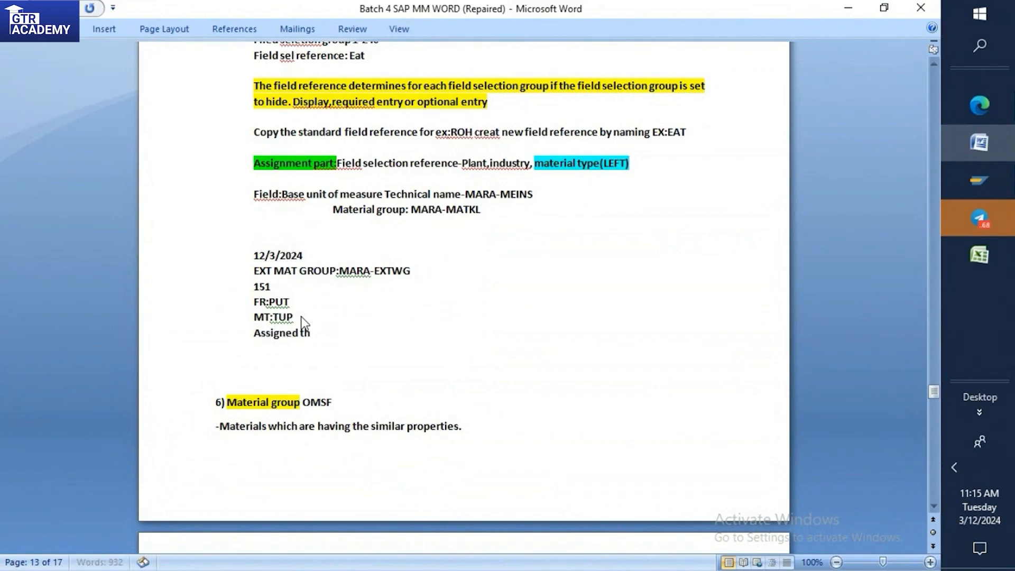
type("e put field re")
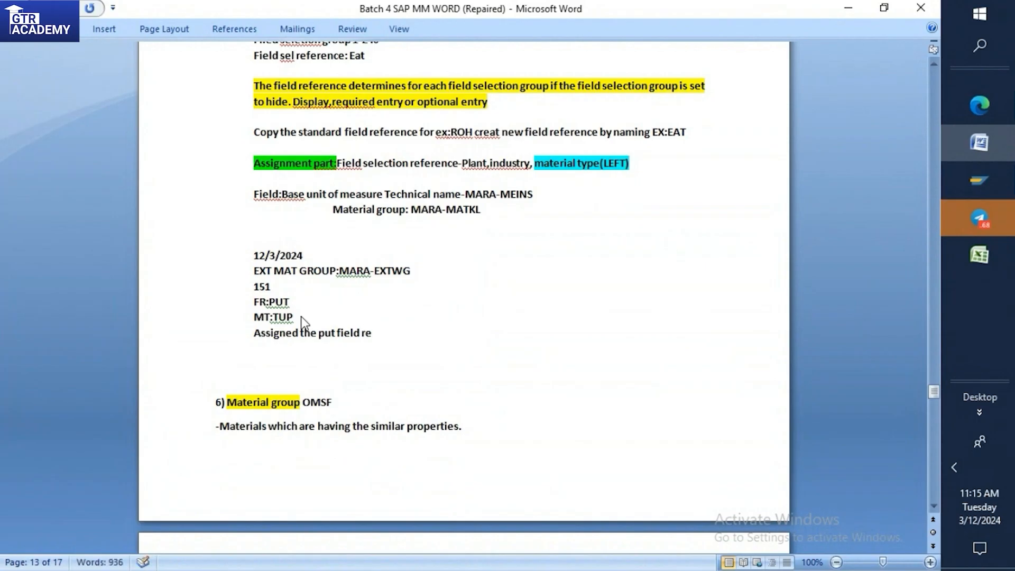
type("ference t")
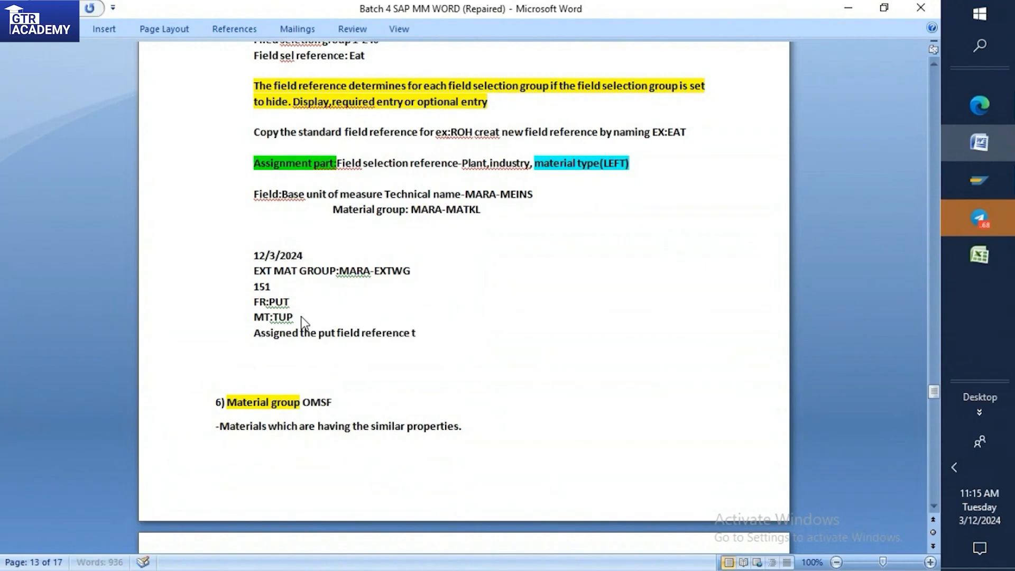
type("o the t")
key("BackSpace")
type("TUP material")
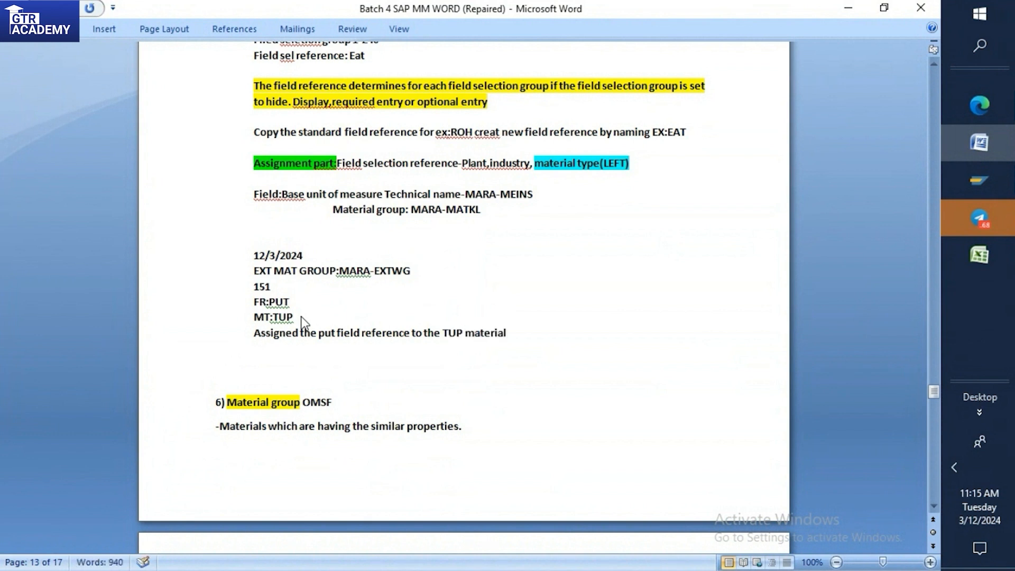
type(" type")
Replace "put" with uppercase "PUT" in the new line about the field reference assignment.
left_click(336, 334)
key("BackSpace")
key("BackSpace")
key("BackSpace")
type("PUT")
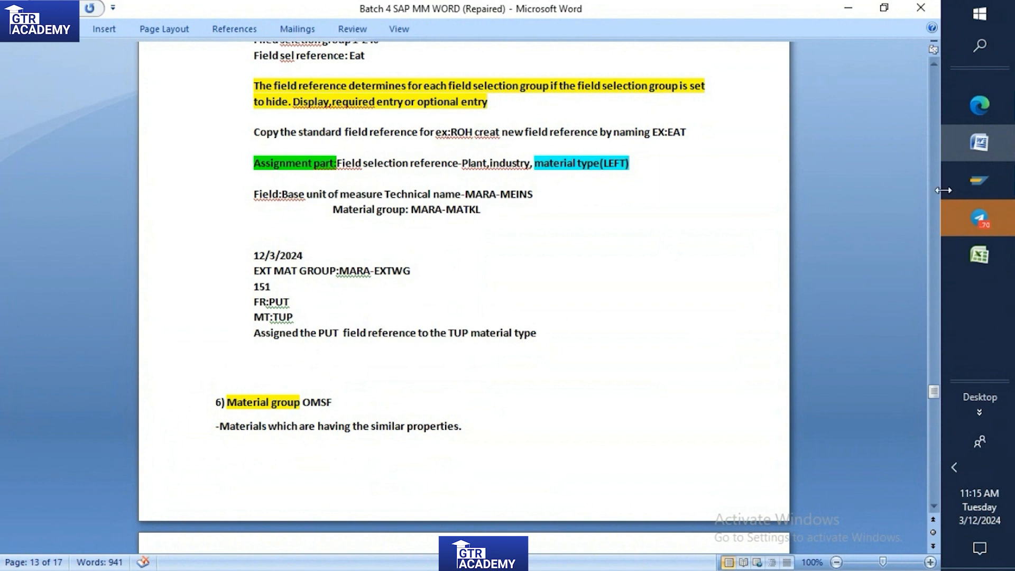
Switch to the SAP session, save TUP's quantity/value updating settings again, and go back to the material types overview.
mouse_move(986, 209)
mouse_move(984, 178)
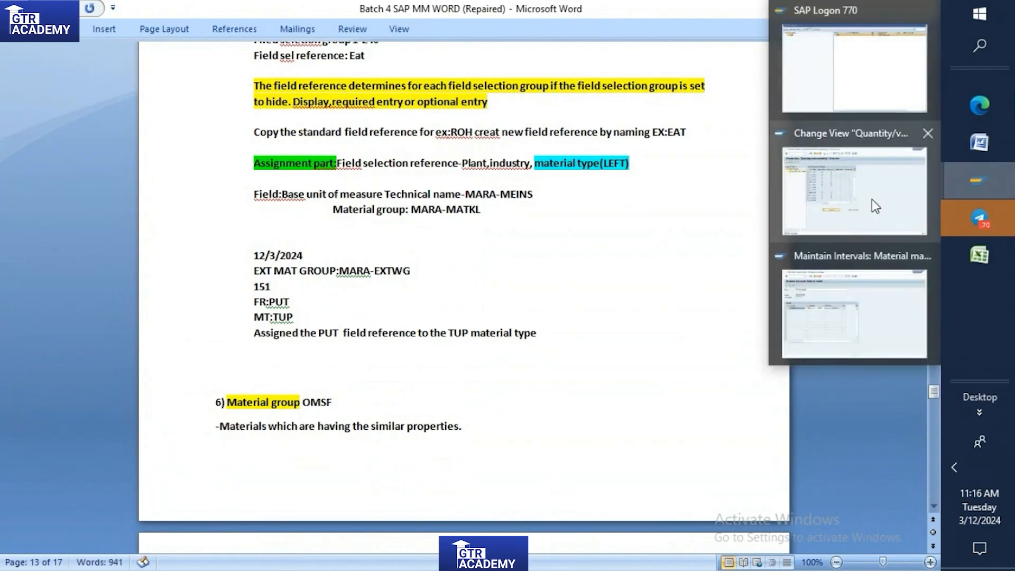
left_click(872, 199)
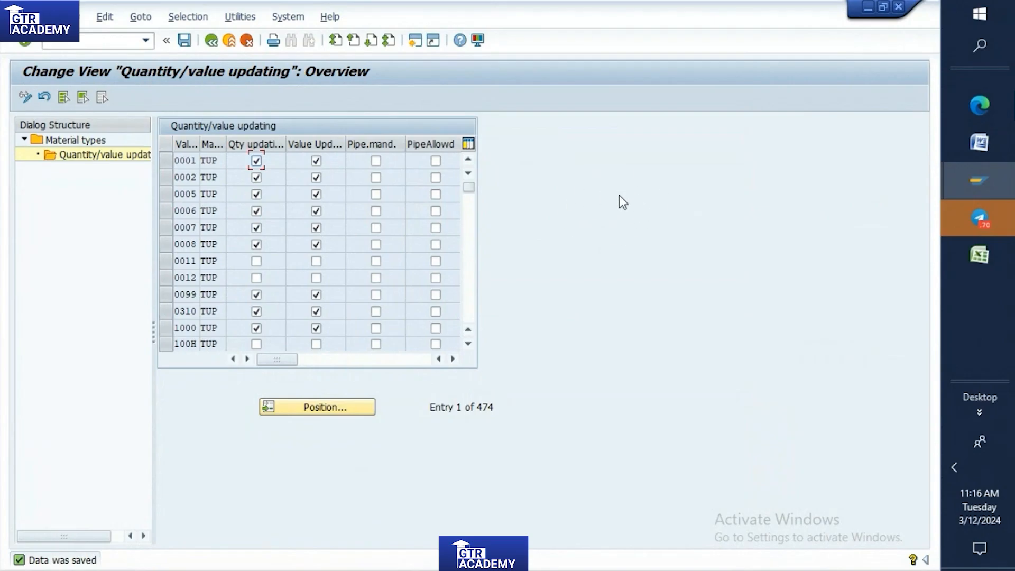
left_click(180, 46)
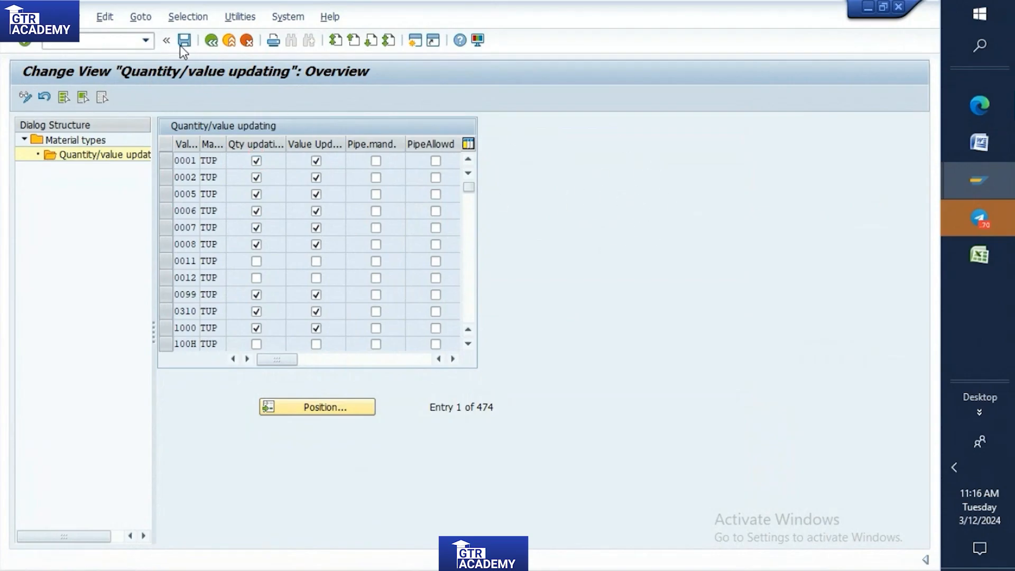
left_click(170, 157)
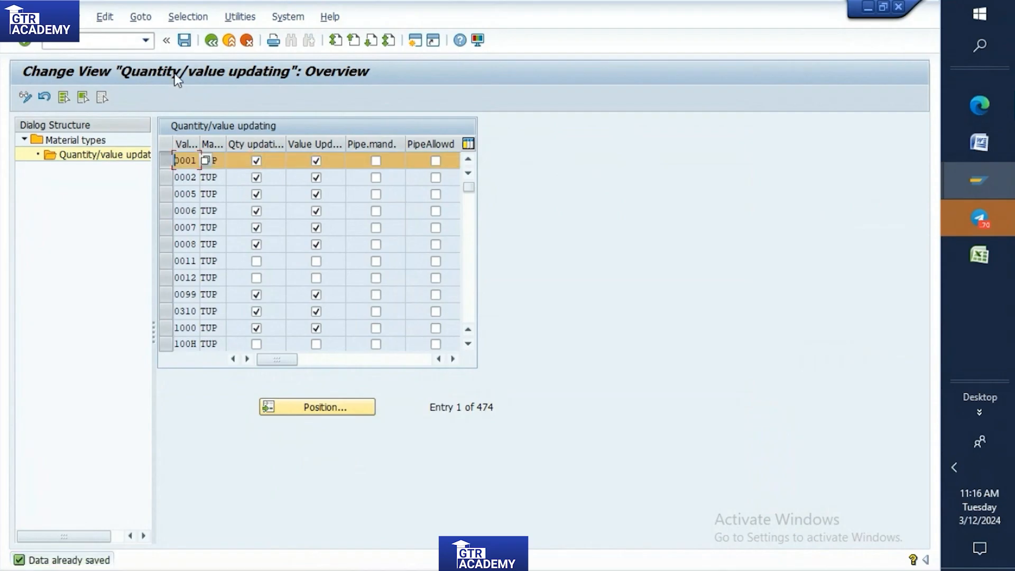
left_click(181, 41)
left_click(213, 43)
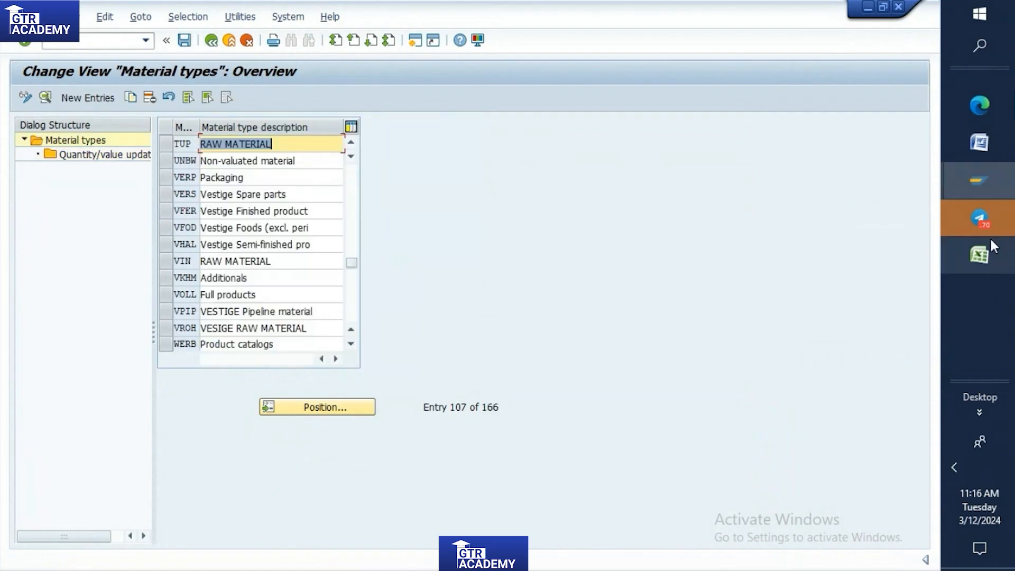
Review the field reference assignment notes in Word, and open the industry sectors overview in the SAP session.
left_click(983, 149)
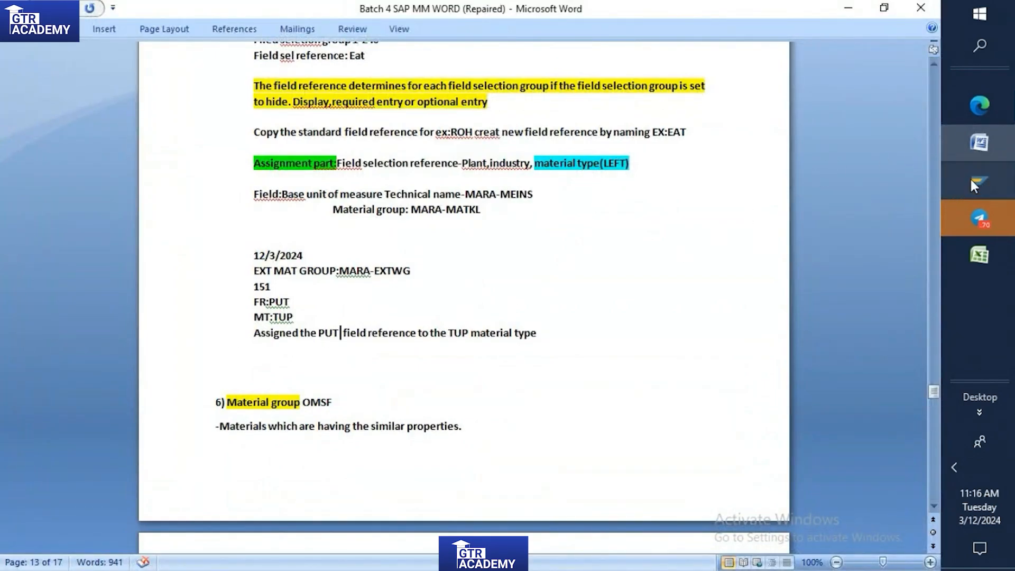
mouse_move(971, 179)
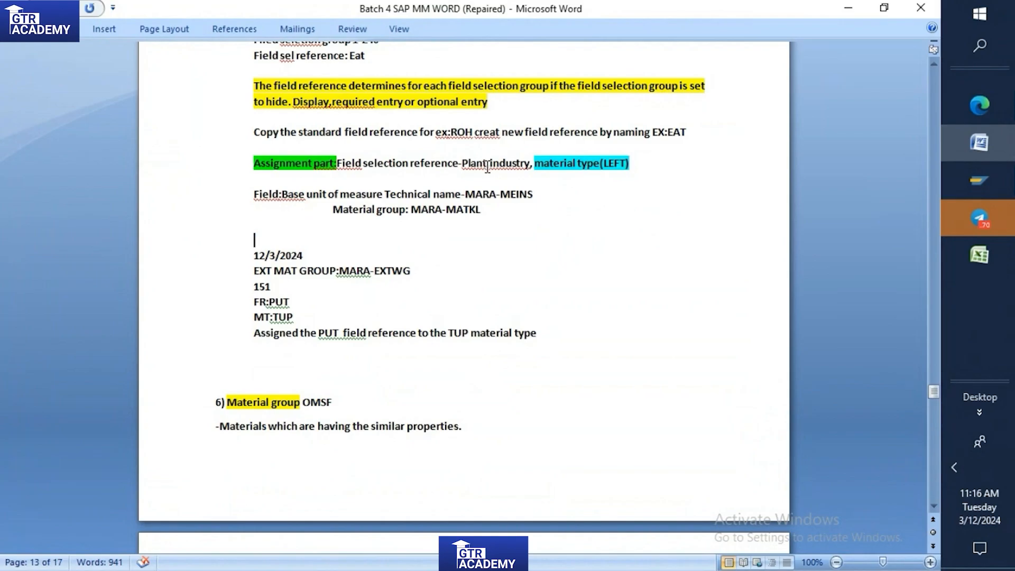
left_click(981, 189)
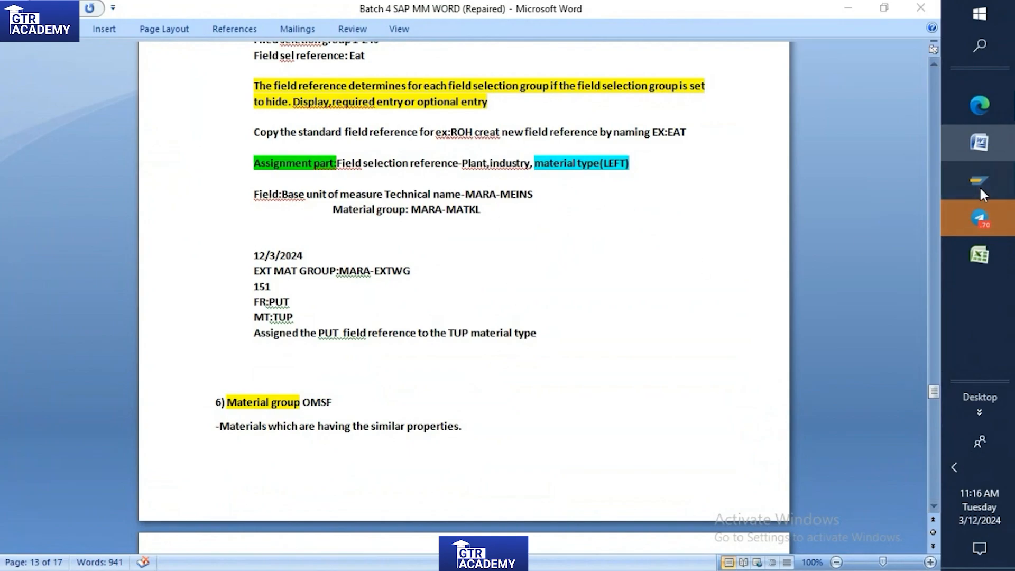
left_click(874, 207)
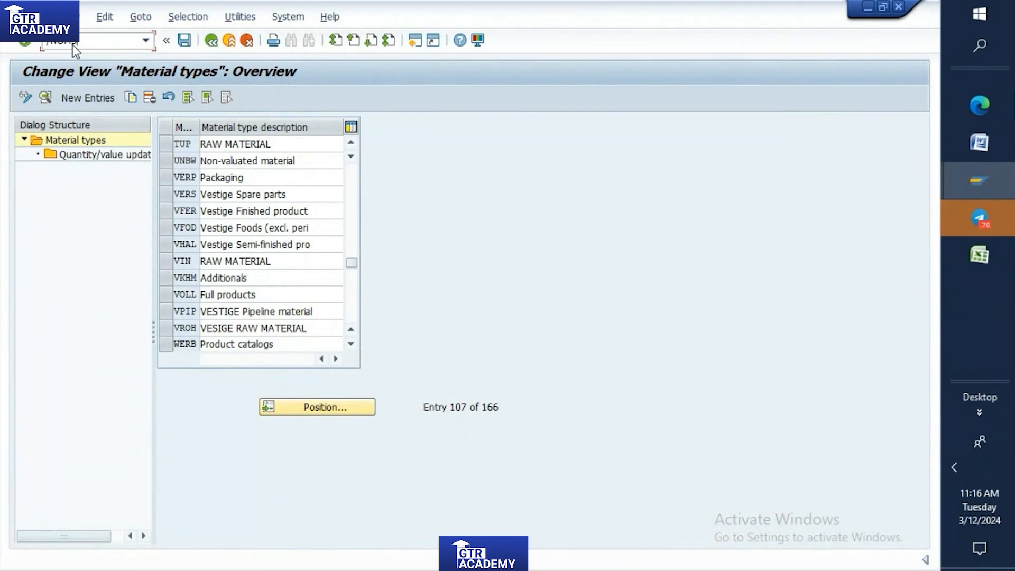
key("Return")
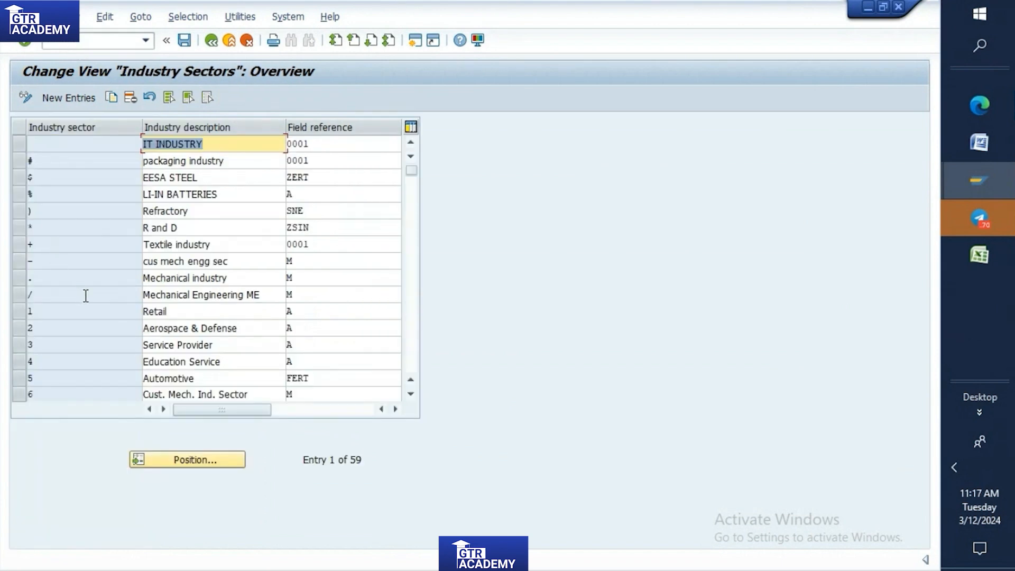
Set the field reference of industry sector "=" to PUT and save the industry sectors table.
scroll(51, 260, "down", 1)
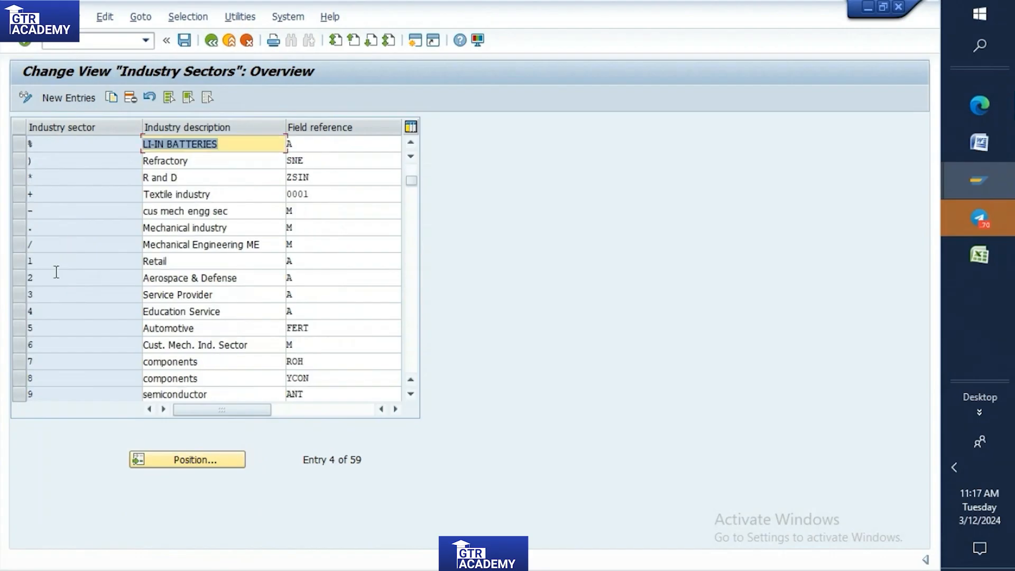
scroll(60, 260, "up", 1)
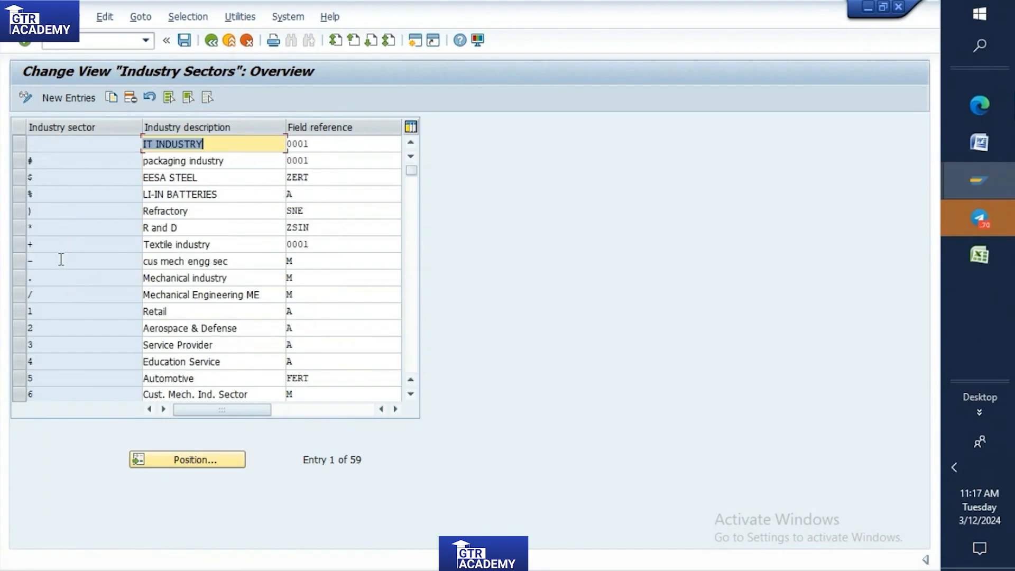
scroll(62, 260, "down", 5)
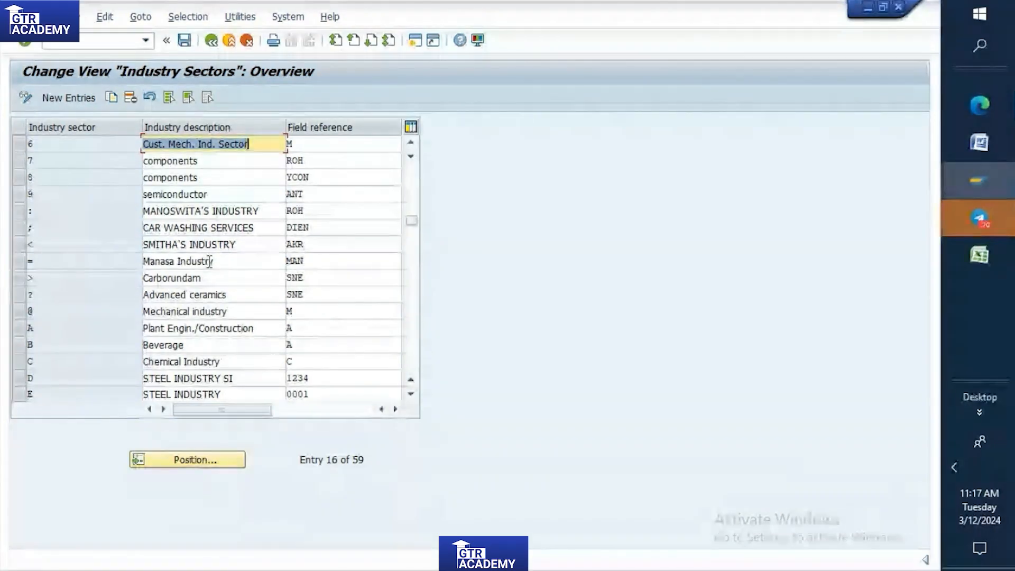
left_click(20, 262)
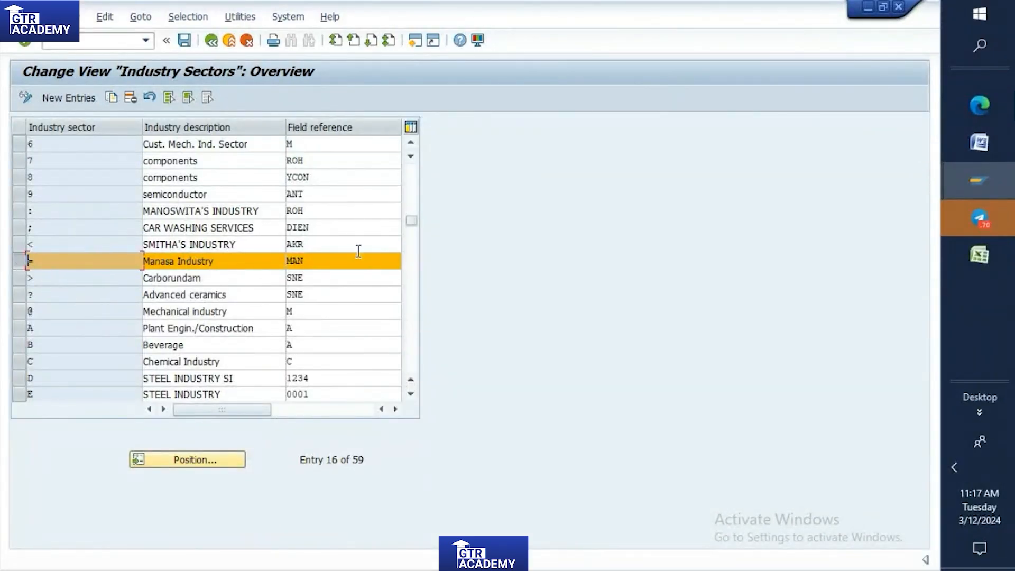
left_click(309, 262)
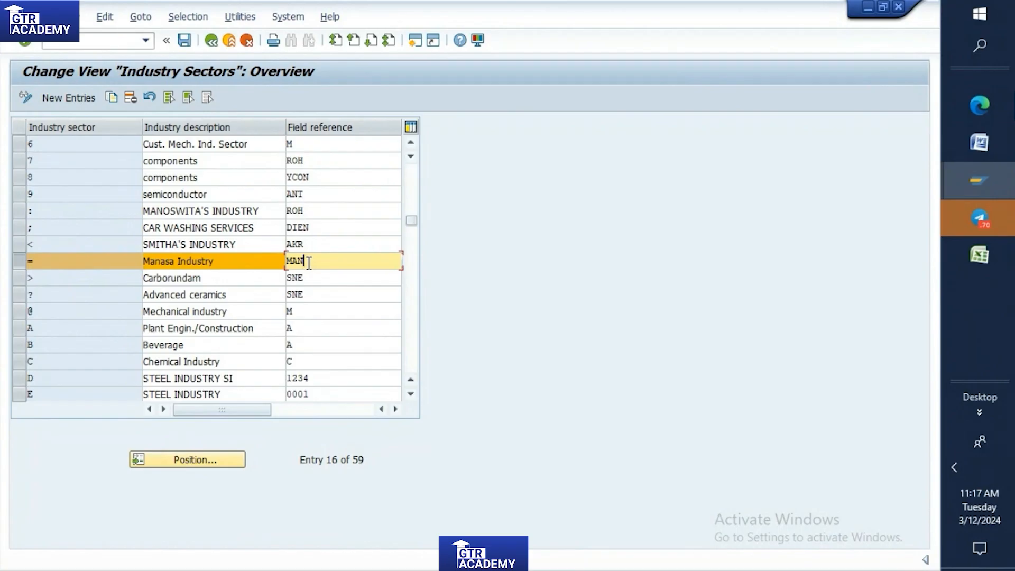
key("BackSpace")
key("BackSpace")
key("BackSpace")
type("PUT")
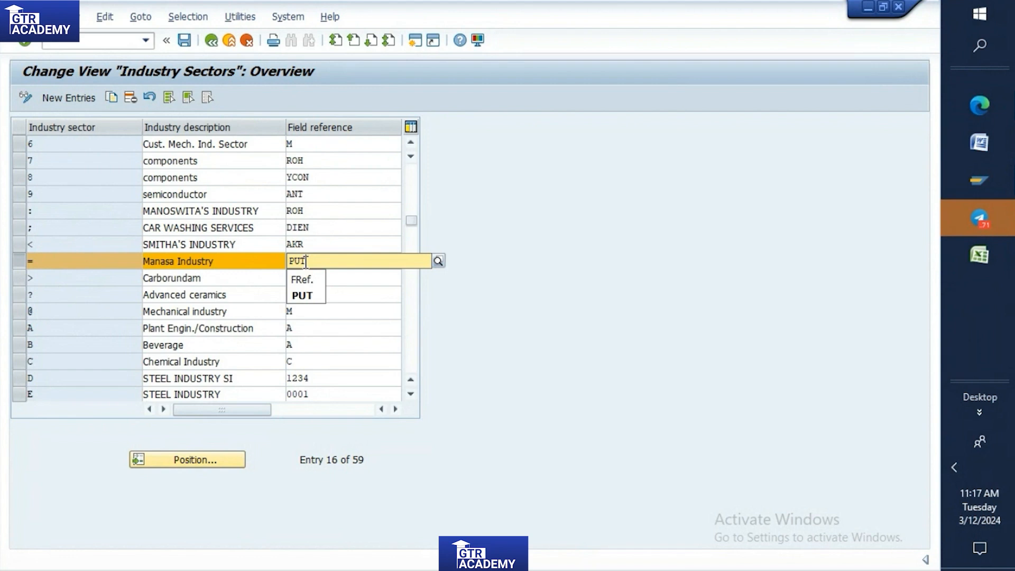
key("Return")
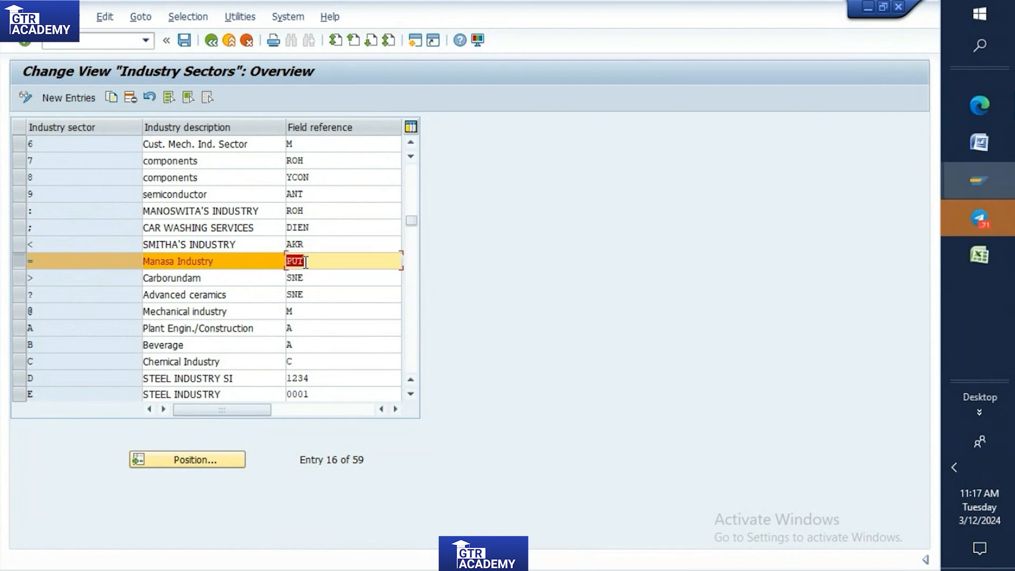
left_click(184, 40)
left_click(233, 270)
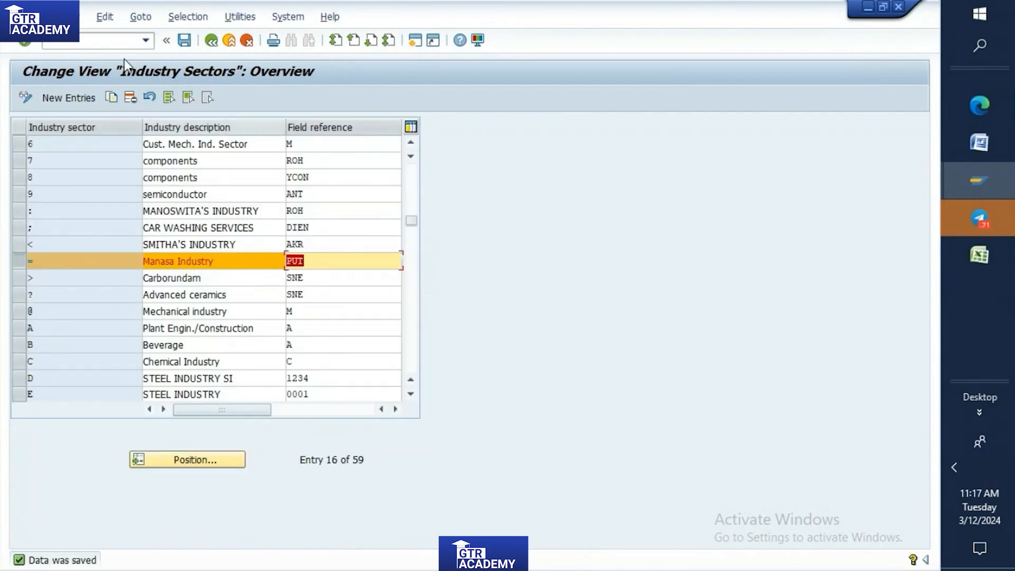
Open the initial screen for creating a material in a new SAP session.
left_click(118, 41)
type("/o")
key("Return")
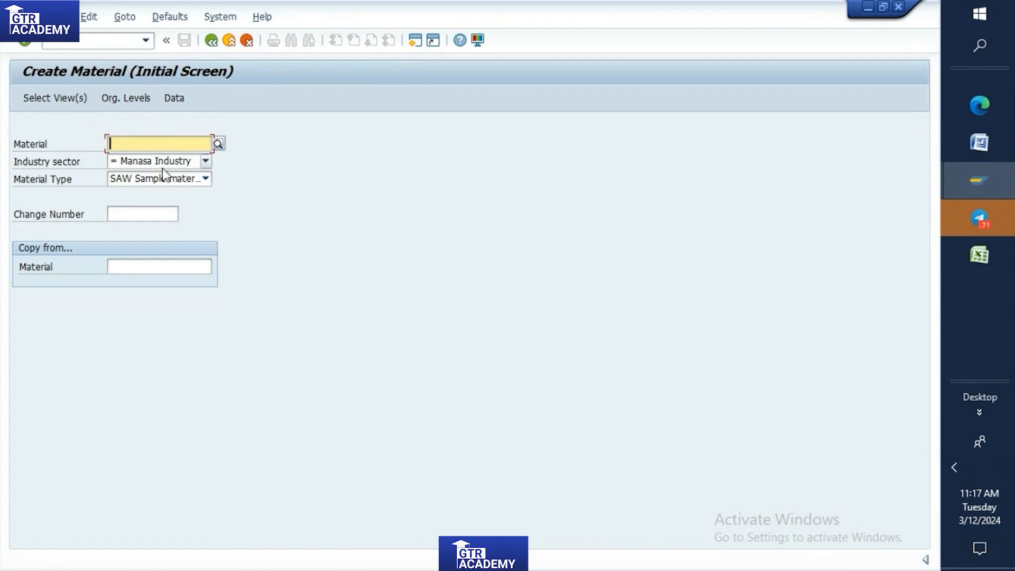
Look through the available material types, check the required type in the Word notes, and return to SAP.
left_click(204, 180)
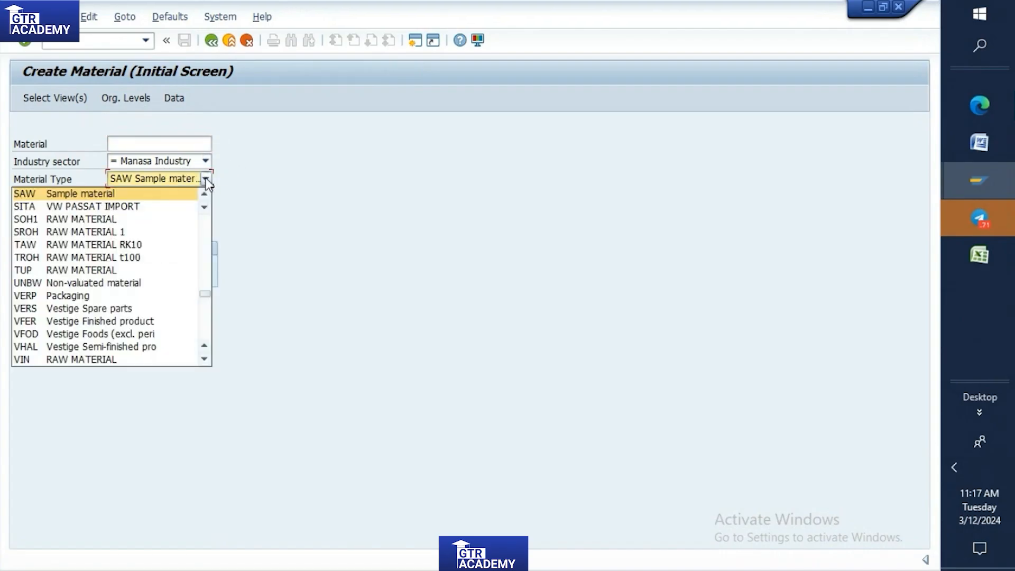
scroll(109, 271, "down", 2)
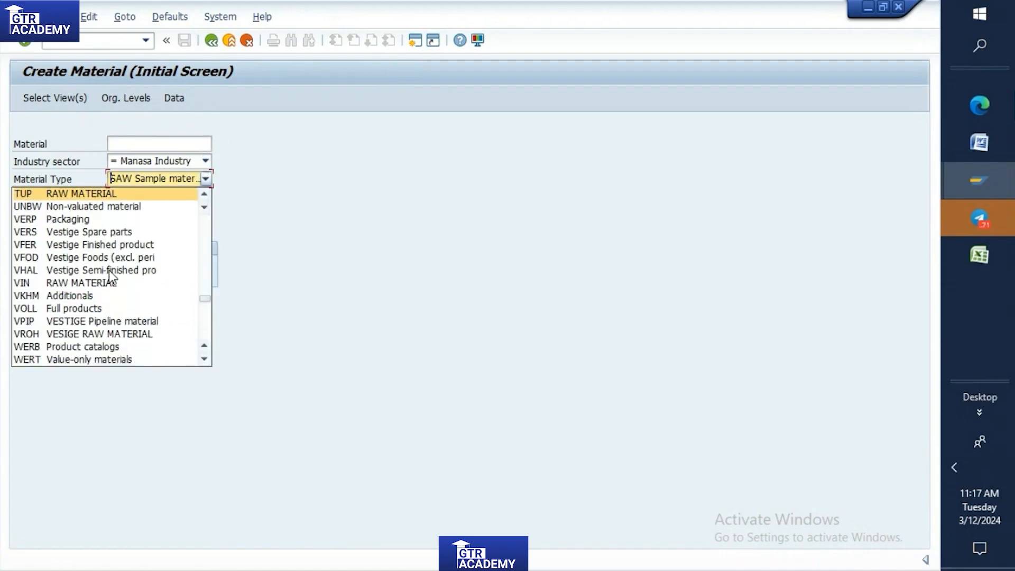
left_click(980, 143)
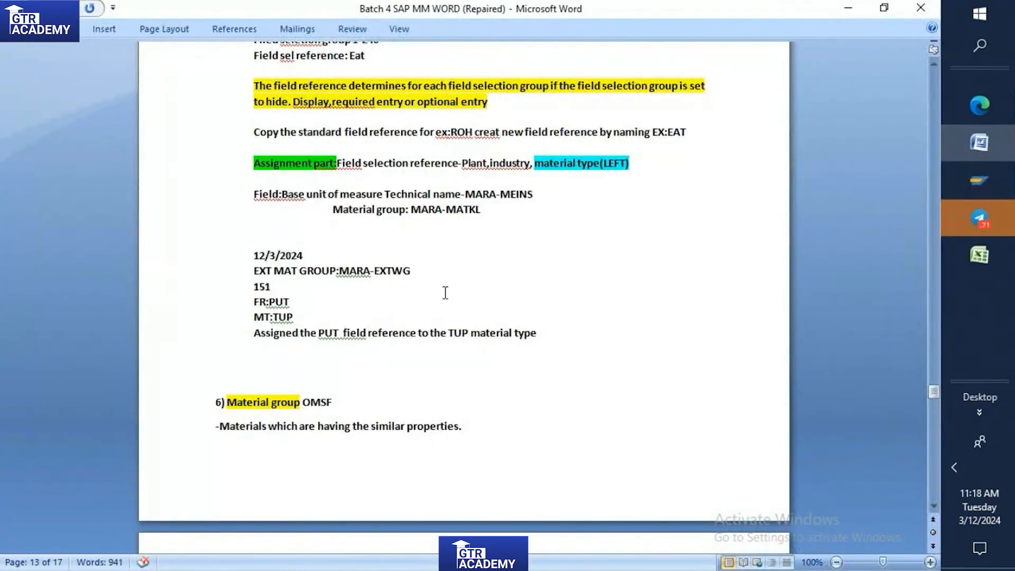
left_click(1003, 182)
left_click(894, 206)
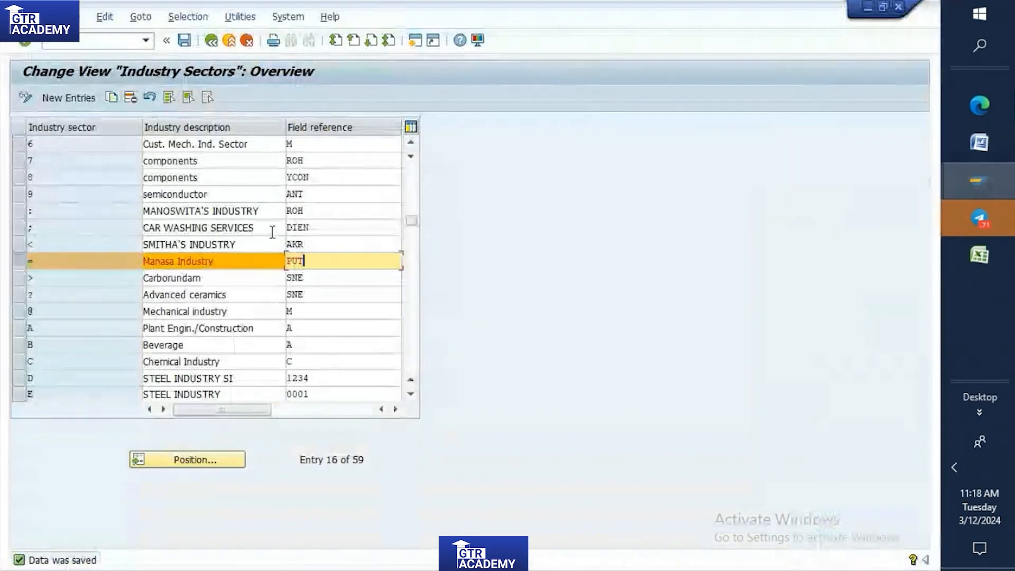
mouse_move(982, 165)
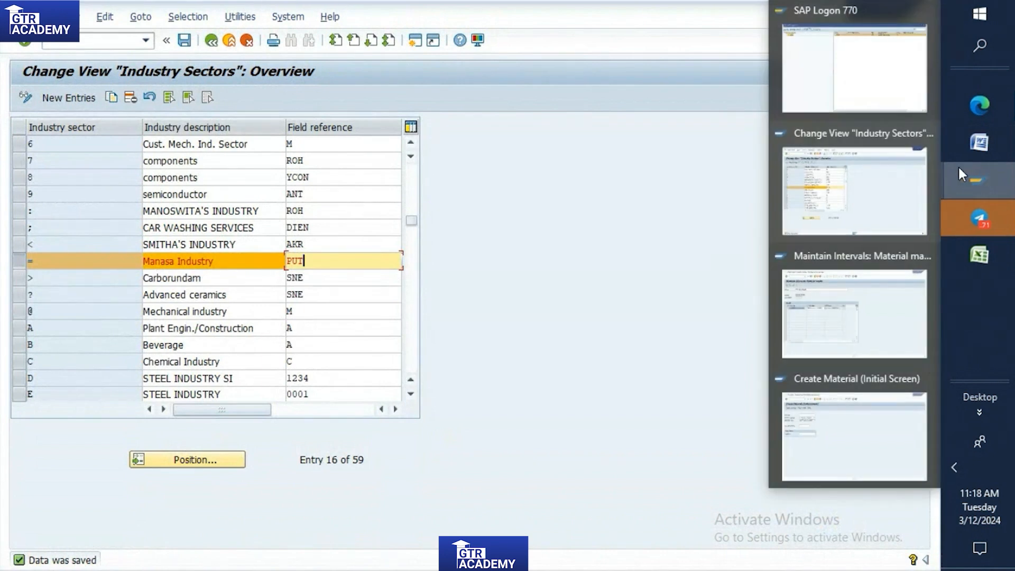
Switch to the Create Material session and set the material type to TUP.
left_click(841, 394)
left_click(206, 179)
scroll(144, 270, "down", 6)
scroll(144, 271, "down", 4)
scroll(144, 270, "up", 12)
scroll(132, 286, "down", 3)
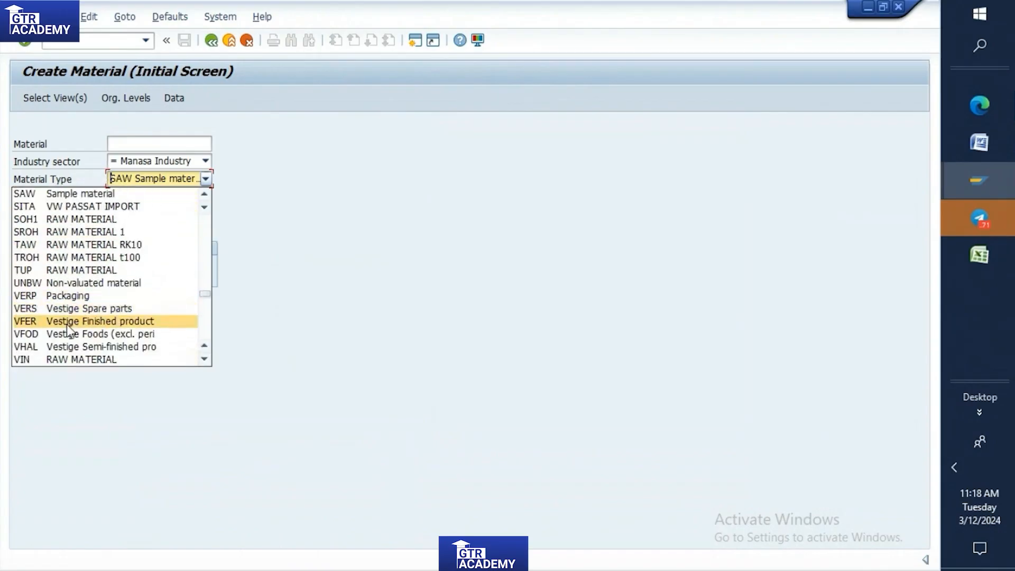
left_click(46, 270)
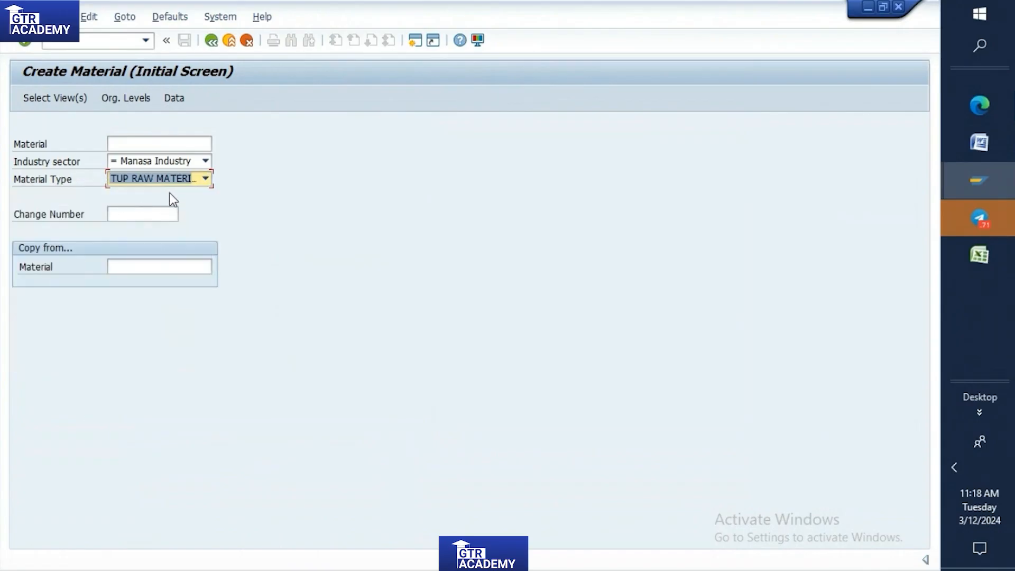
In the material's view selection, add Purchasing, deselect MRP 1 and MRP 2, and continue to the organizational levels.
key("Return")
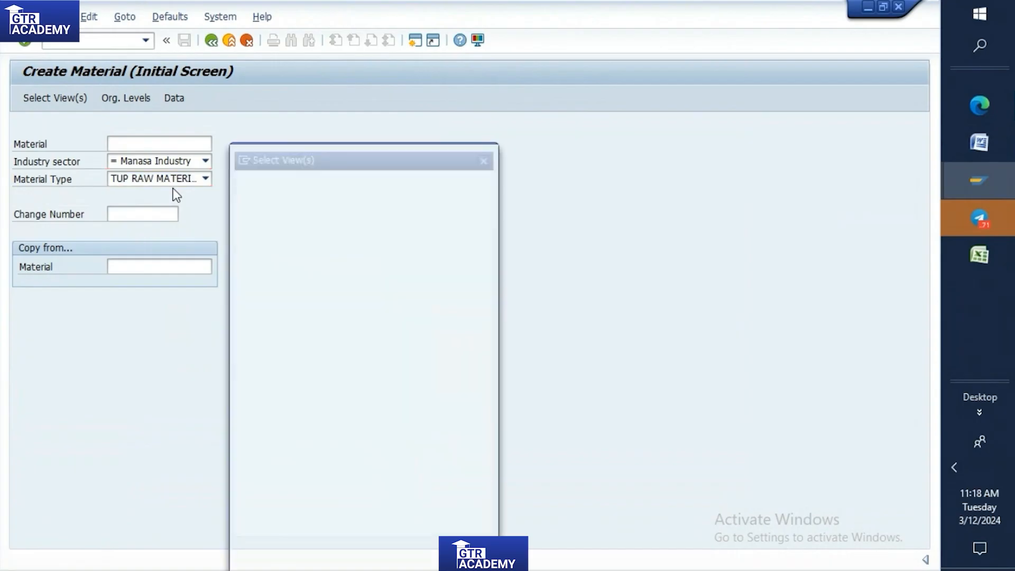
left_click(239, 247)
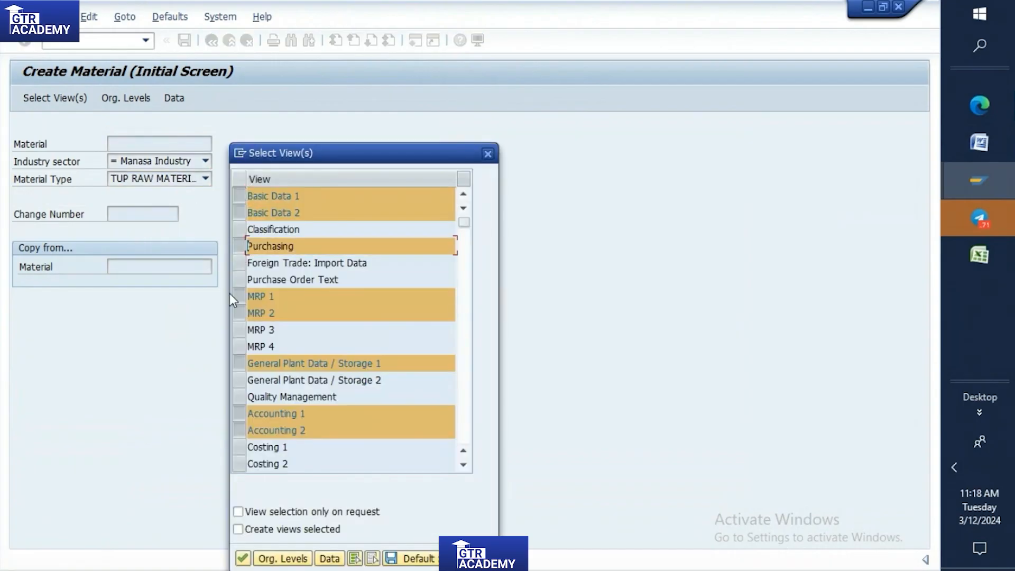
left_click(234, 297)
left_click(242, 314)
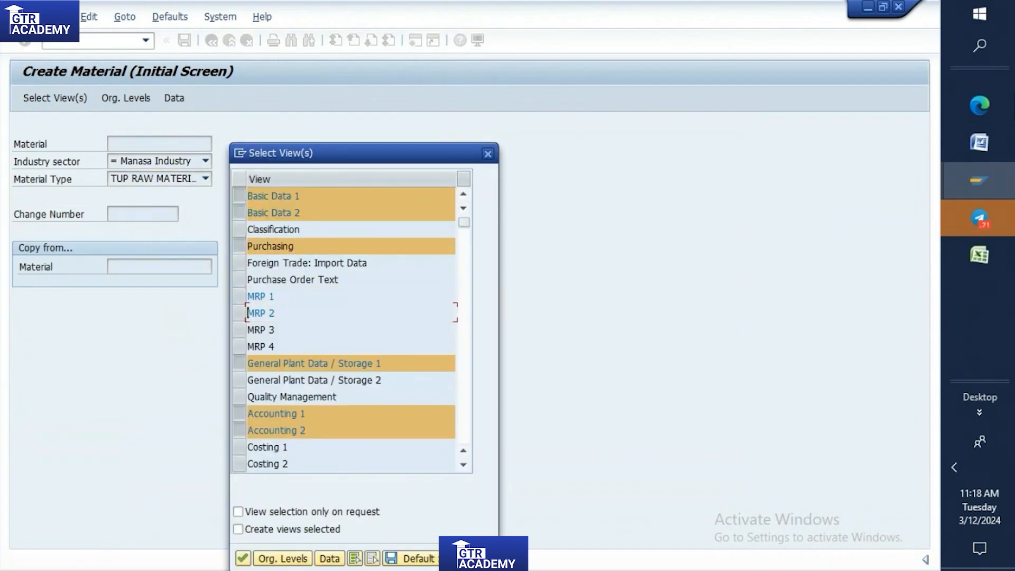
left_click(243, 558)
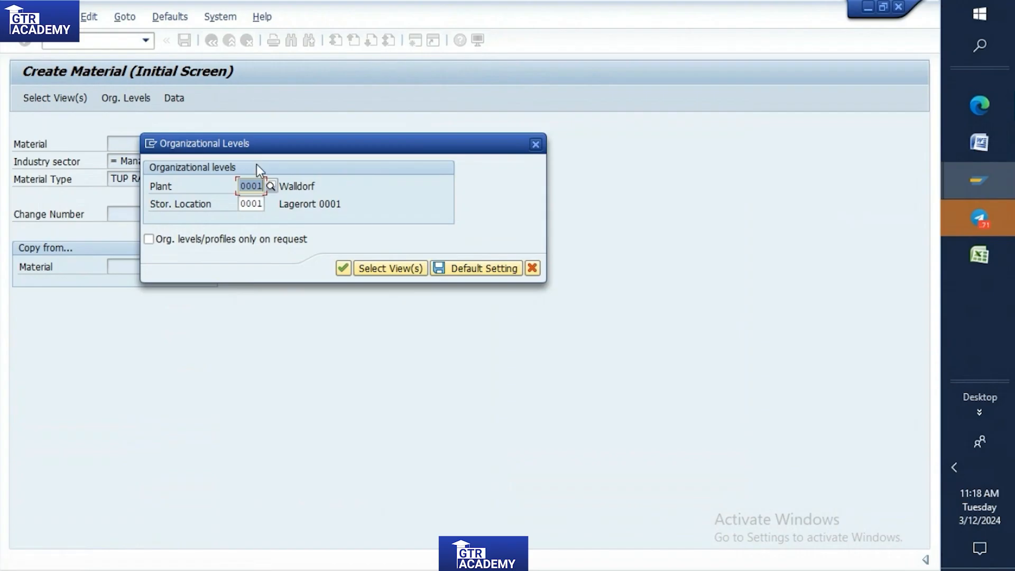
Set the organizational levels to plant HHCB and storage location hsl1, and continue to the material's Basic data 1 view.
type("HHCB")
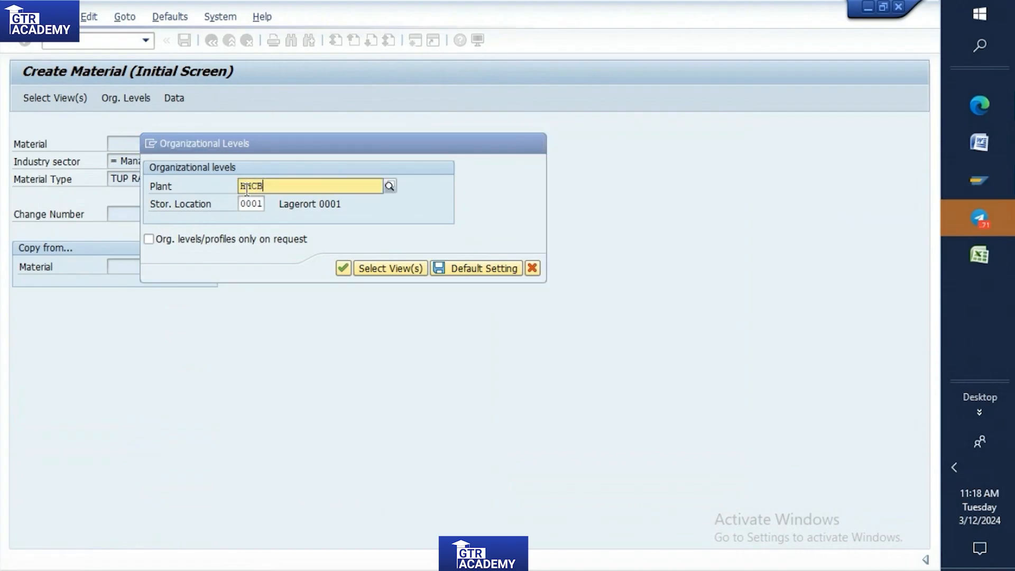
left_click(262, 222)
left_click(264, 204)
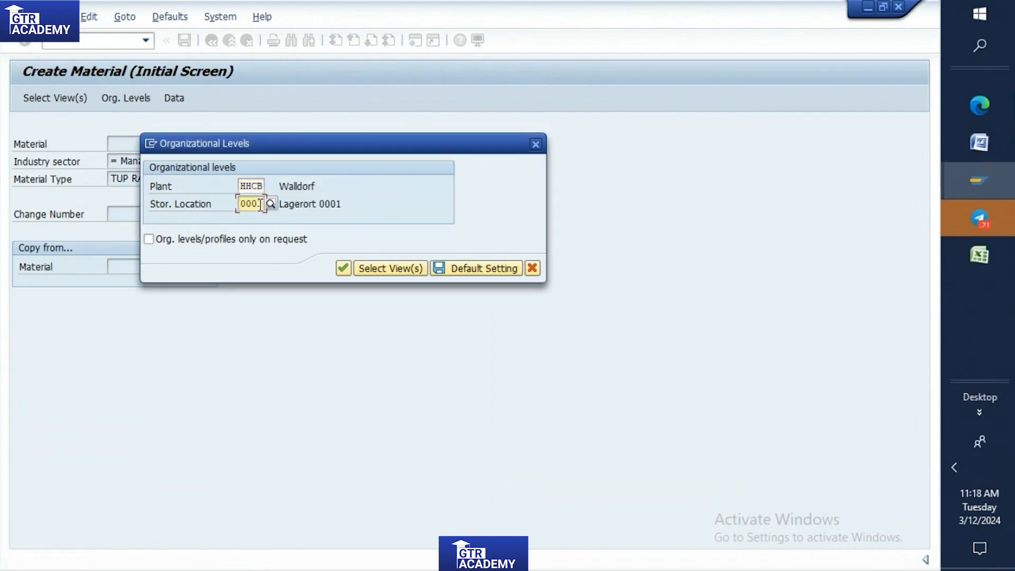
key("BackSpace")
key("BackSpace")
key("BackSpace")
key("BackSpace")
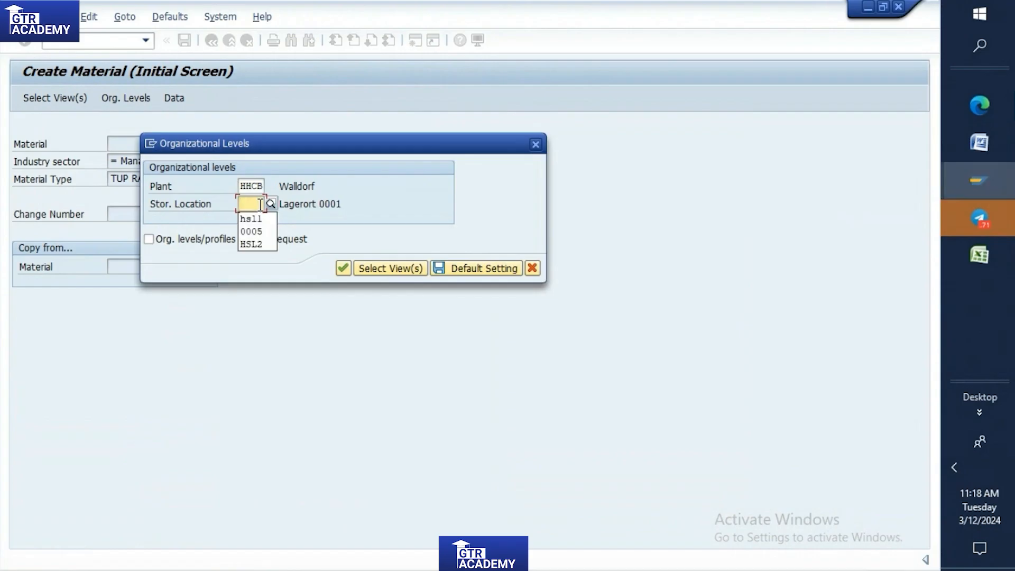
left_click(257, 220)
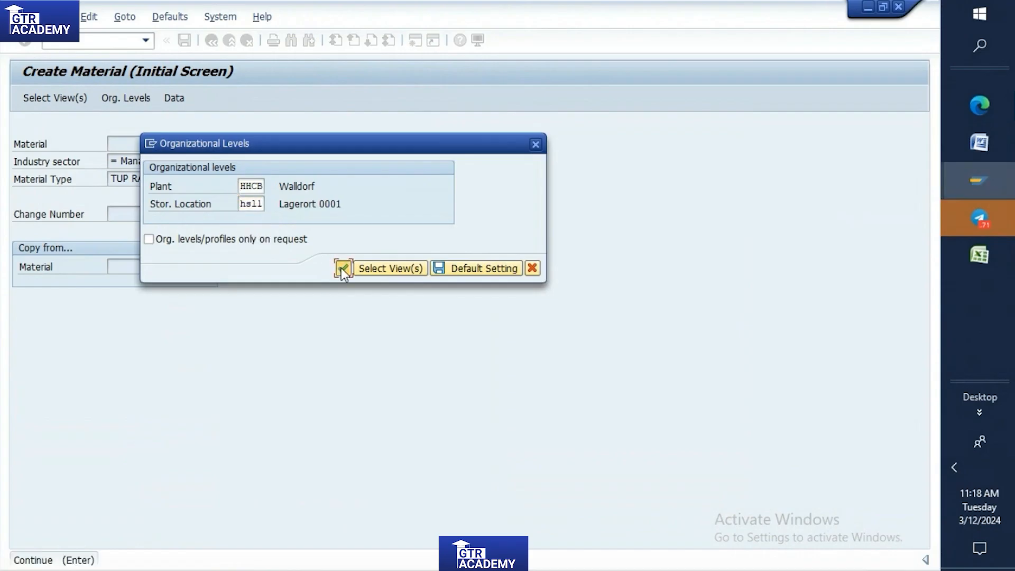
left_click(343, 268)
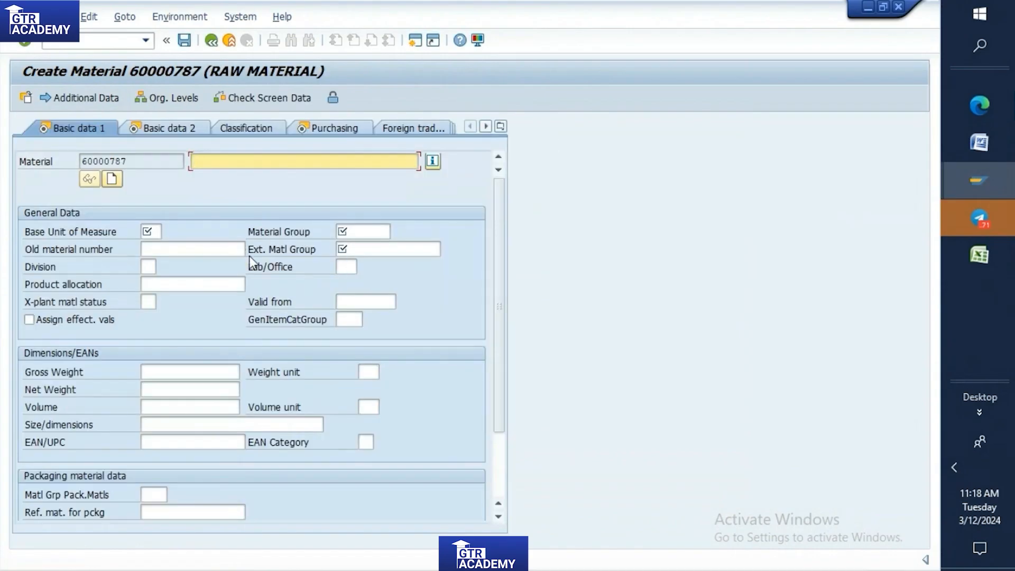